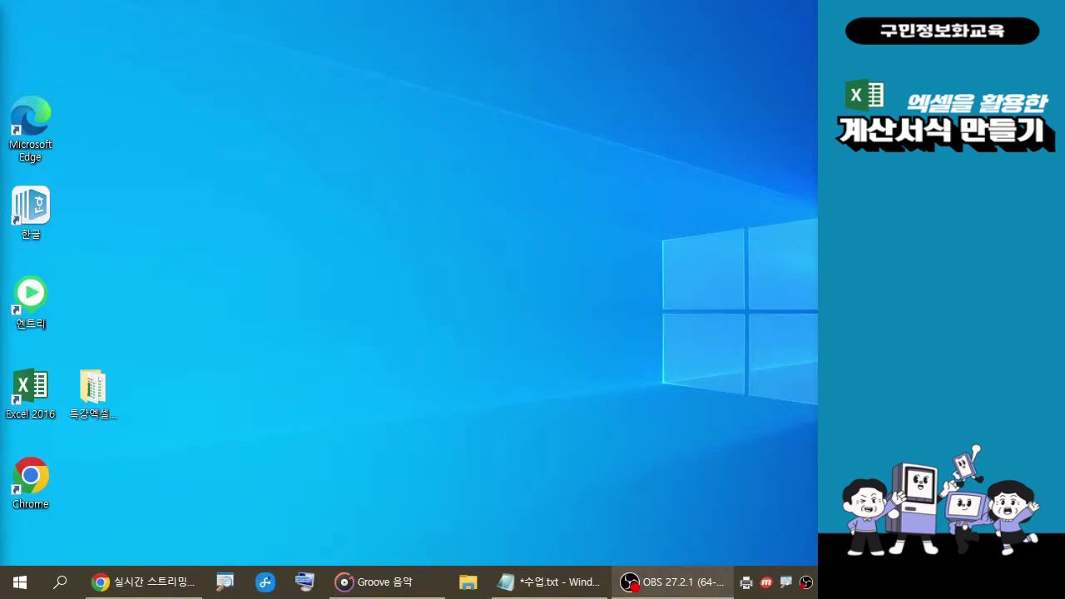
Move the 특강엑셀예제 folder to an empty area of the desktop and open 3회차-달력과 일정표.xlsx from it.
{"action": "left_click", "coordinate": [100, 401]}
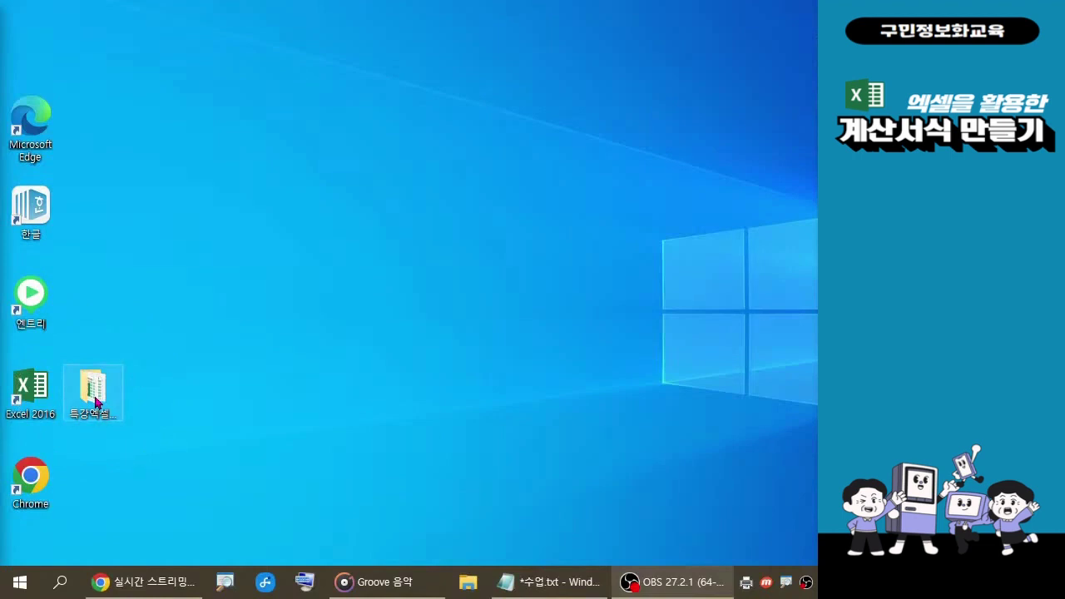
{"action": "left_click_drag", "start_coordinate": [96, 402], "coordinate": [284, 251]}
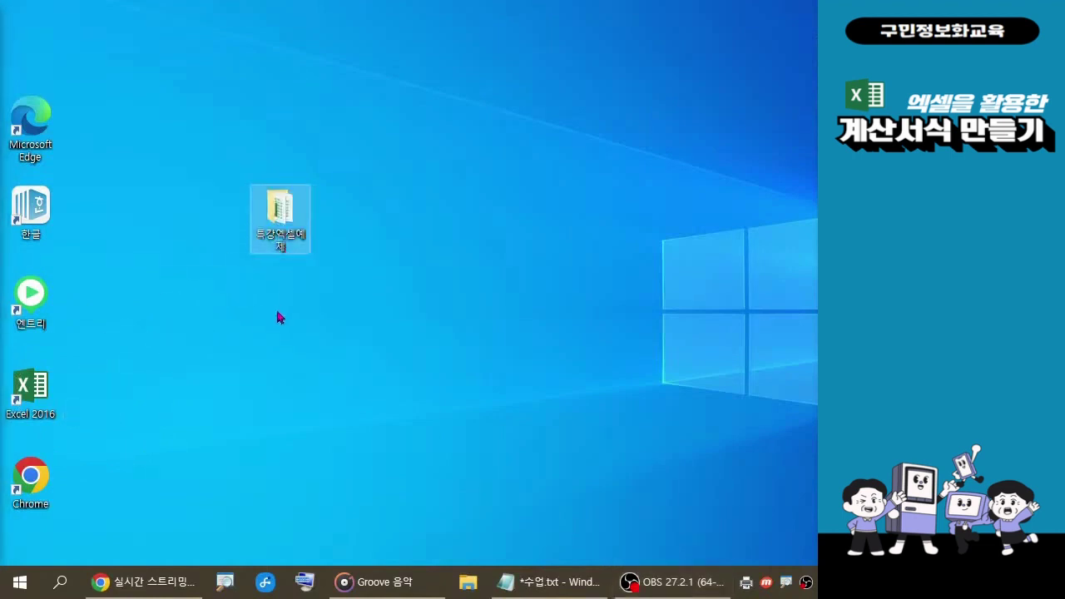
{"action": "double_click", "coordinate": [280, 218]}
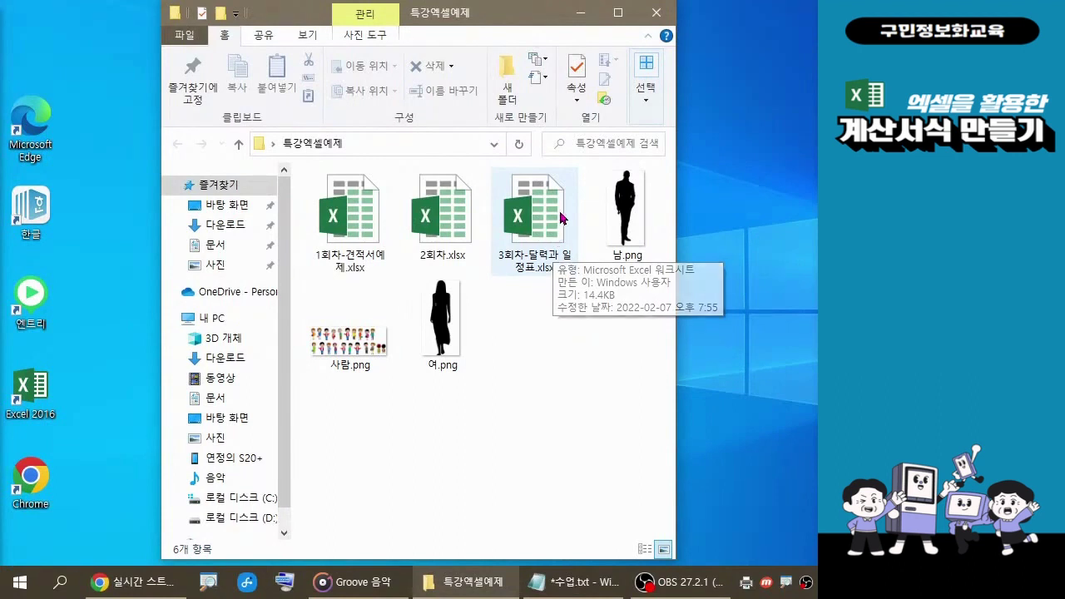
{"action": "double_click", "coordinate": [539, 230]}
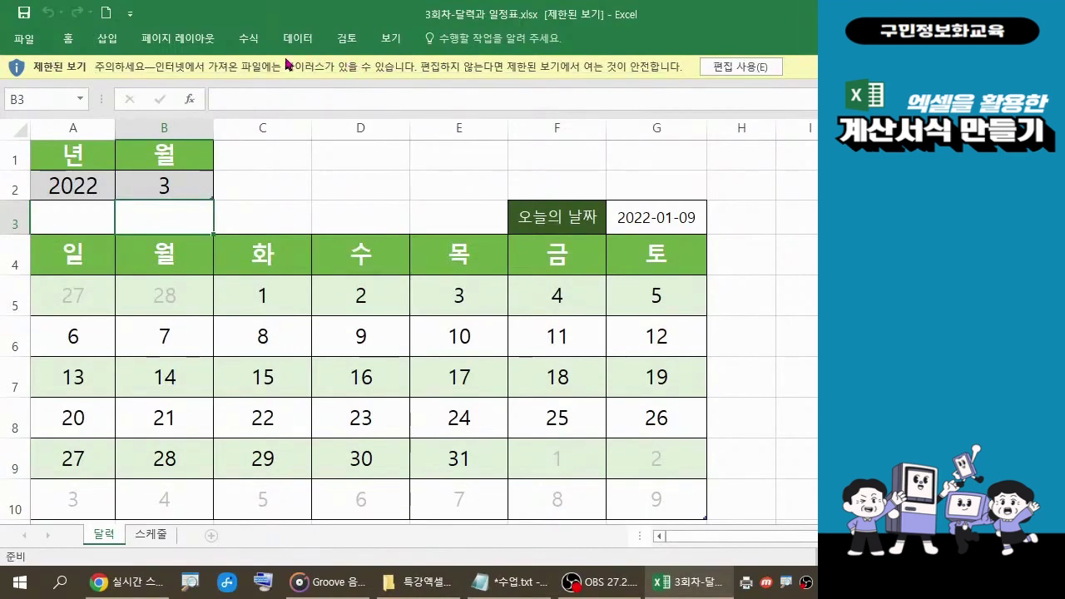
Enable editing for the calendar workbook opened in Protected View.
{"action": "left_click", "coordinate": [737, 71]}
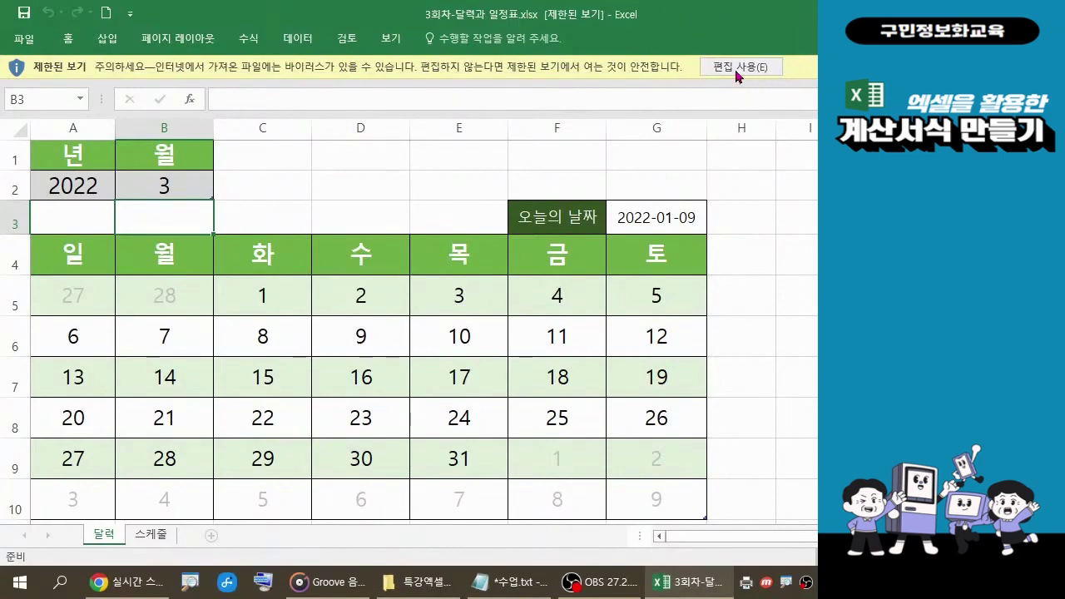
{"action": "left_click", "coordinate": [736, 72]}
{"action": "left_click", "coordinate": [737, 72]}
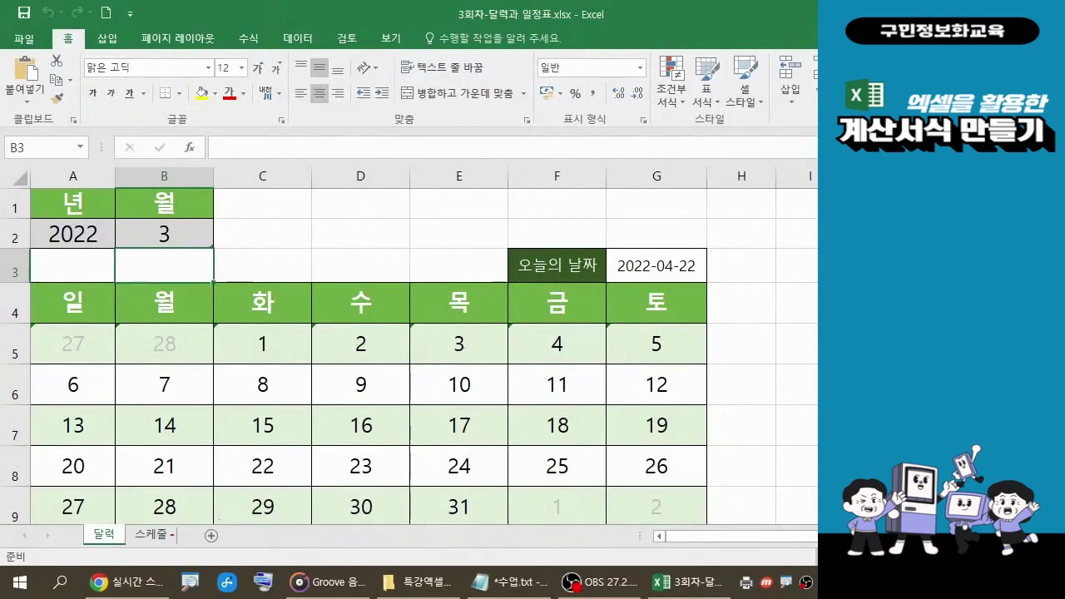
{"action": "left_click_drag", "start_coordinate": [67, 515], "coordinate": [127, 548]}
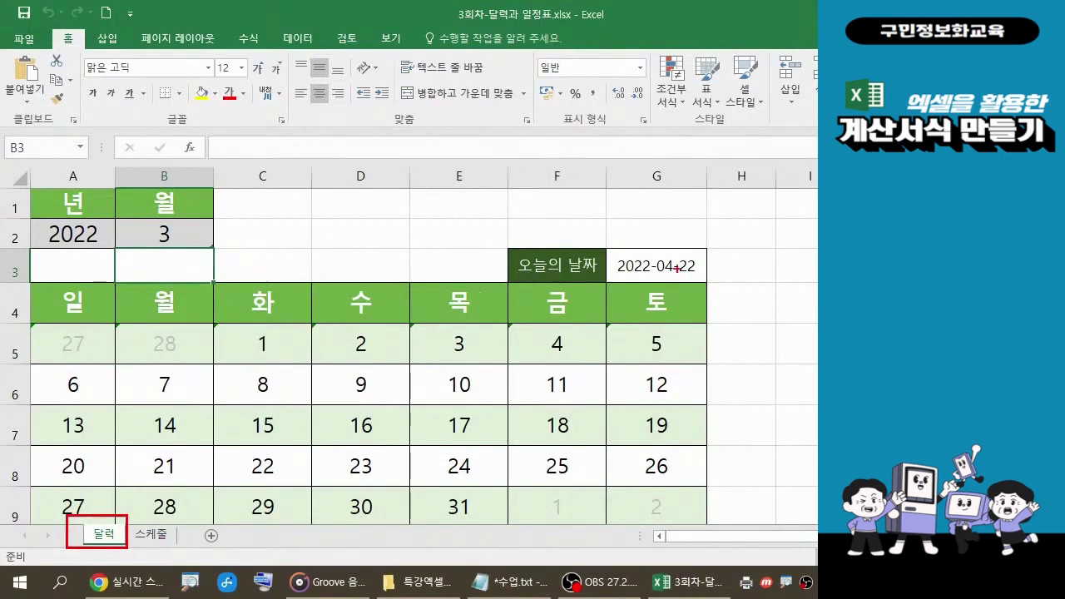
{"action": "left_click_drag", "start_coordinate": [613, 249], "coordinate": [699, 277]}
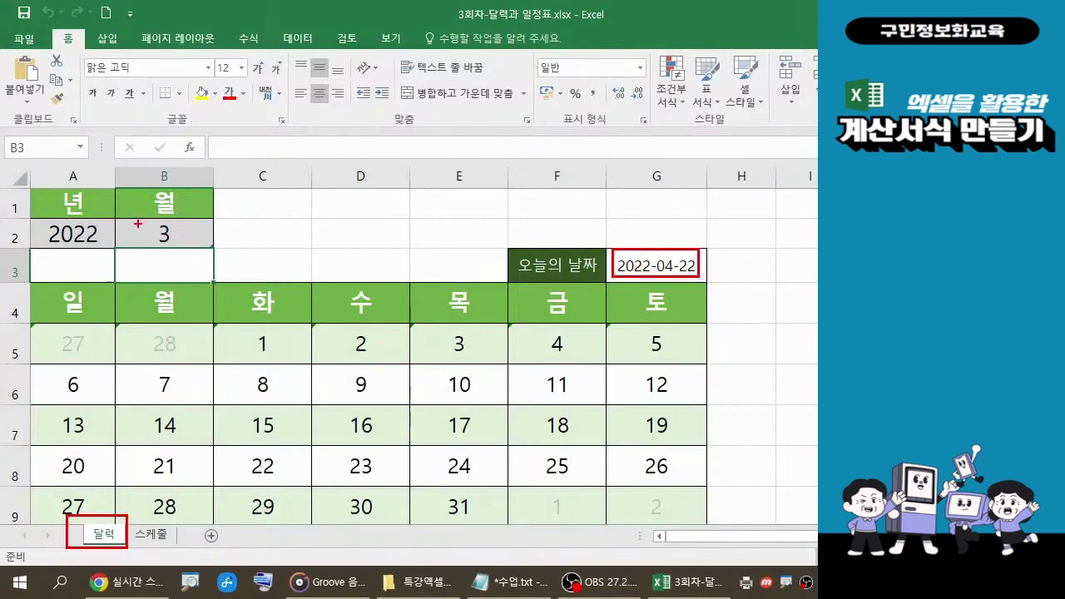
{"action": "left_click_drag", "start_coordinate": [135, 223], "coordinate": [179, 242]}
{"action": "key", "text": "Escape"}
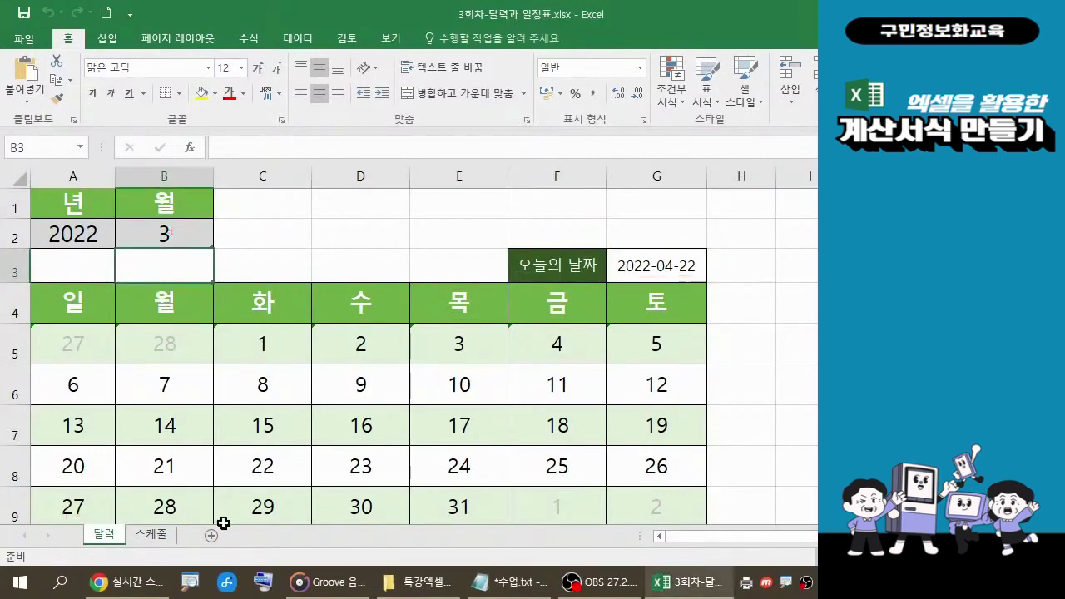
Set the month in cell B2 of the 달력 sheet to 4 and check the calendar.
{"action": "left_click", "coordinate": [168, 234]}
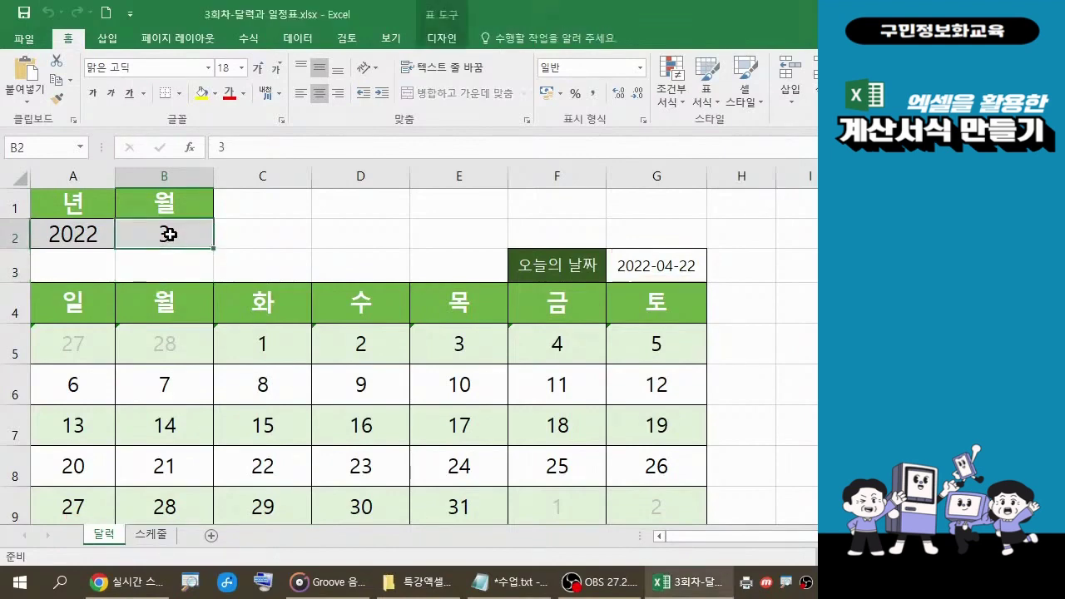
{"action": "type", "text": "4"}
{"action": "key", "text": "Return"}
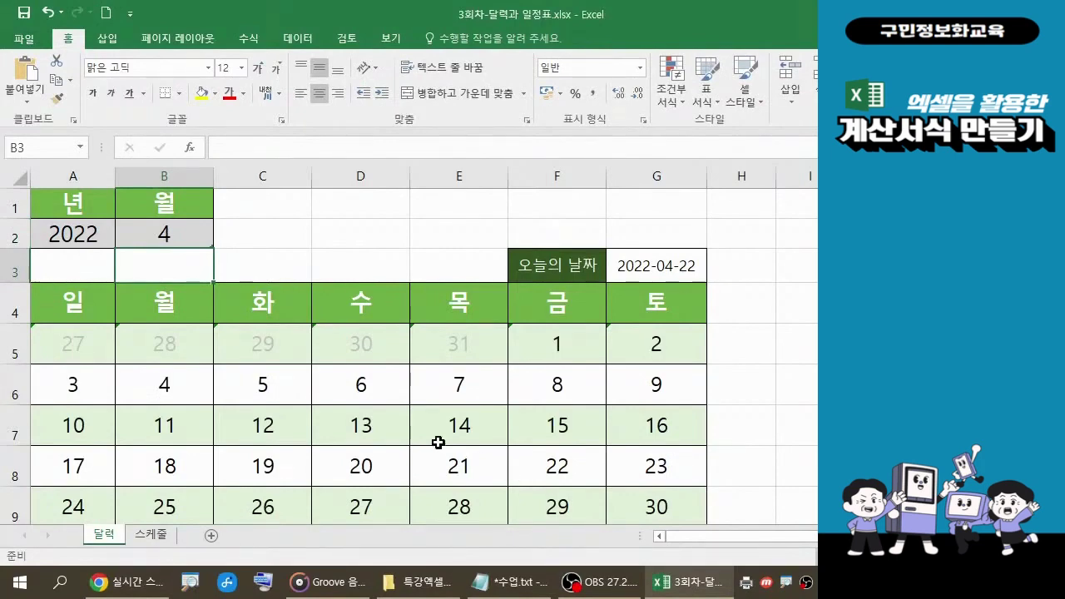
{"action": "scroll", "coordinate": [437, 442], "scroll_direction": "down", "scroll_amount": 2}
{"action": "scroll", "coordinate": [437, 442], "scroll_direction": "up", "scroll_amount": 2}
On the 스케줄 sheet, enter 4-1 as the start date in cell A4 and check the date column down to its end.
{"action": "left_click", "coordinate": [157, 543]}
{"action": "left_click", "coordinate": [158, 543]}
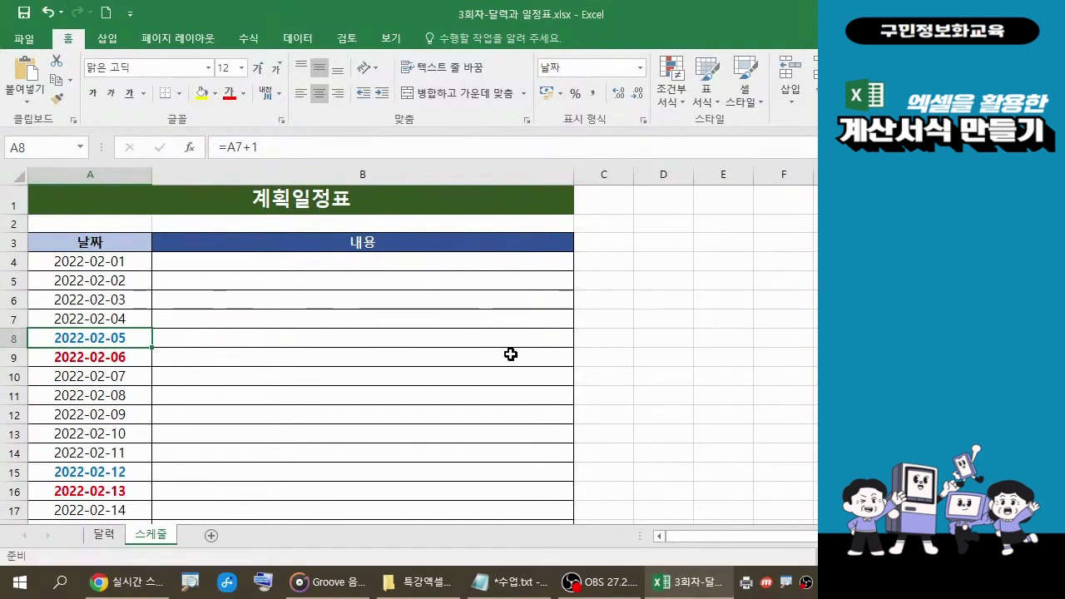
{"action": "left_click", "coordinate": [115, 262]}
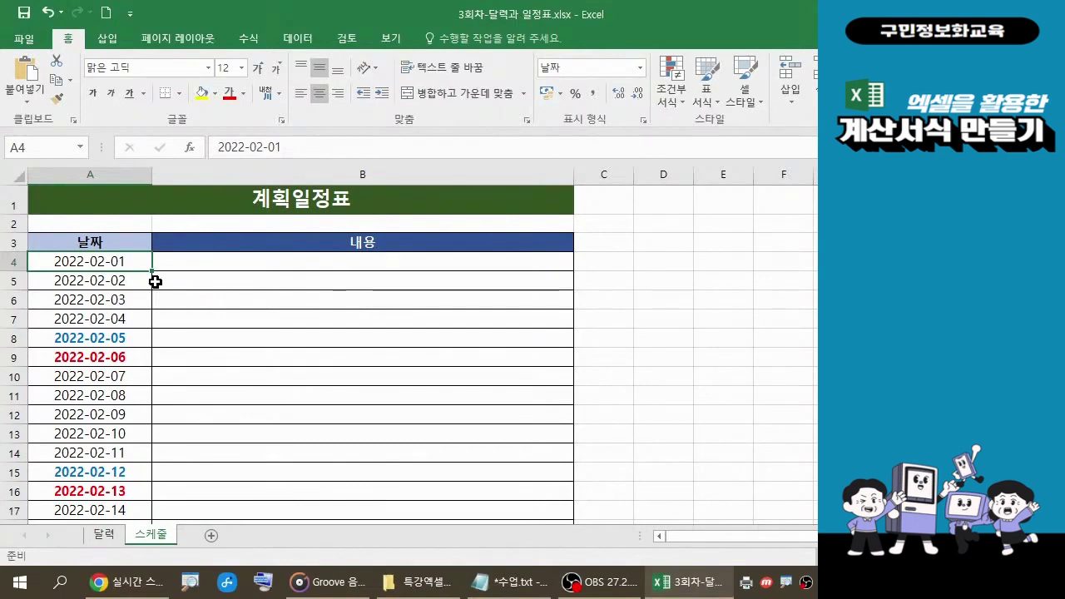
{"action": "type", "text": "4"}
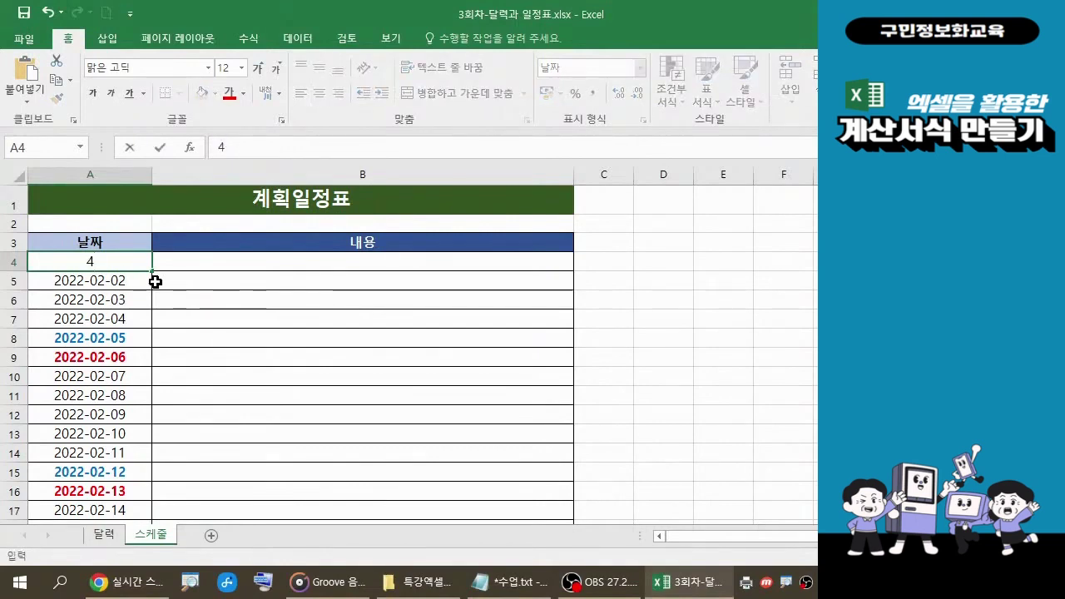
{"action": "type", "text": "-1"}
{"action": "key", "text": "Return"}
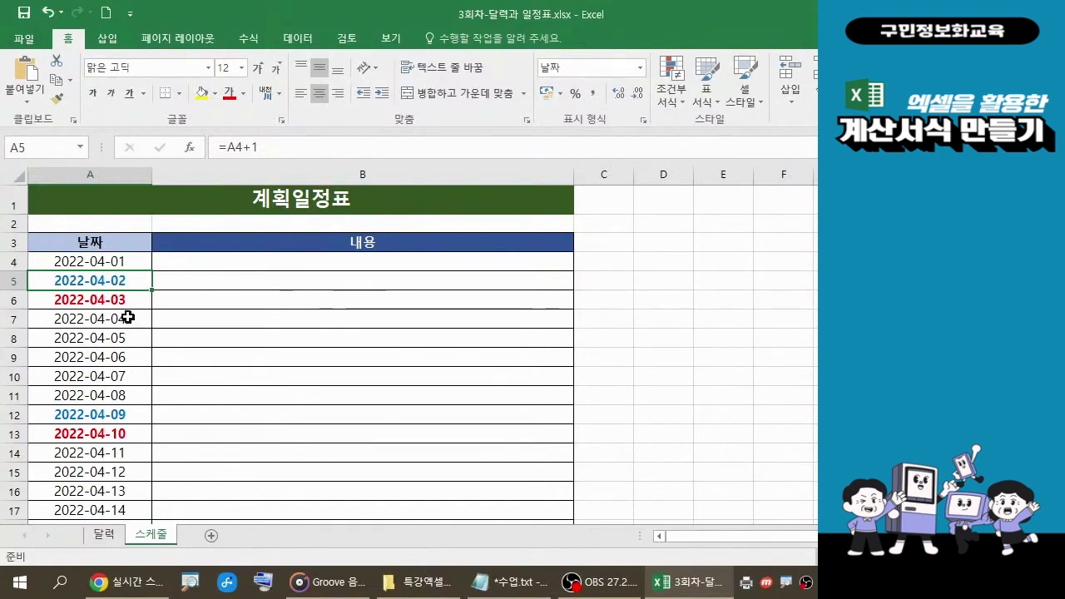
{"action": "scroll", "coordinate": [123, 450], "scroll_direction": "down", "scroll_amount": 7}
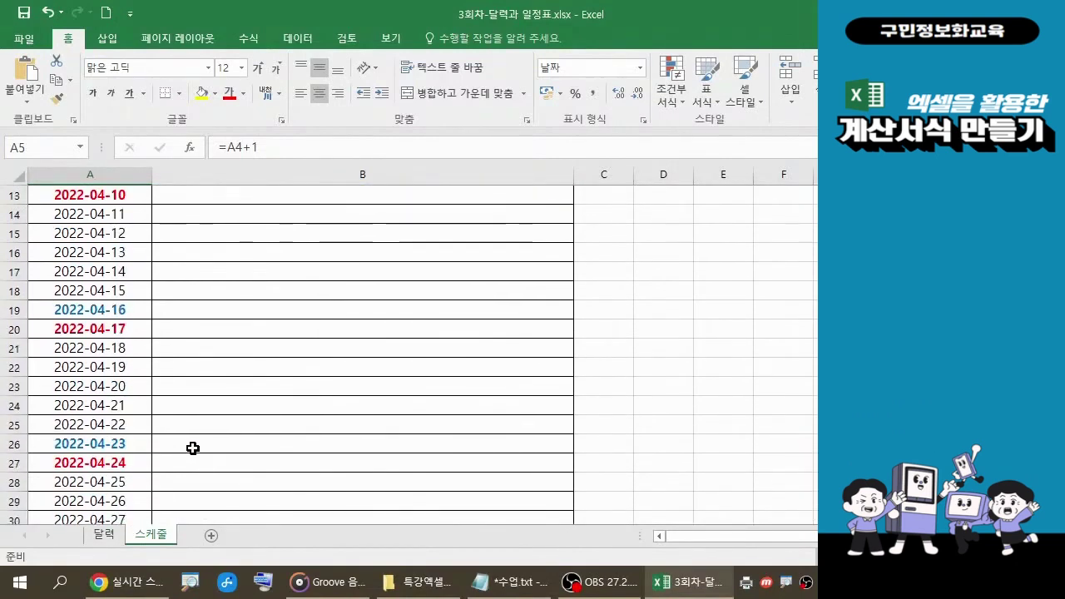
{"action": "scroll", "coordinate": [209, 440], "scroll_direction": "up", "scroll_amount": 5}
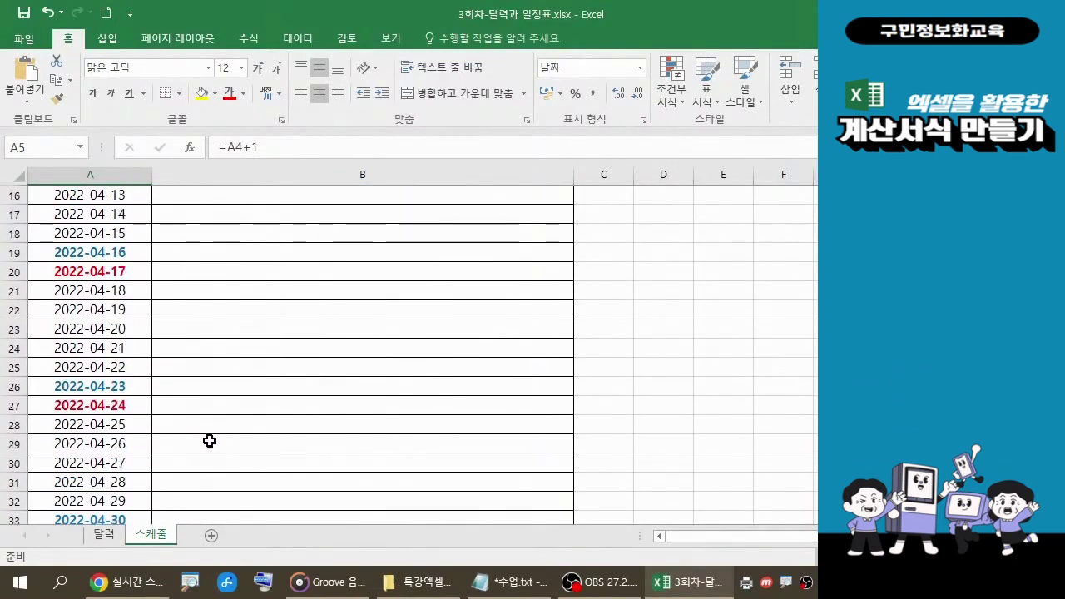
{"action": "scroll", "coordinate": [212, 442], "scroll_direction": "up", "scroll_amount": 2}
{"action": "scroll", "coordinate": [211, 442], "scroll_direction": "down", "scroll_amount": 6}
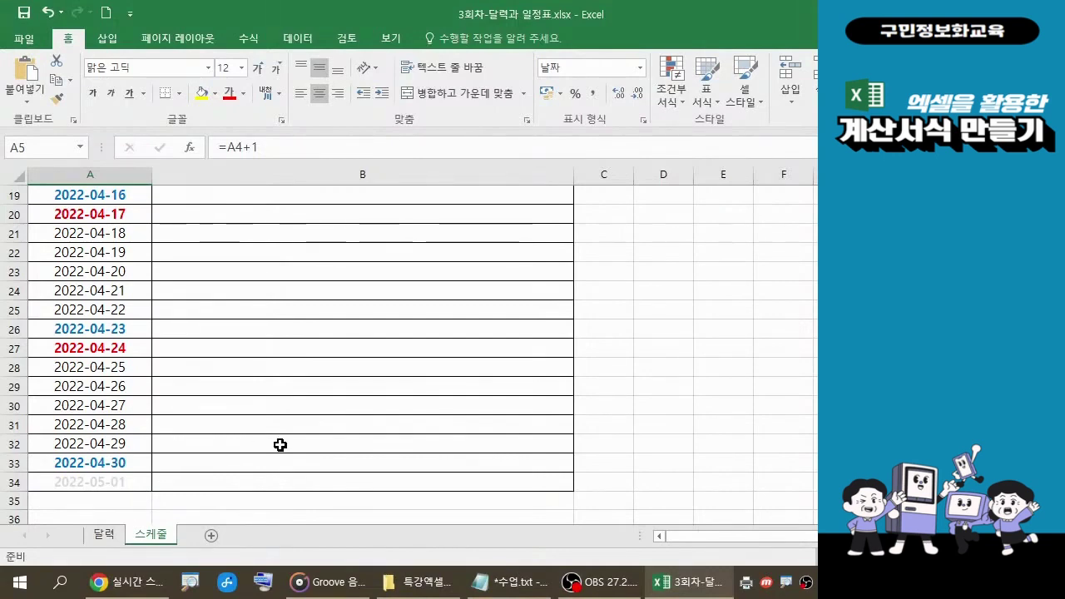
{"action": "scroll", "coordinate": [281, 443], "scroll_direction": "up", "scroll_amount": 6}
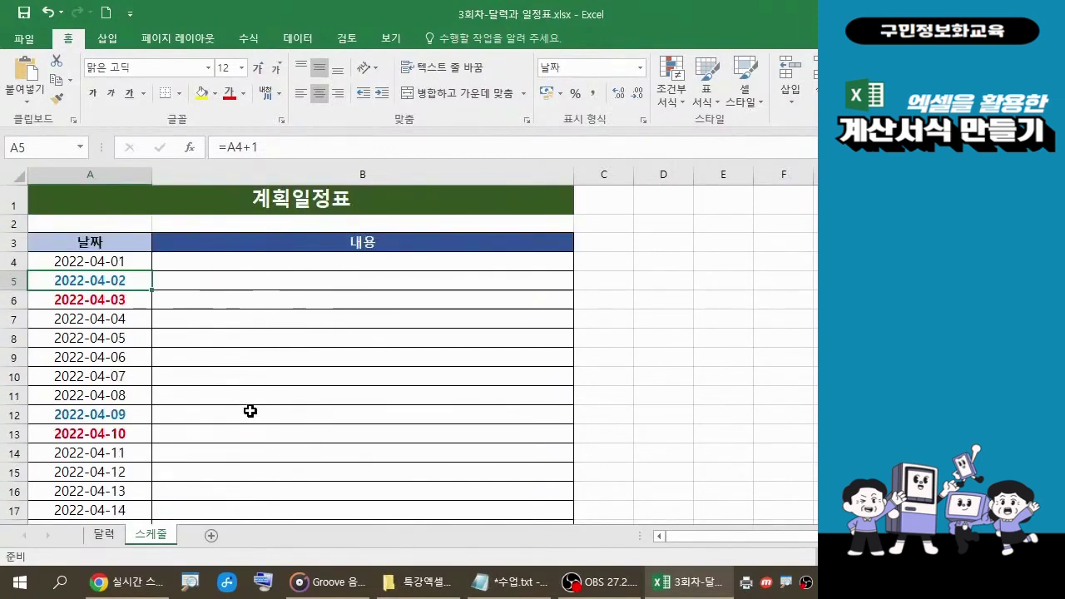
Return to the 달력 sheet and look through the available table formats without applying one.
{"action": "left_click", "coordinate": [106, 537]}
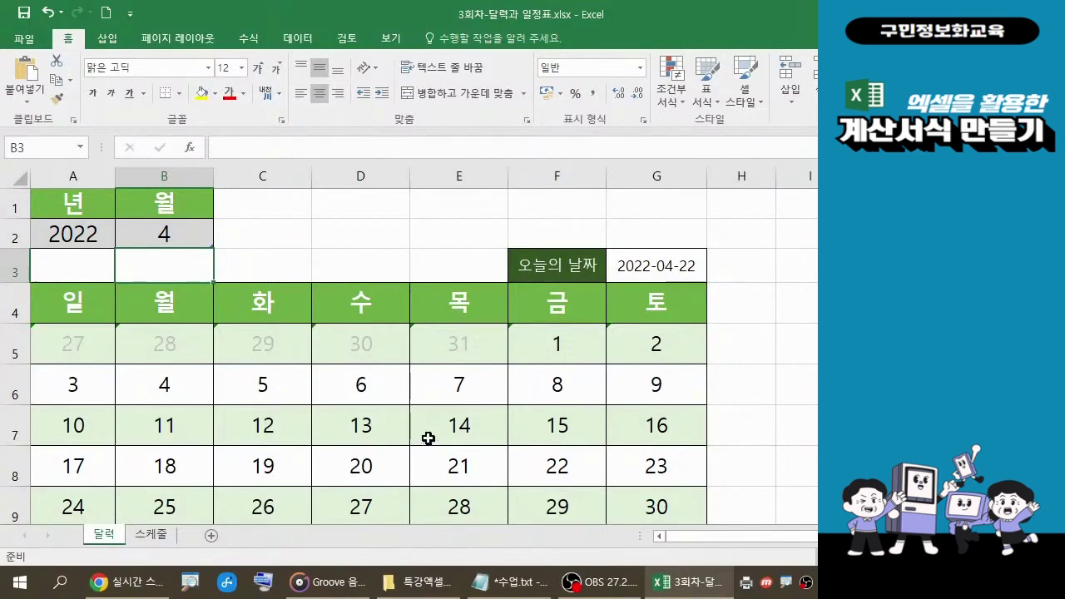
{"action": "key", "text": "ctrl"}
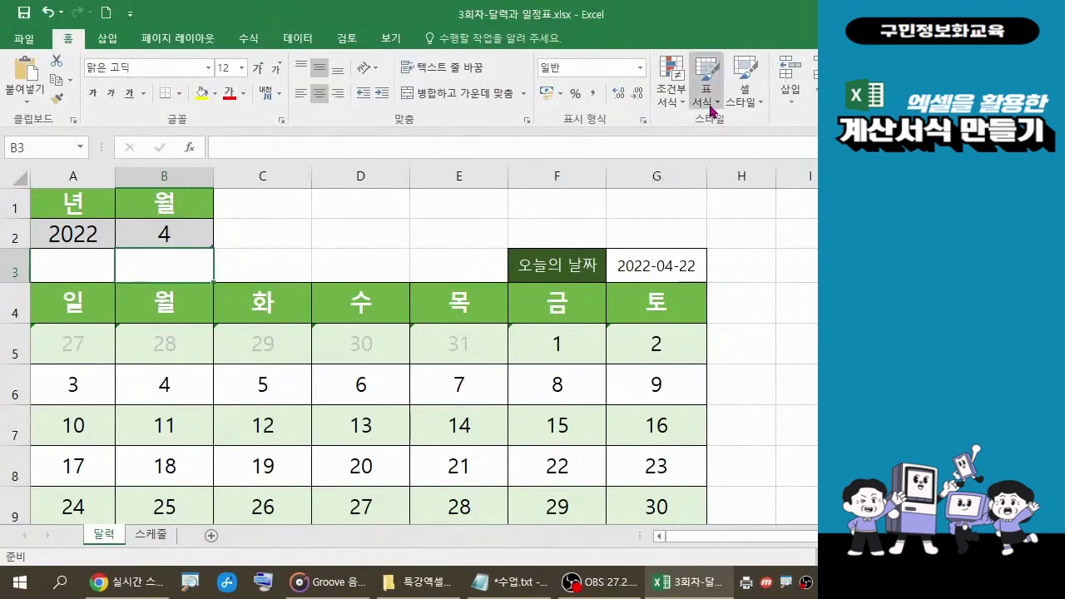
{"action": "left_click", "coordinate": [708, 102]}
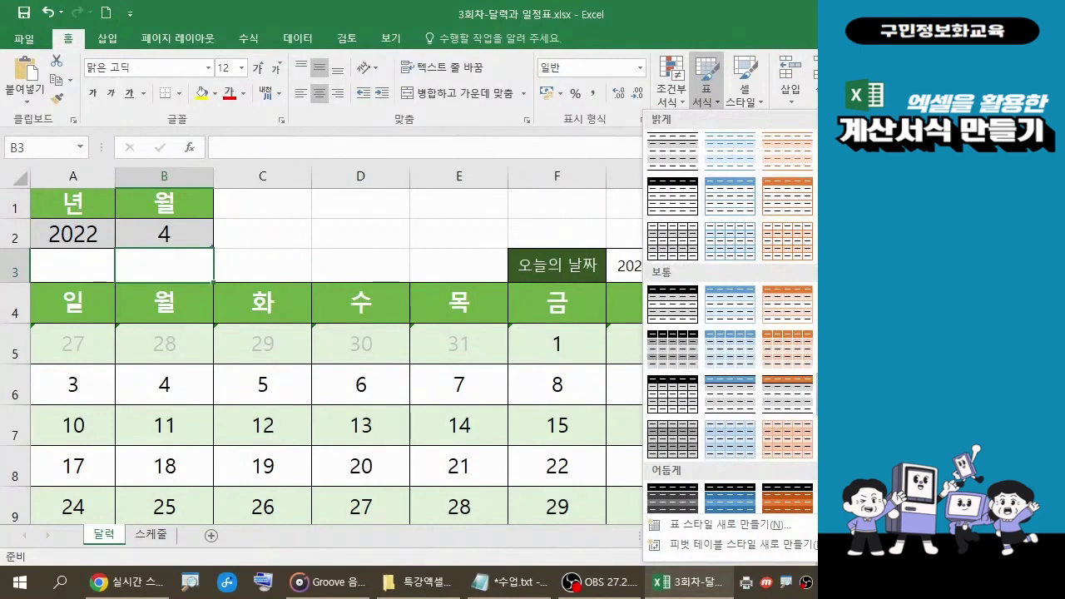
{"action": "left_click", "coordinate": [442, 223]}
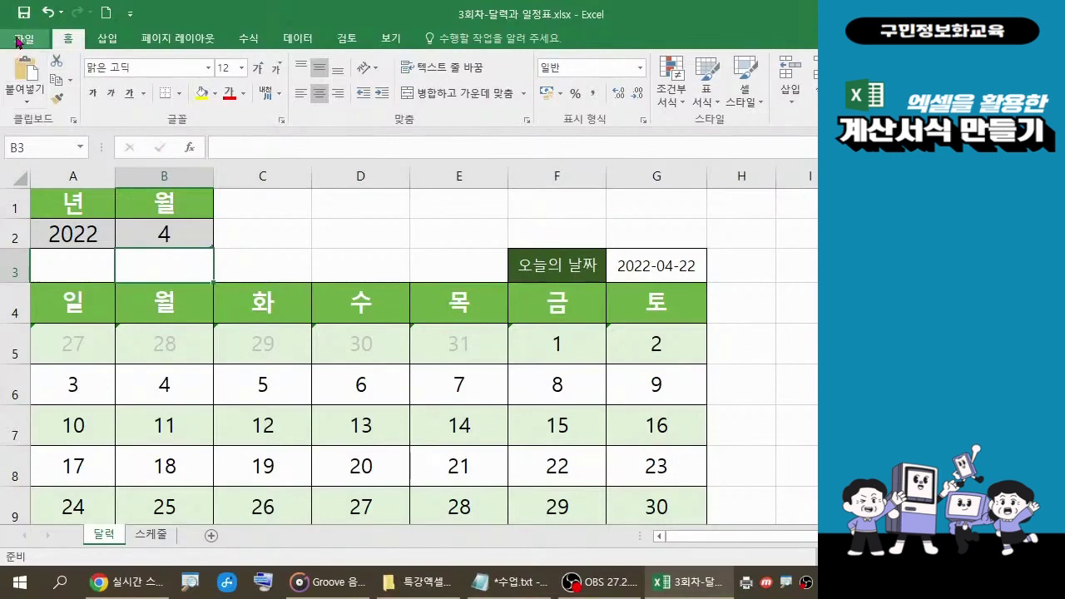
{"action": "left_click", "coordinate": [23, 13]}
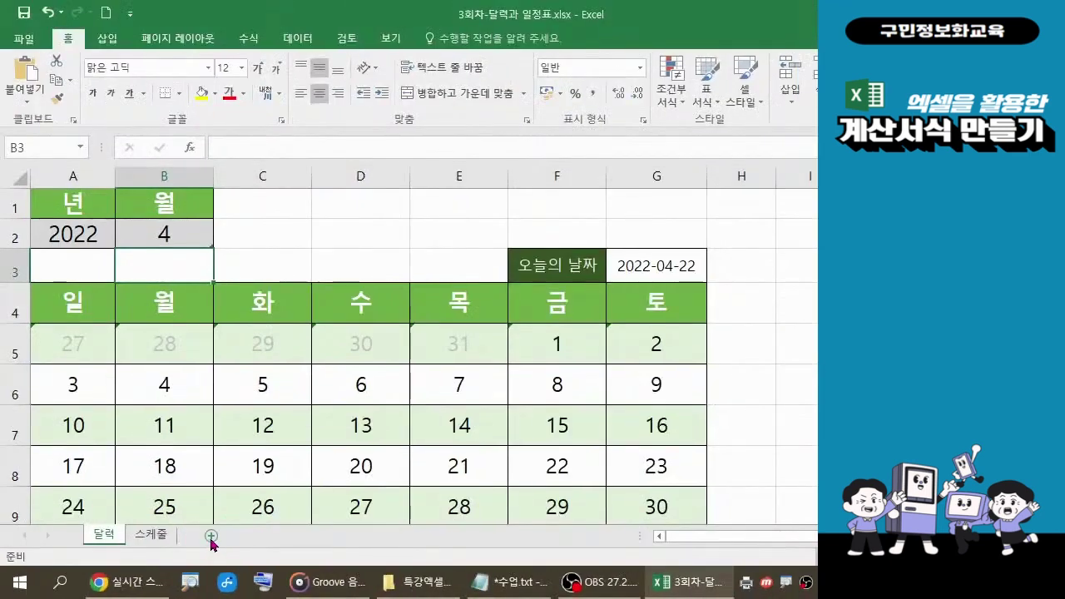
Add a new worksheet after the 달력 sheet and enter the headings 년 in A1 and 월 in B1.
{"action": "left_click", "coordinate": [422, 473]}
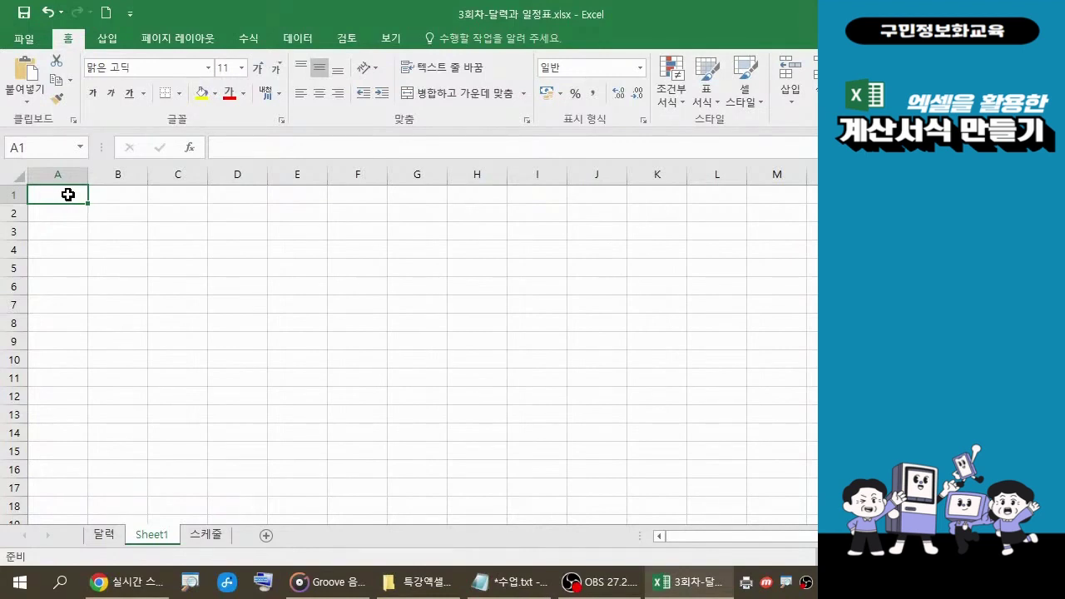
{"action": "type", "text": "SU"}
{"action": "key", "text": "BackSpace"}
{"action": "key", "text": "BackSpace"}
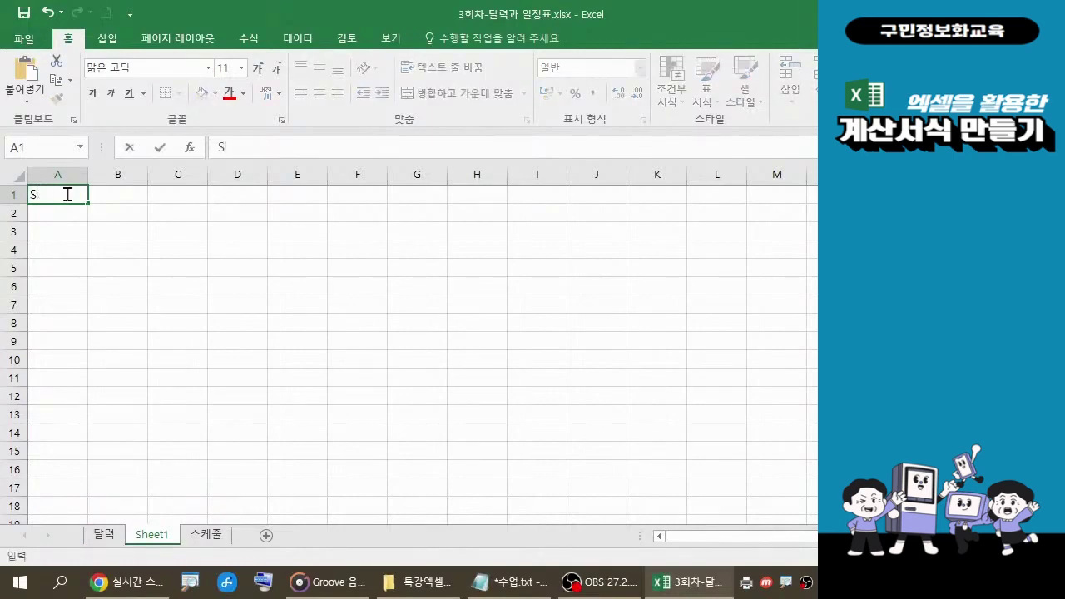
{"action": "type", "text": "년"}
{"action": "key", "text": "Tab"}
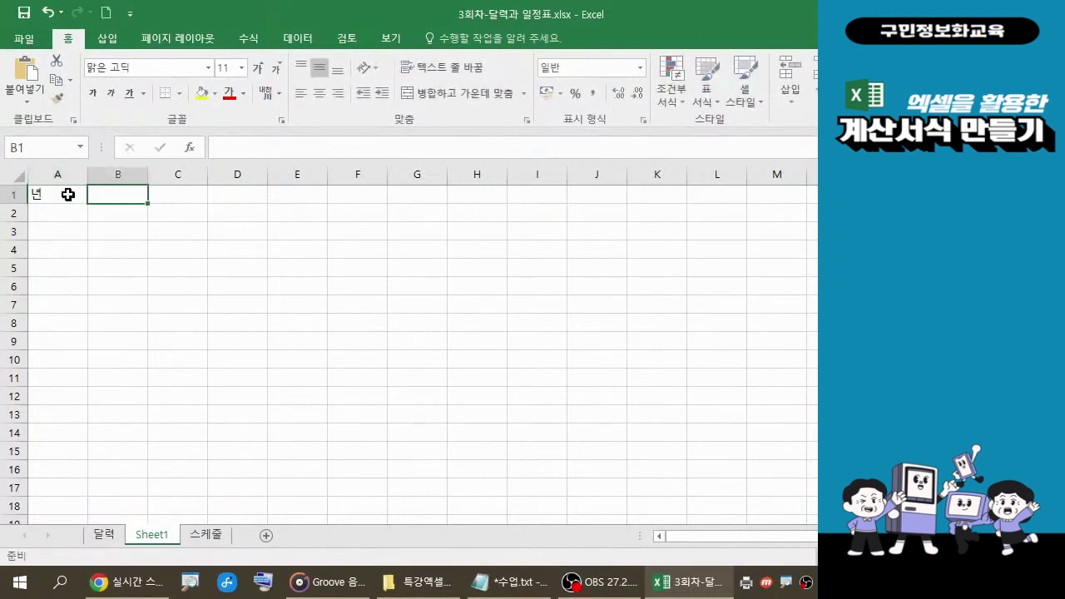
{"action": "type", "text": "월"}
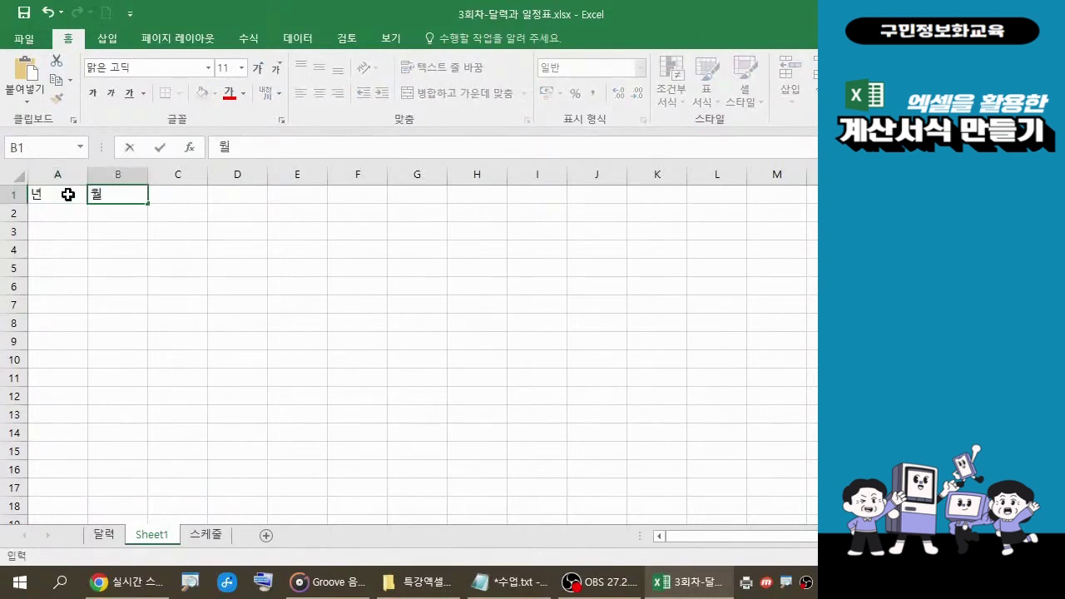
{"action": "key", "text": "Return"}
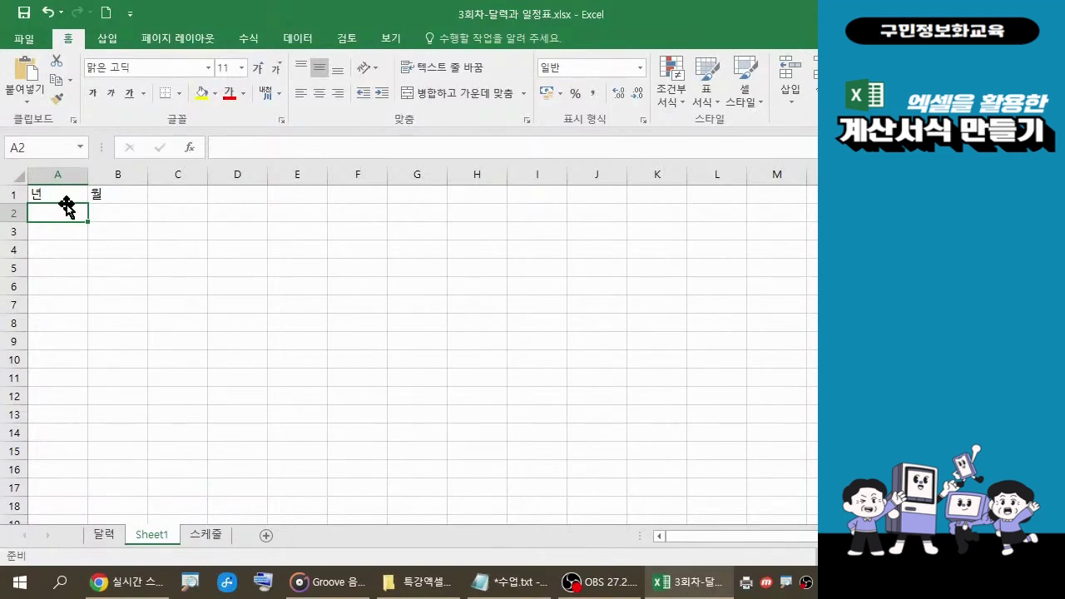
Apply all borders to the year and month cells A1:B2.
{"action": "left_click", "coordinate": [40, 194]}
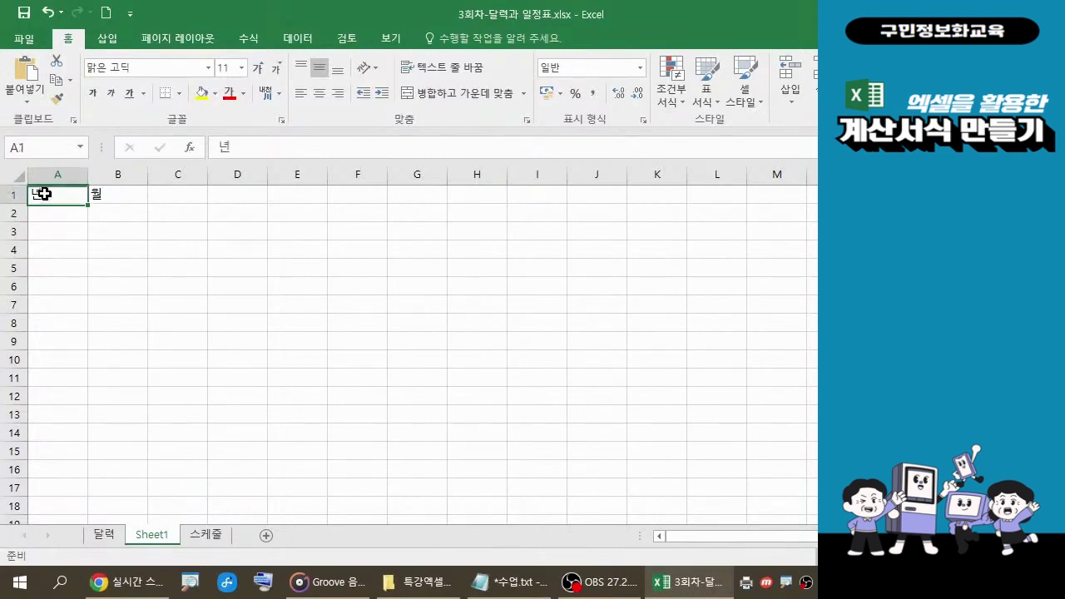
{"action": "left_click_drag", "start_coordinate": [61, 196], "coordinate": [107, 208]}
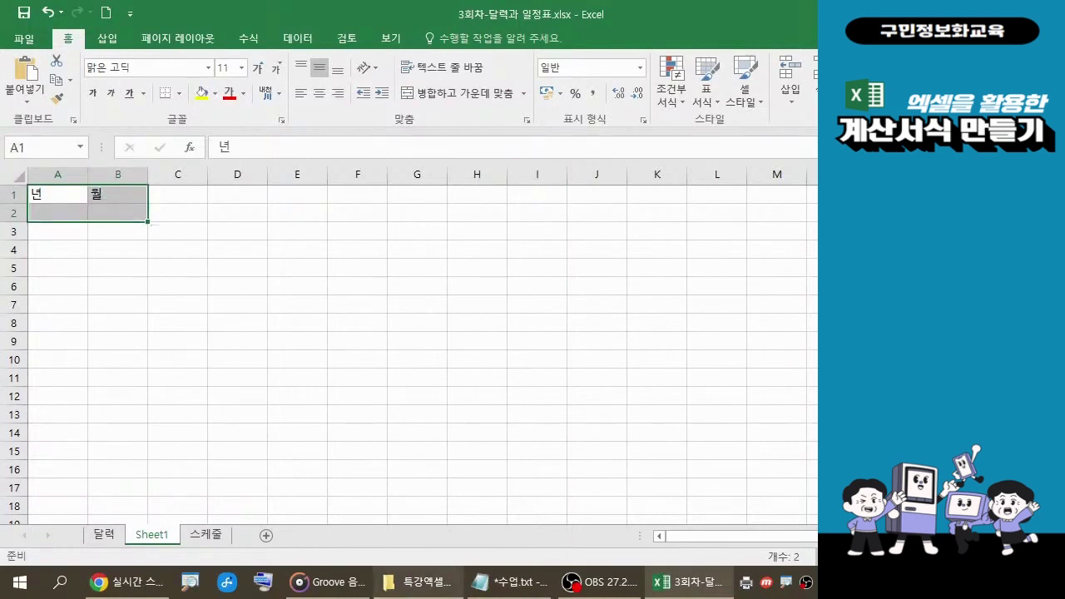
{"action": "left_click", "coordinate": [497, 583]}
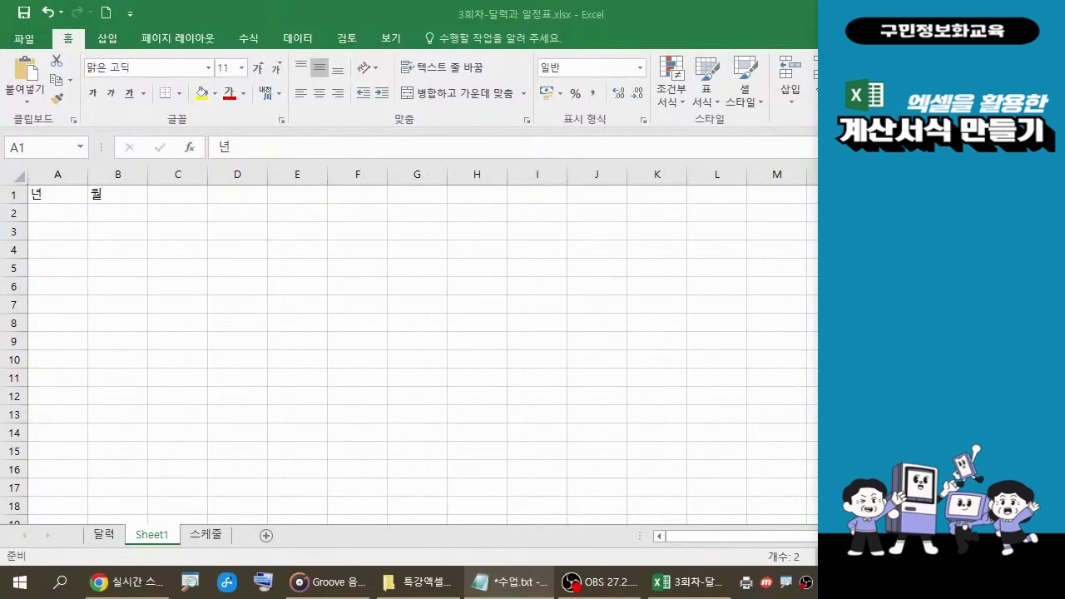
{"action": "left_click", "coordinate": [55, 193]}
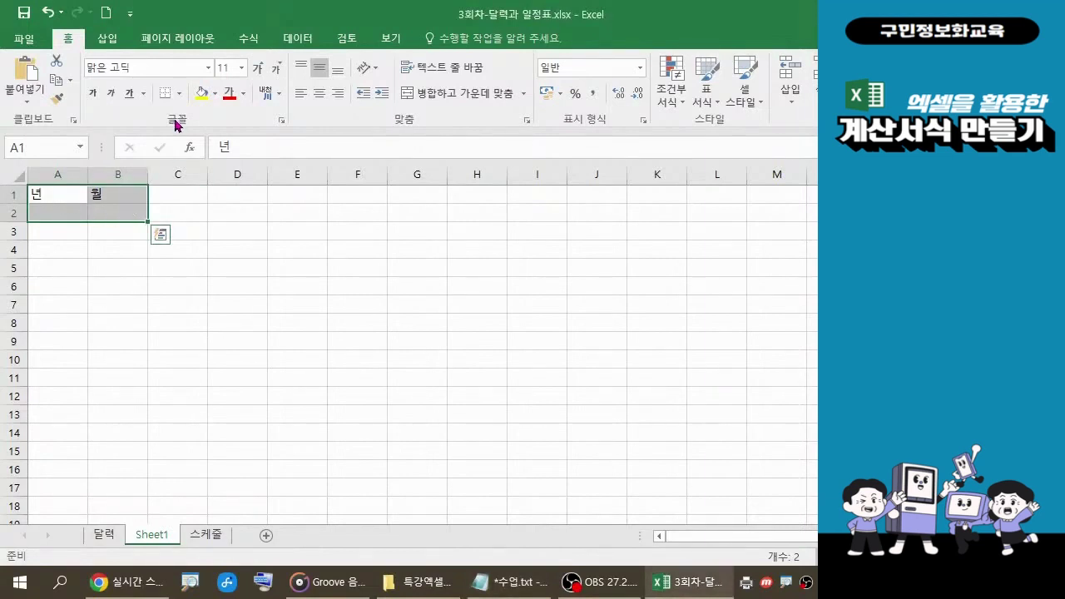
{"action": "key", "text": "ctrl+q"}
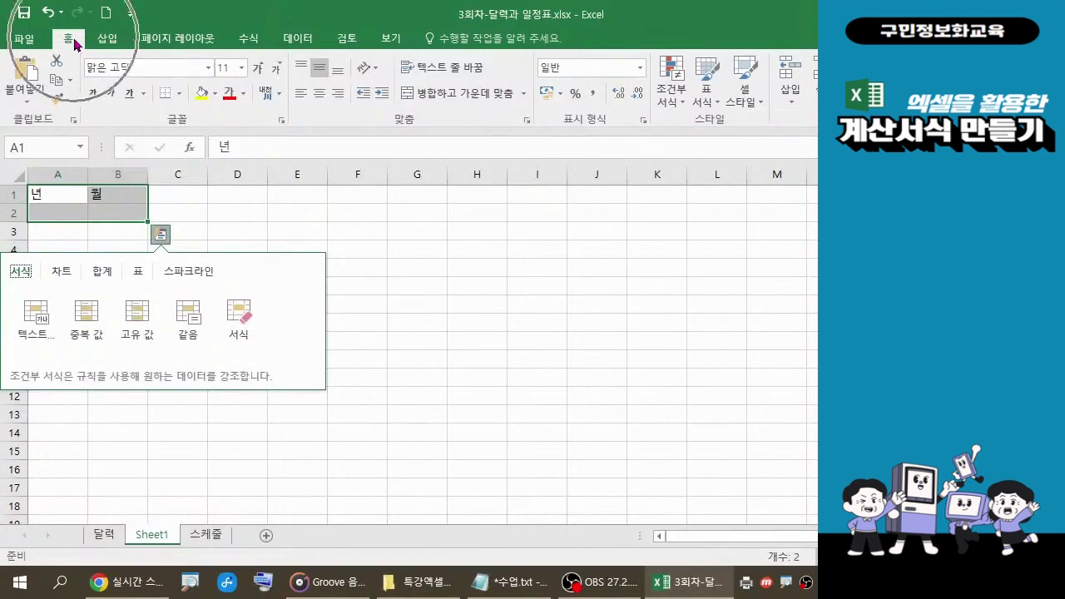
{"action": "left_click", "coordinate": [179, 97]}
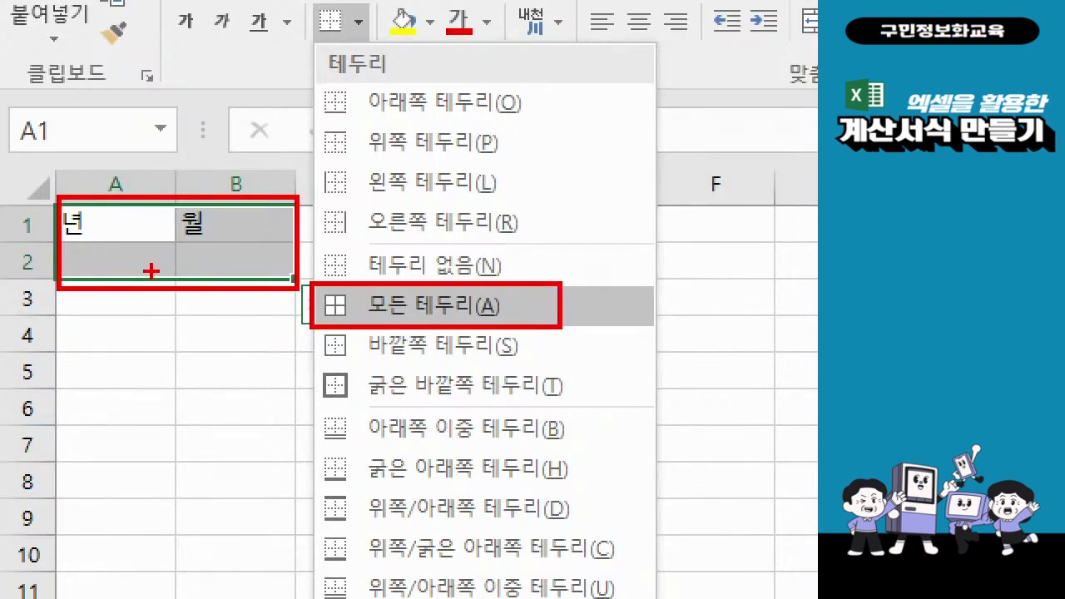
{"action": "left_click", "coordinate": [381, 295]}
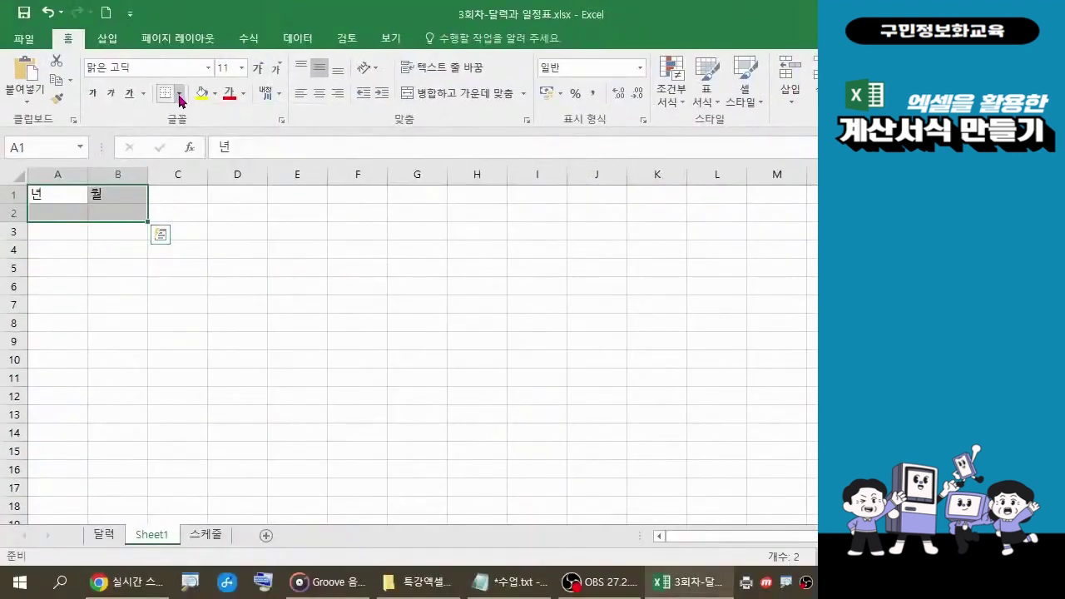
{"action": "left_click", "coordinate": [181, 101]}
{"action": "left_click", "coordinate": [209, 238]}
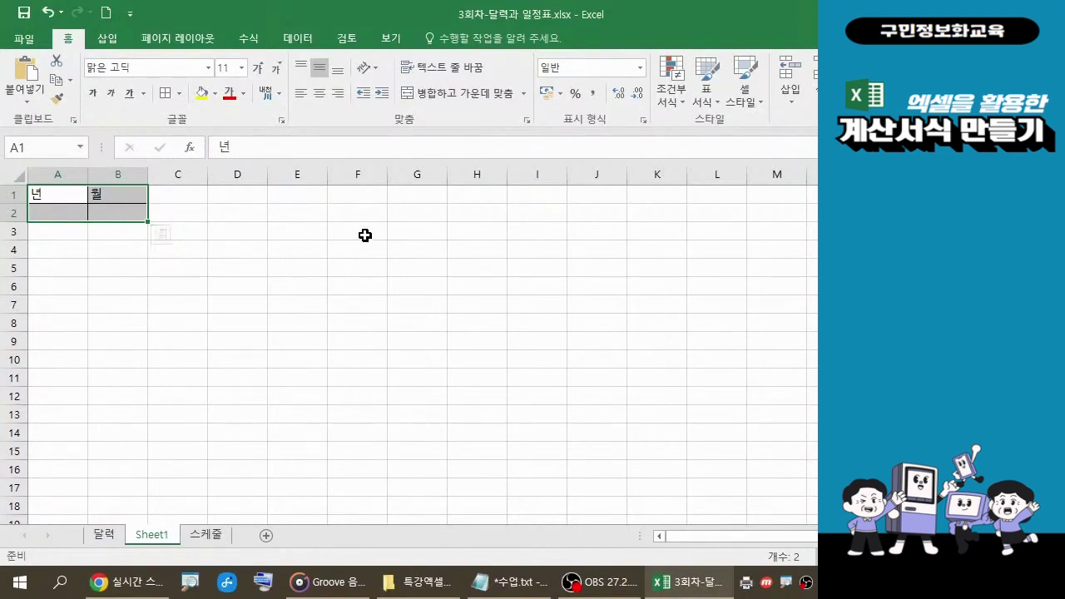
Apply all borders to cells F3:G3 above the calendar area.
{"action": "left_click_drag", "start_coordinate": [365, 235], "coordinate": [409, 233]}
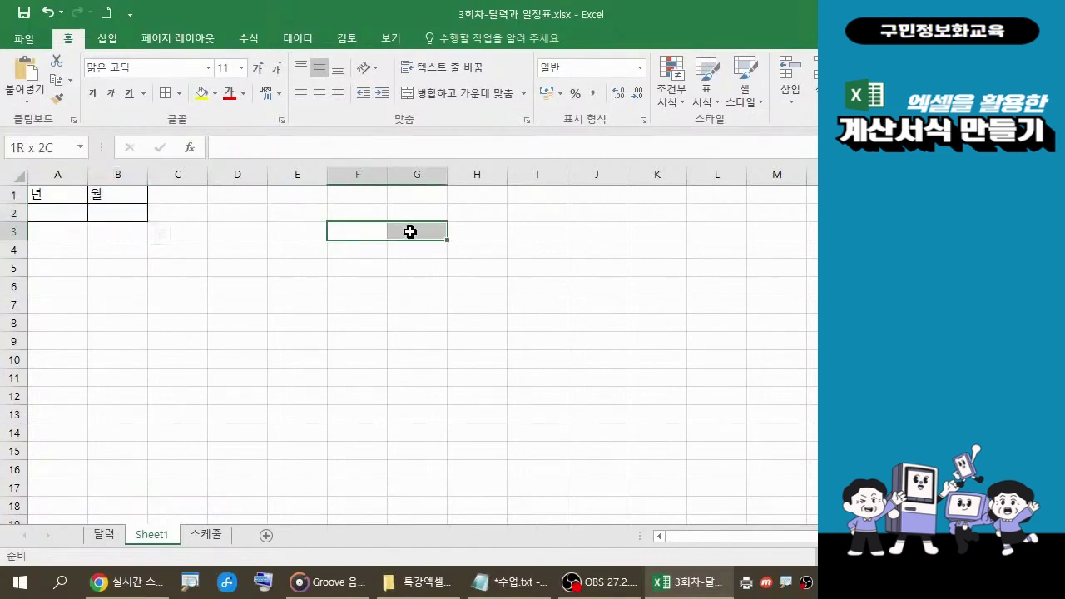
{"action": "left_click_drag", "start_coordinate": [410, 232], "coordinate": [409, 231]}
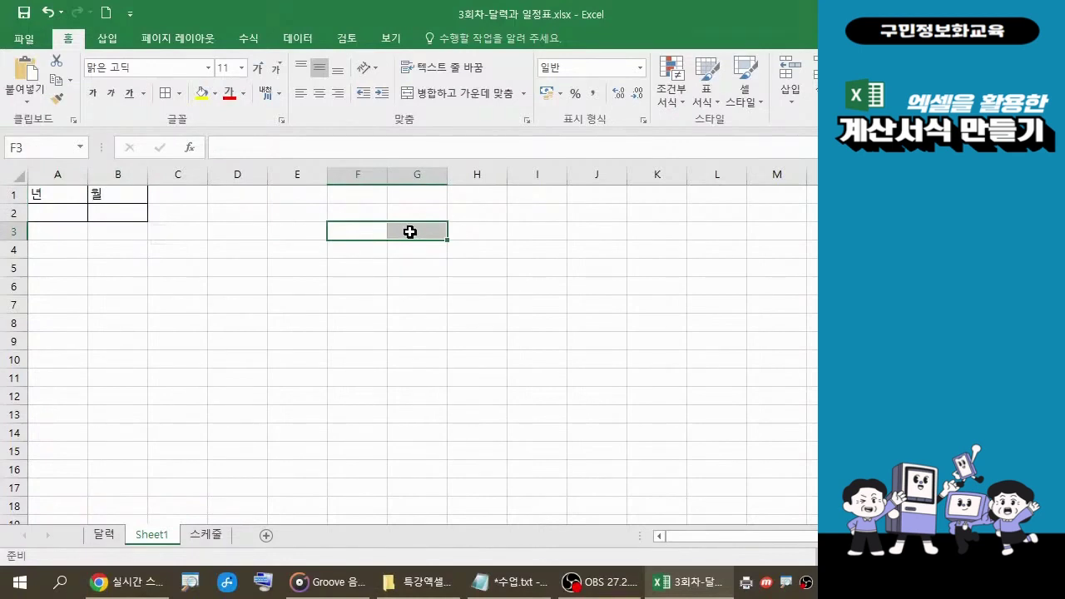
{"action": "left_click", "coordinate": [166, 100]}
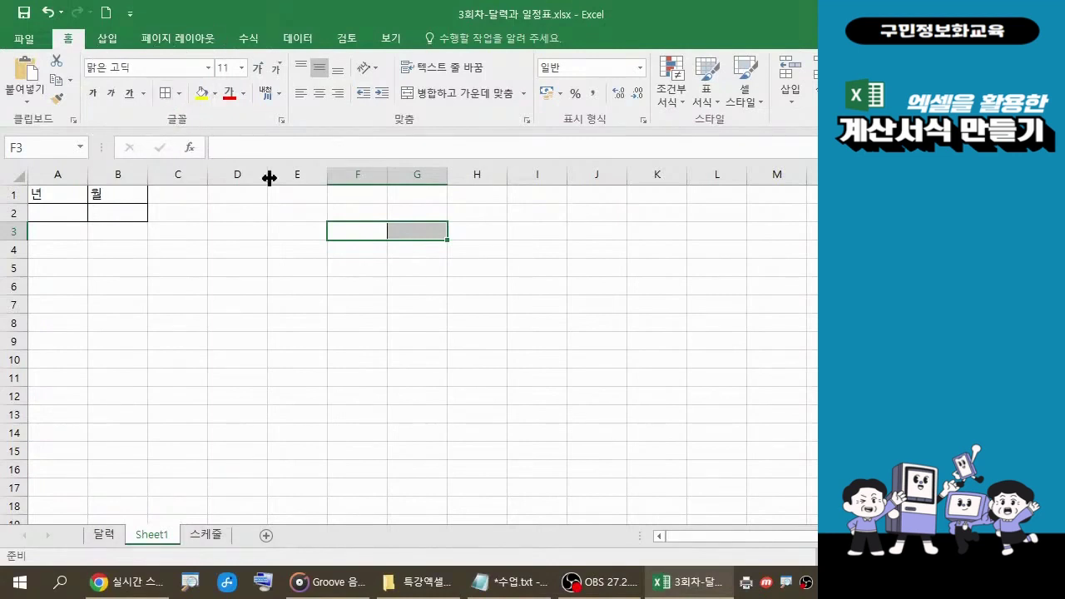
Enter the label 오늘의 날짜 in cell F3 and auto-fit the width of column F to it.
{"action": "left_click", "coordinate": [356, 232]}
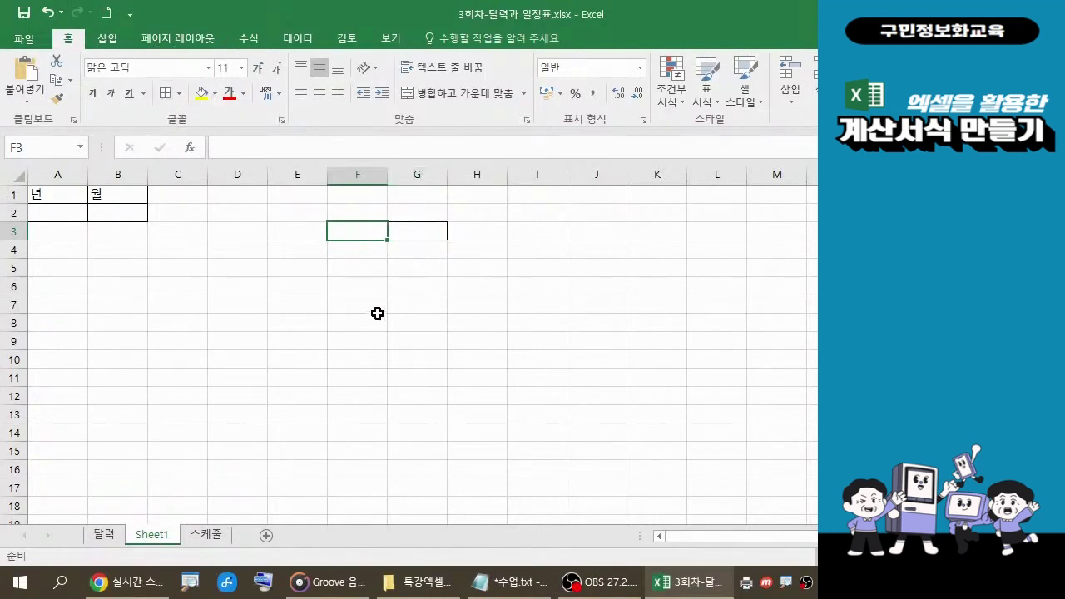
{"action": "type", "text": "오"}
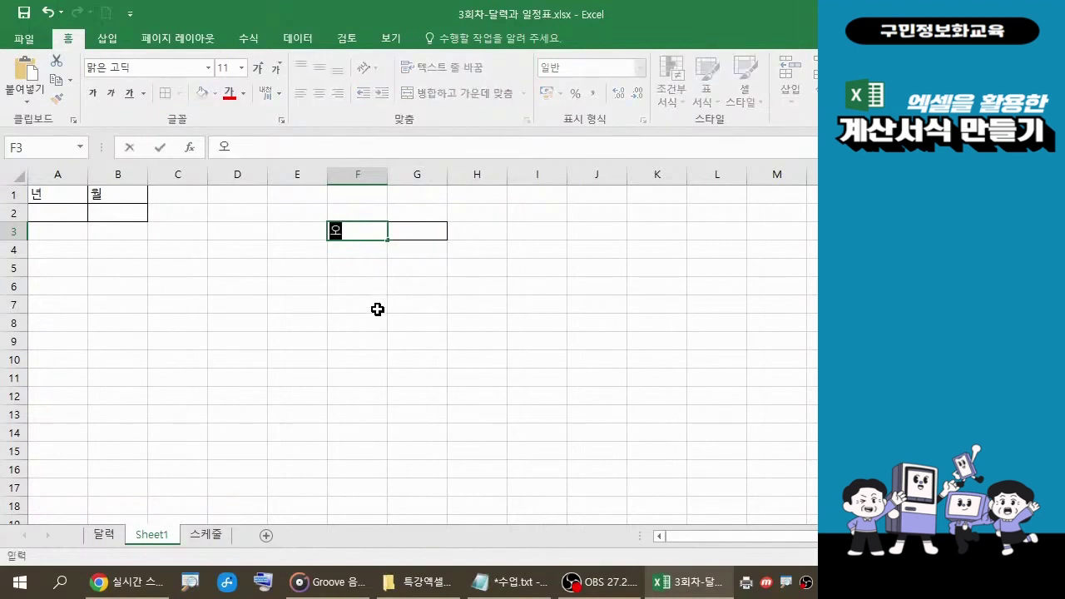
{"action": "type", "text": "늘으의 날짜"}
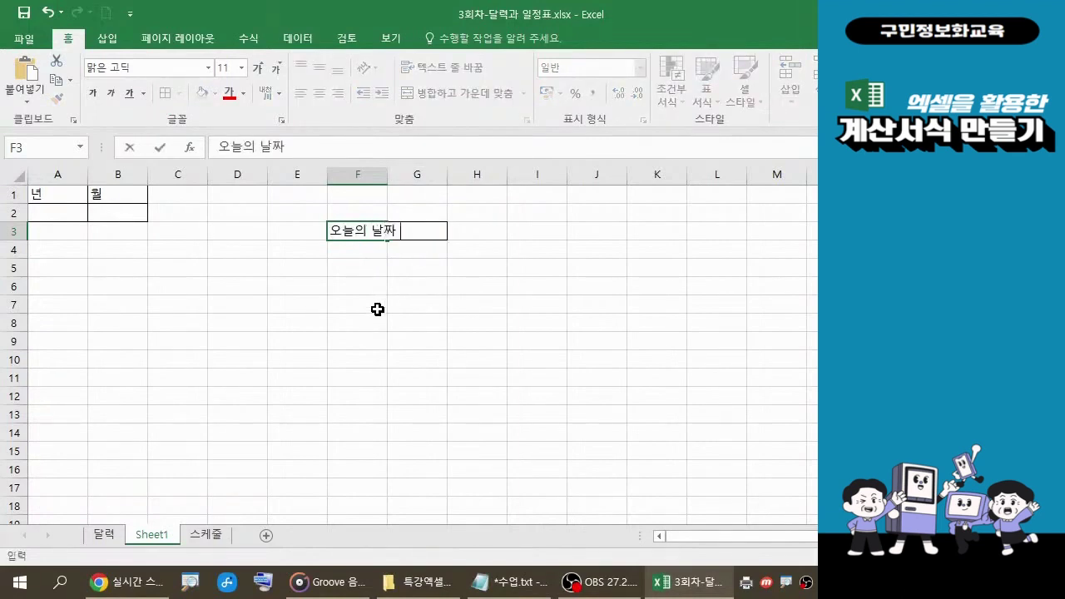
{"action": "key", "text": "Return"}
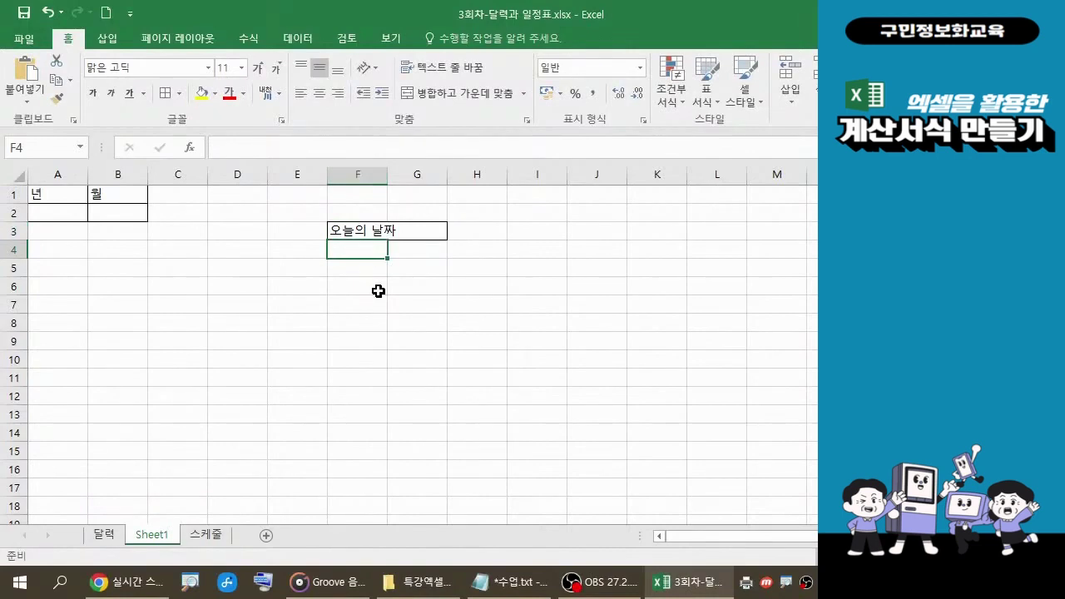
{"action": "double_click", "coordinate": [385, 176]}
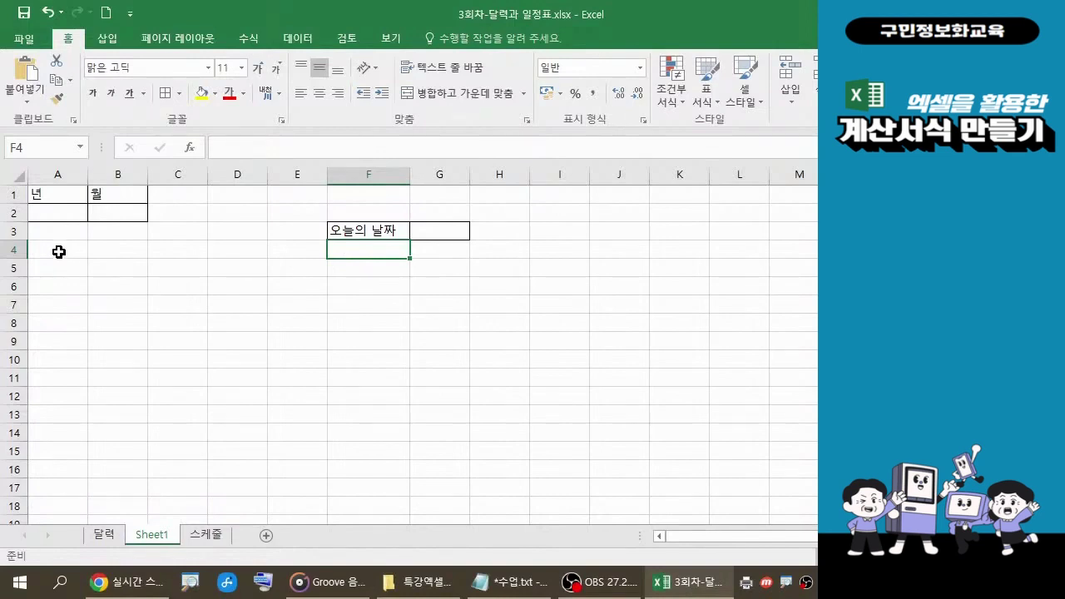
Apply all borders to the calendar range A4:G10, making a grid of seven rows by seven columns.
{"action": "left_click_drag", "start_coordinate": [59, 251], "coordinate": [426, 351]}
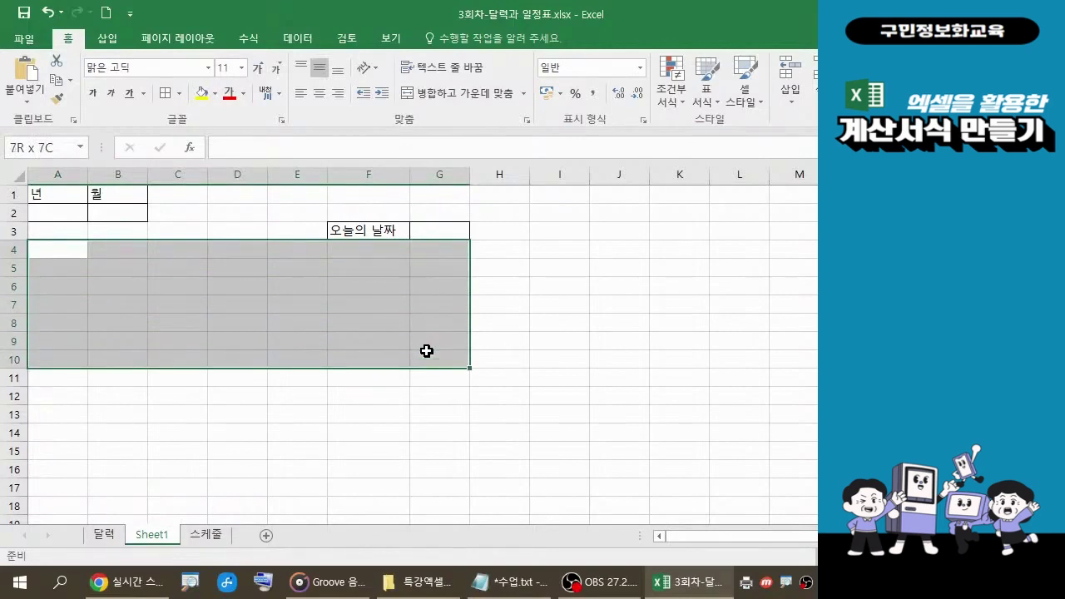
{"action": "left_click_drag", "start_coordinate": [426, 351], "coordinate": [427, 351]}
{"action": "left_click_drag", "start_coordinate": [427, 352], "coordinate": [426, 350]}
{"action": "left_click", "coordinate": [164, 98]}
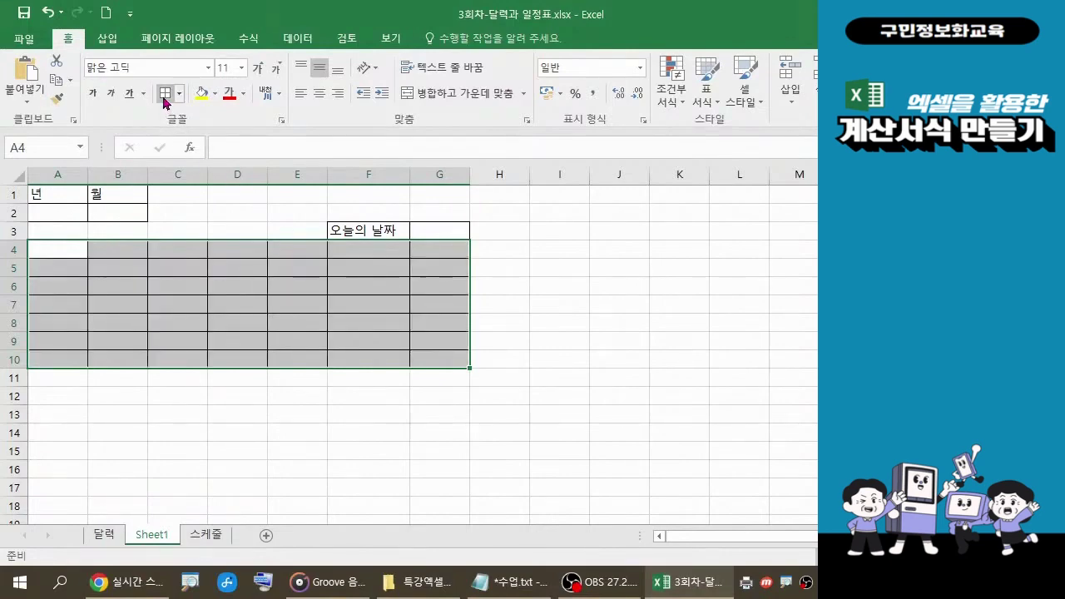
{"action": "left_click", "coordinate": [481, 468]}
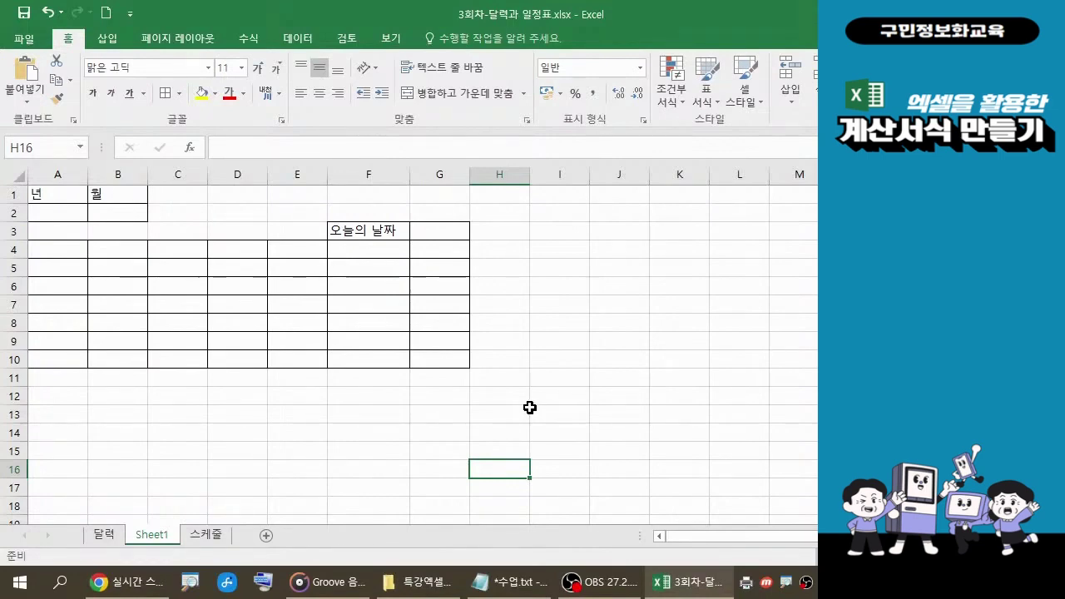
Set the height of rows 4 to 10 to 25.
{"action": "left_click", "coordinate": [504, 593]}
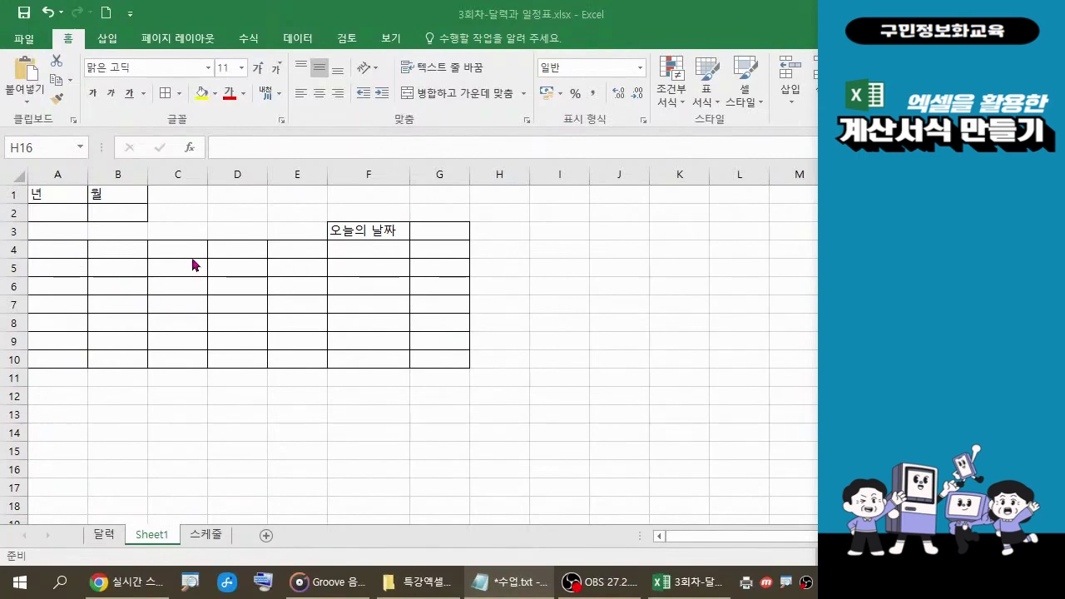
{"action": "left_click", "coordinate": [15, 251]}
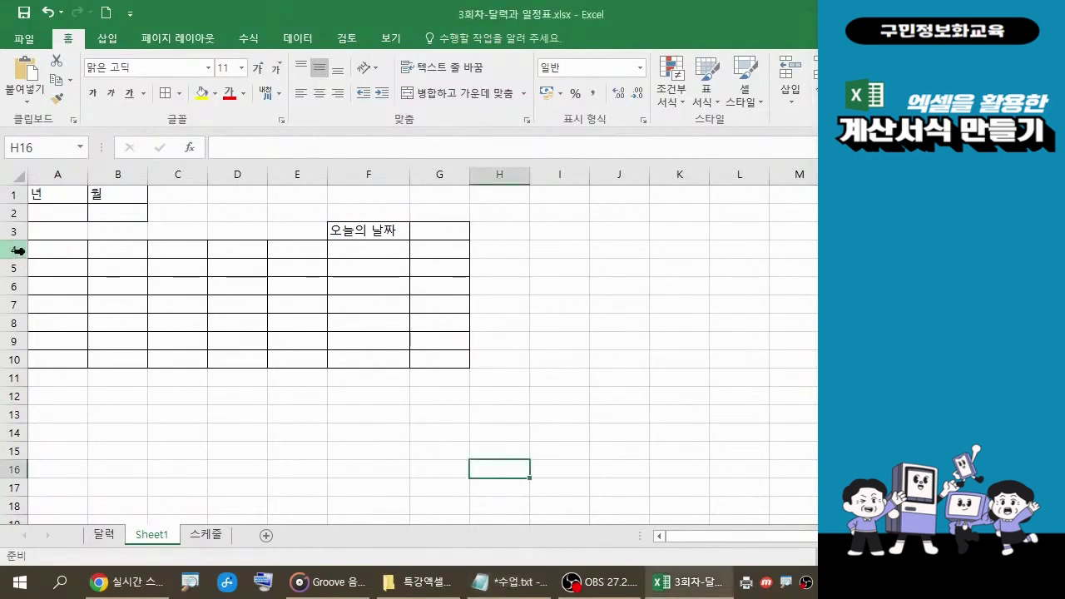
{"action": "left_click_drag", "start_coordinate": [18, 251], "coordinate": [18, 359]}
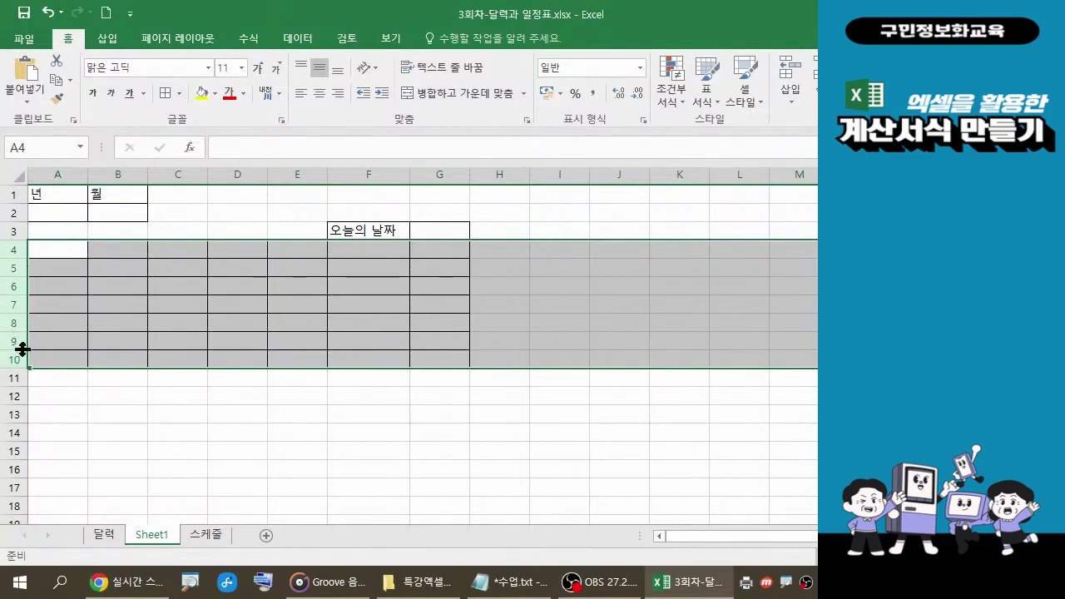
{"action": "right_click", "coordinate": [15, 287]}
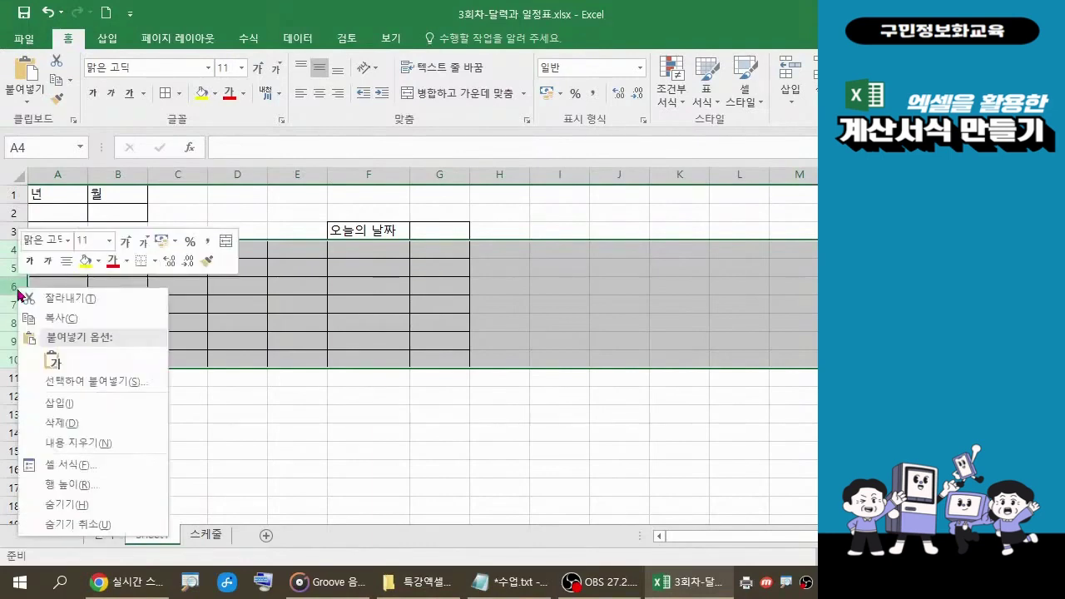
{"action": "left_click", "coordinate": [69, 489]}
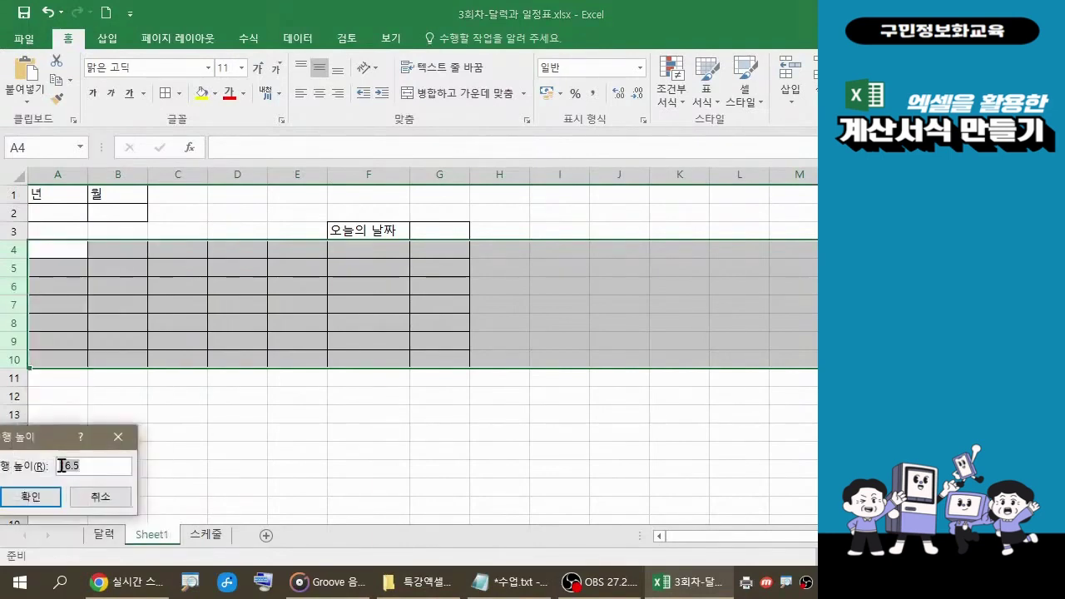
{"action": "left_click_drag", "start_coordinate": [59, 435], "coordinate": [126, 410]}
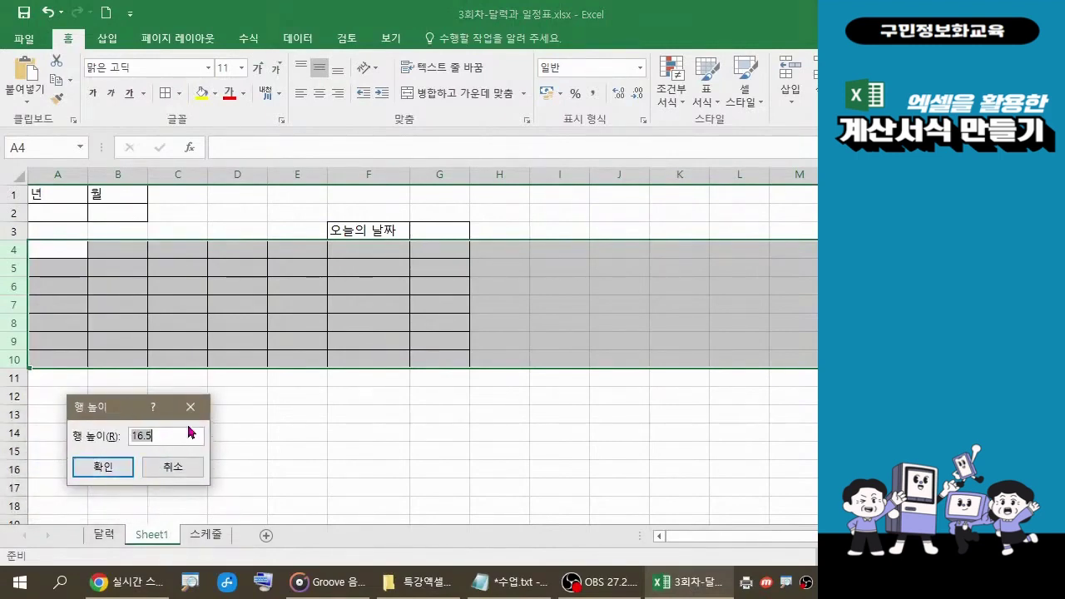
{"action": "type", "text": "25"}
{"action": "left_click", "coordinate": [118, 472]}
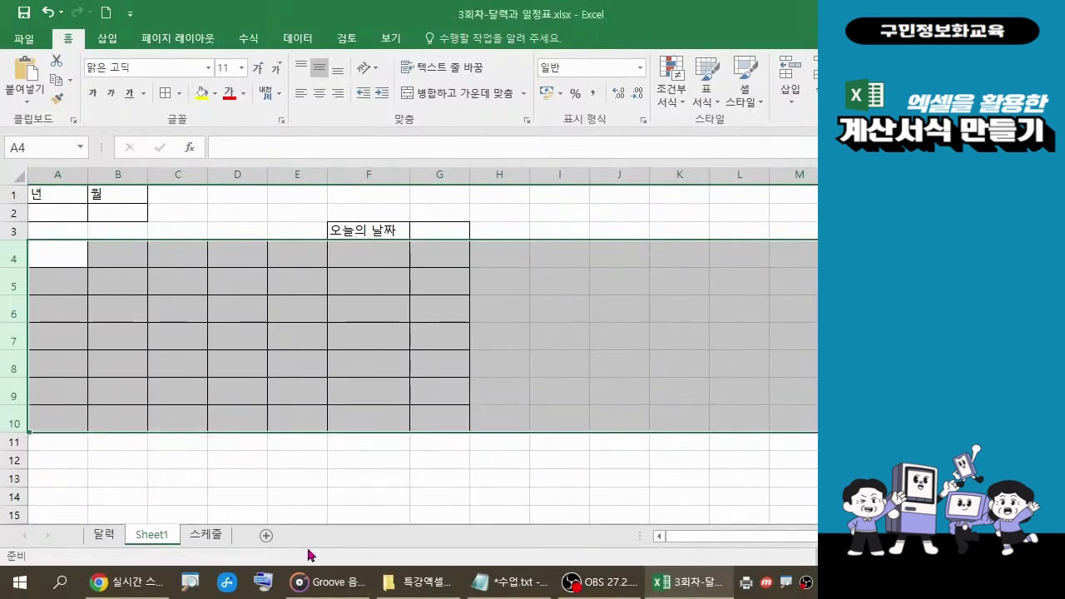
Enter 일 in cell A4 and auto-fill the weekday headings across to 토 in G4.
{"action": "left_click", "coordinate": [513, 583]}
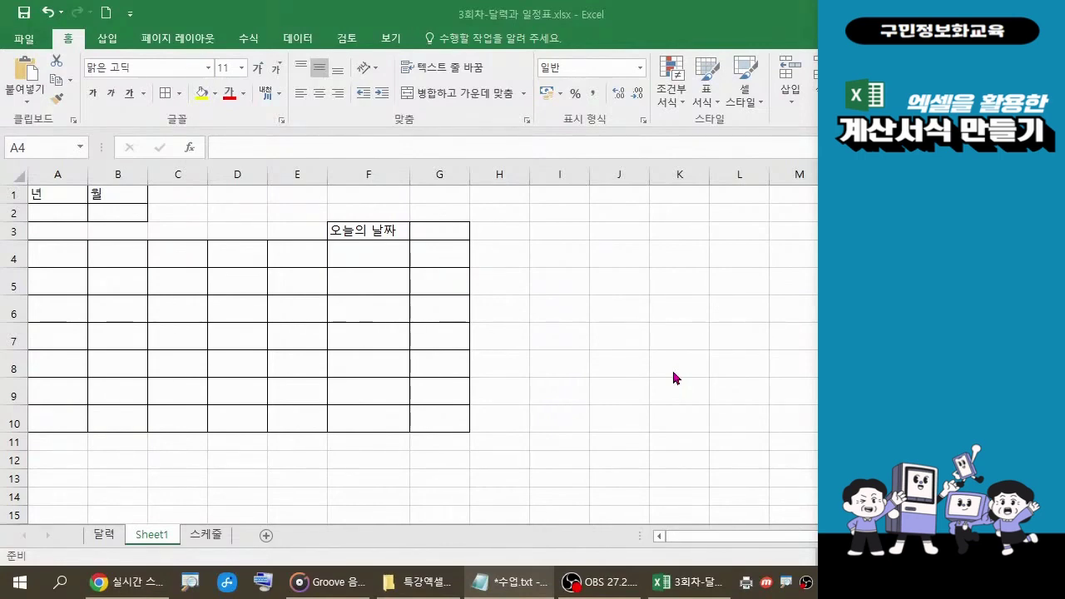
{"action": "left_click", "coordinate": [62, 256]}
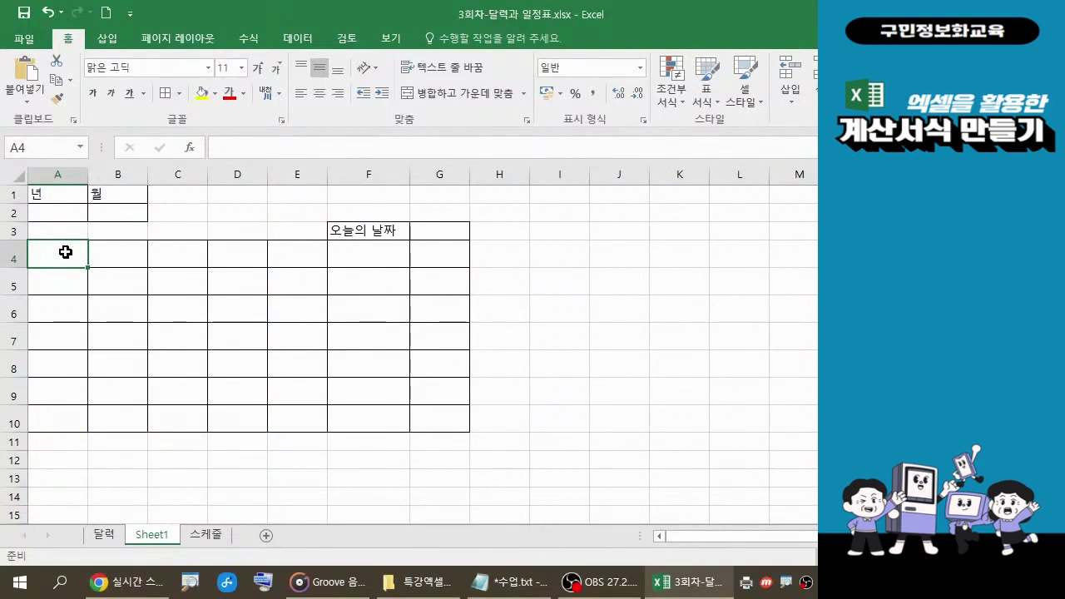
{"action": "type", "text": "일"}
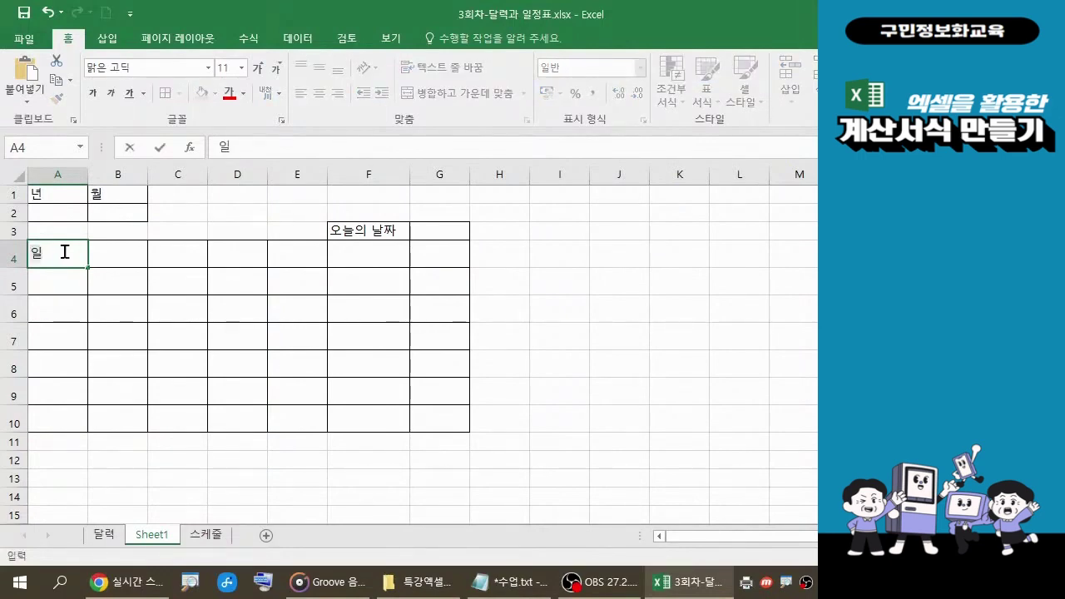
{"action": "key", "text": "Return"}
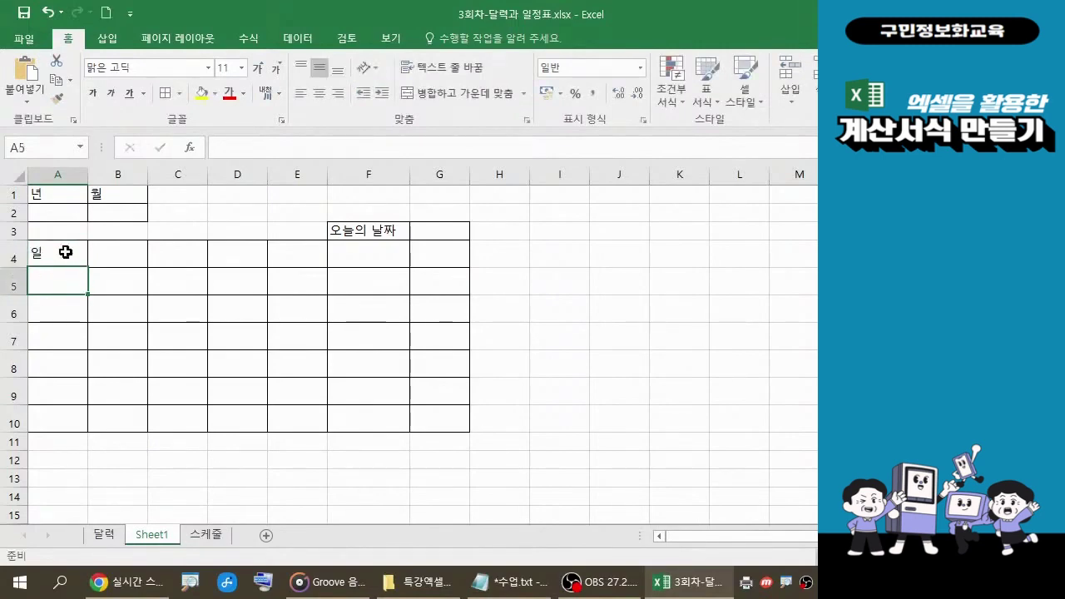
{"action": "left_click", "coordinate": [65, 253]}
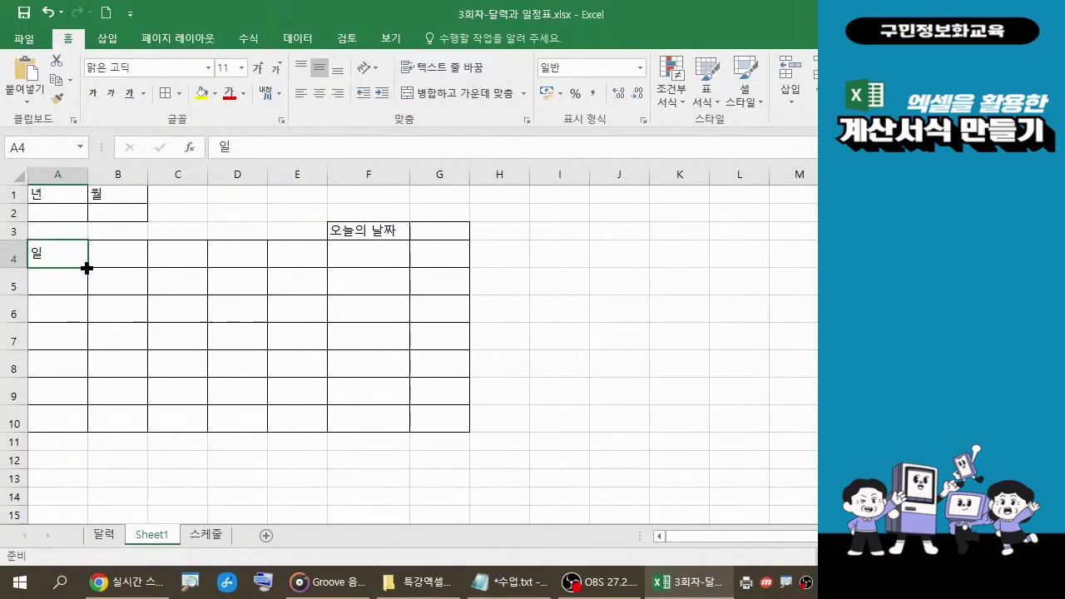
{"action": "left_click_drag", "start_coordinate": [87, 267], "coordinate": [442, 278]}
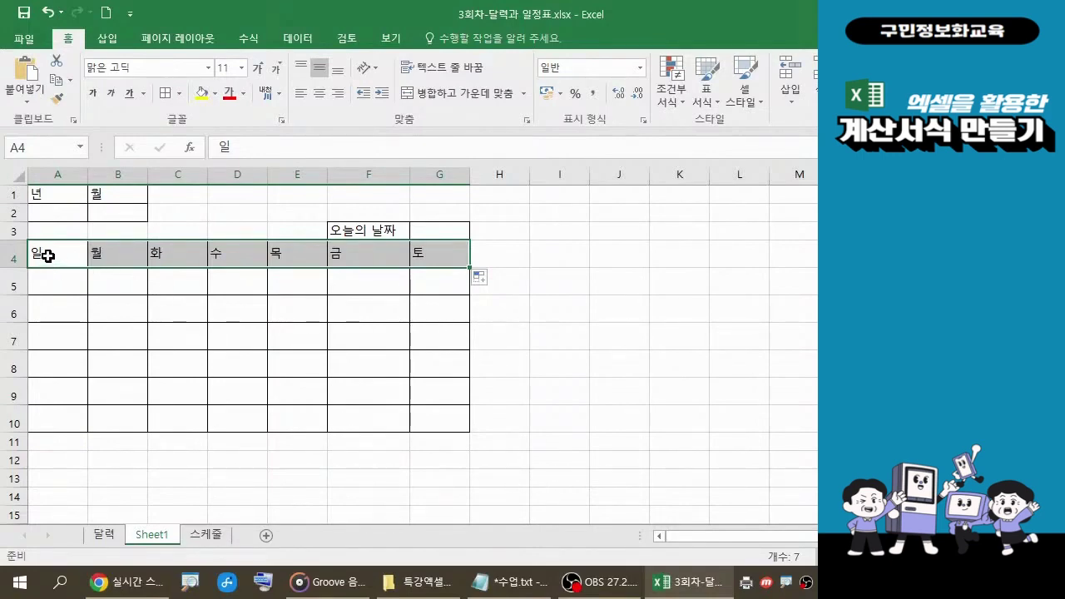
Center the contents of the calendar range A4:G10 horizontally.
{"action": "left_click_drag", "start_coordinate": [48, 256], "coordinate": [381, 345]}
{"action": "left_click_drag", "start_coordinate": [428, 383], "coordinate": [435, 416]}
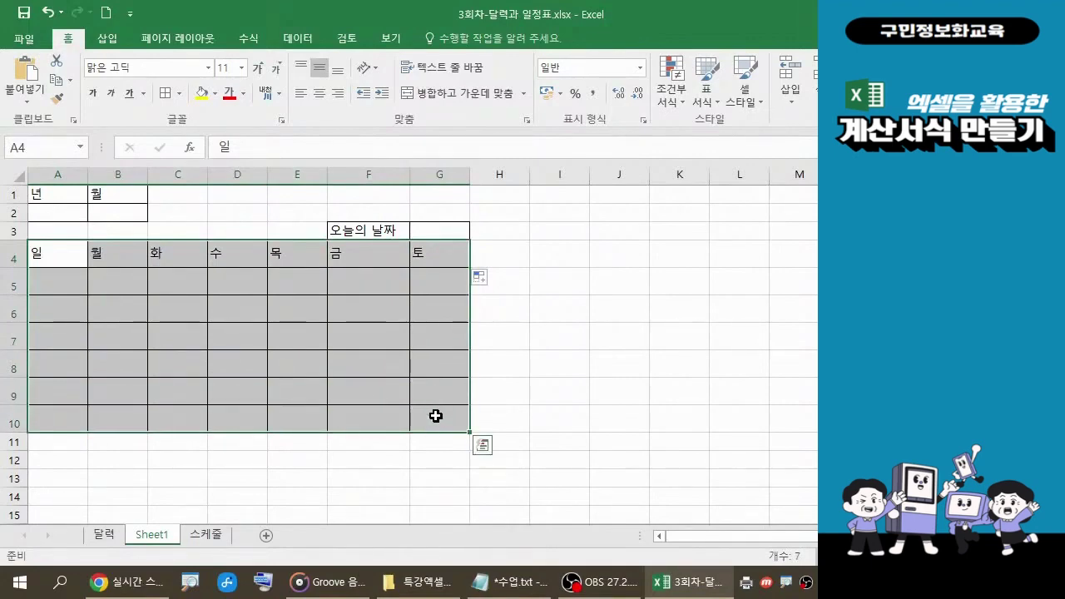
{"action": "left_click", "coordinate": [324, 100]}
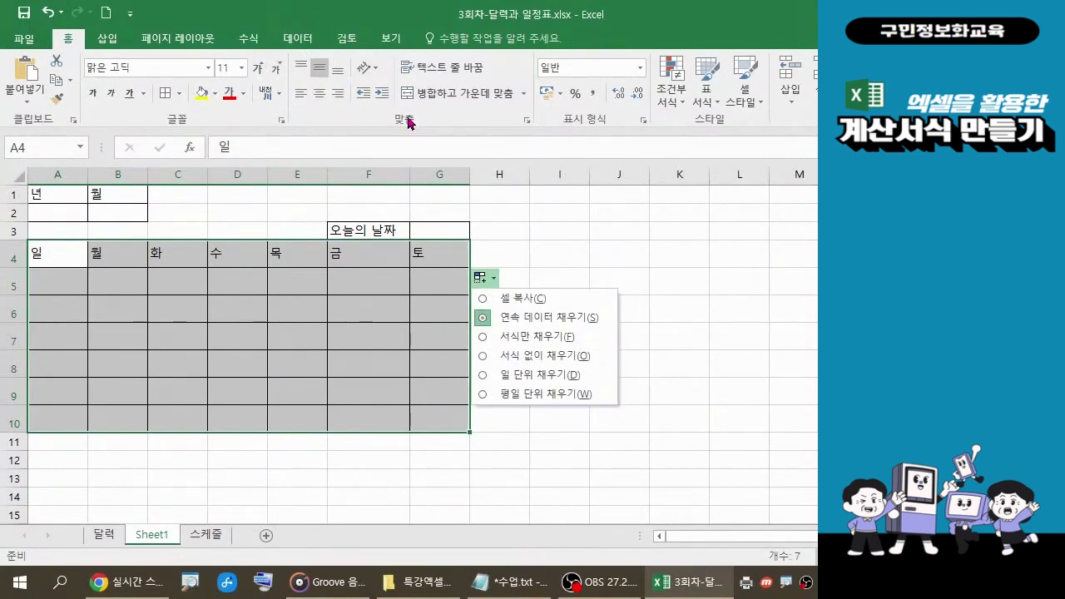
{"action": "left_click", "coordinate": [323, 97]}
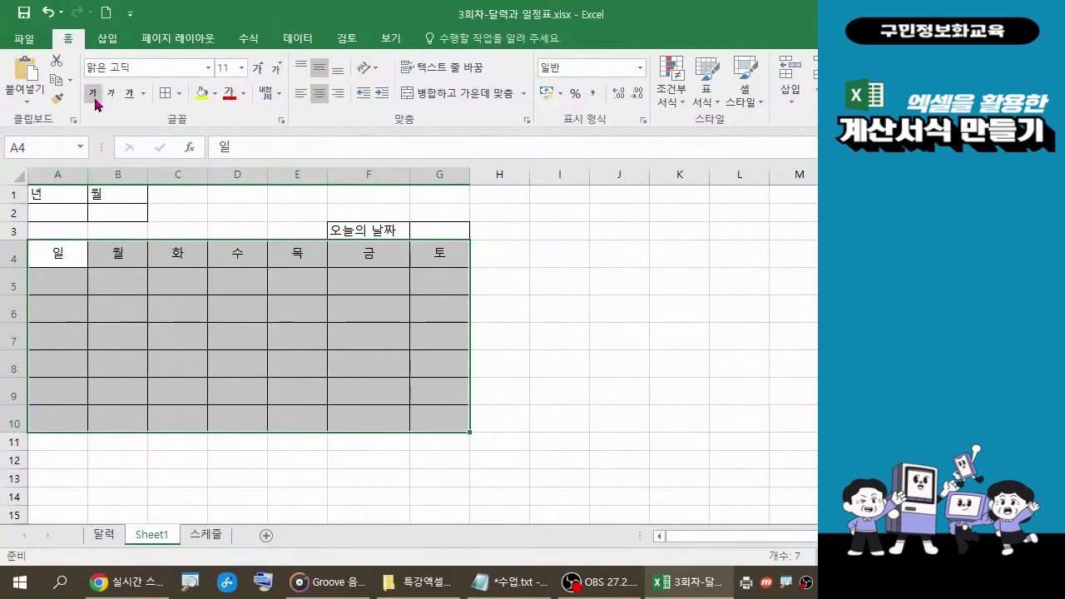
Make the contents of the calendar range A4:G10 bold.
{"action": "key", "text": "ctrl+q"}
{"action": "key", "text": "Escape"}
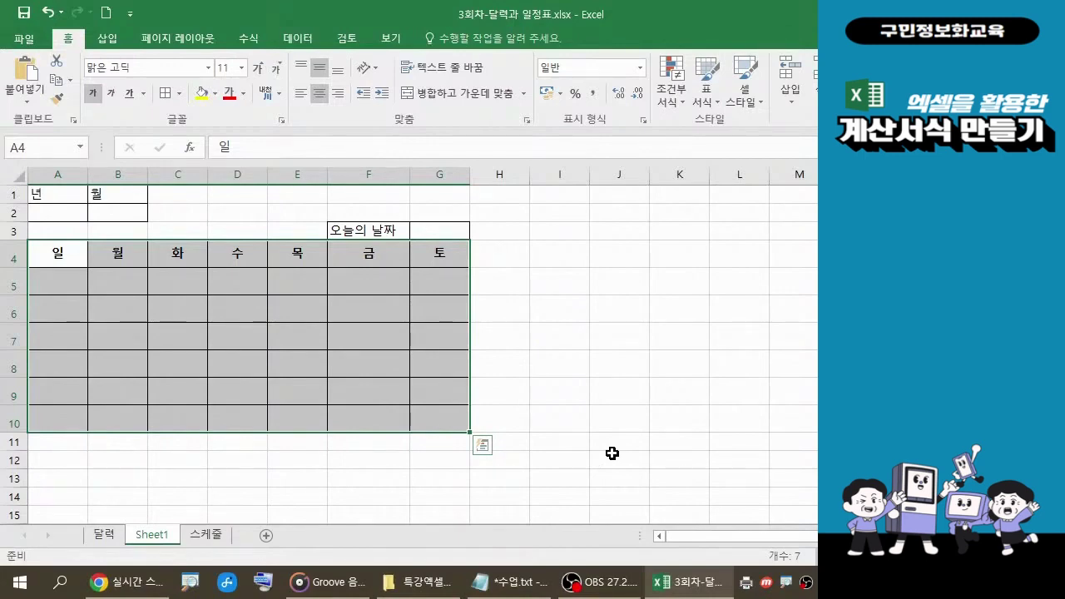
{"action": "left_click", "coordinate": [499, 586]}
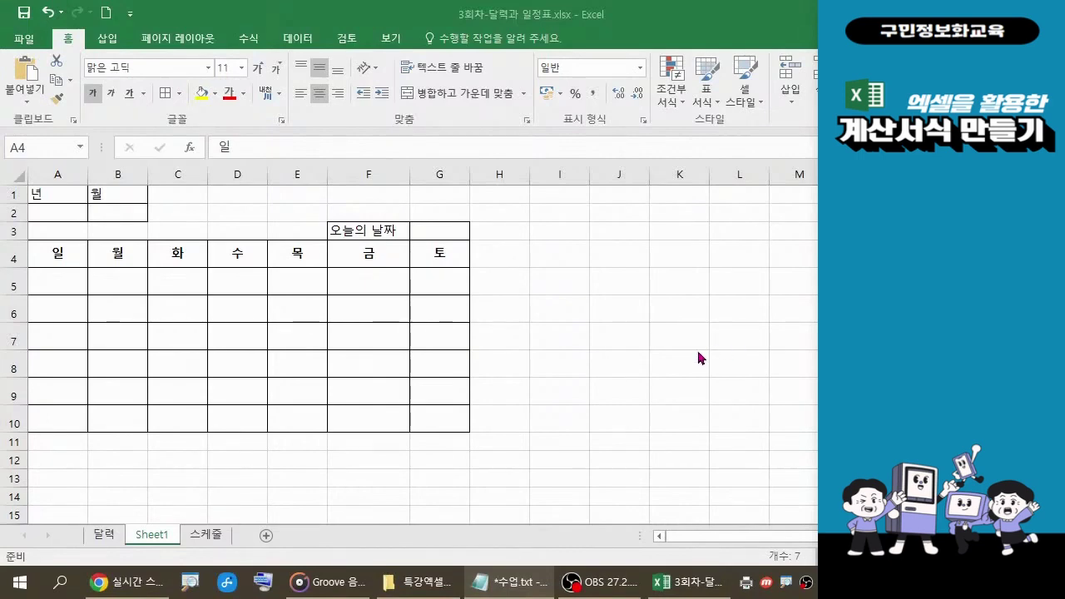
Enter the formula =TODAY() in cell G3, beside the 오늘의 날짜 label.
{"action": "left_click", "coordinate": [441, 231]}
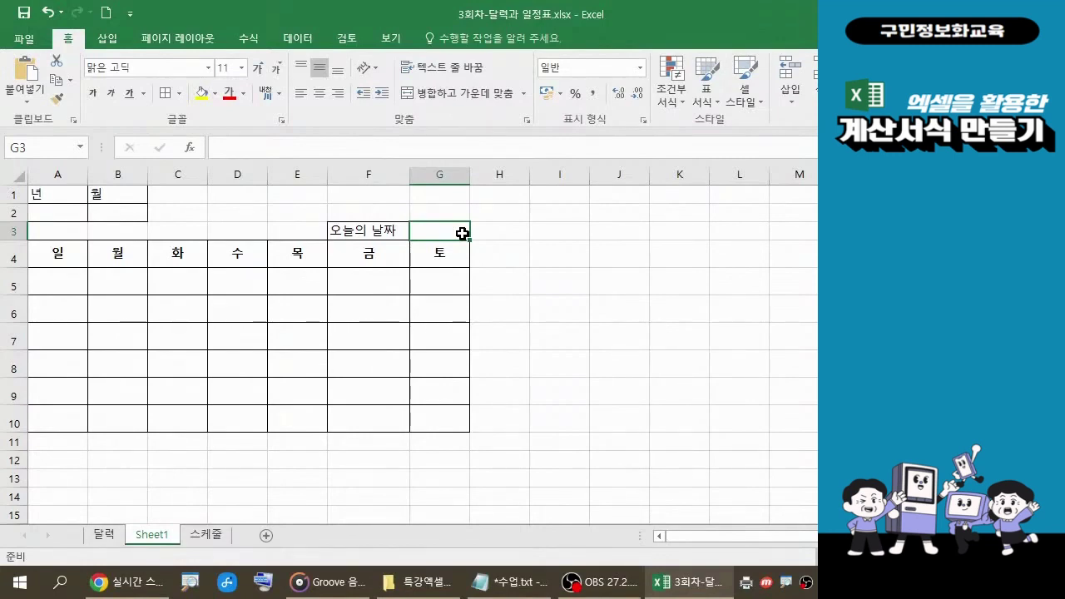
{"action": "type", "text": "="}
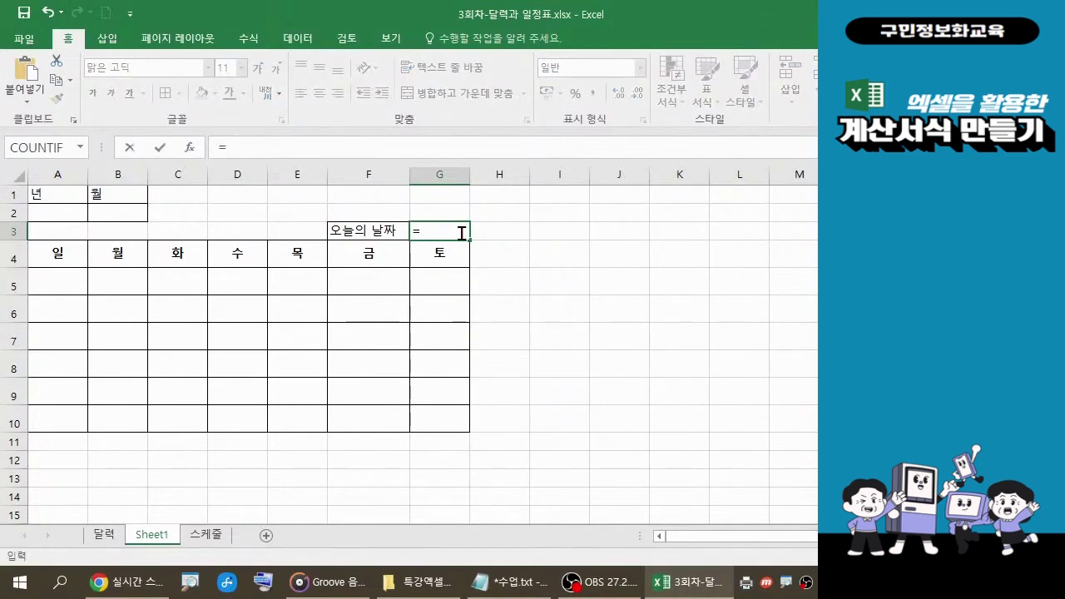
{"action": "type", "text": "TO"}
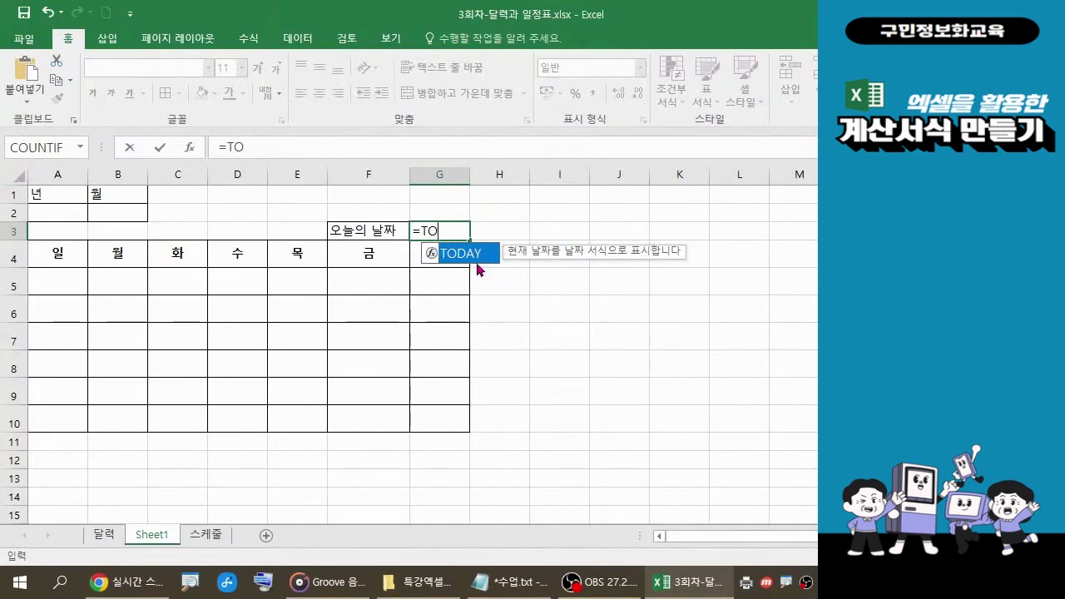
{"action": "key", "text": "ctrl"}
{"action": "key", "text": "ctrl"}
{"action": "double_click", "coordinate": [478, 254]}
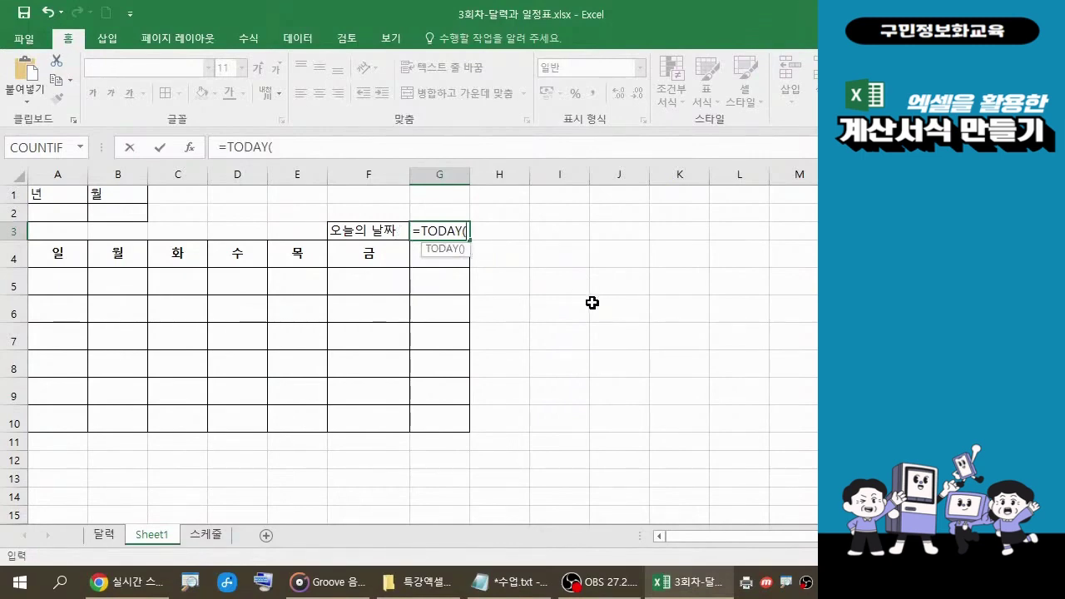
{"action": "type", "text": ")"}
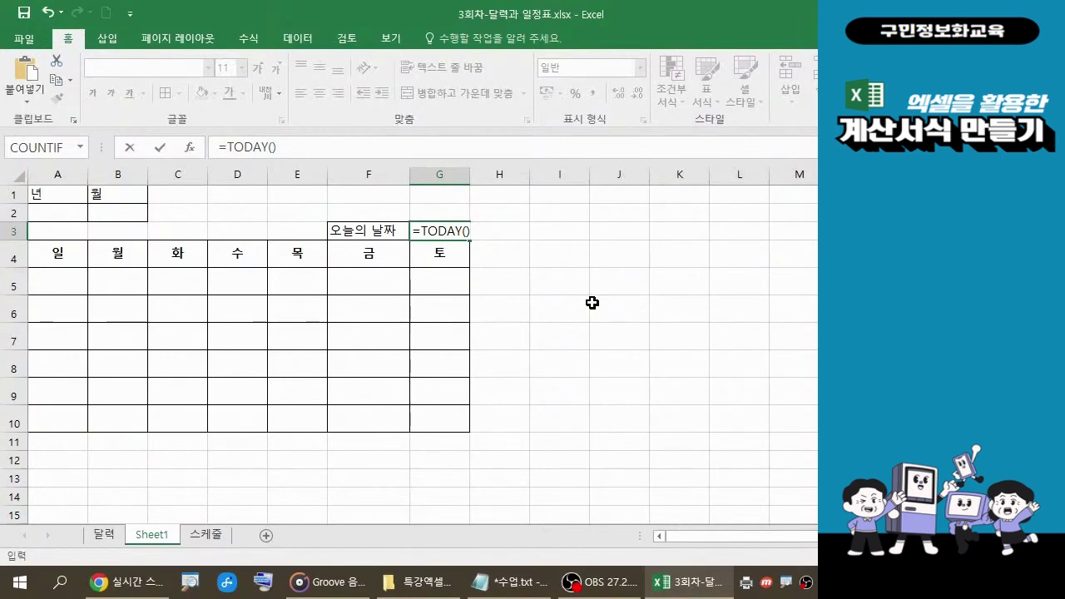
{"action": "key", "text": "Return"}
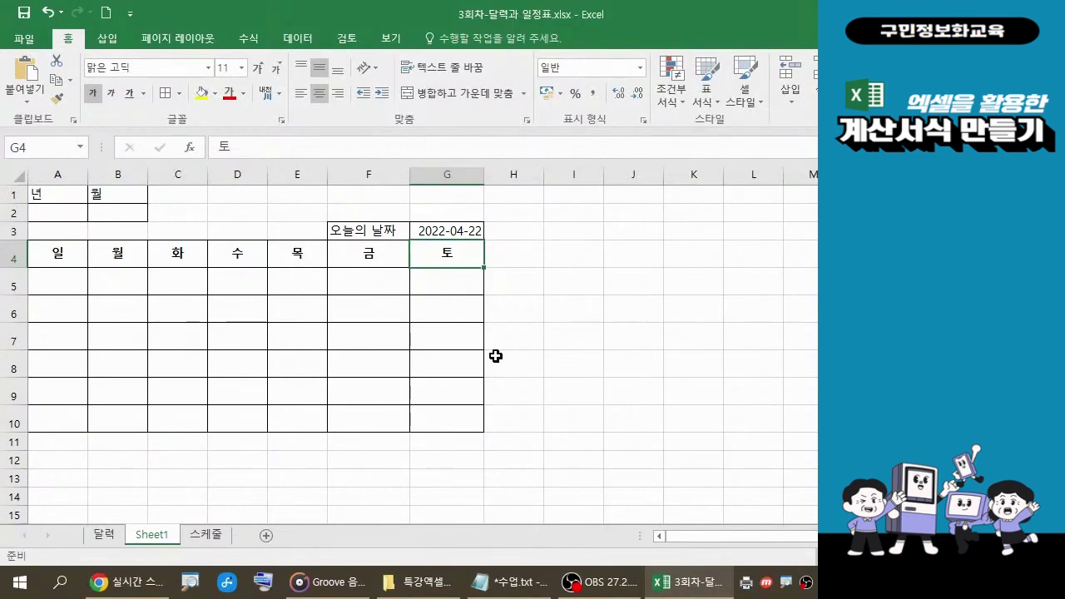
{"action": "left_click", "coordinate": [58, 178]}
{"action": "left_click_drag", "start_coordinate": [58, 178], "coordinate": [427, 170]}
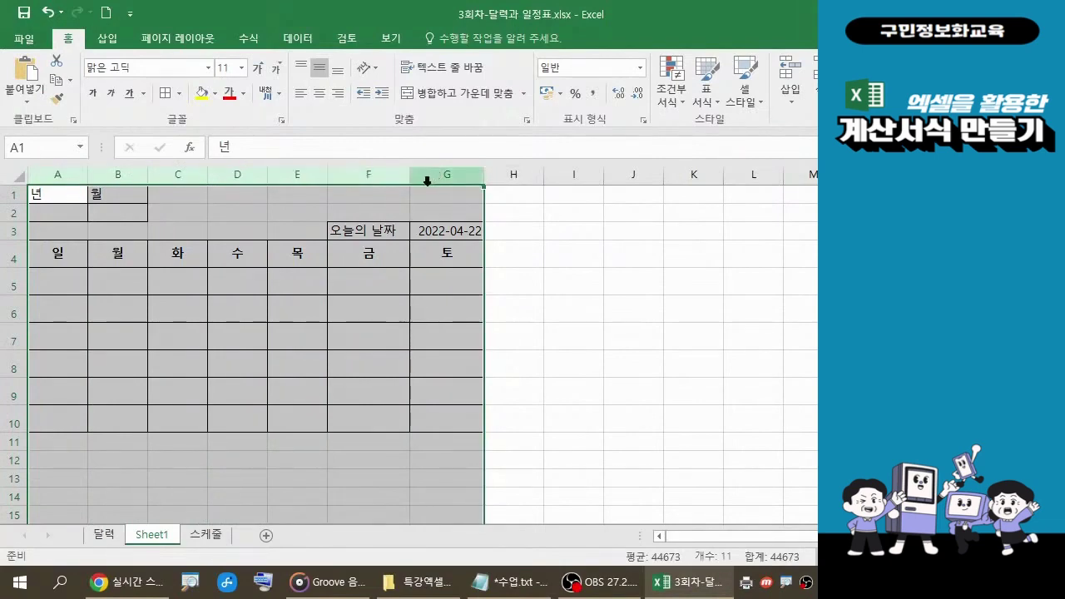
{"action": "right_click", "coordinate": [430, 182]}
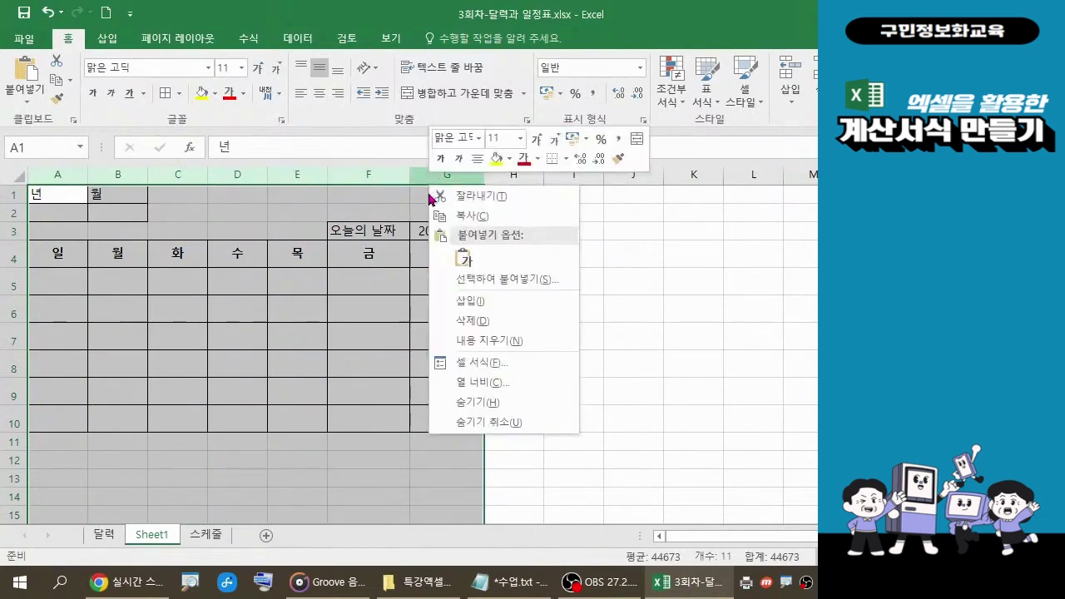
{"action": "left_click", "coordinate": [478, 382]}
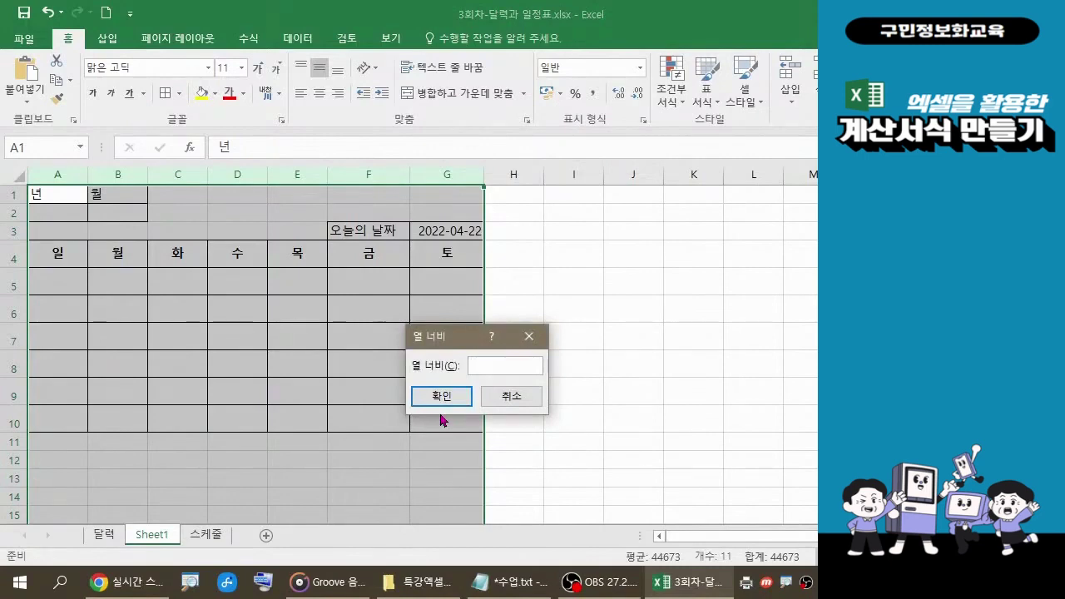
{"action": "left_click", "coordinate": [498, 400]}
{"action": "left_click", "coordinate": [626, 335]}
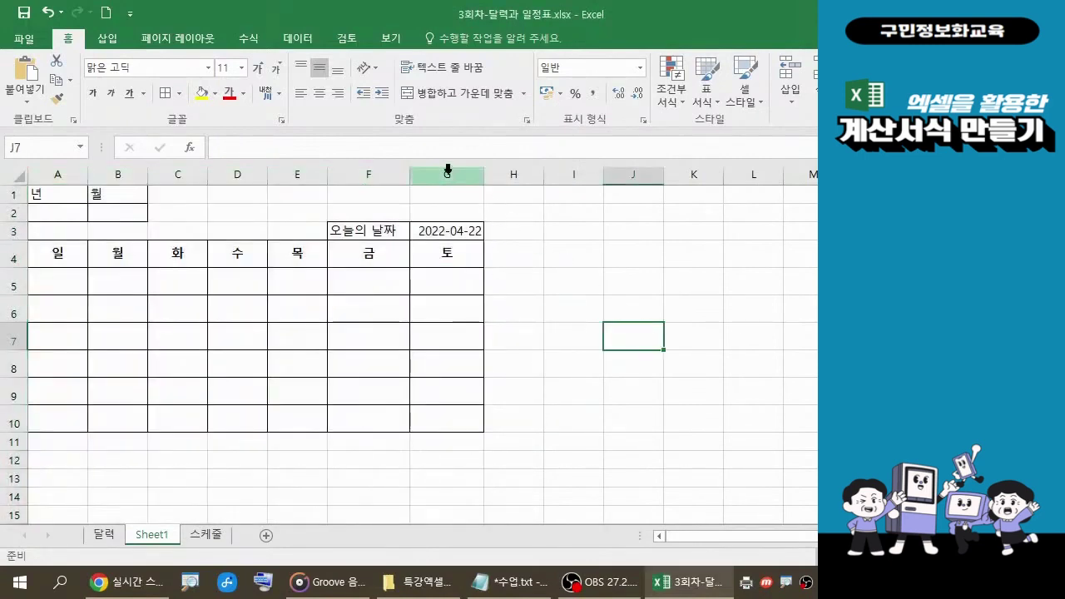
Check the current column width of column G.
{"action": "left_click", "coordinate": [445, 174]}
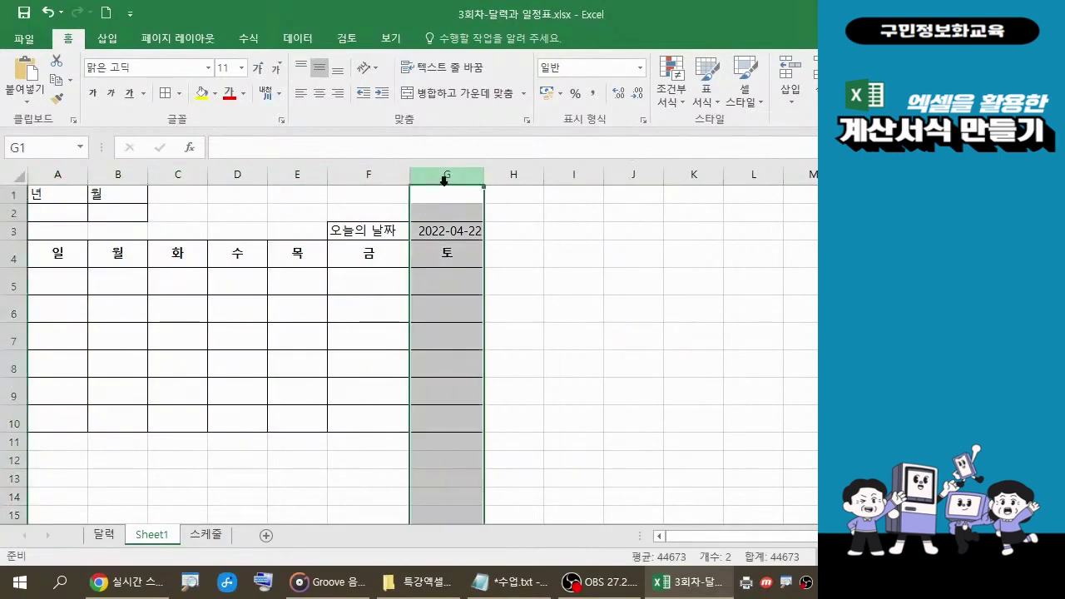
{"action": "right_click", "coordinate": [446, 187]}
{"action": "left_click", "coordinate": [498, 382]}
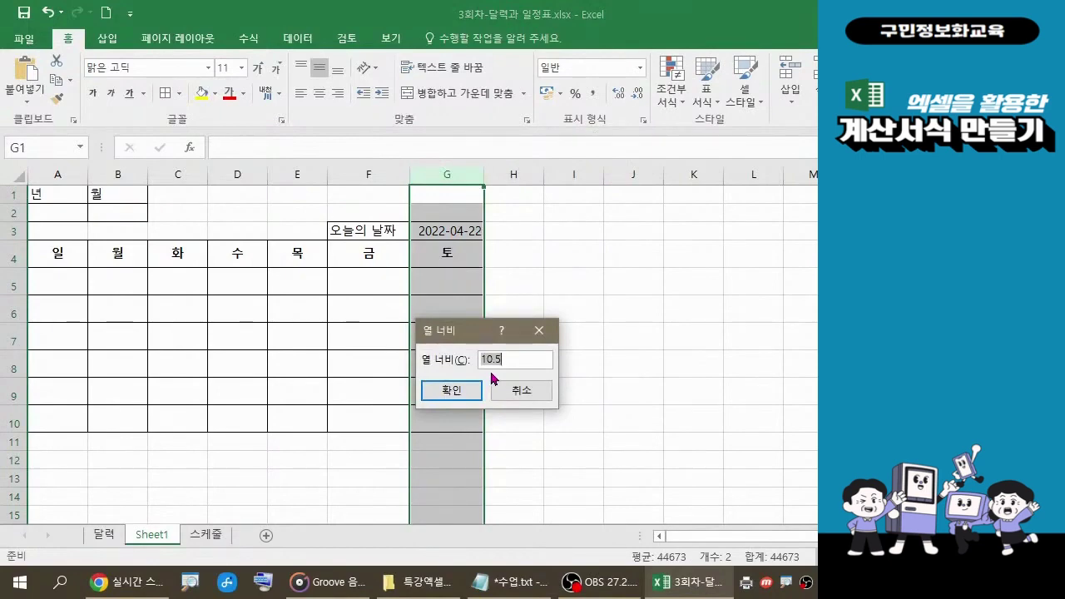
{"action": "left_click", "coordinate": [469, 392]}
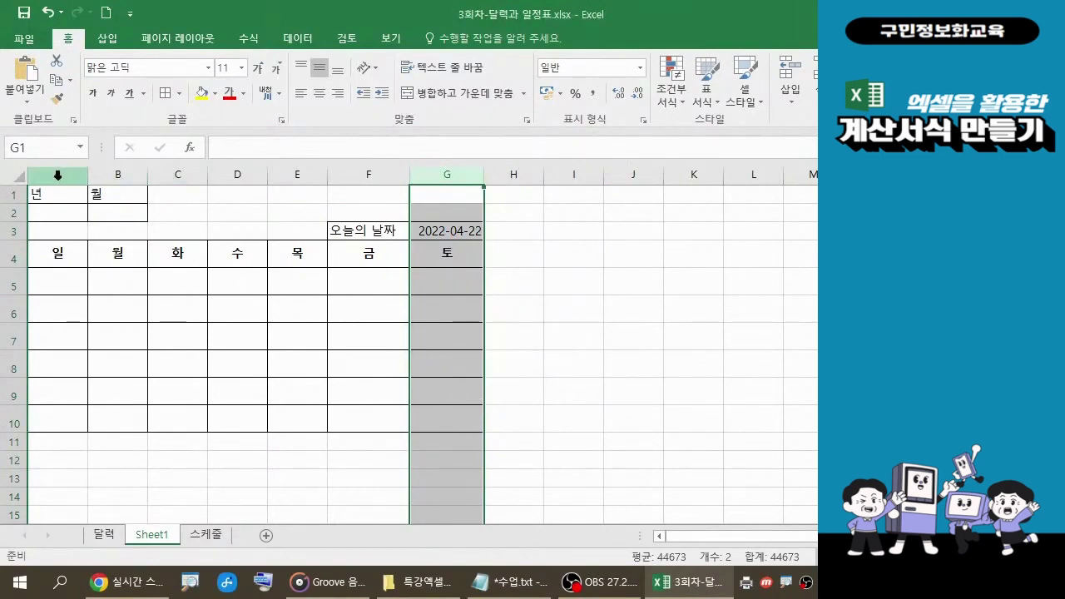
Set the width of columns A to G to 11.
{"action": "left_click_drag", "start_coordinate": [83, 175], "coordinate": [445, 178]}
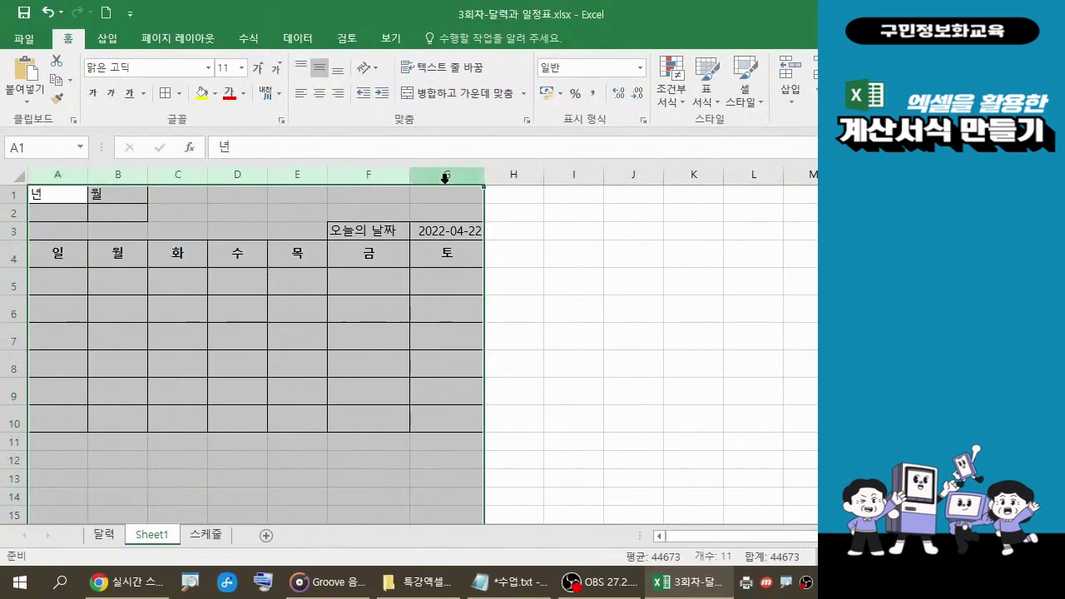
{"action": "right_click", "coordinate": [446, 178]}
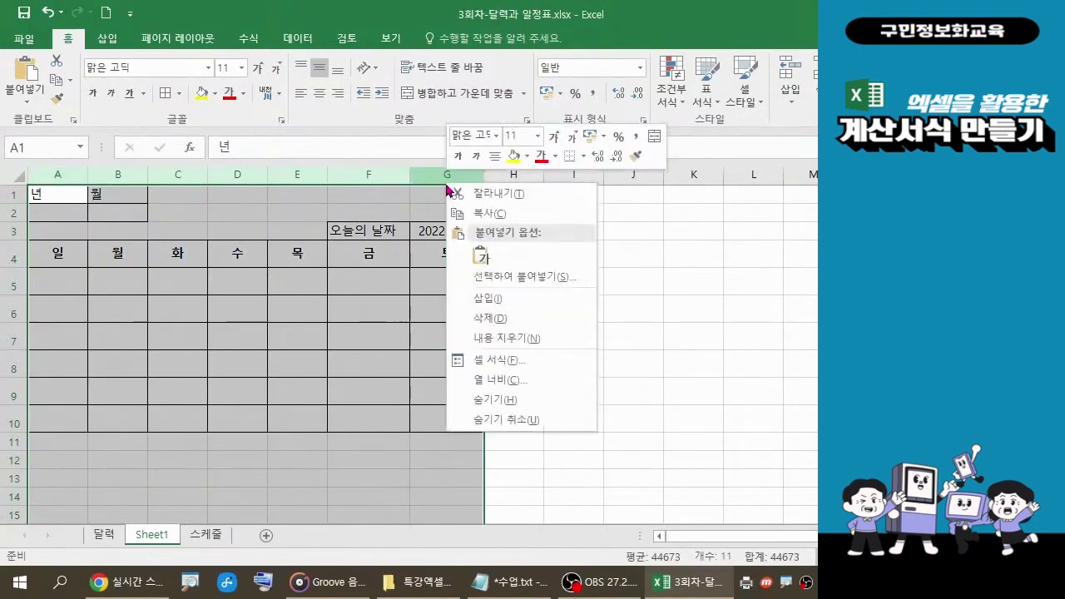
{"action": "left_click", "coordinate": [514, 382]}
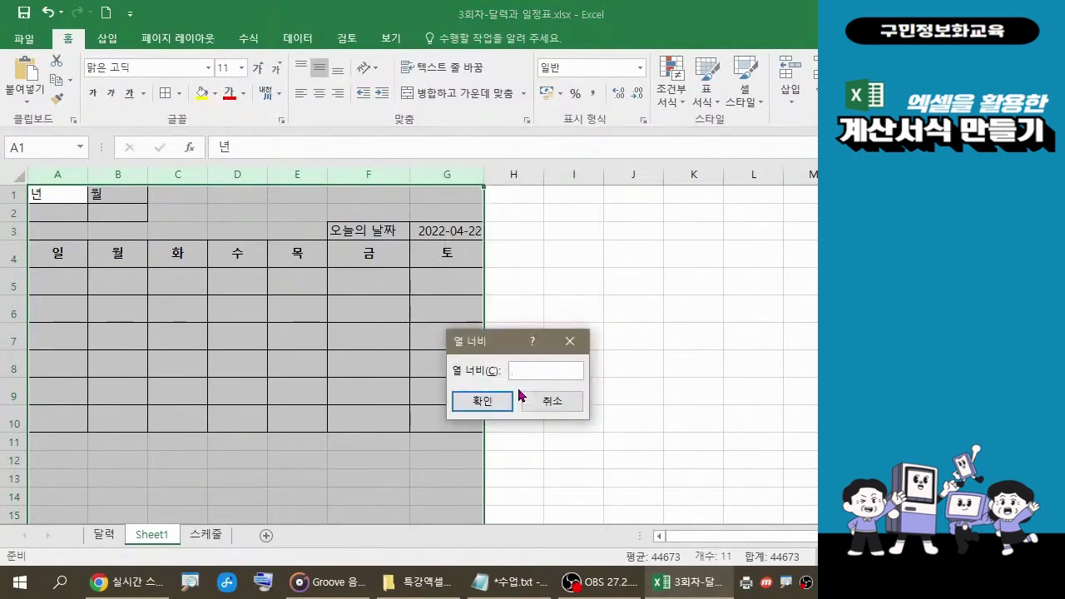
{"action": "type", "text": "11"}
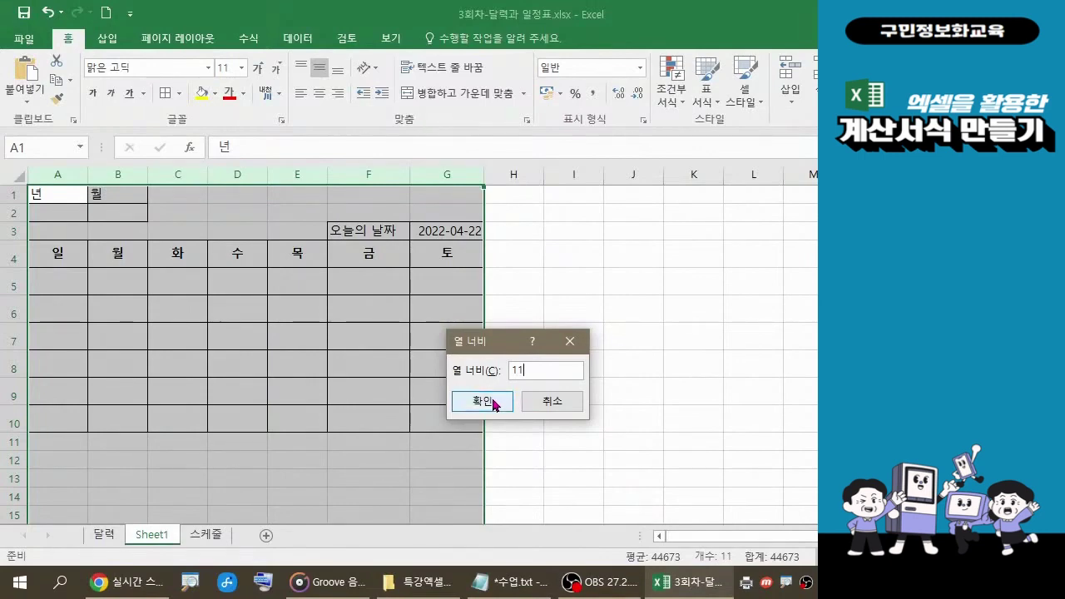
{"action": "left_click", "coordinate": [494, 401]}
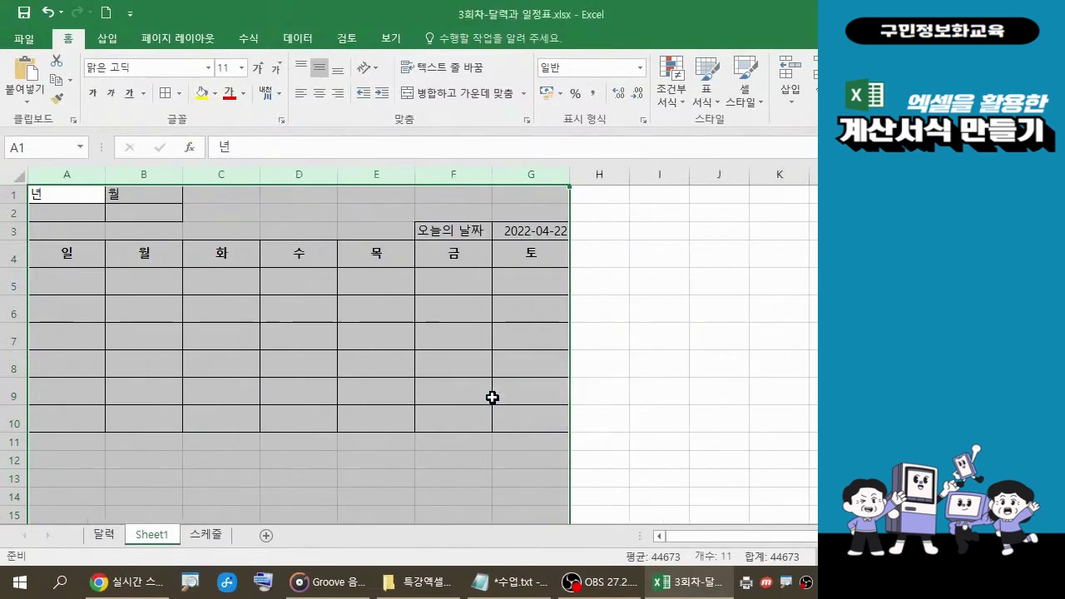
Write the formula =YEAR(G3) in cell A2 under the 년 label, referencing today's date.
{"action": "left_click", "coordinate": [510, 588]}
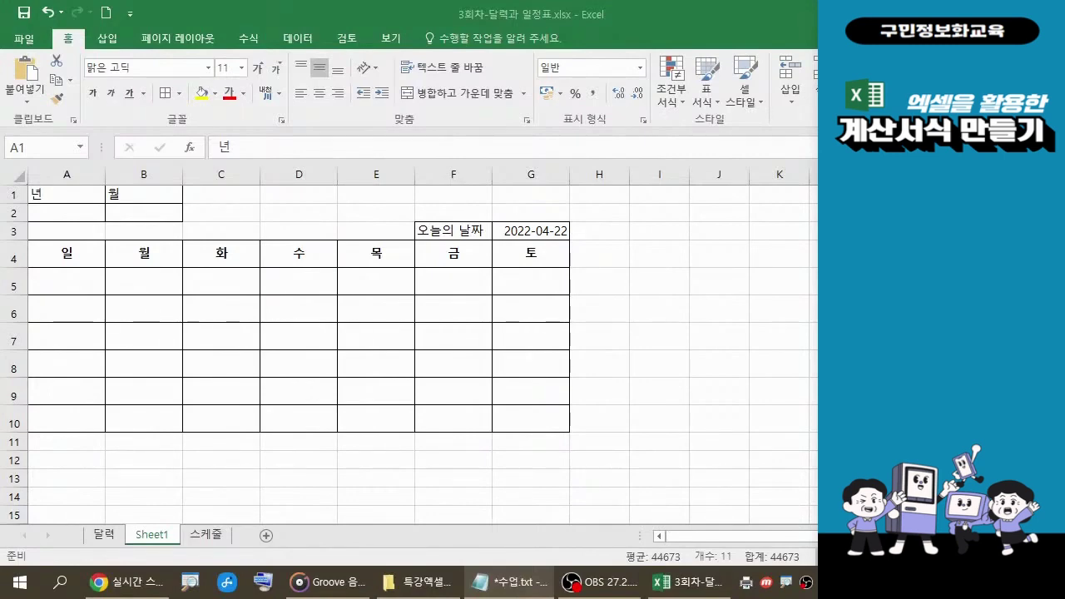
{"action": "left_click", "coordinate": [537, 231]}
{"action": "left_click", "coordinate": [537, 231]}
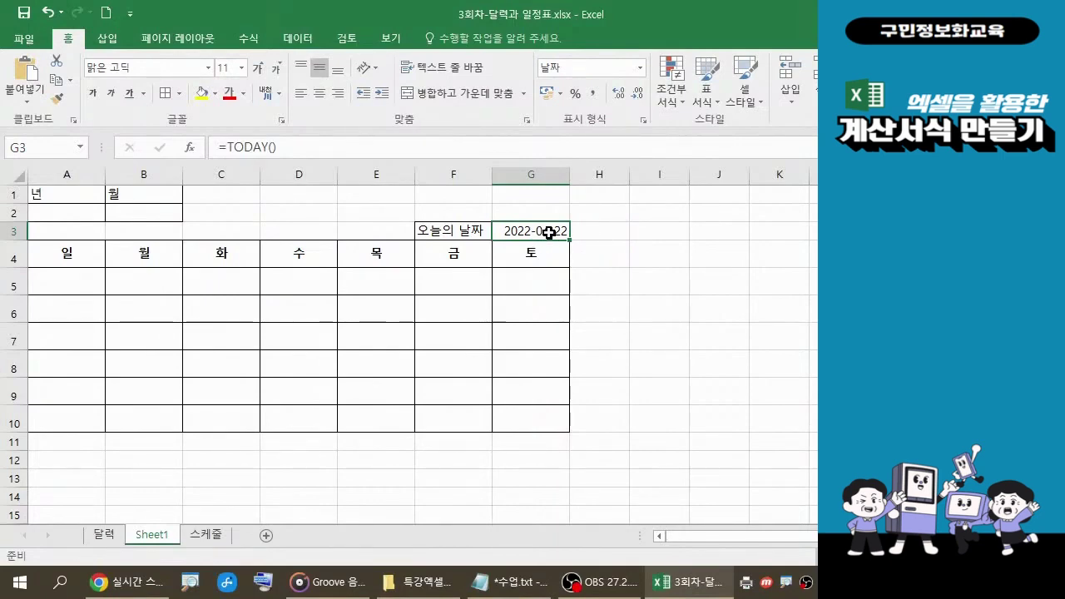
{"action": "left_click", "coordinate": [82, 214]}
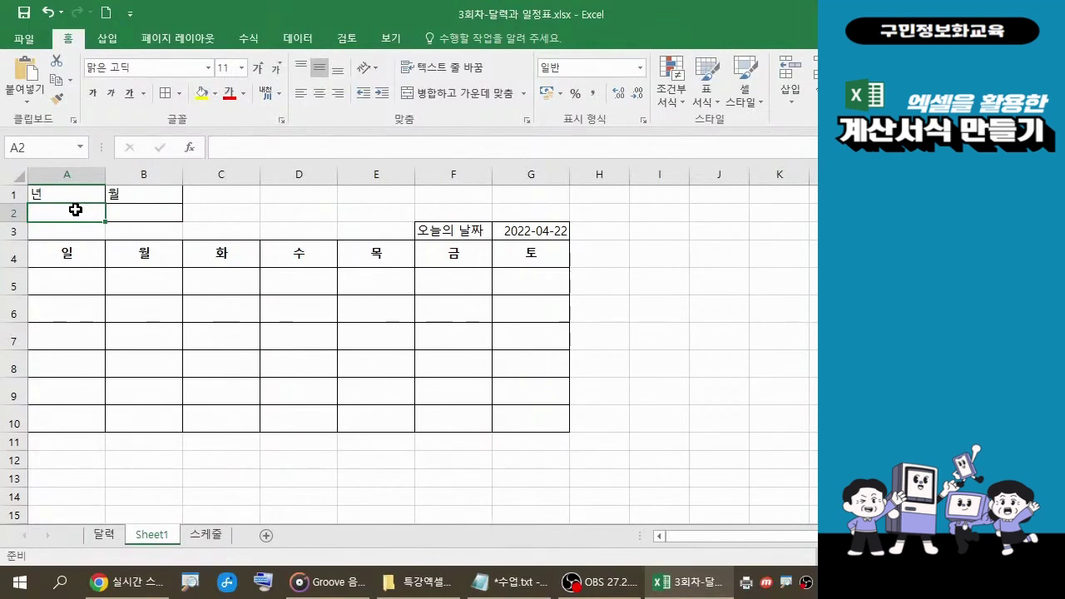
{"action": "type", "text": "="}
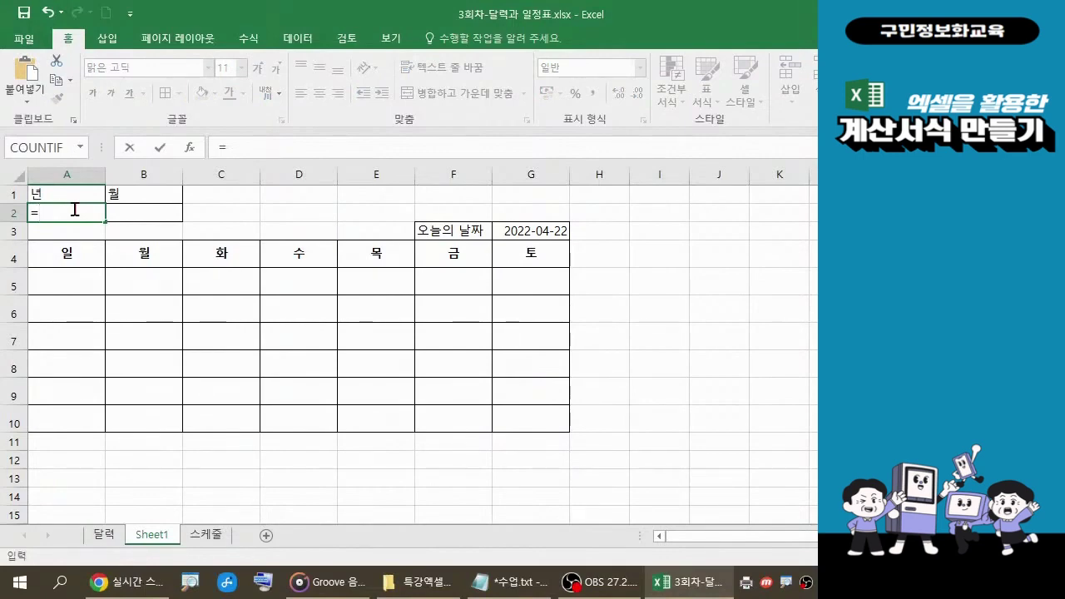
{"action": "type", "text": "Y"}
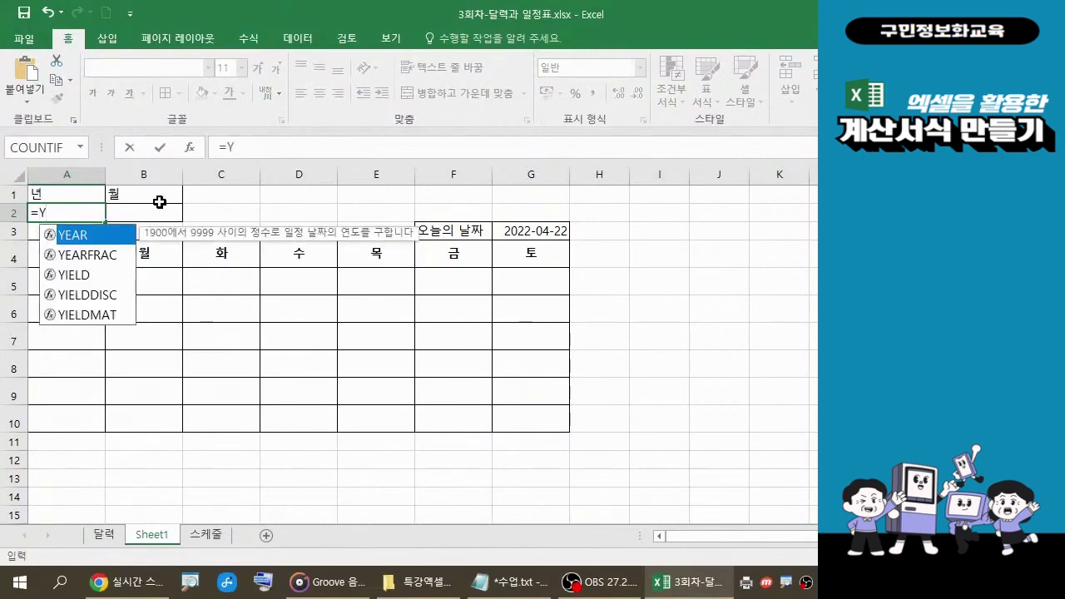
{"action": "double_click", "coordinate": [94, 237]}
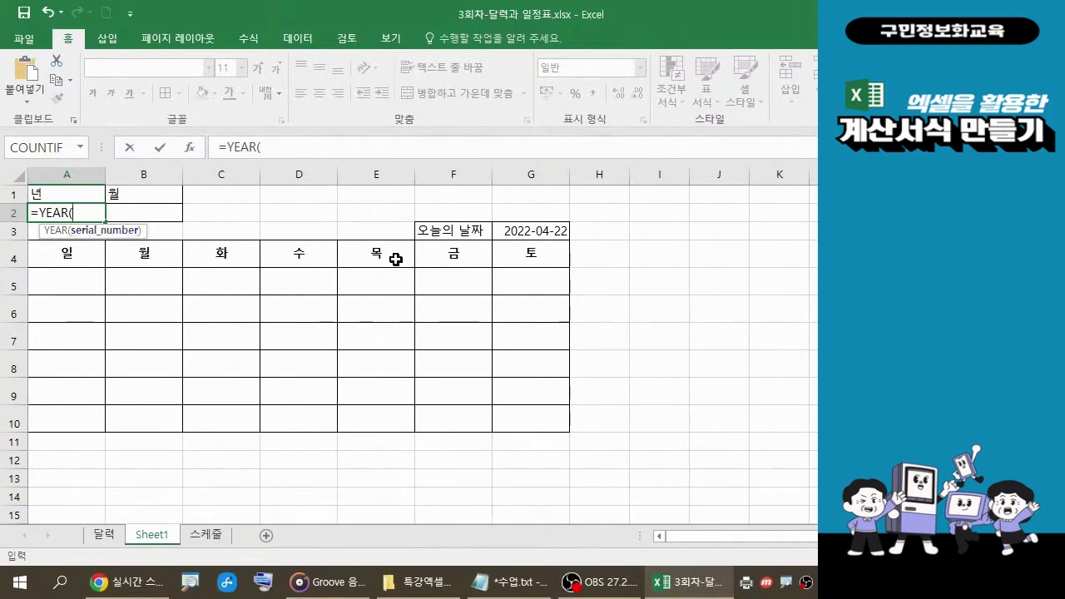
{"action": "key", "text": "ctrl"}
{"action": "key", "text": "ctrl"}
{"action": "left_click", "coordinate": [540, 236]}
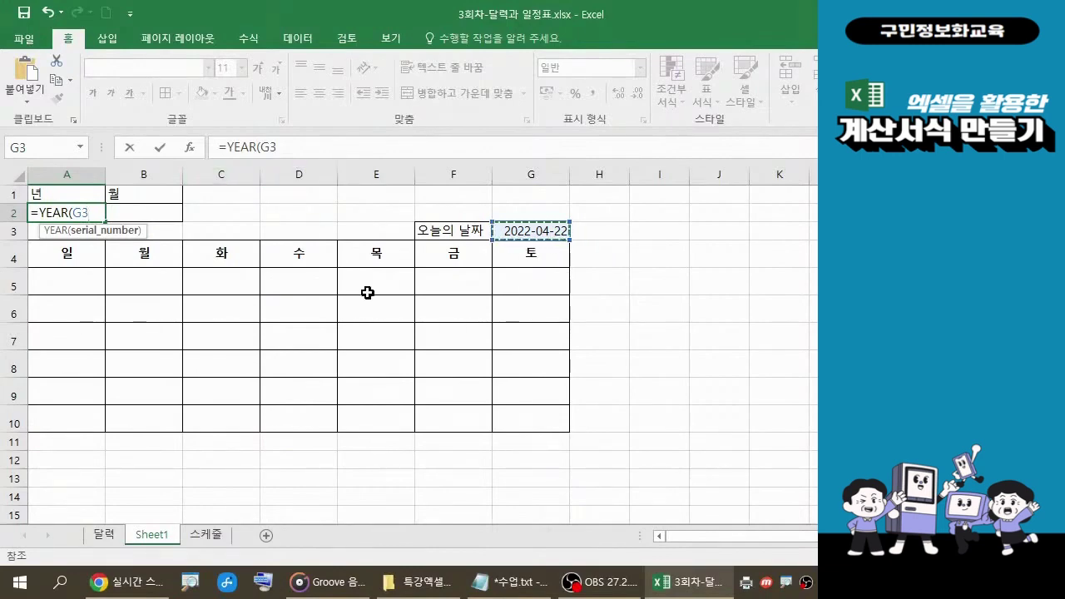
{"action": "type", "text": ")"}
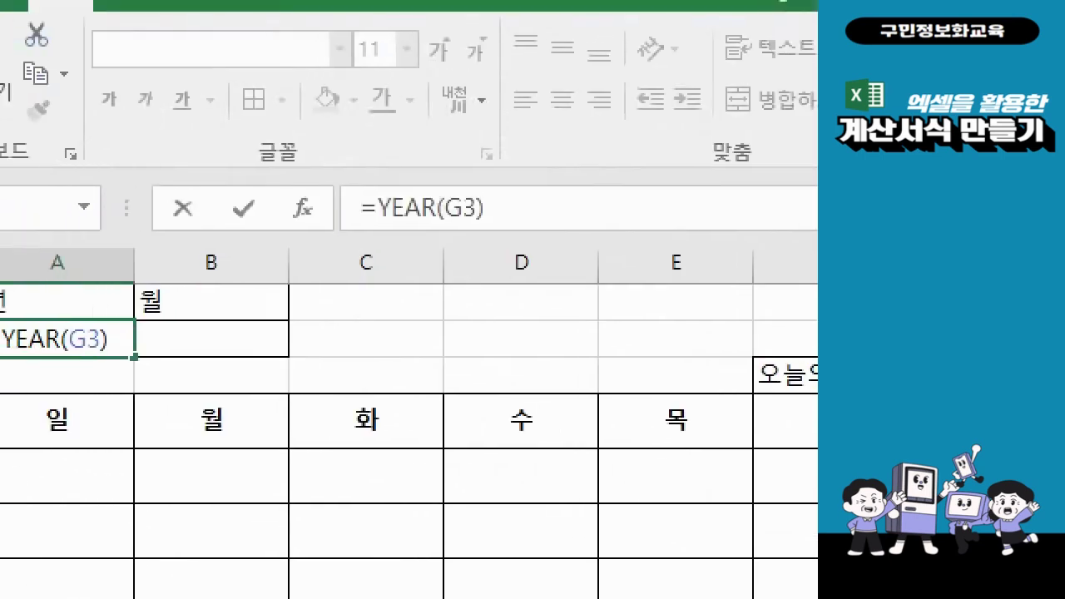
{"action": "left_click_drag", "start_coordinate": [36, 288], "coordinate": [212, 338]}
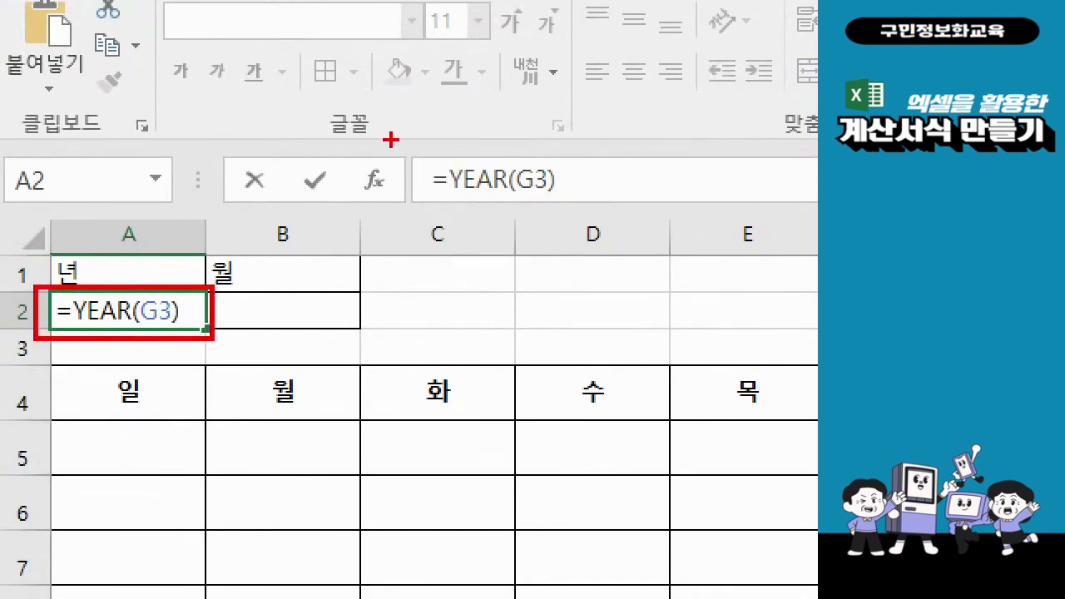
{"action": "left_click_drag", "start_coordinate": [390, 138], "coordinate": [580, 210]}
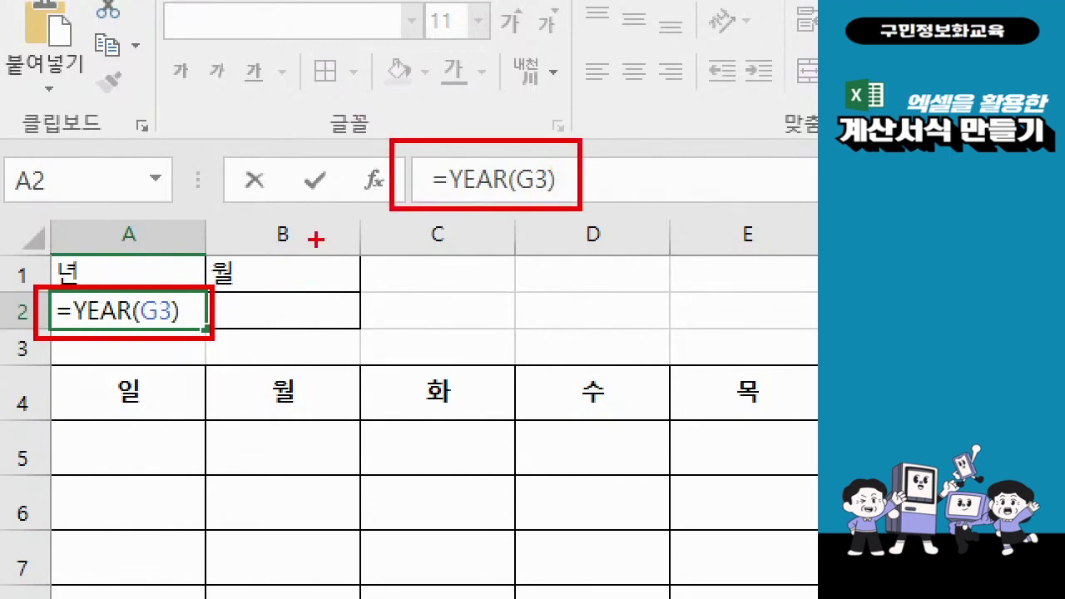
{"action": "left_click_drag", "start_coordinate": [358, 220], "coordinate": [263, 272]}
{"action": "left_click_drag", "start_coordinate": [374, 239], "coordinate": [268, 303]}
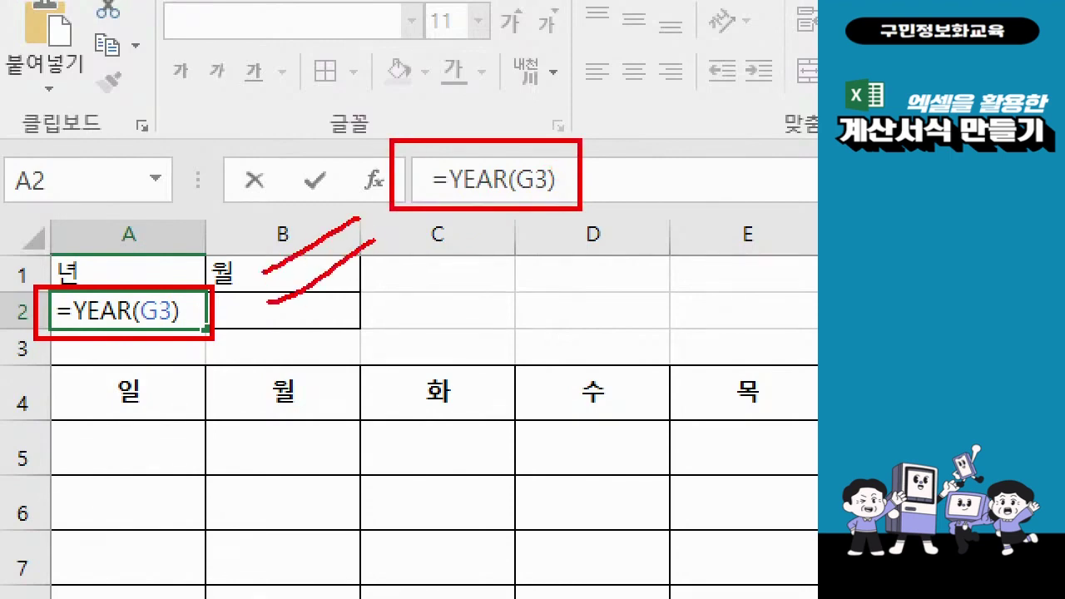
{"action": "mouse_move", "coordinate": [622, 215]}
{"action": "left_mouse_down"}
{"action": "mouse_move", "coordinate": [614, 262]}
{"action": "mouse_move", "coordinate": [551, 265]}
{"action": "mouse_move", "coordinate": [572, 287]}
{"action": "left_mouse_up"}
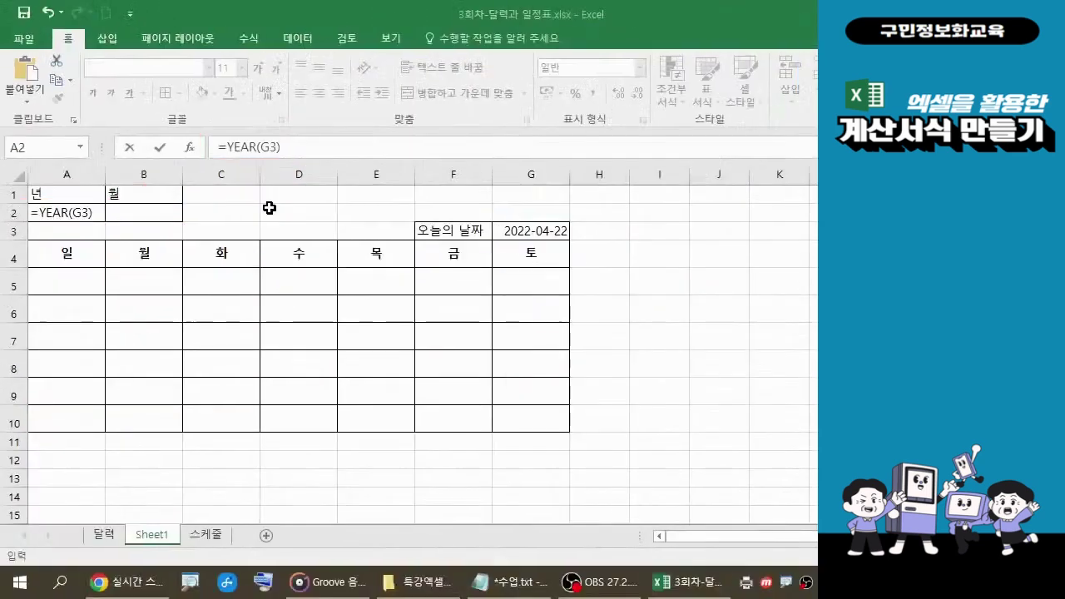
Commit the YEAR formula in cell A2.
{"action": "key", "text": "F2"}
{"action": "key", "text": "Return"}
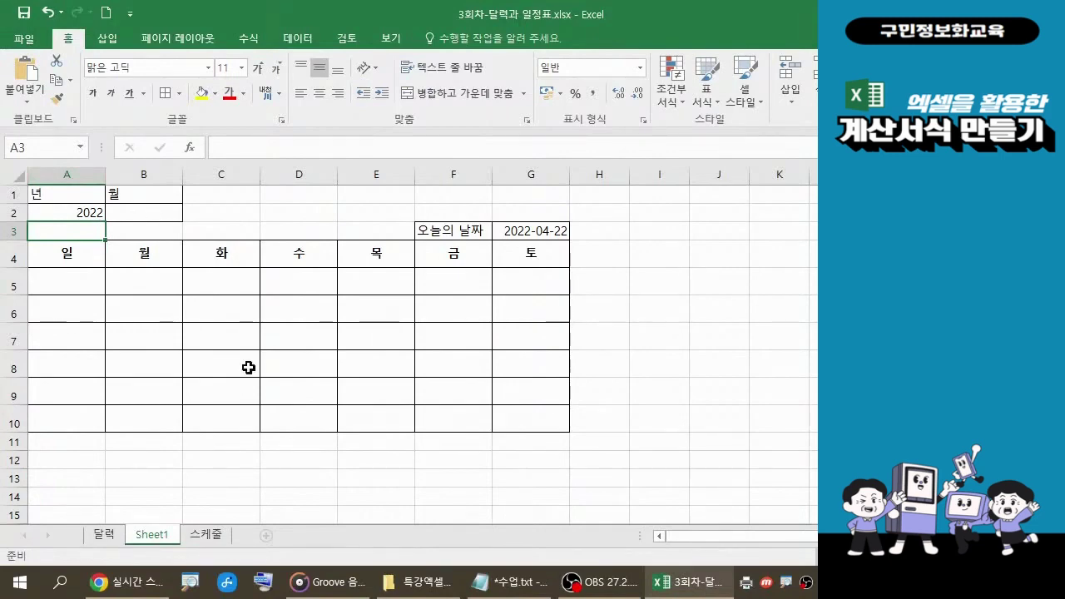
Select the YEAR formula text in cell A2 for the 수업.txt class notes, leaving the formula as it is.
{"action": "left_click", "coordinate": [523, 586]}
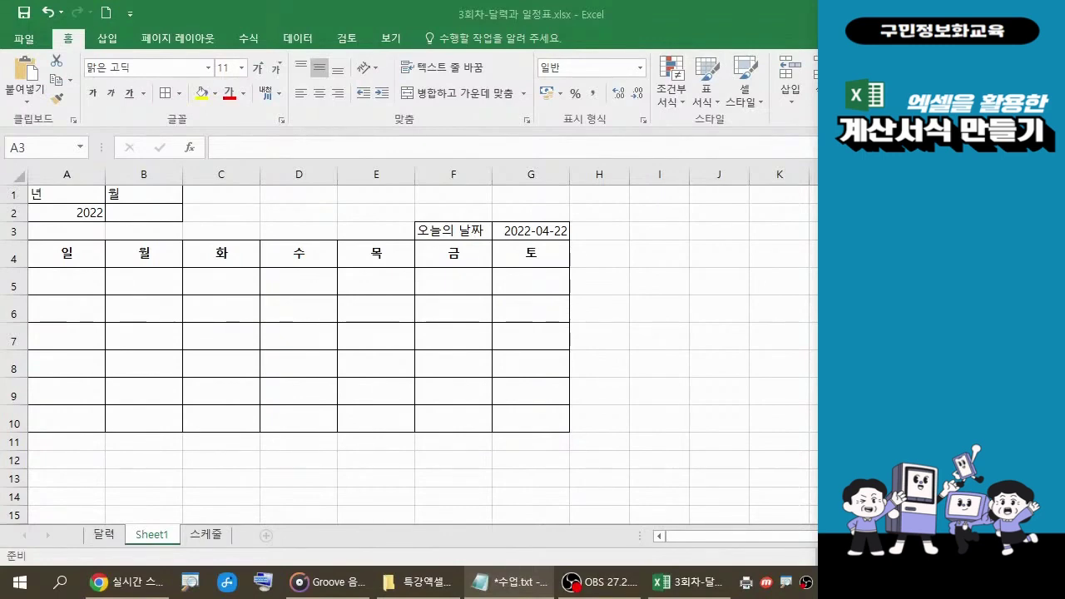
{"action": "left_click", "coordinate": [59, 208]}
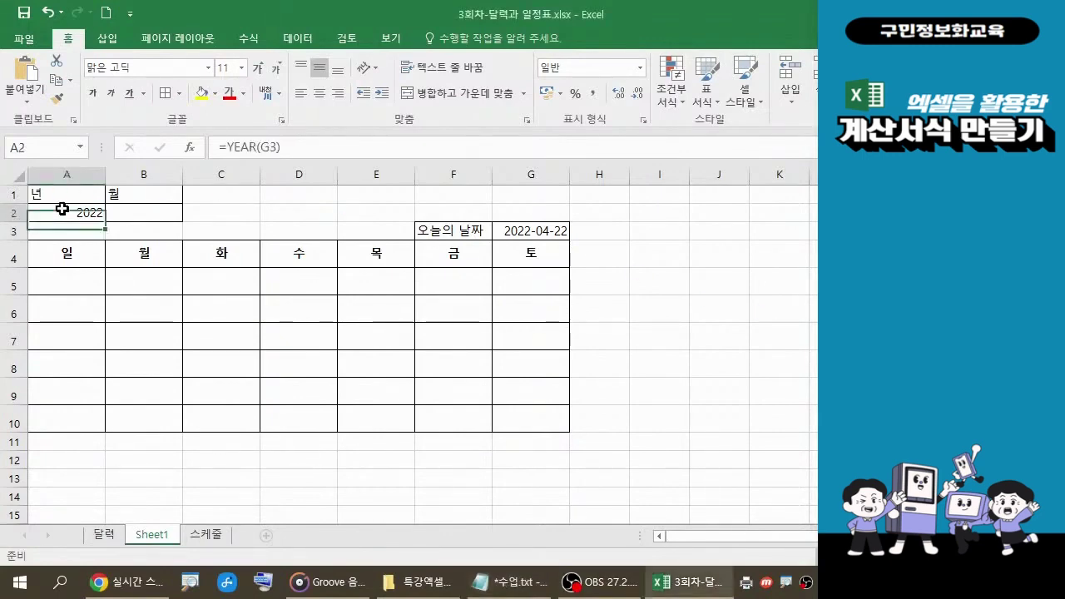
{"action": "left_click", "coordinate": [295, 147]}
{"action": "left_click_drag", "start_coordinate": [294, 147], "coordinate": [218, 149]}
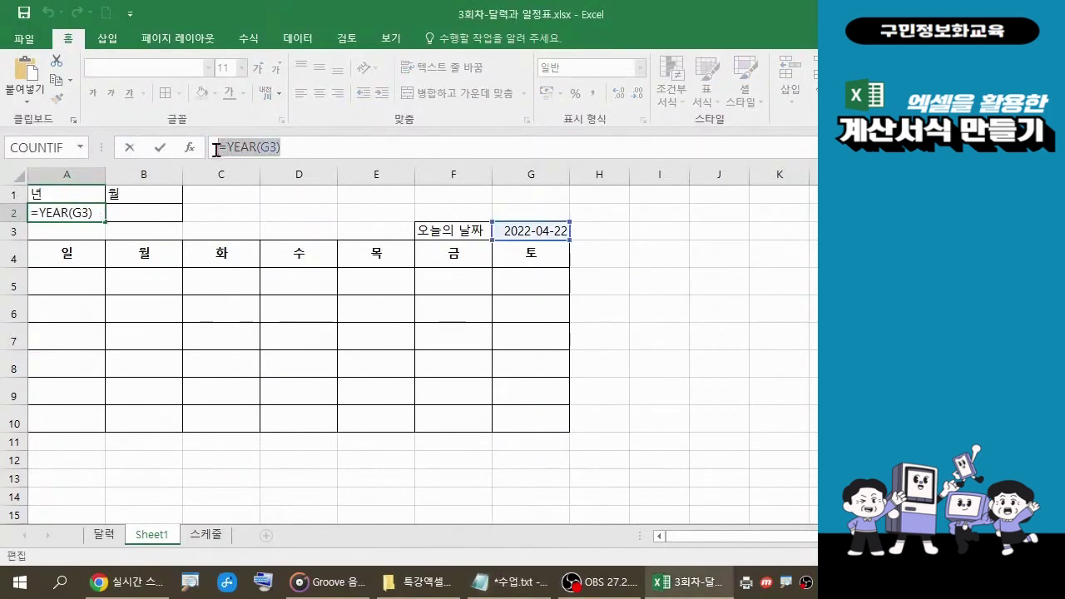
{"action": "left_click", "coordinate": [513, 583]}
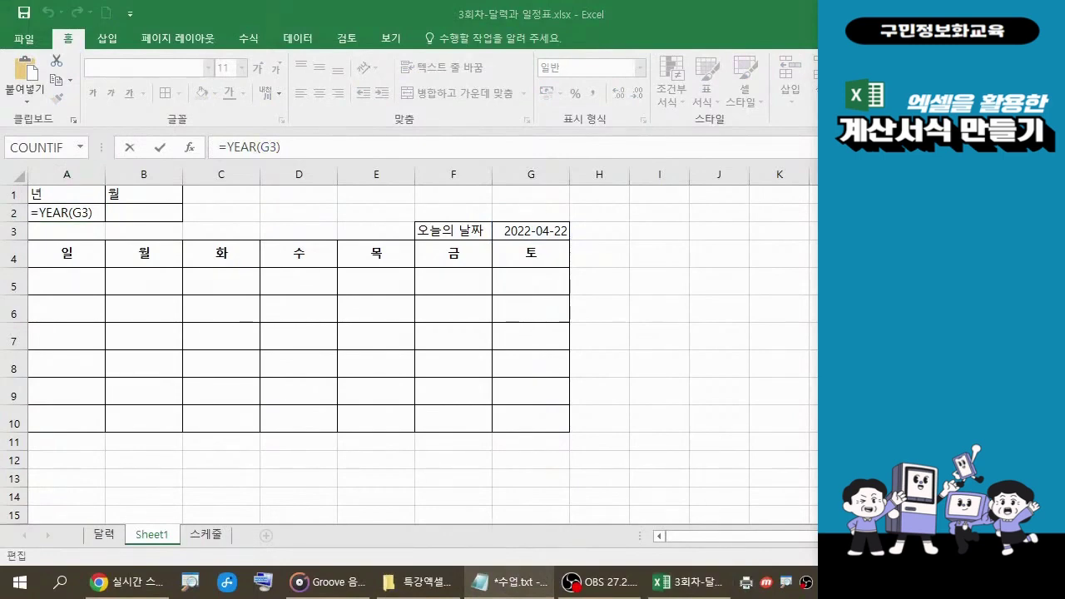
{"action": "left_click", "coordinate": [298, 148]}
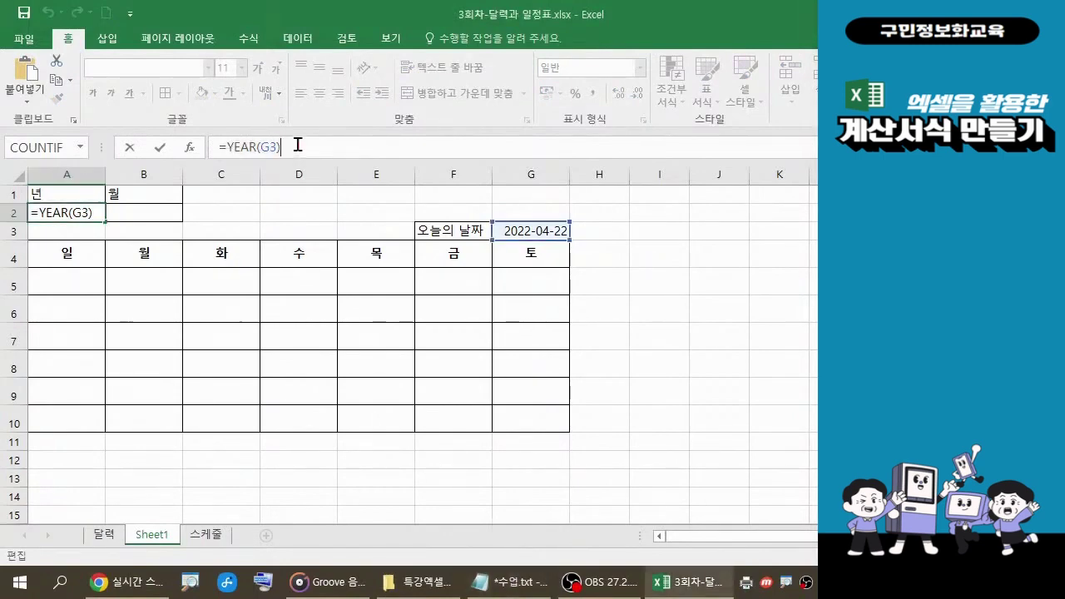
{"action": "key", "text": "Return"}
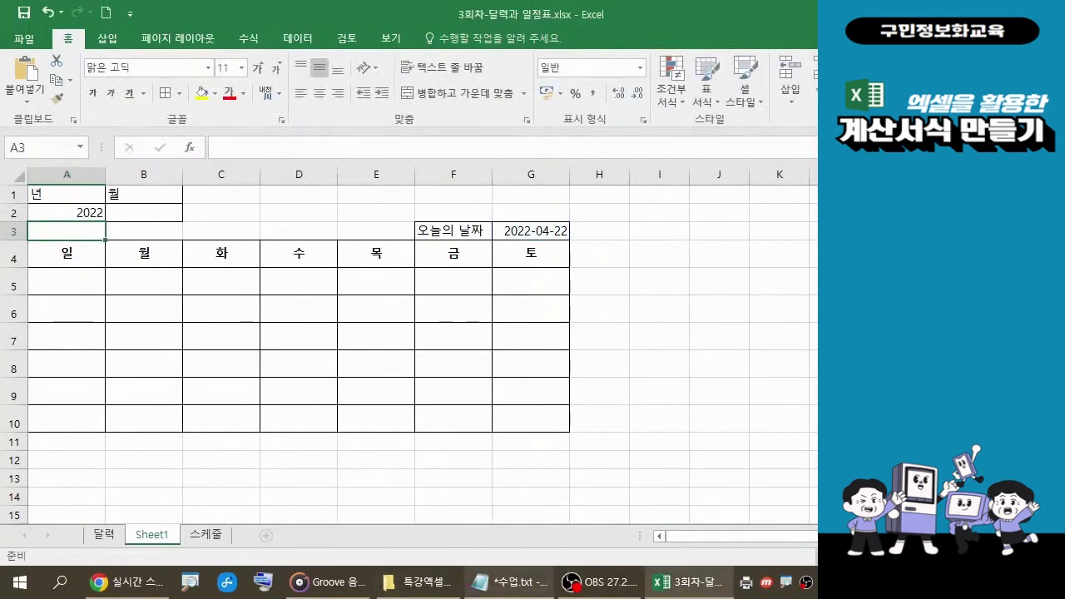
{"action": "left_click", "coordinate": [509, 583]}
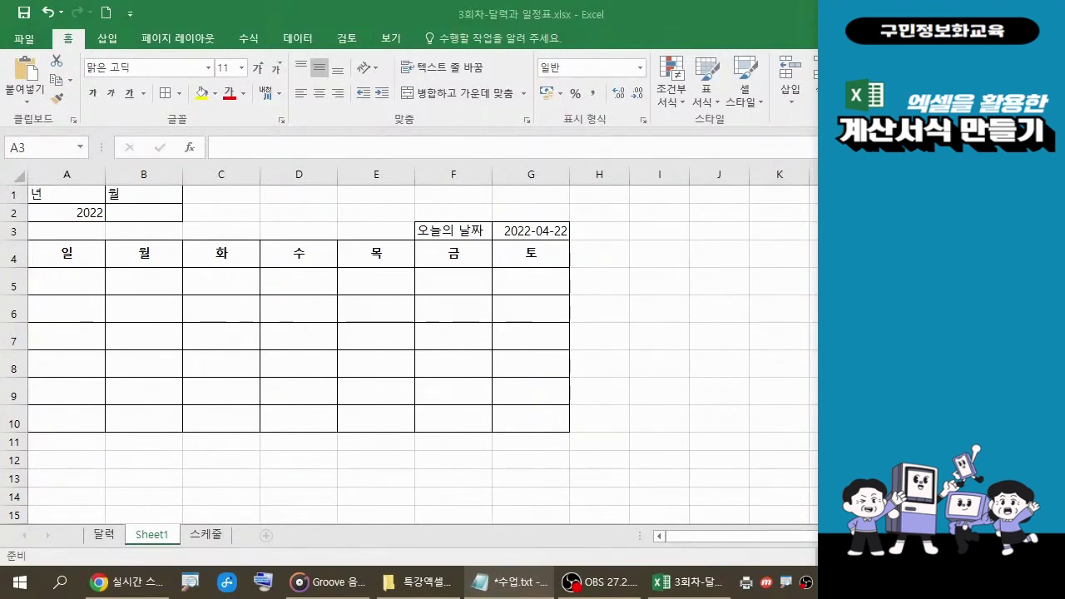
Enter the formula =MONTH(G3) in cell B2 under the 월 label, referencing today's date.
{"action": "left_click", "coordinate": [157, 210]}
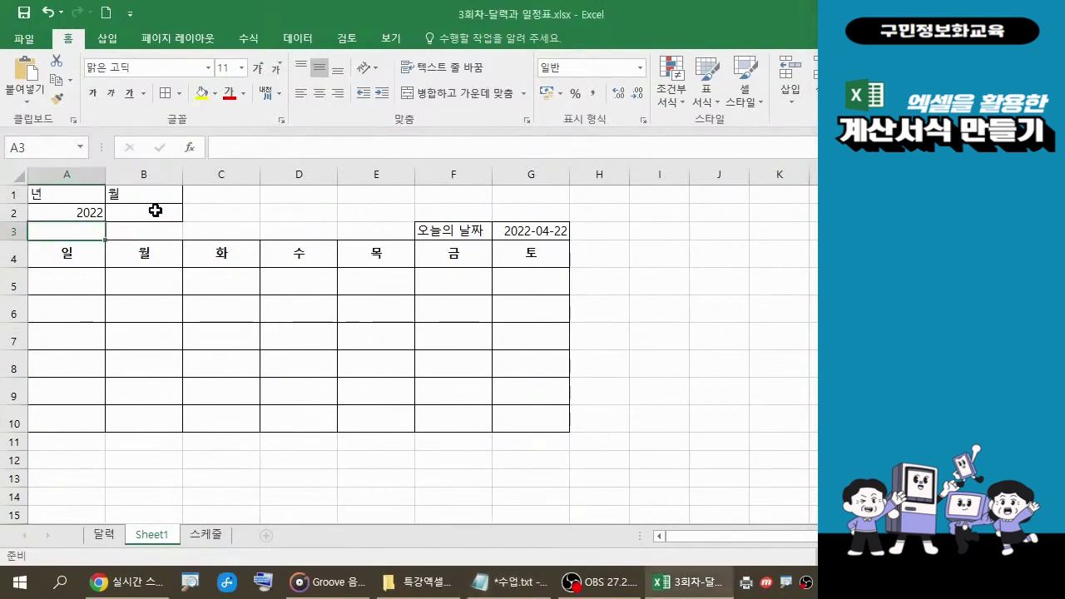
{"action": "left_click", "coordinate": [156, 211]}
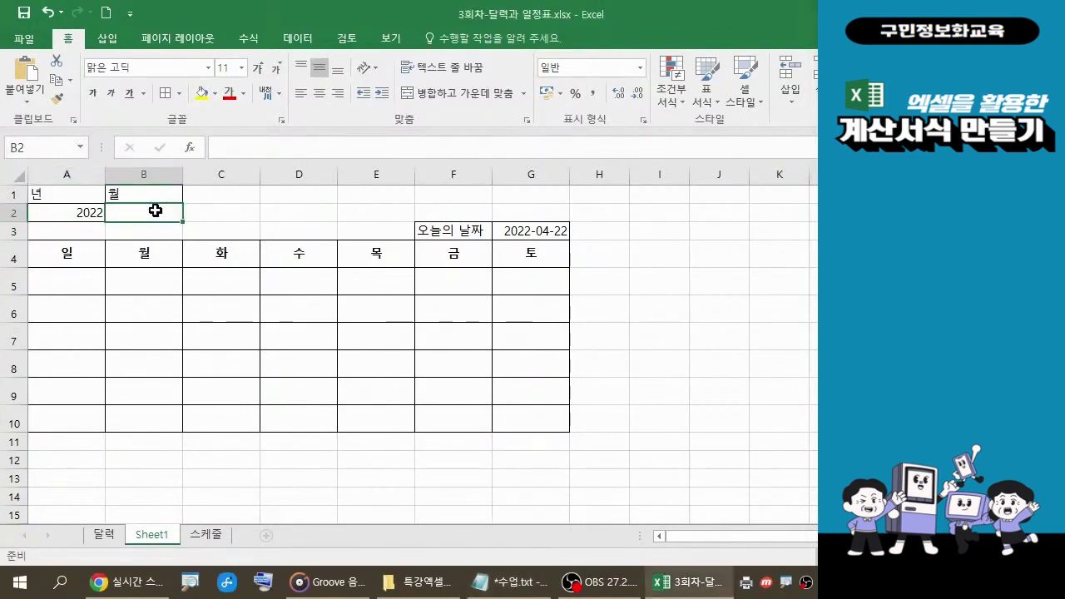
{"action": "type", "text": "="}
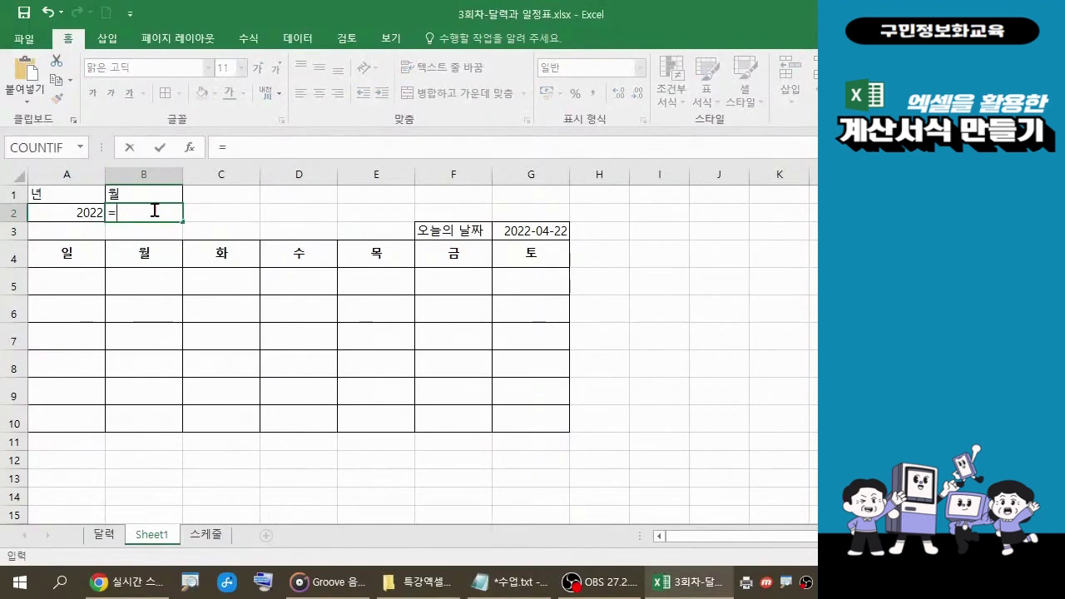
{"action": "type", "text": "M"}
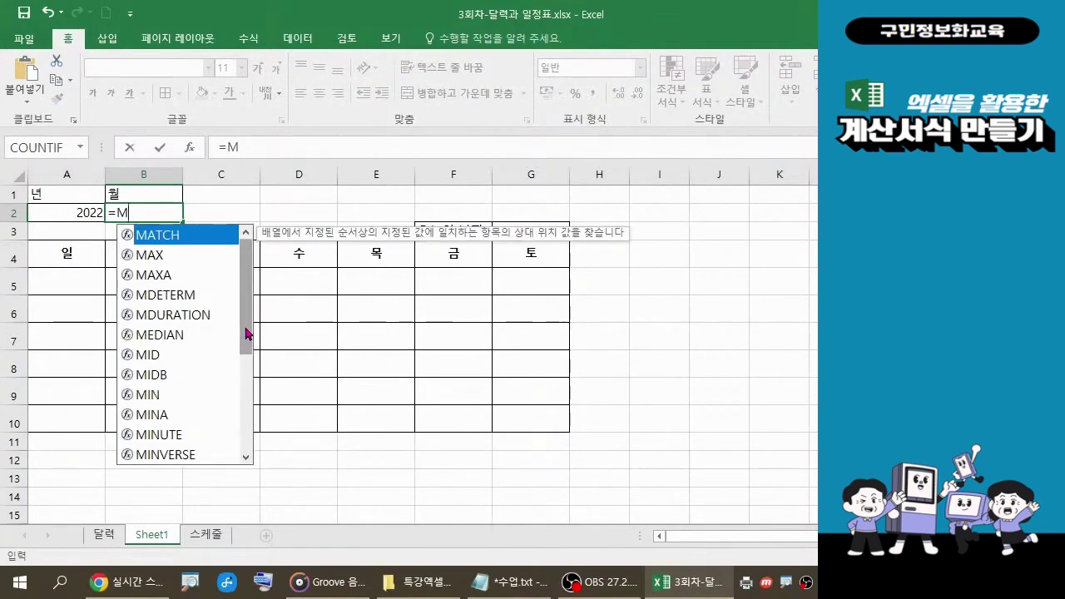
{"action": "left_click_drag", "start_coordinate": [246, 333], "coordinate": [243, 401]}
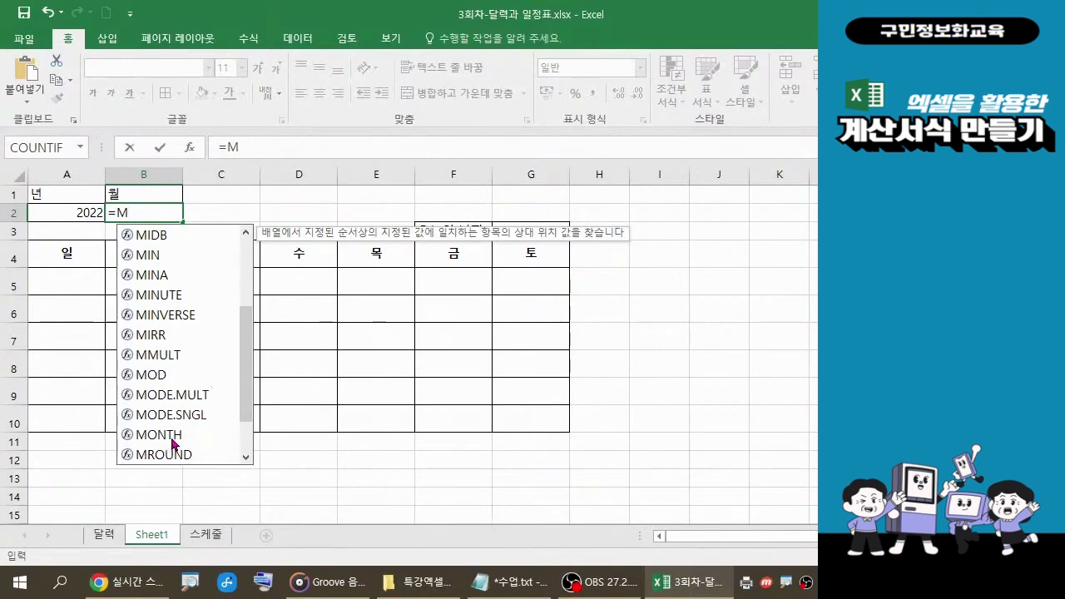
{"action": "left_click", "coordinate": [172, 441]}
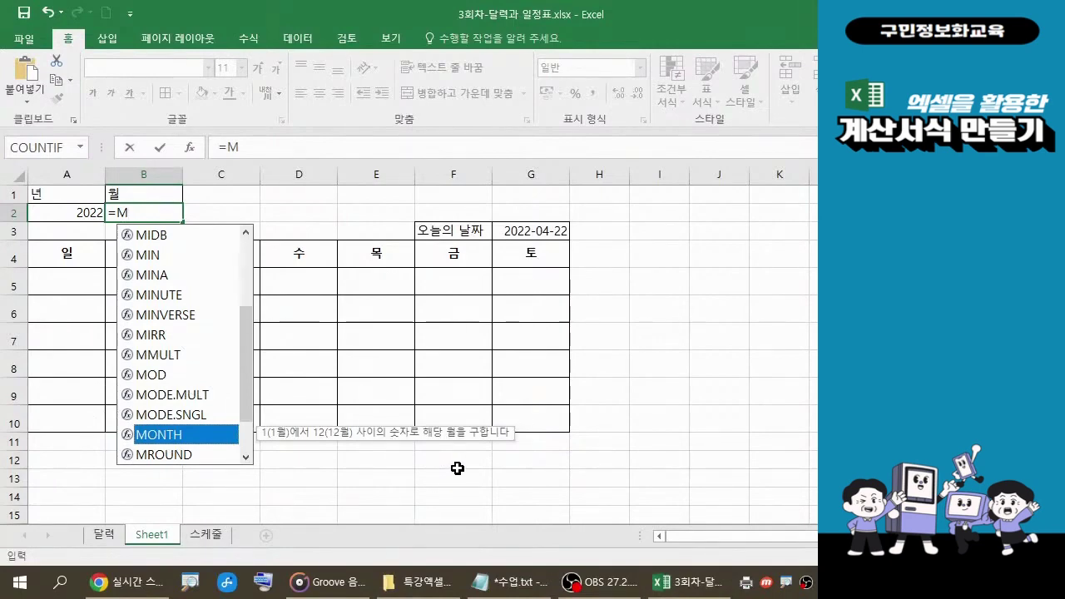
{"action": "double_click", "coordinate": [191, 439]}
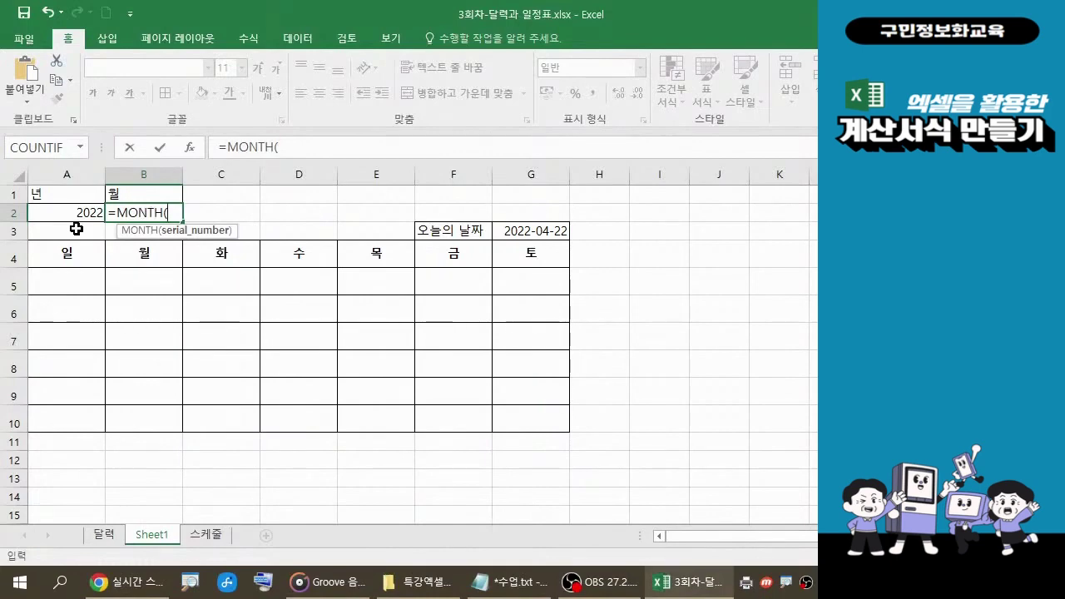
{"action": "left_click", "coordinate": [542, 237]}
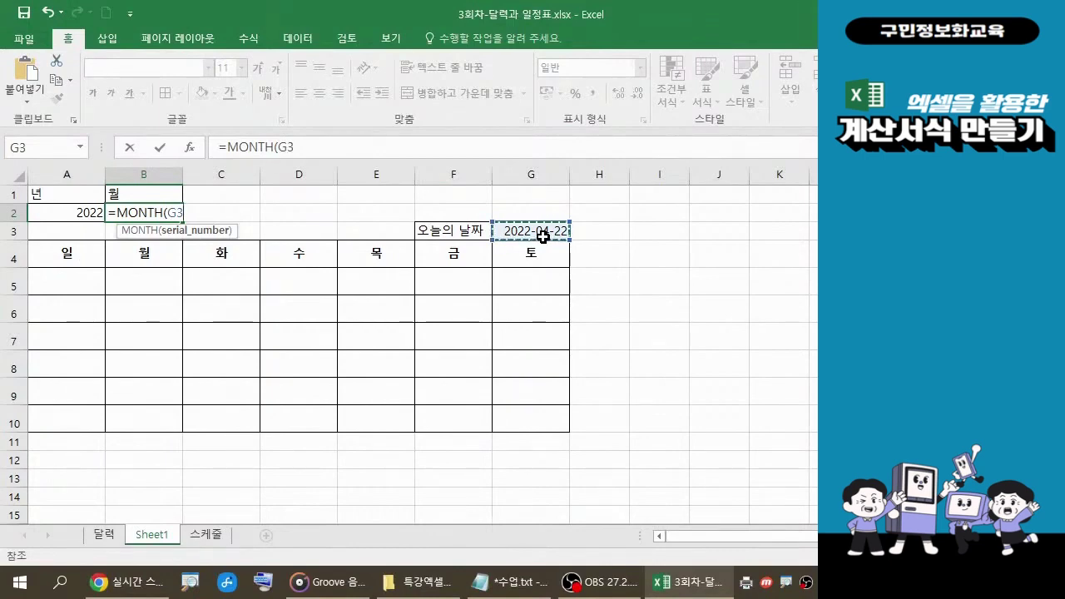
{"action": "type", "text": ")"}
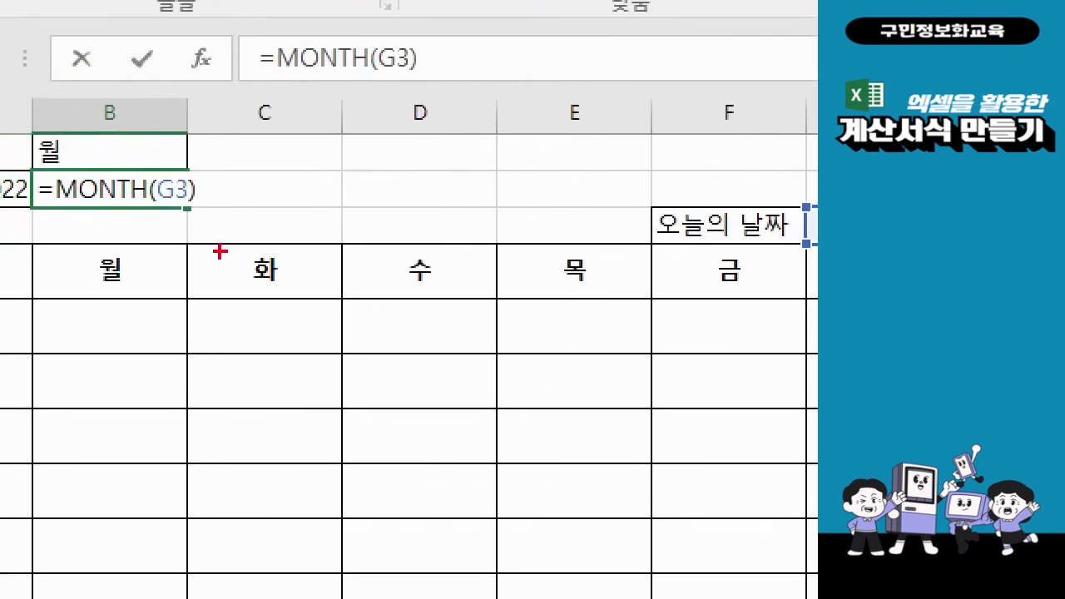
{"action": "left_click_drag", "start_coordinate": [25, 169], "coordinate": [198, 218]}
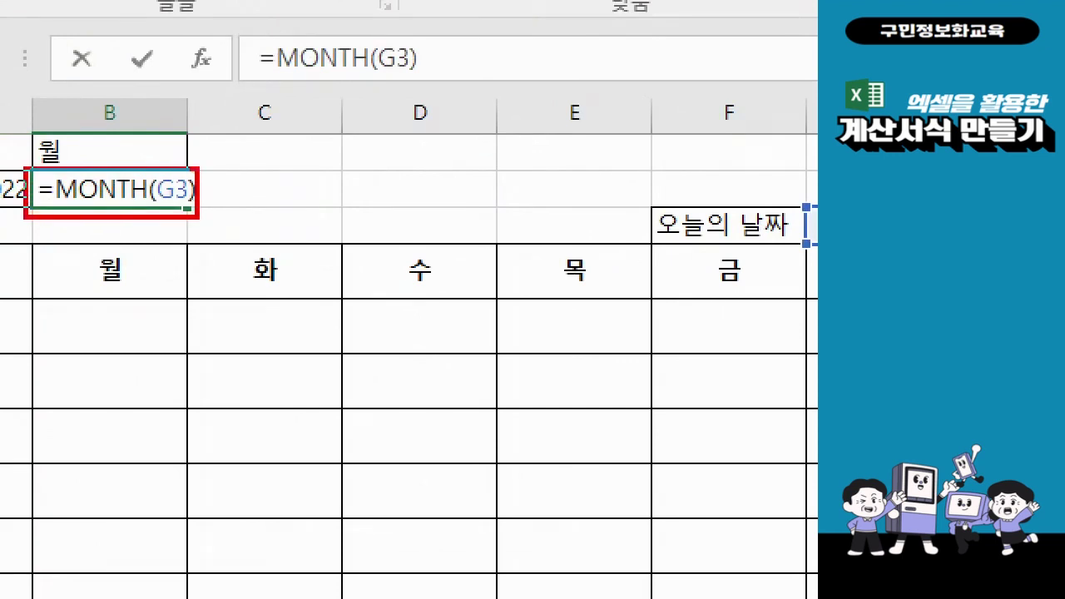
{"action": "left_click_drag", "start_coordinate": [214, 35], "coordinate": [419, 92]}
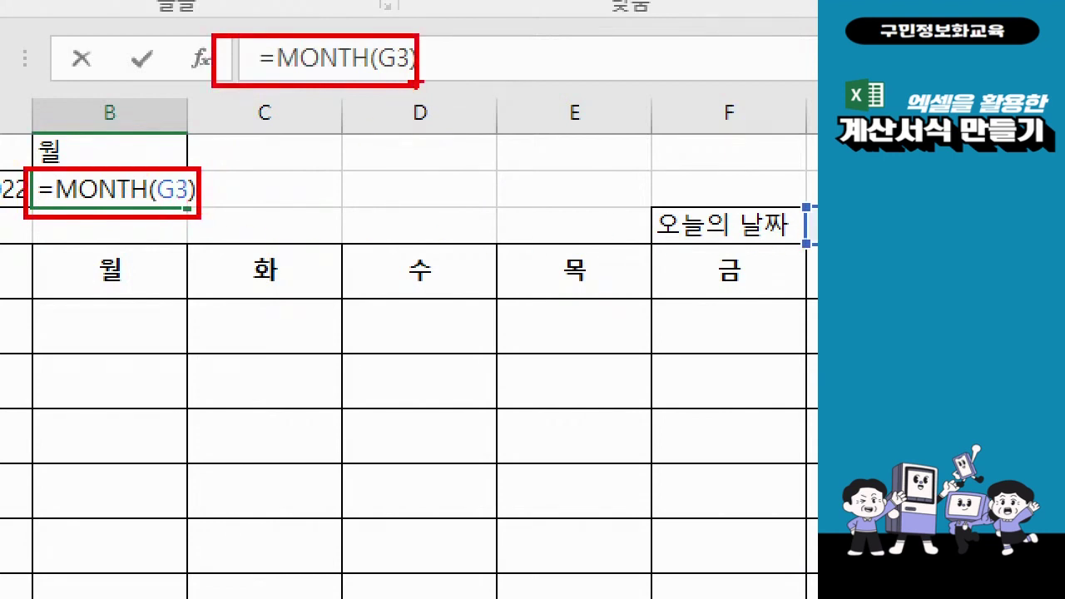
{"action": "mouse_move", "coordinate": [456, 73]}
{"action": "left_mouse_down"}
{"action": "mouse_move", "coordinate": [463, 107]}
{"action": "mouse_move", "coordinate": [421, 117]}
{"action": "mouse_move", "coordinate": [427, 137]}
{"action": "left_mouse_up"}
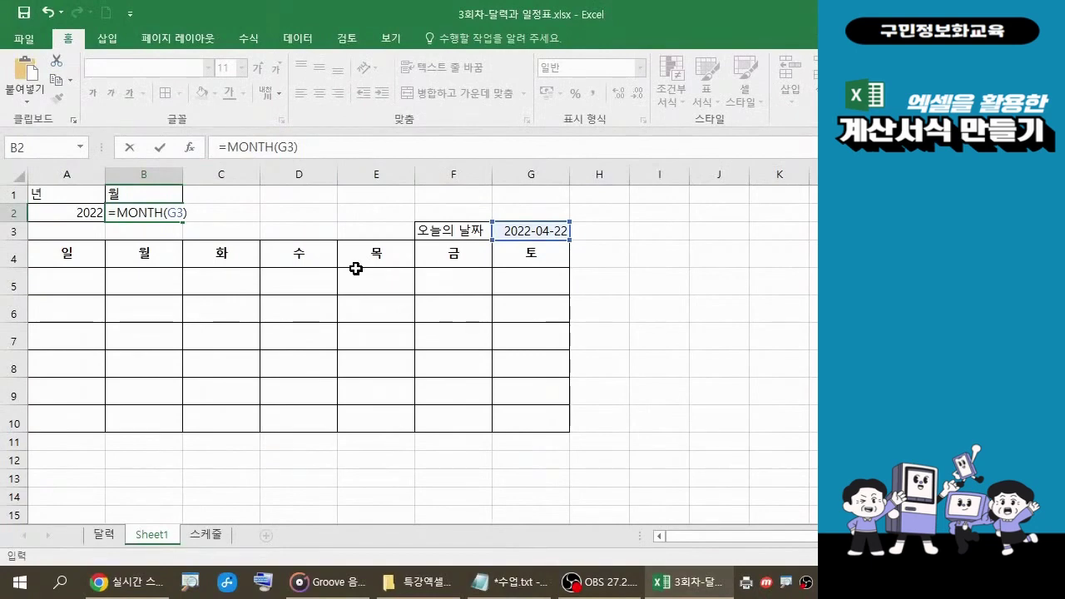
{"action": "key", "text": "Return"}
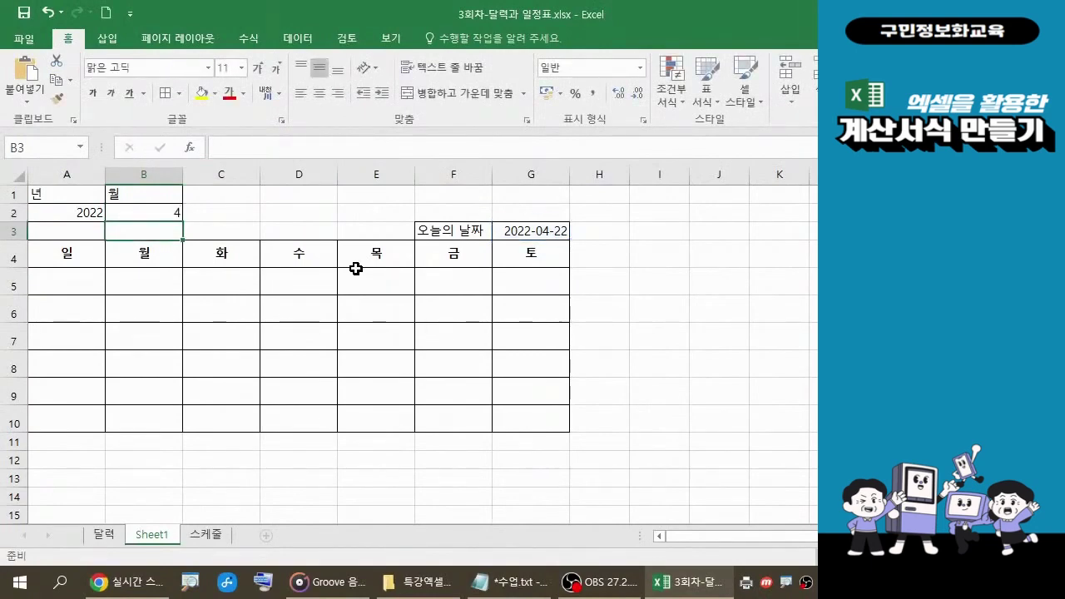
Select the MONTH formula text in cell B2 for the 수업.txt class notes, leaving the formula as it is.
{"action": "left_click", "coordinate": [159, 212]}
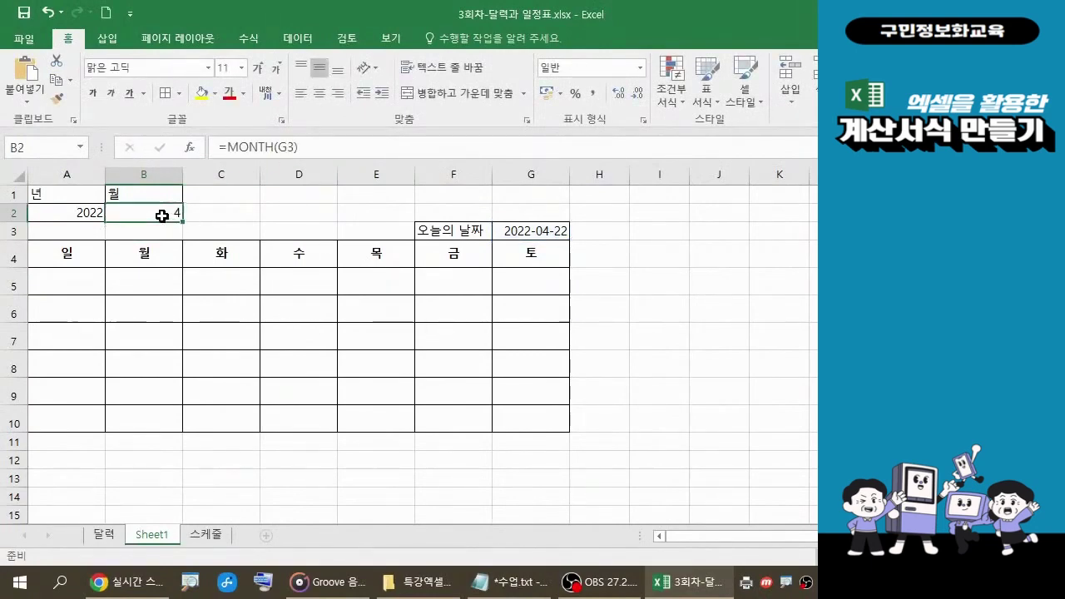
{"action": "left_click", "coordinate": [313, 146]}
{"action": "left_click_drag", "start_coordinate": [313, 146], "coordinate": [219, 146]}
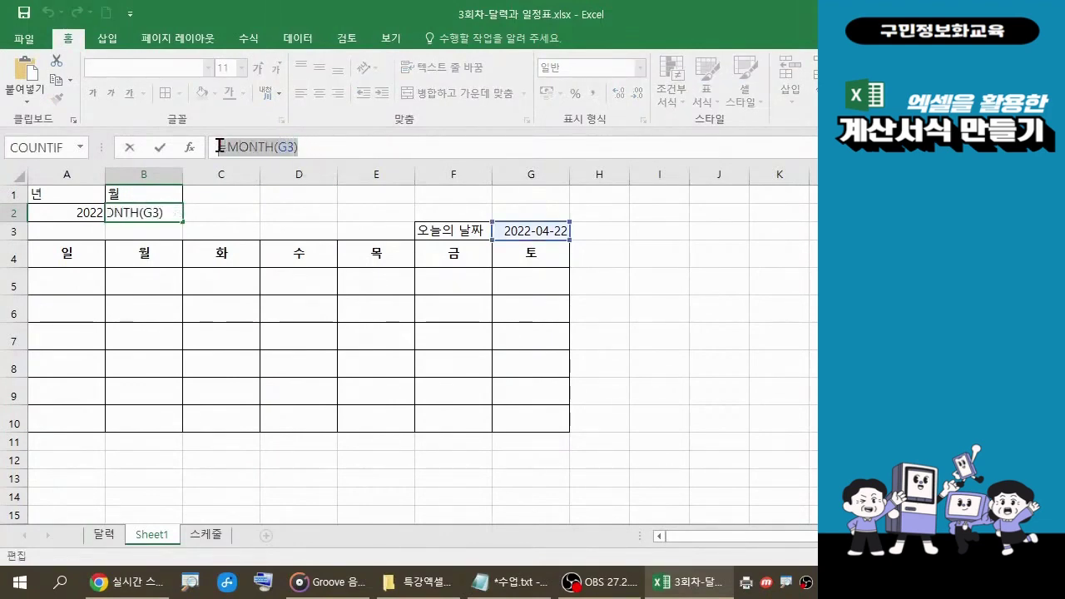
{"action": "left_click", "coordinate": [530, 589]}
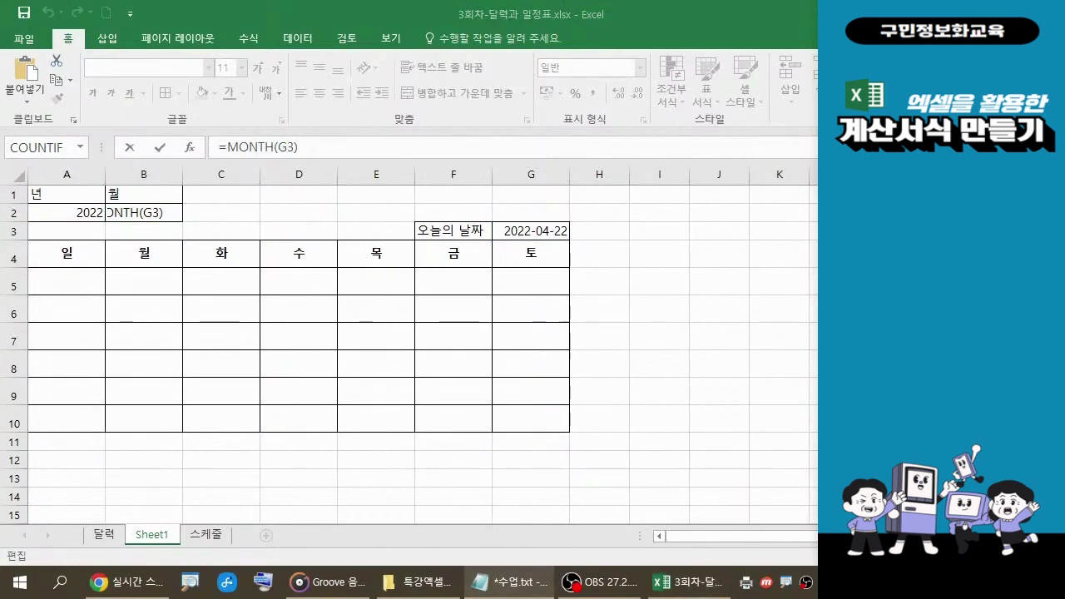
{"action": "left_click", "coordinate": [330, 139]}
{"action": "left_click", "coordinate": [319, 145]}
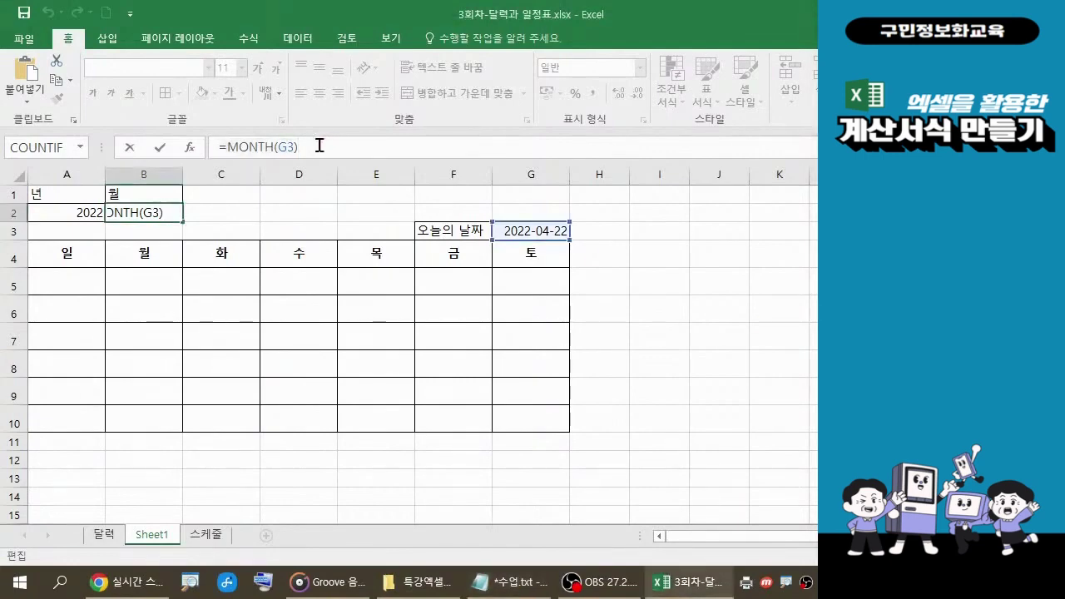
{"action": "key", "text": "Return"}
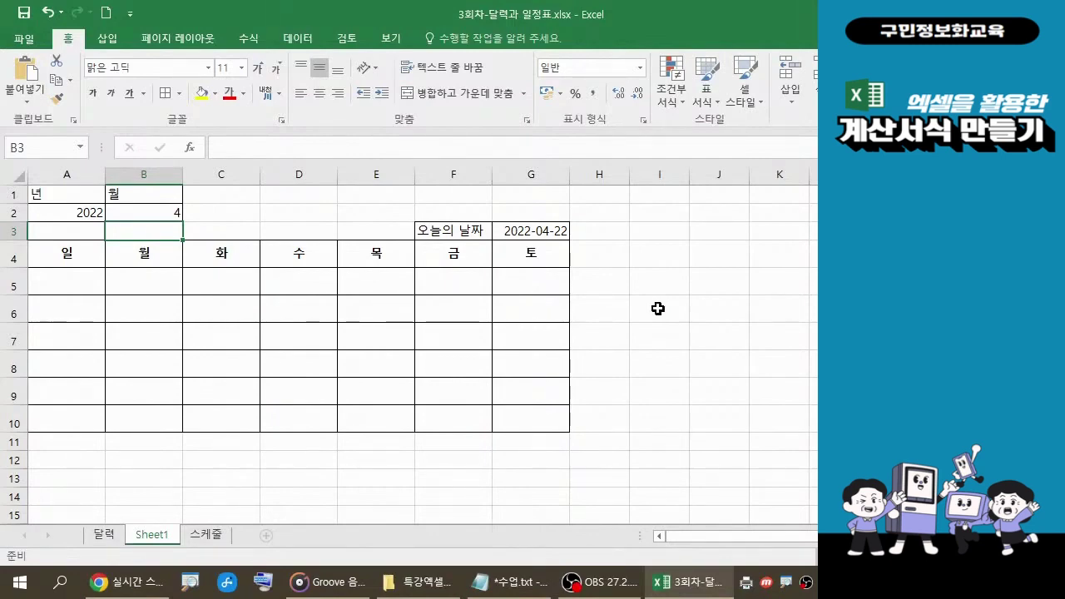
Start a formula with the DATE function in cell A5, the first day cell under 일.
{"action": "left_click", "coordinate": [84, 282]}
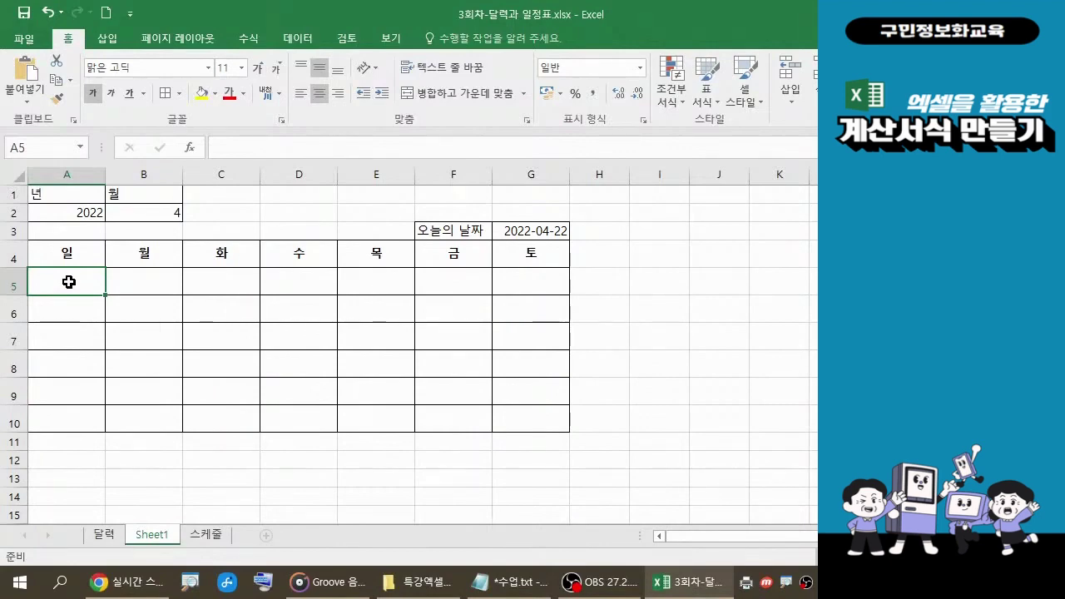
{"action": "type", "text": "="}
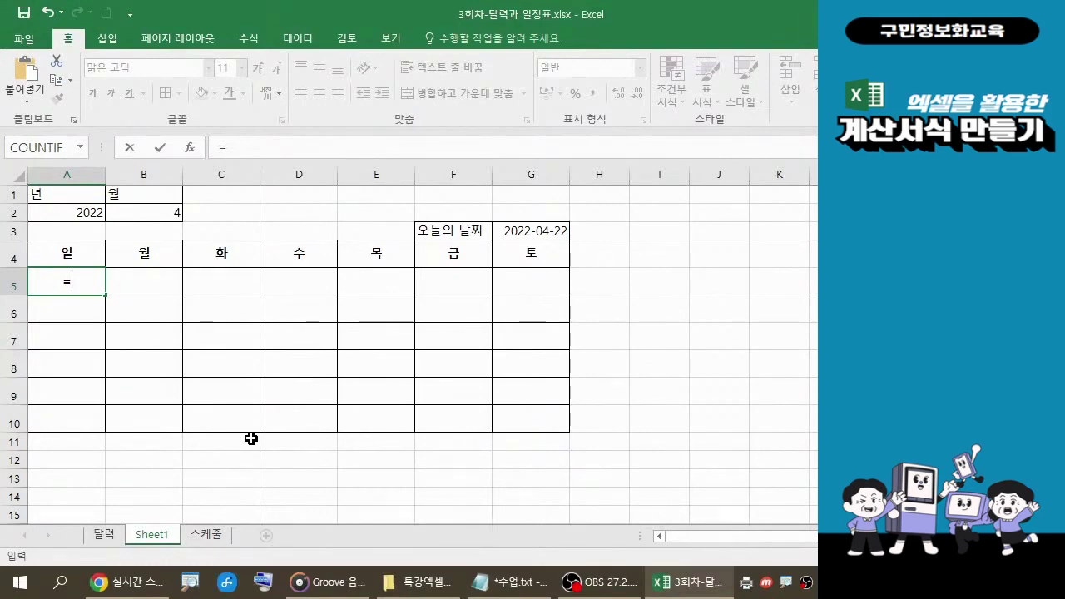
{"action": "type", "text": "D"}
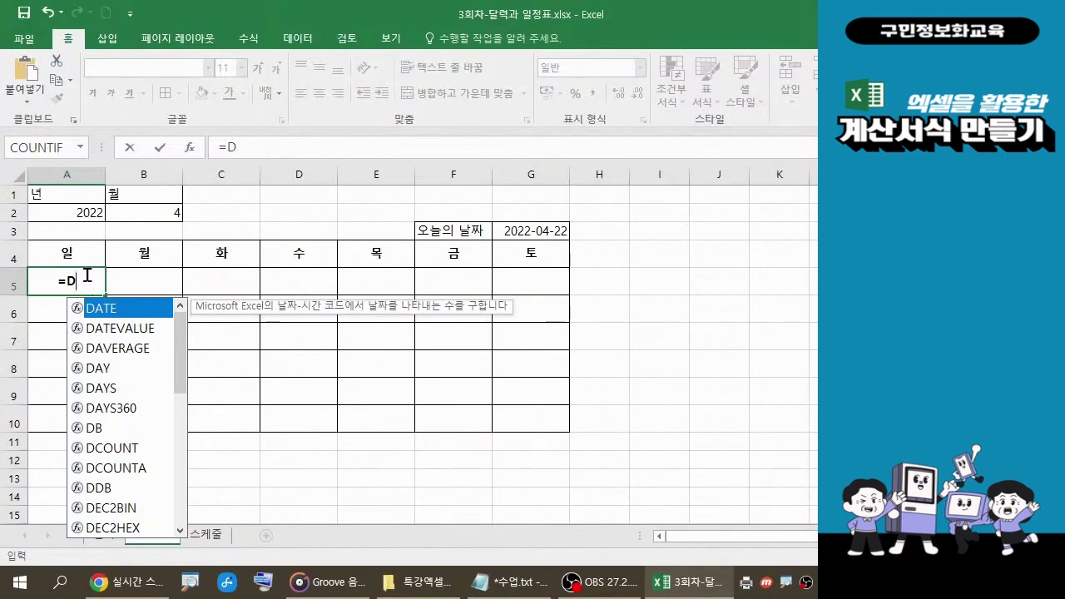
{"action": "double_click", "coordinate": [125, 309]}
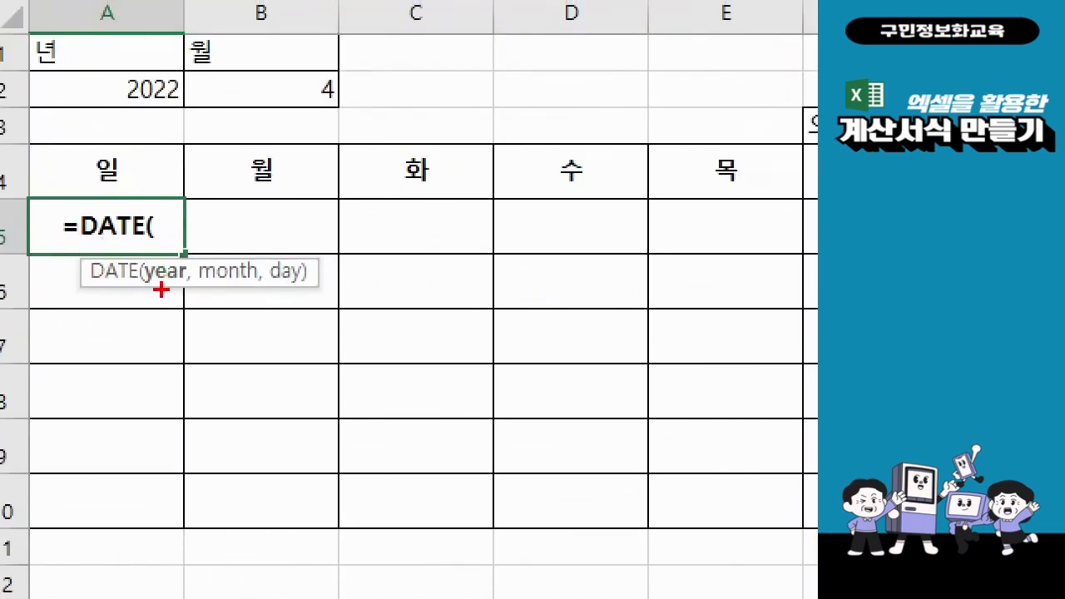
{"action": "mouse_move", "coordinate": [144, 264]}
{"action": "left_mouse_down"}
{"action": "mouse_move", "coordinate": [206, 288]}
{"action": "mouse_move", "coordinate": [307, 287]}
{"action": "left_mouse_up"}
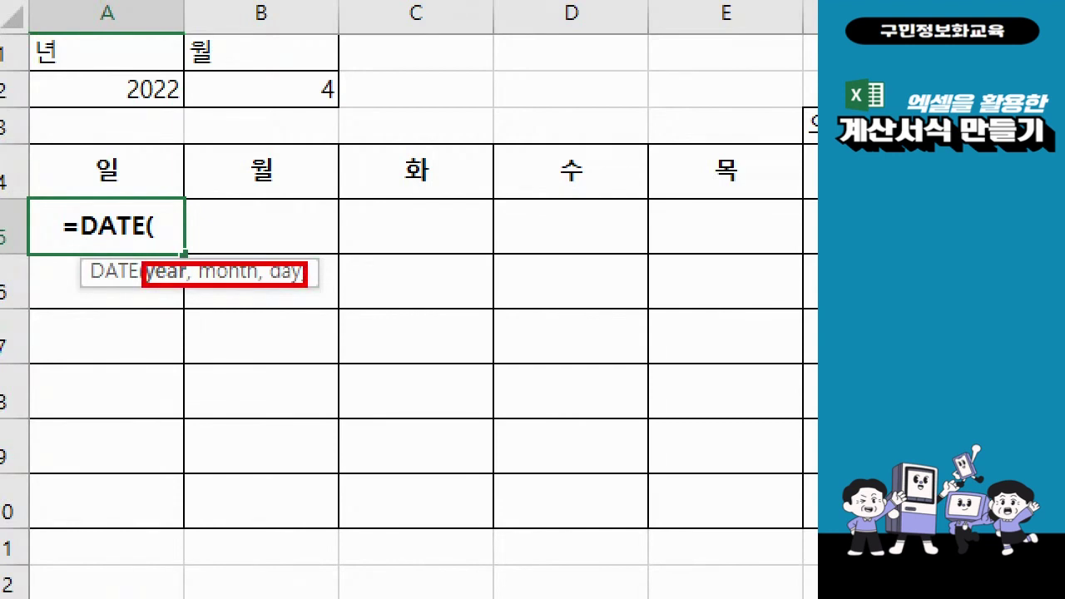
{"action": "mouse_move", "coordinate": [162, 93]}
{"action": "left_mouse_down"}
{"action": "mouse_move", "coordinate": [157, 108]}
{"action": "mouse_move", "coordinate": [125, 75]}
{"action": "mouse_move", "coordinate": [155, 83]}
{"action": "mouse_move", "coordinate": [160, 102]}
{"action": "left_mouse_up"}
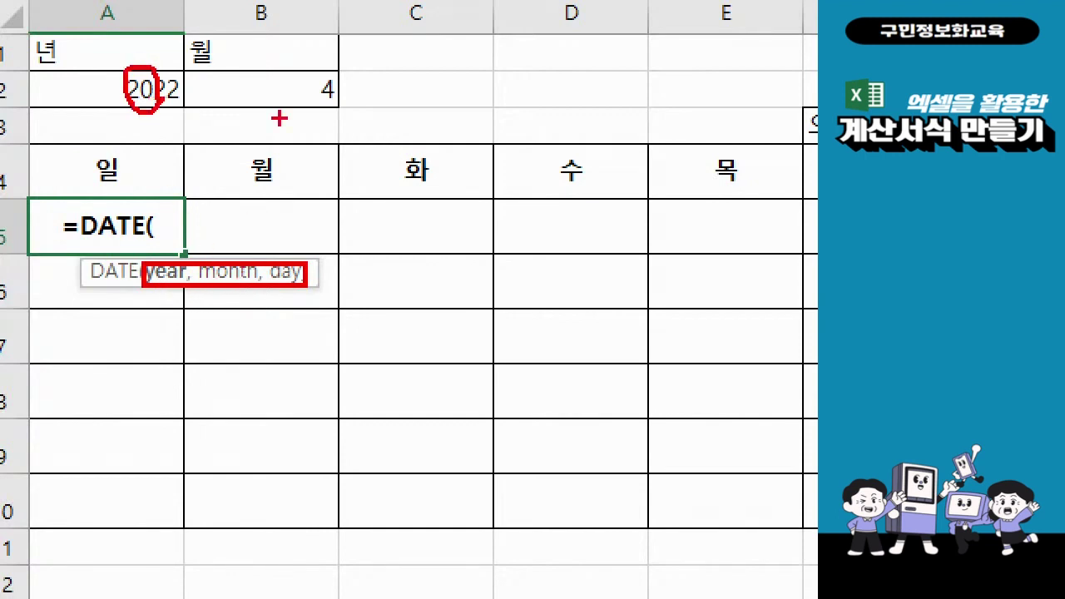
{"action": "mouse_move", "coordinate": [332, 90]}
{"action": "left_mouse_down"}
{"action": "mouse_move", "coordinate": [295, 95]}
{"action": "mouse_move", "coordinate": [317, 67]}
{"action": "mouse_move", "coordinate": [337, 100]}
{"action": "left_mouse_up"}
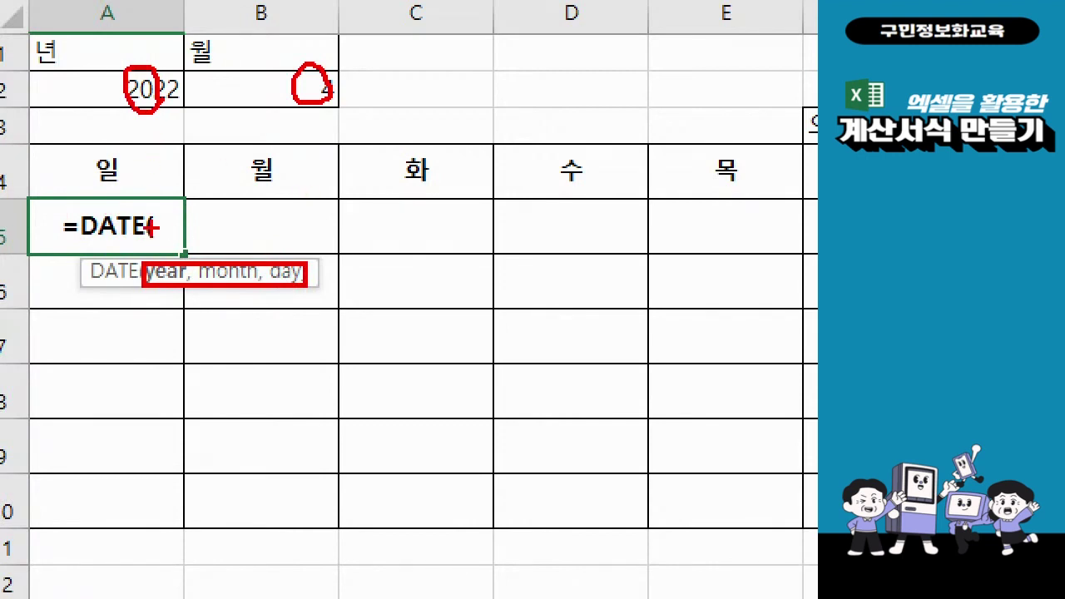
{"action": "key", "text": "Escape"}
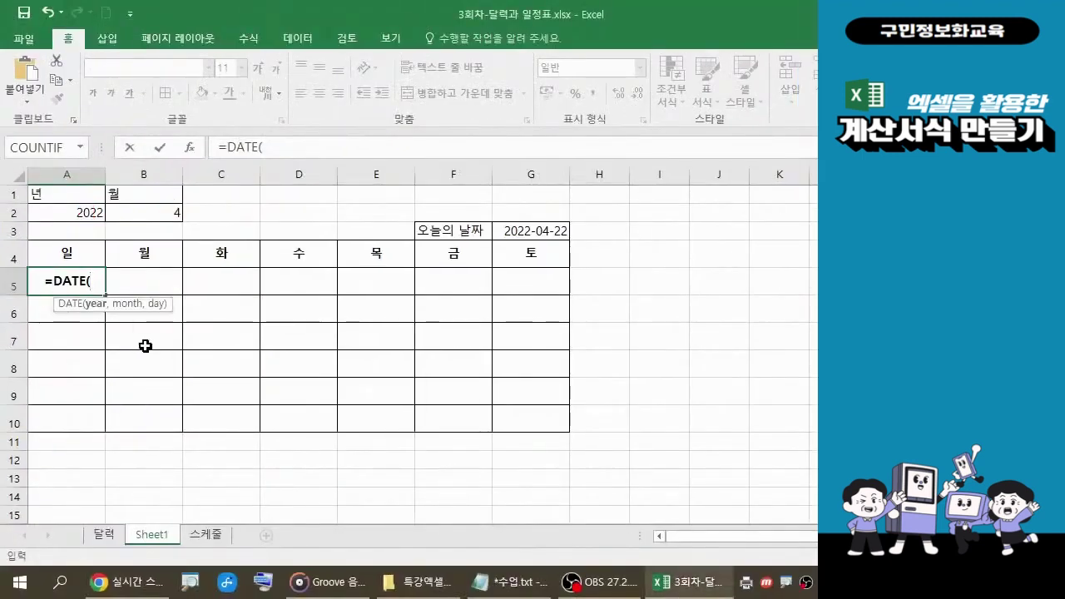
Complete the DATE arguments with year cell A2, month cell B2 and day 1, giving =DATE(A2,B2,1).
{"action": "left_click", "coordinate": [81, 213]}
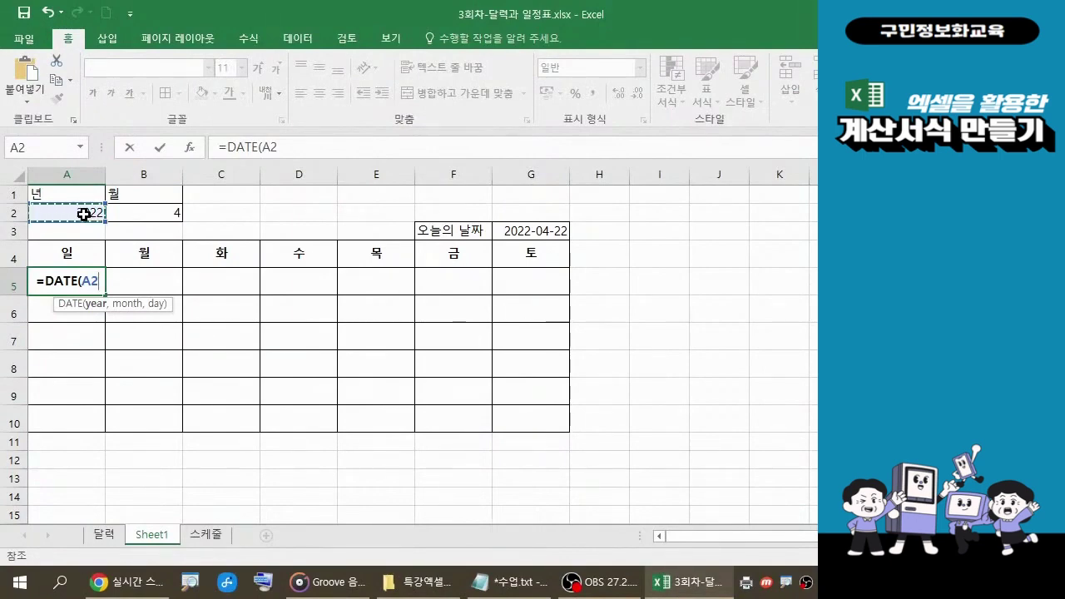
{"action": "type", "text": ","}
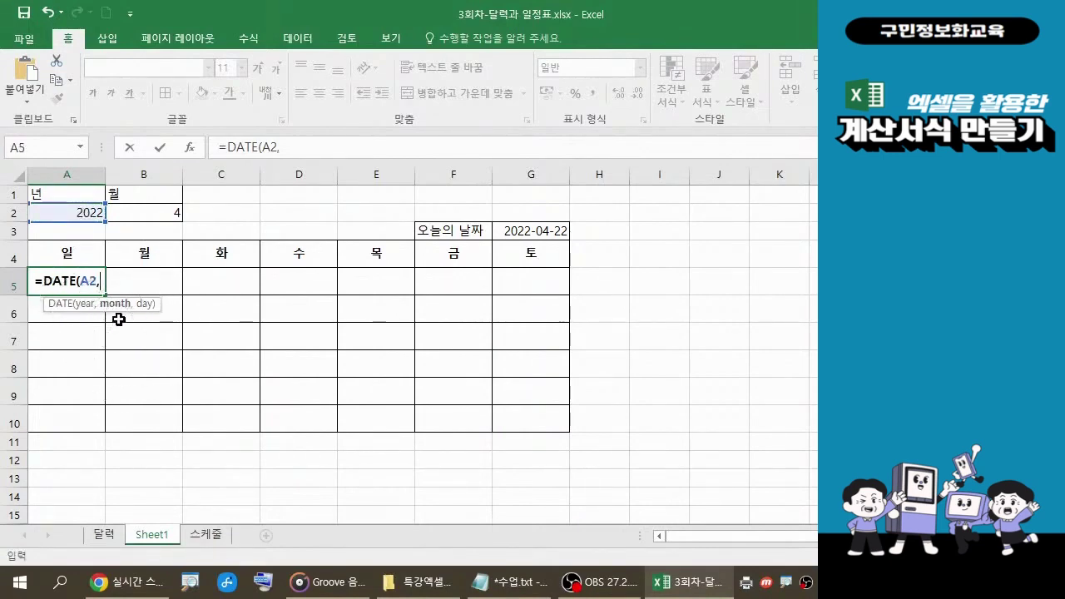
{"action": "left_click", "coordinate": [156, 217]}
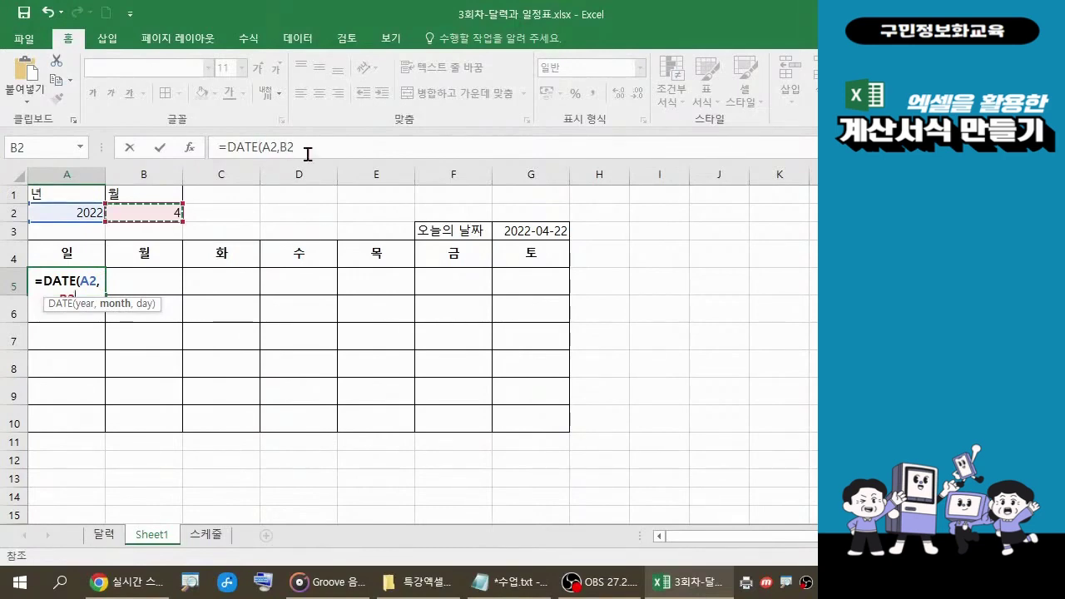
{"action": "type", "text": ","}
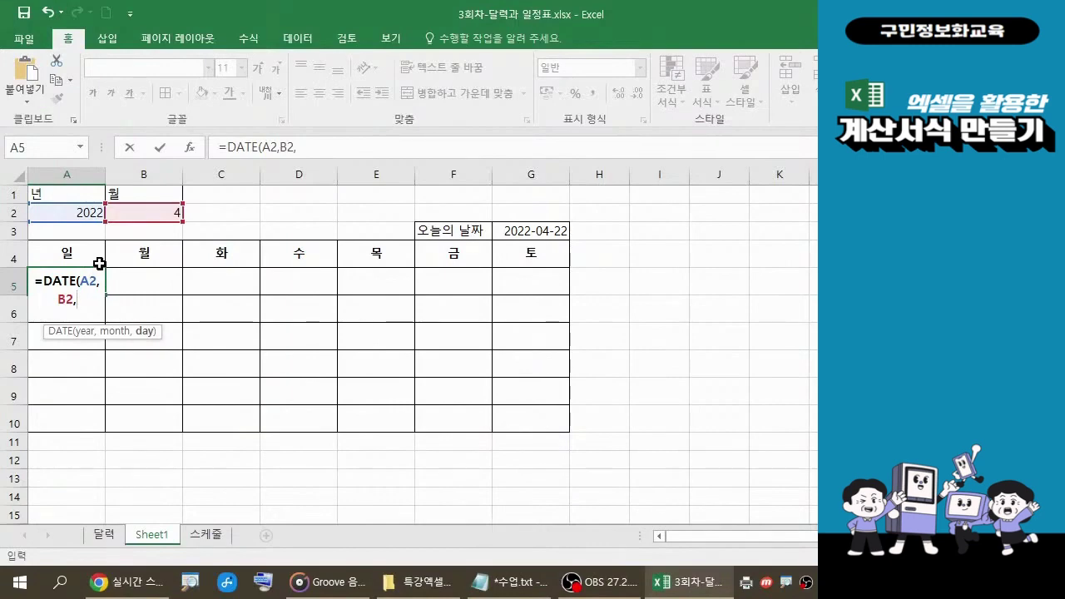
{"action": "type", "text": "1"}
{"action": "type", "text": ")"}
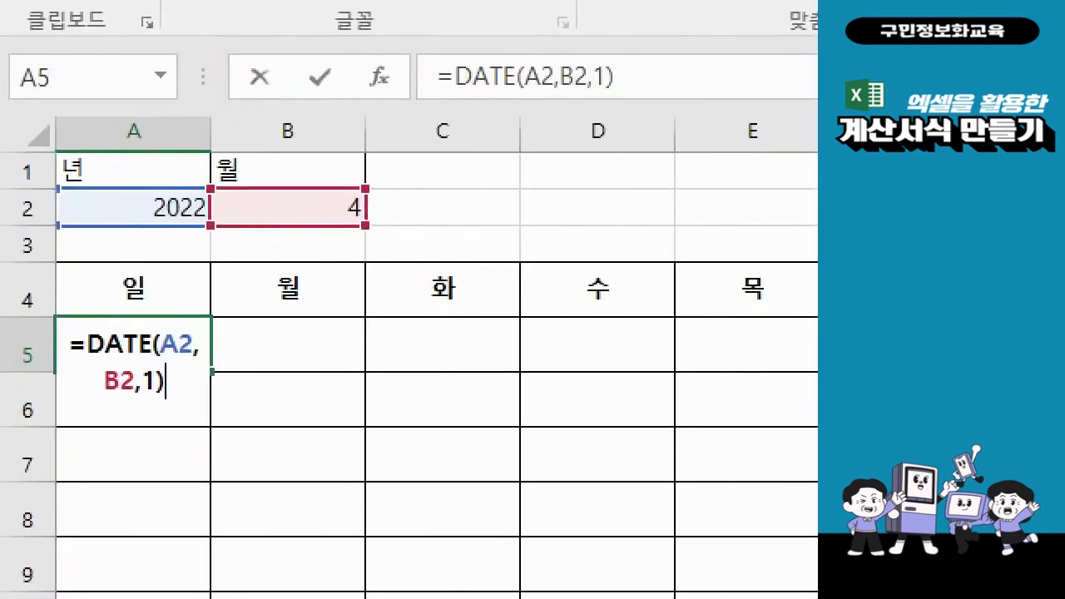
{"action": "mouse_move", "coordinate": [33, 316]}
{"action": "left_mouse_down"}
{"action": "mouse_move", "coordinate": [88, 327]}
{"action": "mouse_move", "coordinate": [208, 414]}
{"action": "left_mouse_up"}
{"action": "left_click_drag", "start_coordinate": [387, 38], "coordinate": [657, 122]}
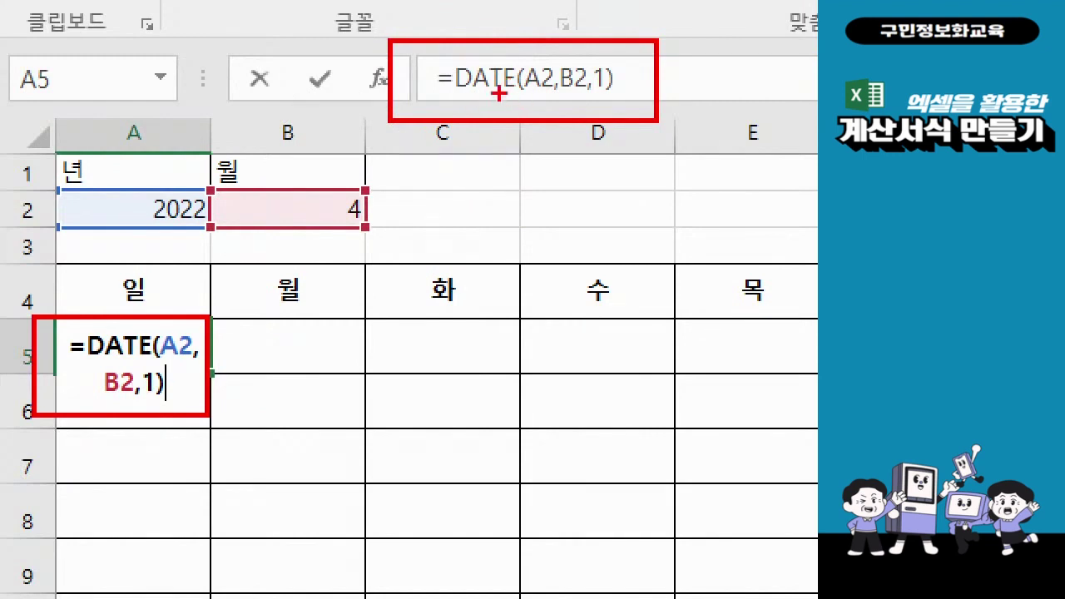
{"action": "left_click_drag", "start_coordinate": [535, 93], "coordinate": [468, 178]}
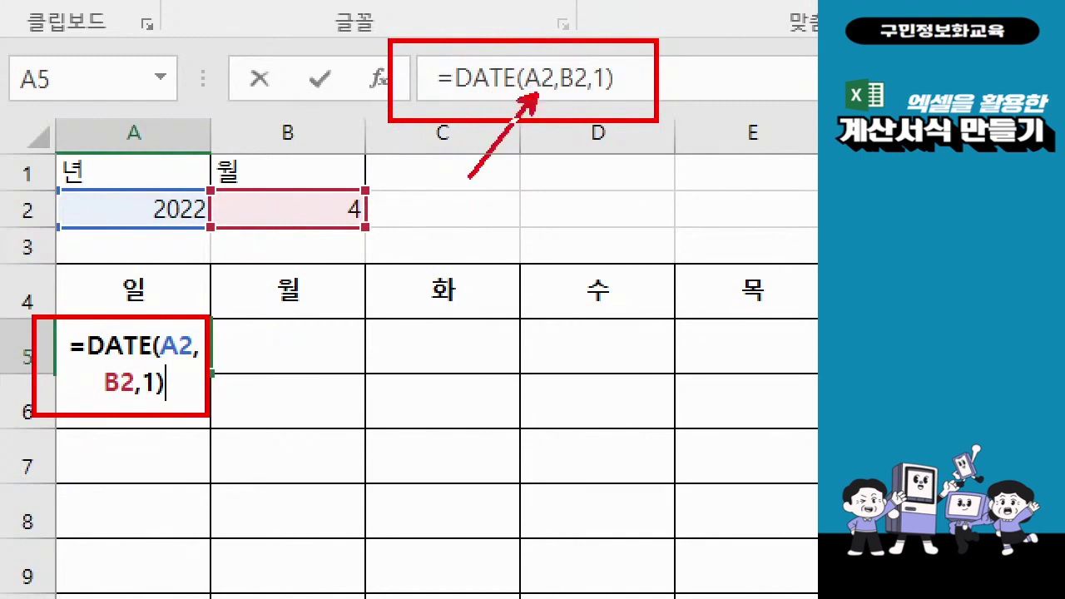
{"action": "left_click_drag", "start_coordinate": [579, 94], "coordinate": [589, 189]}
{"action": "mouse_move", "coordinate": [619, 105]}
{"action": "left_mouse_down"}
{"action": "mouse_move", "coordinate": [604, 91]}
{"action": "mouse_move", "coordinate": [720, 198]}
{"action": "left_mouse_up"}
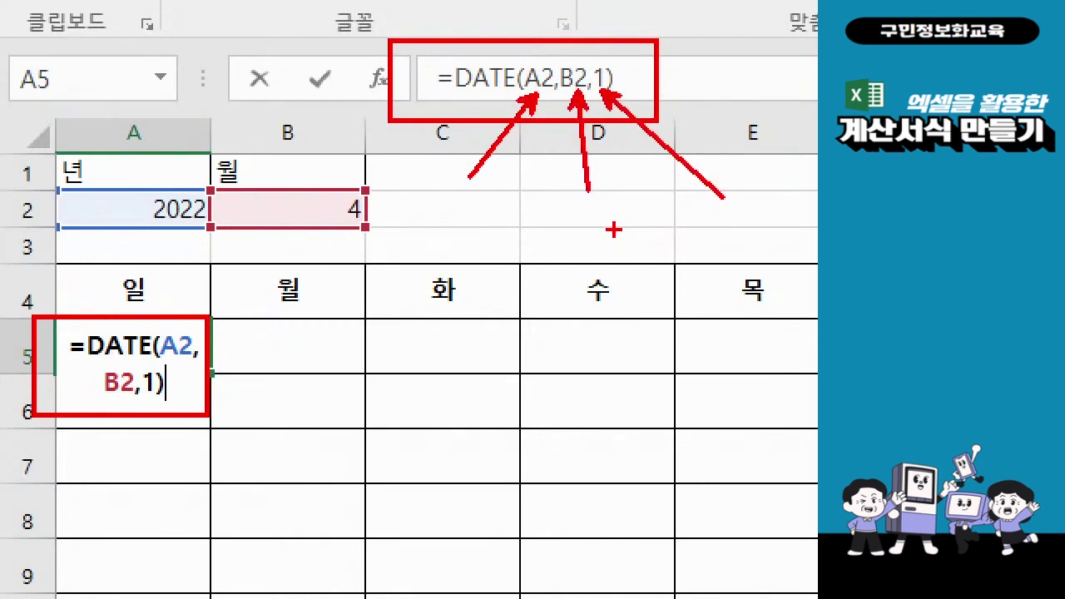
{"action": "mouse_move", "coordinate": [183, 233]}
{"action": "left_mouse_down"}
{"action": "mouse_move", "coordinate": [166, 237]}
{"action": "mouse_move", "coordinate": [136, 187]}
{"action": "mouse_move", "coordinate": [182, 189]}
{"action": "mouse_move", "coordinate": [181, 237]}
{"action": "left_mouse_up"}
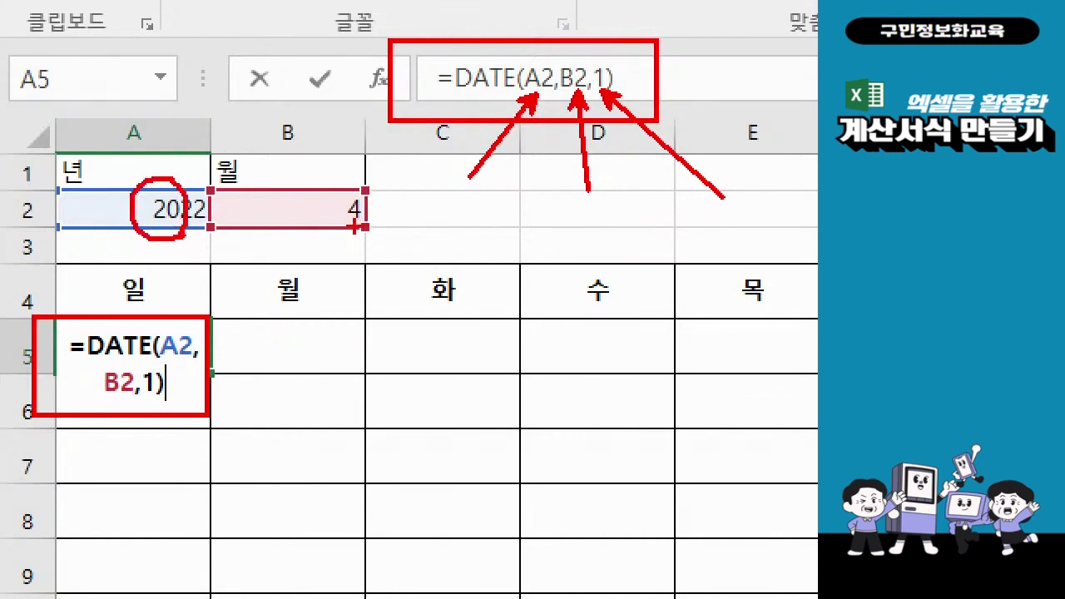
{"action": "mouse_move", "coordinate": [344, 239]}
{"action": "left_mouse_down"}
{"action": "mouse_move", "coordinate": [291, 208]}
{"action": "mouse_move", "coordinate": [334, 184]}
{"action": "mouse_move", "coordinate": [341, 240]}
{"action": "left_mouse_up"}
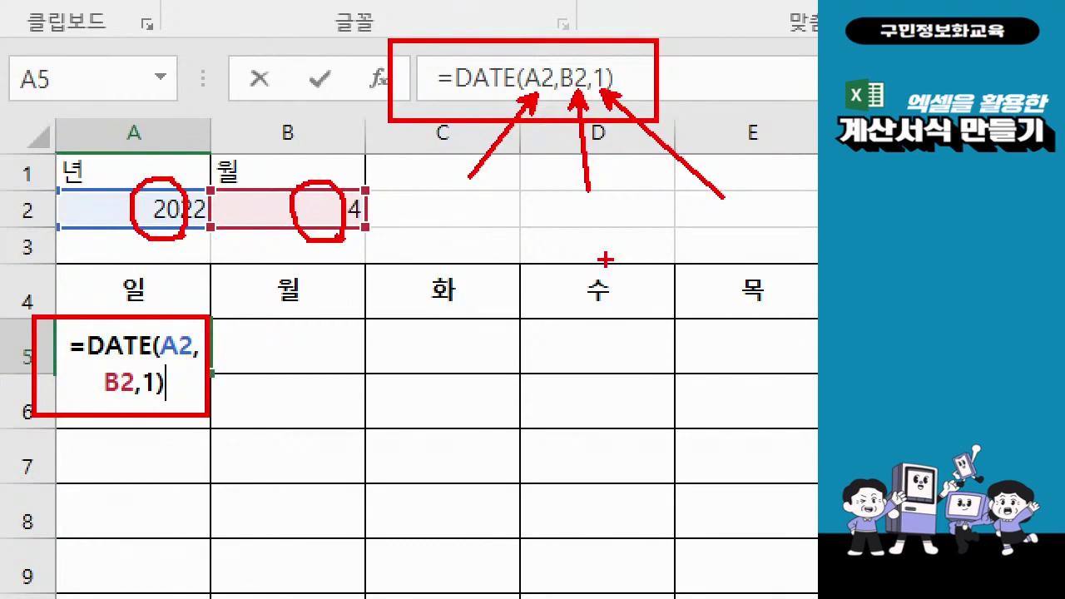
{"action": "key", "text": "Escape"}
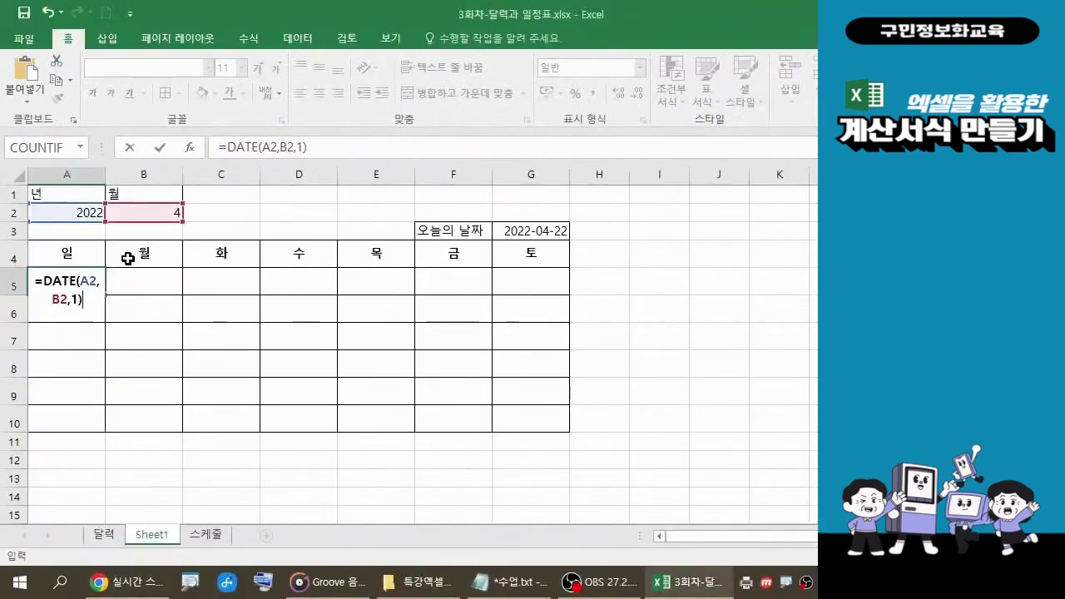
Commit the DATE formula in cell A5.
{"action": "key", "text": "Return"}
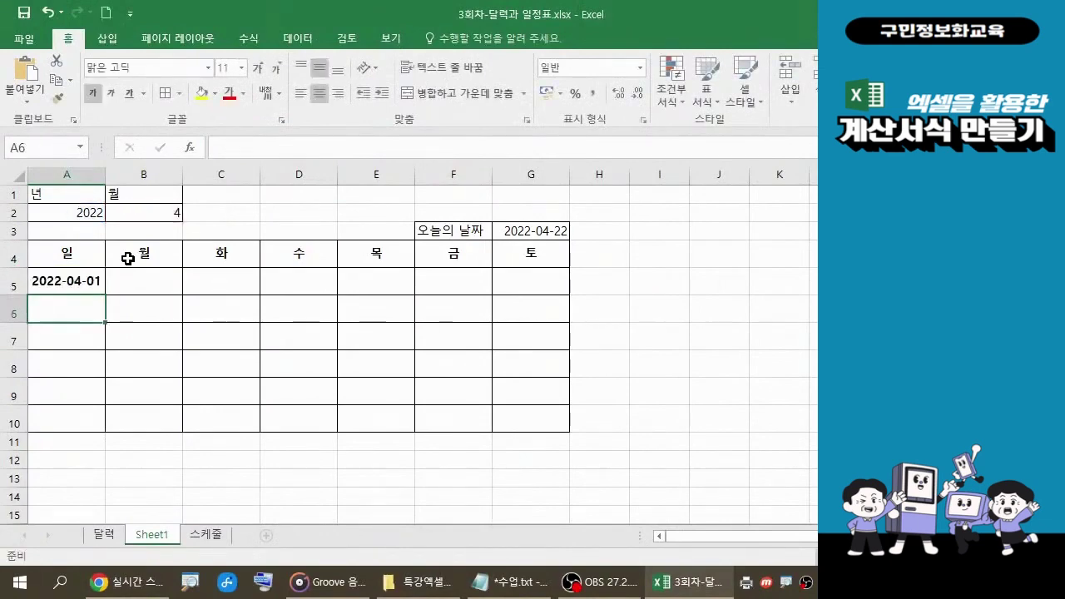
Copy the DATE formula text from cell A5 for the 수업.txt class notes, leaving the formula as it is.
{"action": "left_click", "coordinate": [73, 281]}
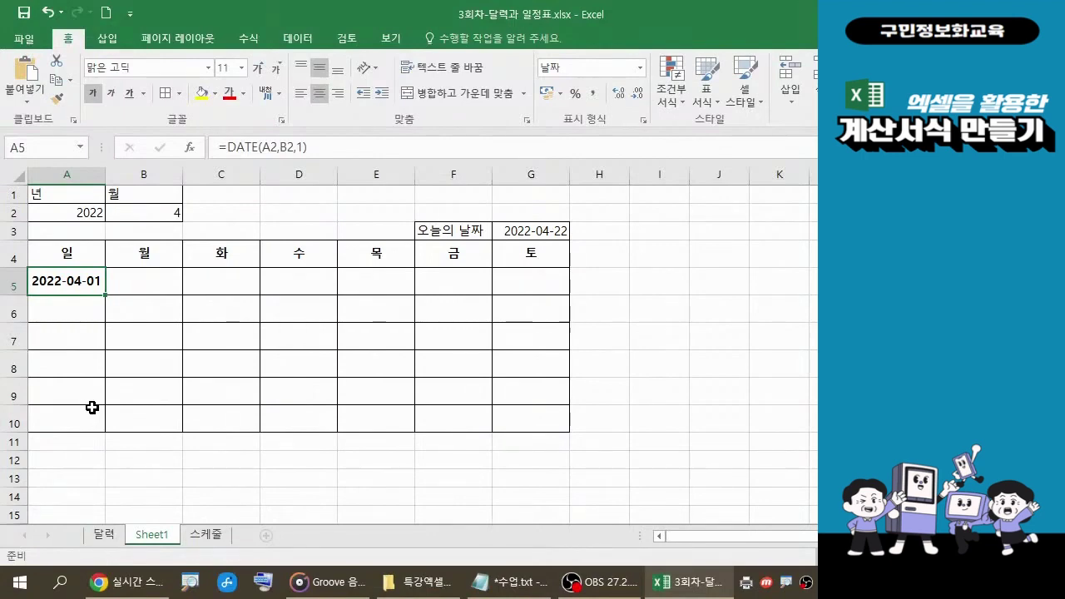
{"action": "left_click", "coordinate": [524, 580]}
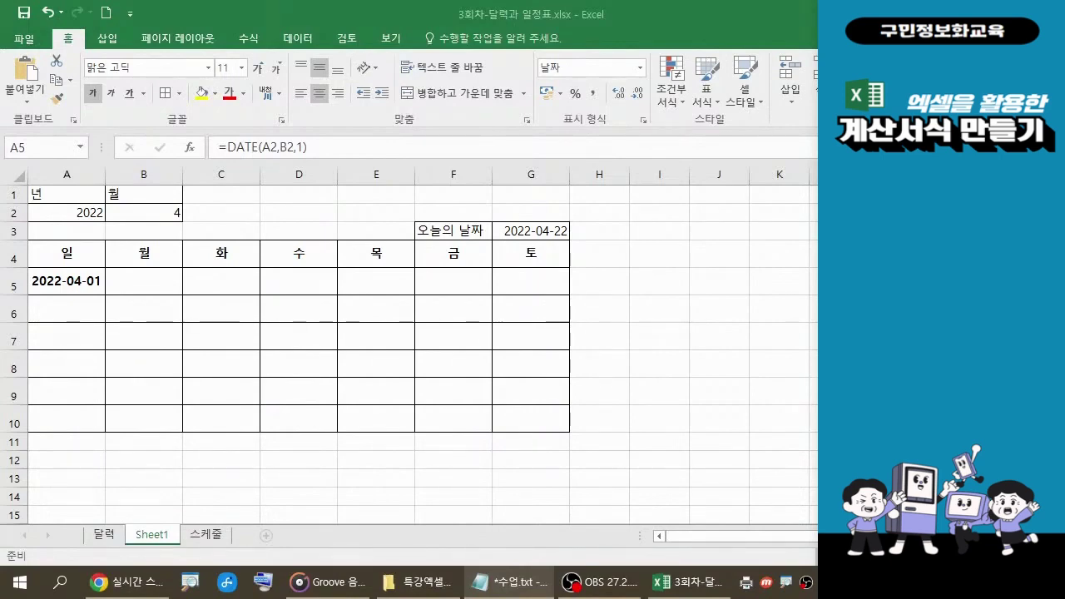
{"action": "left_click", "coordinate": [321, 151]}
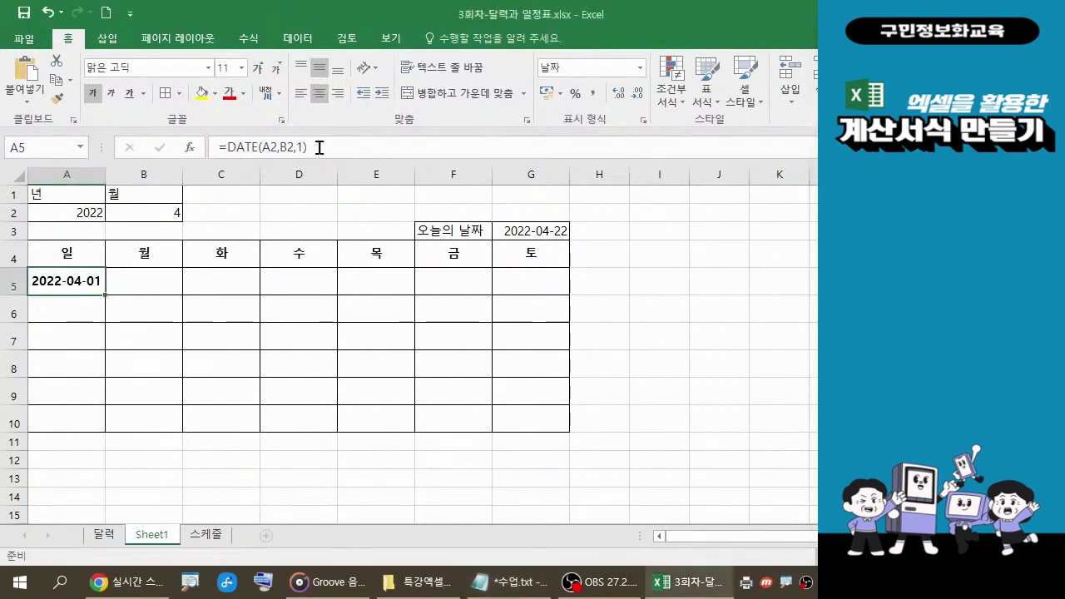
{"action": "left_click", "coordinate": [318, 147]}
{"action": "left_click_drag", "start_coordinate": [317, 147], "coordinate": [221, 146]}
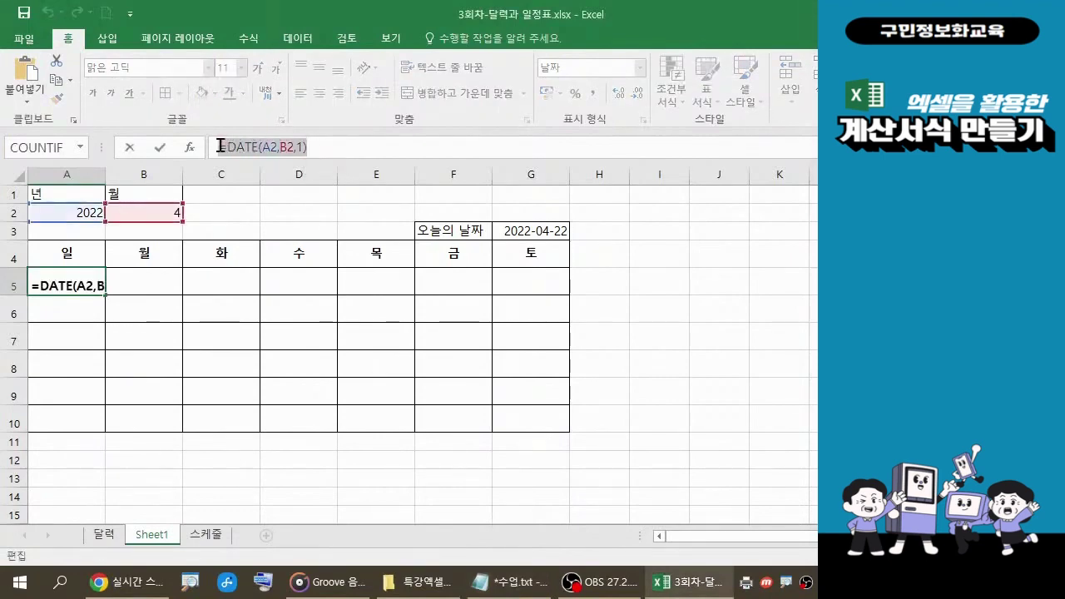
{"action": "key", "text": "ctrl+c"}
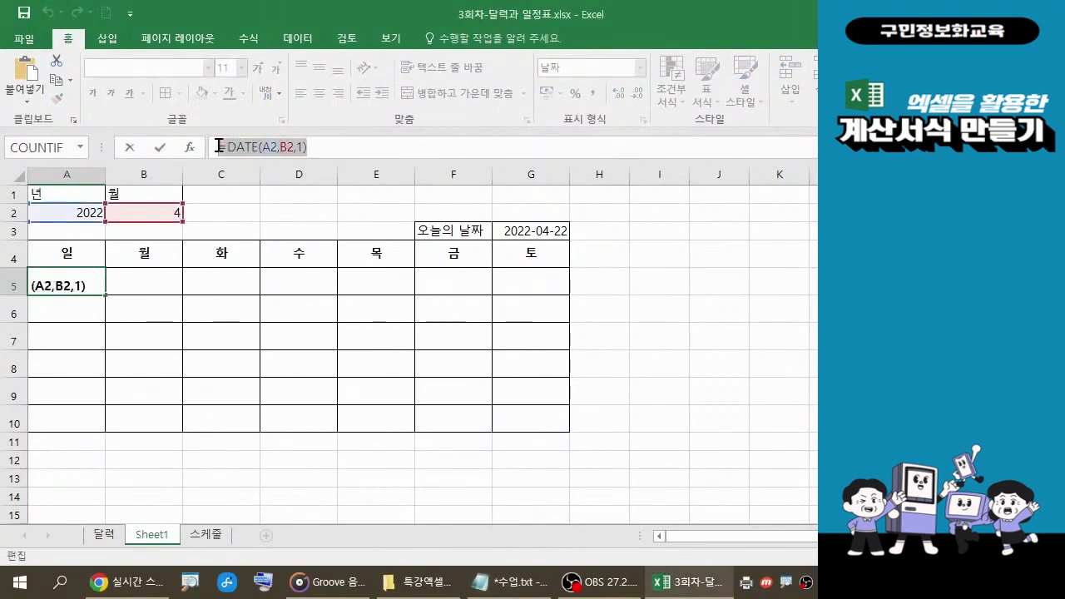
{"action": "left_click", "coordinate": [511, 589]}
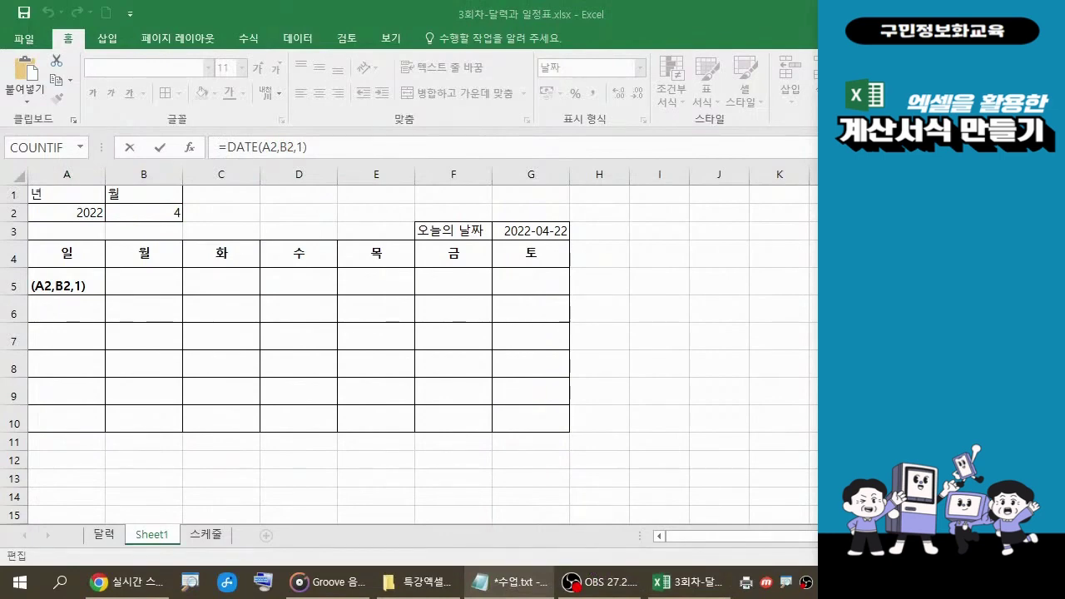
{"action": "left_click", "coordinate": [321, 142]}
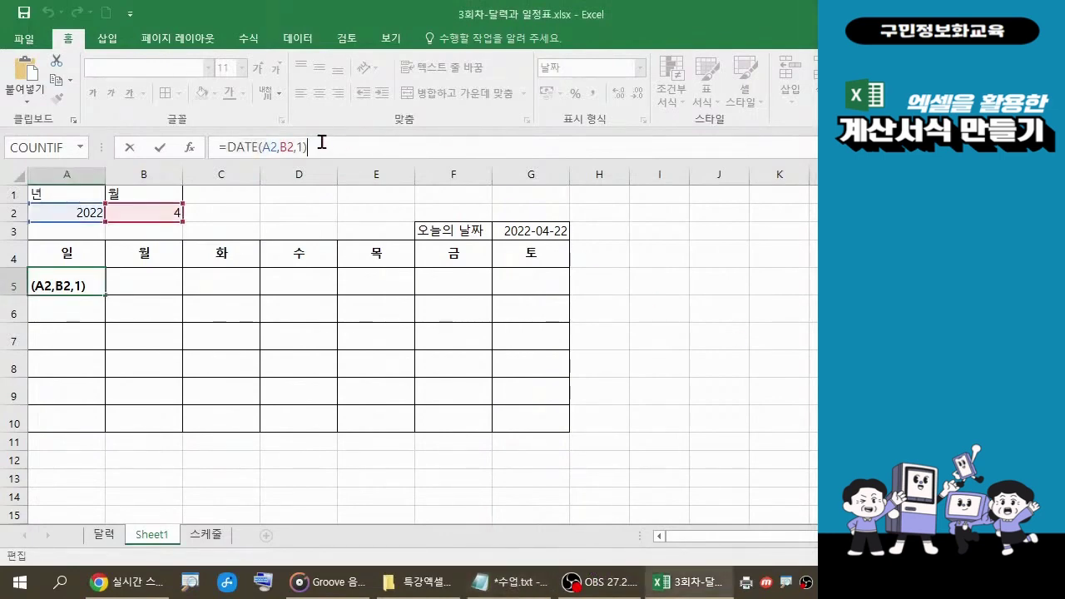
{"action": "key", "text": "Return"}
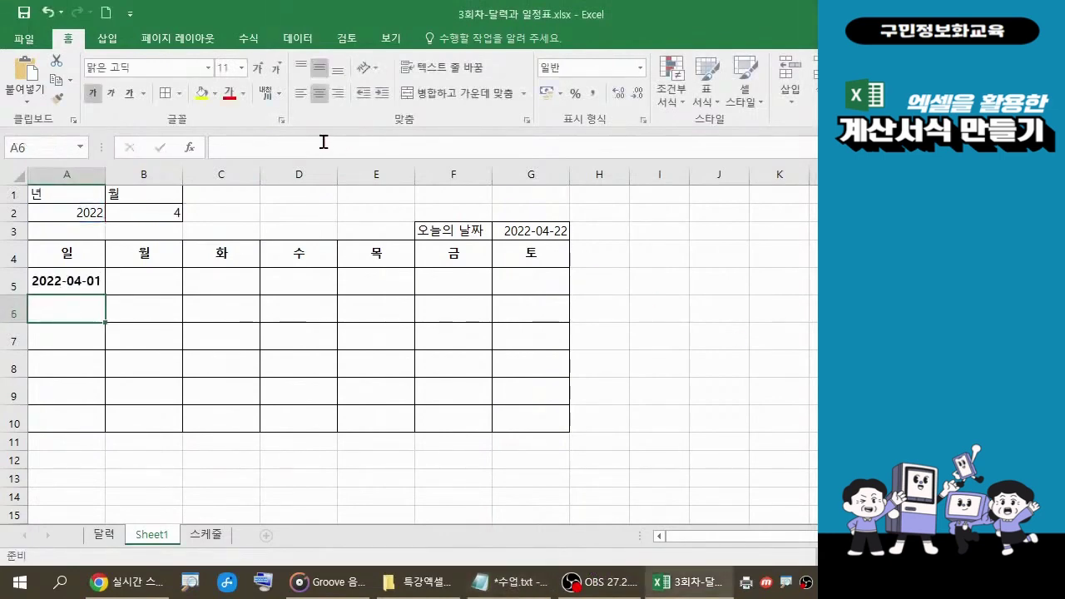
Extend the DATE formula in cell A5 with a minus sign and the start of a WEEKDAY function.
{"action": "left_click", "coordinate": [79, 288]}
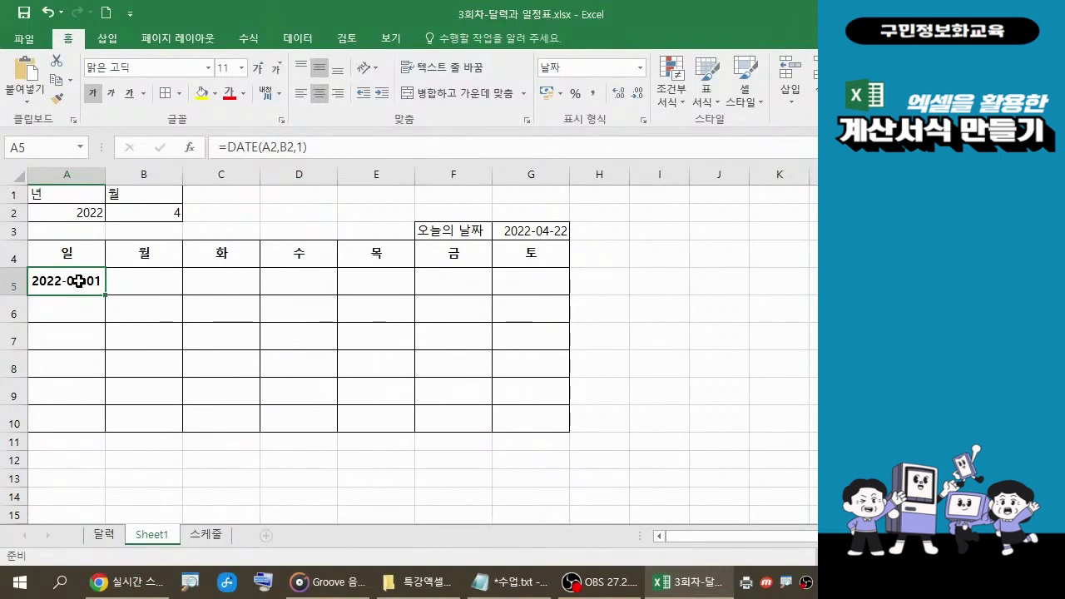
{"action": "left_click", "coordinate": [325, 145]}
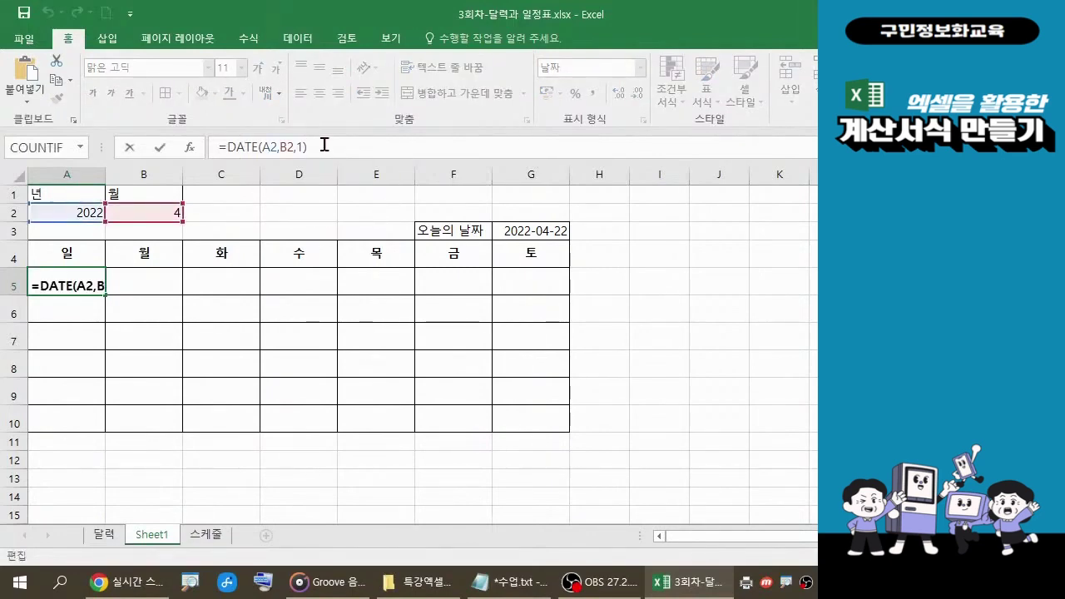
{"action": "type", "text": "-"}
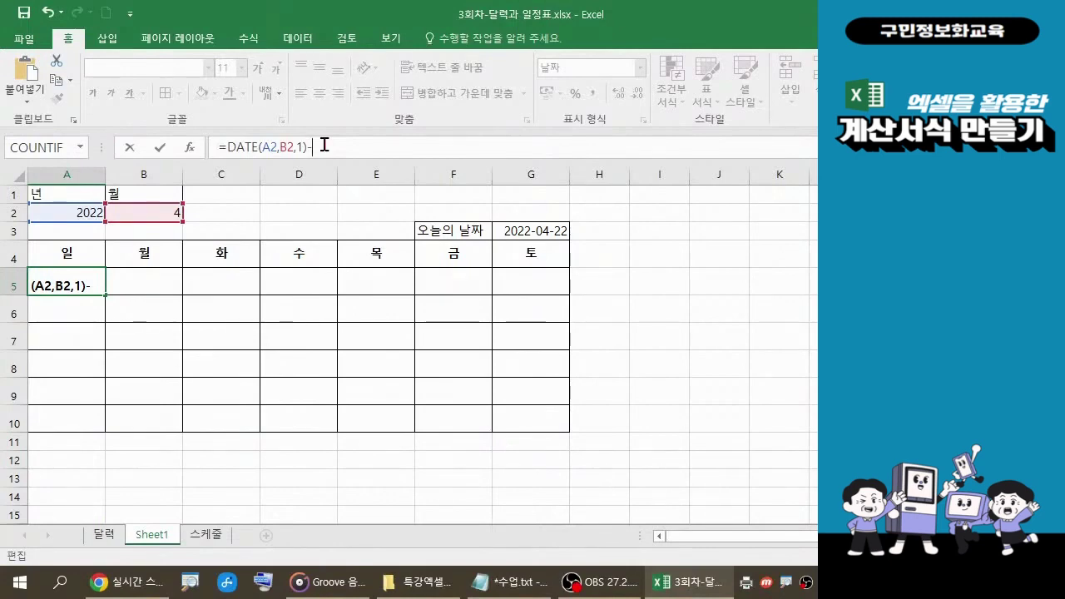
{"action": "type", "text": "W"}
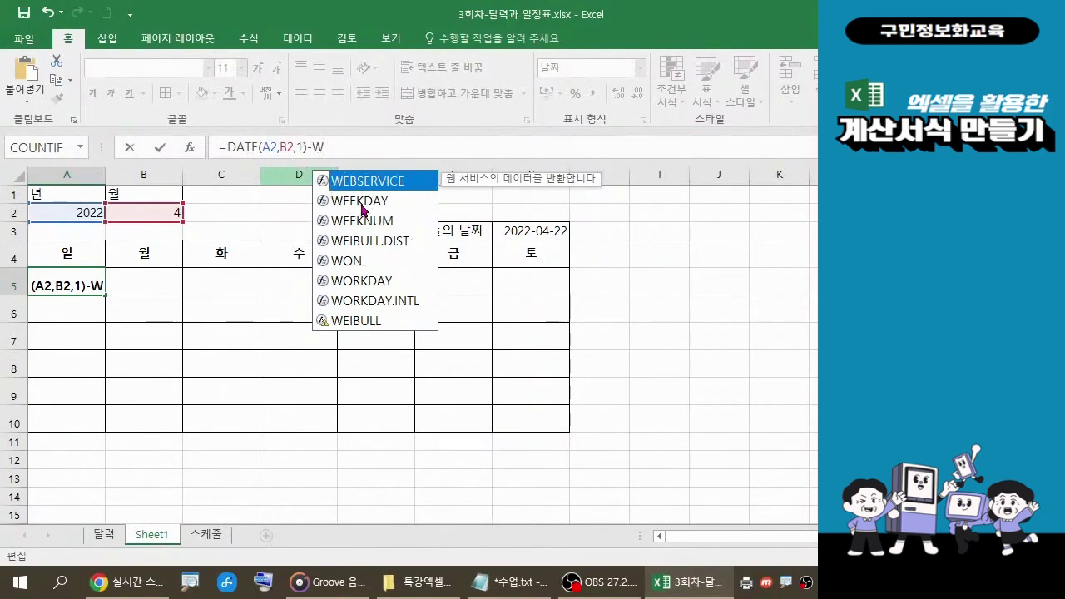
{"action": "double_click", "coordinate": [360, 201]}
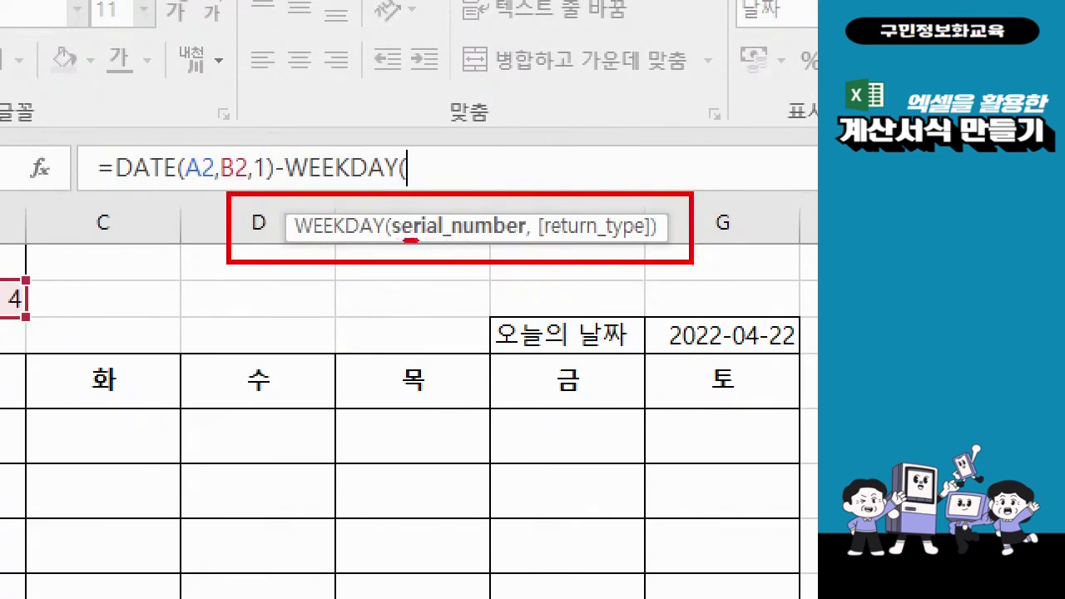
{"action": "left_click_drag", "start_coordinate": [404, 239], "coordinate": [458, 242]}
{"action": "left_click_drag", "start_coordinate": [114, 145], "coordinate": [274, 190]}
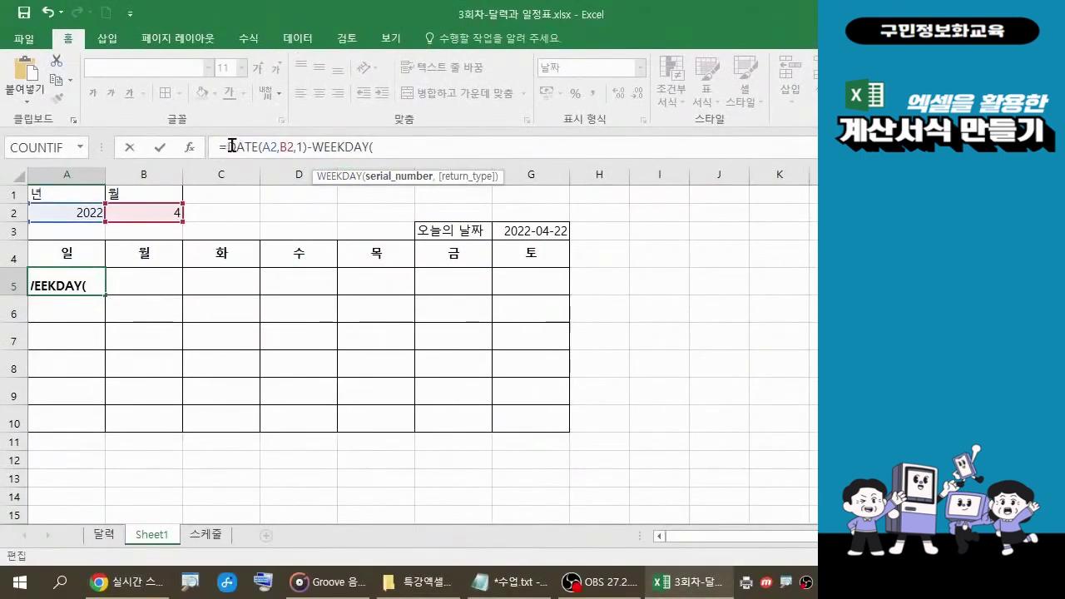
Copy DATE(A2,B2,1) from the start of A5's formula and paste it as the WEEKDAY function's first argument.
{"action": "left_click_drag", "start_coordinate": [231, 147], "coordinate": [305, 148]}
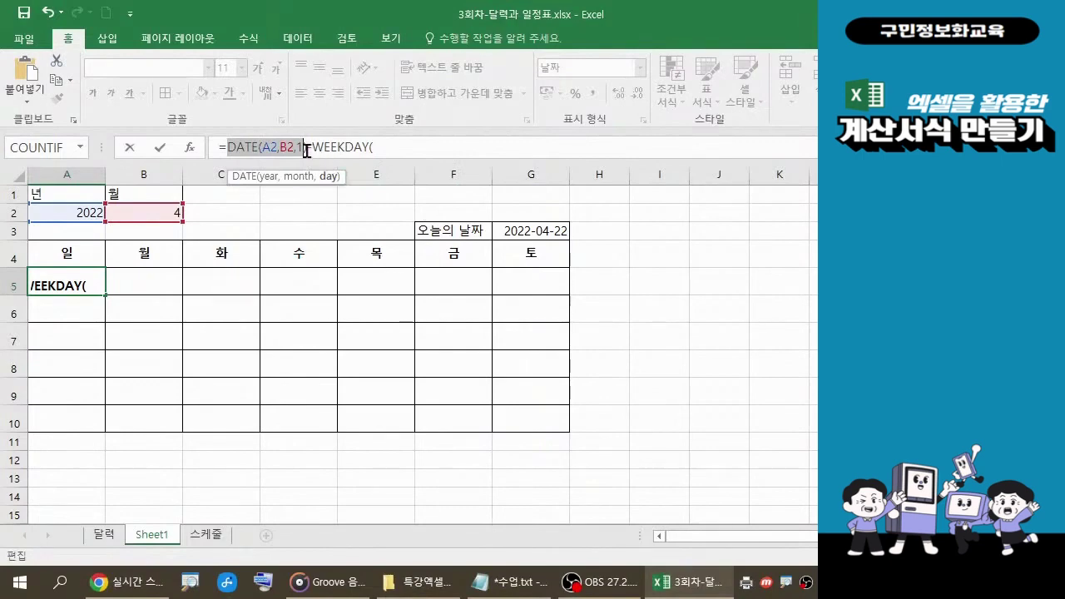
{"action": "mouse_move", "coordinate": [306, 149]}
{"action": "left_mouse_down"}
{"action": "mouse_move", "coordinate": [225, 141]}
{"action": "mouse_move", "coordinate": [313, 156]}
{"action": "left_mouse_up"}
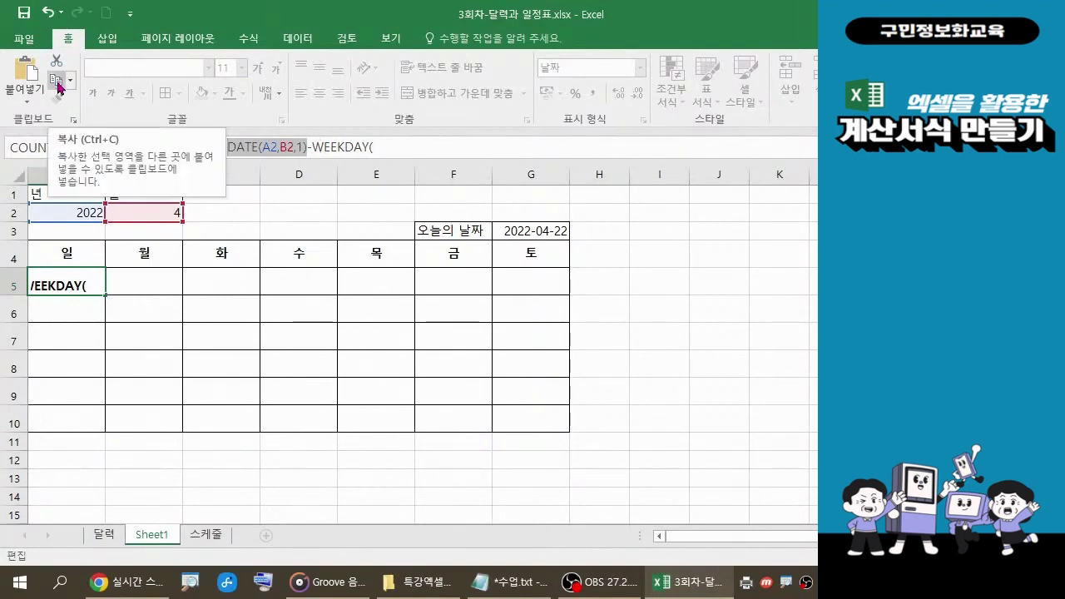
{"action": "left_click", "coordinate": [57, 82]}
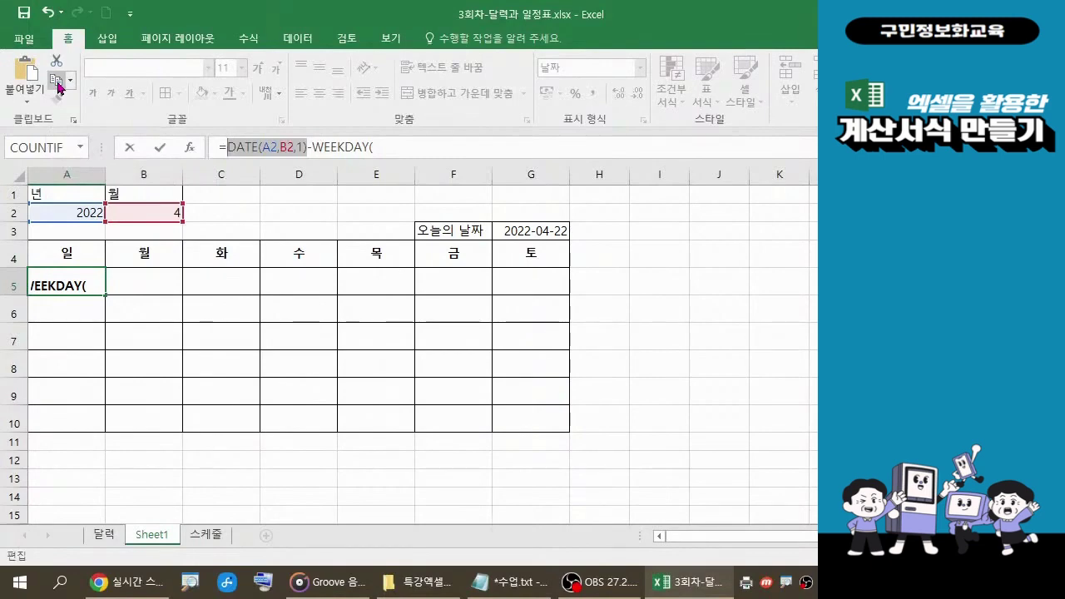
{"action": "left_click", "coordinate": [390, 142]}
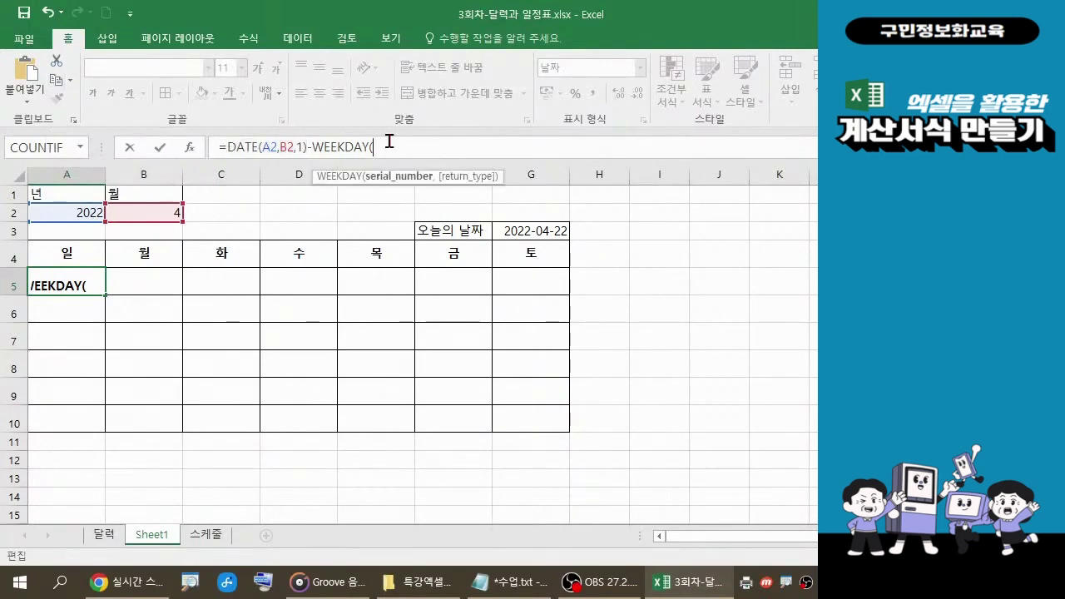
{"action": "left_click", "coordinate": [30, 79]}
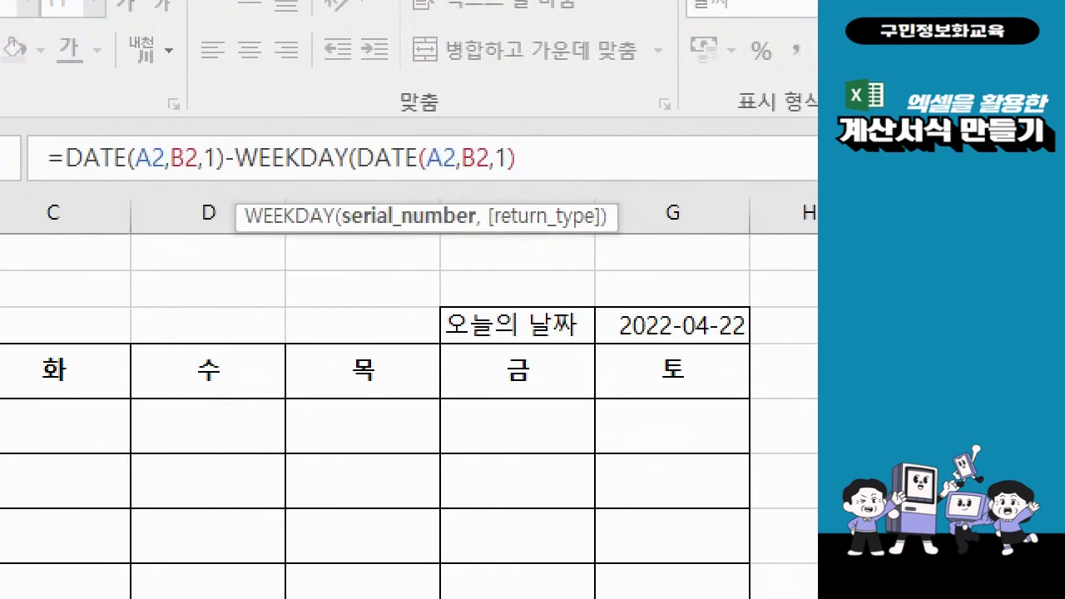
{"action": "mouse_move", "coordinate": [55, 137]}
{"action": "left_mouse_down"}
{"action": "mouse_move", "coordinate": [238, 178]}
{"action": "mouse_move", "coordinate": [231, 190]}
{"action": "left_mouse_up"}
{"action": "key", "text": "b"}
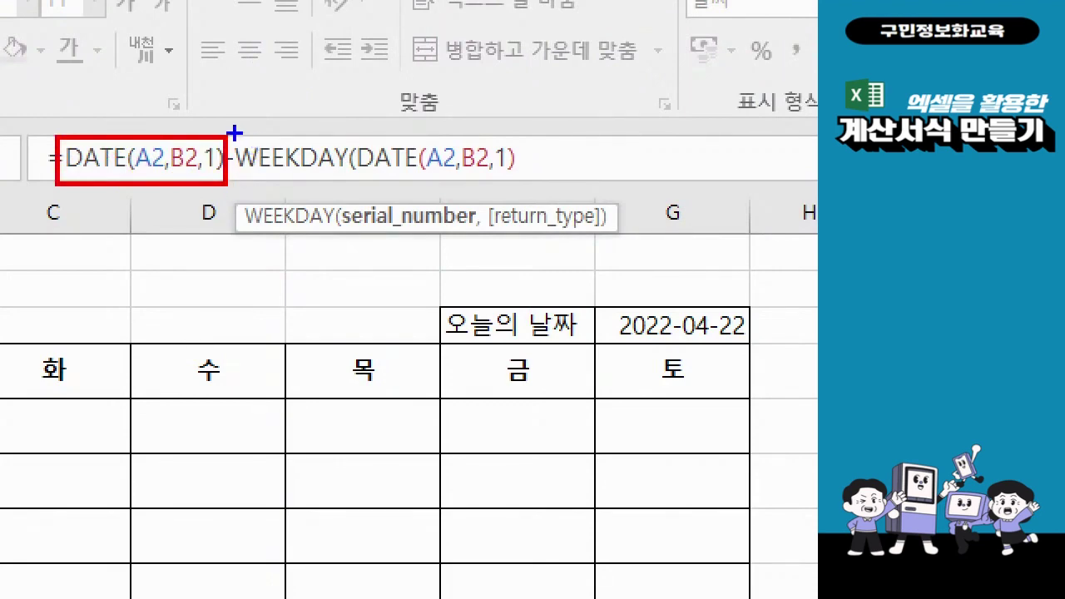
{"action": "mouse_move", "coordinate": [235, 133]}
{"action": "left_mouse_down"}
{"action": "mouse_move", "coordinate": [374, 171]}
{"action": "mouse_move", "coordinate": [623, 191]}
{"action": "left_mouse_up"}
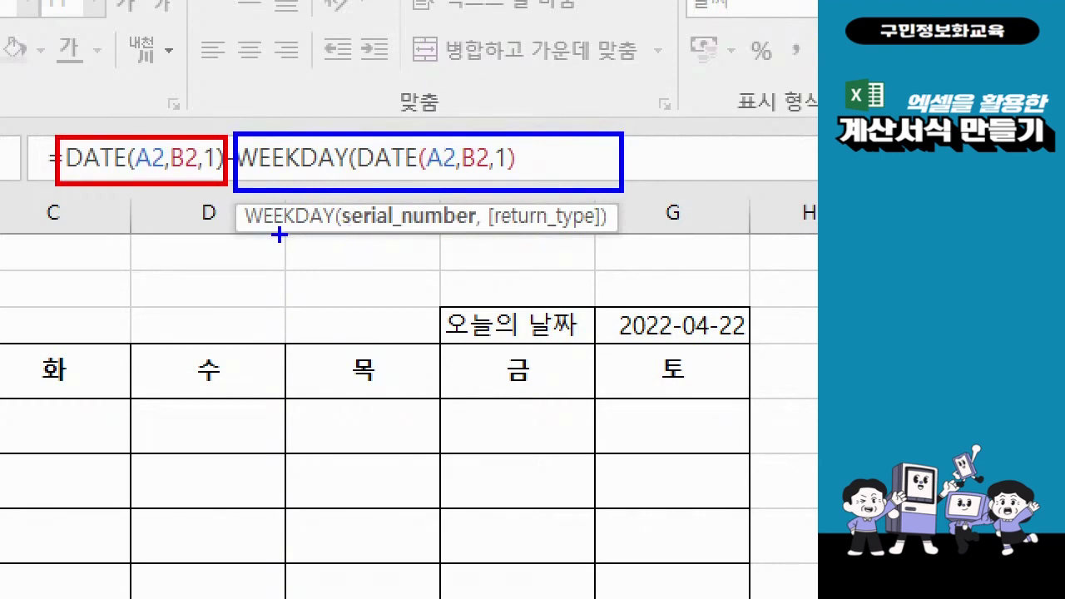
{"action": "left_click_drag", "start_coordinate": [246, 233], "coordinate": [479, 233]}
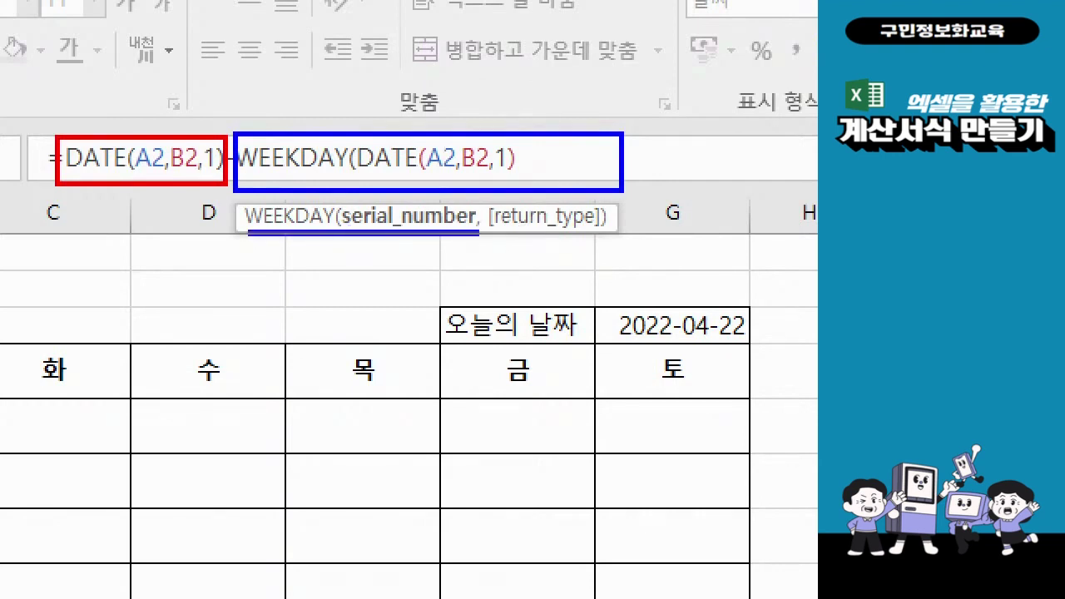
{"action": "left_click_drag", "start_coordinate": [65, 176], "coordinate": [195, 176]}
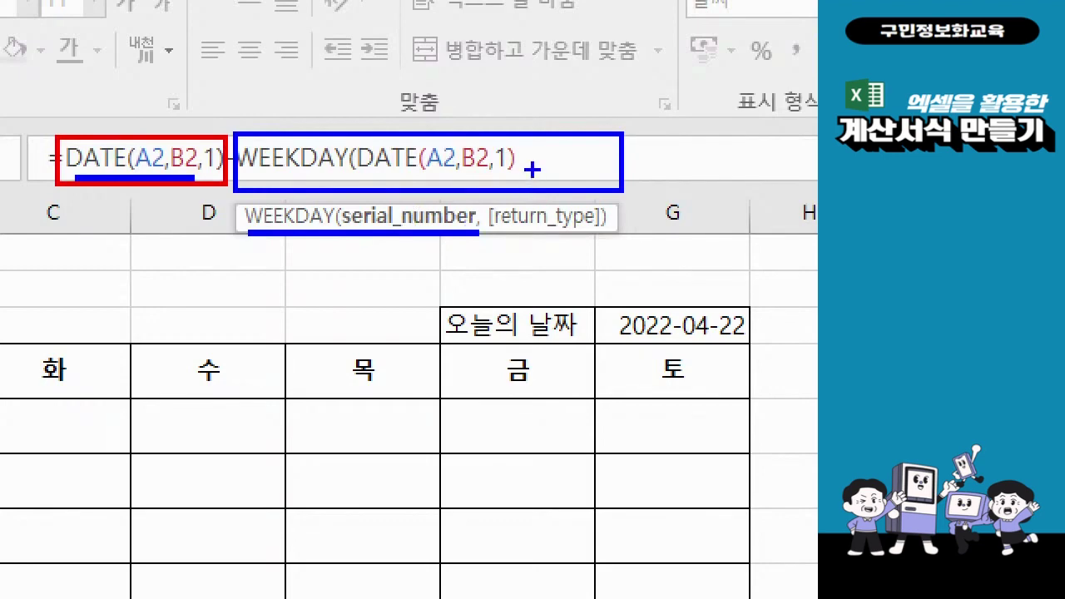
{"action": "left_click_drag", "start_coordinate": [536, 164], "coordinate": [539, 187]}
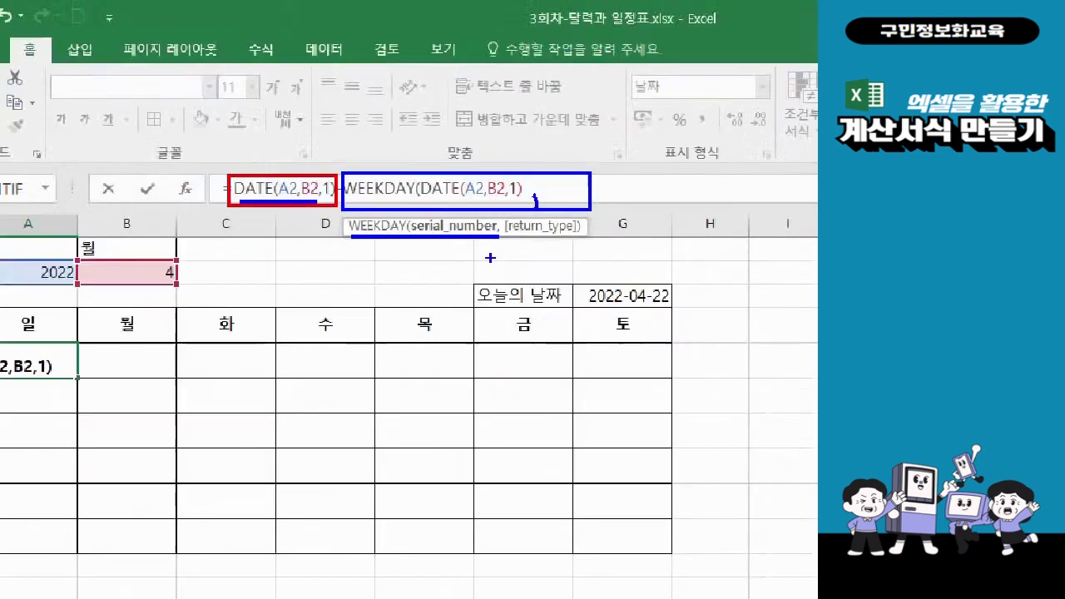
Complete the WEEKDAY function in A5 with return type 2 and commit the formula =DATE(A2,B2,1)-WEEKDAY(DATE(A2,B2,1),2).
{"action": "type", "text": ","}
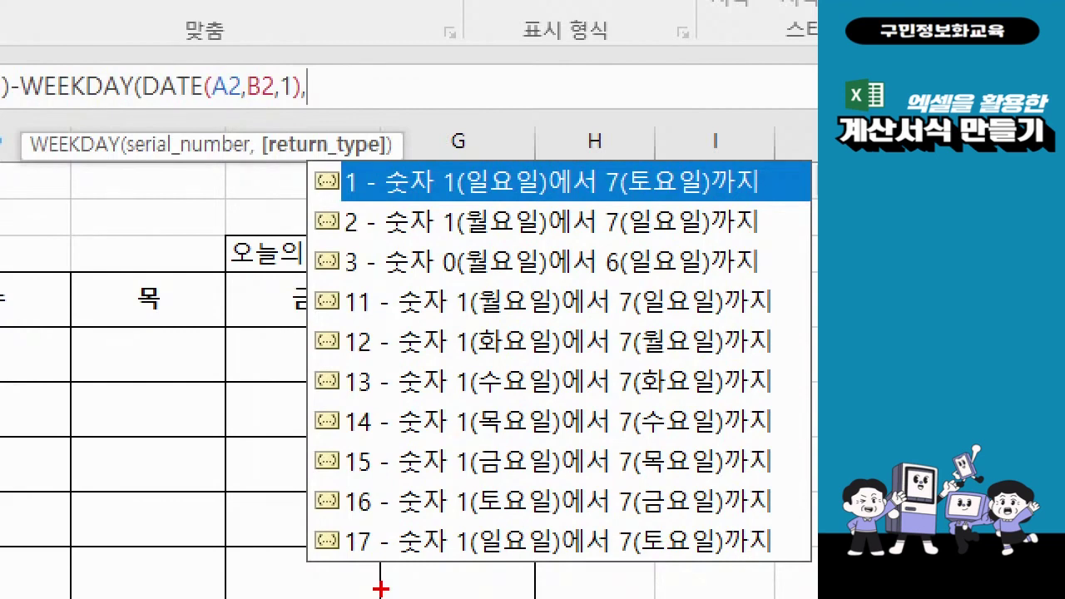
{"action": "mouse_move", "coordinate": [280, 209]}
{"action": "left_mouse_down"}
{"action": "mouse_move", "coordinate": [395, 237]}
{"action": "mouse_move", "coordinate": [786, 244]}
{"action": "left_mouse_up"}
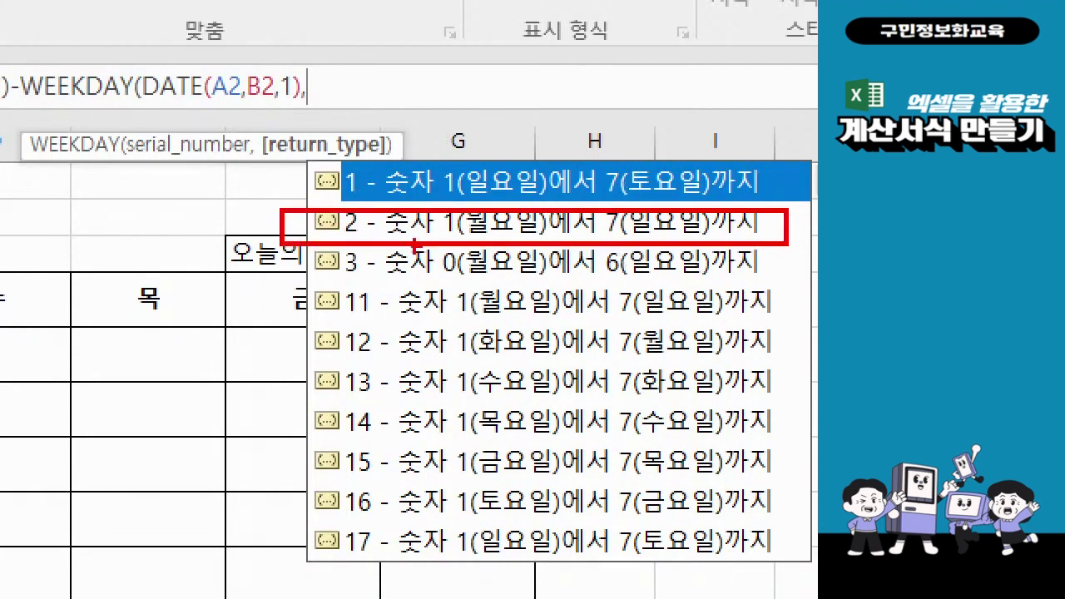
{"action": "left_click_drag", "start_coordinate": [311, 230], "coordinate": [218, 309]}
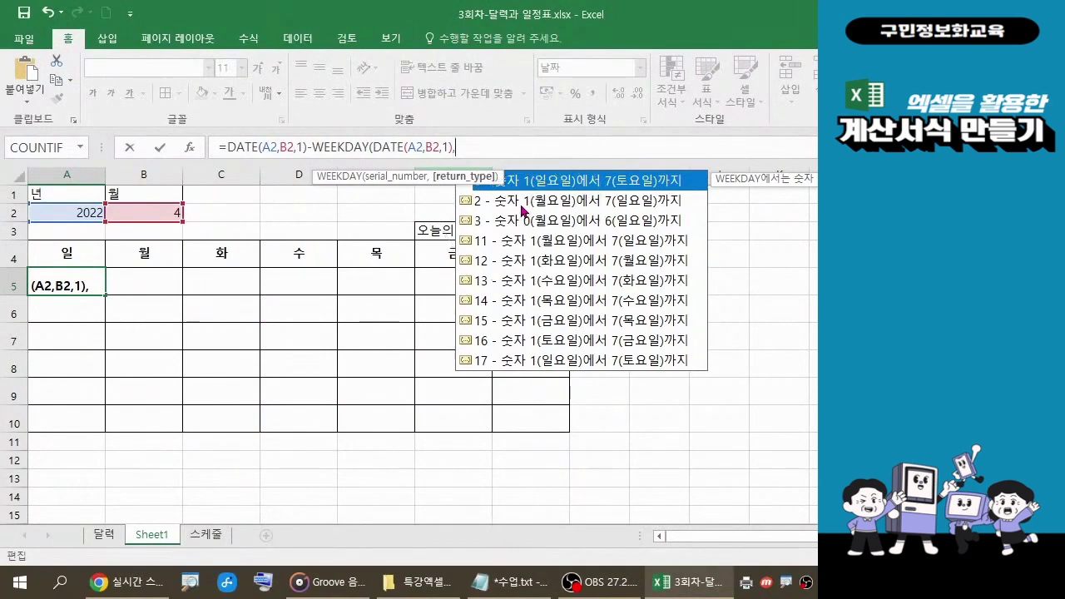
{"action": "double_click", "coordinate": [520, 203]}
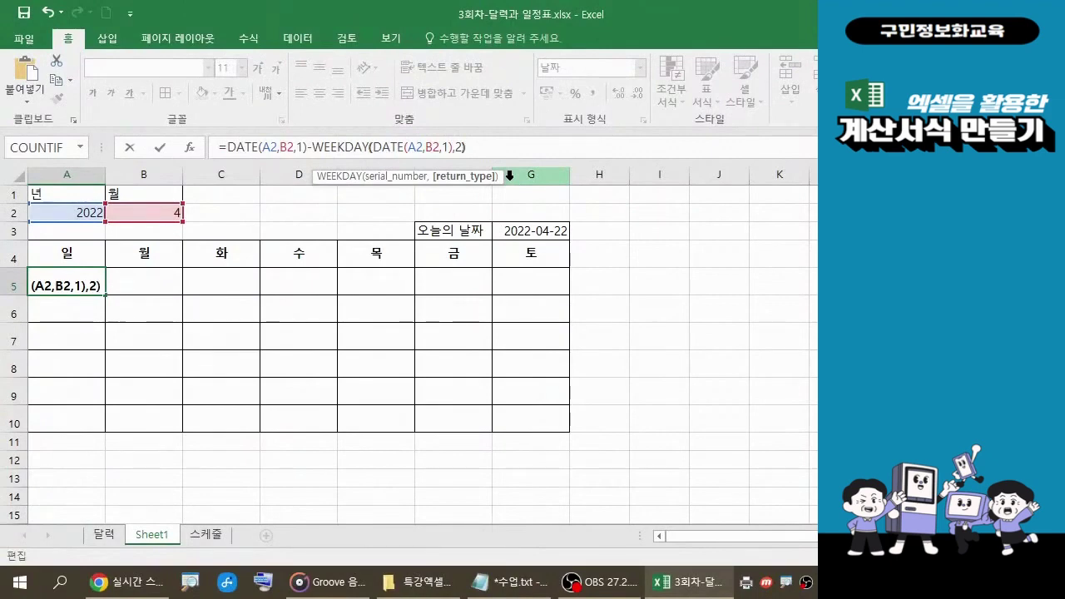
{"action": "type", "text": ")"}
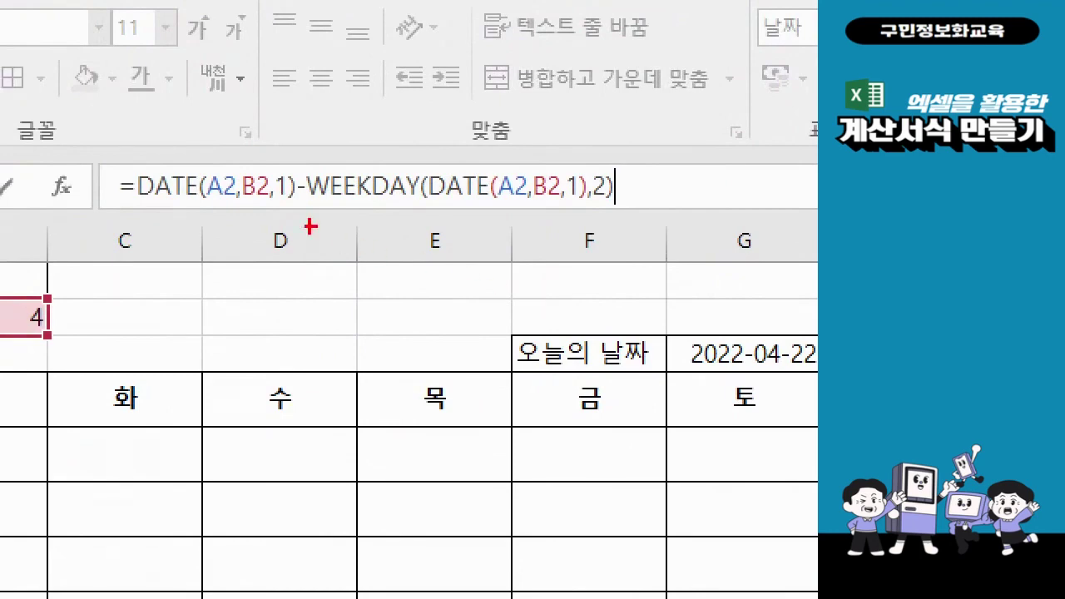
{"action": "mouse_move", "coordinate": [103, 160]}
{"action": "left_mouse_down"}
{"action": "mouse_move", "coordinate": [167, 184]}
{"action": "mouse_move", "coordinate": [476, 219]}
{"action": "mouse_move", "coordinate": [619, 219]}
{"action": "left_mouse_up"}
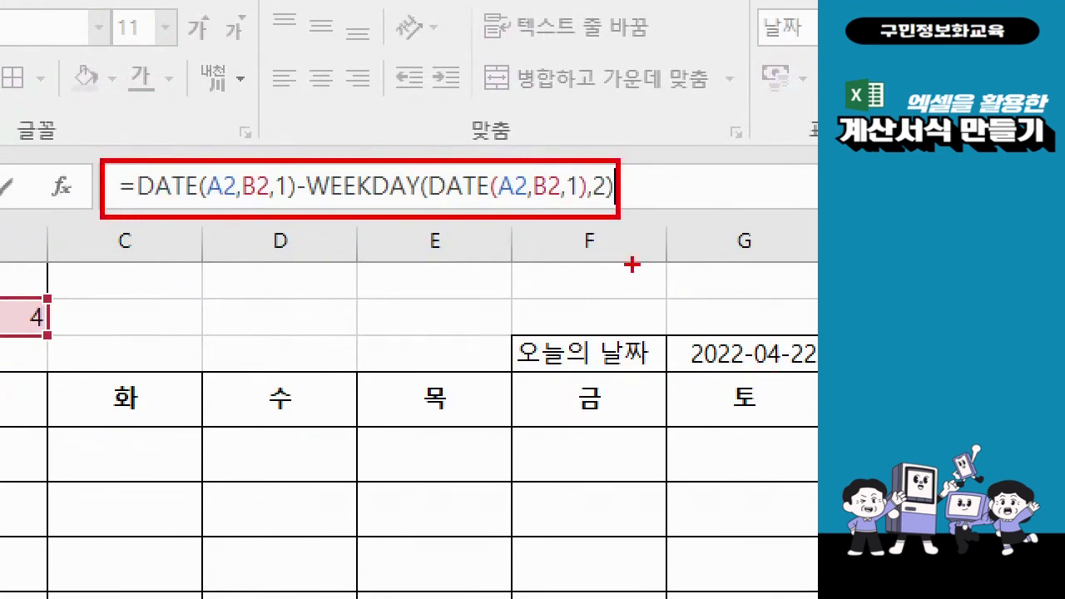
{"action": "left_click_drag", "start_coordinate": [601, 213], "coordinate": [620, 267]}
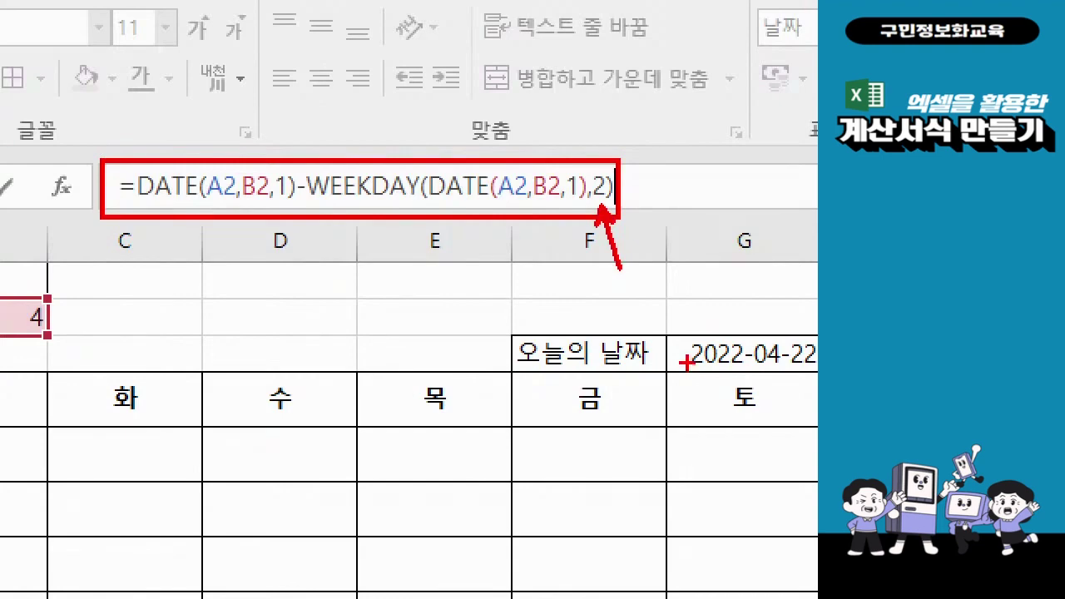
{"action": "mouse_move", "coordinate": [645, 264]}
{"action": "left_mouse_down"}
{"action": "mouse_move", "coordinate": [614, 308]}
{"action": "mouse_move", "coordinate": [635, 283]}
{"action": "mouse_move", "coordinate": [620, 273]}
{"action": "mouse_move", "coordinate": [634, 323]}
{"action": "mouse_move", "coordinate": [641, 266]}
{"action": "left_mouse_up"}
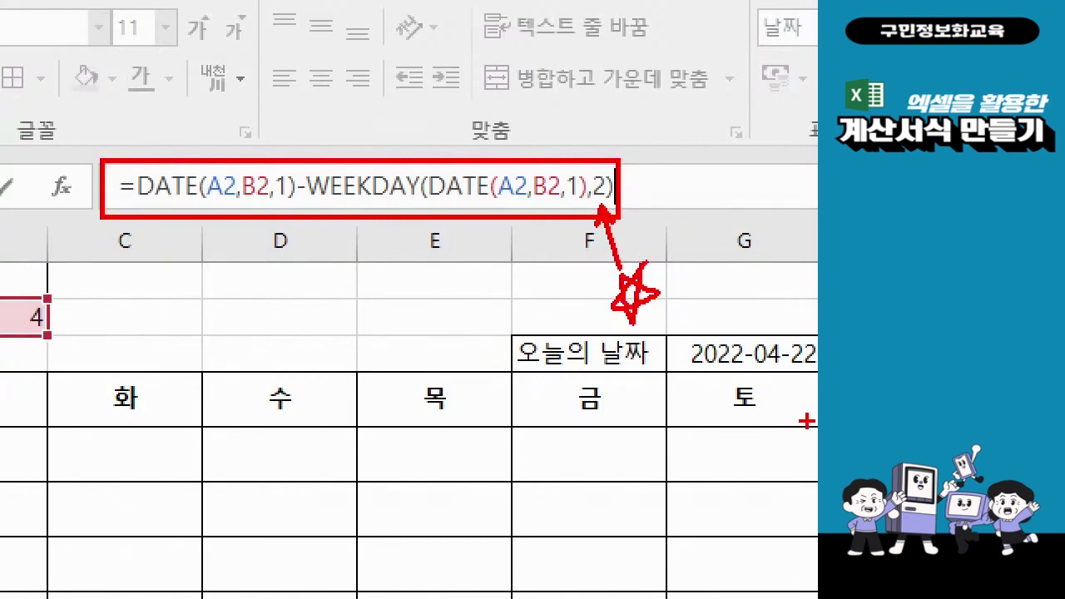
{"action": "key", "text": "Escape"}
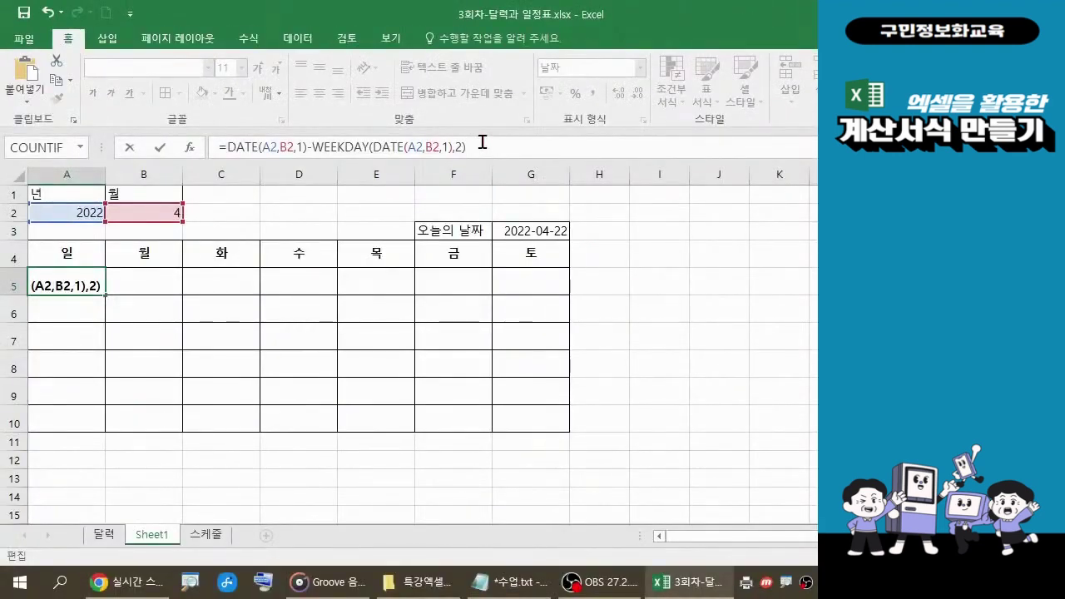
{"action": "key", "text": "Return"}
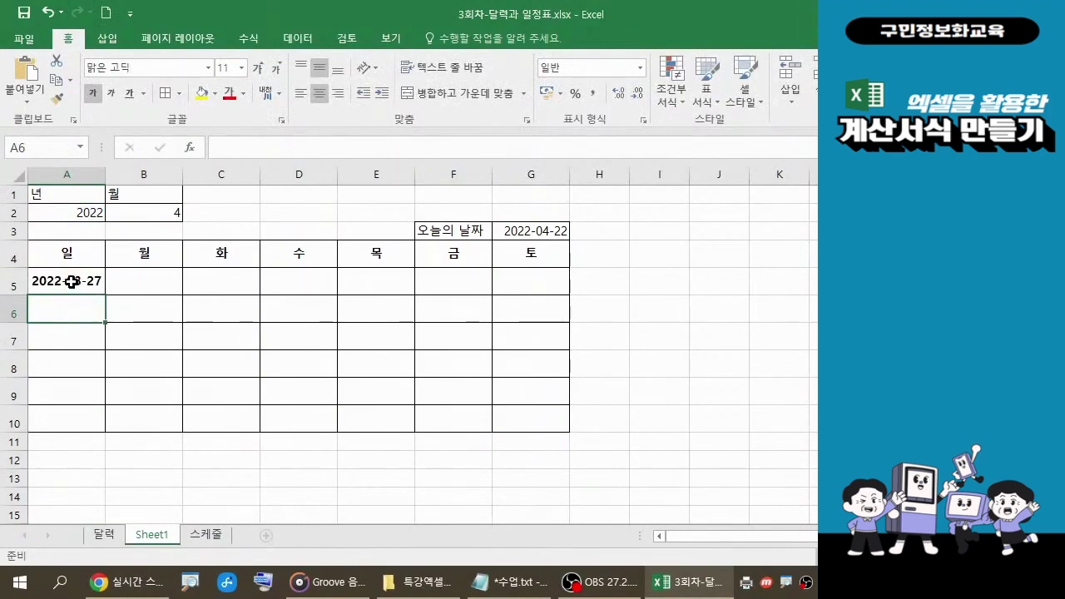
Copy the WEEKDAY part of A5's formula for the 수업.txt class notes, leaving the formula in the cell as it is.
{"action": "left_click", "coordinate": [74, 283]}
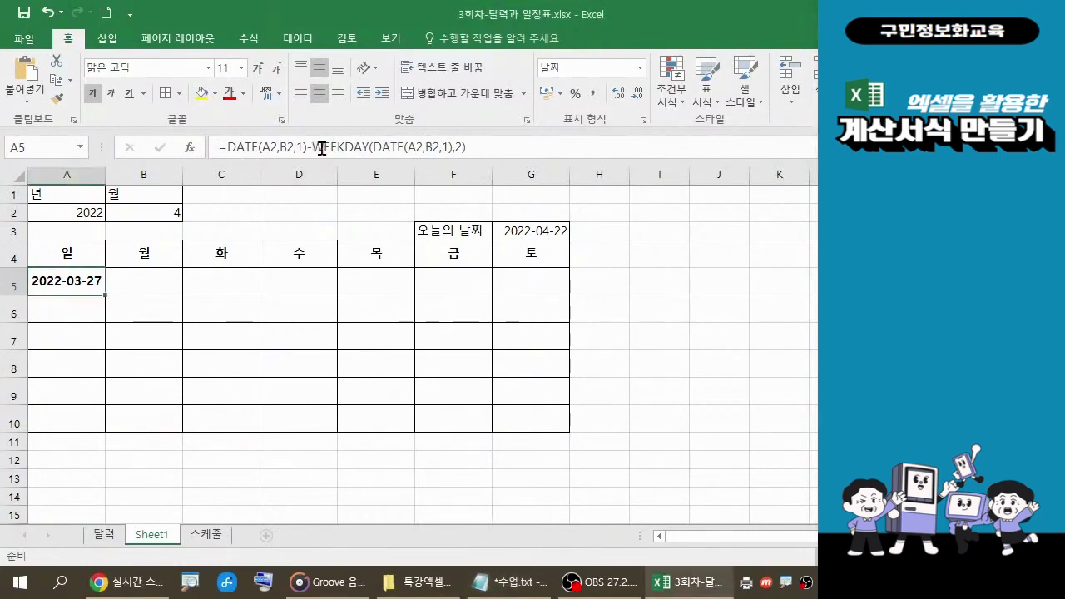
{"action": "left_click_drag", "start_coordinate": [483, 142], "coordinate": [313, 148]}
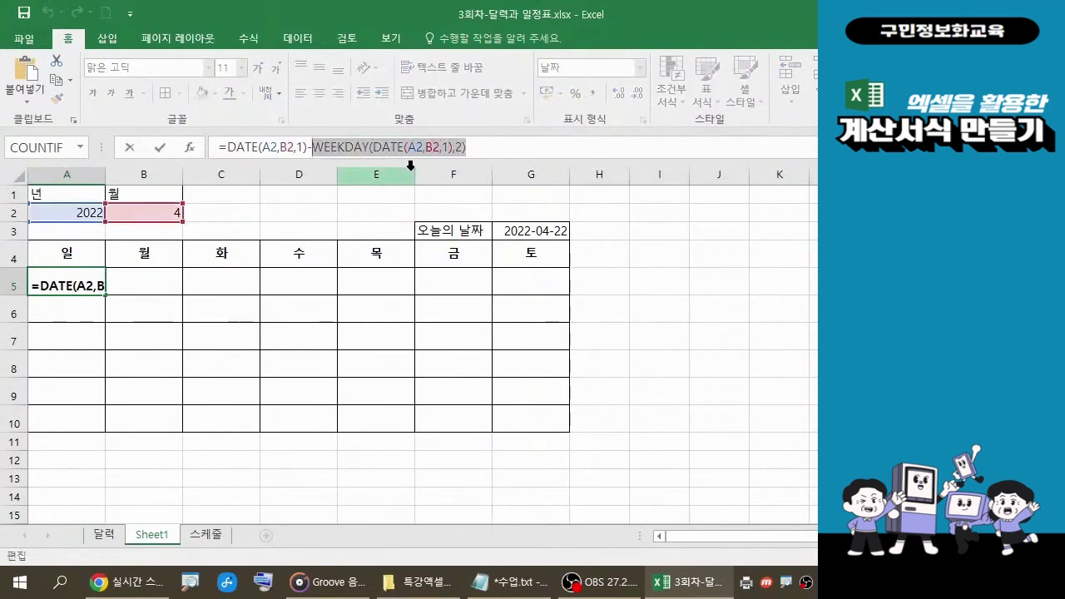
{"action": "left_click", "coordinate": [499, 585]}
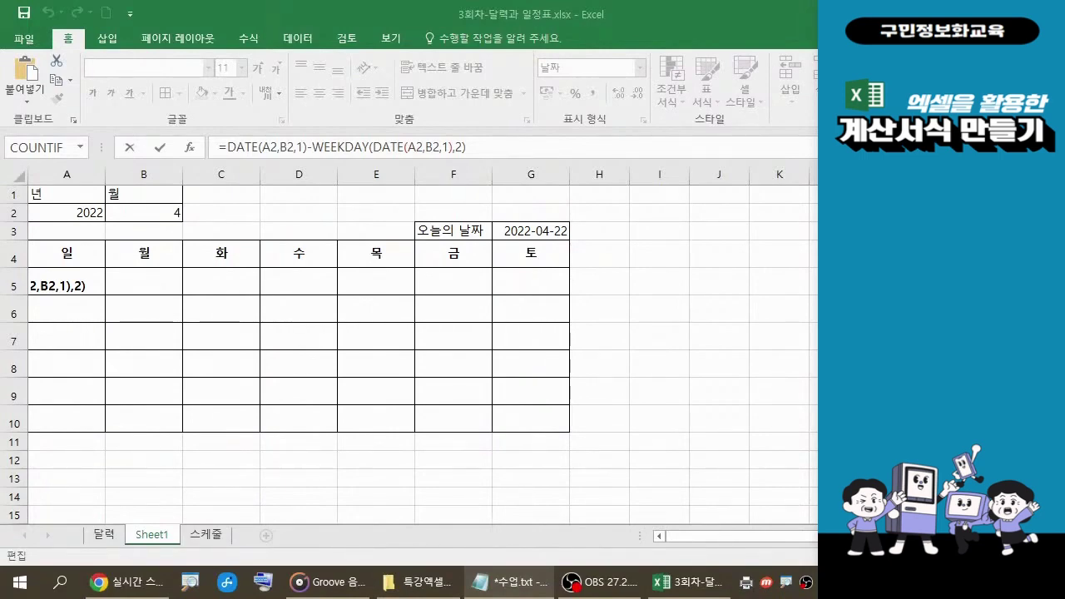
{"action": "left_click", "coordinate": [491, 143]}
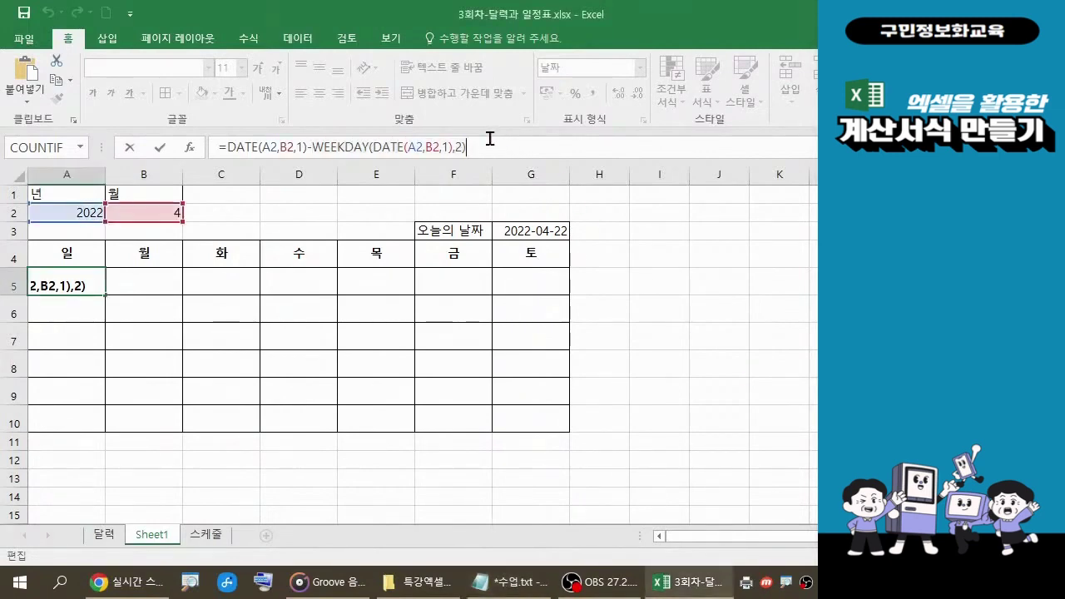
{"action": "key", "text": "Return"}
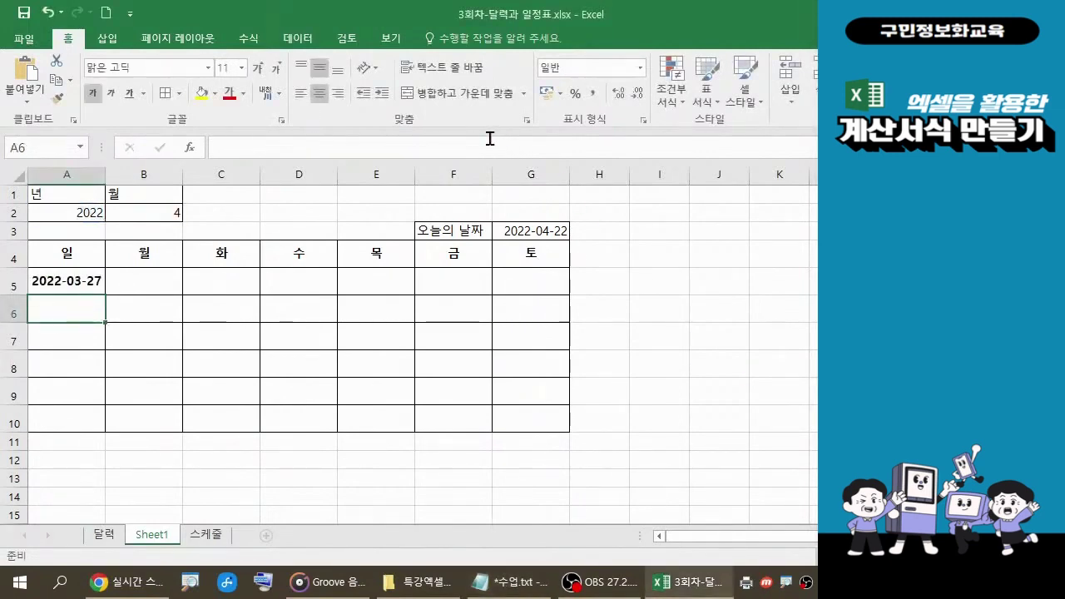
Enter =A5+1 in cell B5 and fill the formula across the first calendar week to cell G5.
{"action": "left_click", "coordinate": [89, 286]}
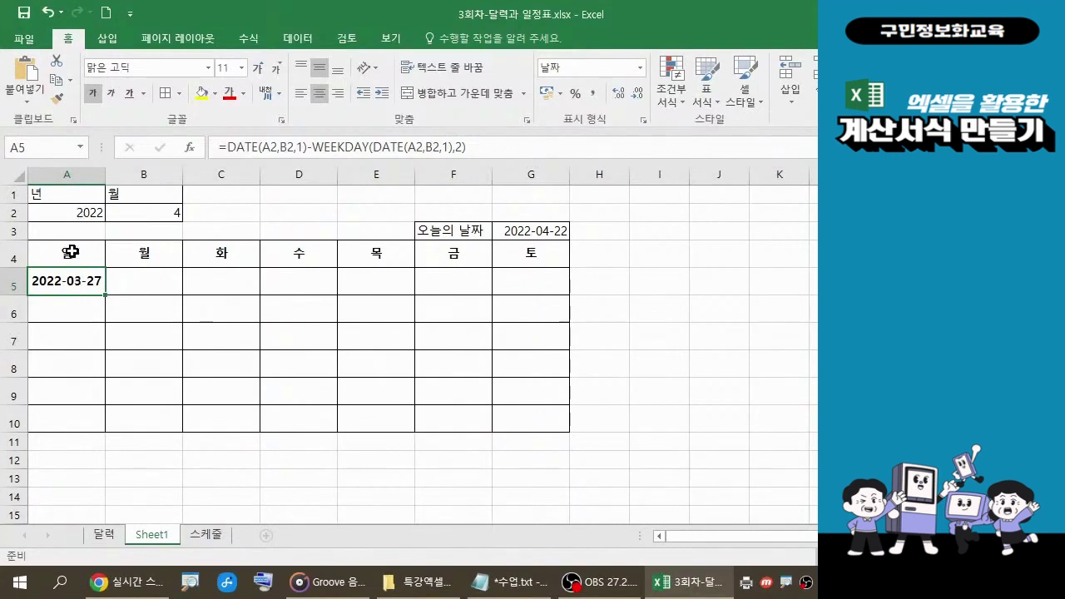
{"action": "left_click", "coordinate": [147, 286]}
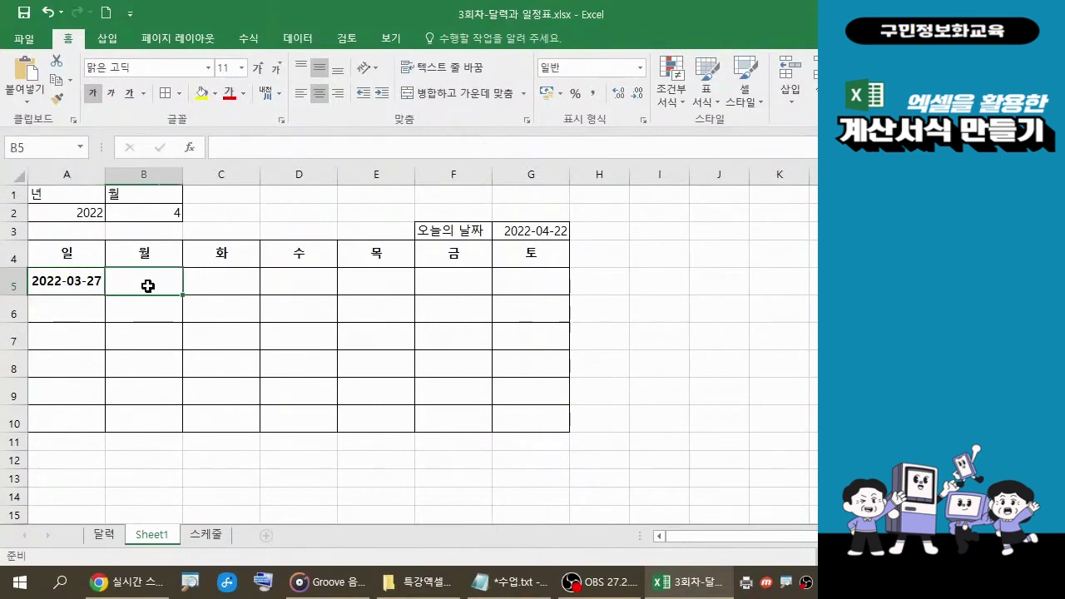
{"action": "type", "text": "="}
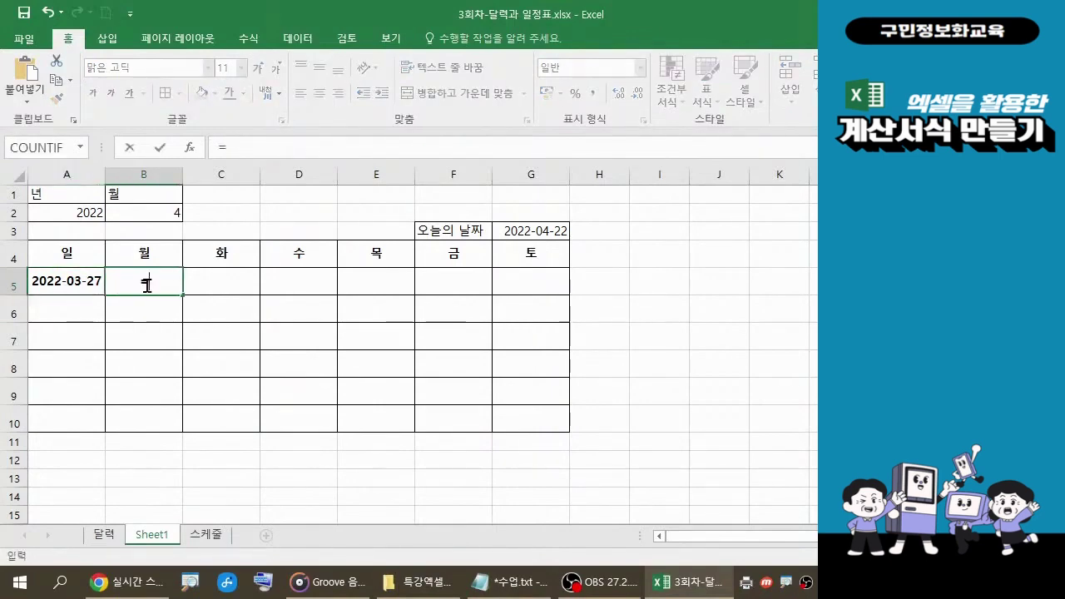
{"action": "left_click", "coordinate": [67, 282]}
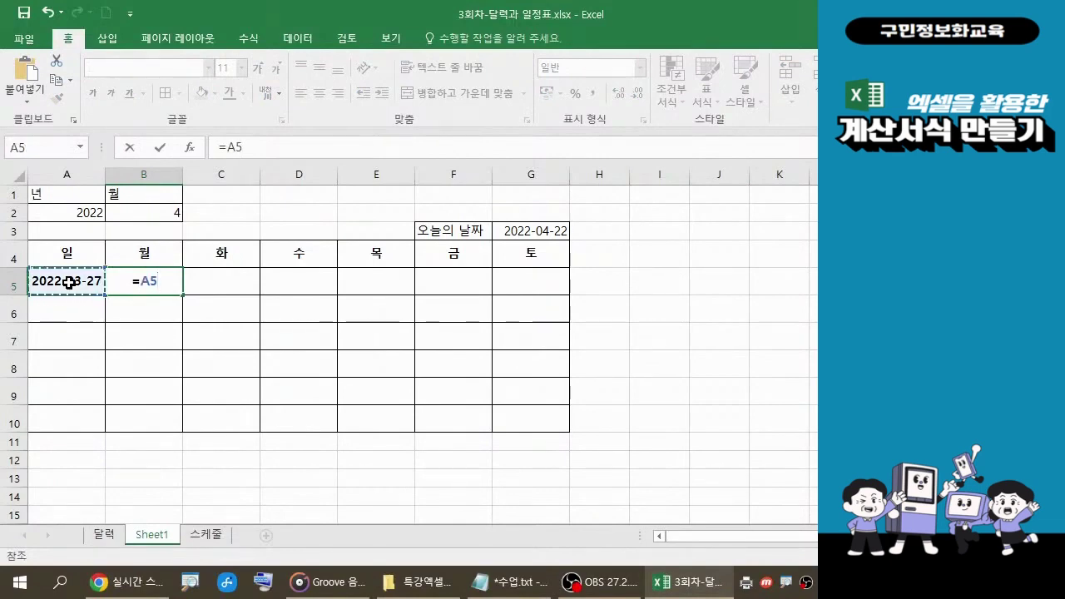
{"action": "type", "text": "+1"}
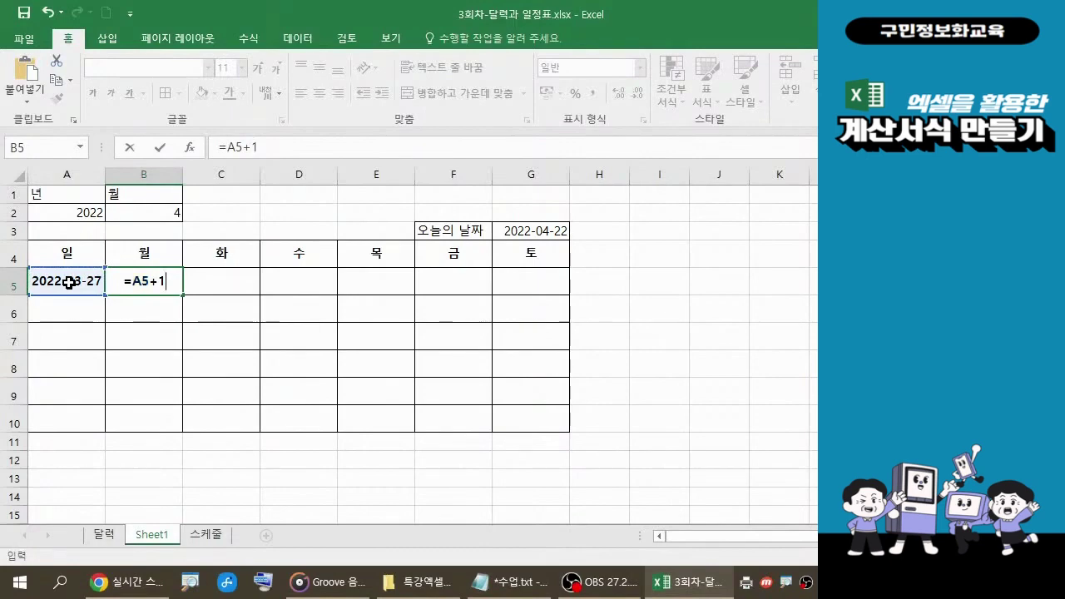
{"action": "key", "text": "Return"}
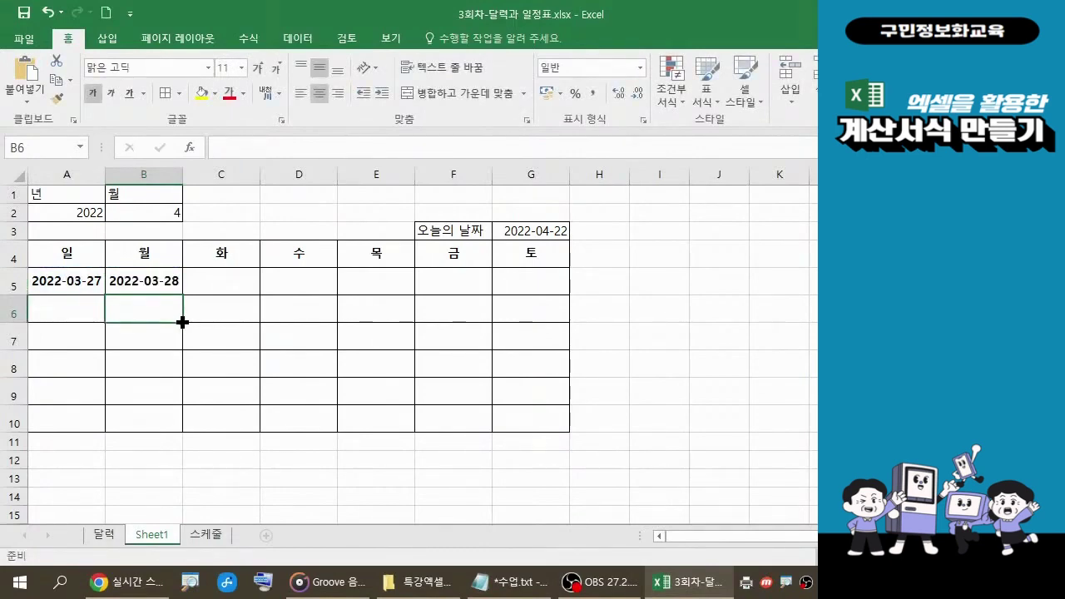
{"action": "left_click", "coordinate": [159, 285]}
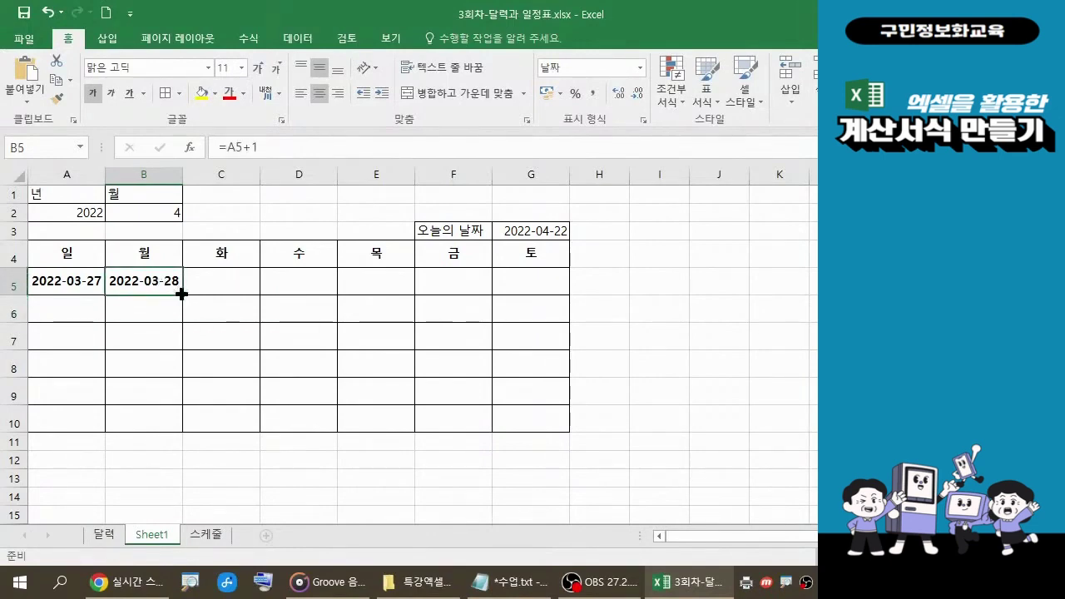
{"action": "left_click_drag", "start_coordinate": [181, 293], "coordinate": [538, 304]}
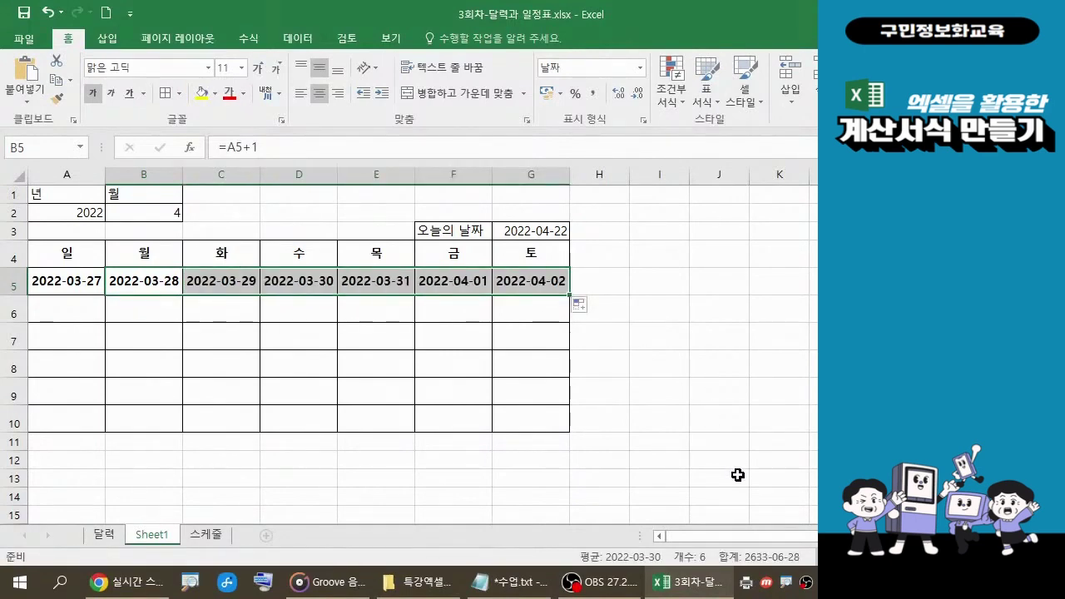
Enter the formula =A5+7 in cell A6 to start the second calendar week.
{"action": "left_click", "coordinate": [77, 314]}
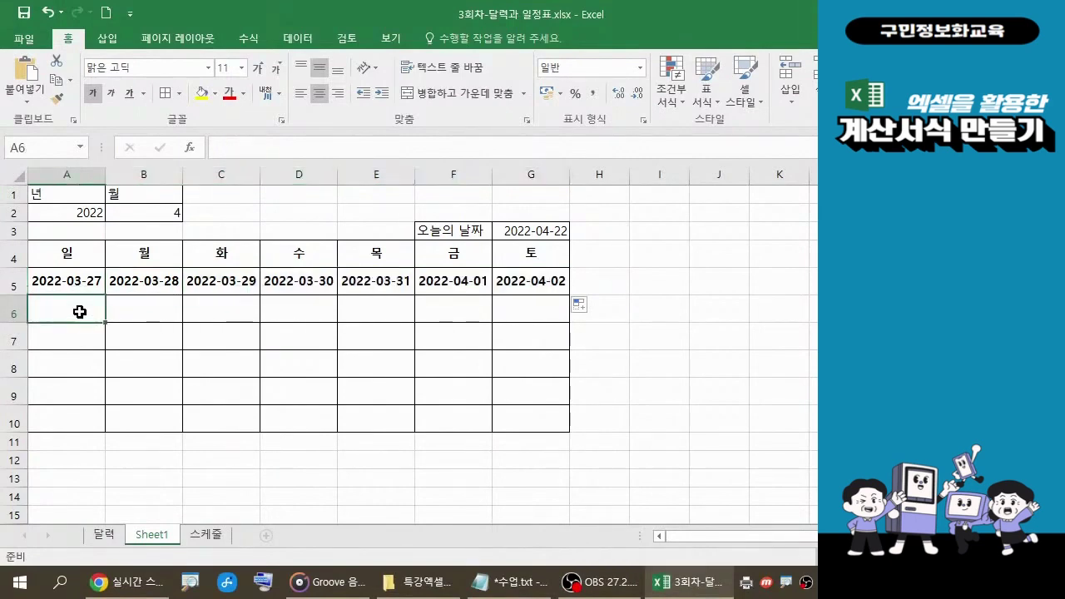
{"action": "type", "text": "="}
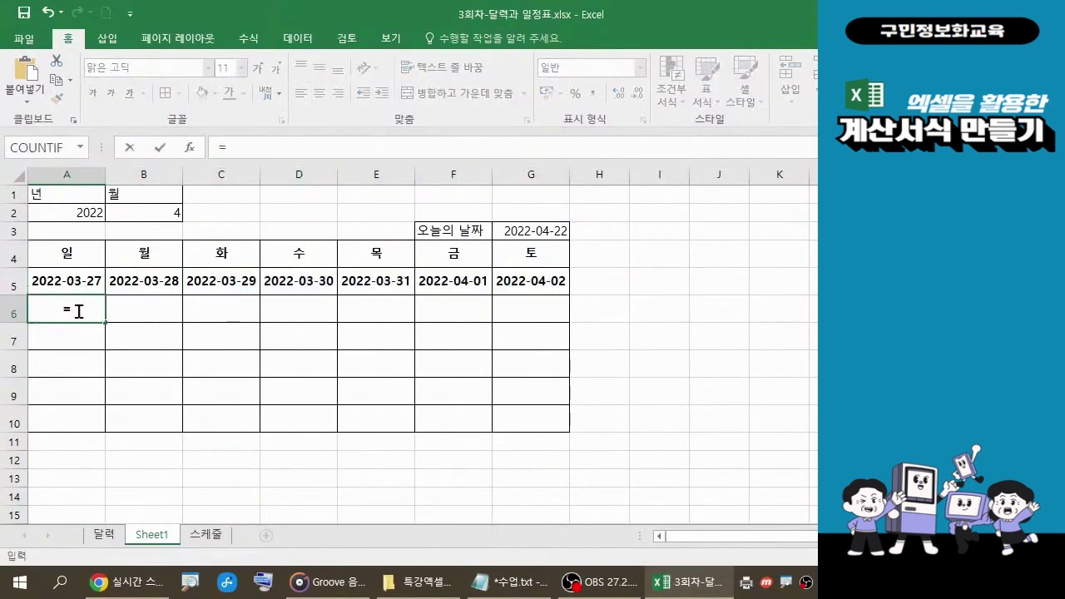
{"action": "left_click", "coordinate": [72, 281]}
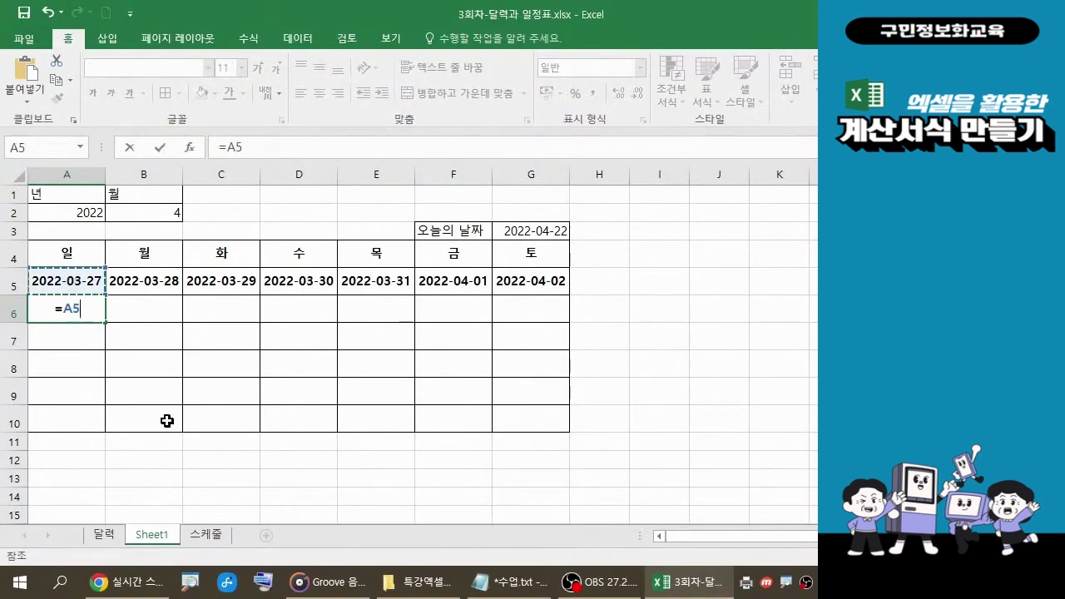
{"action": "type", "text": "+7"}
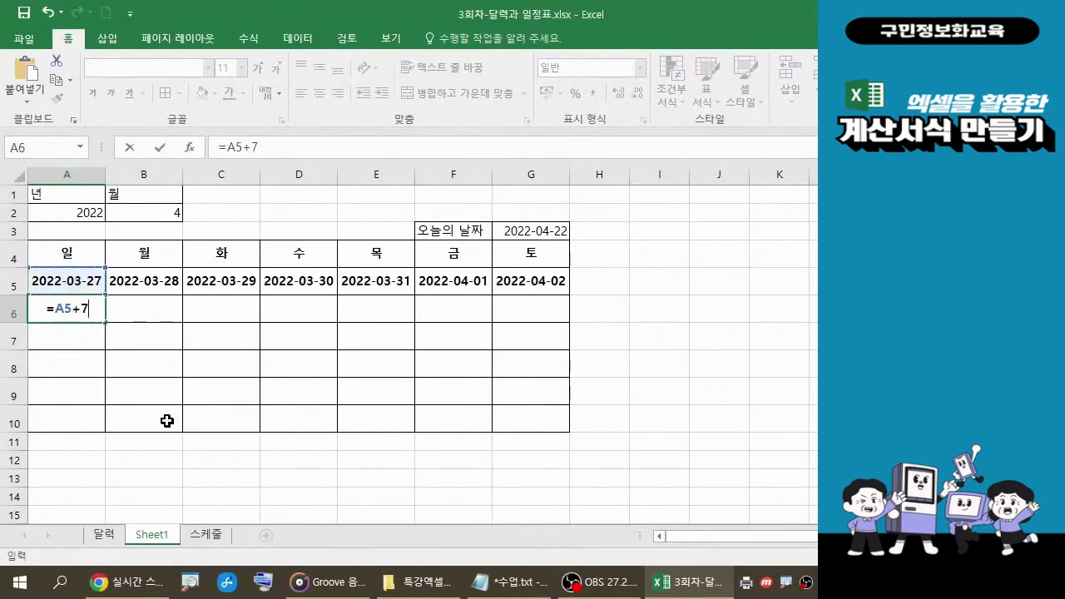
{"action": "key", "text": "Return"}
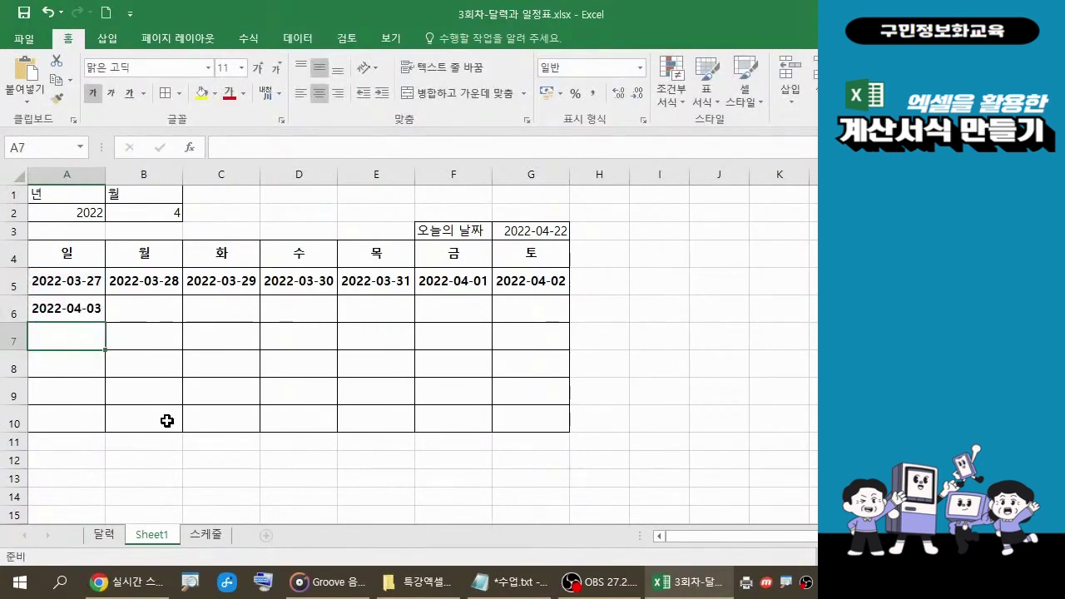
Fill A6's formula across to G6 and copy that row down through row 10 to complete the calendar dates.
{"action": "left_click", "coordinate": [88, 310]}
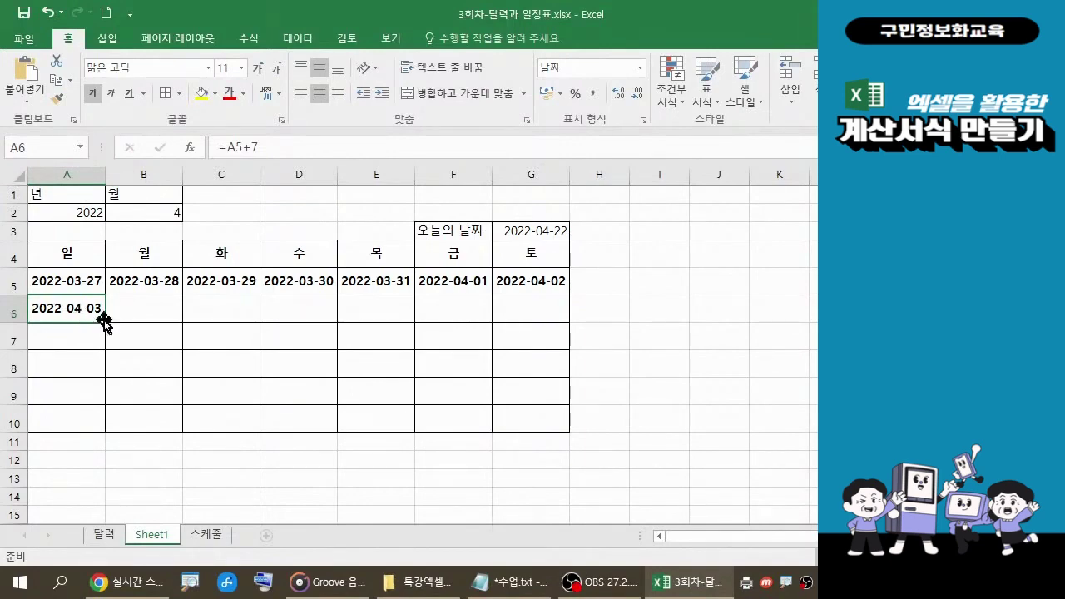
{"action": "left_click_drag", "start_coordinate": [105, 321], "coordinate": [552, 324]}
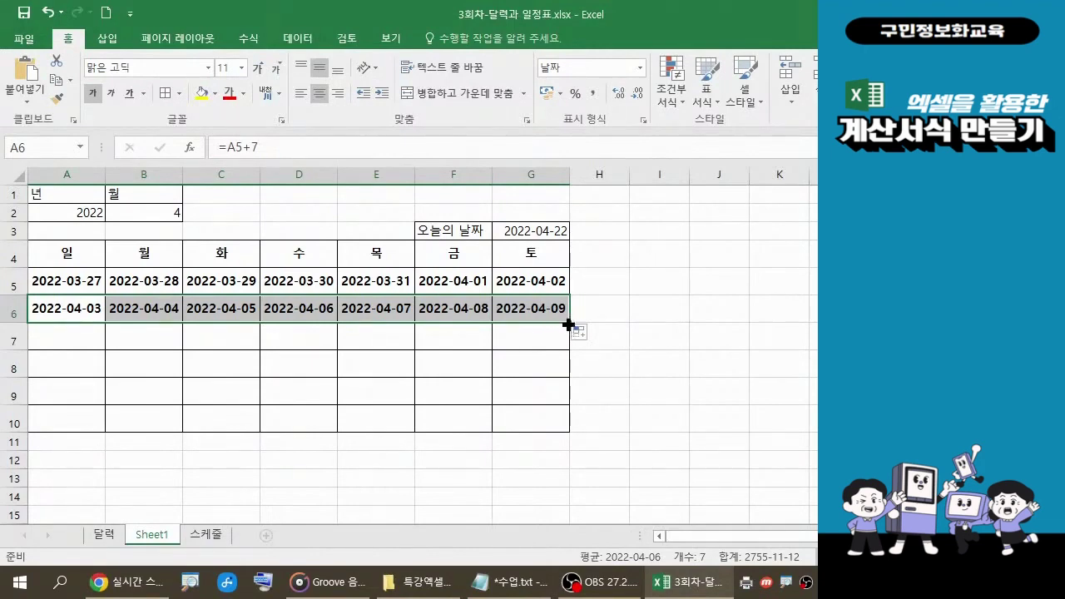
{"action": "left_click_drag", "start_coordinate": [569, 326], "coordinate": [556, 421]}
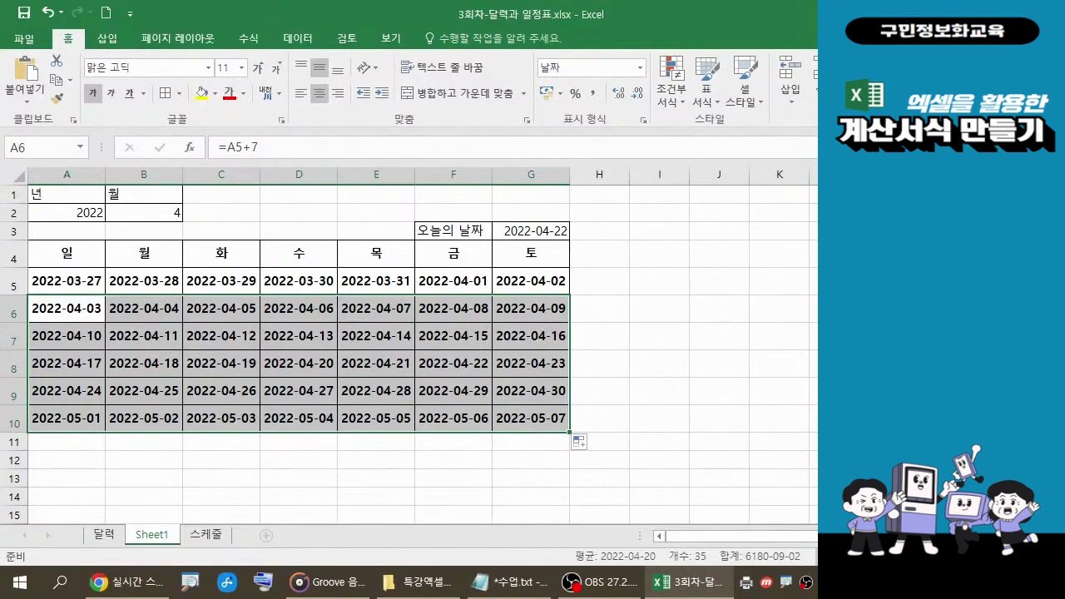
{"action": "mouse_move", "coordinate": [21, 264]}
{"action": "left_mouse_down"}
{"action": "mouse_move", "coordinate": [103, 300]}
{"action": "mouse_move", "coordinate": [155, 248]}
{"action": "mouse_move", "coordinate": [278, 193]}
{"action": "mouse_move", "coordinate": [298, 223]}
{"action": "mouse_move", "coordinate": [277, 195]}
{"action": "mouse_move", "coordinate": [277, 223]}
{"action": "left_mouse_up"}
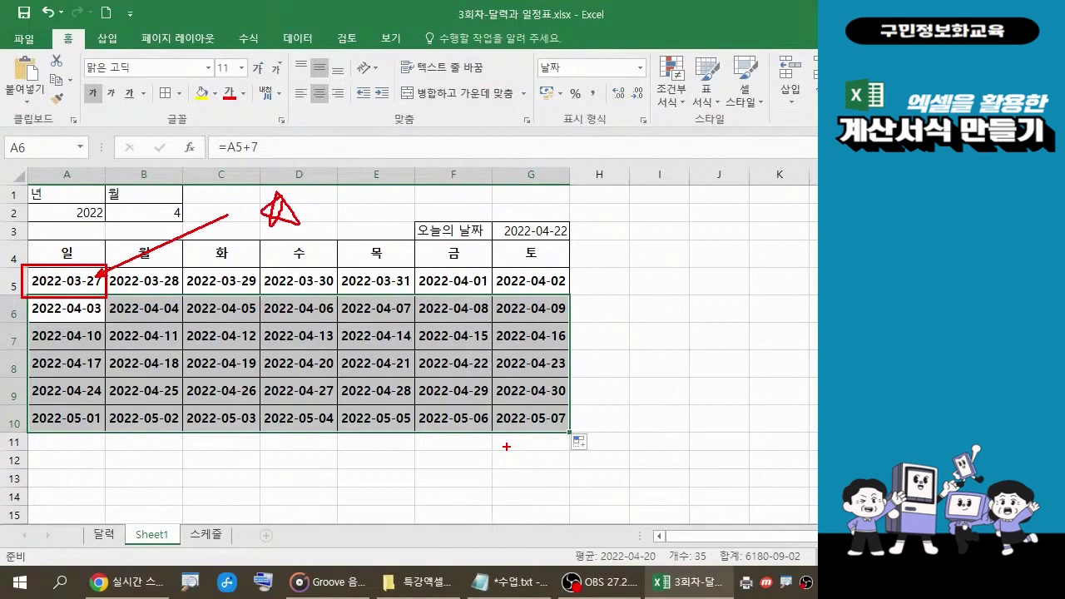
{"action": "key", "text": "Escape"}
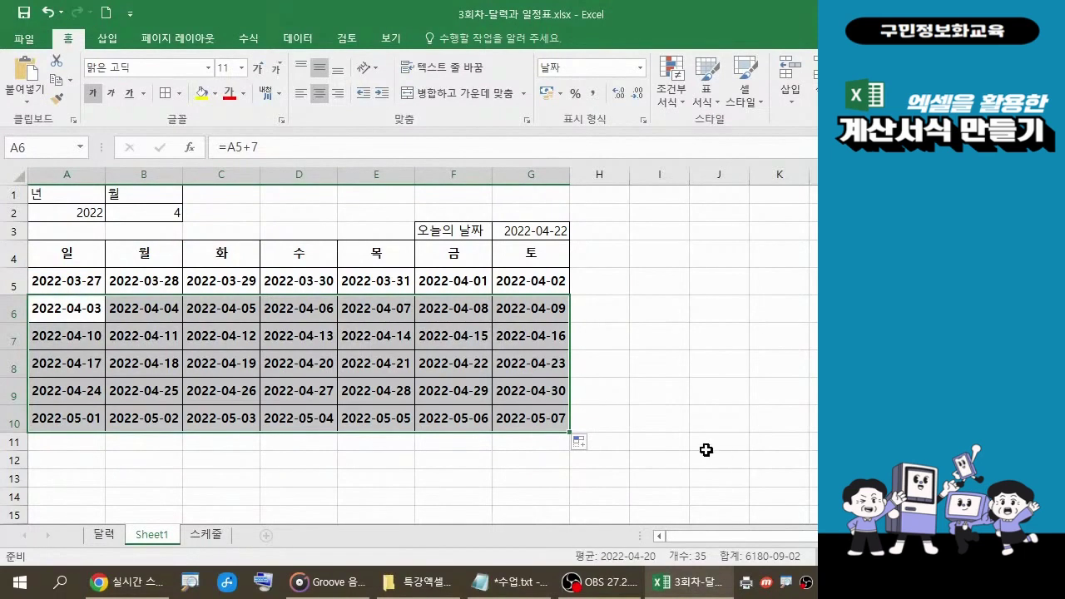
Select the calendar dates A5:G10 and open their cell number format in the custom (사용자 지정) category.
{"action": "left_click", "coordinate": [83, 283]}
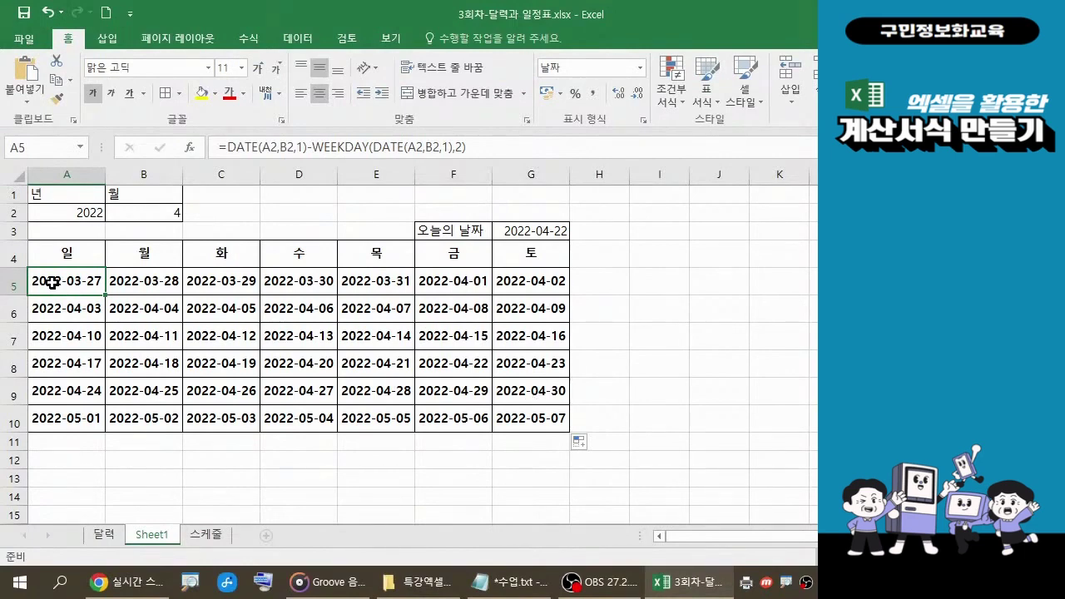
{"action": "left_click_drag", "start_coordinate": [52, 283], "coordinate": [520, 410]}
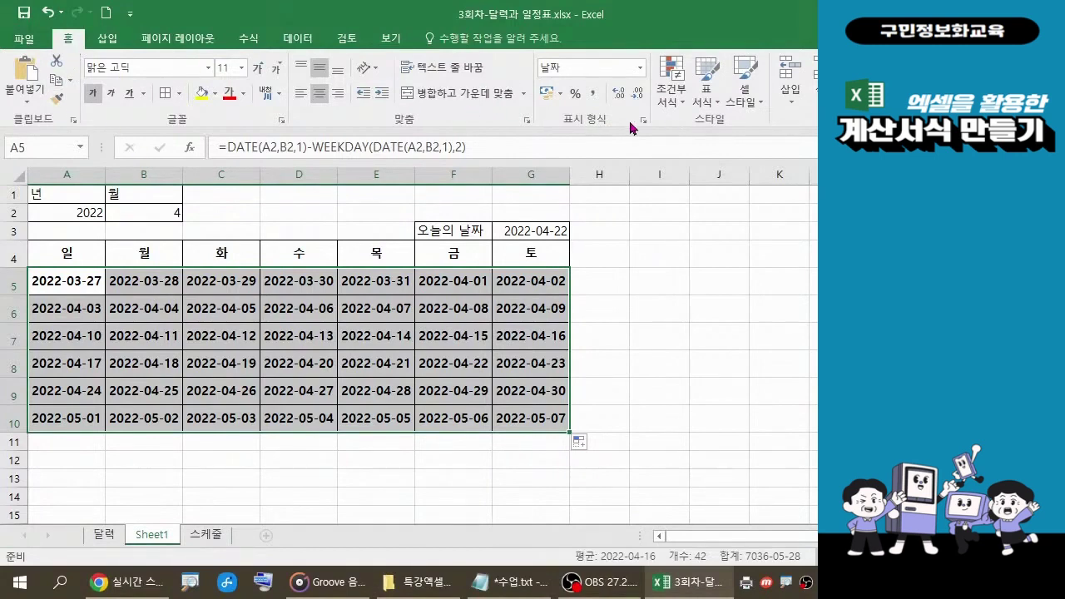
{"action": "key", "text": "ctrl"}
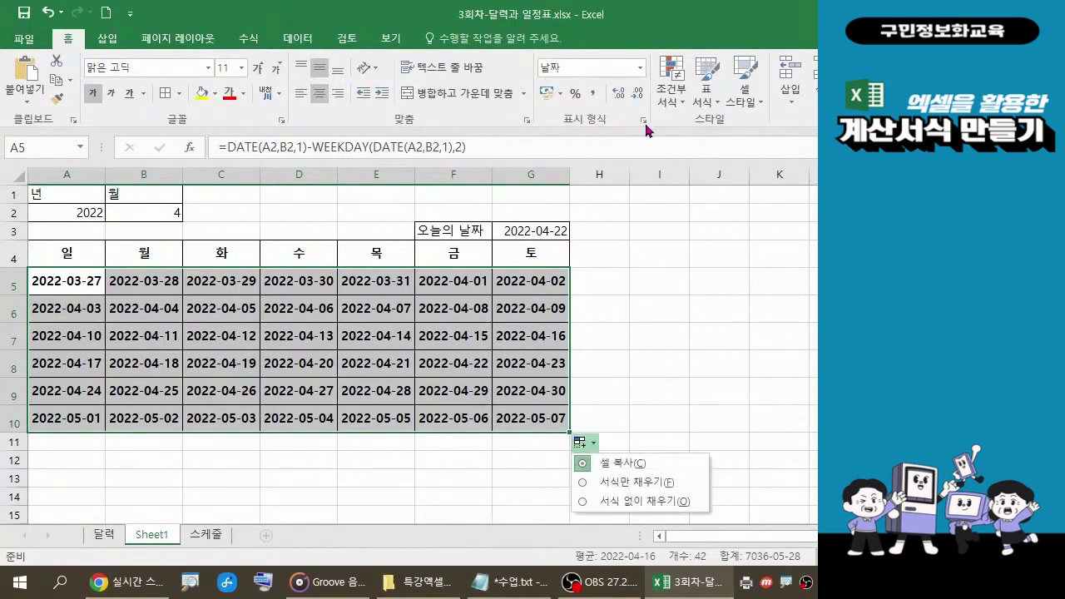
{"action": "key", "text": "ctrl"}
{"action": "key", "text": "ctrl"}
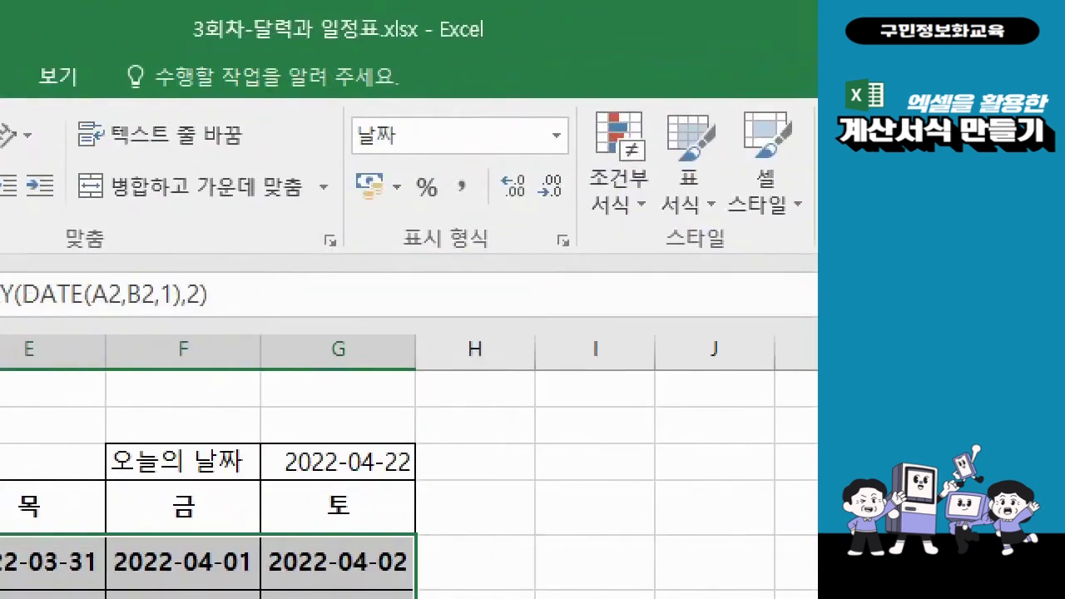
{"action": "mouse_move", "coordinate": [574, 222]}
{"action": "left_mouse_down"}
{"action": "mouse_move", "coordinate": [596, 230]}
{"action": "mouse_move", "coordinate": [620, 274]}
{"action": "mouse_move", "coordinate": [543, 304]}
{"action": "left_mouse_up"}
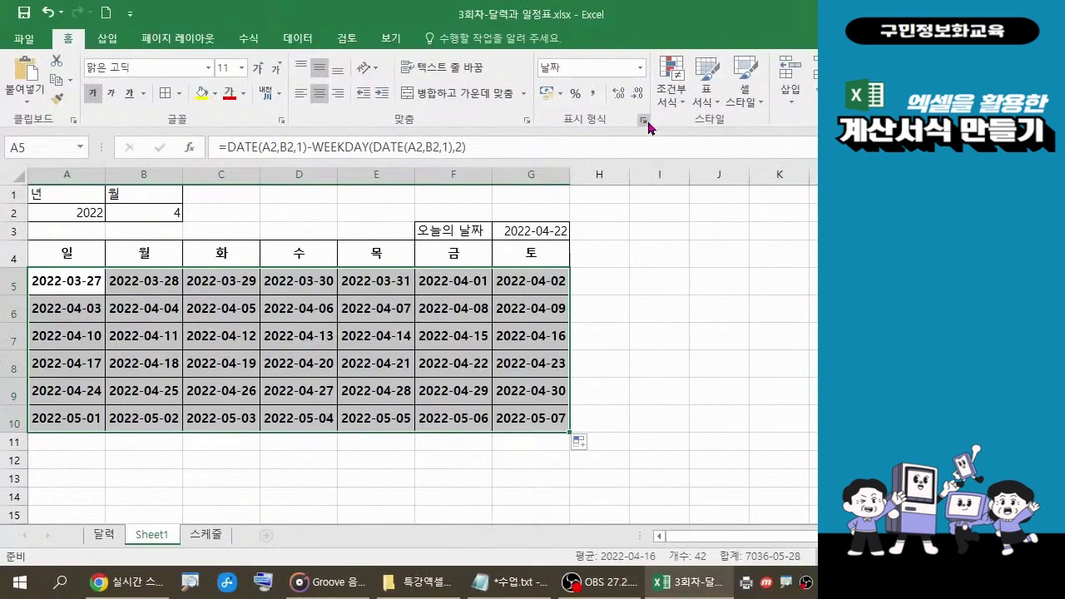
{"action": "left_click", "coordinate": [644, 121]}
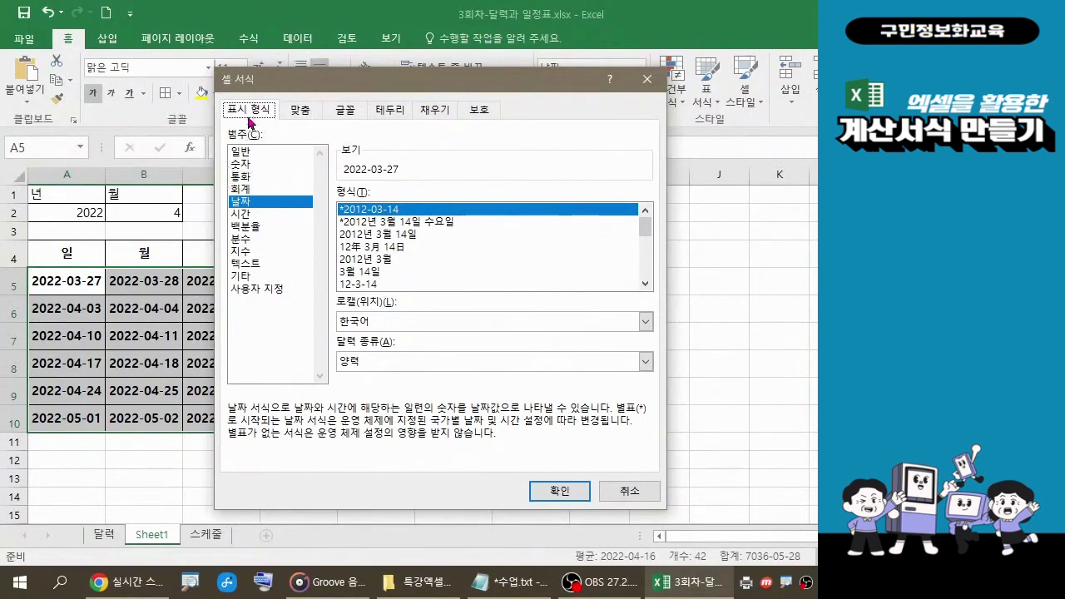
{"action": "left_click", "coordinate": [255, 291]}
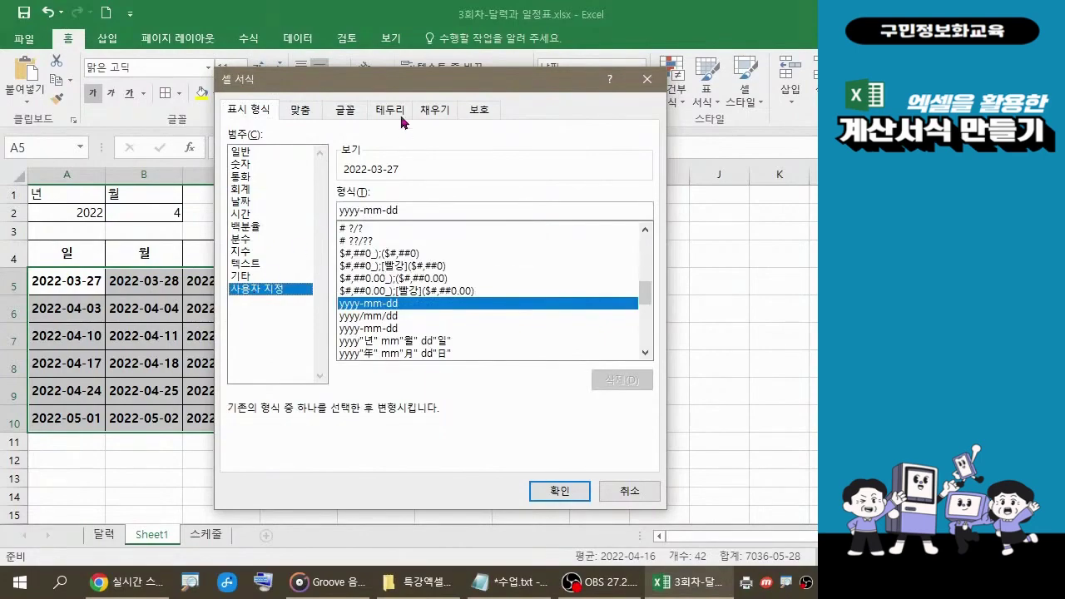
{"action": "left_click_drag", "start_coordinate": [415, 79], "coordinate": [616, 85]}
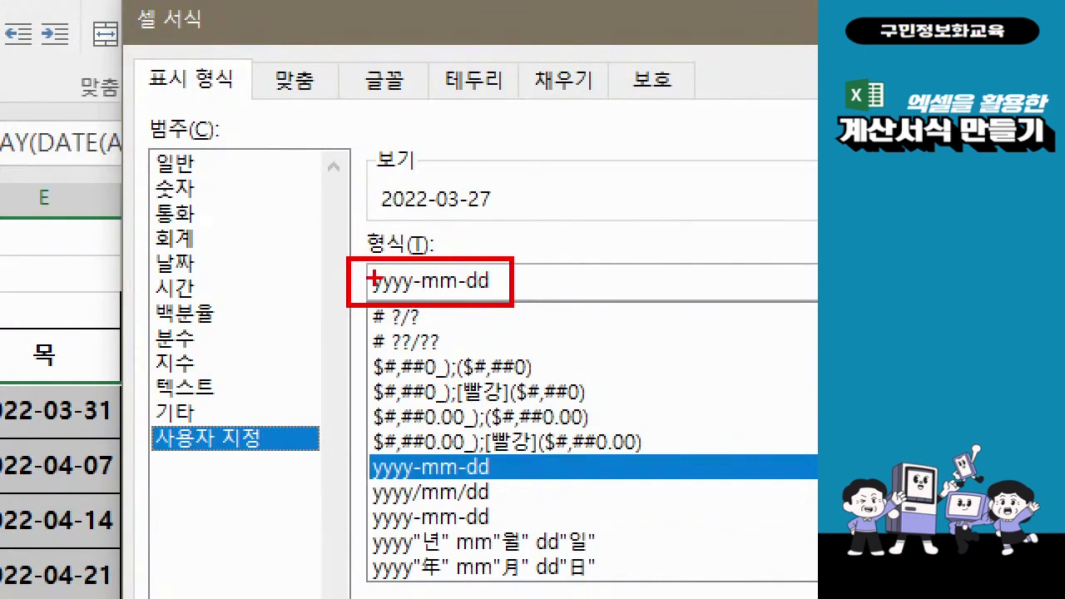
{"action": "mouse_move", "coordinate": [369, 278]}
{"action": "left_mouse_down"}
{"action": "mouse_move", "coordinate": [481, 277]}
{"action": "mouse_move", "coordinate": [361, 282]}
{"action": "left_mouse_up"}
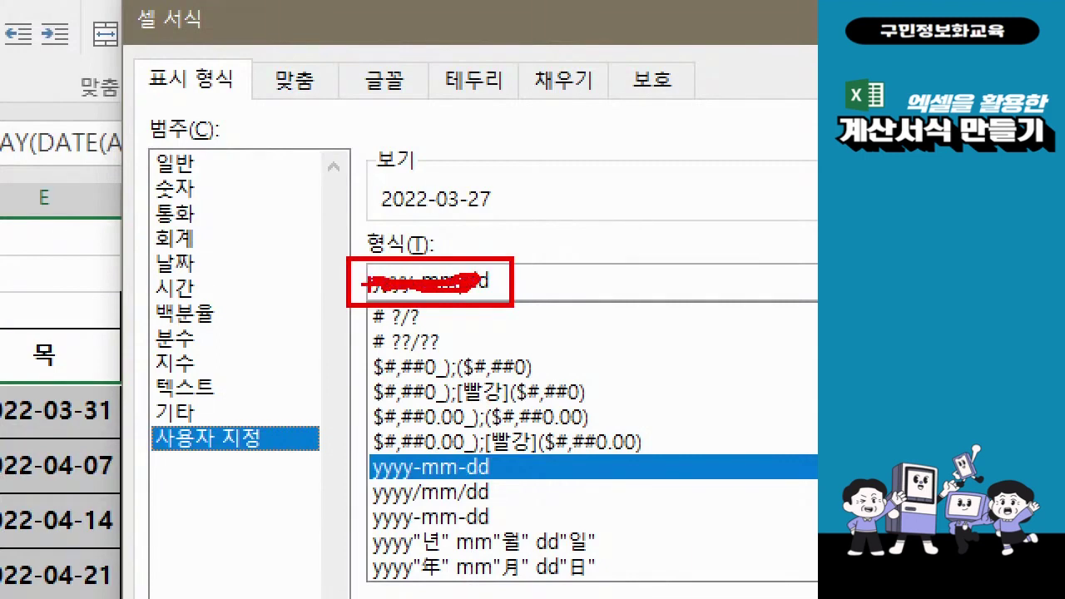
{"action": "key", "text": "Escape"}
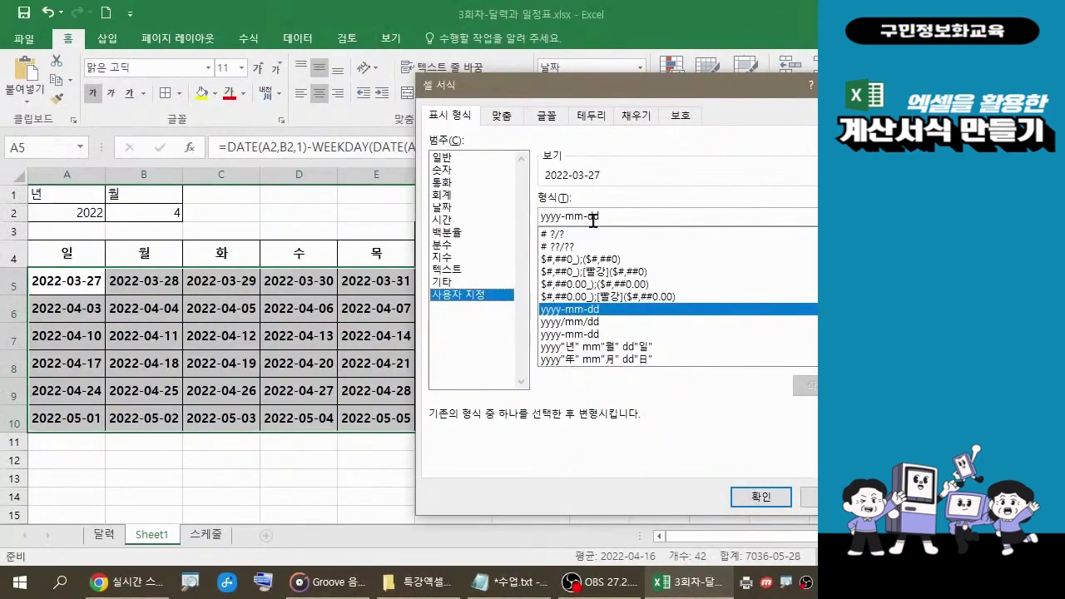
Reduce the custom format code to d and apply it so the calendar cells show only the day.
{"action": "key", "text": "BackSpace"}
{"action": "key", "text": "BackSpace"}
{"action": "key", "text": "BackSpace"}
{"action": "key", "text": "BackSpace"}
{"action": "key", "text": "BackSpace"}
{"action": "key", "text": "BackSpace"}
{"action": "key", "text": "BackSpace"}
{"action": "key", "text": "BackSpace"}
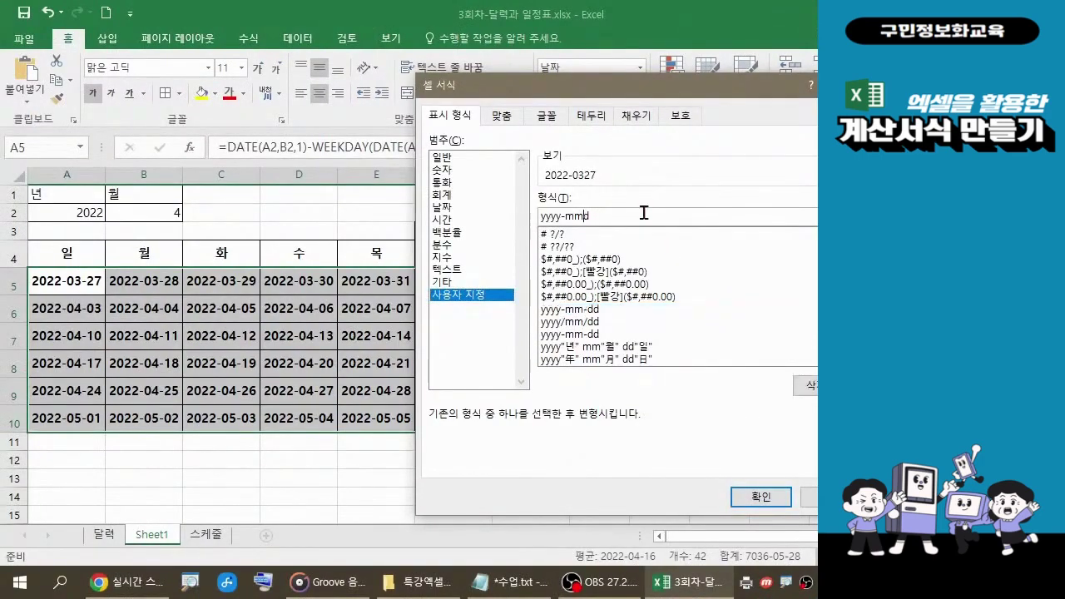
{"action": "key", "text": "BackSpace"}
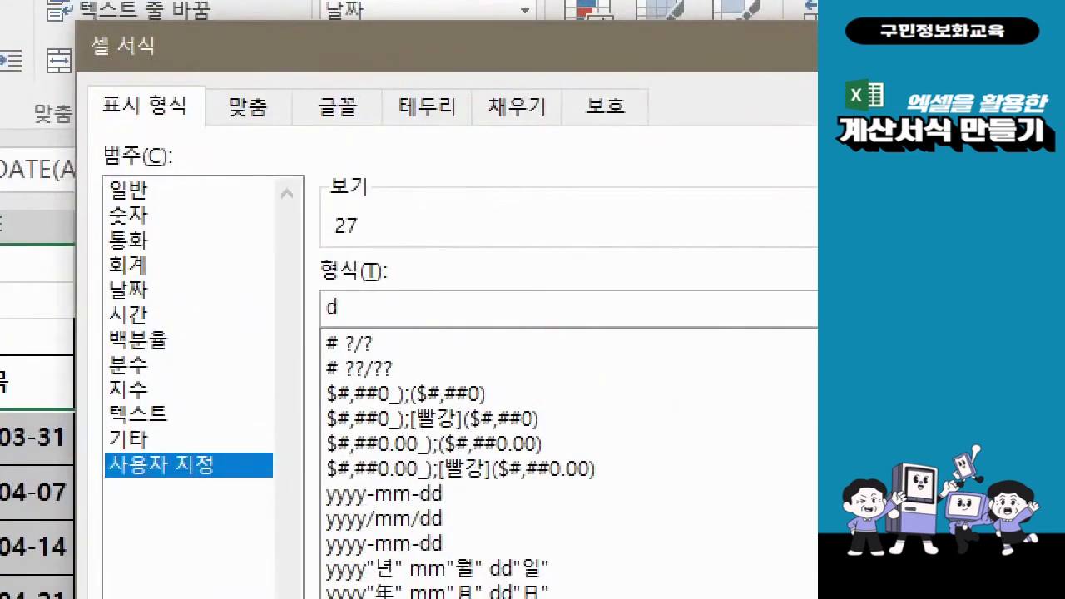
{"action": "left_click", "coordinate": [533, 299]}
{"action": "left_click_drag", "start_coordinate": [294, 282], "coordinate": [361, 325]}
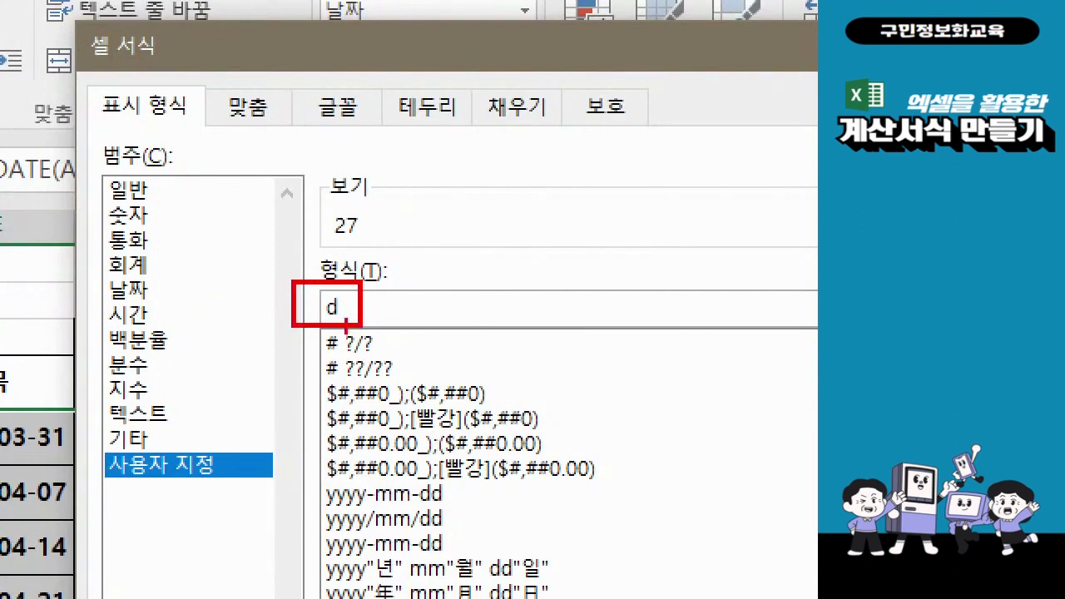
{"action": "mouse_move", "coordinate": [385, 225]}
{"action": "left_mouse_down"}
{"action": "mouse_move", "coordinate": [368, 252]}
{"action": "mouse_move", "coordinate": [285, 213]}
{"action": "mouse_move", "coordinate": [366, 184]}
{"action": "mouse_move", "coordinate": [394, 235]}
{"action": "mouse_move", "coordinate": [381, 248]}
{"action": "left_mouse_up"}
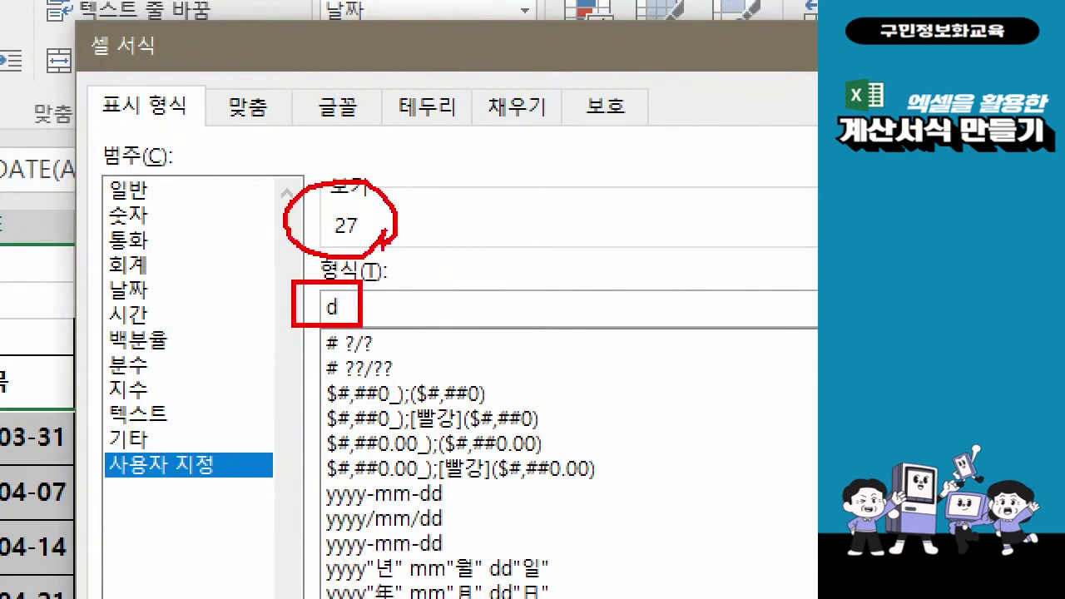
{"action": "key", "text": "Escape"}
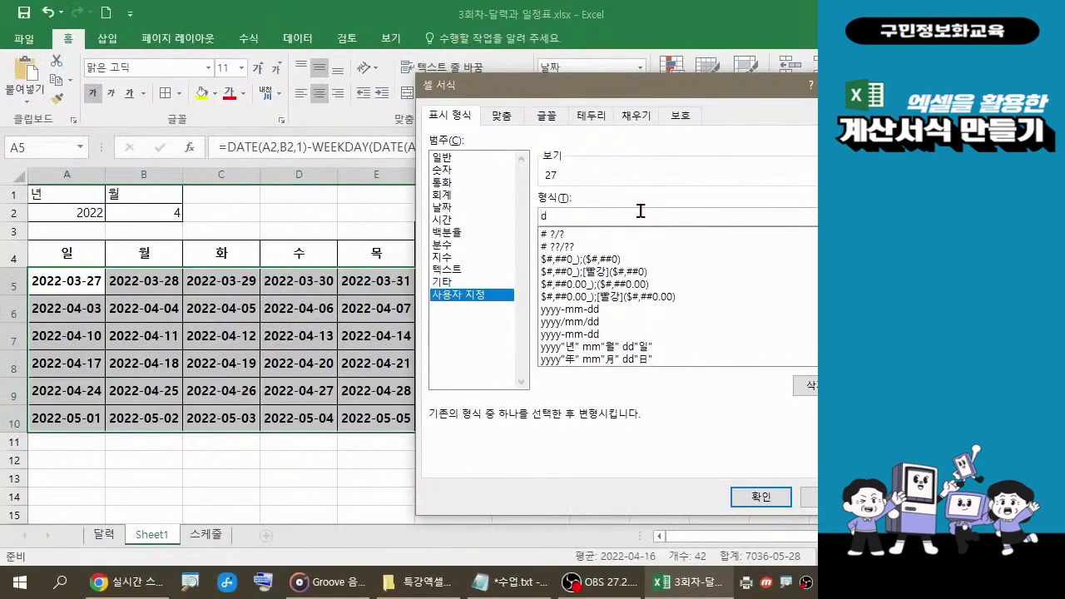
{"action": "left_click", "coordinate": [599, 214]}
{"action": "key", "text": "ctrl"}
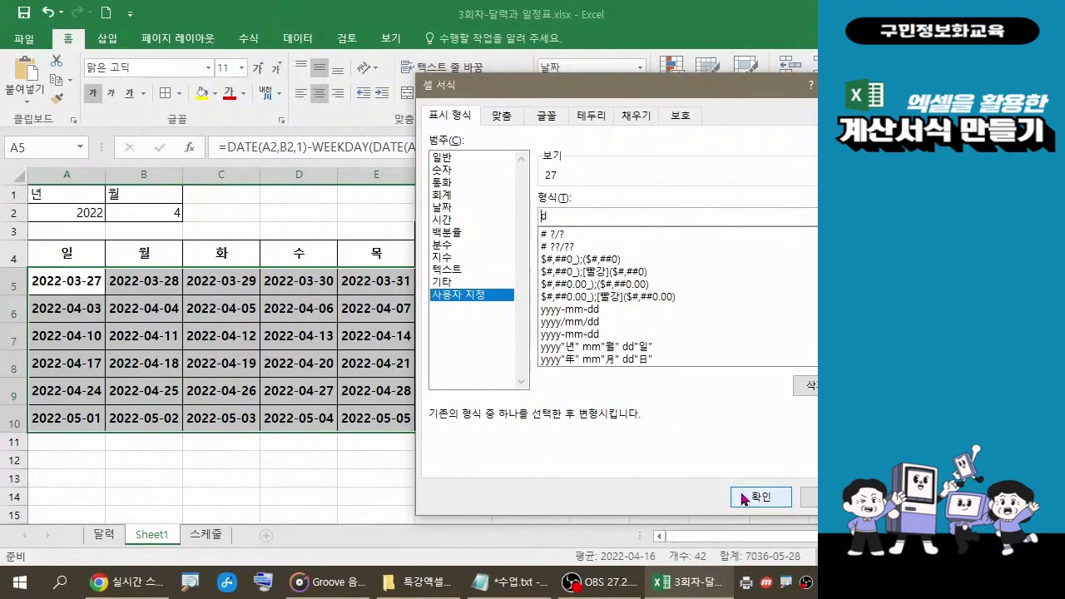
{"action": "key", "text": "ctrl"}
{"action": "key", "text": "ctrl"}
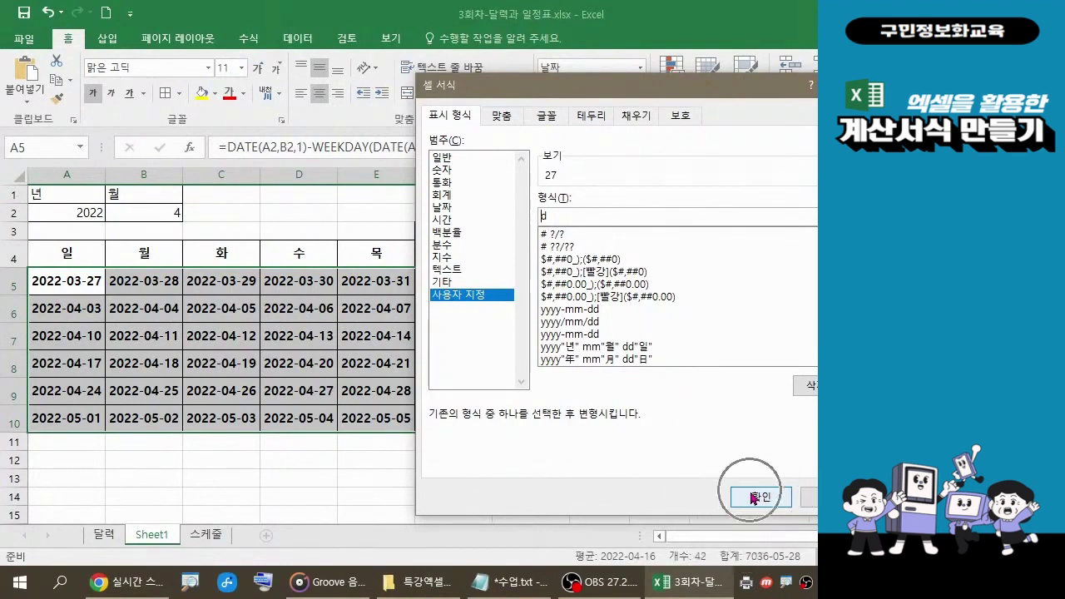
{"action": "left_click", "coordinate": [754, 497]}
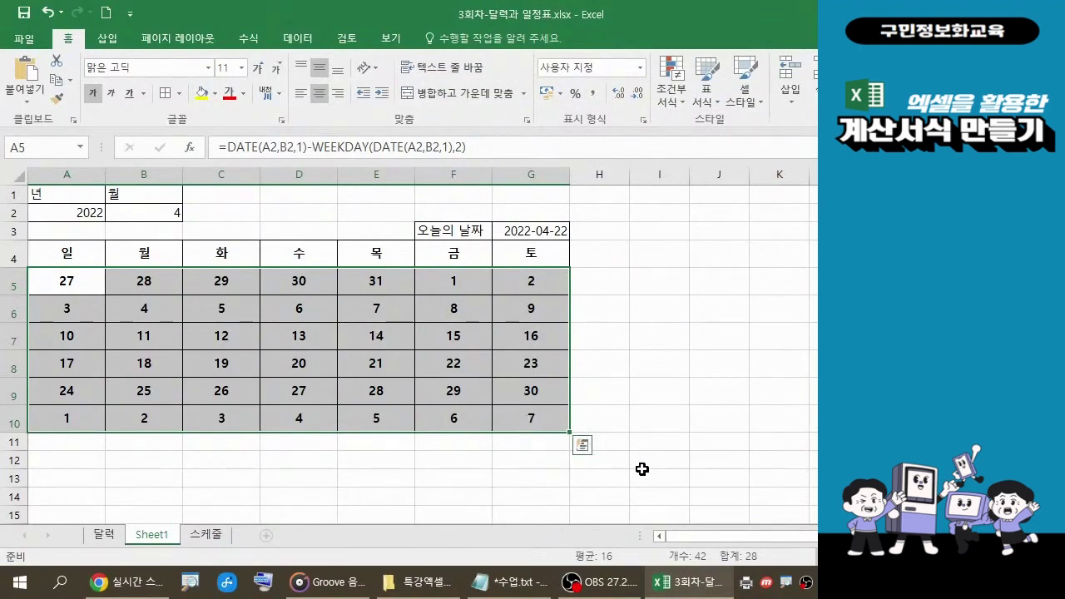
{"action": "left_click", "coordinate": [641, 462]}
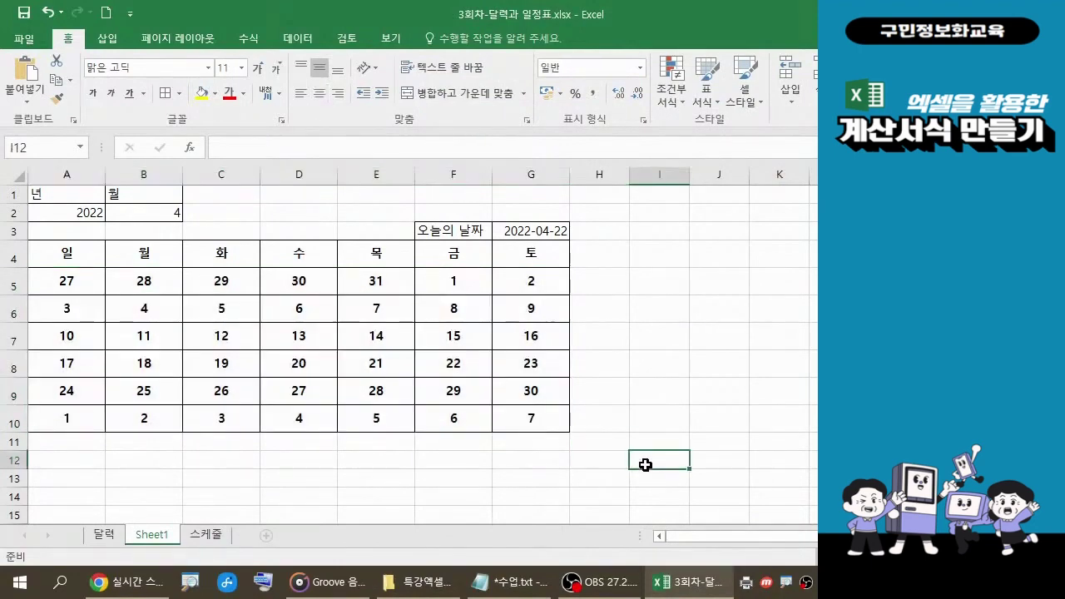
{"action": "left_click", "coordinate": [523, 595]}
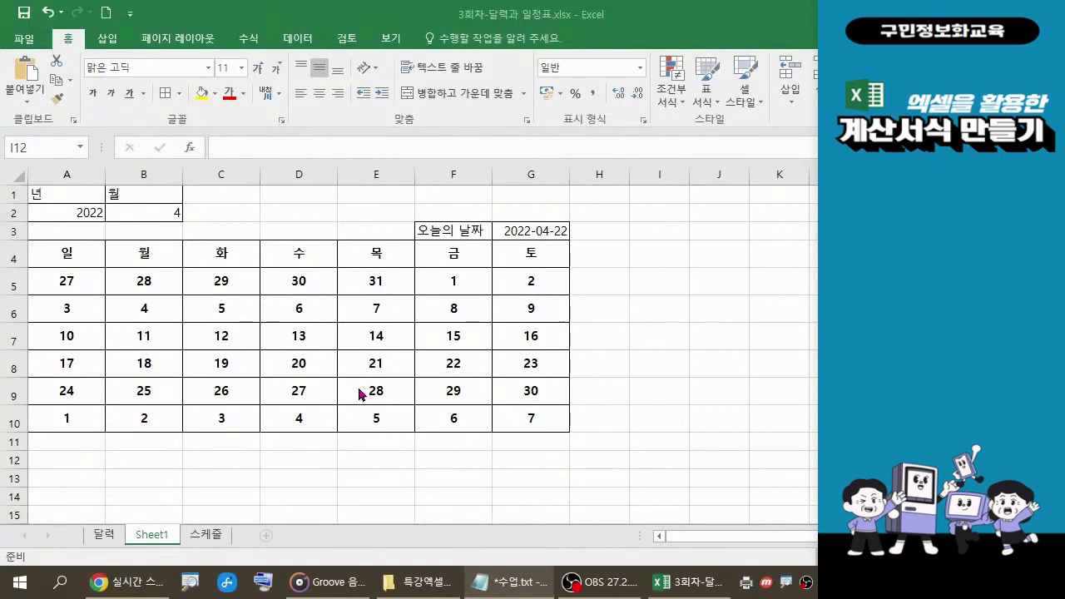
{"action": "left_click", "coordinate": [622, 370]}
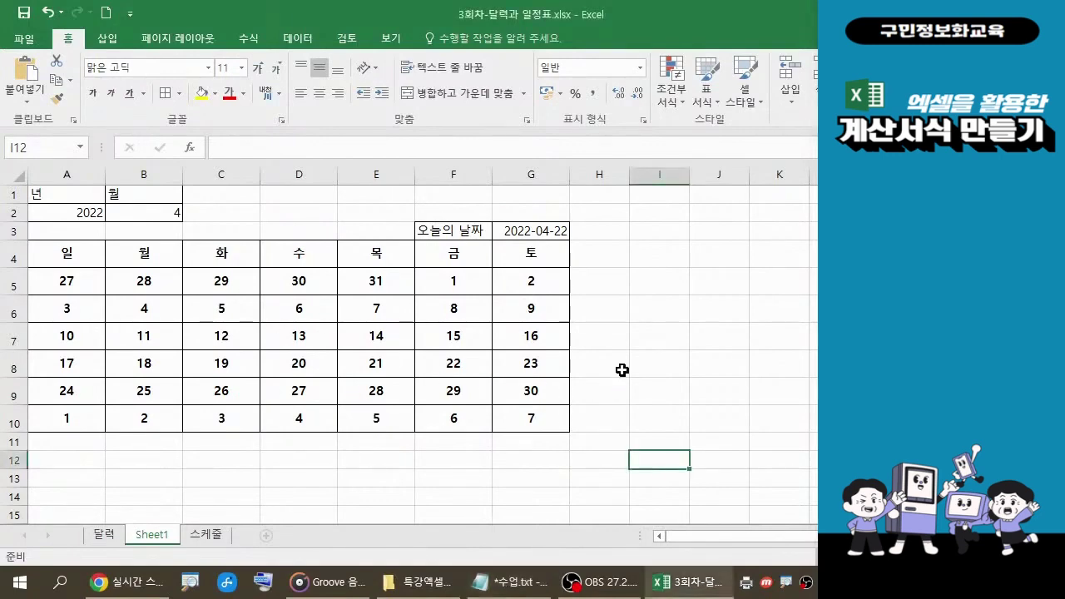
{"action": "left_click", "coordinate": [525, 588]}
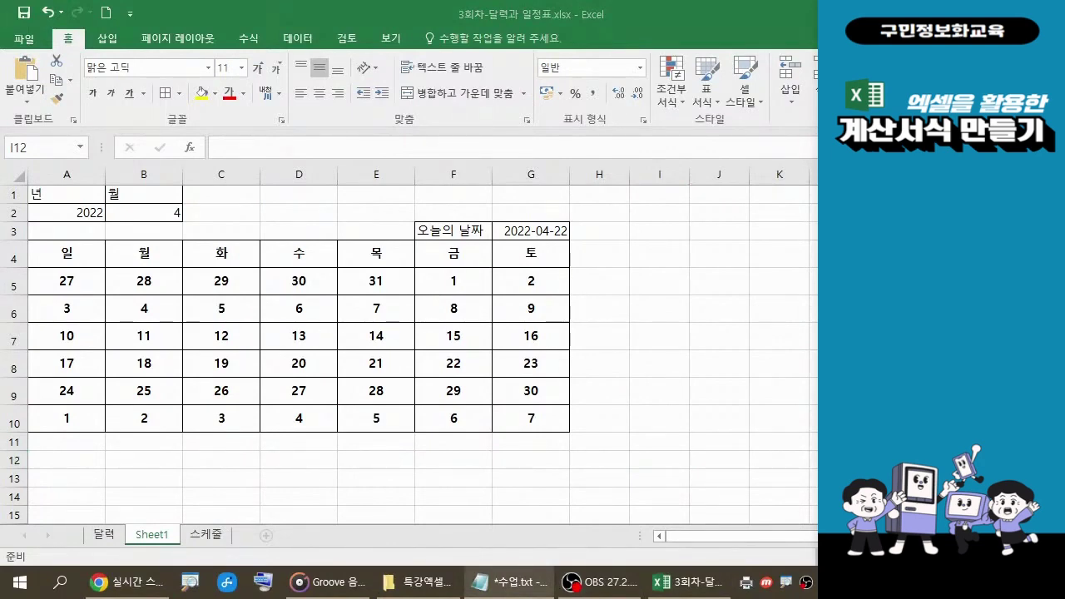
{"action": "left_click", "coordinate": [653, 444]}
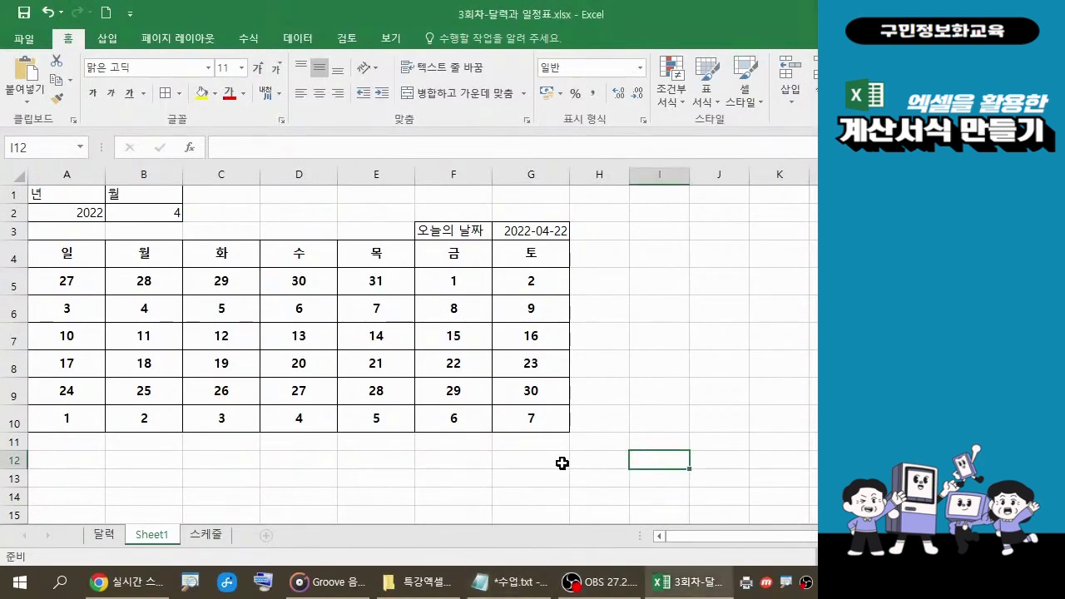
Save the 3회차-달력과 일정표.xlsx workbook.
{"action": "left_click", "coordinate": [29, 17]}
{"action": "left_click", "coordinate": [29, 16]}
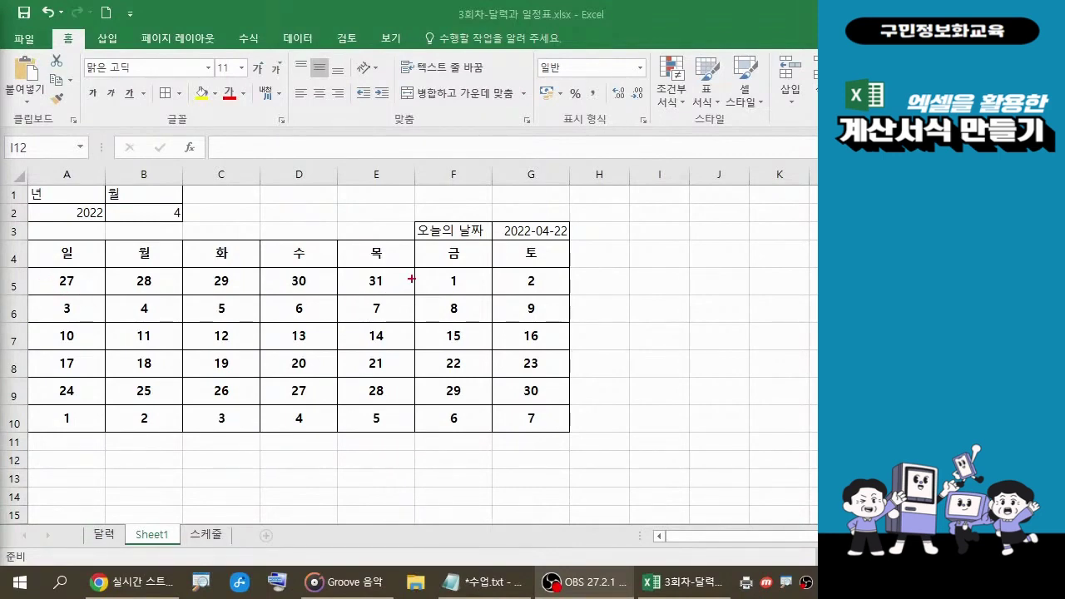
{"action": "mouse_move", "coordinate": [413, 271]}
{"action": "left_mouse_down"}
{"action": "mouse_move", "coordinate": [468, 287]}
{"action": "mouse_move", "coordinate": [528, 332]}
{"action": "mouse_move", "coordinate": [565, 404]}
{"action": "left_mouse_up"}
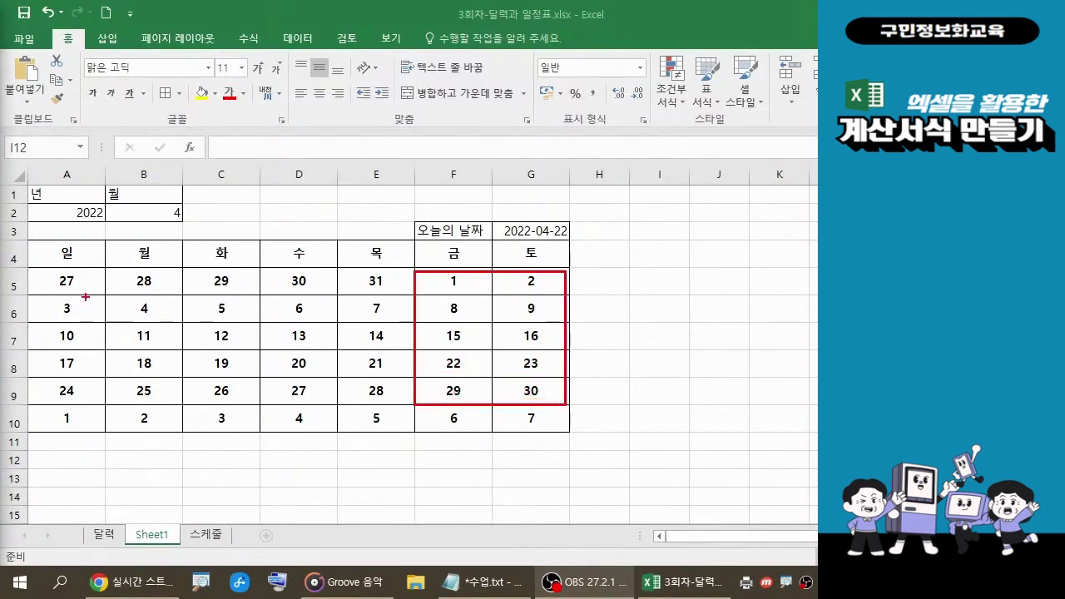
{"action": "mouse_move", "coordinate": [23, 293]}
{"action": "left_mouse_down"}
{"action": "mouse_move", "coordinate": [255, 345]}
{"action": "mouse_move", "coordinate": [417, 407]}
{"action": "left_mouse_up"}
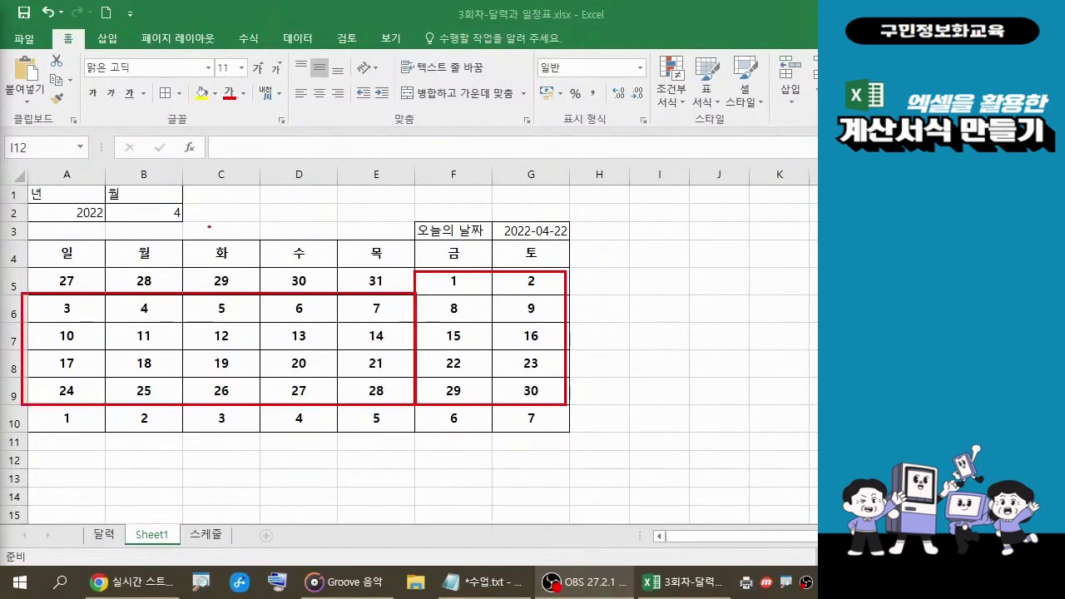
{"action": "mouse_move", "coordinate": [210, 224]}
{"action": "left_mouse_down"}
{"action": "mouse_move", "coordinate": [167, 218]}
{"action": "mouse_move", "coordinate": [185, 201]}
{"action": "mouse_move", "coordinate": [203, 227]}
{"action": "left_mouse_up"}
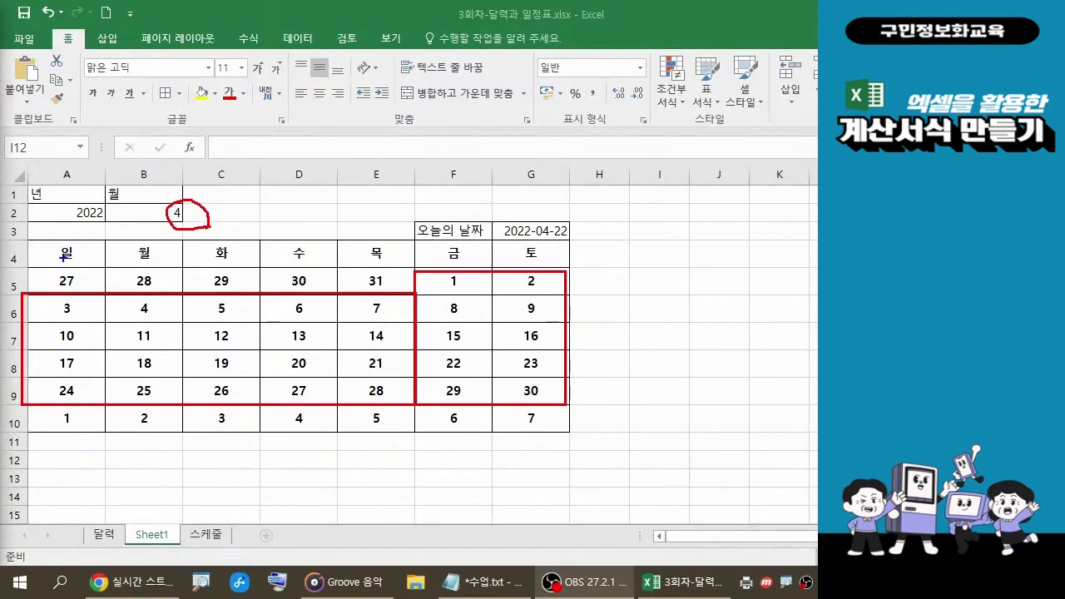
{"action": "mouse_move", "coordinate": [40, 286]}
{"action": "left_mouse_down"}
{"action": "mouse_move", "coordinate": [200, 267]}
{"action": "mouse_move", "coordinate": [42, 287]}
{"action": "left_mouse_up"}
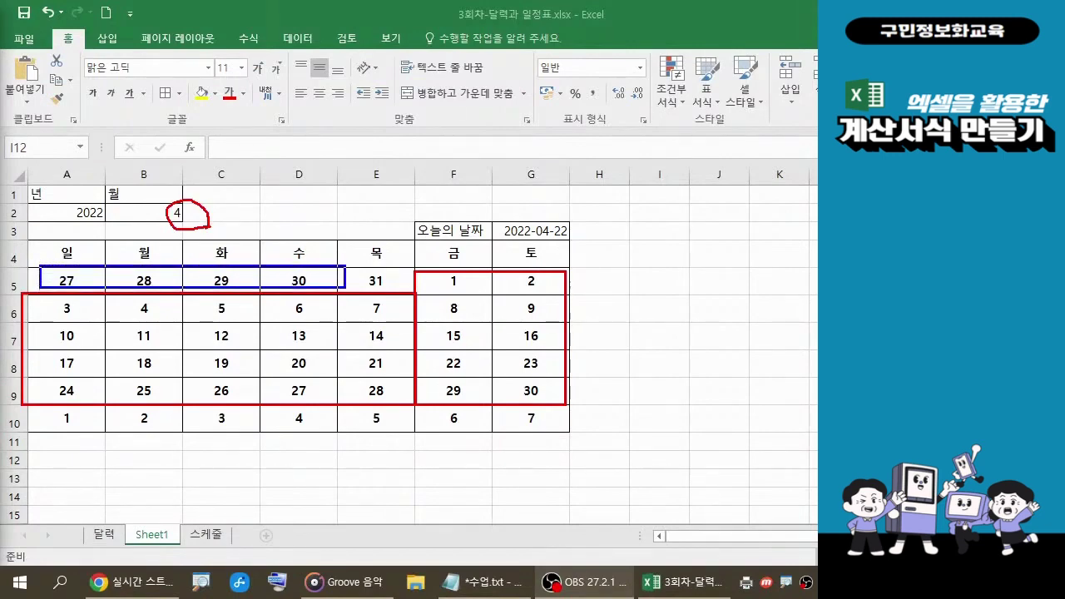
{"action": "left_click_drag", "start_coordinate": [344, 288], "coordinate": [387, 290]}
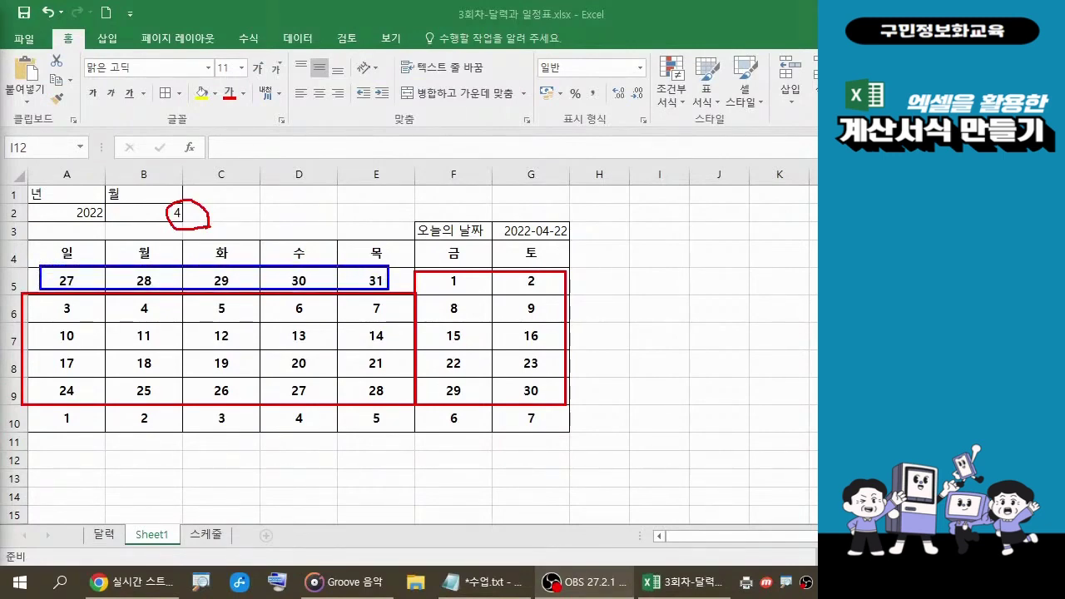
{"action": "mouse_move", "coordinate": [47, 411]}
{"action": "left_mouse_down"}
{"action": "mouse_move", "coordinate": [71, 411]}
{"action": "mouse_move", "coordinate": [48, 427]}
{"action": "left_mouse_up"}
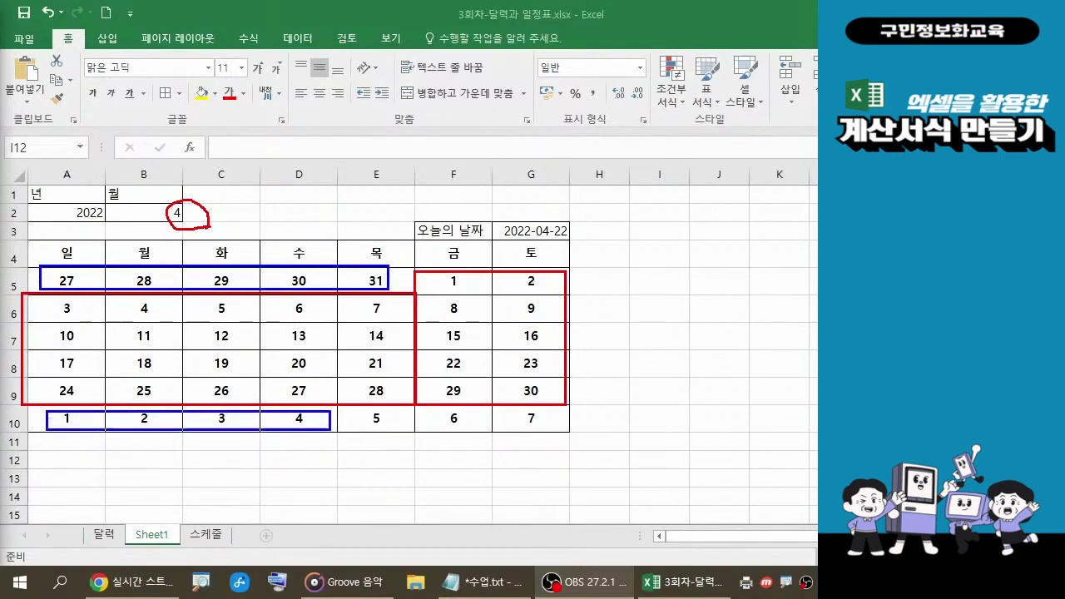
{"action": "left_click_drag", "start_coordinate": [330, 428], "coordinate": [546, 434]}
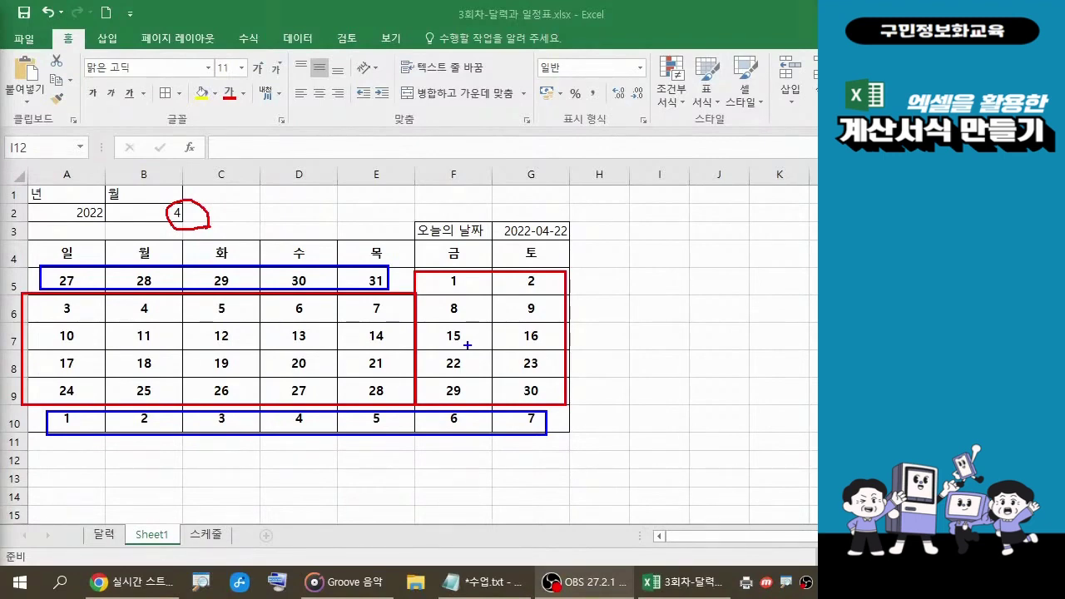
{"action": "key", "text": "Escape"}
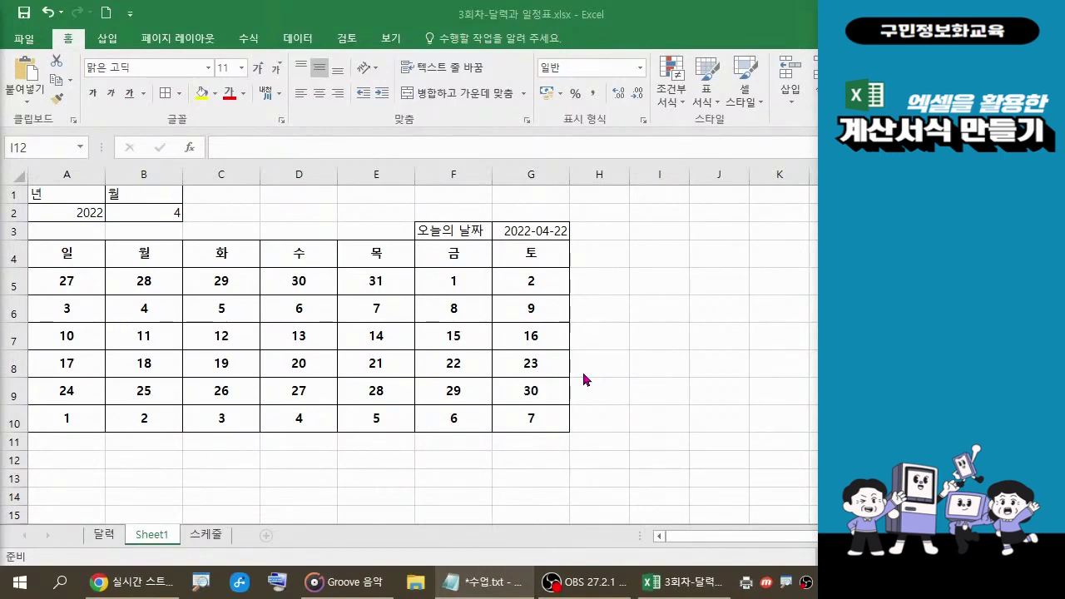
Select the calendar dates A5:G10 and bring up the conditional formatting (조건부 서식) choices.
{"action": "left_click", "coordinate": [58, 279]}
{"action": "left_click_drag", "start_coordinate": [58, 278], "coordinate": [517, 414]}
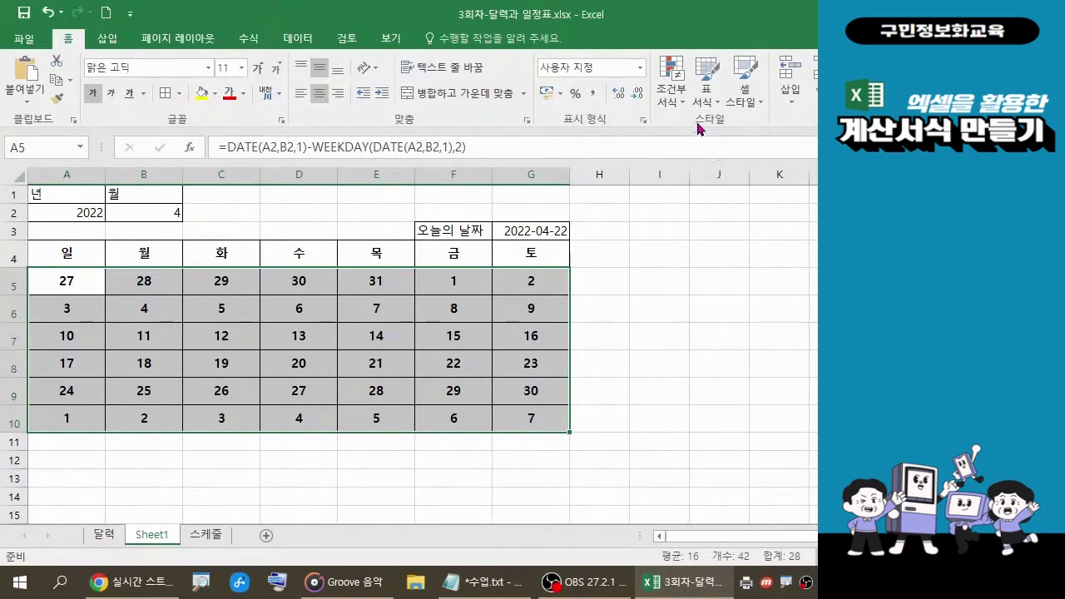
{"action": "key", "text": "ctrl+q"}
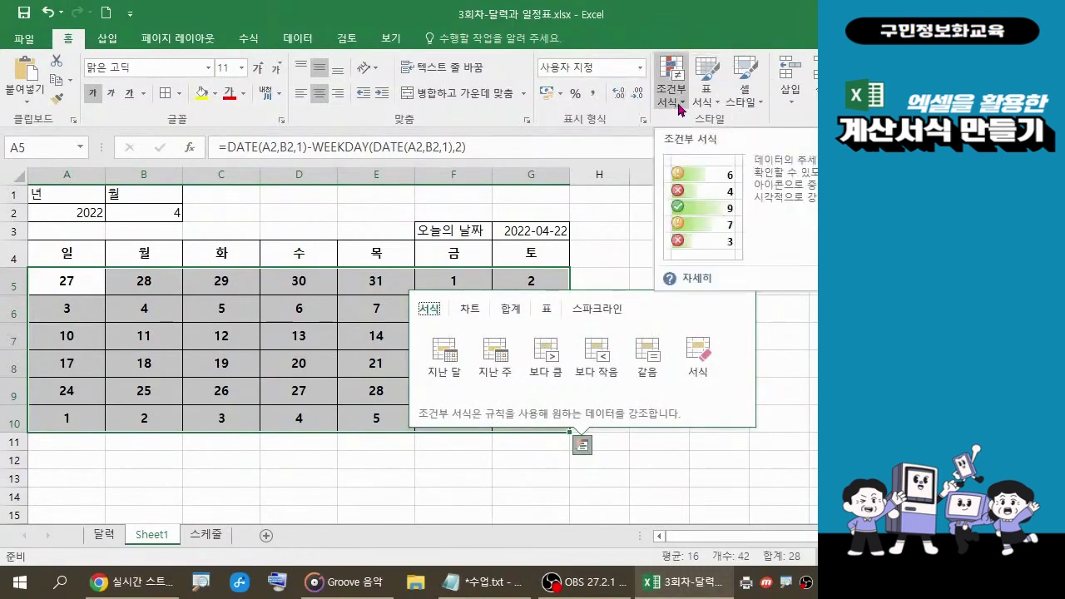
{"action": "left_click", "coordinate": [681, 108]}
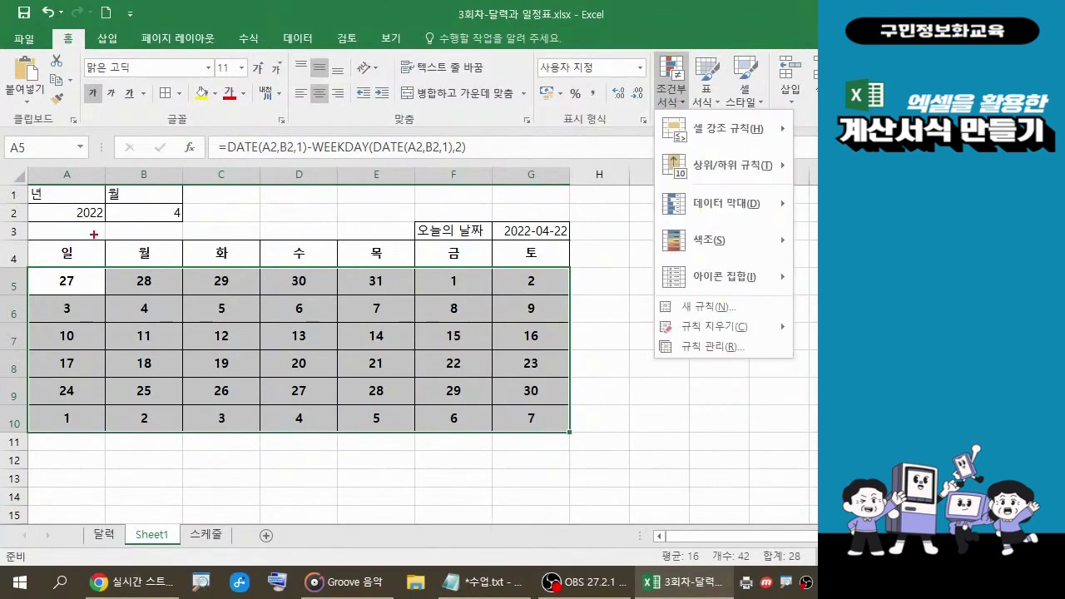
{"action": "mouse_move", "coordinate": [23, 264]}
{"action": "left_mouse_down"}
{"action": "mouse_move", "coordinate": [242, 320]}
{"action": "mouse_move", "coordinate": [578, 438]}
{"action": "left_mouse_up"}
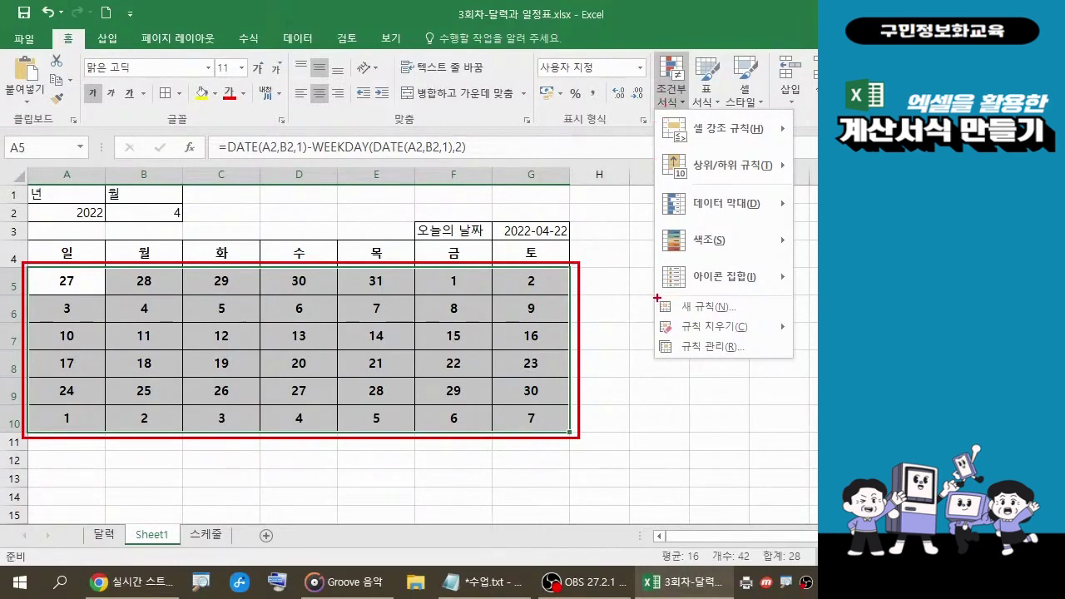
{"action": "mouse_move", "coordinate": [643, 297]}
{"action": "left_mouse_down"}
{"action": "mouse_move", "coordinate": [699, 318]}
{"action": "mouse_move", "coordinate": [797, 316]}
{"action": "left_mouse_up"}
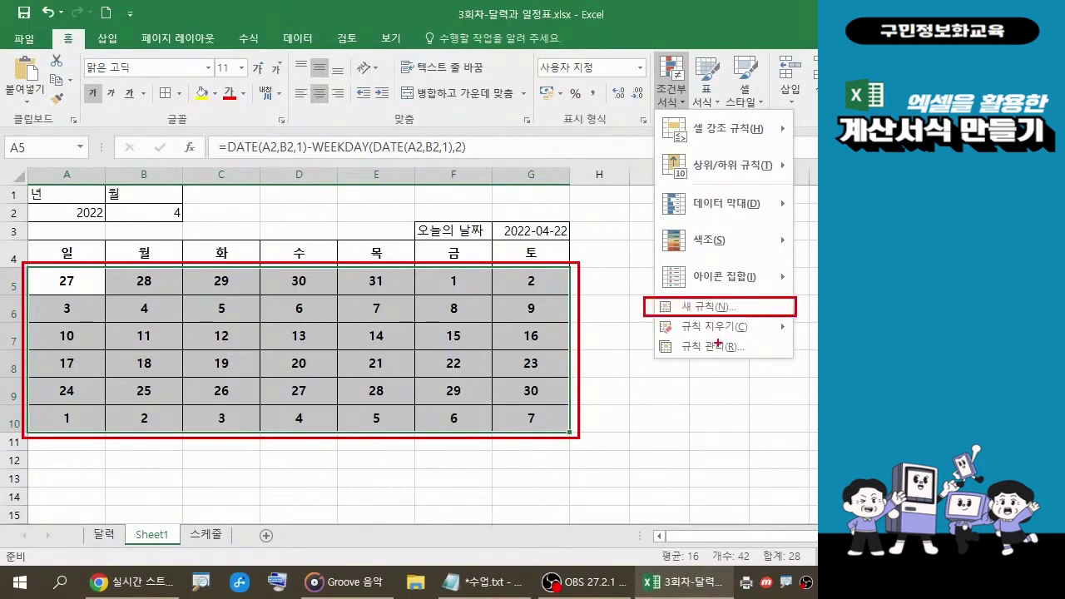
{"action": "mouse_move", "coordinate": [669, 120]}
{"action": "left_mouse_down"}
{"action": "mouse_move", "coordinate": [634, 93]}
{"action": "mouse_move", "coordinate": [666, 47]}
{"action": "mouse_move", "coordinate": [690, 83]}
{"action": "mouse_move", "coordinate": [682, 115]}
{"action": "left_mouse_up"}
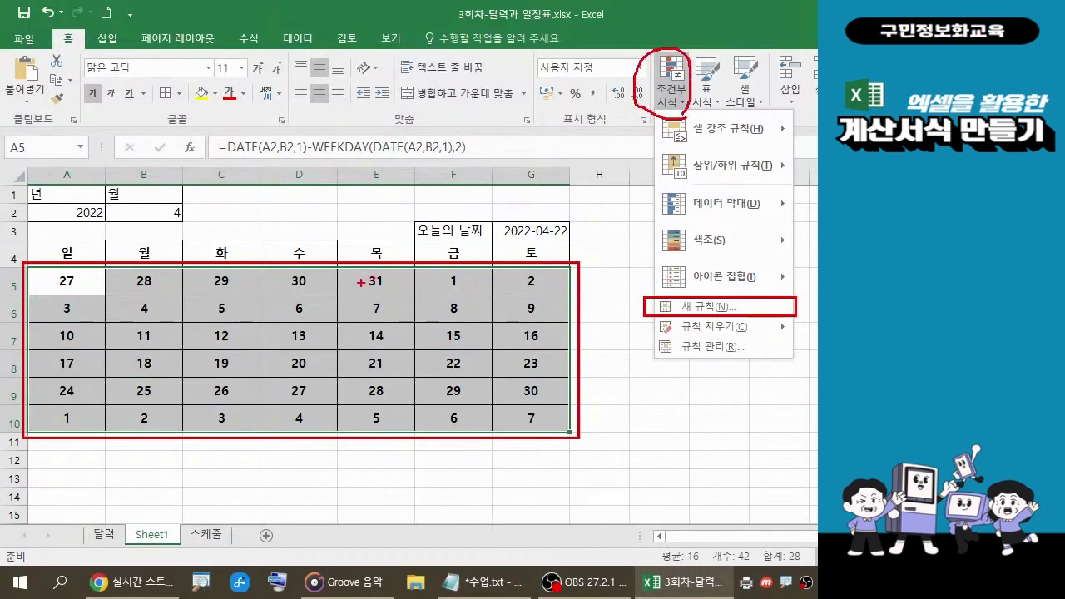
{"action": "mouse_move", "coordinate": [363, 282]}
{"action": "left_mouse_down"}
{"action": "mouse_move", "coordinate": [392, 221]}
{"action": "mouse_move", "coordinate": [345, 209]}
{"action": "mouse_move", "coordinate": [371, 202]}
{"action": "mouse_move", "coordinate": [376, 231]}
{"action": "left_mouse_up"}
{"action": "key", "text": "t"}
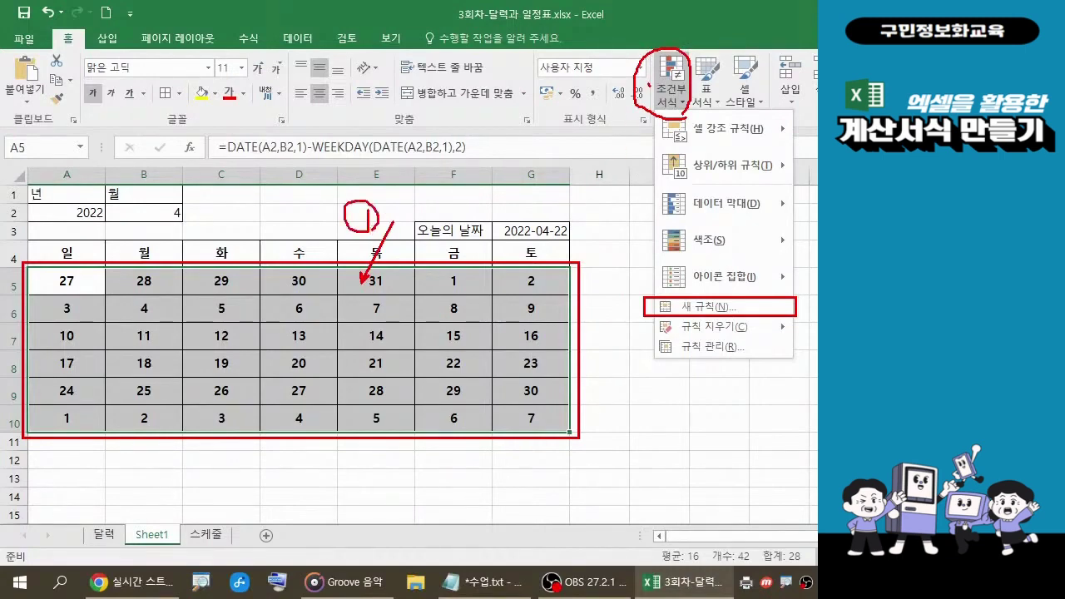
{"action": "mouse_move", "coordinate": [647, 80]}
{"action": "left_mouse_down"}
{"action": "mouse_move", "coordinate": [657, 83]}
{"action": "mouse_move", "coordinate": [652, 100]}
{"action": "mouse_move", "coordinate": [668, 92]}
{"action": "left_mouse_up"}
{"action": "mouse_move", "coordinate": [646, 315]}
{"action": "left_mouse_down"}
{"action": "mouse_move", "coordinate": [654, 306]}
{"action": "mouse_move", "coordinate": [616, 328]}
{"action": "mouse_move", "coordinate": [624, 360]}
{"action": "mouse_move", "coordinate": [601, 333]}
{"action": "mouse_move", "coordinate": [631, 317]}
{"action": "mouse_move", "coordinate": [629, 354]}
{"action": "left_mouse_up"}
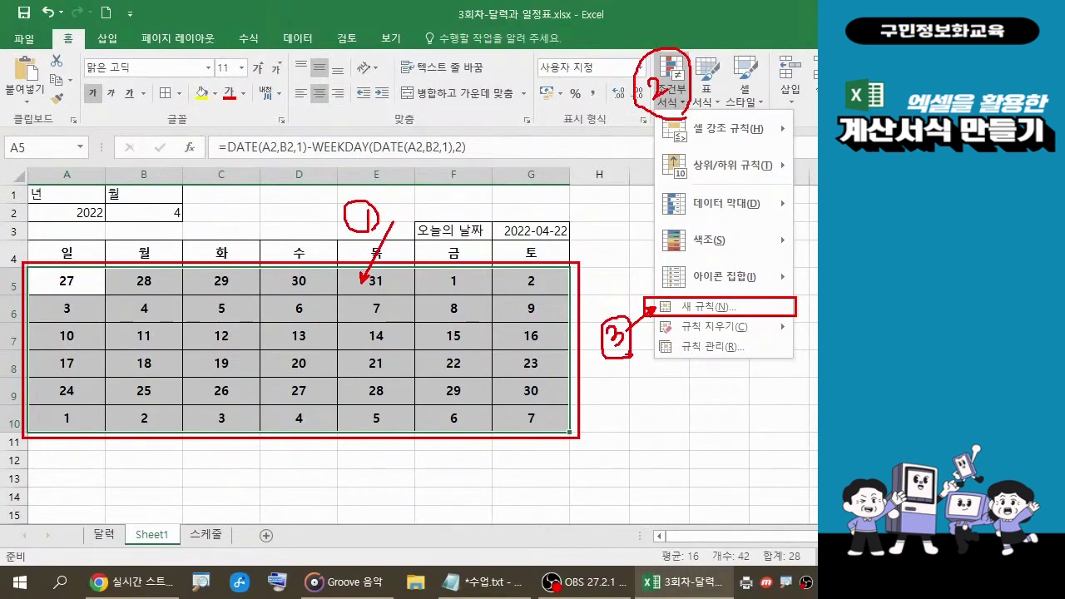
{"action": "key", "text": "Escape"}
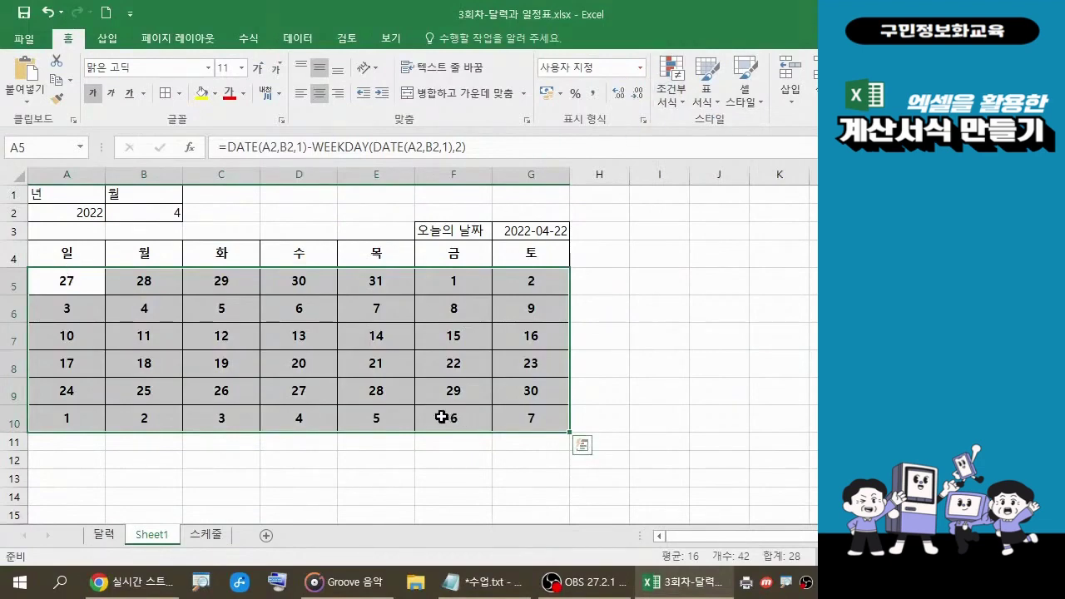
Start a new conditional formatting rule for the selected dates, using the formula-based type 수식을 사용하여 서식을 지정할 셀 결정.
{"action": "key", "text": "ctrl+q"}
{"action": "left_click", "coordinate": [686, 108]}
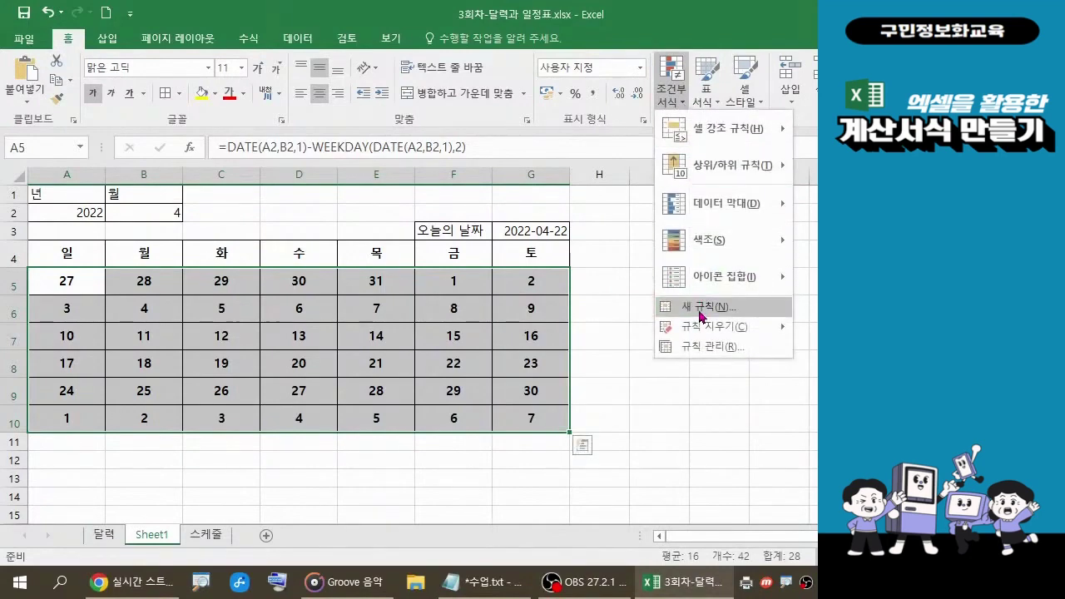
{"action": "key", "text": "ctrl+q"}
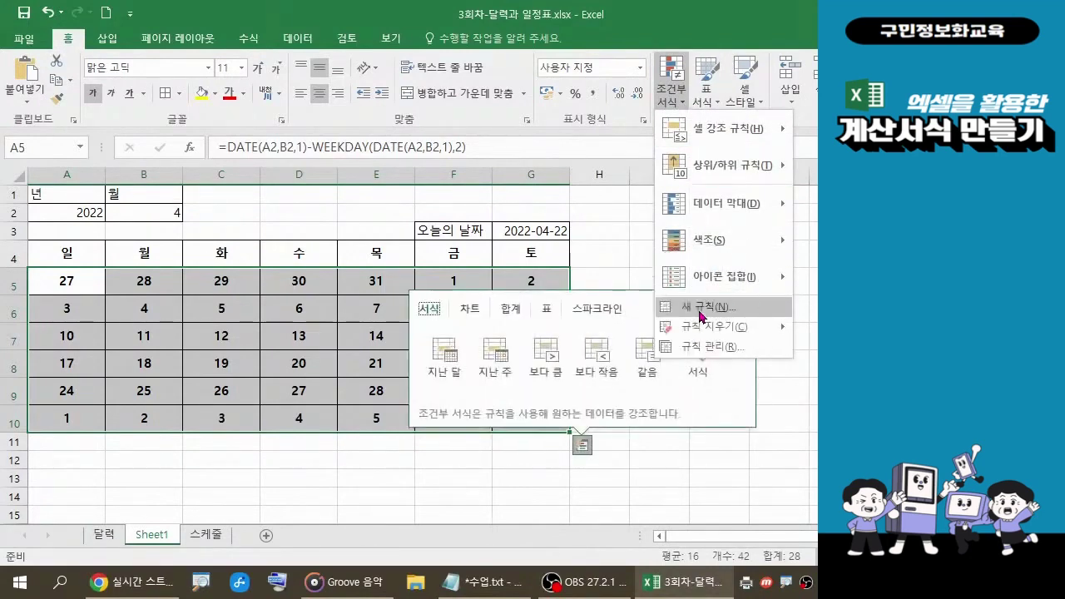
{"action": "left_click", "coordinate": [713, 308]}
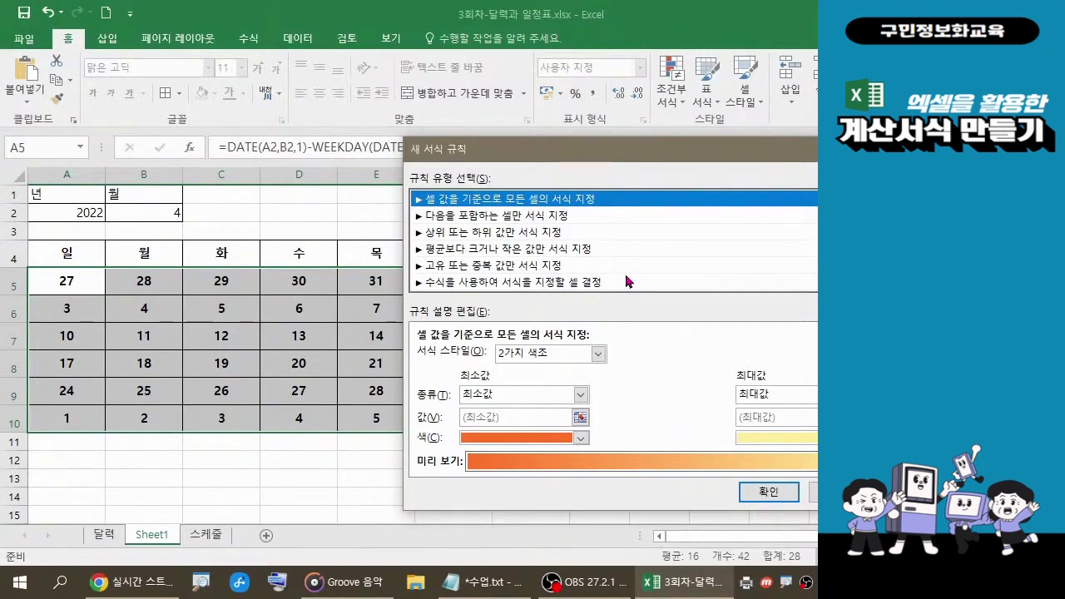
{"action": "left_click", "coordinate": [542, 286]}
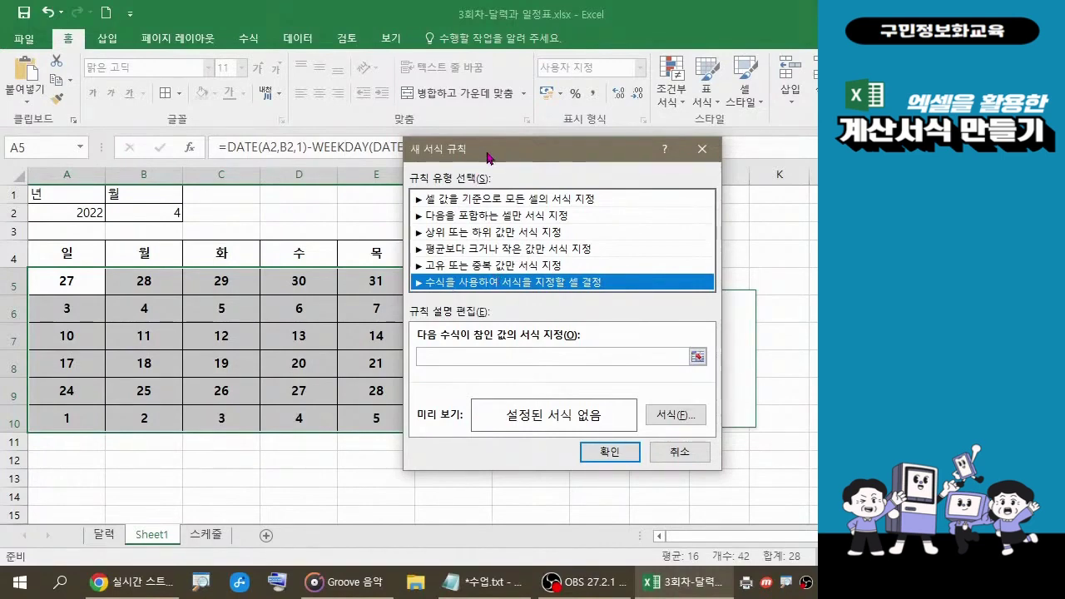
{"action": "left_click_drag", "start_coordinate": [489, 158], "coordinate": [418, 140]}
{"action": "left_click", "coordinate": [493, 593]}
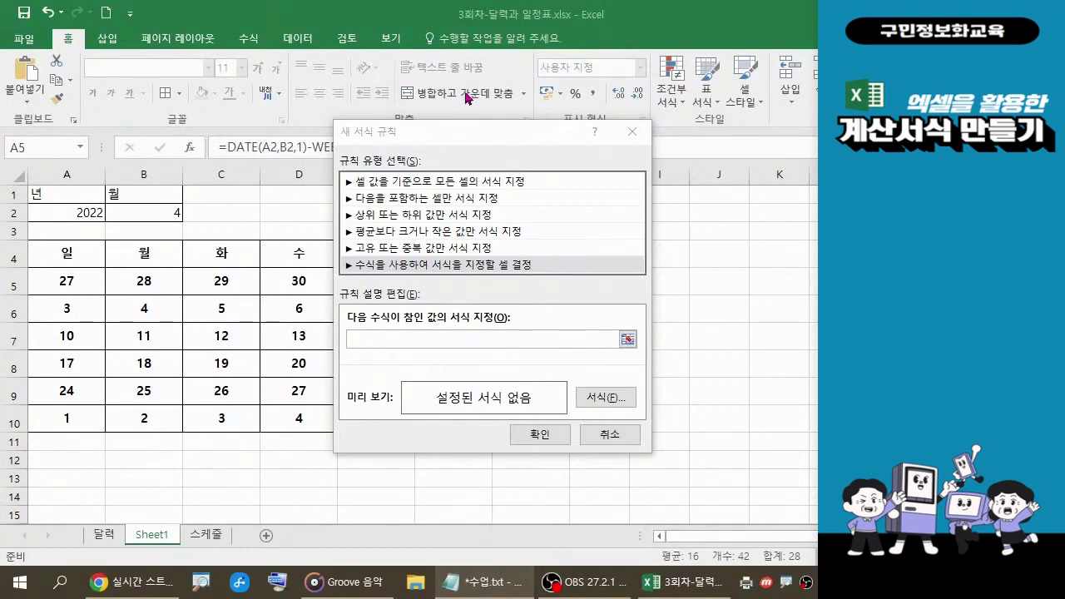
{"action": "left_click_drag", "start_coordinate": [477, 133], "coordinate": [396, 135]}
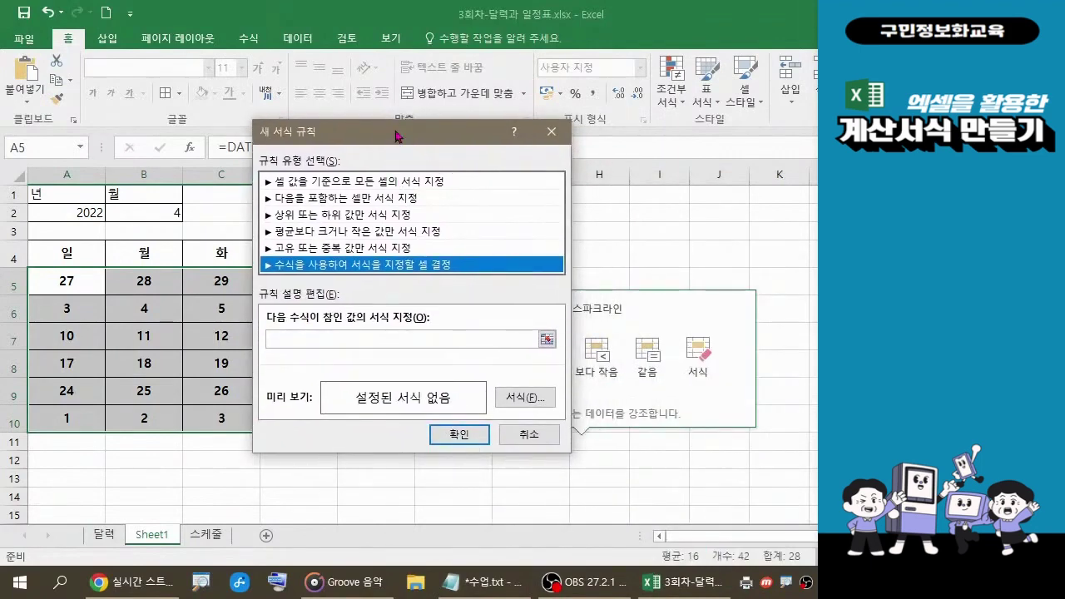
{"action": "key", "text": "alt+Tab"}
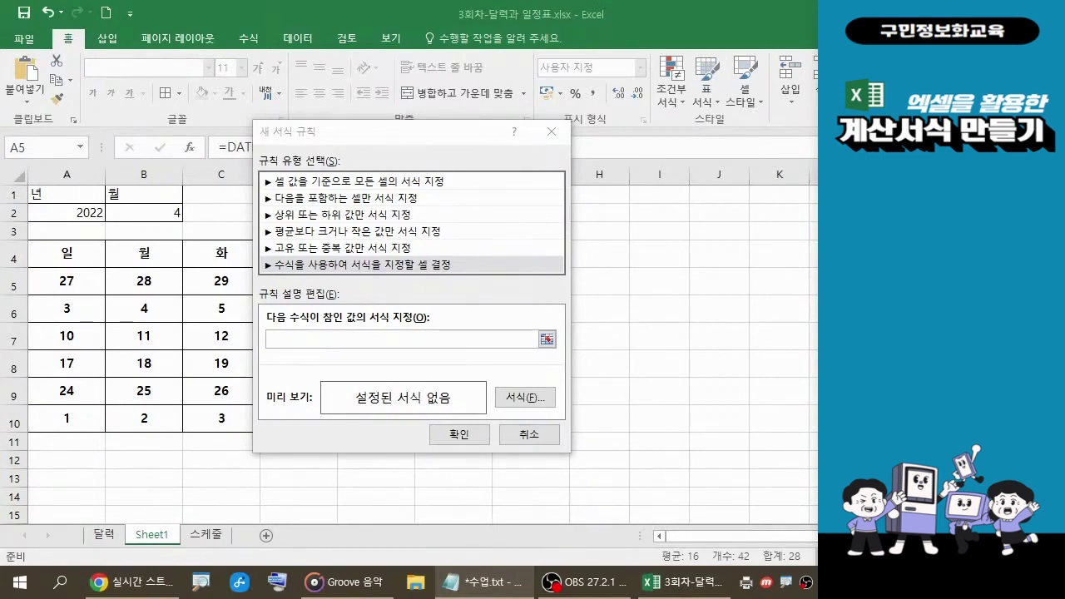
Begin the rule's formula with =month(A5, making the A5 reference fully relative.
{"action": "left_click", "coordinate": [327, 335]}
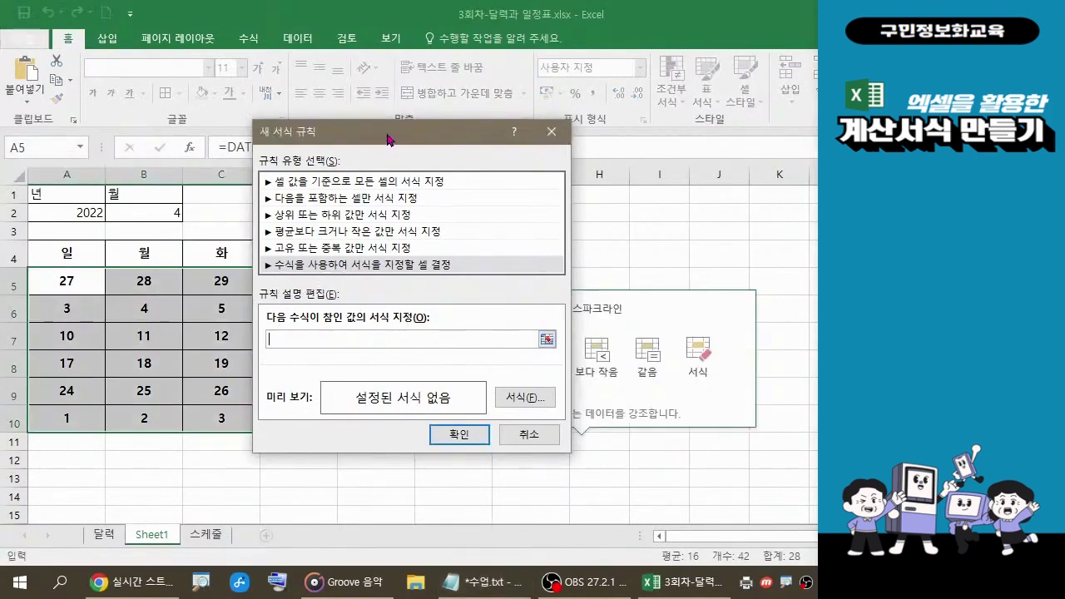
{"action": "mouse_move", "coordinate": [387, 135]}
{"action": "left_mouse_down"}
{"action": "mouse_move", "coordinate": [509, 158]}
{"action": "mouse_move", "coordinate": [499, 137]}
{"action": "left_mouse_up"}
{"action": "left_click", "coordinate": [400, 342]}
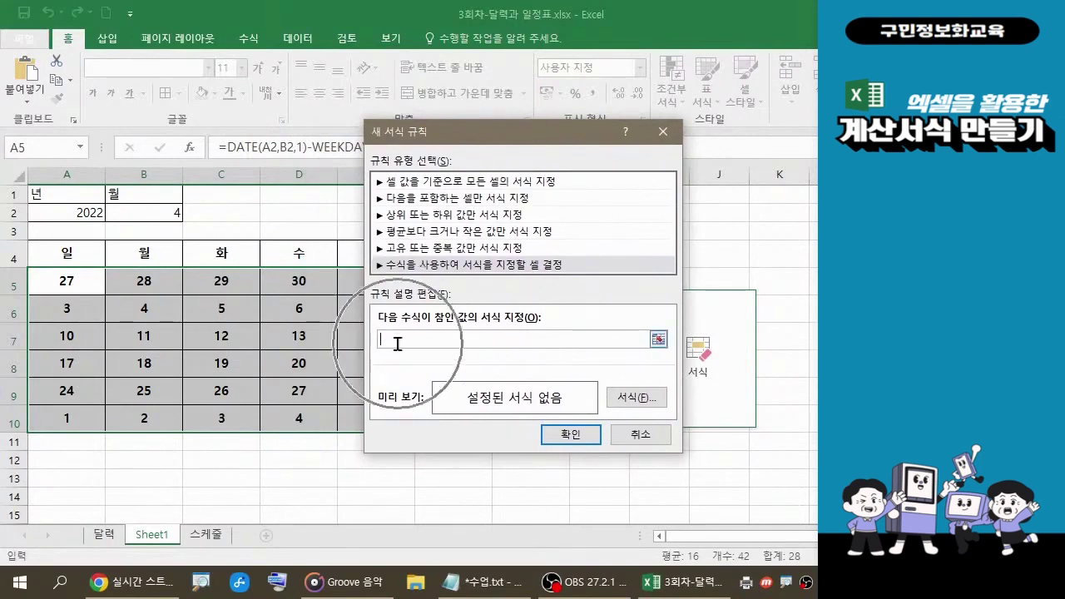
{"action": "left_click", "coordinate": [405, 340]}
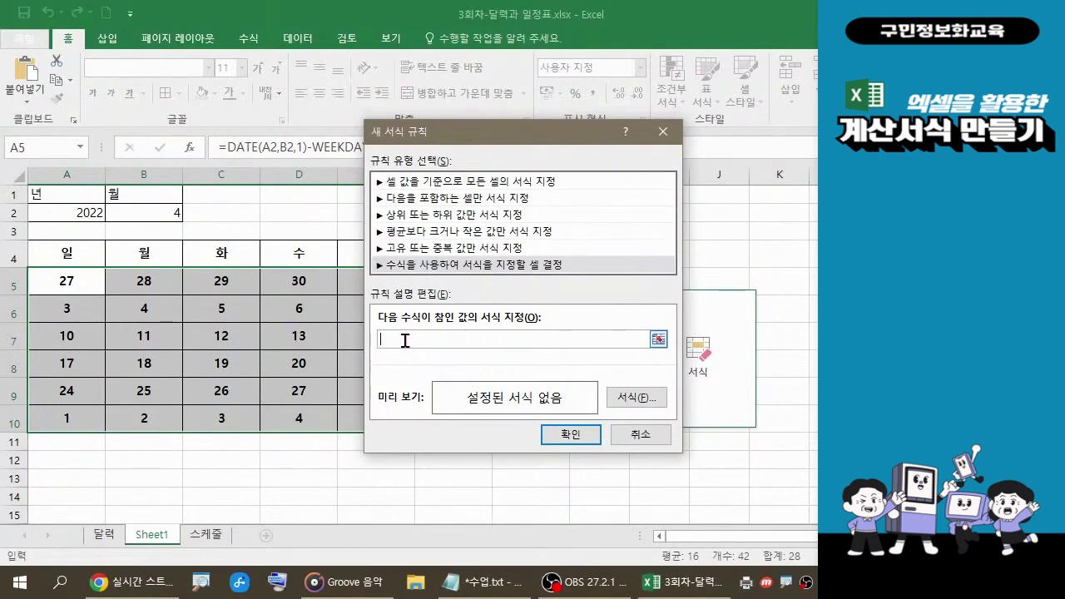
{"action": "type", "text": "="}
{"action": "type", "text": "month"}
{"action": "type", "text": "("}
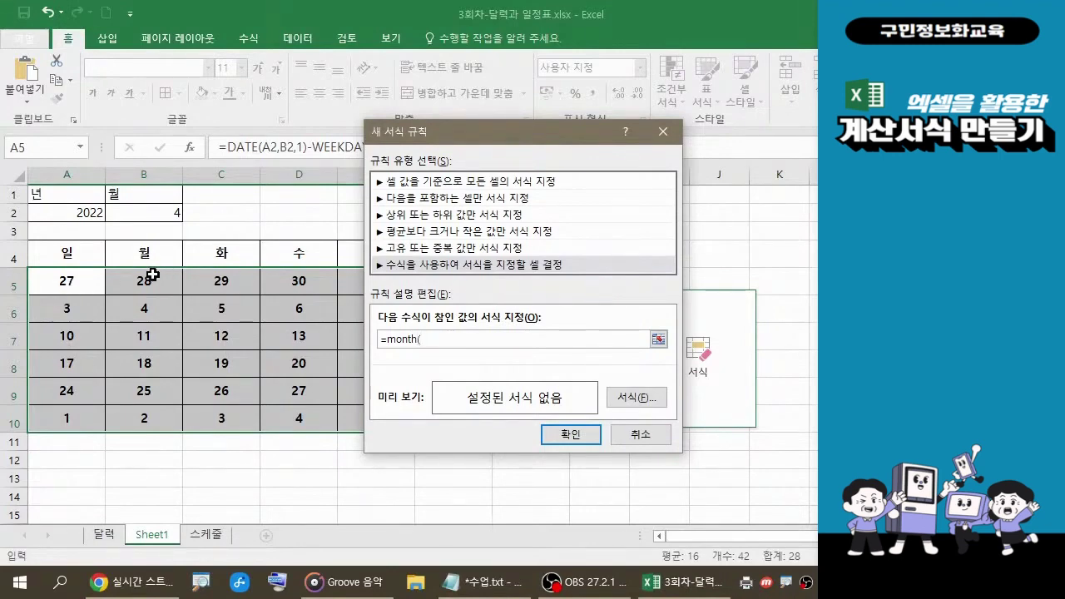
{"action": "left_click", "coordinate": [74, 283]}
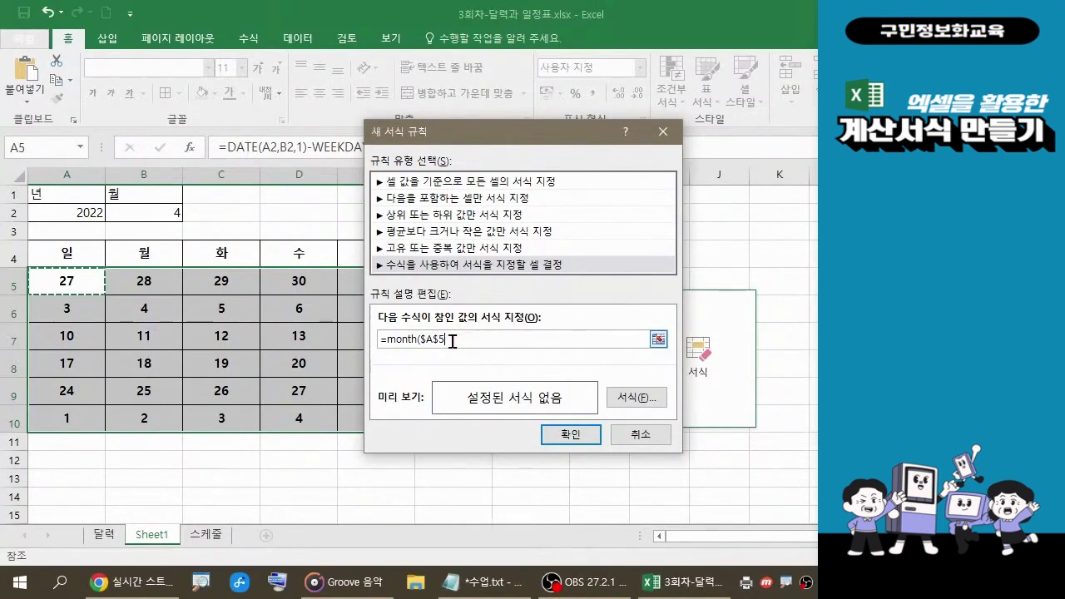
{"action": "key", "text": "F4"}
{"action": "key", "text": "F4"}
{"action": "key", "text": "F4"}
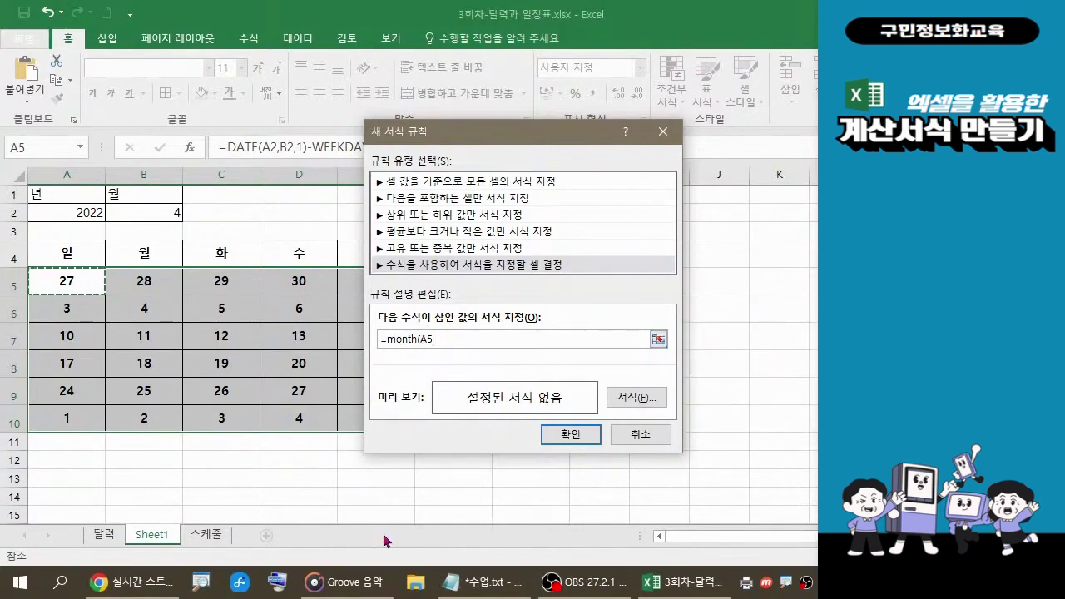
{"action": "left_click", "coordinate": [279, 590]}
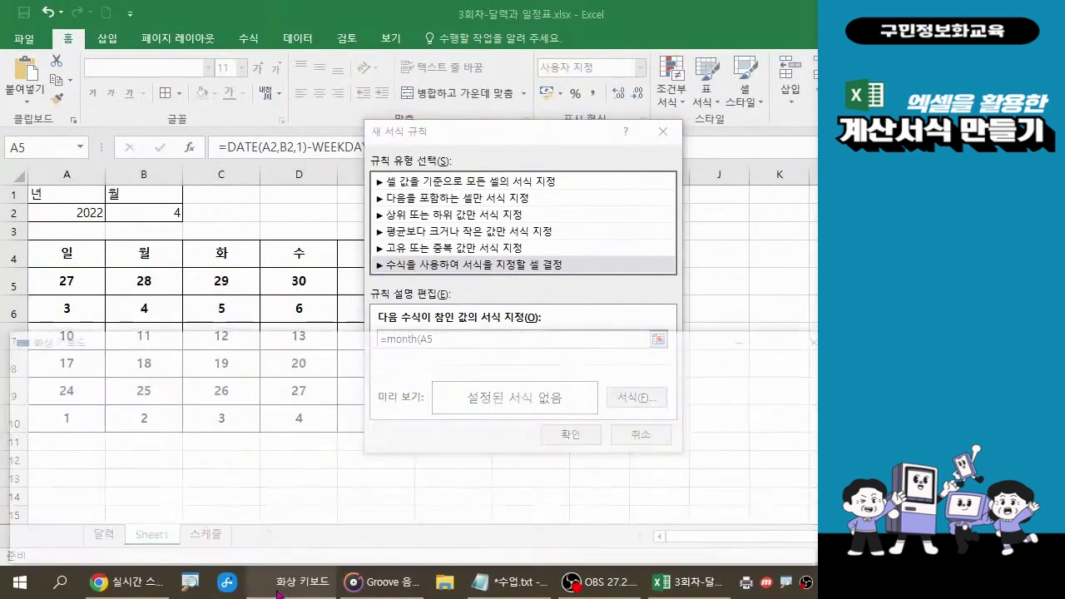
{"action": "left_click", "coordinate": [21, 549]}
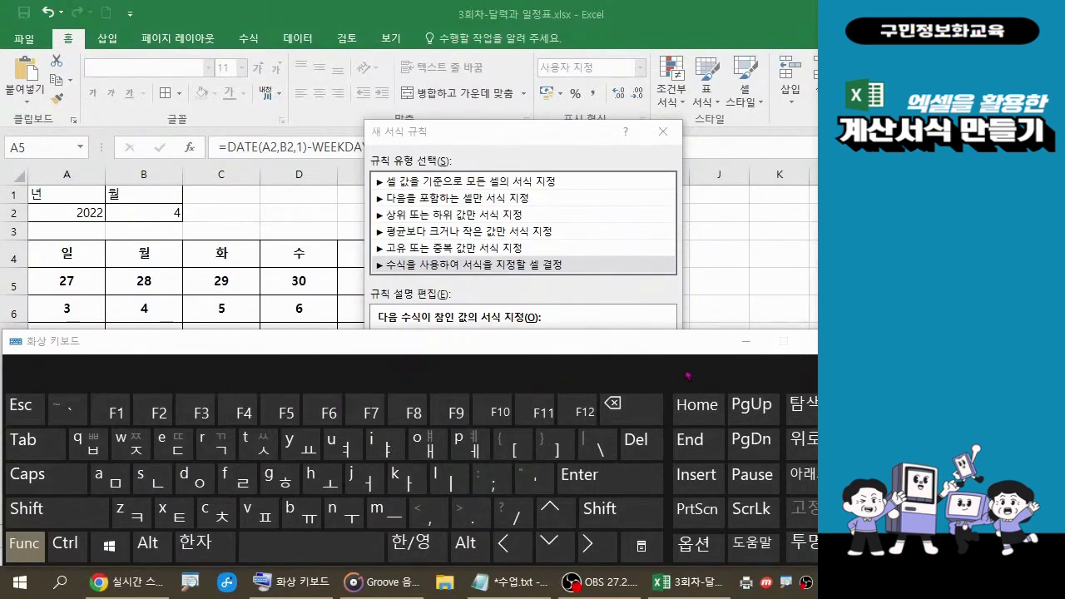
{"action": "left_click", "coordinate": [747, 342]}
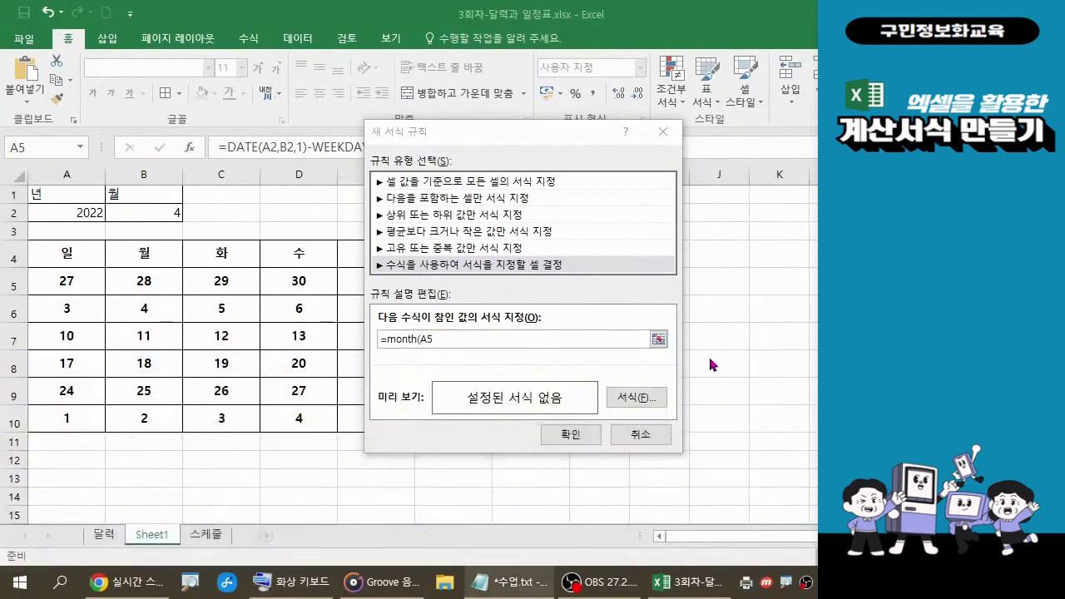
Complete the rule's formula as =month(A5)<>$B$2 to compare each date's month with the month cell.
{"action": "left_click", "coordinate": [450, 339]}
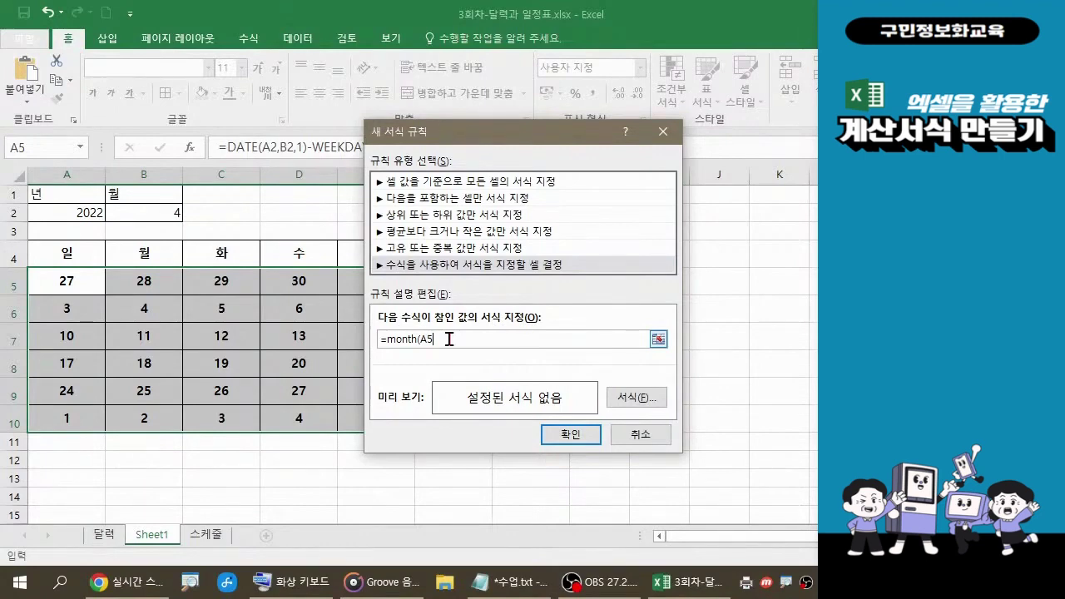
{"action": "type", "text": ")"}
{"action": "type", "text": "<>"}
{"action": "left_click", "coordinate": [155, 215]}
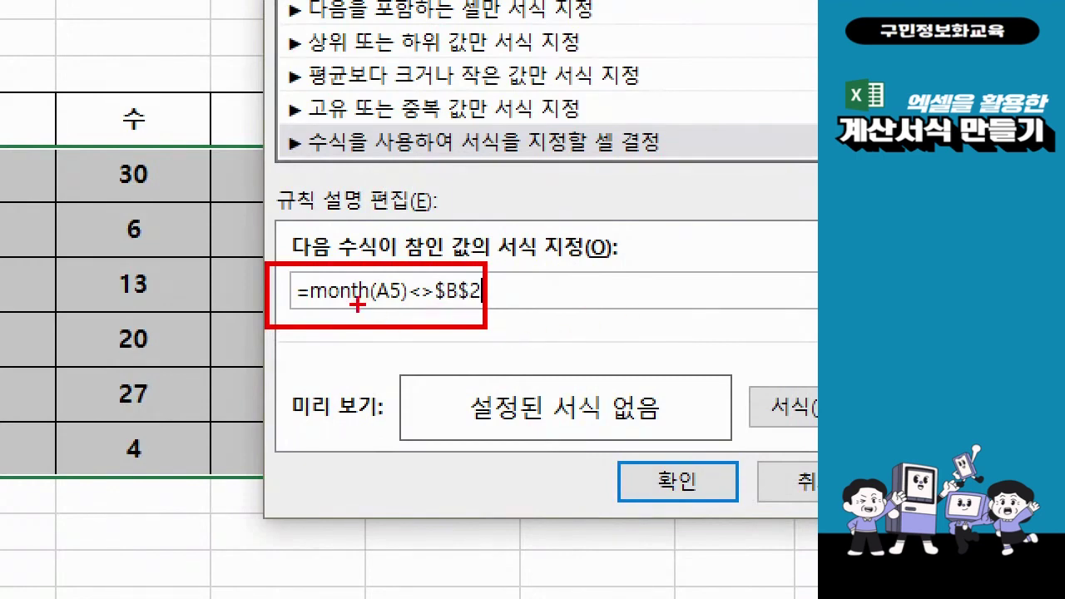
{"action": "mouse_move", "coordinate": [357, 304]}
{"action": "left_mouse_down"}
{"action": "mouse_move", "coordinate": [379, 309]}
{"action": "mouse_move", "coordinate": [348, 304]}
{"action": "mouse_move", "coordinate": [361, 322]}
{"action": "mouse_move", "coordinate": [395, 318]}
{"action": "mouse_move", "coordinate": [349, 352]}
{"action": "left_mouse_up"}
{"action": "mouse_move", "coordinate": [396, 300]}
{"action": "left_mouse_down"}
{"action": "mouse_move", "coordinate": [402, 337]}
{"action": "mouse_move", "coordinate": [384, 366]}
{"action": "mouse_move", "coordinate": [417, 352]}
{"action": "left_mouse_up"}
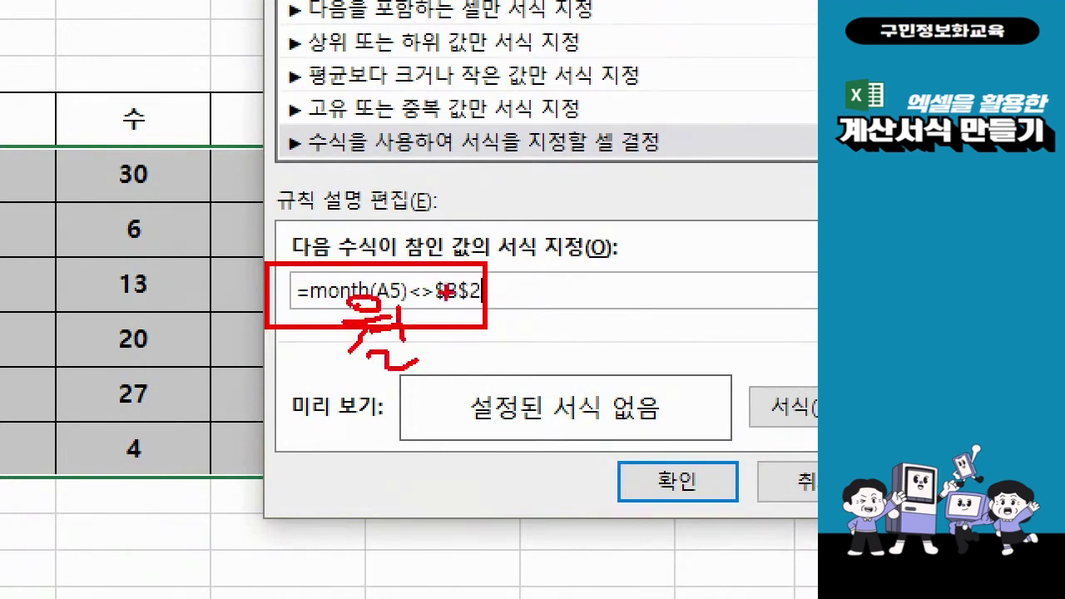
{"action": "mouse_move", "coordinate": [535, 294]}
{"action": "left_mouse_down"}
{"action": "mouse_move", "coordinate": [513, 317]}
{"action": "mouse_move", "coordinate": [568, 317]}
{"action": "mouse_move", "coordinate": [541, 337]}
{"action": "left_mouse_up"}
{"action": "left_click_drag", "start_coordinate": [570, 282], "coordinate": [566, 340]}
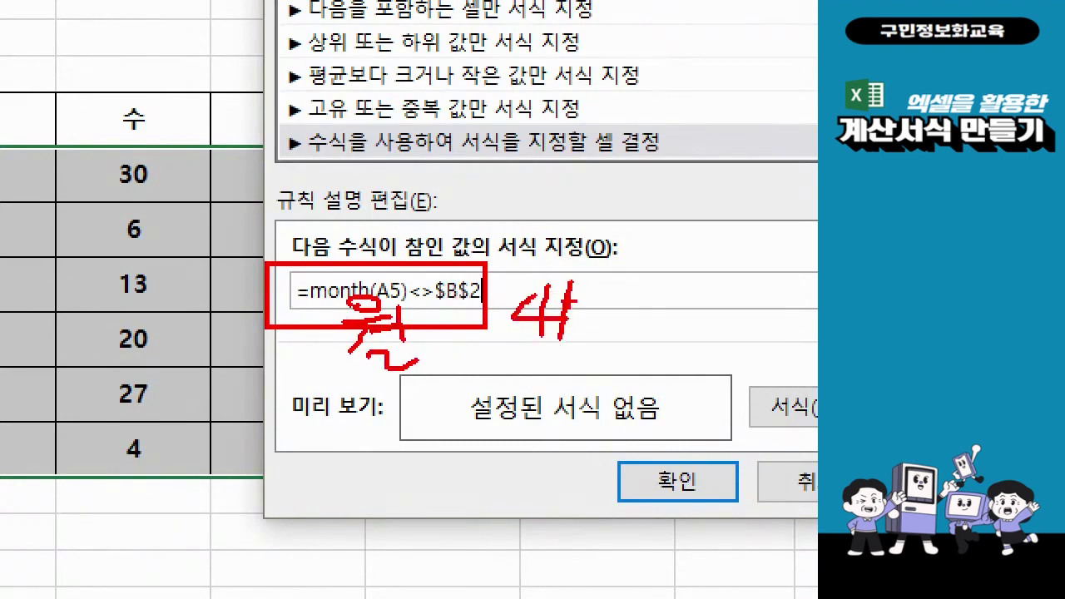
{"action": "mouse_move", "coordinate": [574, 289]}
{"action": "left_mouse_down"}
{"action": "mouse_move", "coordinate": [599, 286]}
{"action": "mouse_move", "coordinate": [588, 343]}
{"action": "left_mouse_up"}
{"action": "mouse_move", "coordinate": [569, 299]}
{"action": "left_mouse_down"}
{"action": "mouse_move", "coordinate": [593, 298]}
{"action": "mouse_move", "coordinate": [593, 317]}
{"action": "left_mouse_up"}
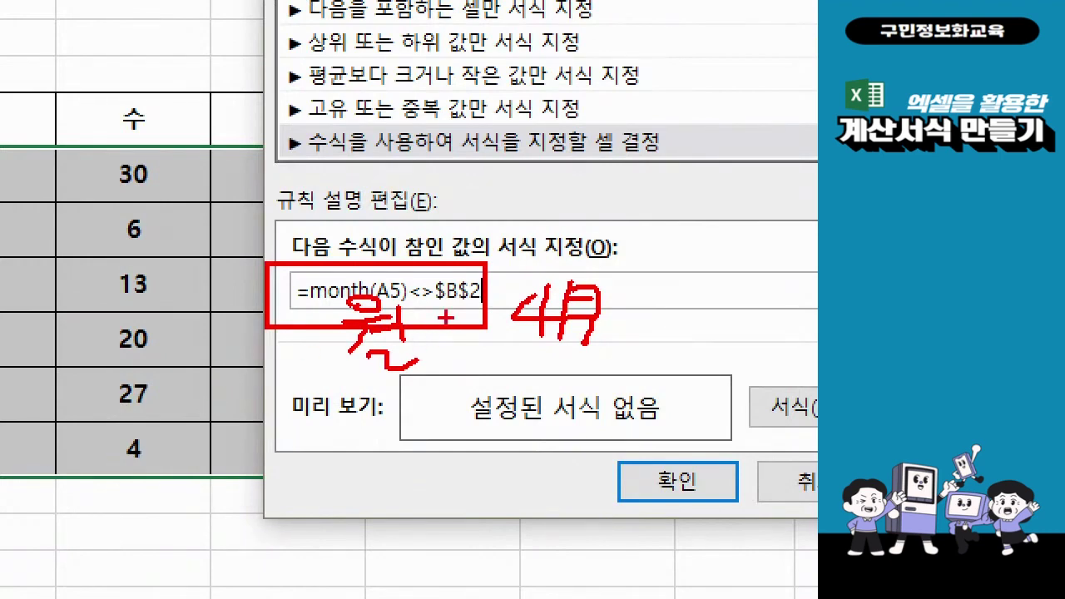
{"action": "mouse_move", "coordinate": [462, 181]}
{"action": "left_mouse_down"}
{"action": "mouse_move", "coordinate": [426, 199]}
{"action": "mouse_move", "coordinate": [453, 225]}
{"action": "left_mouse_up"}
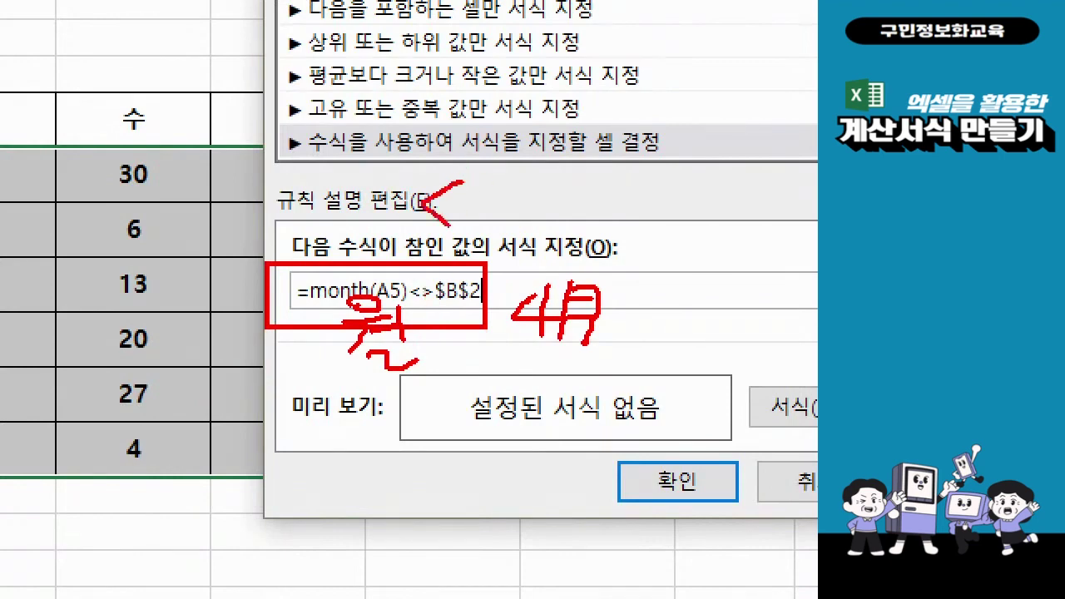
{"action": "mouse_move", "coordinate": [505, 175]}
{"action": "left_mouse_down"}
{"action": "mouse_move", "coordinate": [574, 227]}
{"action": "mouse_move", "coordinate": [503, 252]}
{"action": "left_mouse_up"}
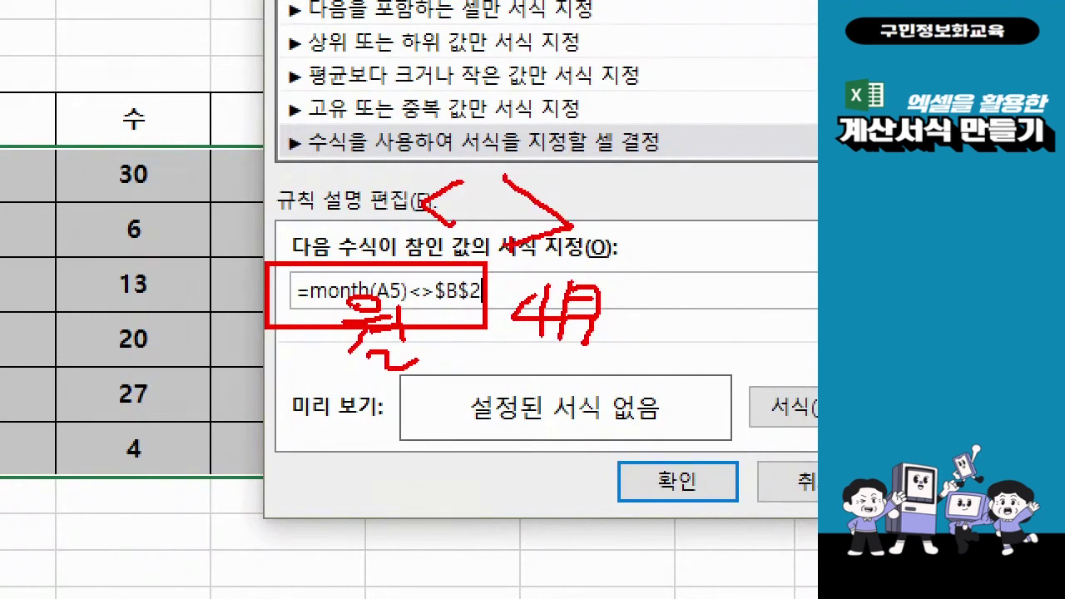
{"action": "key", "text": "Escape"}
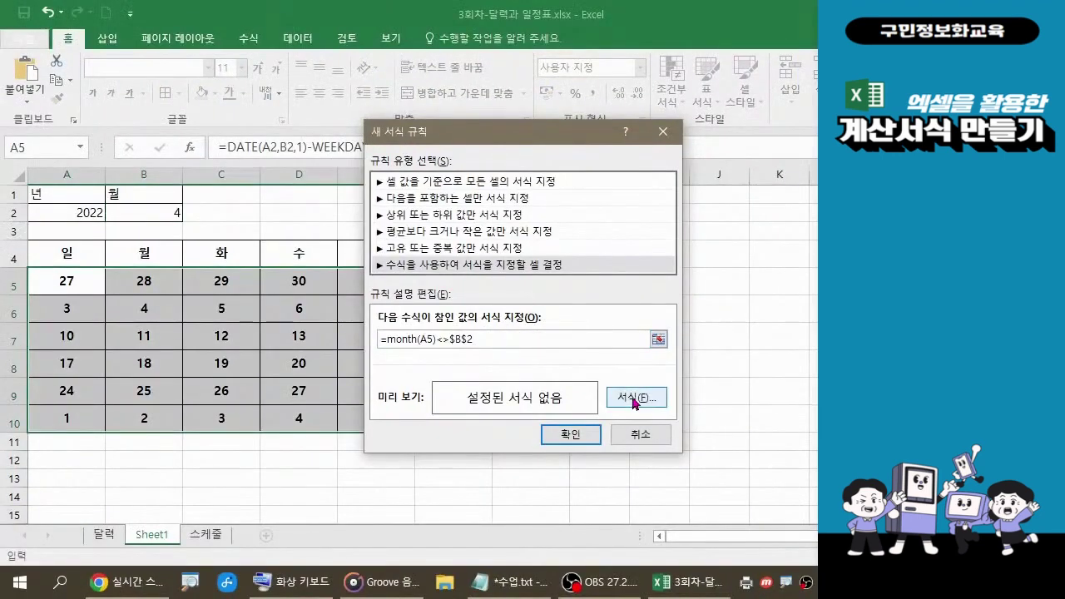
{"action": "left_click", "coordinate": [634, 400]}
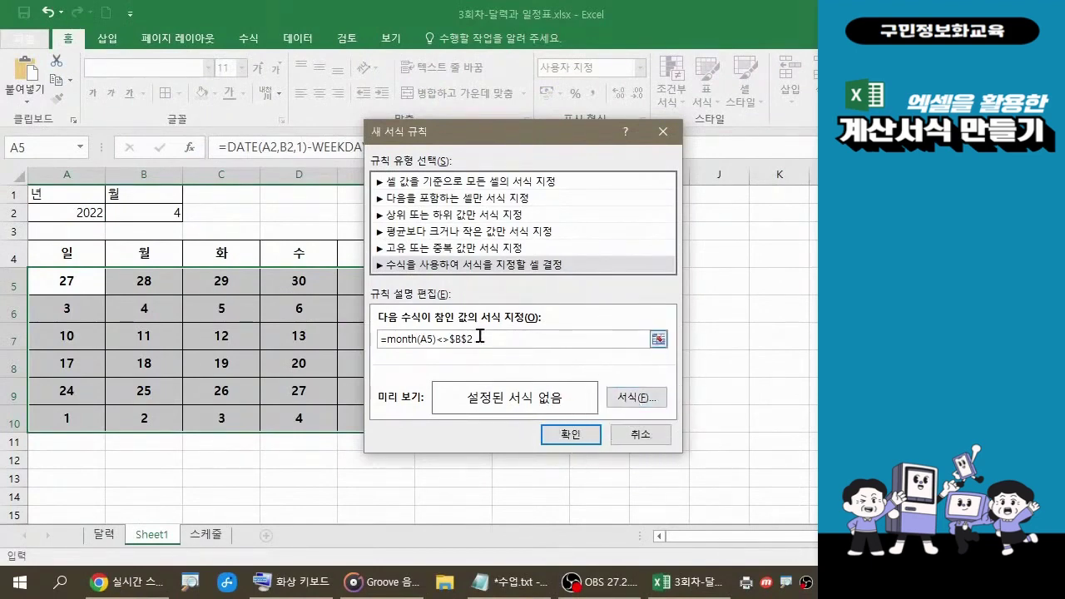
{"action": "left_click_drag", "start_coordinate": [478, 337], "coordinate": [377, 335]}
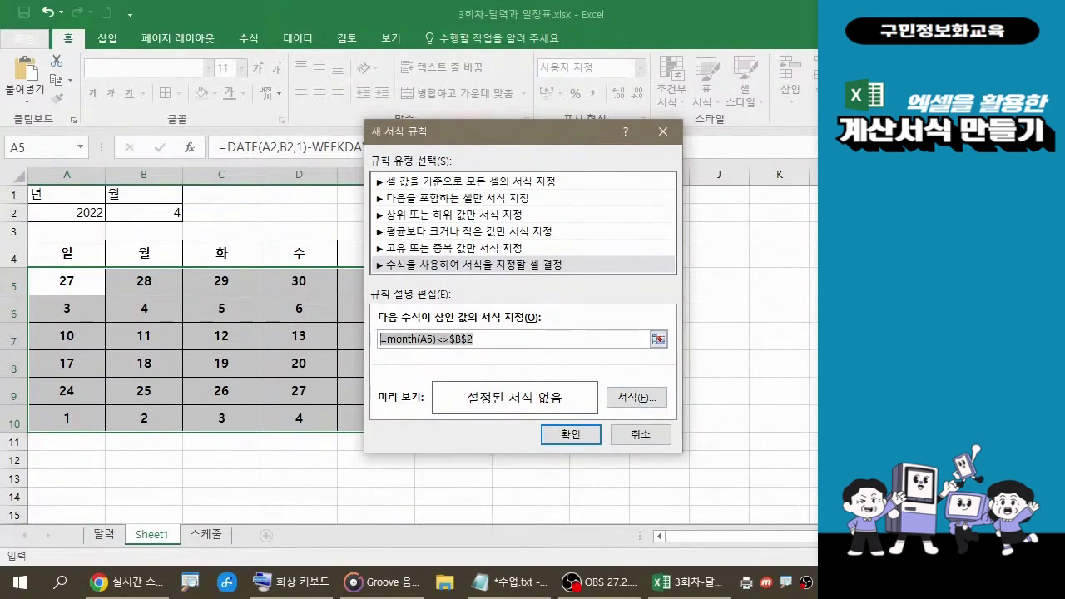
{"action": "key", "text": "alt+Tab"}
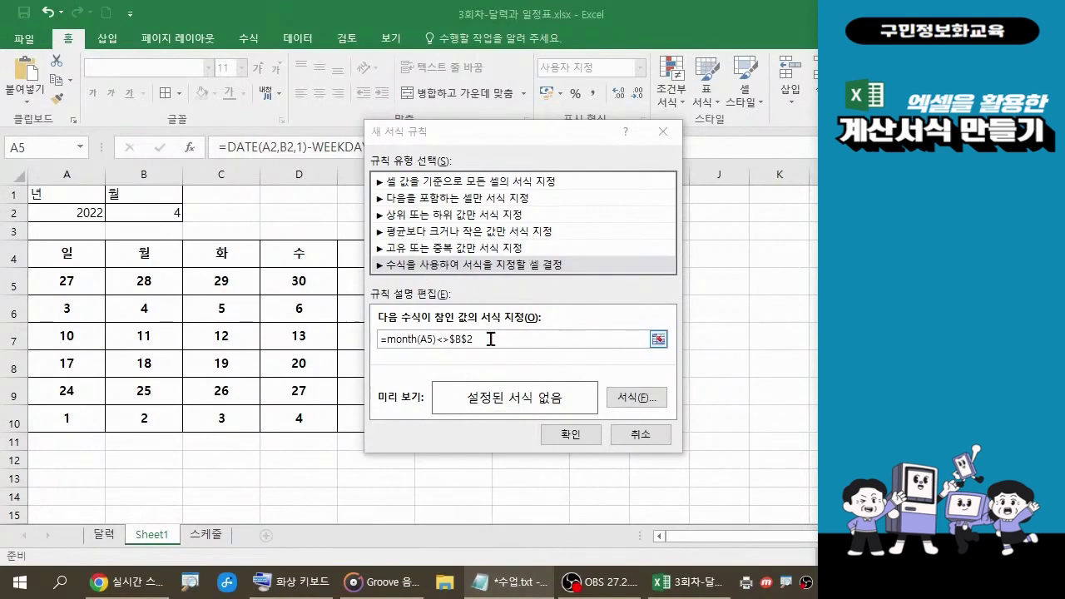
{"action": "key", "text": "ctrl"}
{"action": "key", "text": "ctrl"}
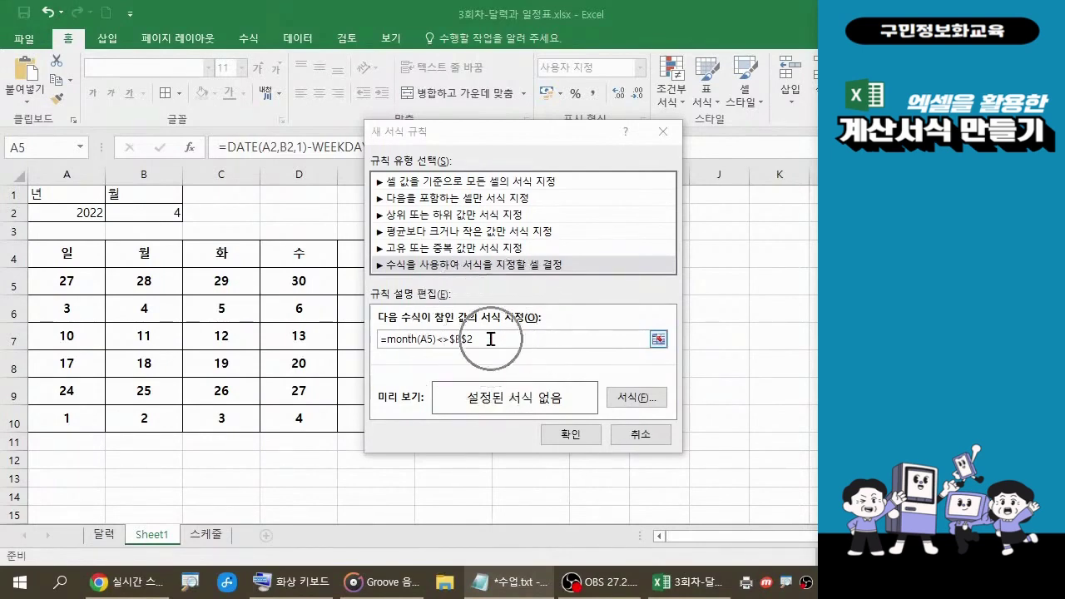
{"action": "key", "text": "ctrl"}
Give the rule =month(A5)<>$B$2 a light gray font colour and apply it to the selected calendar dates.
{"action": "left_click", "coordinate": [640, 400]}
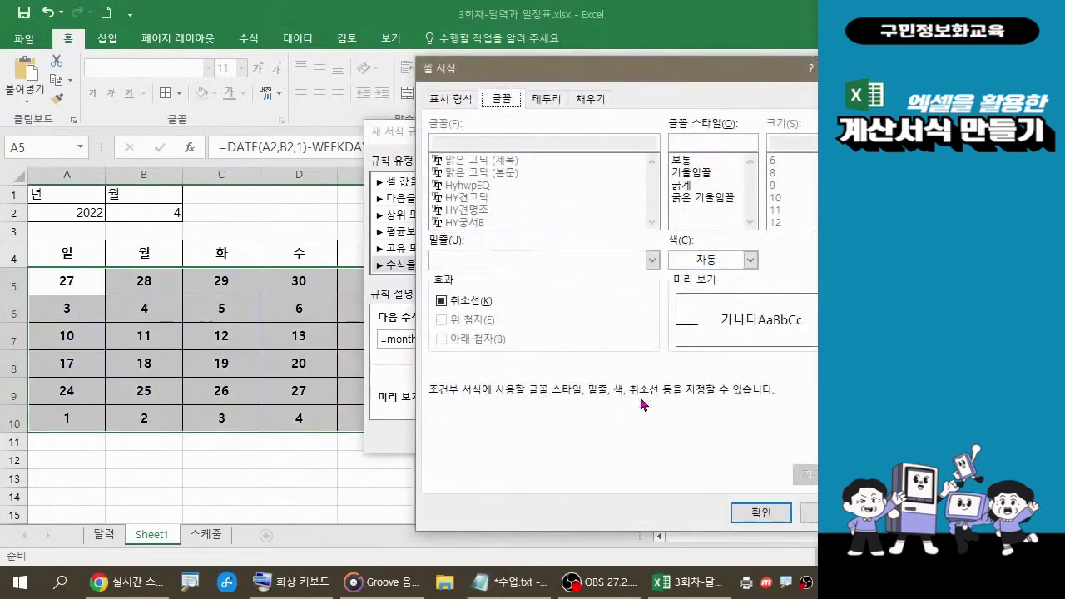
{"action": "left_click_drag", "start_coordinate": [639, 70], "coordinate": [459, 50]}
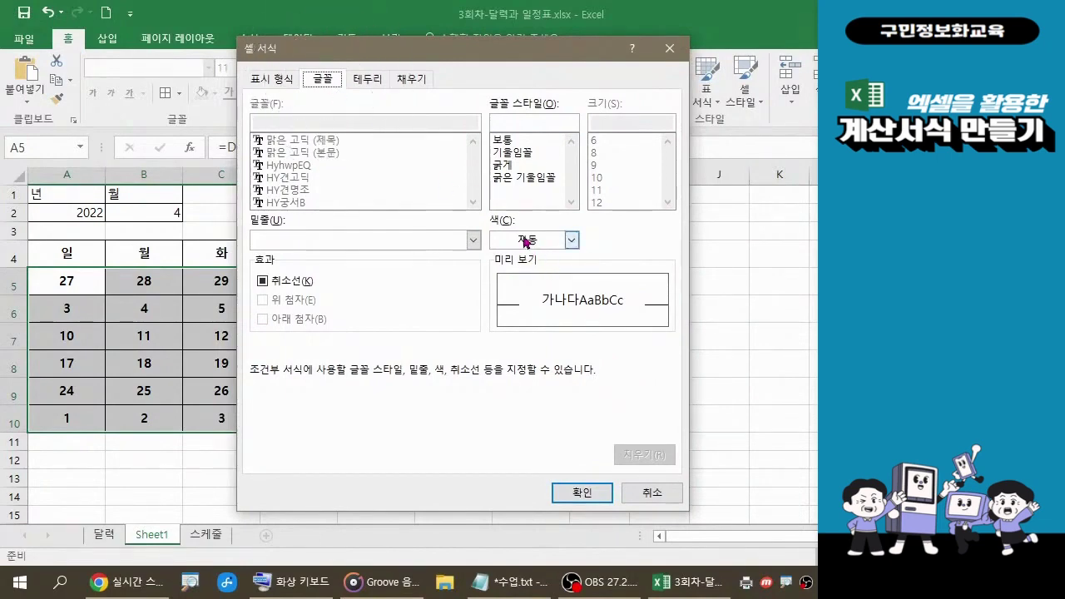
{"action": "left_click", "coordinate": [571, 240]}
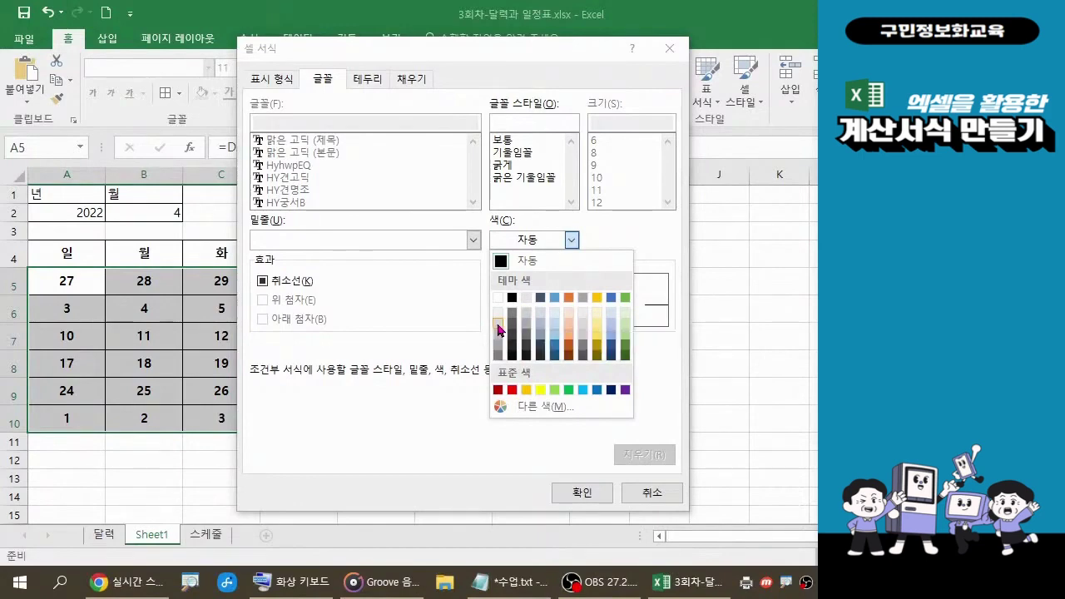
{"action": "left_click", "coordinate": [499, 329]}
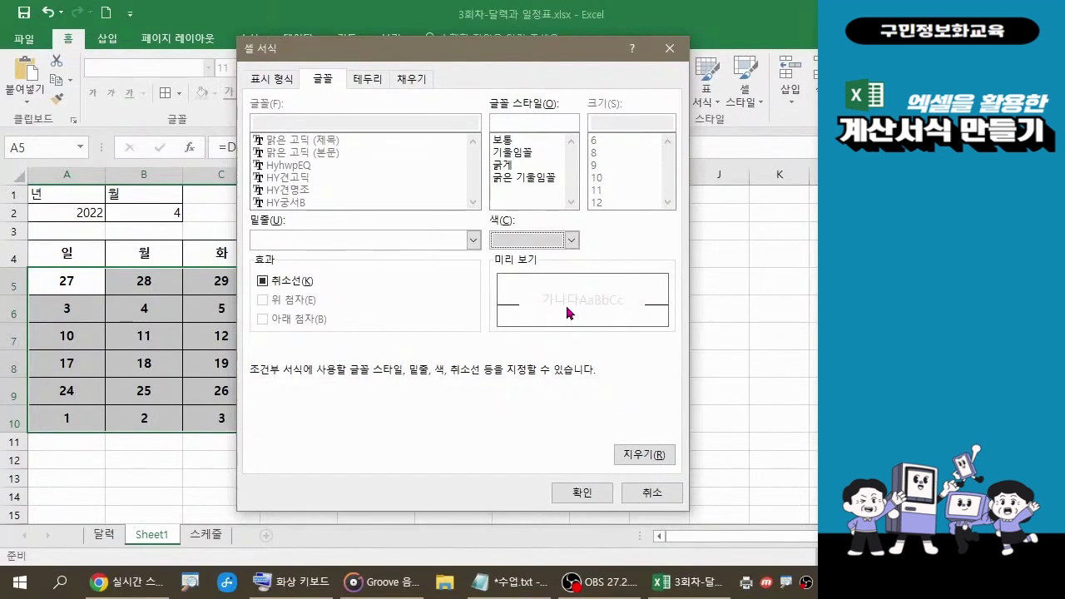
{"action": "left_click", "coordinate": [581, 494]}
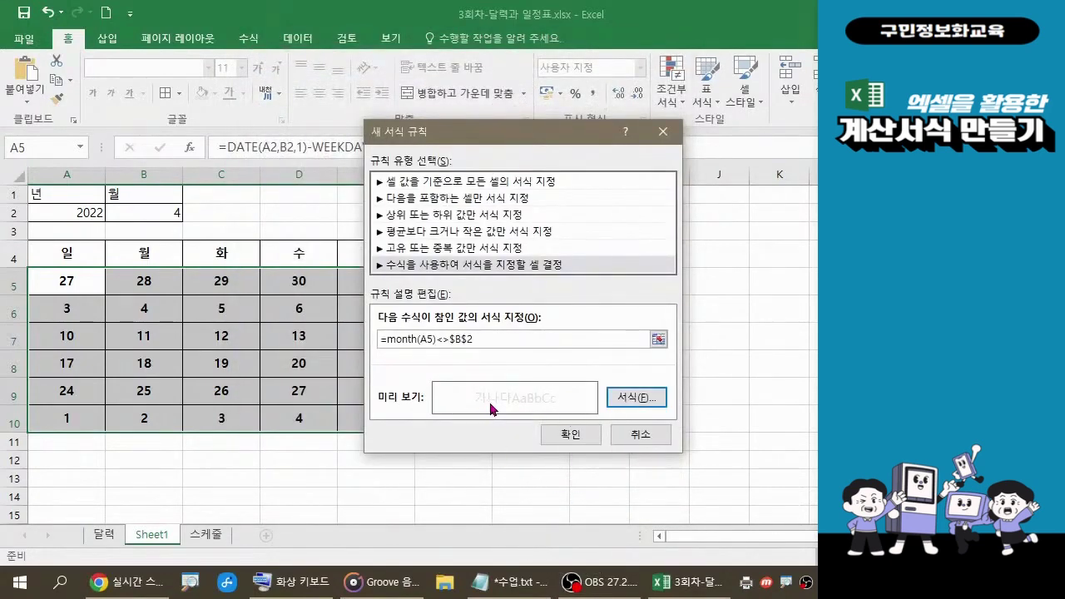
{"action": "left_click", "coordinate": [569, 434]}
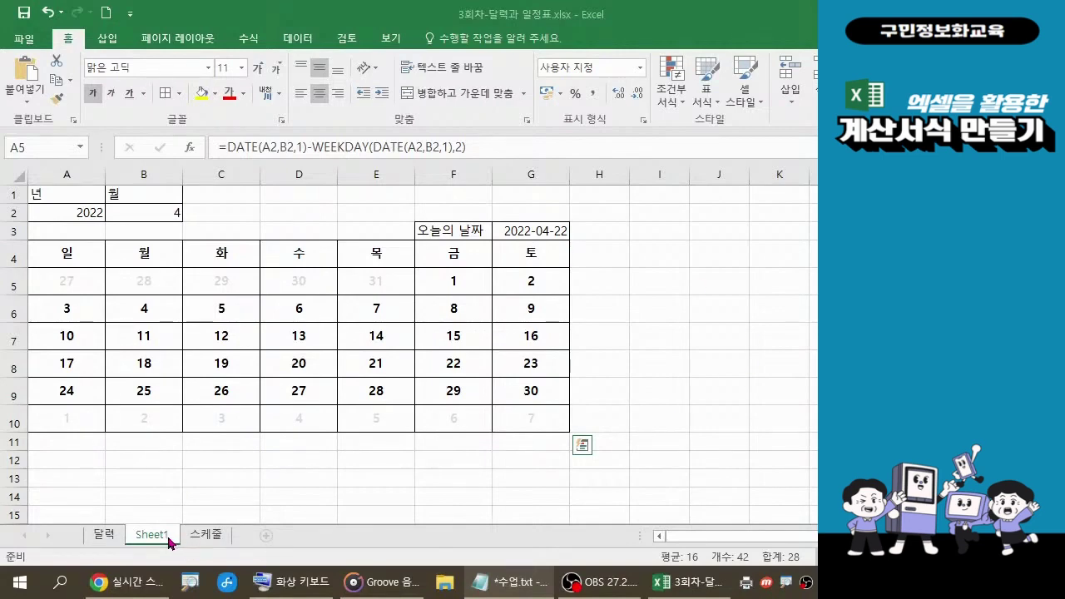
Rename the worksheet Sheet1 as 함수달력 and deselect the calendar range.
{"action": "left_click_drag", "start_coordinate": [169, 543], "coordinate": [188, 535]}
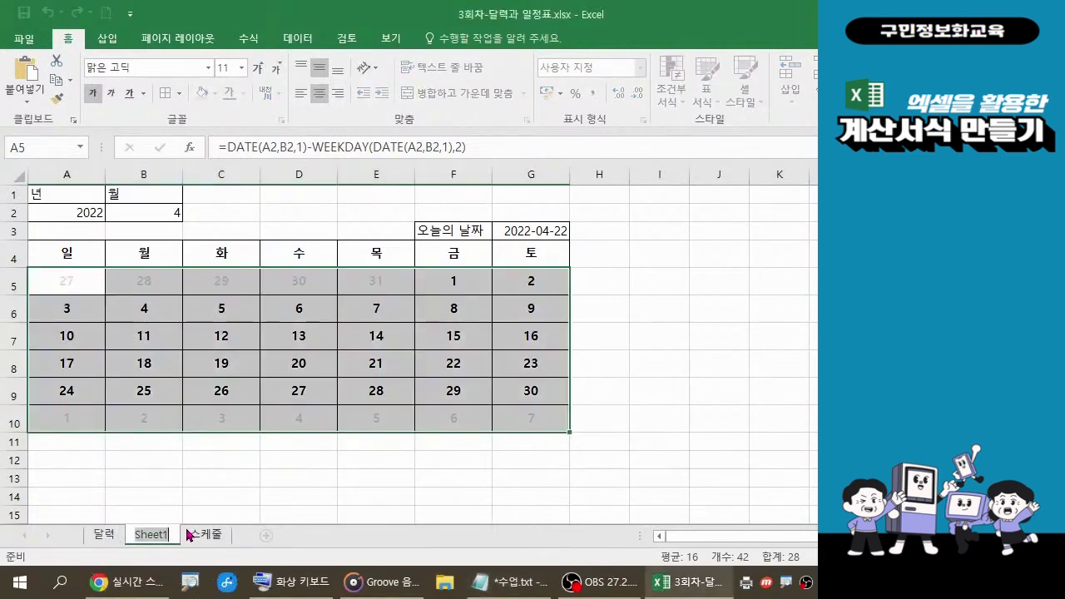
{"action": "type", "text": "gka"}
{"action": "key", "text": "BackSpace"}
{"action": "key", "text": "BackSpace"}
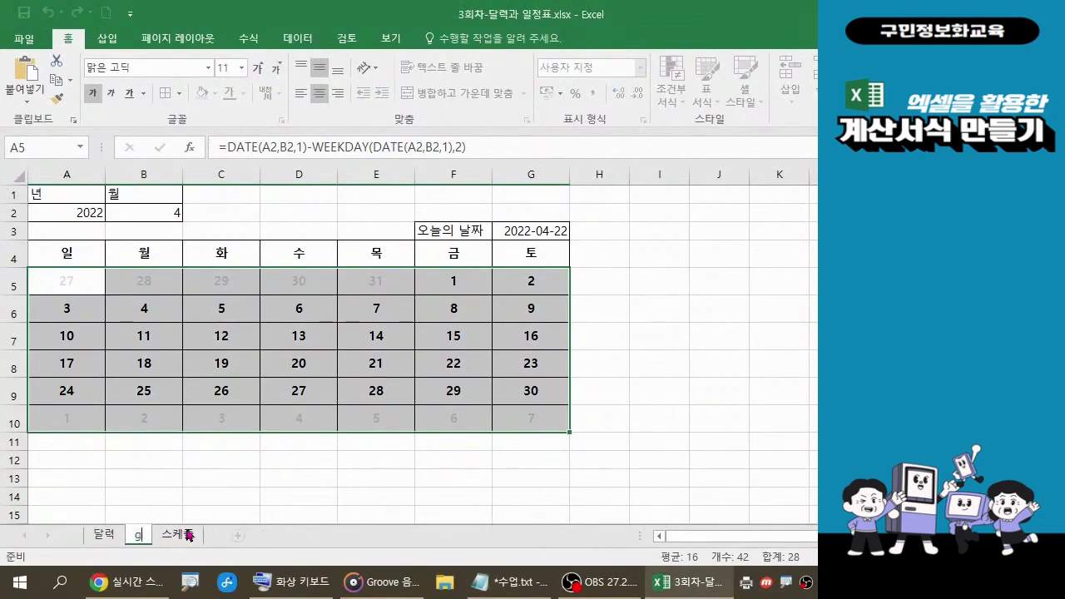
{"action": "key", "text": "BackSpace"}
{"action": "type", "text": "함수"}
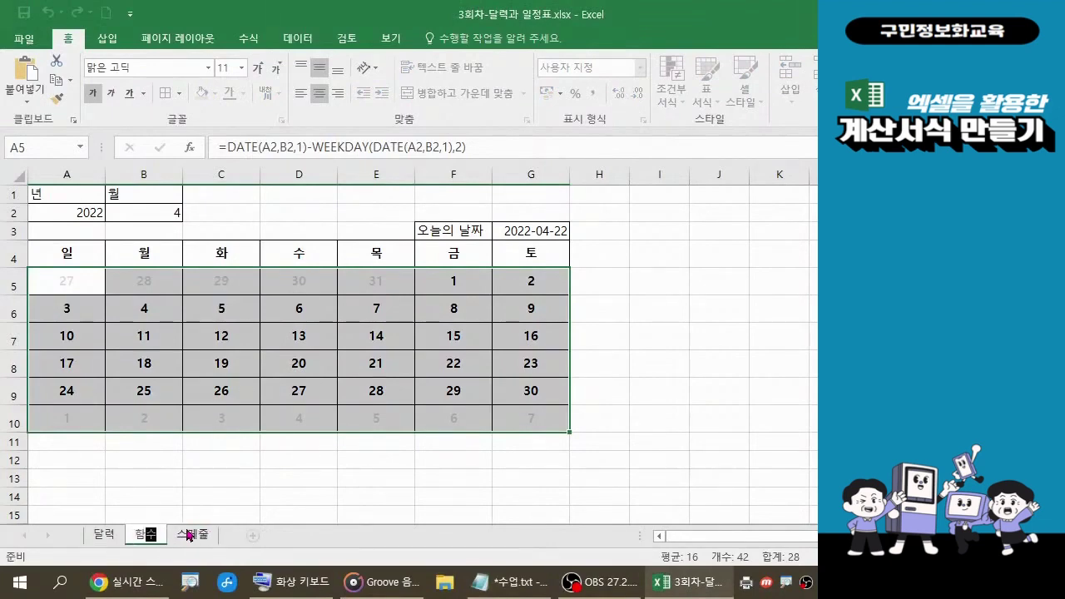
{"action": "type", "text": "달"}
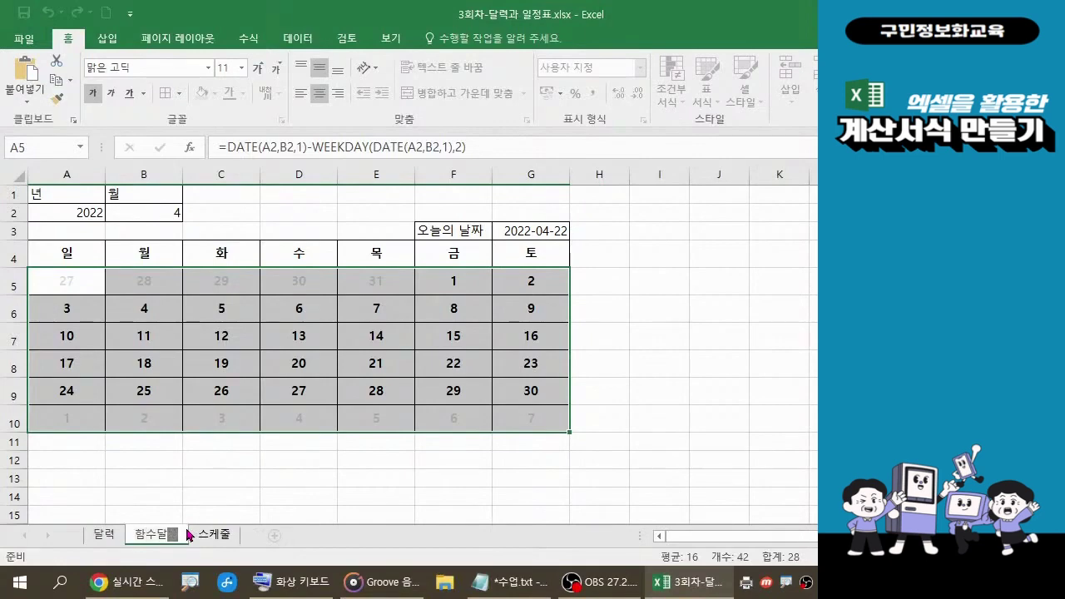
{"action": "type", "text": "력"}
{"action": "key", "text": "Return"}
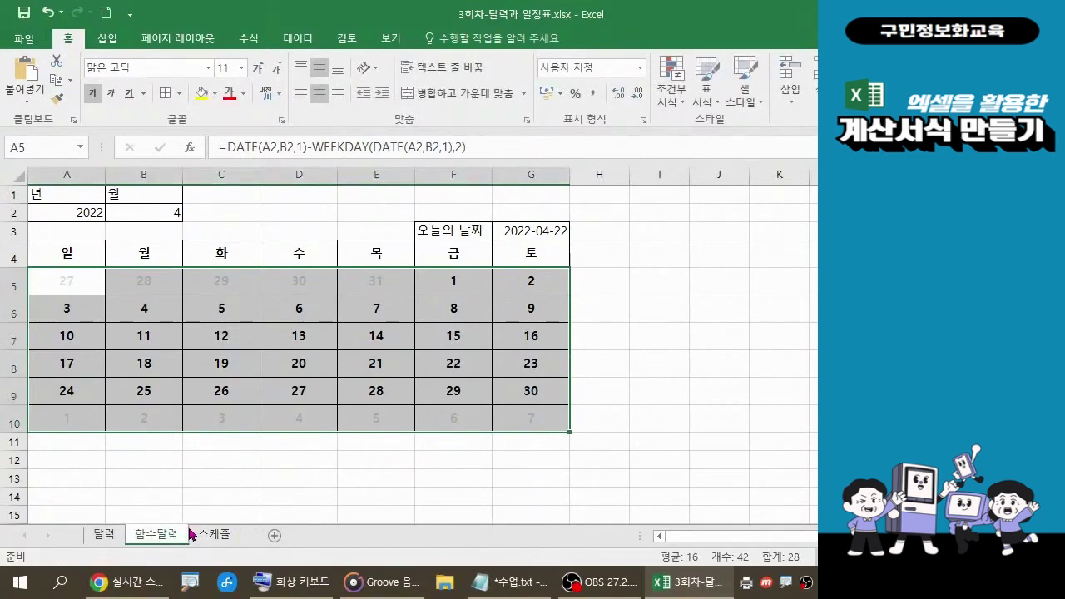
{"action": "left_click", "coordinate": [420, 491]}
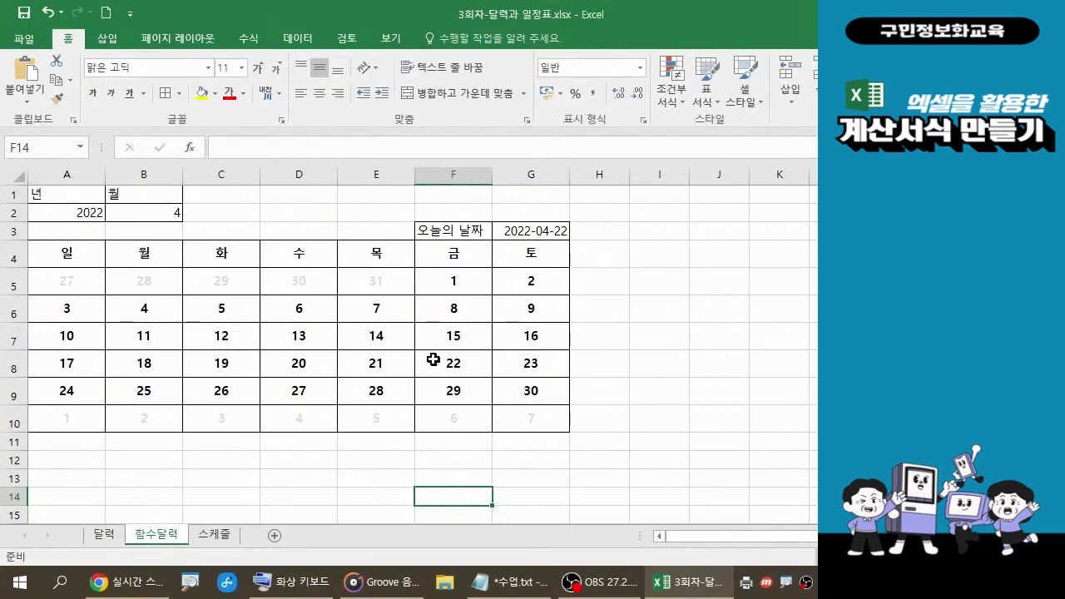
Format A4:G10 as a table with headers, using the orange style with a solid header from the 밝게 group.
{"action": "left_click", "coordinate": [516, 587]}
{"action": "left_click_drag", "start_coordinate": [50, 250], "coordinate": [518, 411]}
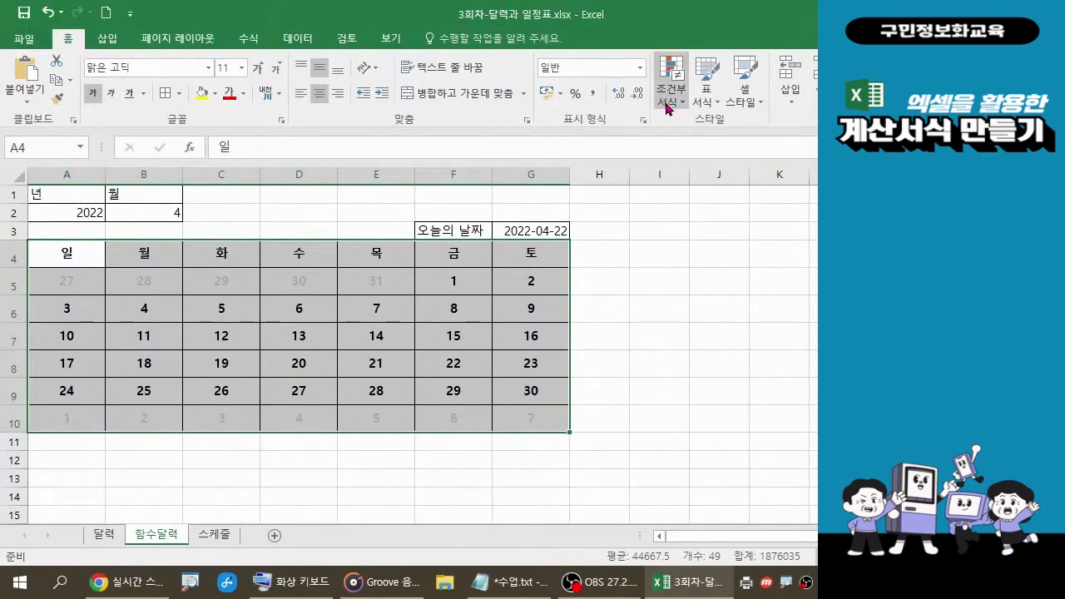
{"action": "left_click", "coordinate": [718, 110]}
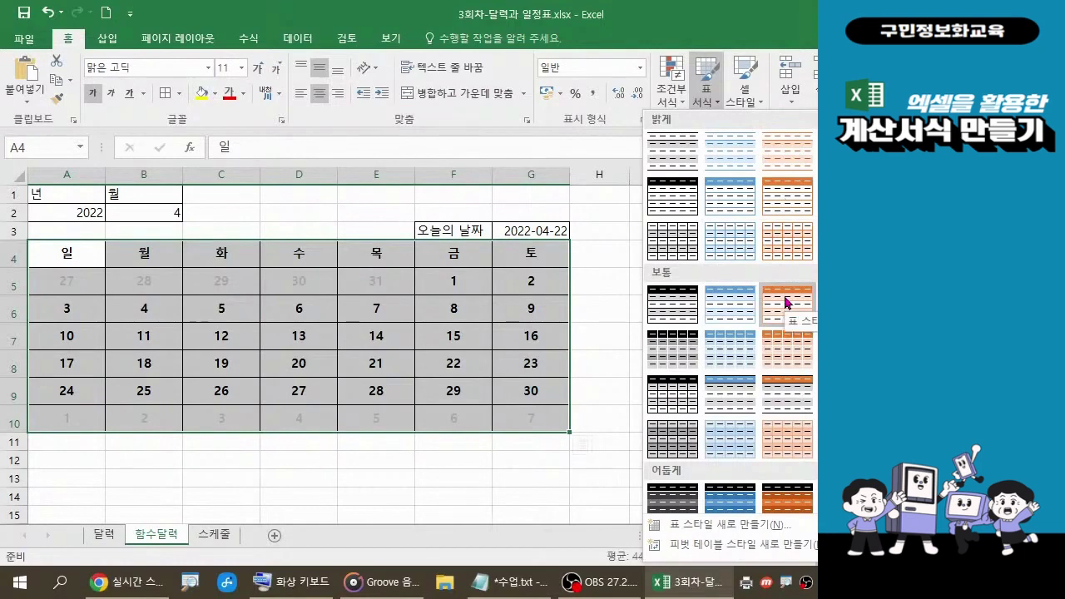
{"action": "key", "text": "ctrl+q"}
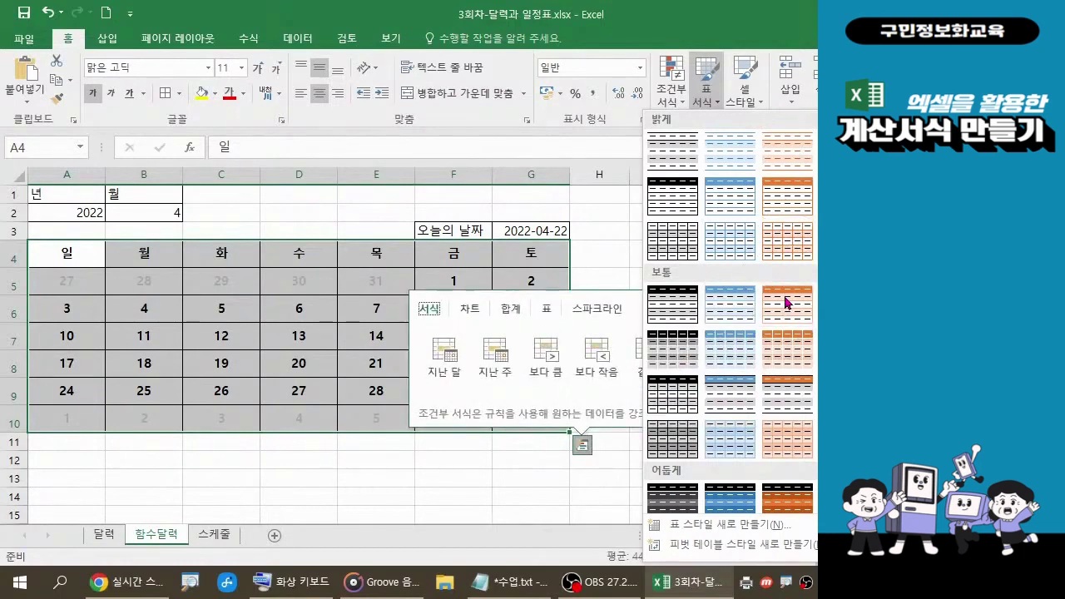
{"action": "key", "text": "Escape"}
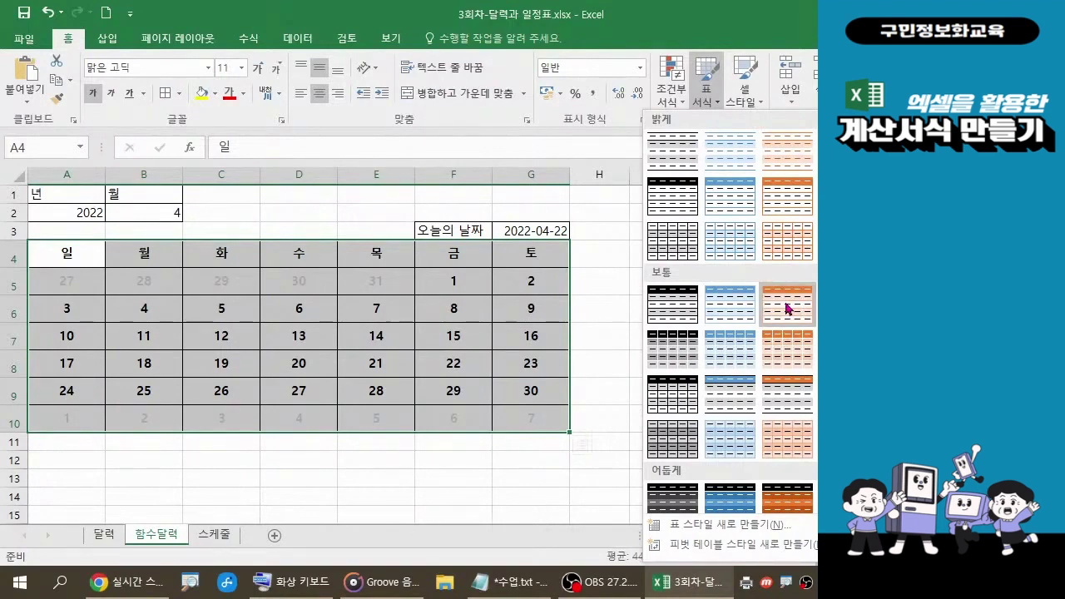
{"action": "left_click", "coordinate": [602, 395]}
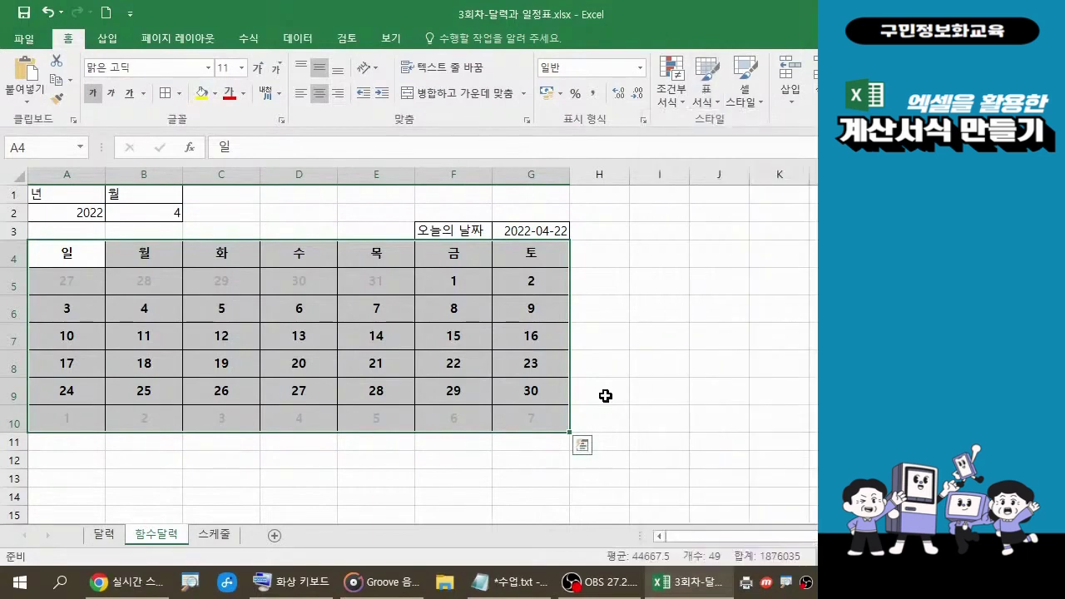
{"action": "left_click", "coordinate": [713, 105]}
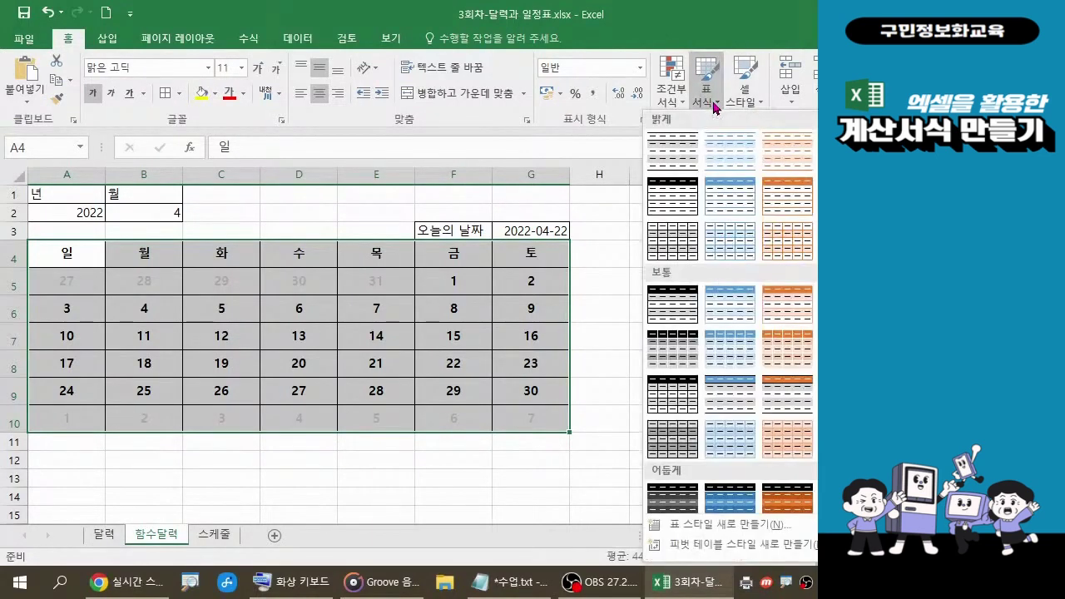
{"action": "left_click", "coordinate": [783, 197]}
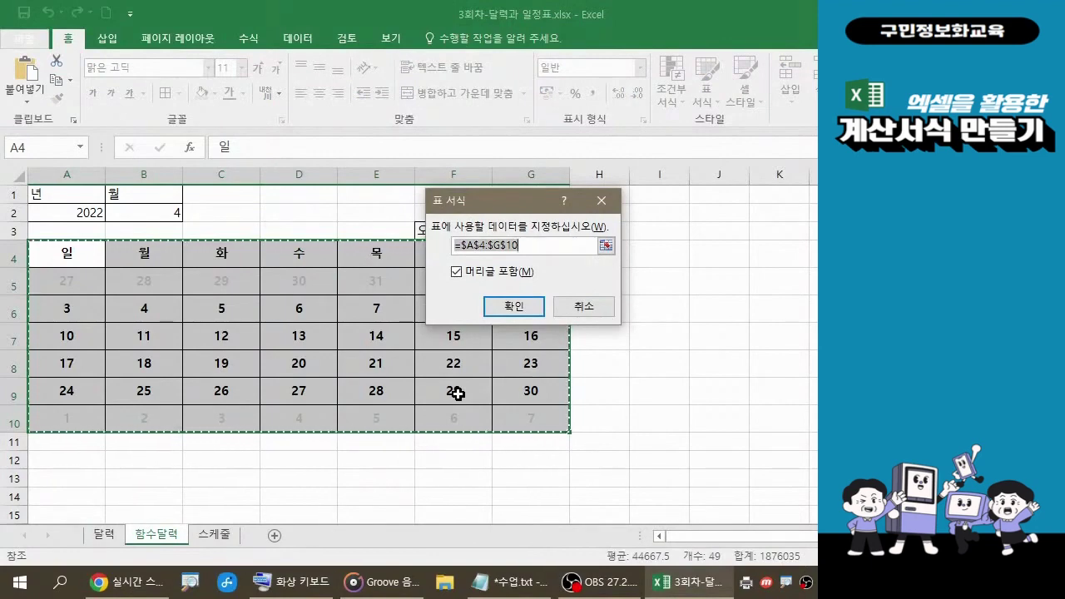
{"action": "left_click", "coordinate": [515, 307]}
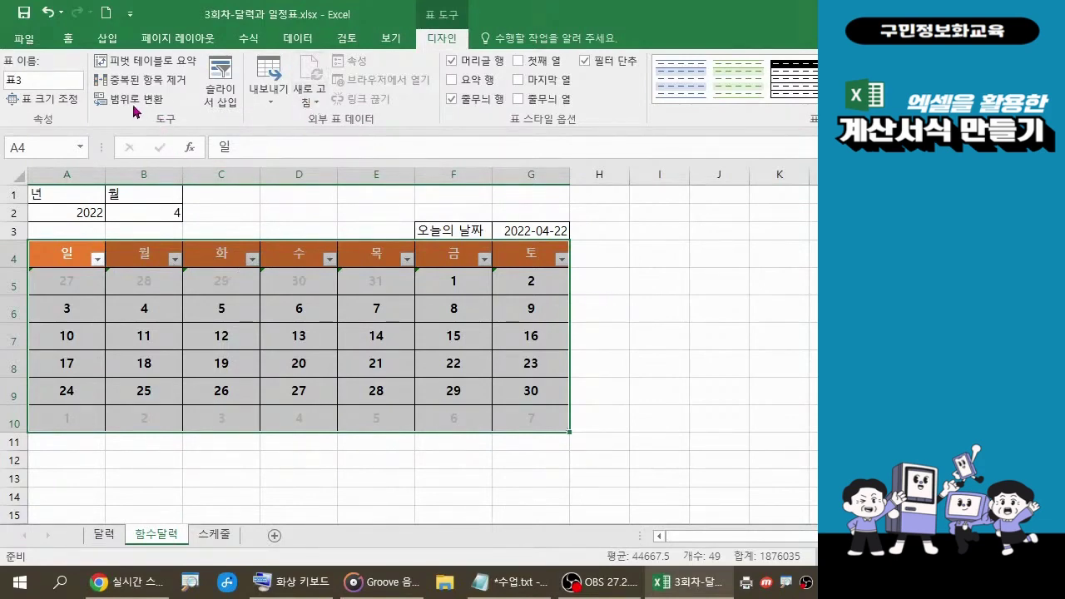
Convert the calendar table back to a normal range and deselect it.
{"action": "key", "text": "ctrl+q"}
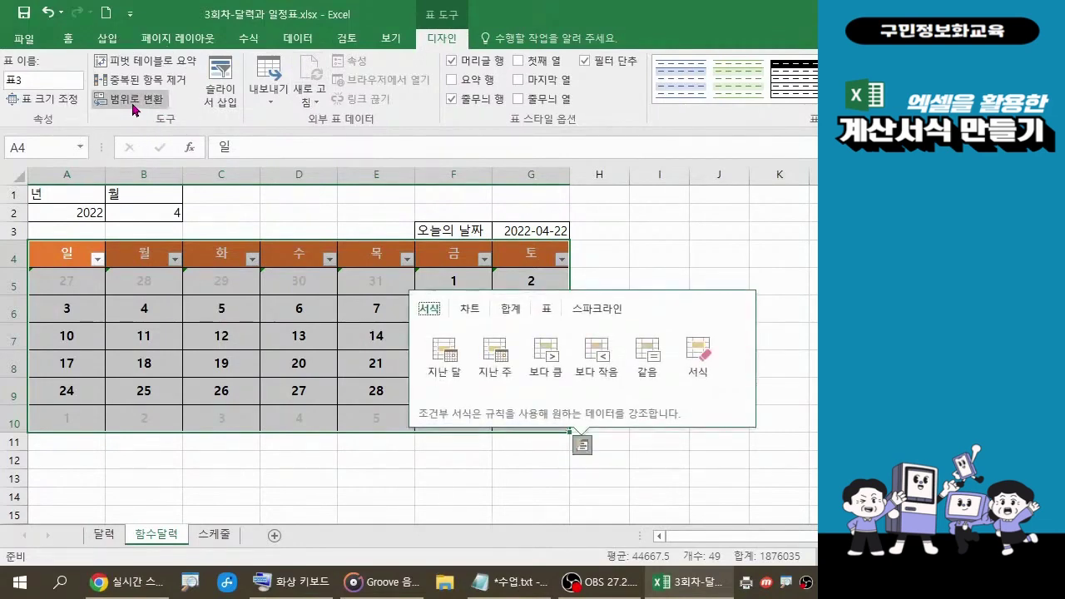
{"action": "left_click", "coordinate": [133, 109]}
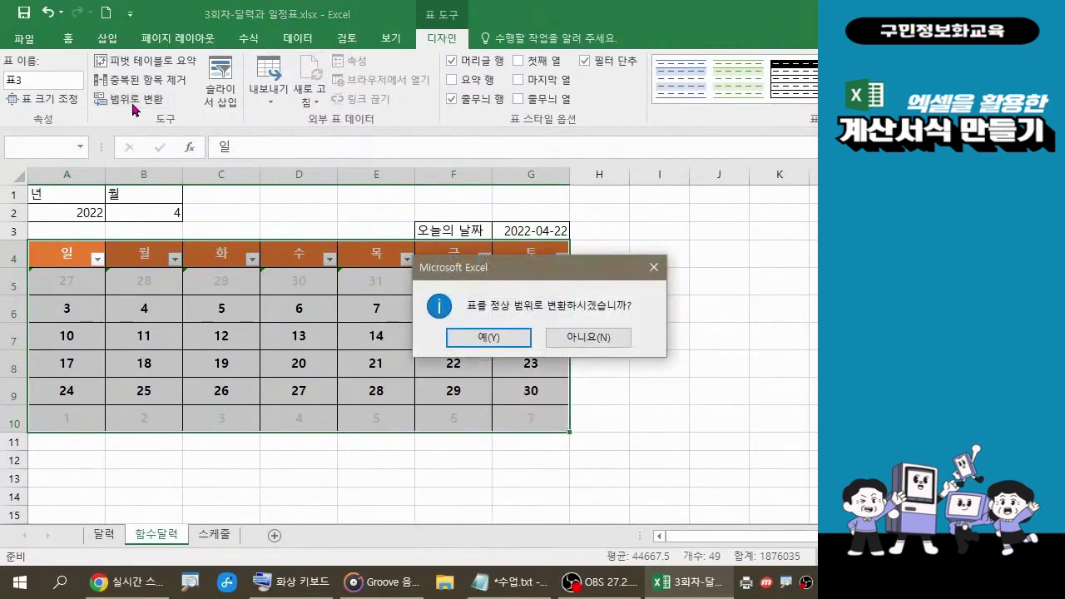
{"action": "left_click", "coordinate": [488, 339]}
{"action": "left_click", "coordinate": [696, 340]}
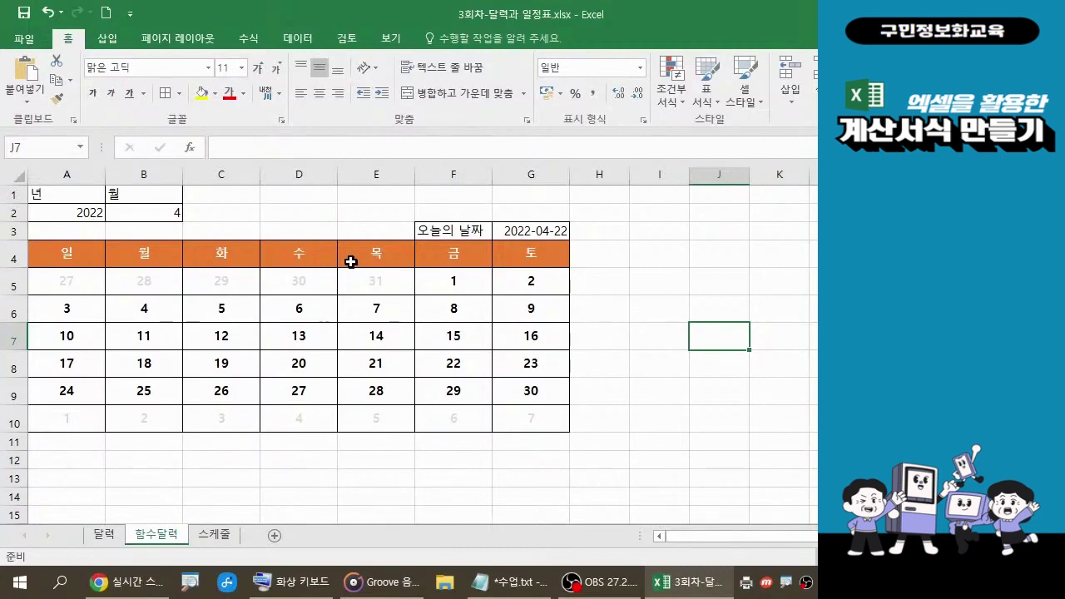
Format A4:G10 as a table with headers, using the first orange style in the 보통 group.
{"action": "left_click_drag", "start_coordinate": [54, 258], "coordinate": [513, 412]}
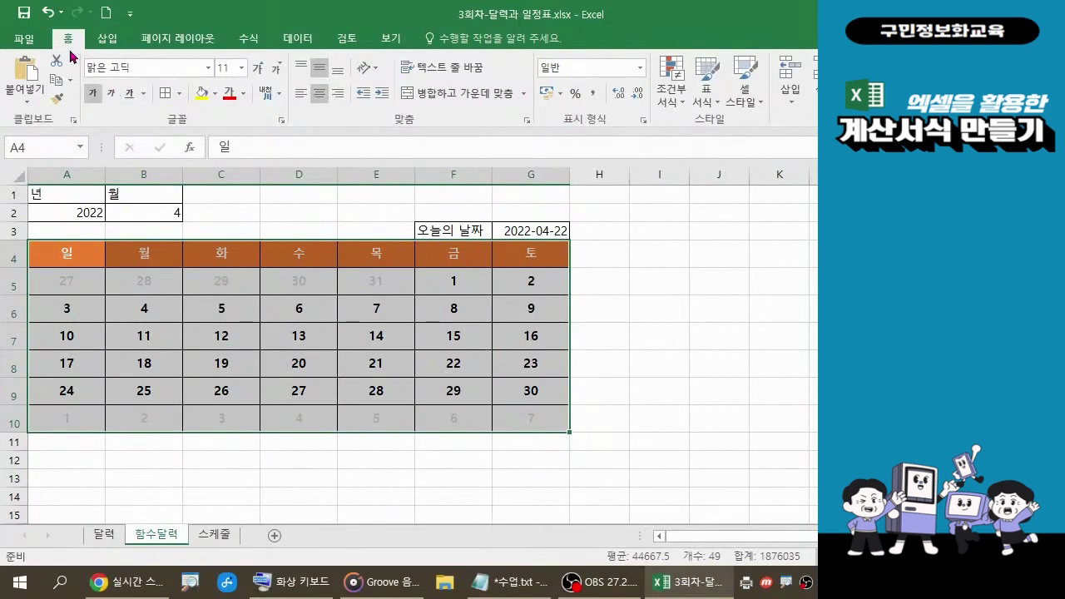
{"action": "left_click", "coordinate": [721, 112]}
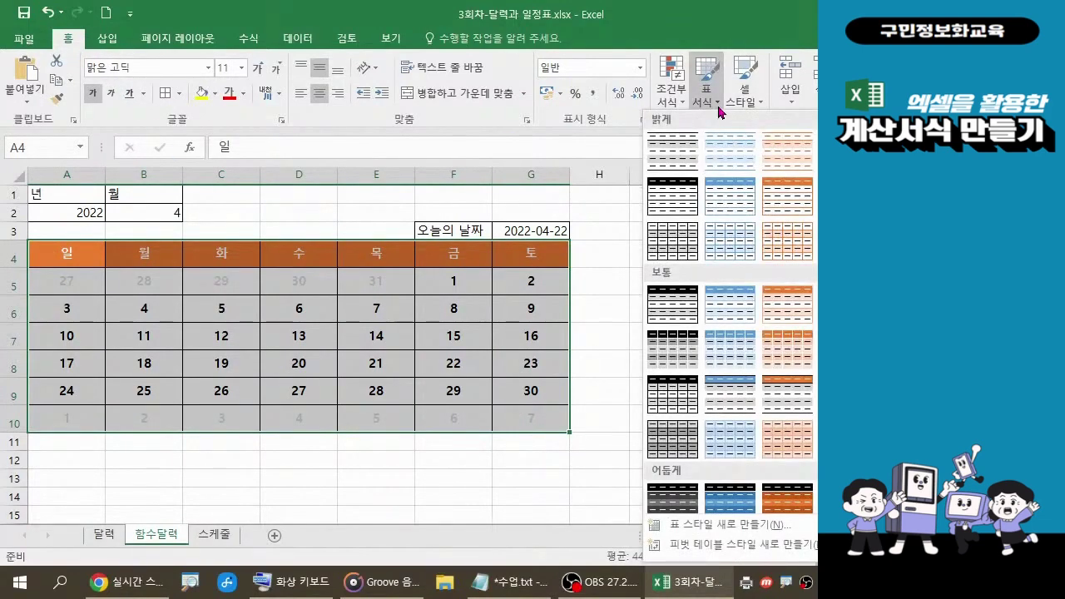
{"action": "left_click", "coordinate": [785, 313]}
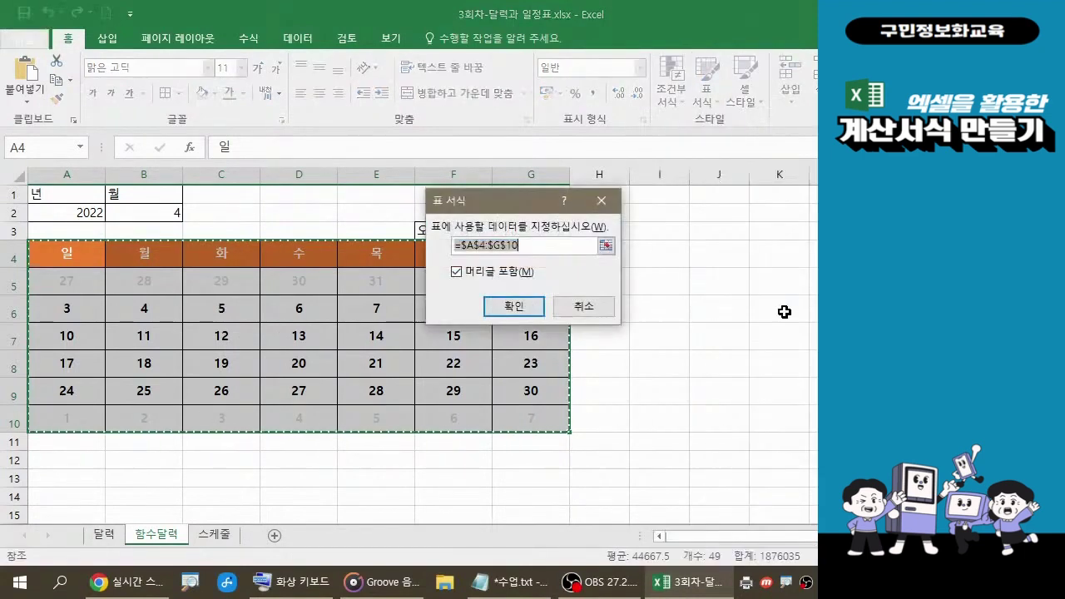
{"action": "left_click", "coordinate": [526, 317]}
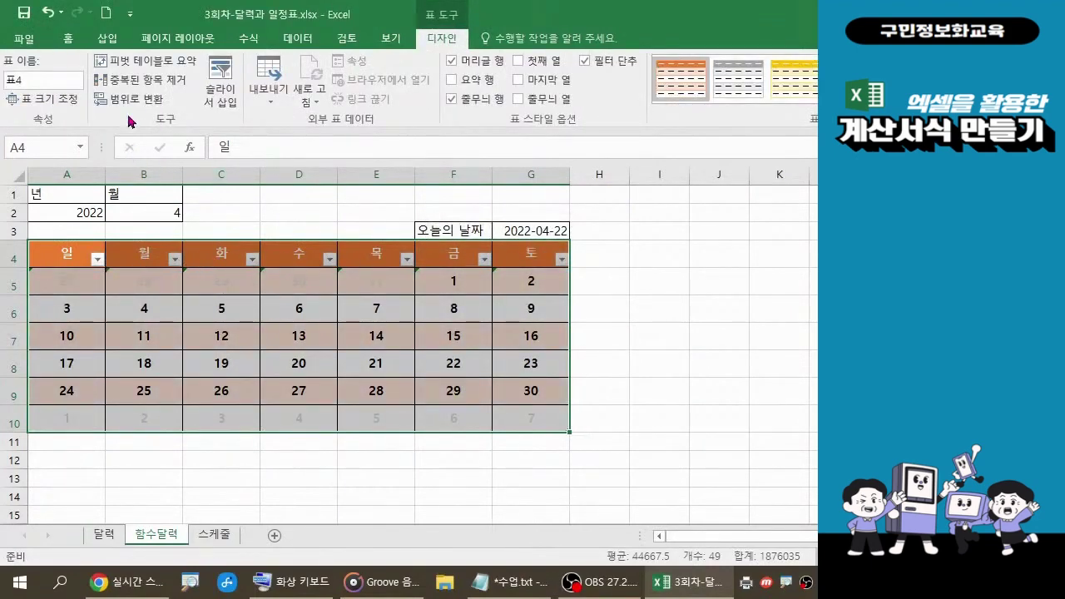
Convert the banded calendar table to a normal range and deselect it.
{"action": "left_click", "coordinate": [158, 125]}
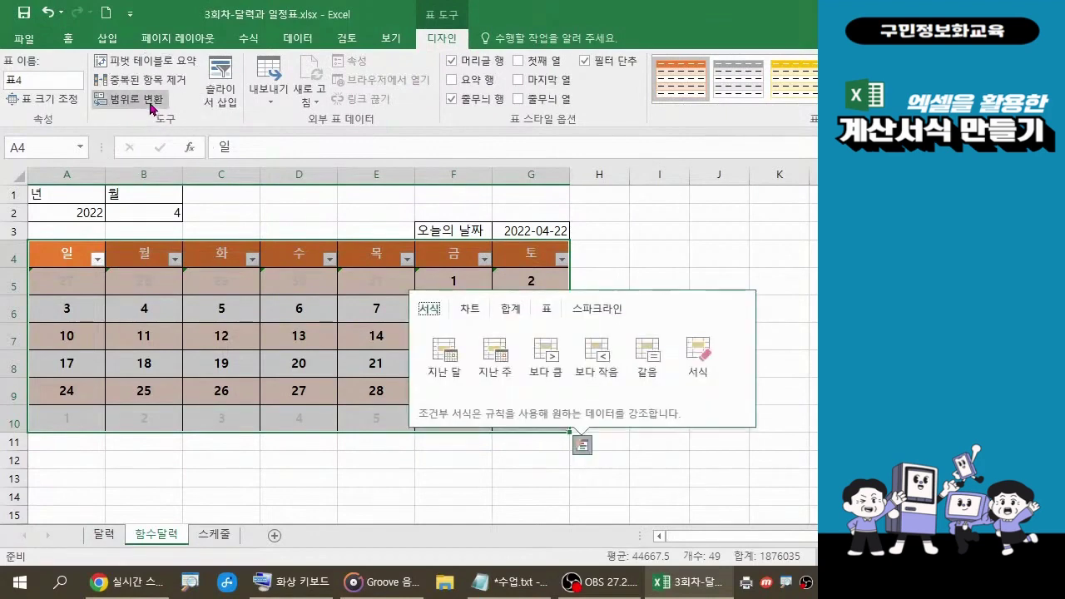
{"action": "left_click", "coordinate": [151, 100]}
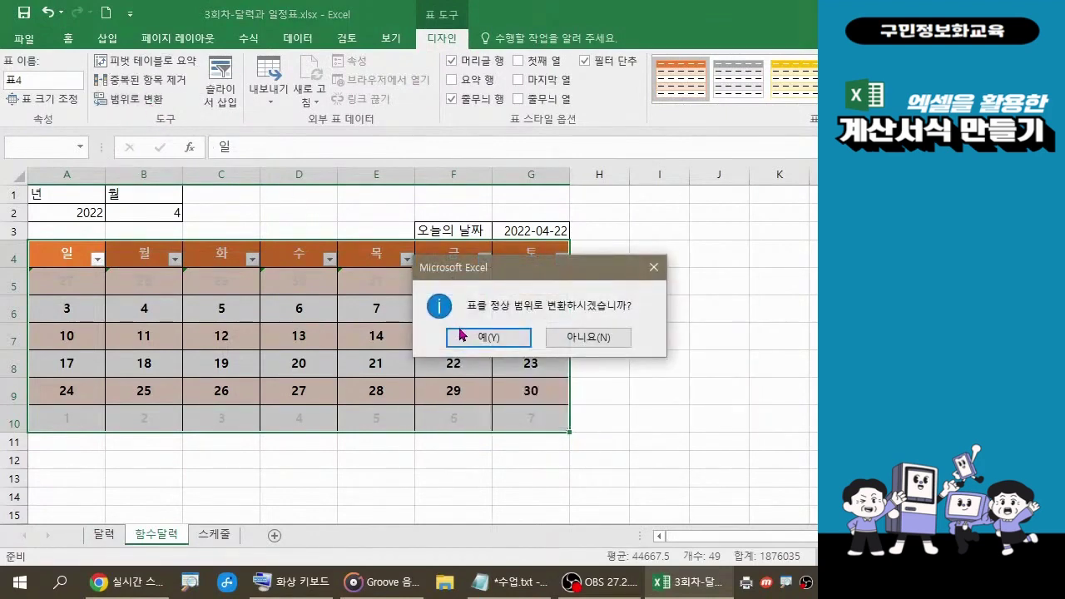
{"action": "left_click", "coordinate": [489, 337]}
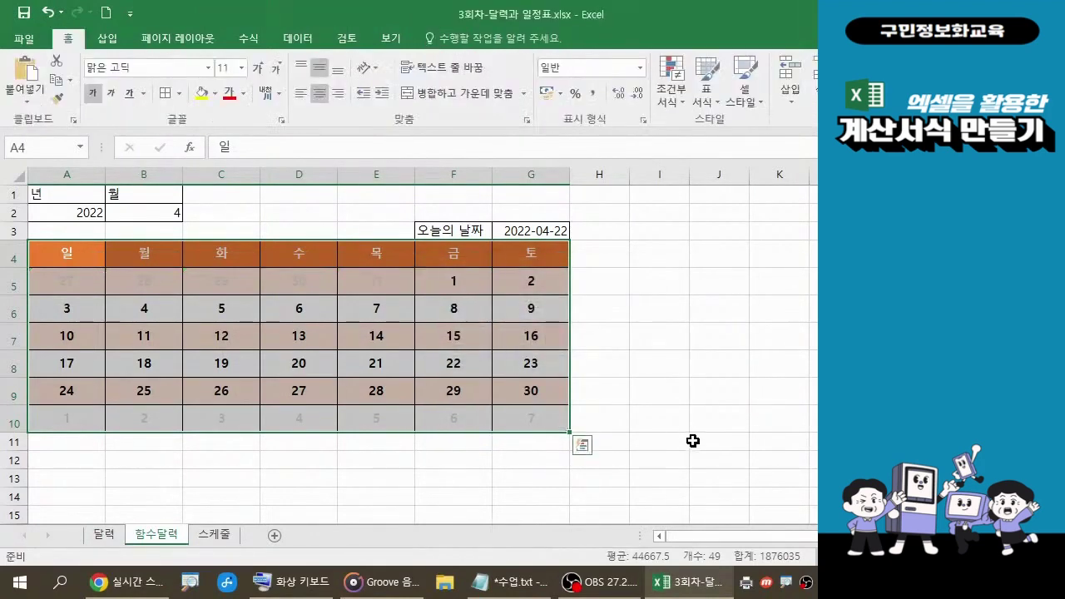
{"action": "left_click", "coordinate": [693, 440]}
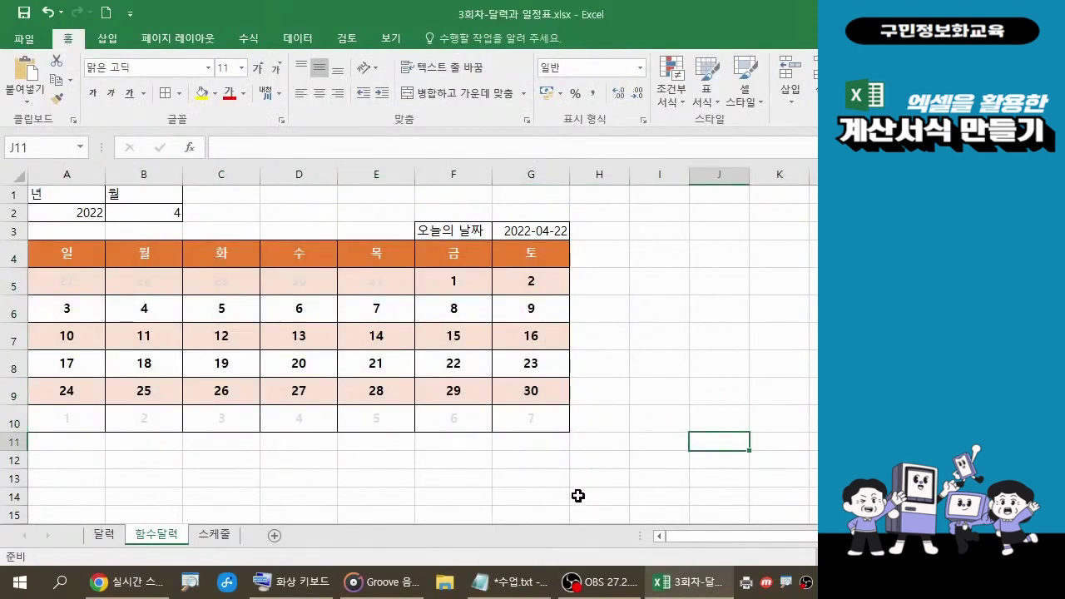
{"action": "mouse_move", "coordinate": [511, 592]}
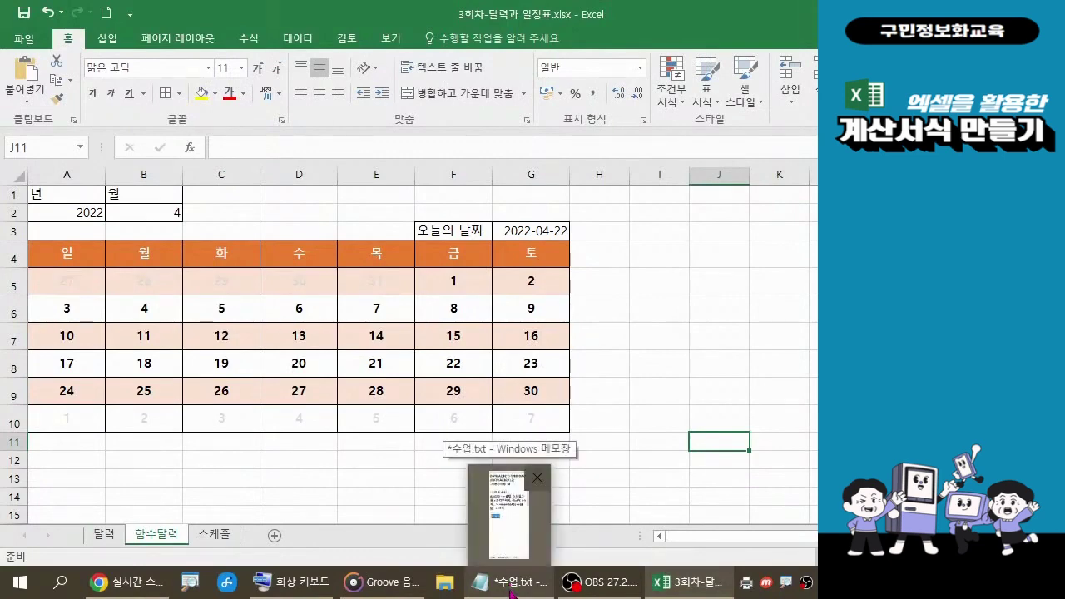
{"action": "left_click", "coordinate": [511, 587]}
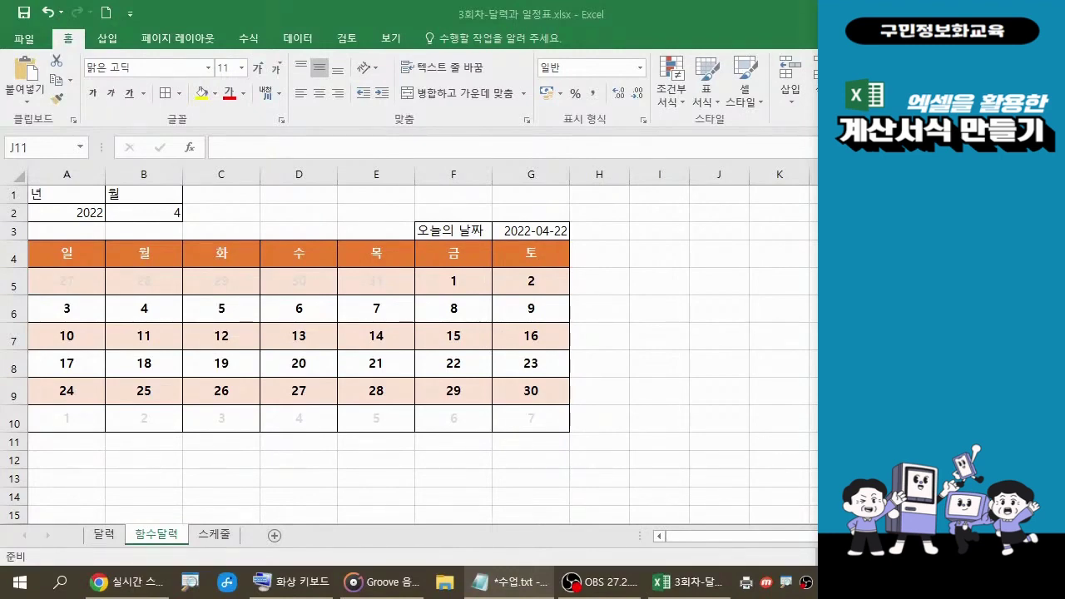
{"action": "left_click", "coordinate": [717, 112]}
{"action": "left_click", "coordinate": [717, 113]}
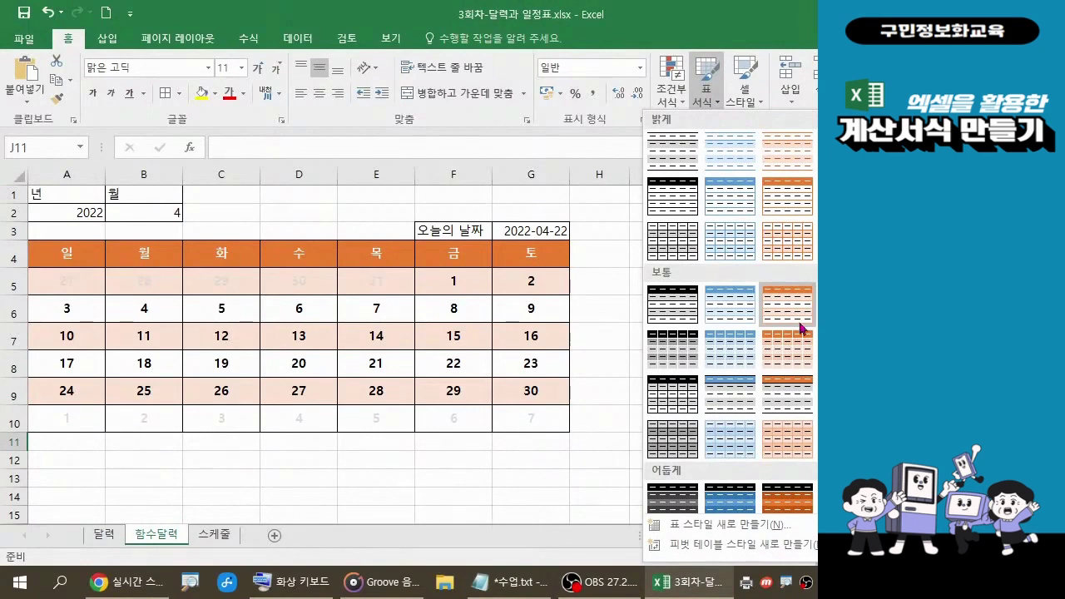
{"action": "key", "text": "Escape"}
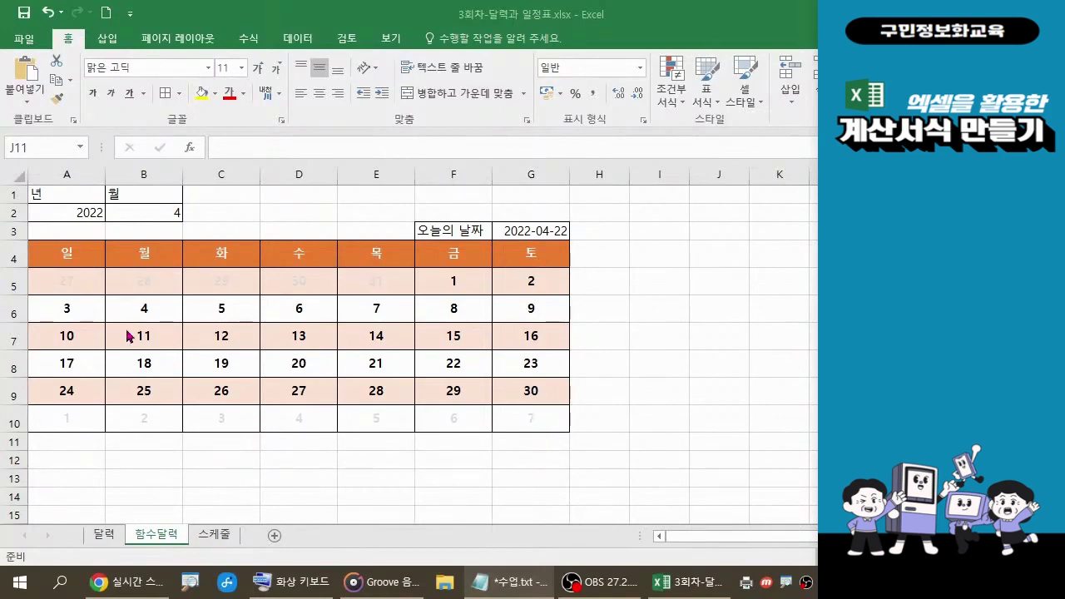
Set the font colour of the Sunday column A4:A10 to the standard red.
{"action": "left_click", "coordinate": [68, 255]}
{"action": "left_click_drag", "start_coordinate": [67, 255], "coordinate": [66, 420]}
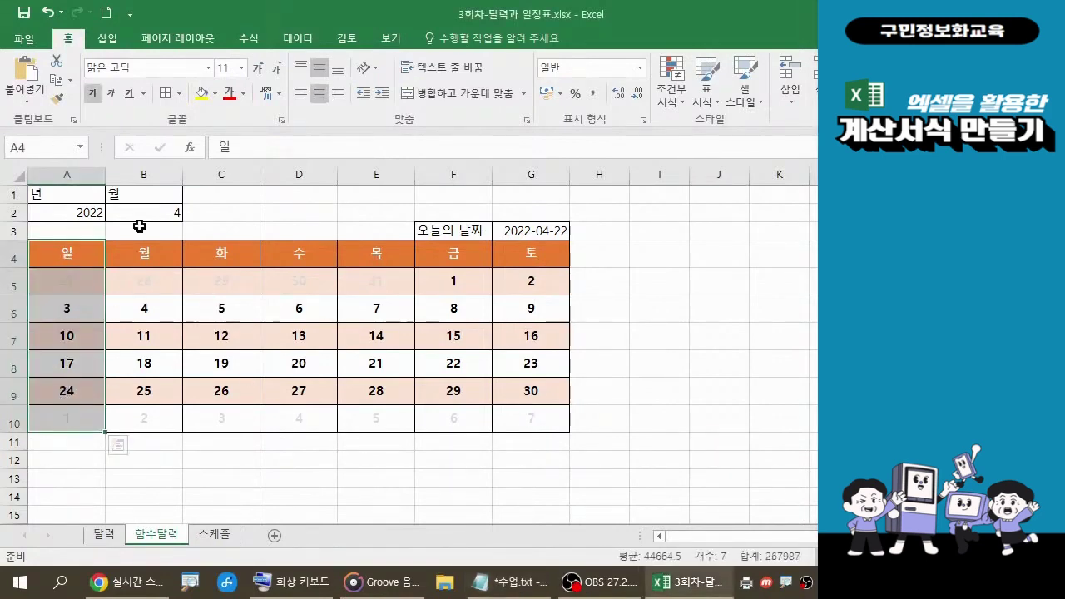
{"action": "left_click", "coordinate": [243, 92]}
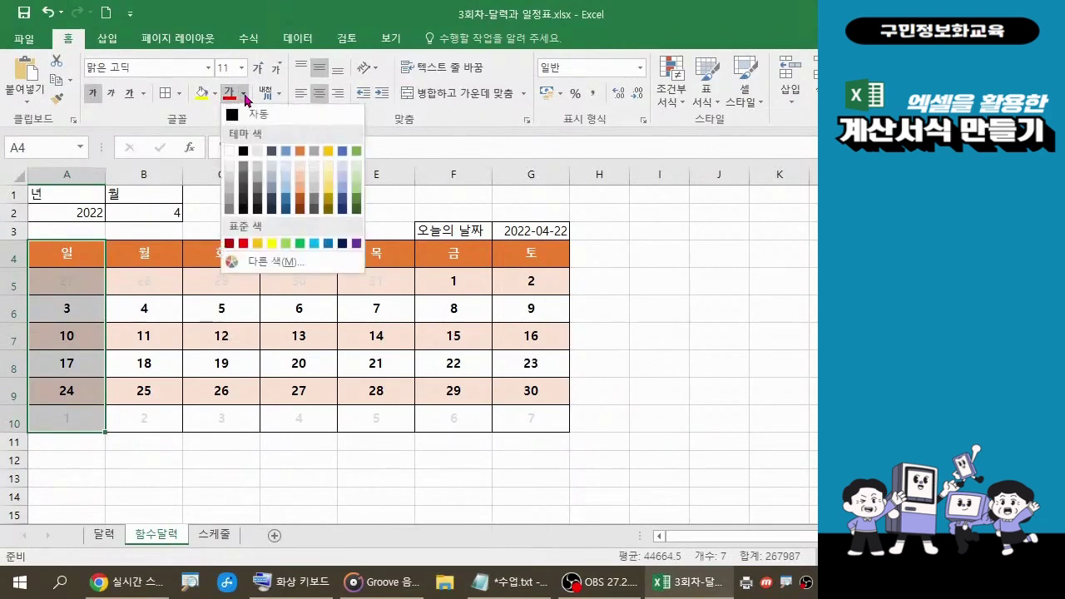
{"action": "left_click", "coordinate": [243, 248]}
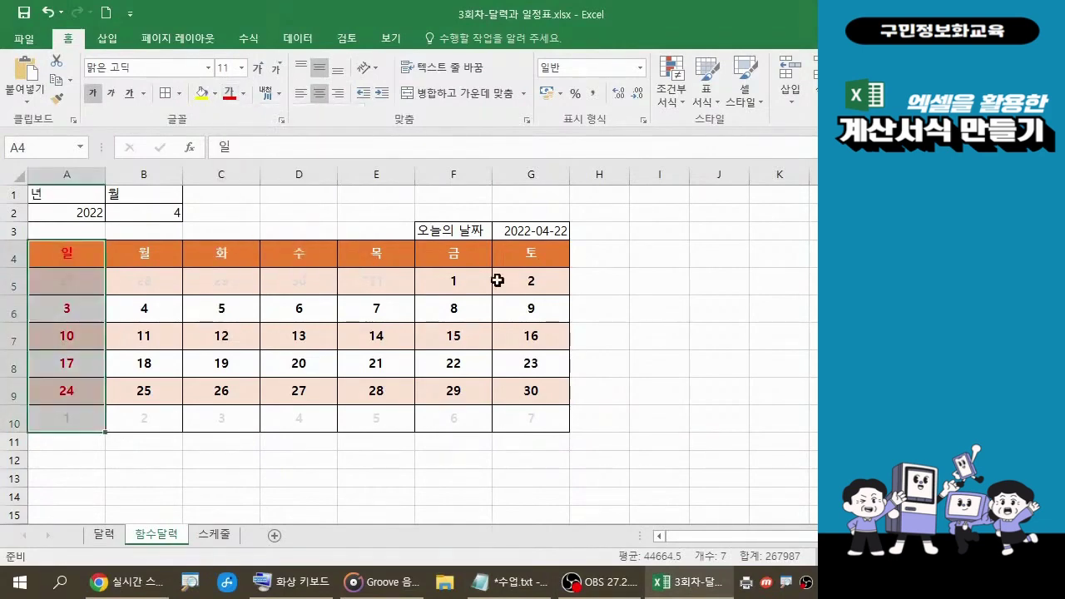
Select the Saturday column G4:G10 and open the font colour choices for it.
{"action": "left_click_drag", "start_coordinate": [528, 260], "coordinate": [530, 421]}
{"action": "left_click", "coordinate": [243, 93]}
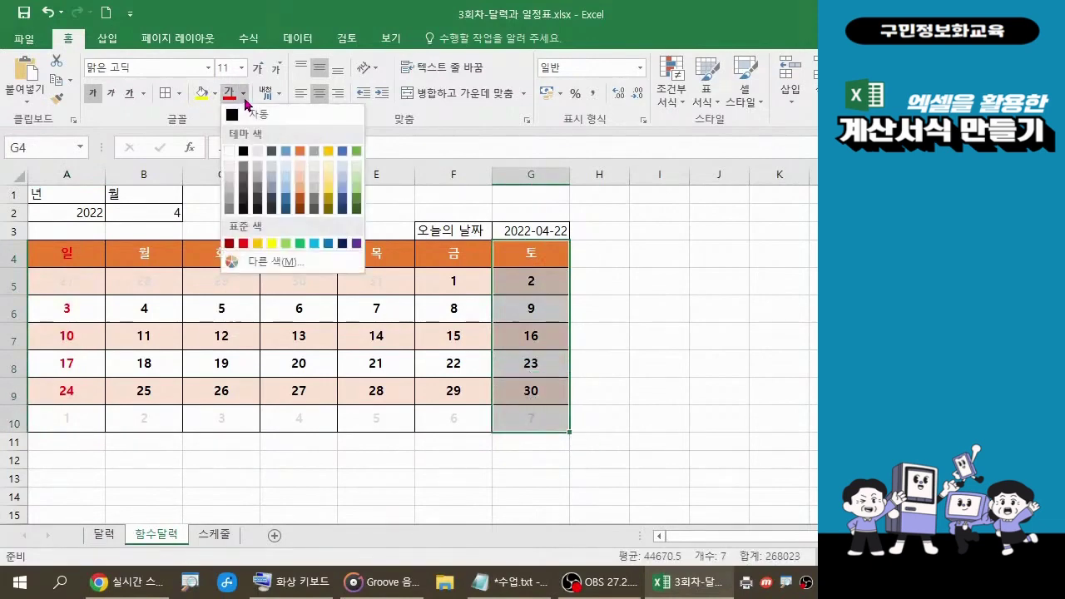
Colour the Saturday column text green, and undo the font colours of both the Saturday and Sunday columns.
{"action": "left_click", "coordinate": [299, 244]}
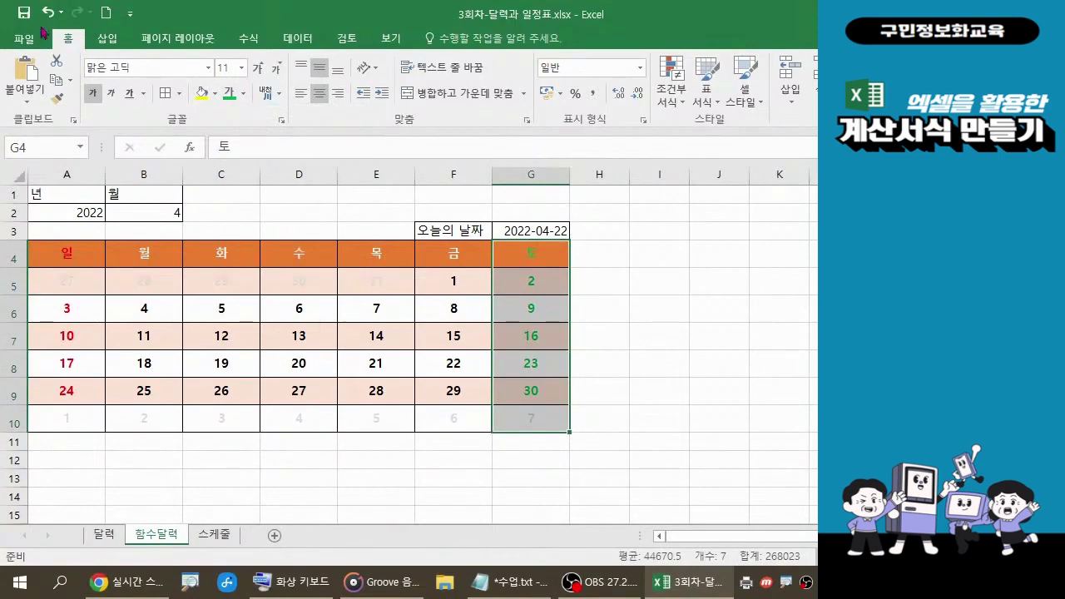
{"action": "left_click", "coordinate": [613, 280]}
{"action": "left_click", "coordinate": [48, 11]}
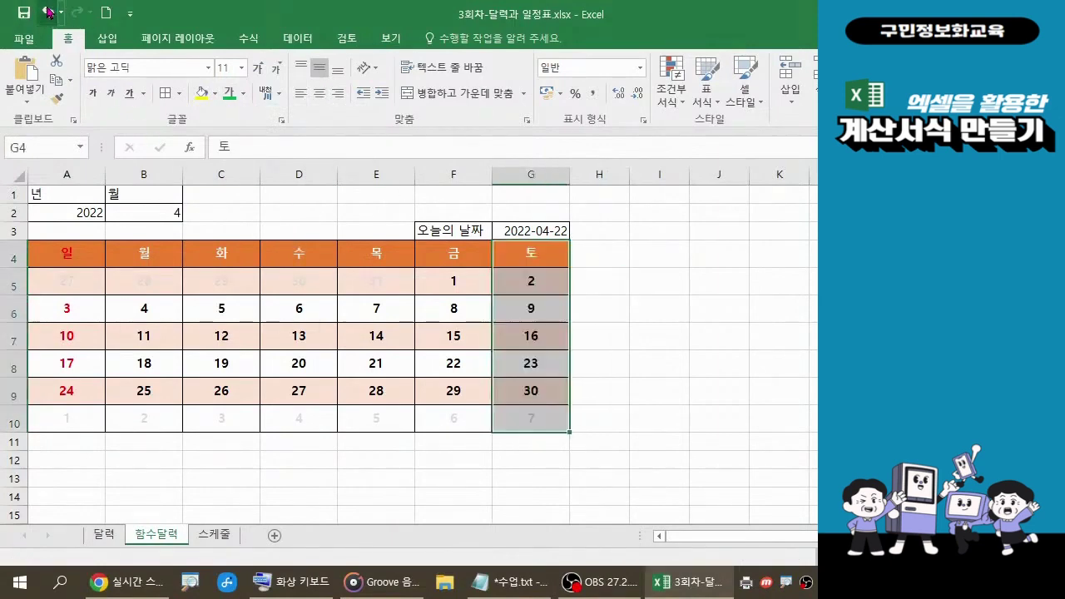
{"action": "left_click", "coordinate": [47, 11]}
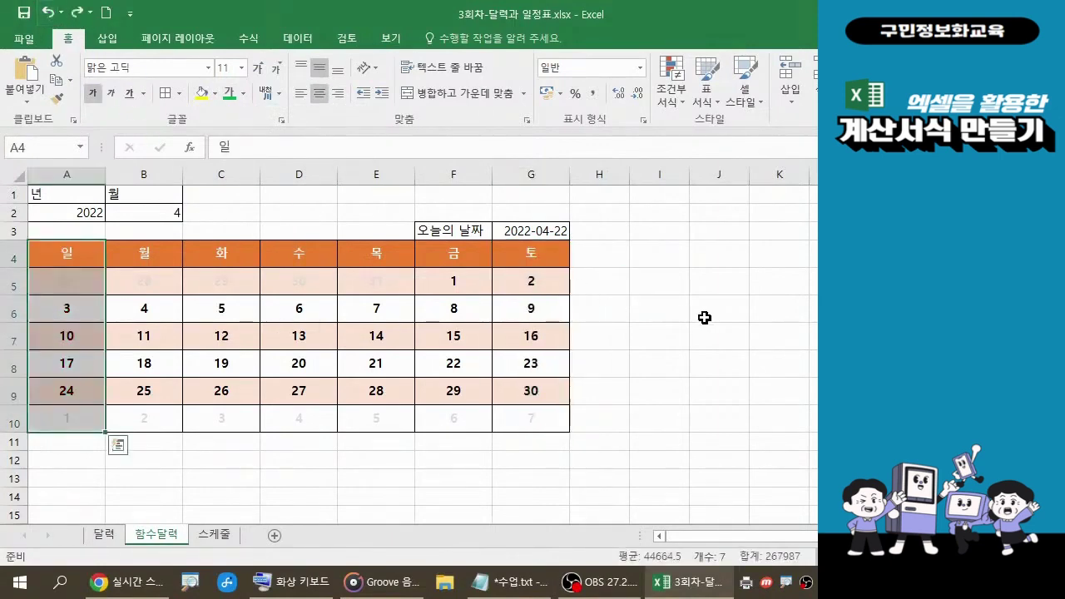
{"action": "left_click", "coordinate": [673, 316]}
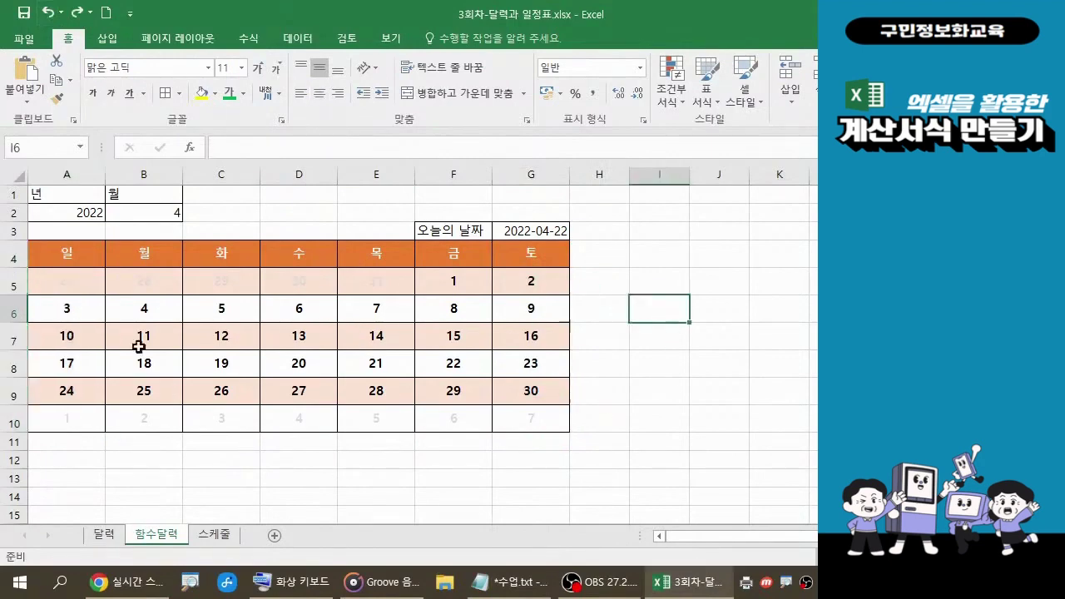
{"action": "left_click", "coordinate": [648, 426]}
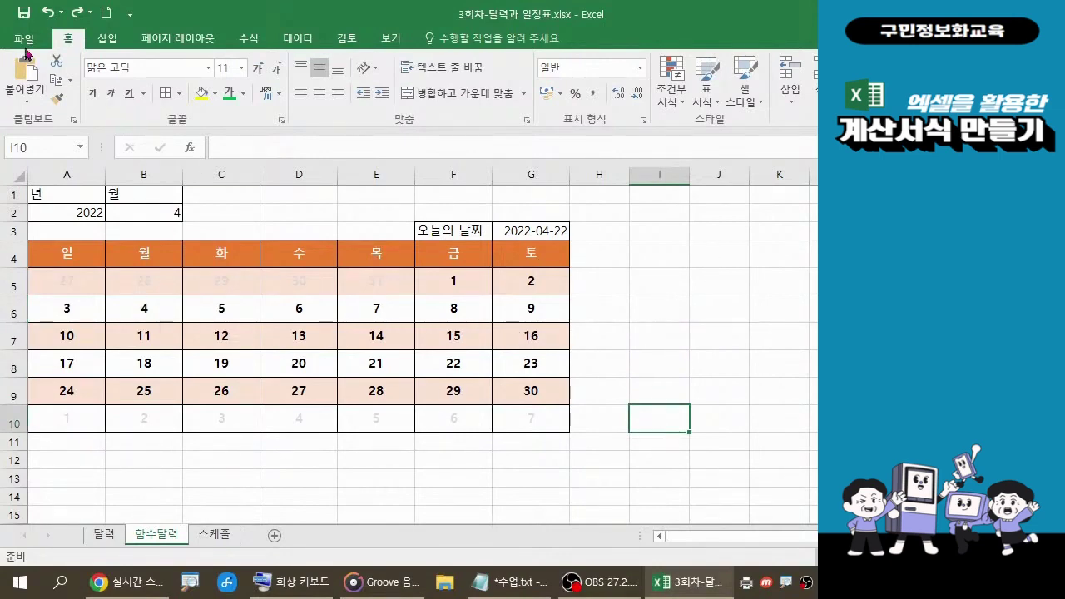
Save the calendar workbook.
{"action": "left_click", "coordinate": [23, 18]}
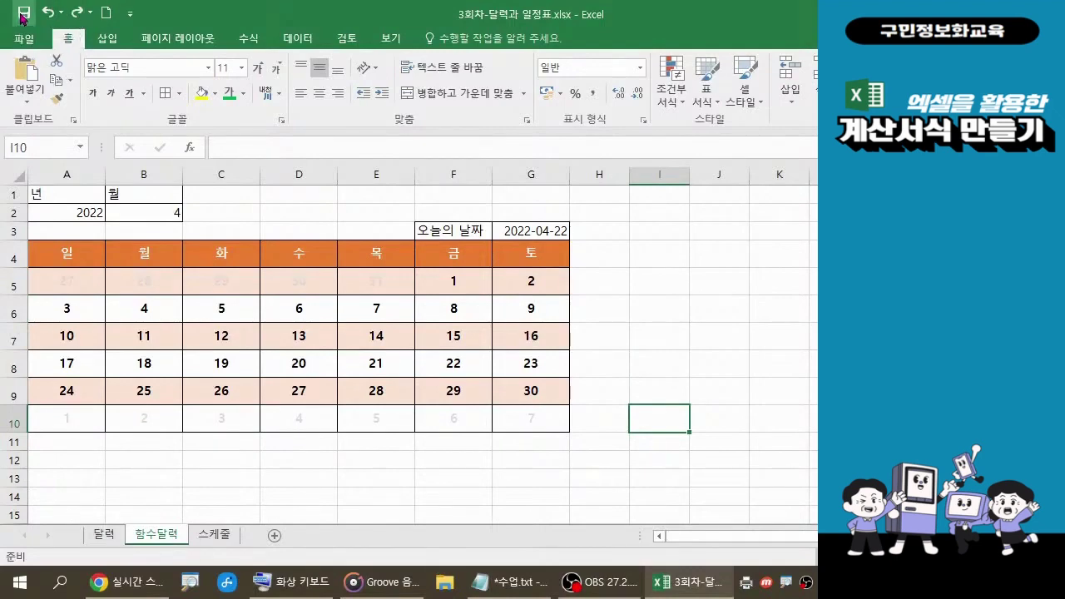
{"action": "left_click", "coordinate": [22, 19]}
{"action": "left_click", "coordinate": [22, 19]}
{"action": "left_click", "coordinate": [22, 18]}
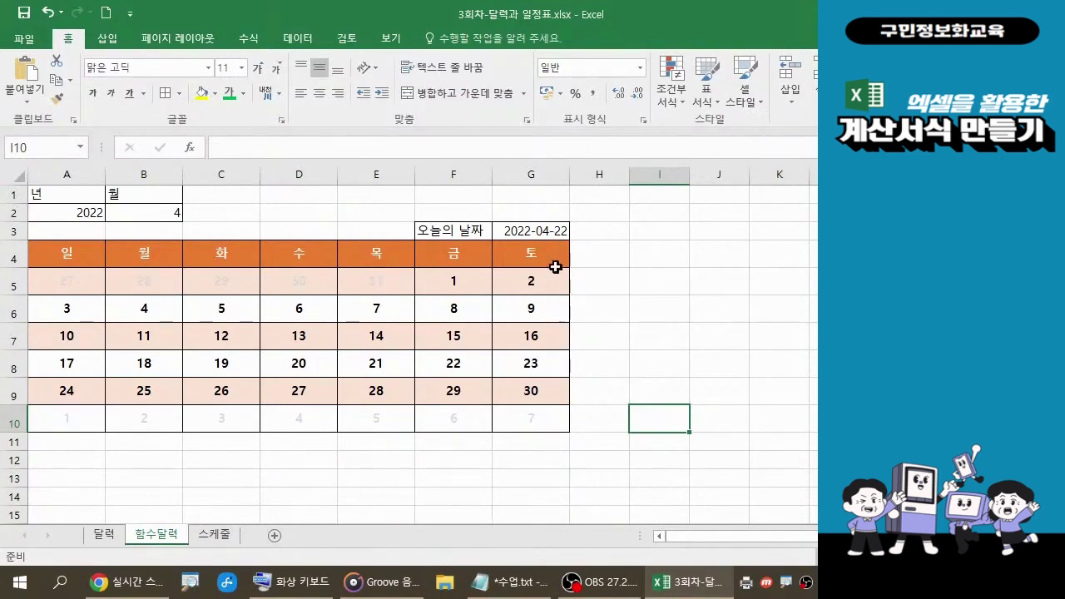
Examine the formulas behind today's date in G3 and the month in B2, and view the 달력 sheet for comparison.
{"action": "left_click", "coordinate": [539, 232]}
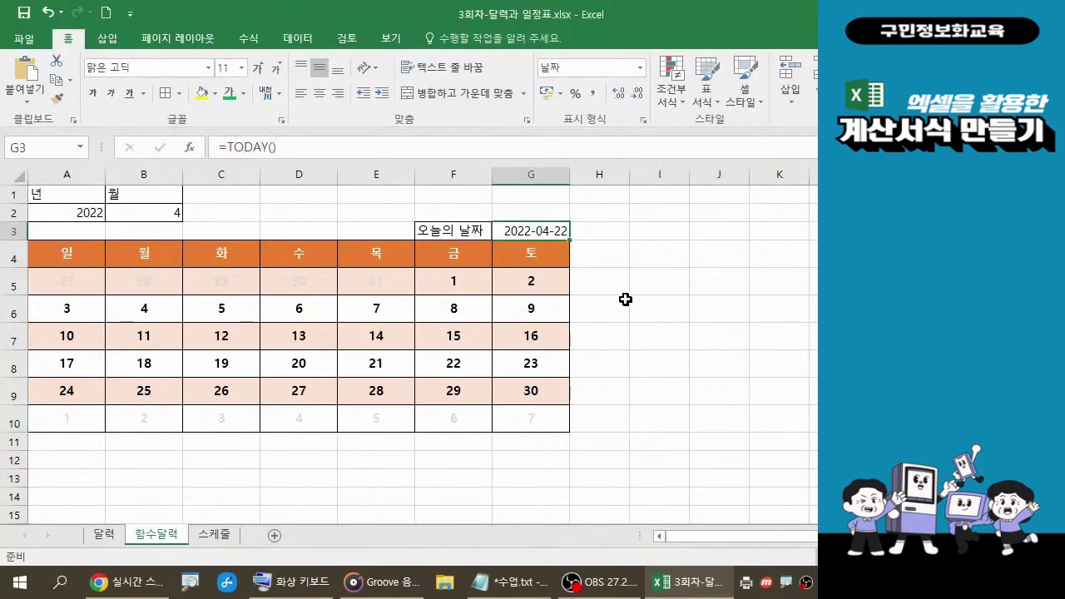
{"action": "left_click", "coordinate": [163, 213]}
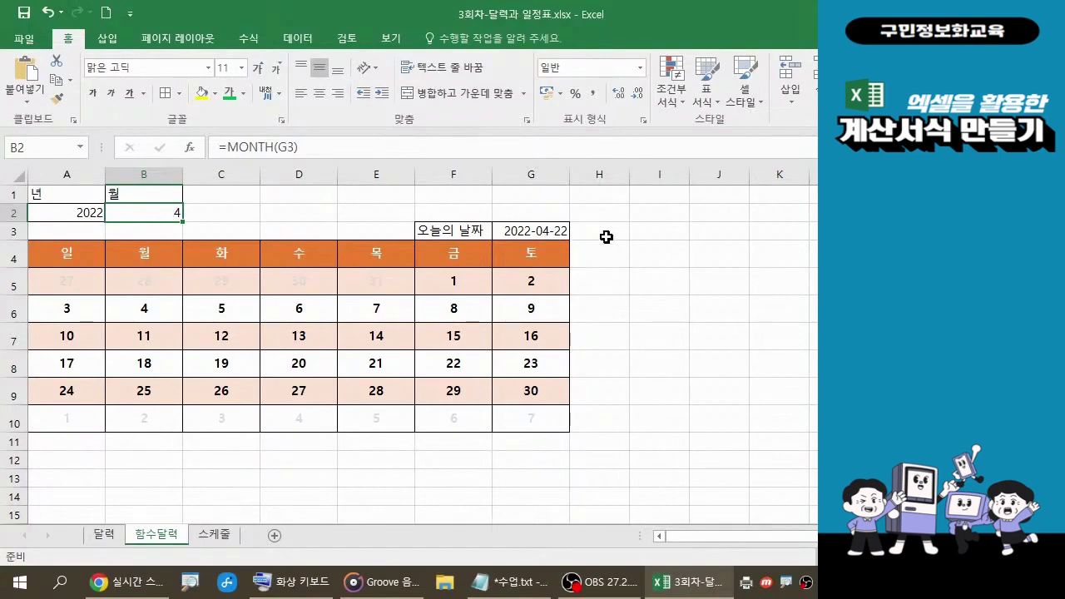
{"action": "double_click", "coordinate": [552, 231]}
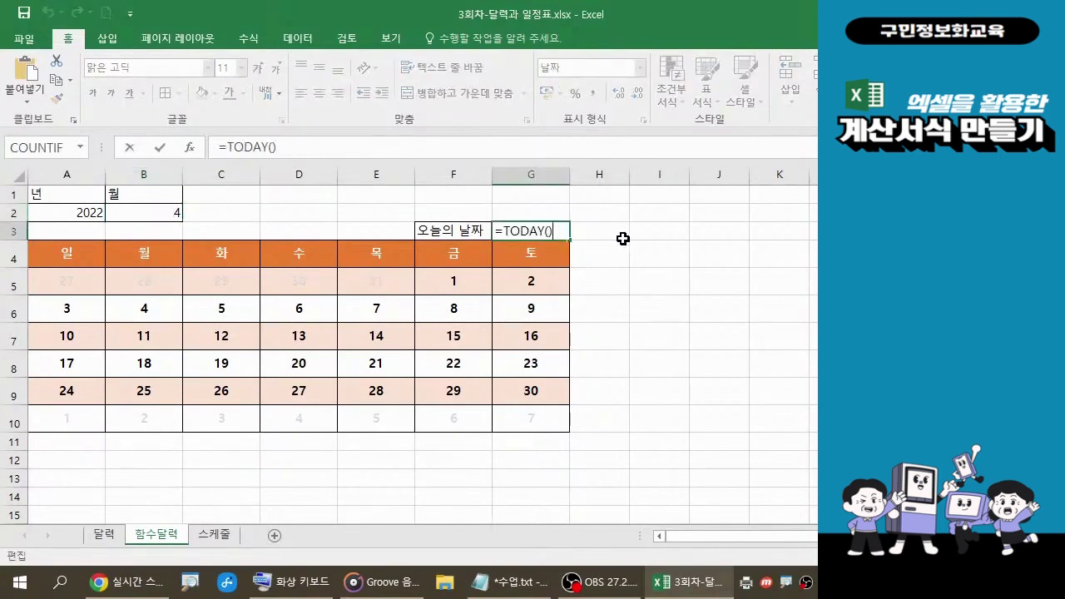
{"action": "left_click", "coordinate": [638, 280]}
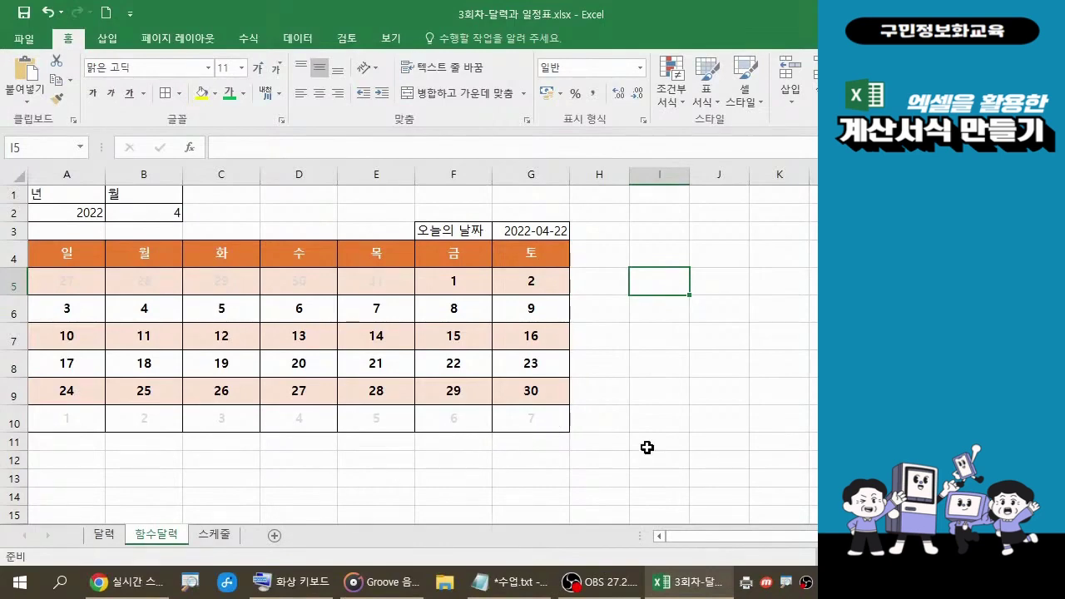
{"action": "left_click", "coordinate": [108, 539]}
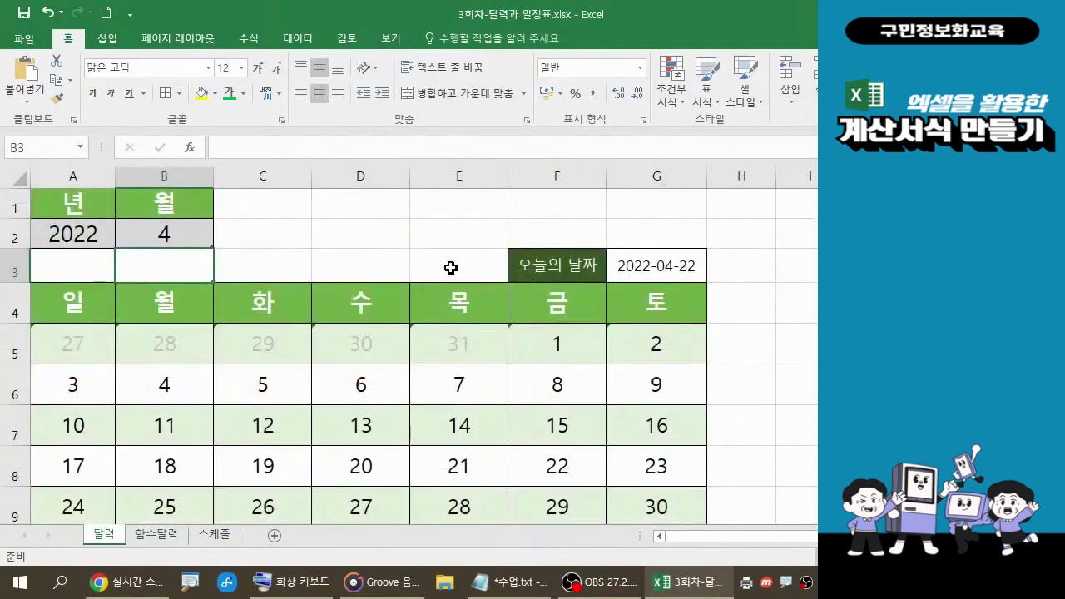
{"action": "left_click", "coordinate": [181, 537]}
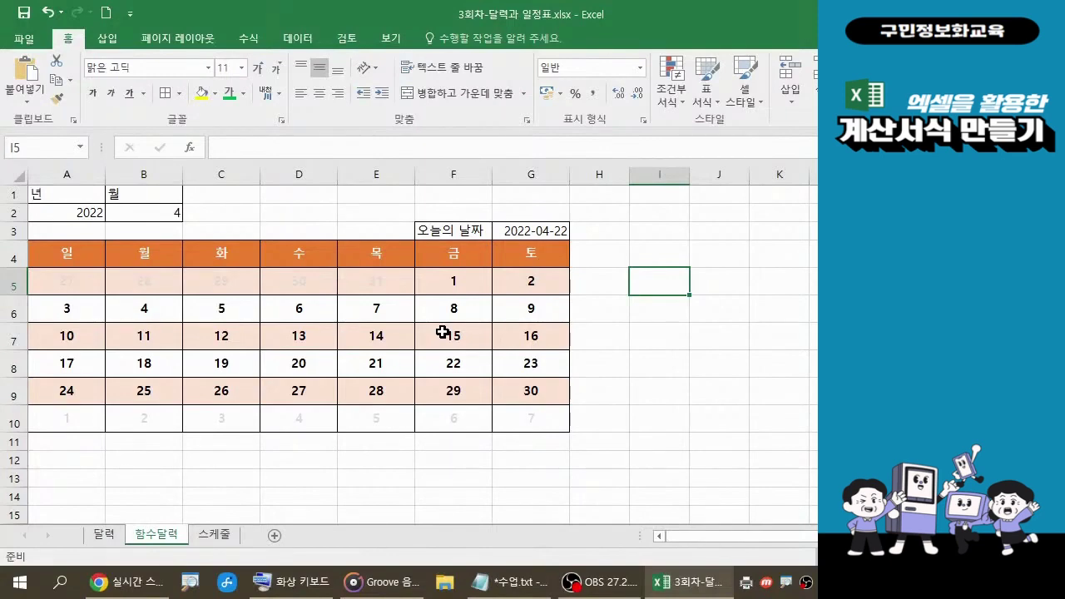
Add a new worksheet between 함수달력 and 스케줄 and rename it 일정표.
{"action": "left_click", "coordinate": [510, 582]}
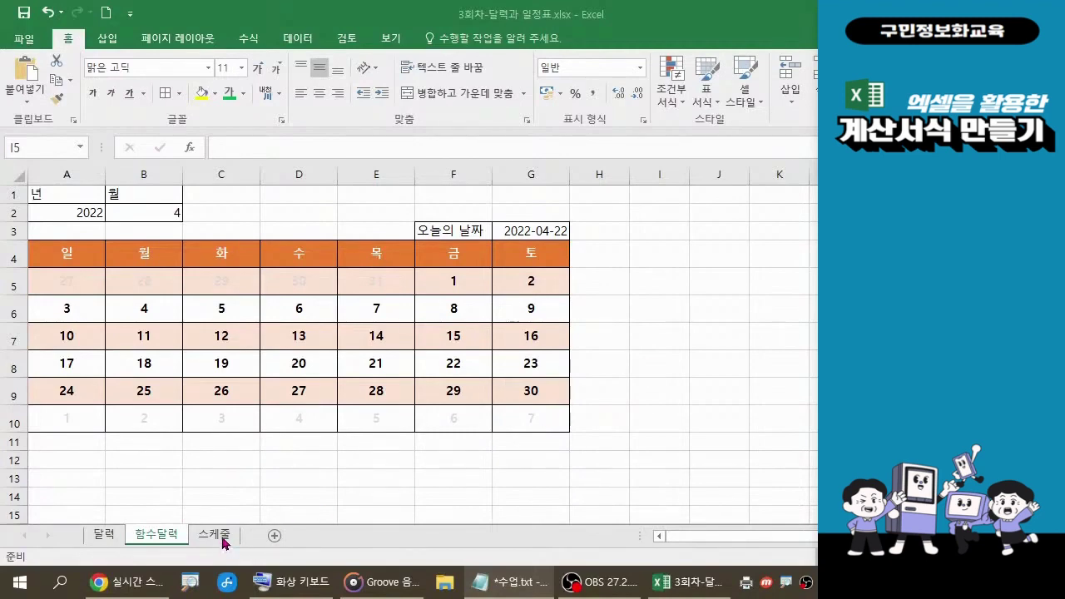
{"action": "left_click", "coordinate": [275, 537]}
{"action": "left_click", "coordinate": [275, 536]}
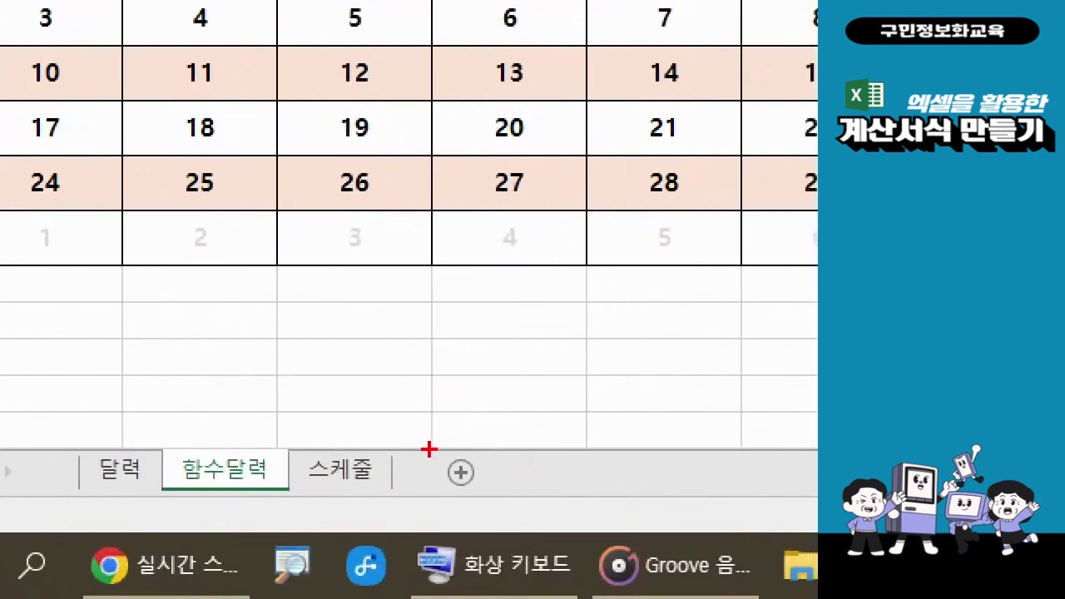
{"action": "left_click_drag", "start_coordinate": [427, 448], "coordinate": [502, 505]}
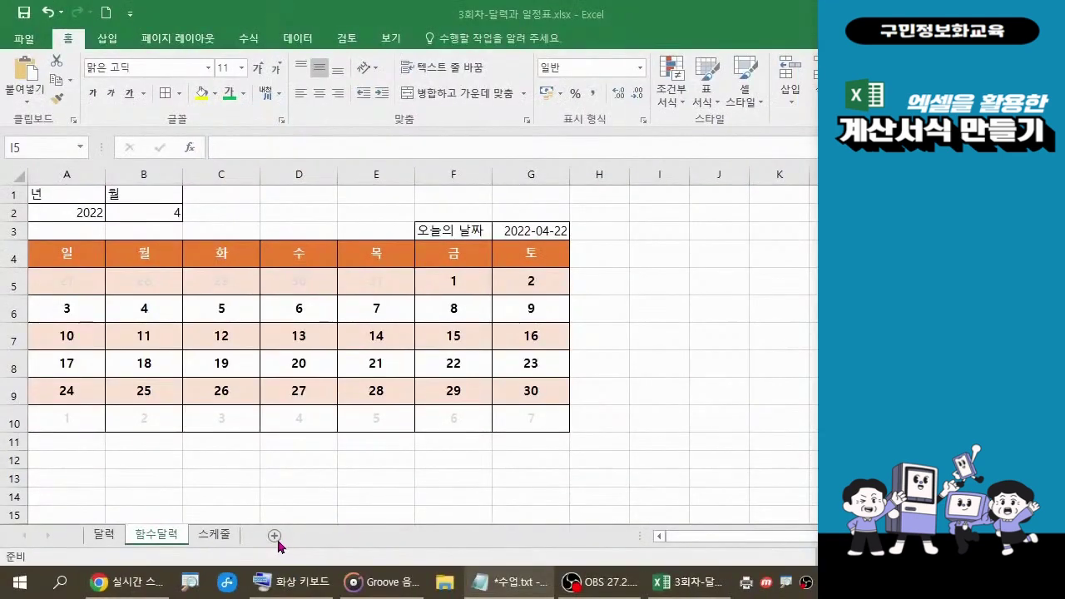
{"action": "left_click", "coordinate": [275, 537]}
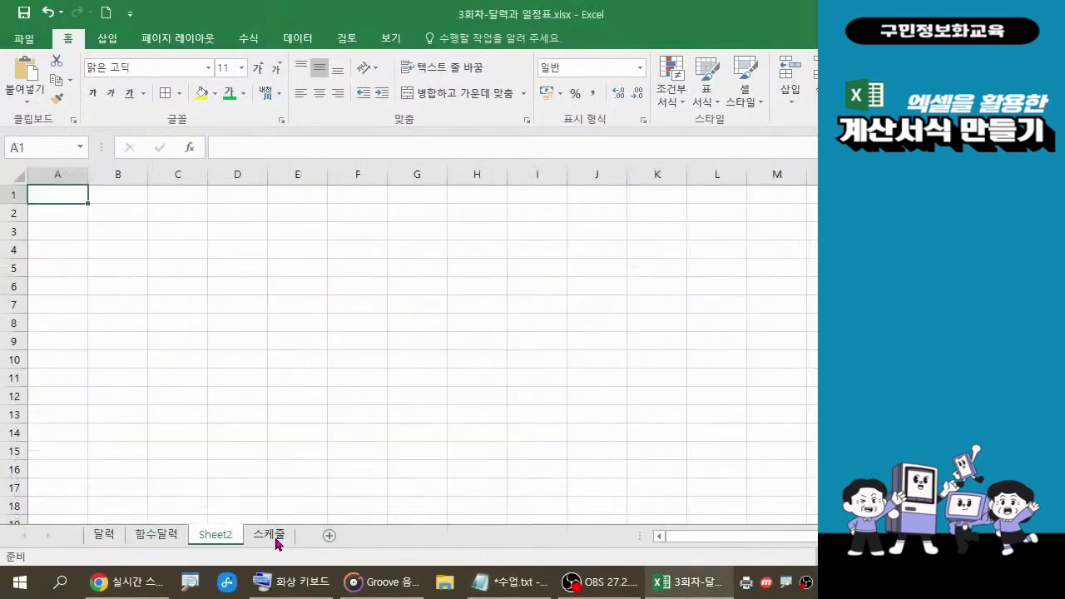
{"action": "double_click", "coordinate": [214, 539]}
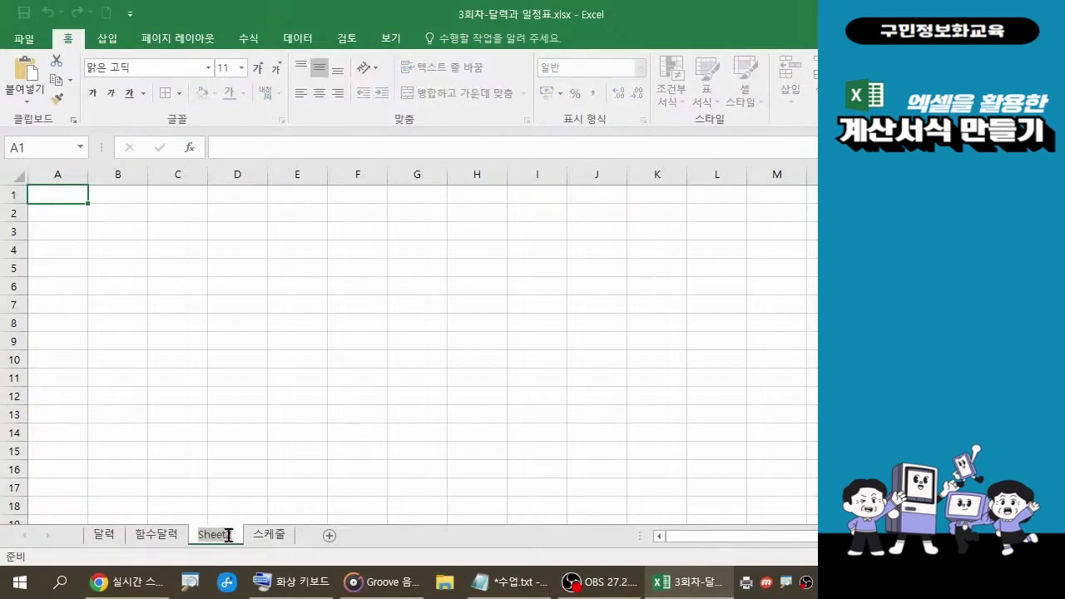
{"action": "type", "text": "일정표"}
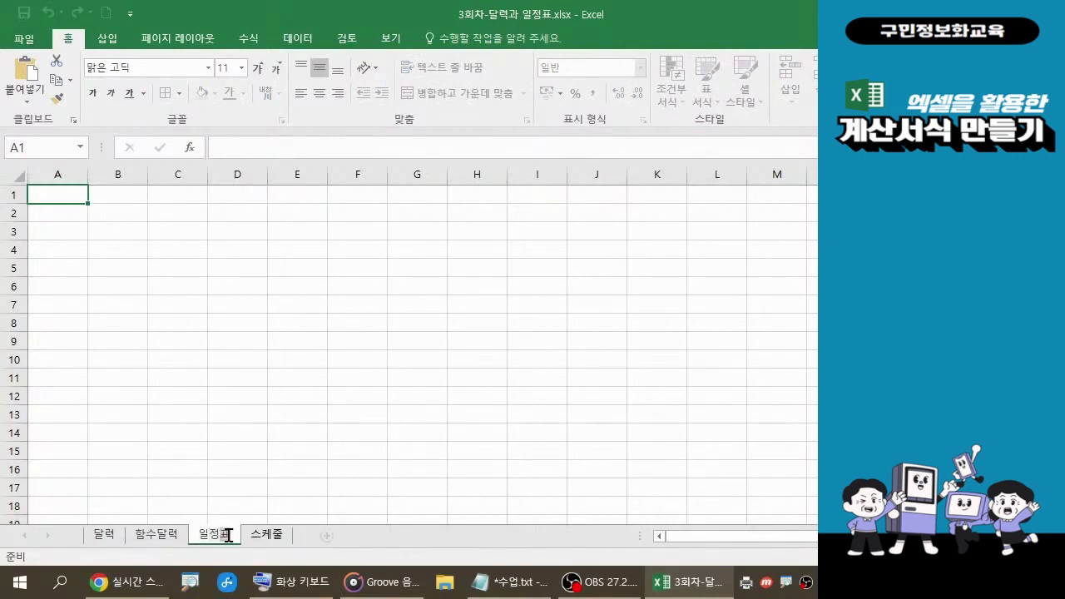
{"action": "key", "text": "Return"}
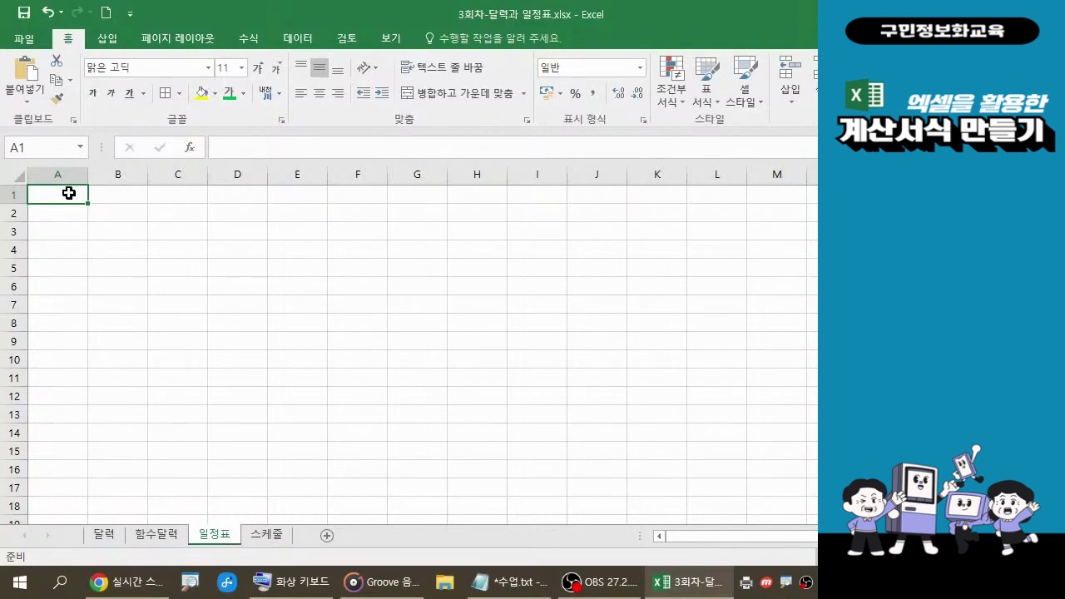
Make row 1 about three times as tall and merge and center cells A1 through K1.
{"action": "left_click_drag", "start_coordinate": [20, 204], "coordinate": [25, 241]}
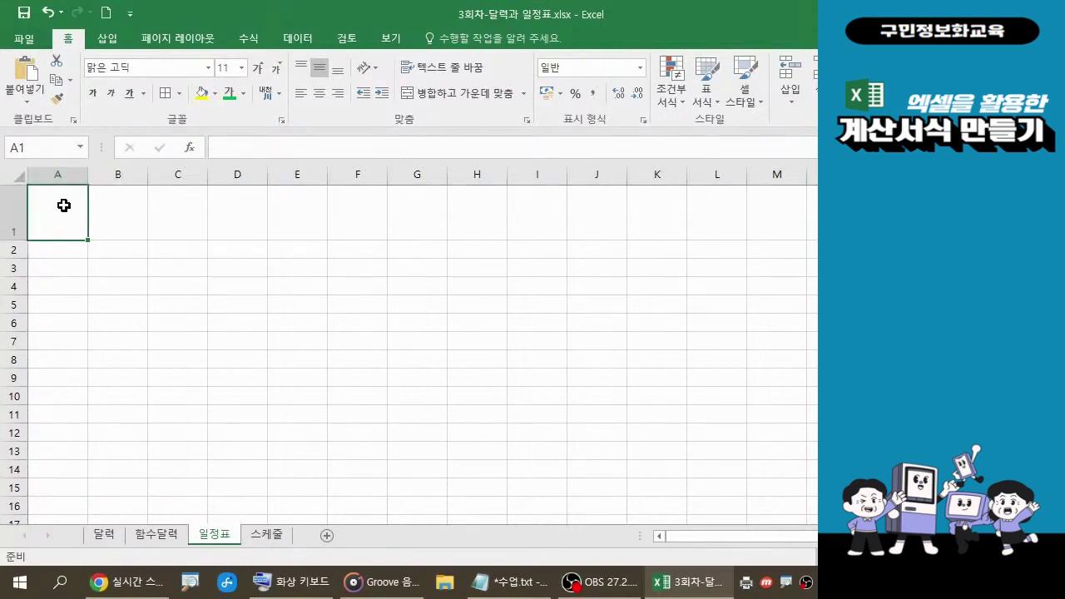
{"action": "left_click_drag", "start_coordinate": [62, 206], "coordinate": [643, 212]}
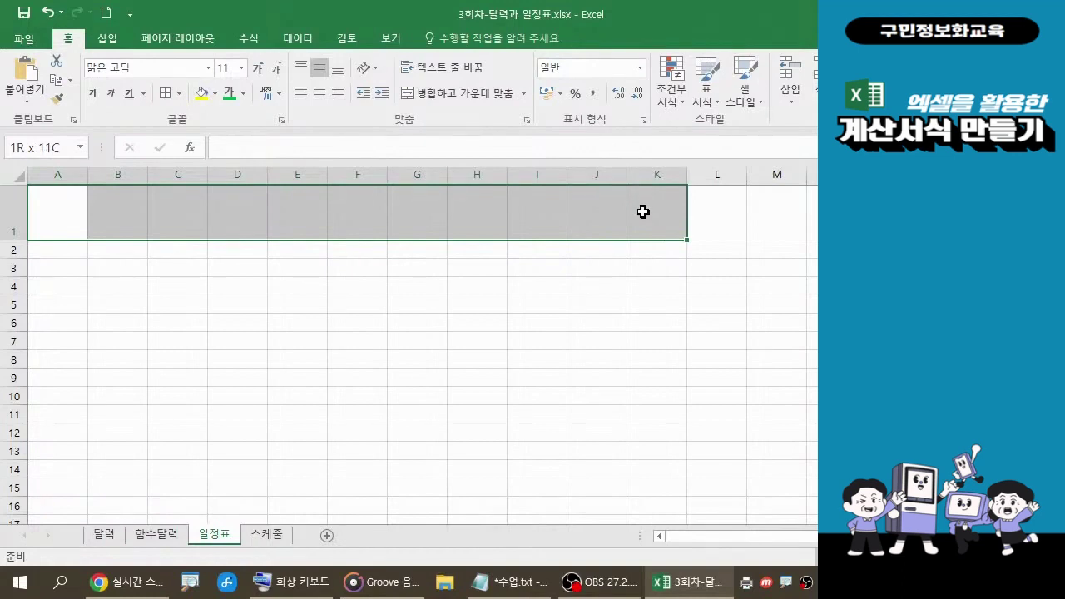
{"action": "left_click_drag", "start_coordinate": [643, 213], "coordinate": [643, 213]}
{"action": "left_click", "coordinate": [465, 99]}
{"action": "left_click", "coordinate": [465, 95]}
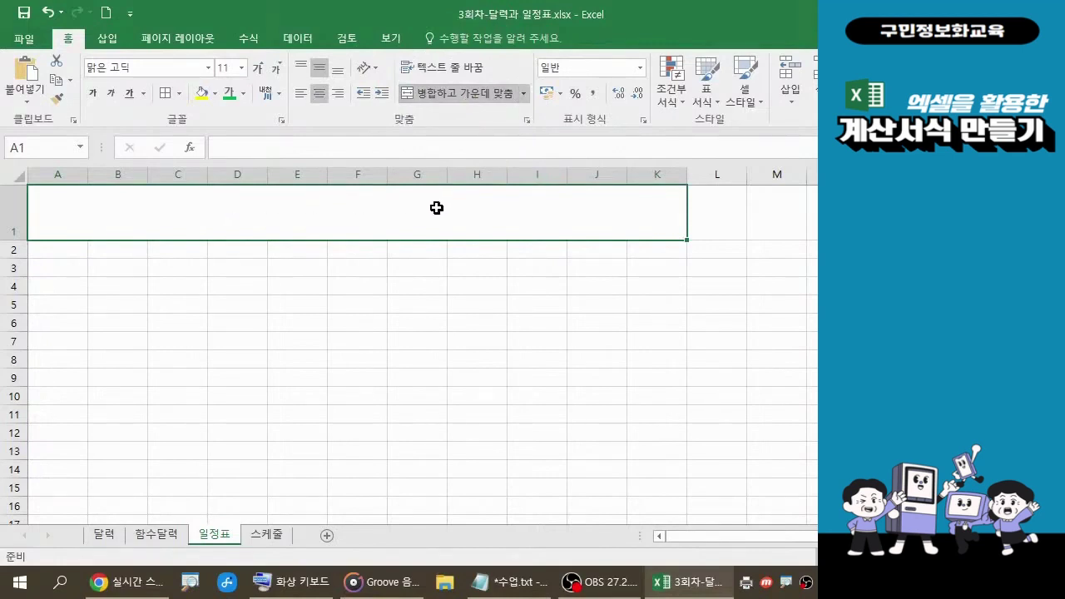
Enter the title 계획일정표 in the merged cell in row 1.
{"action": "type", "text": "계획"}
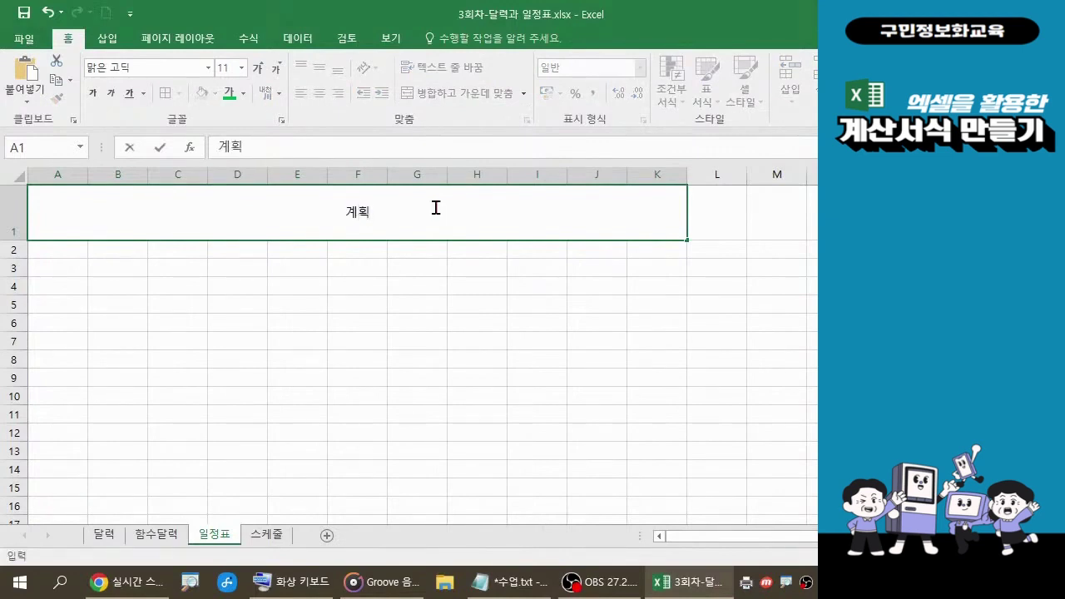
{"action": "type", "text": "일저"}
{"action": "type", "text": "정표"}
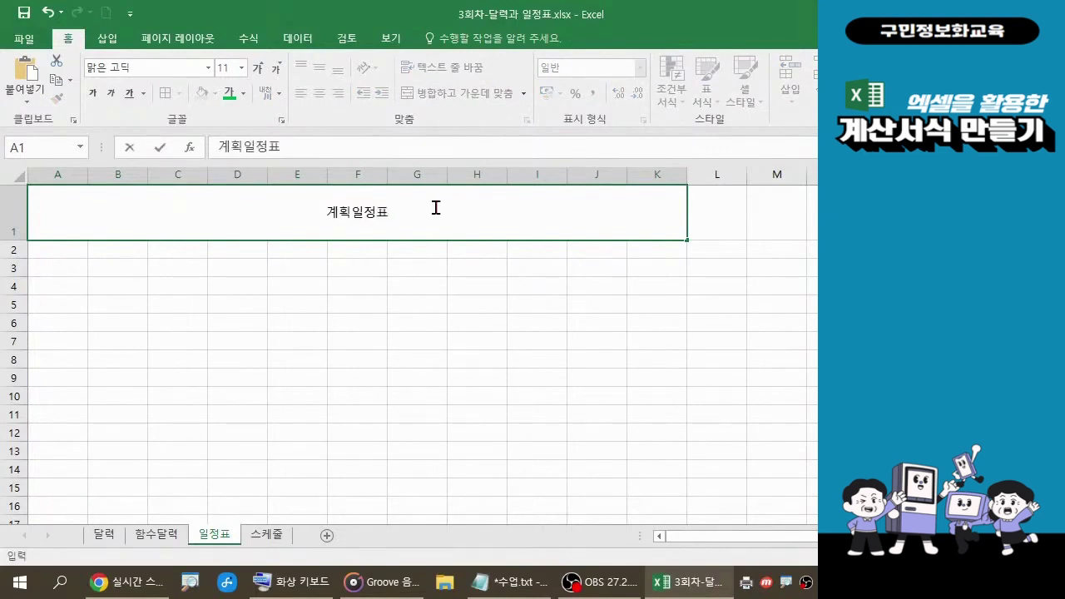
{"action": "left_click", "coordinate": [511, 582]}
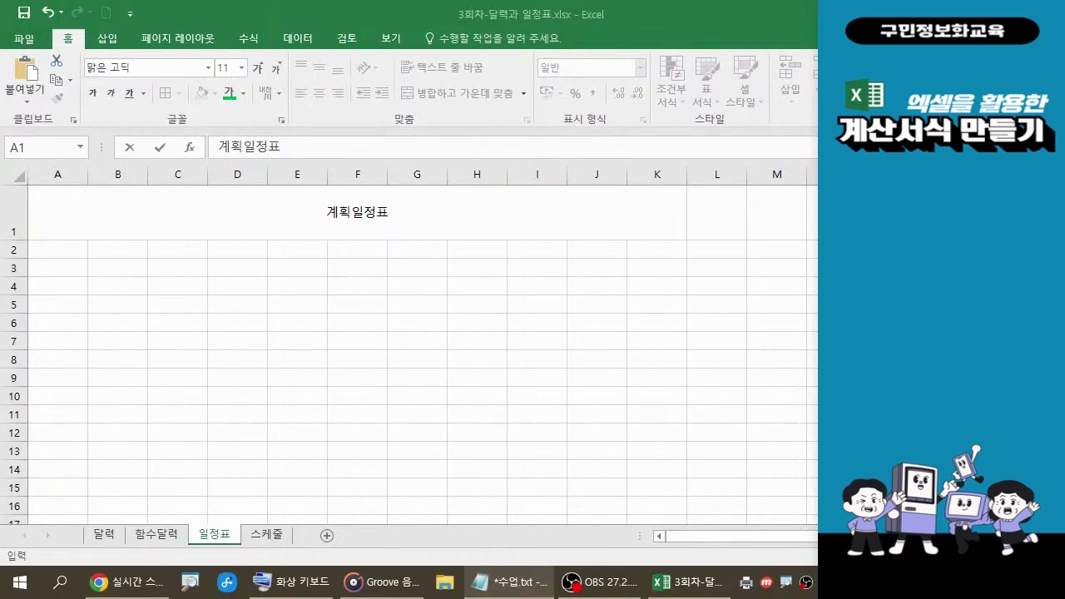
{"action": "left_click", "coordinate": [466, 214]}
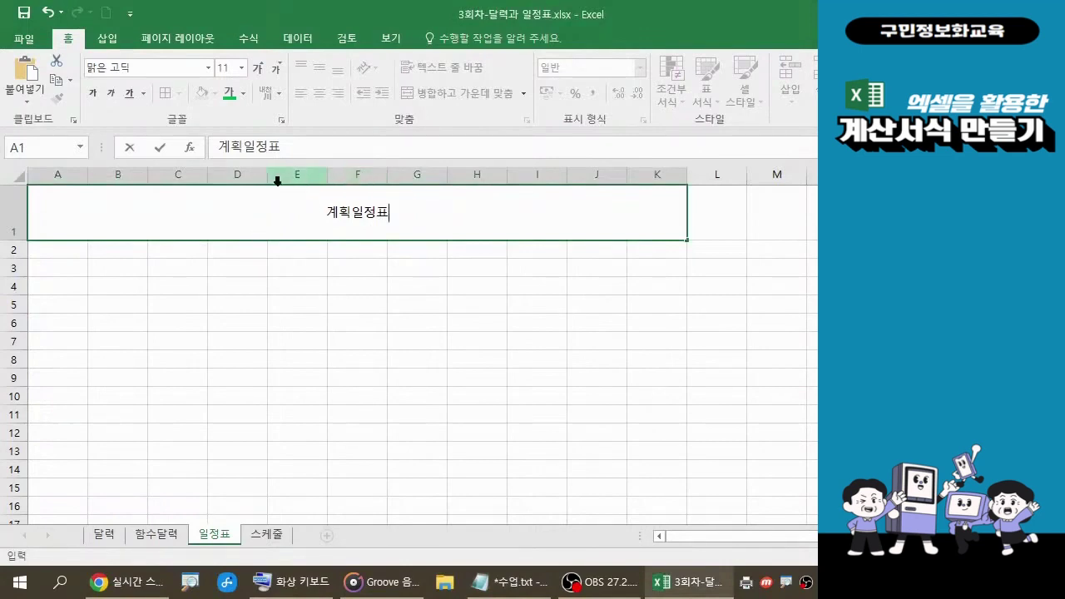
{"action": "left_click", "coordinate": [487, 245]}
Set the 계획일정표 title's font size to 36 and make it bold.
{"action": "left_click", "coordinate": [439, 218]}
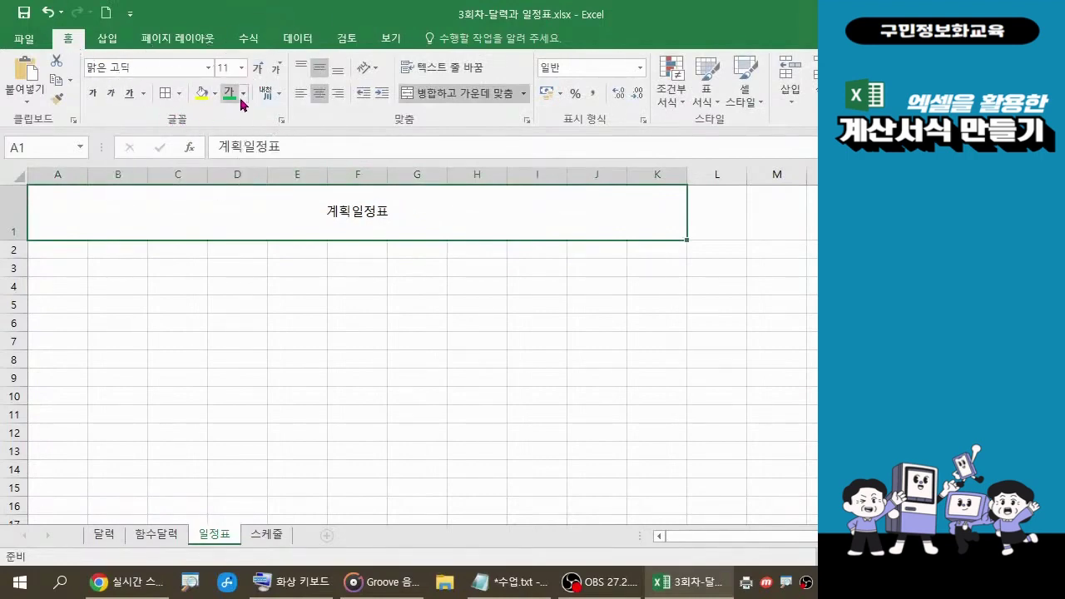
{"action": "left_click", "coordinate": [257, 72]}
{"action": "left_click", "coordinate": [257, 72]}
{"action": "left_click", "coordinate": [258, 71]}
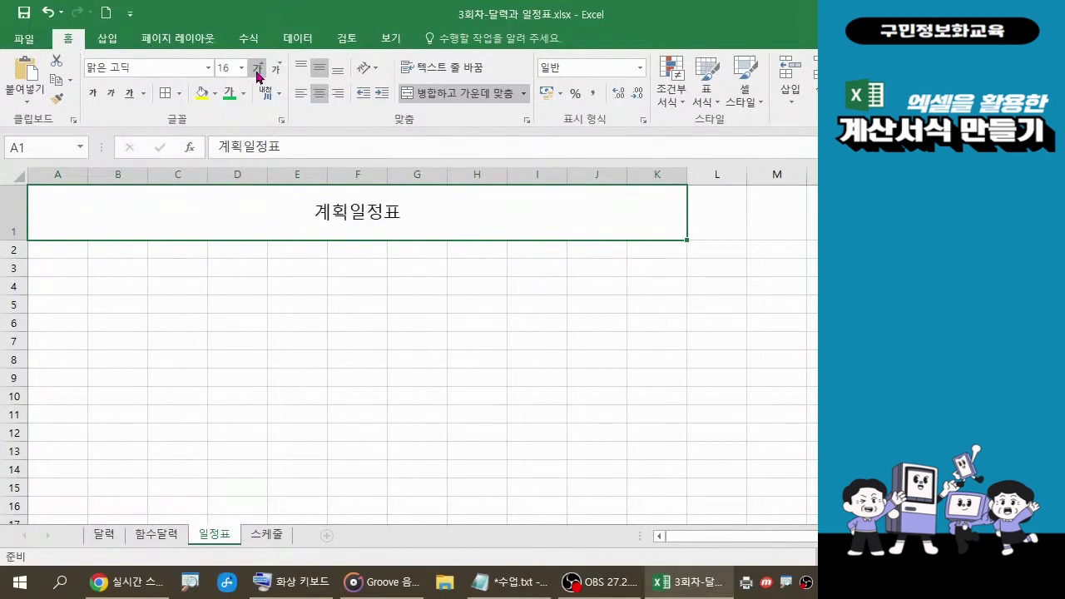
{"action": "left_click", "coordinate": [257, 71]}
{"action": "left_click", "coordinate": [257, 72]}
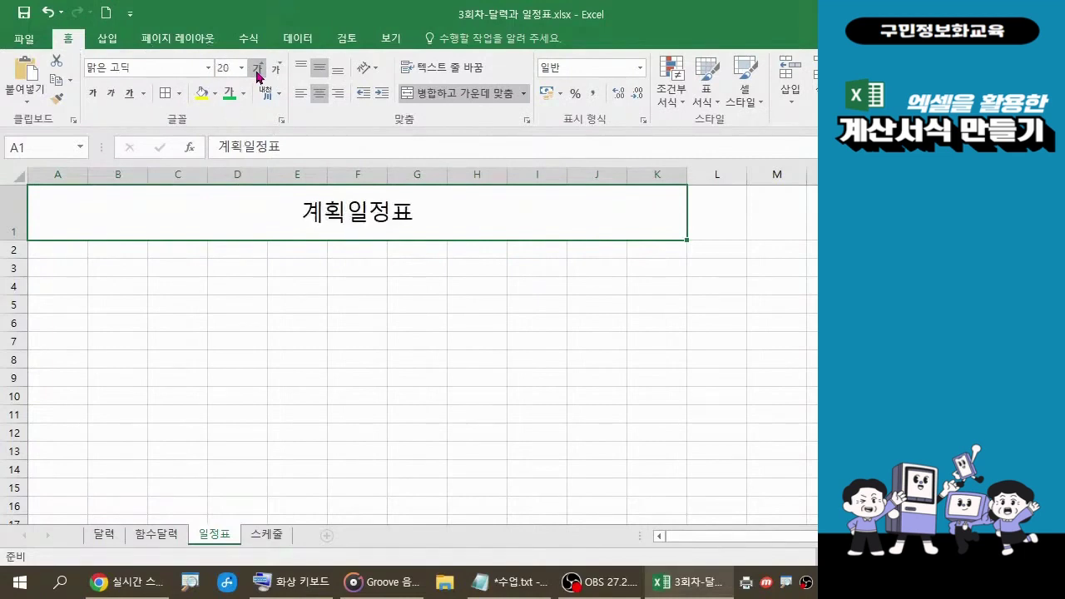
{"action": "left_click", "coordinate": [257, 72]}
{"action": "left_click", "coordinate": [257, 72]}
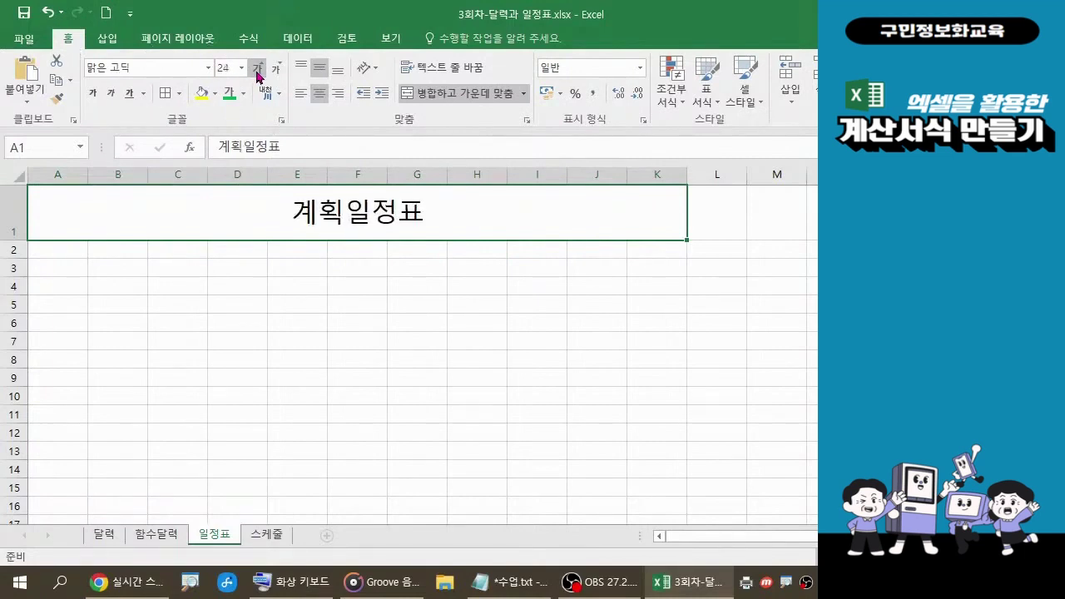
{"action": "left_click", "coordinate": [257, 71]}
{"action": "left_click", "coordinate": [257, 72]}
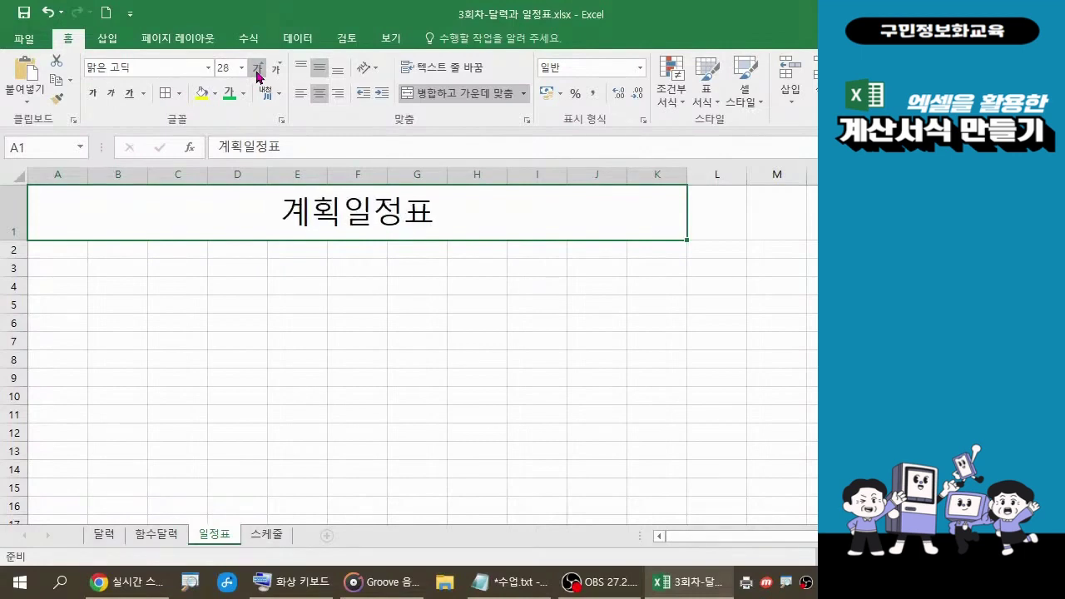
{"action": "left_click", "coordinate": [257, 72]}
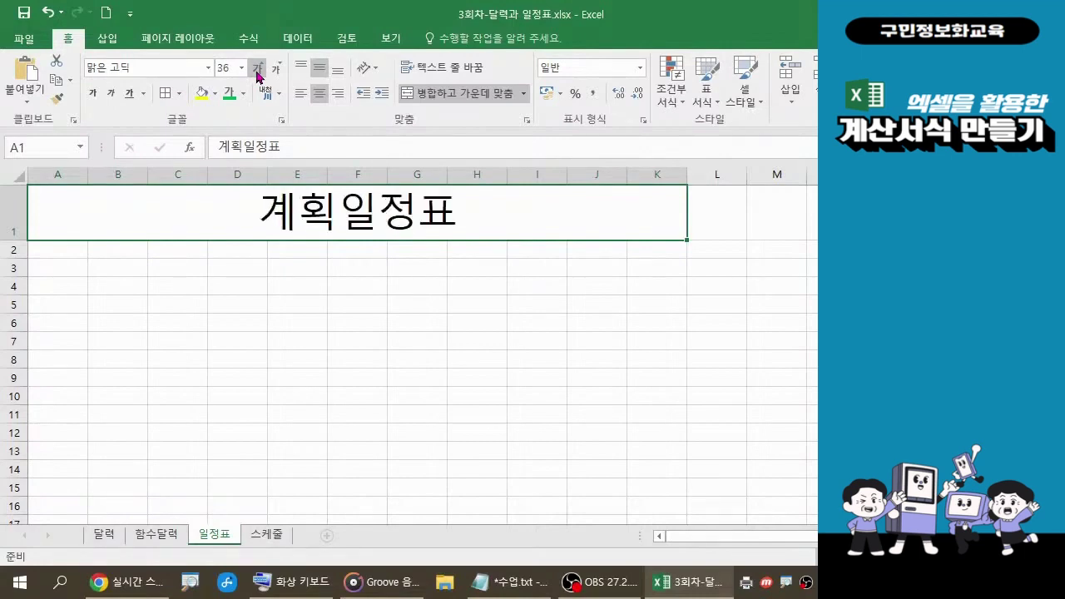
{"action": "left_click", "coordinate": [92, 98]}
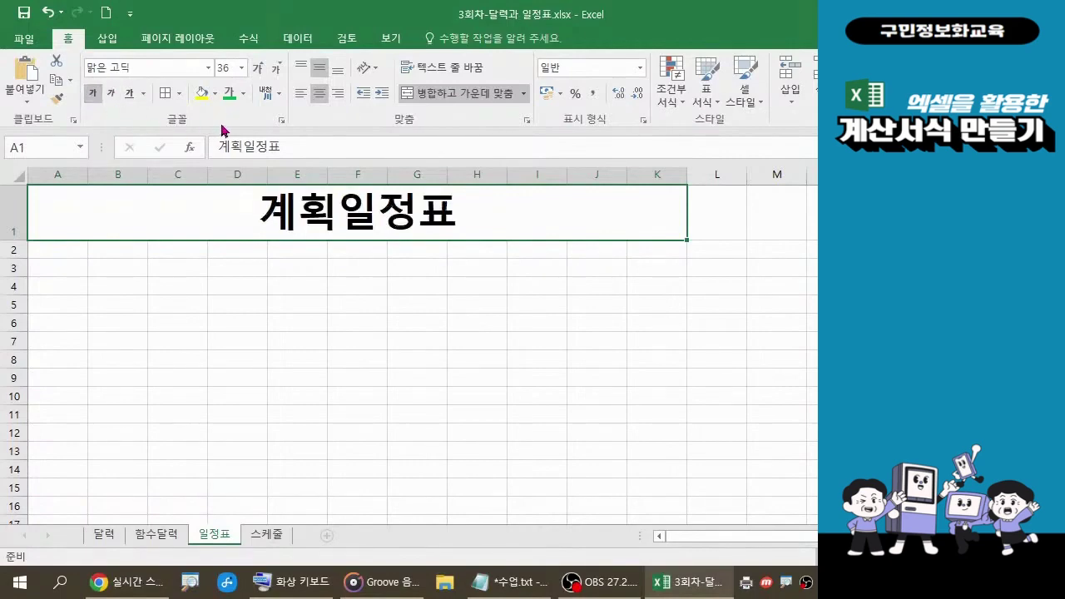
Change the font color of the 계획일정표 title to the standard blue.
{"action": "left_click", "coordinate": [245, 95]}
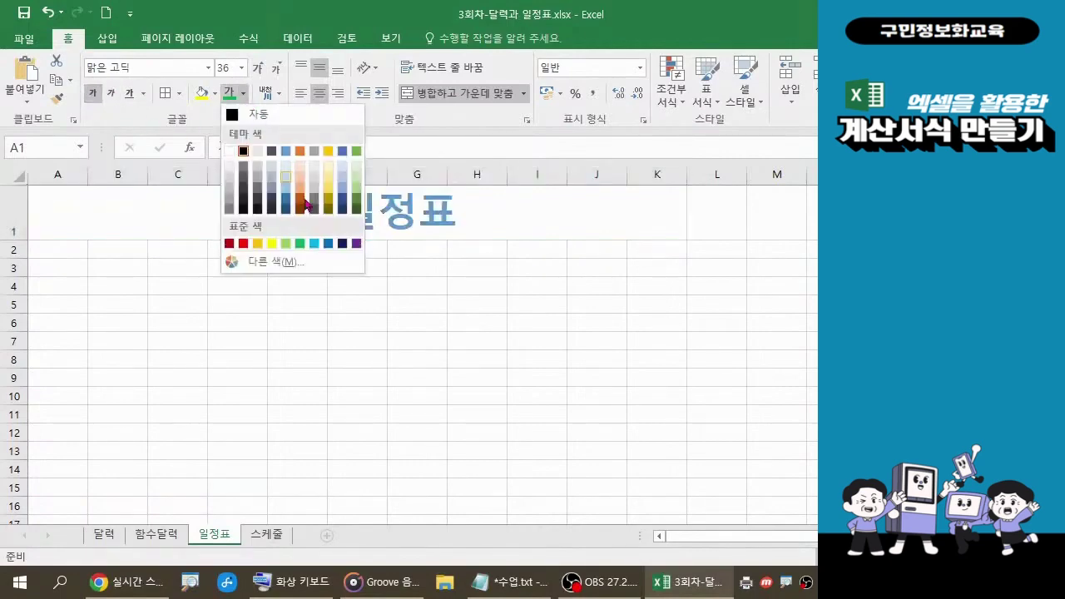
{"action": "left_click", "coordinate": [329, 244]}
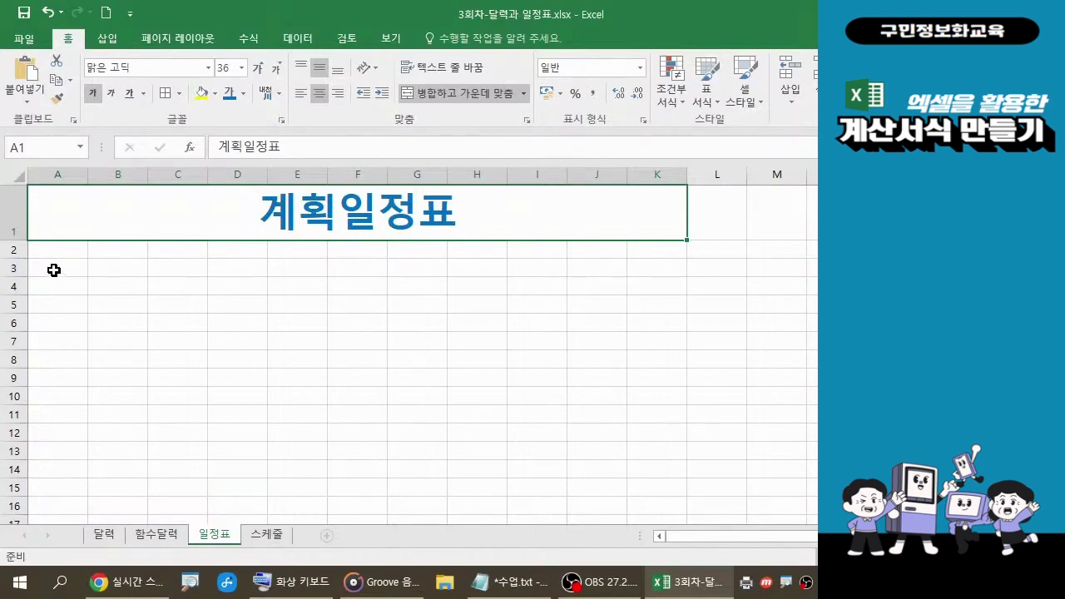
{"action": "left_click_drag", "start_coordinate": [53, 270], "coordinate": [615, 435]}
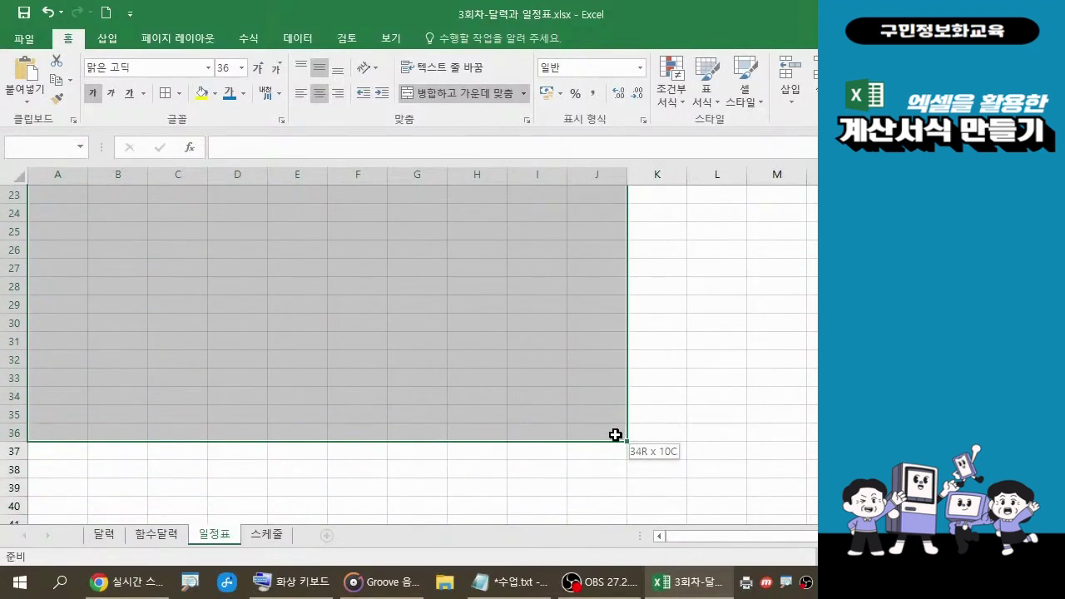
{"action": "left_click_drag", "start_coordinate": [615, 435], "coordinate": [615, 435]}
{"action": "scroll", "coordinate": [545, 405], "scroll_direction": "up", "scroll_amount": 7}
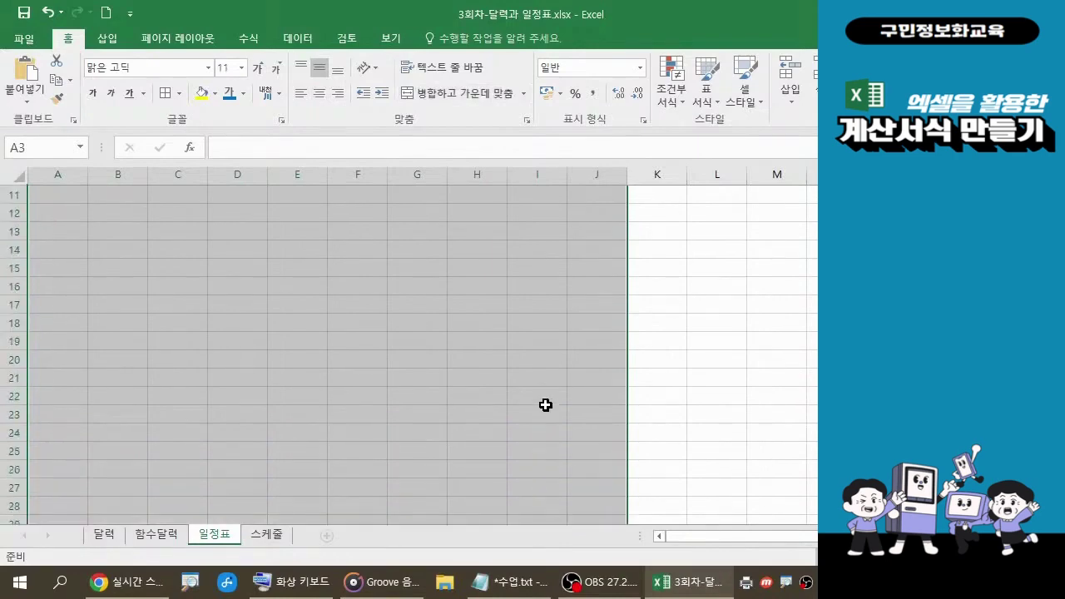
{"action": "scroll", "coordinate": [545, 405], "scroll_direction": "up", "scroll_amount": 1}
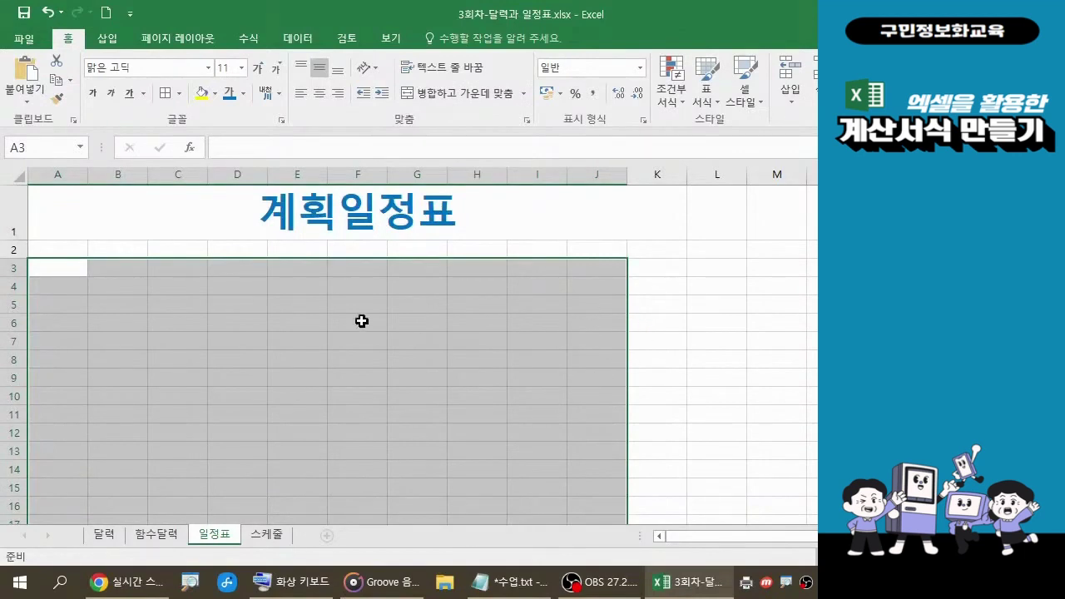
{"action": "left_click", "coordinate": [62, 265]}
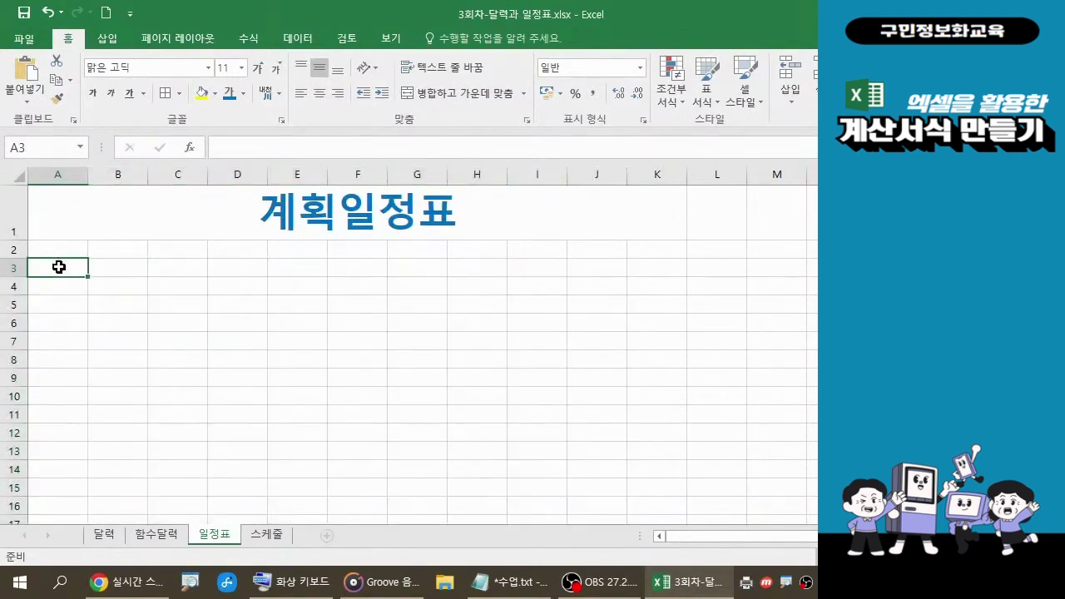
Apply all borders to the cell range A3 through K40.
{"action": "left_click_drag", "start_coordinate": [60, 266], "coordinate": [642, 486]}
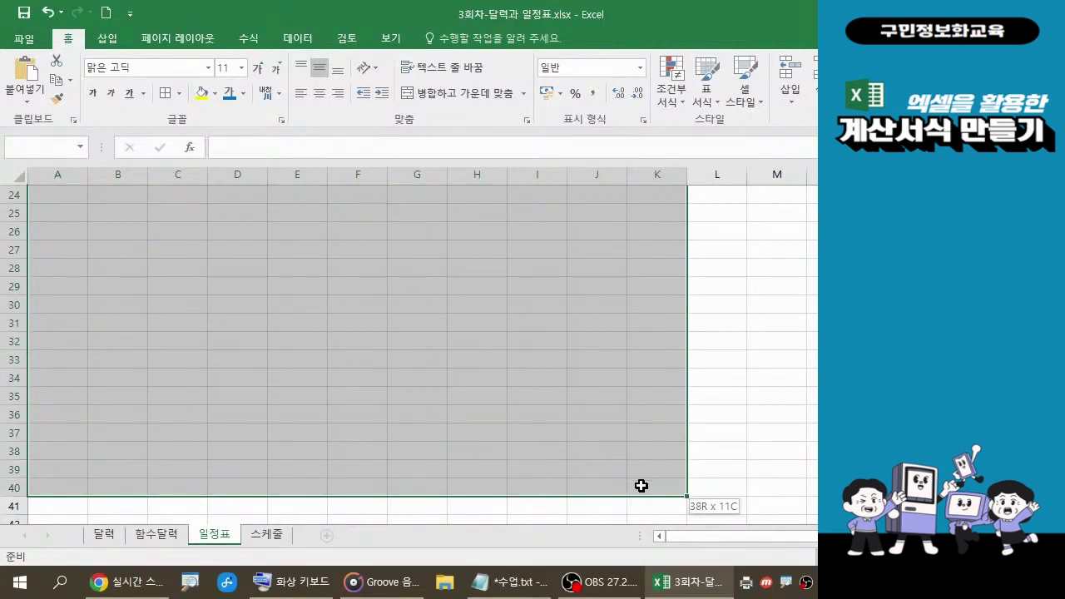
{"action": "left_click_drag", "start_coordinate": [641, 486], "coordinate": [641, 486]}
{"action": "scroll", "coordinate": [642, 485], "scroll_direction": "up", "scroll_amount": 8}
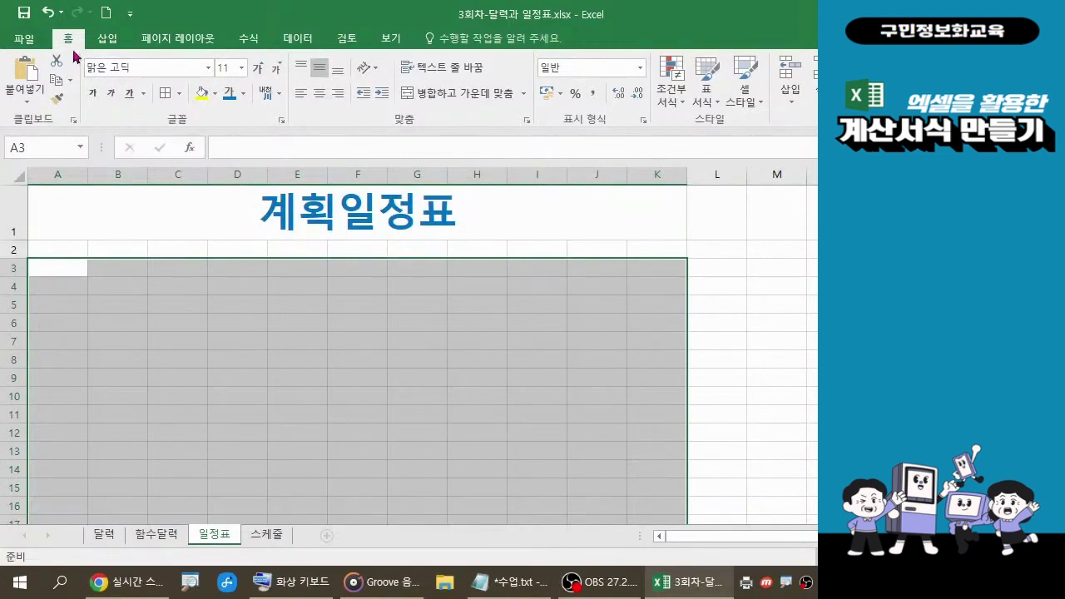
{"action": "left_click", "coordinate": [179, 94]}
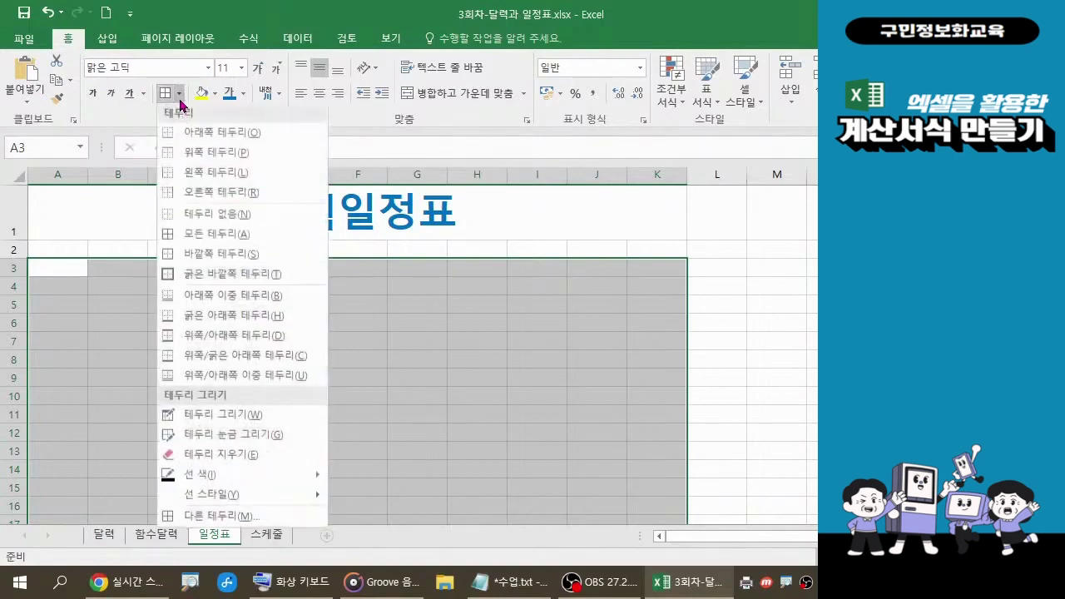
{"action": "left_click", "coordinate": [191, 240]}
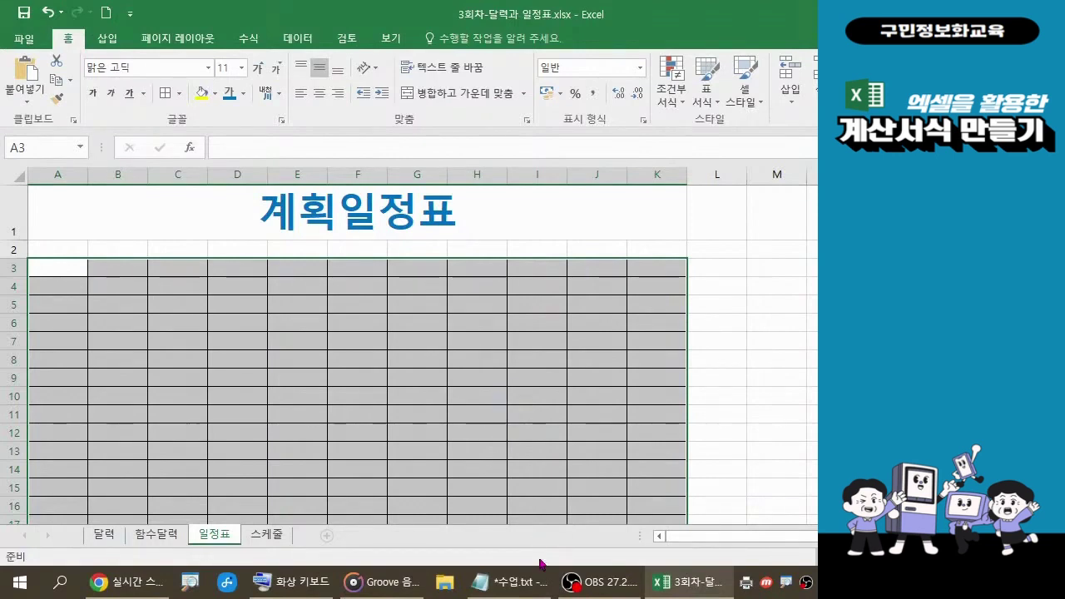
{"action": "left_click", "coordinate": [529, 584]}
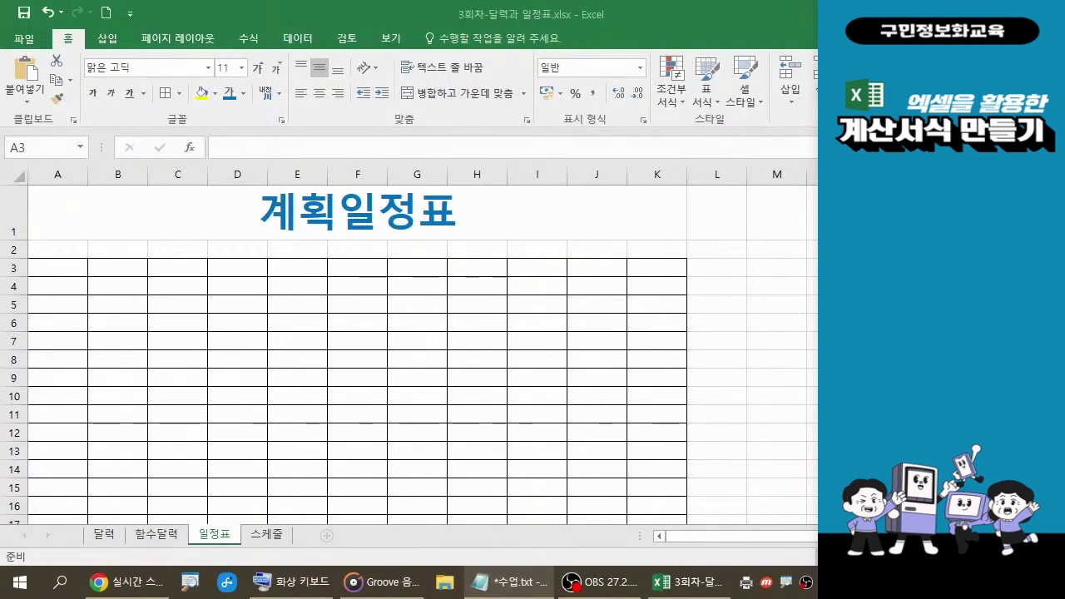
{"action": "left_click", "coordinate": [46, 263]}
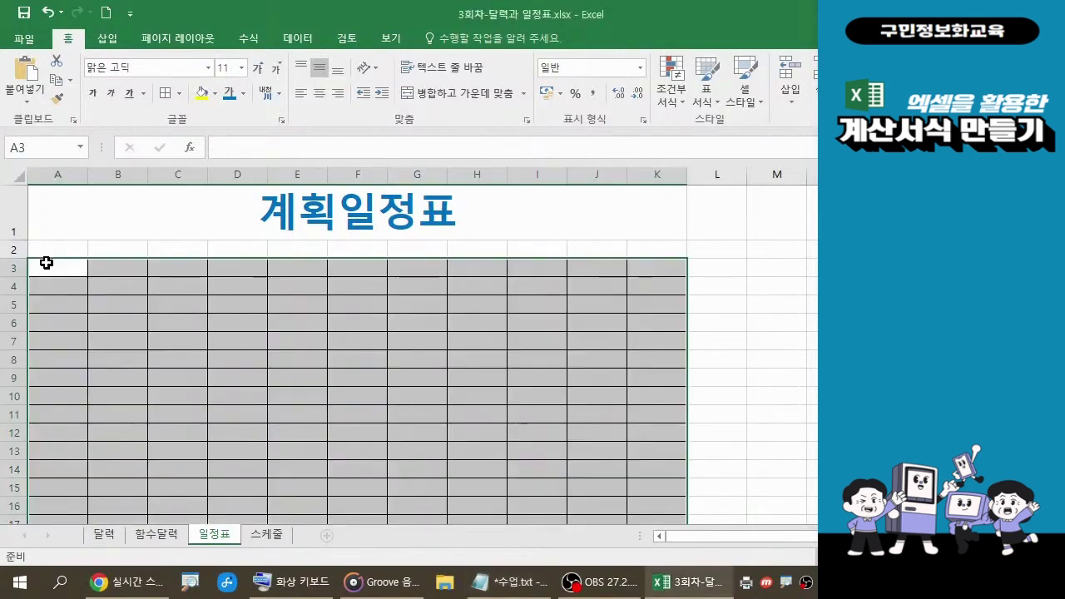
Merge columns A and B across row by row from row 3 through row 40.
{"action": "left_click_drag", "start_coordinate": [46, 263], "coordinate": [114, 466]}
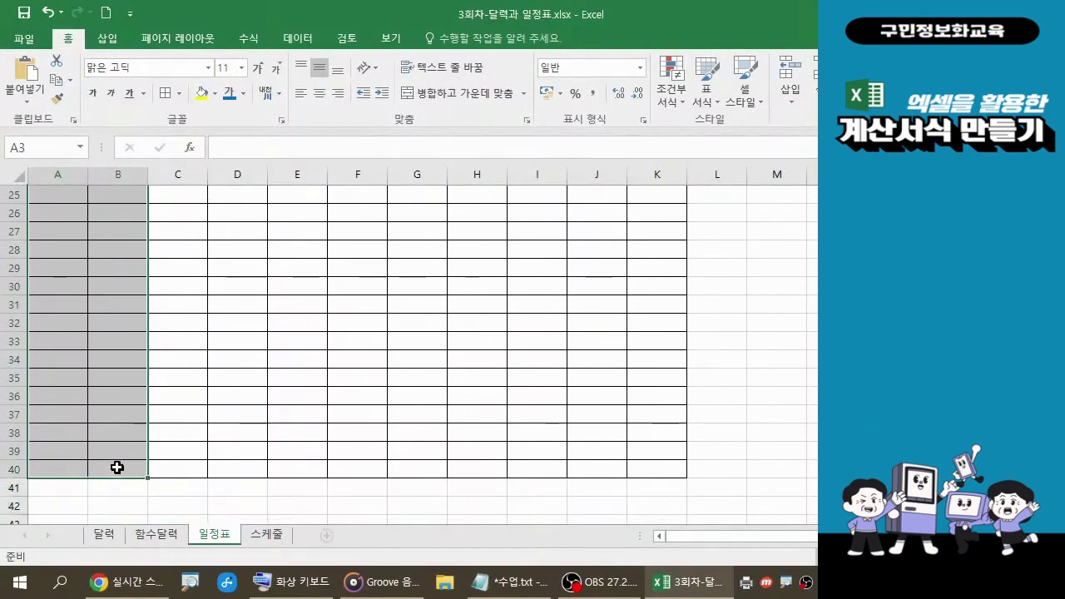
{"action": "scroll", "coordinate": [117, 466], "scroll_direction": "up", "scroll_amount": 7}
{"action": "scroll", "coordinate": [118, 466], "scroll_direction": "up", "scroll_amount": 1}
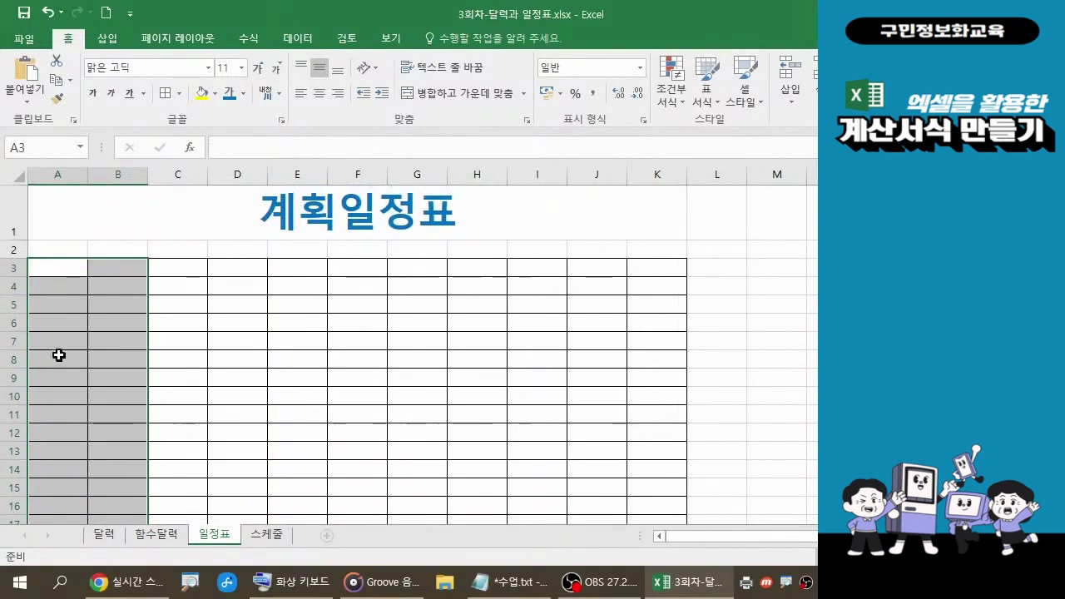
{"action": "scroll", "coordinate": [102, 408], "scroll_direction": "down", "scroll_amount": 6}
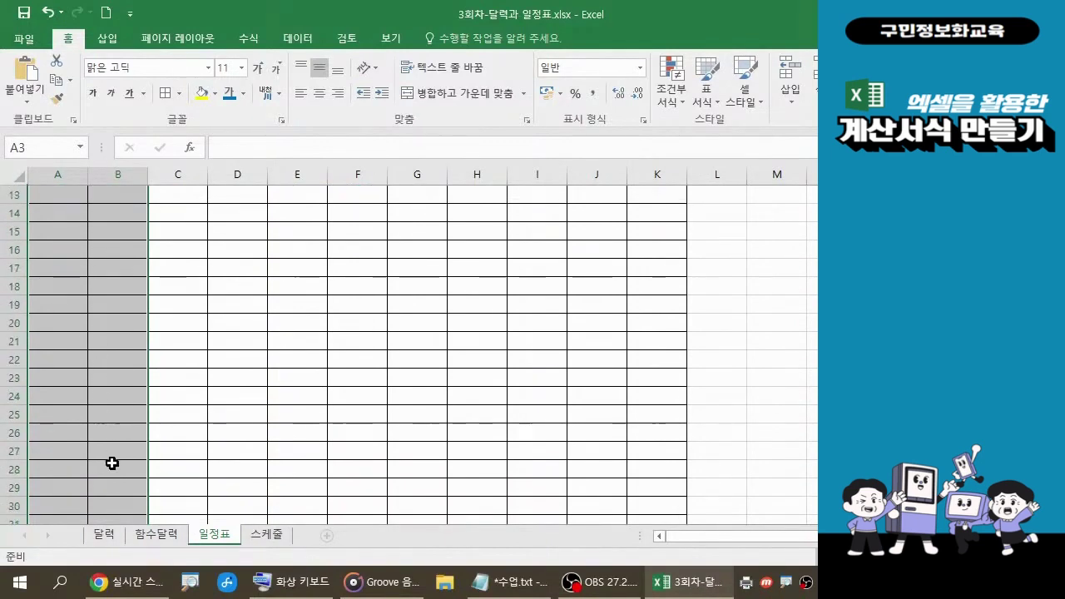
{"action": "scroll", "coordinate": [112, 472], "scroll_direction": "up", "scroll_amount": 6}
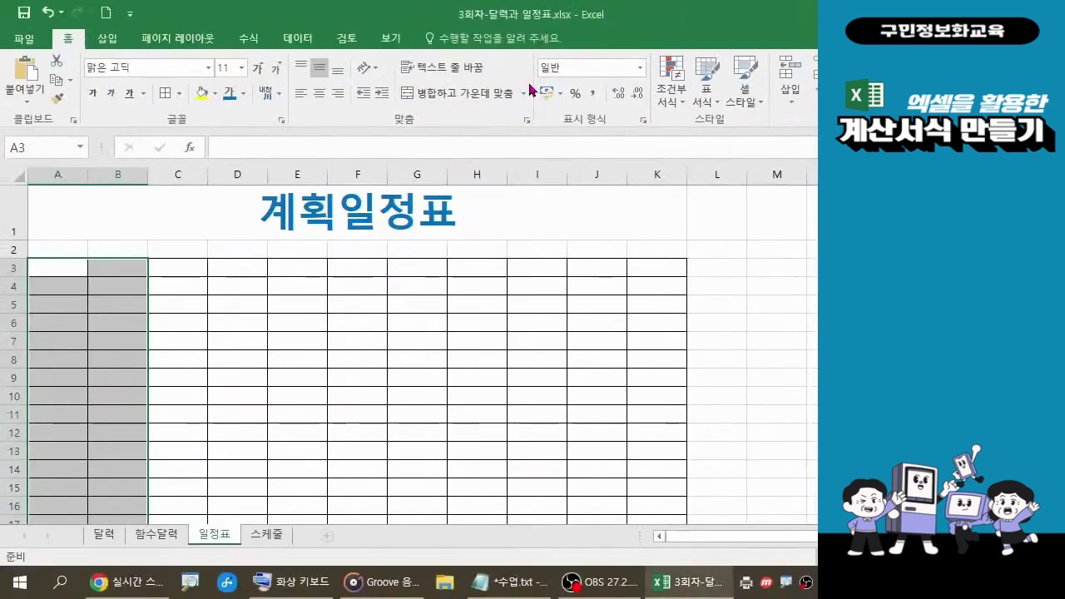
{"action": "left_click", "coordinate": [522, 187]}
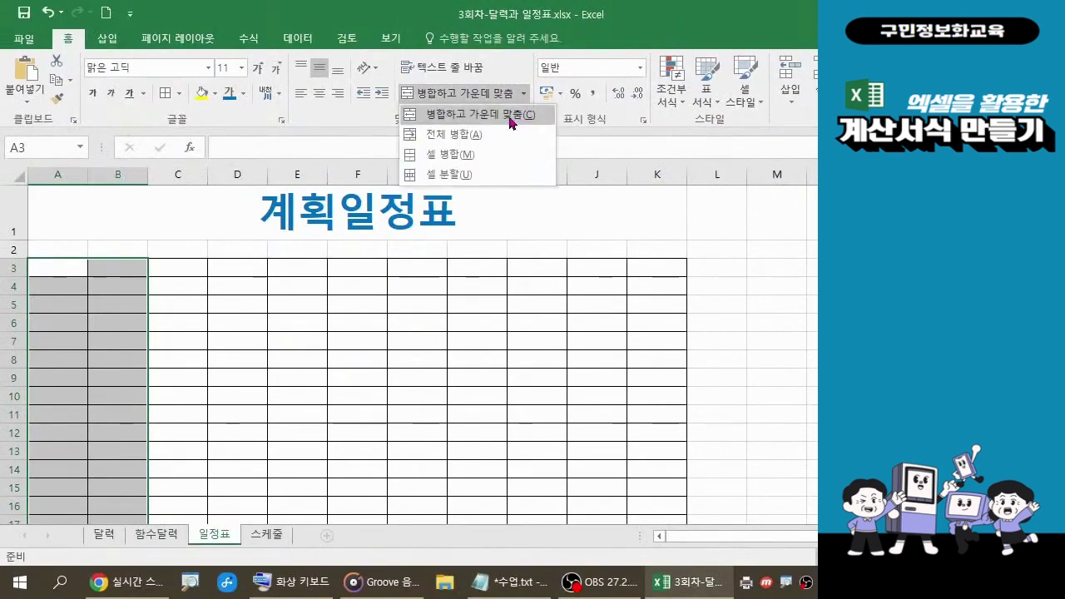
{"action": "left_click", "coordinate": [448, 134]}
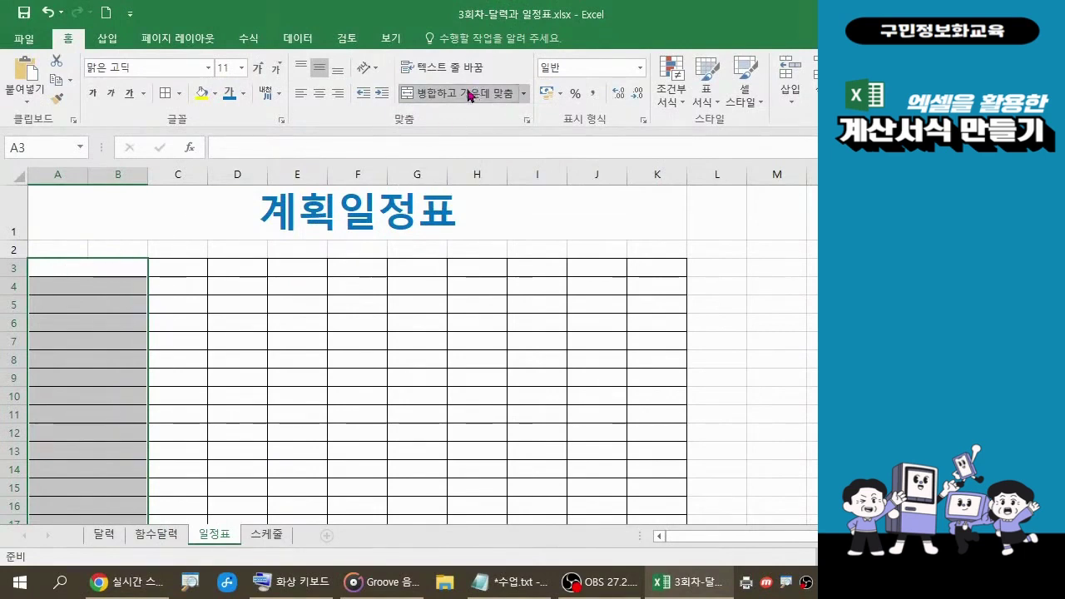
{"action": "scroll", "coordinate": [117, 369], "scroll_direction": "down", "scroll_amount": 5}
{"action": "scroll", "coordinate": [125, 491], "scroll_direction": "down", "scroll_amount": 3}
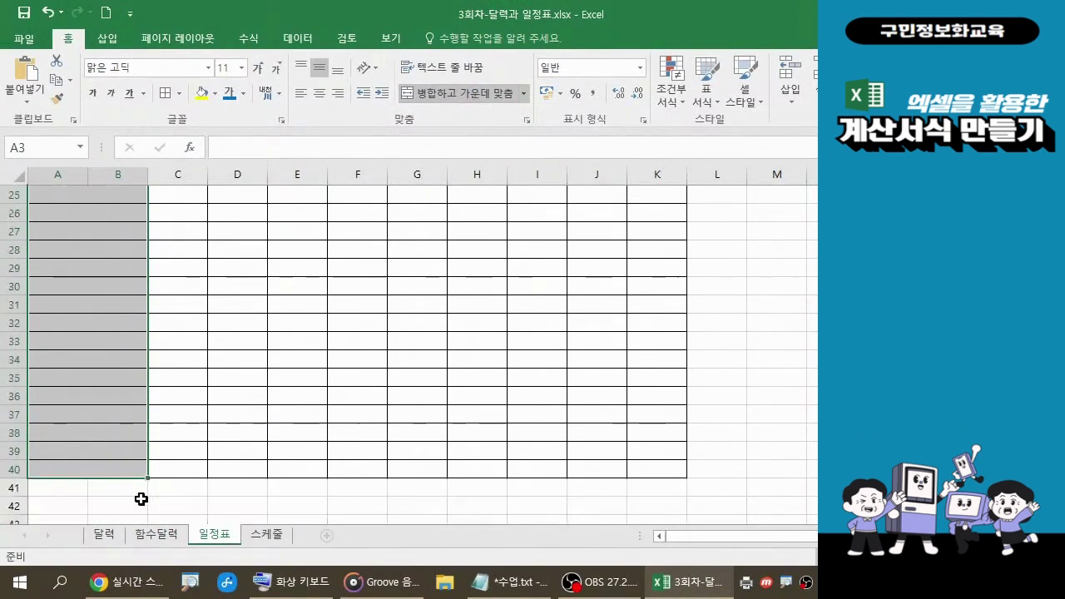
{"action": "scroll", "coordinate": [143, 499], "scroll_direction": "up", "scroll_amount": 8}
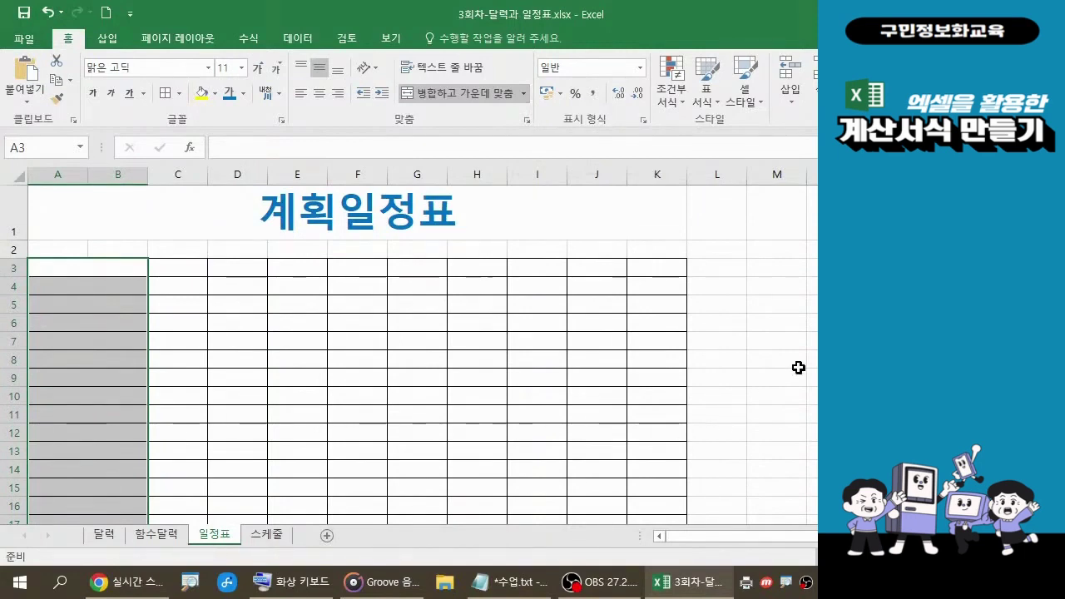
{"action": "left_click", "coordinate": [753, 365]}
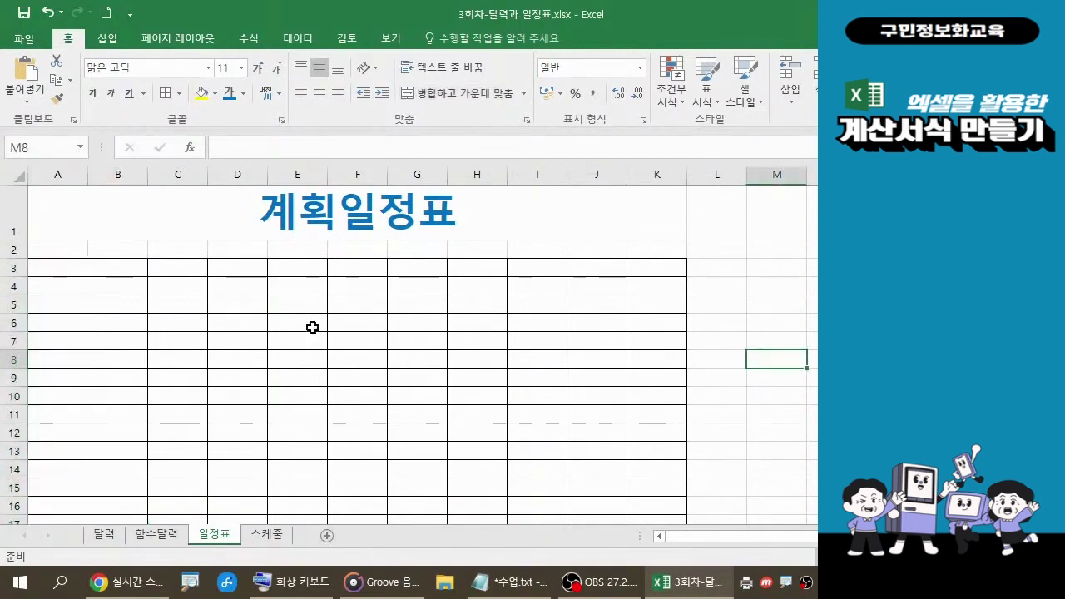
Select the bordered cells C3 through K40.
{"action": "left_click", "coordinate": [184, 270]}
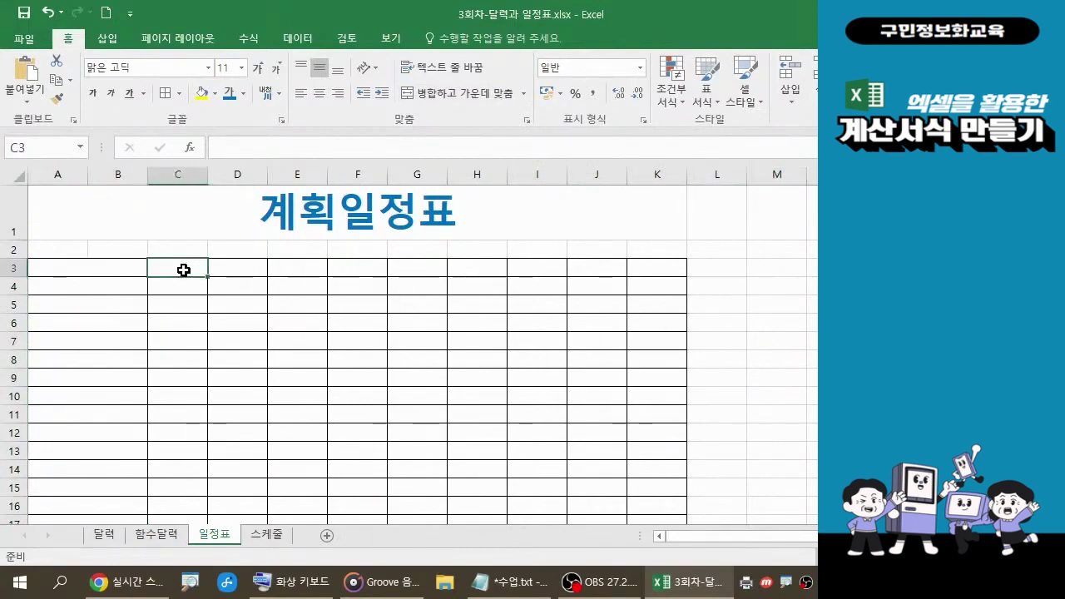
{"action": "left_click_drag", "start_coordinate": [184, 269], "coordinate": [649, 485]}
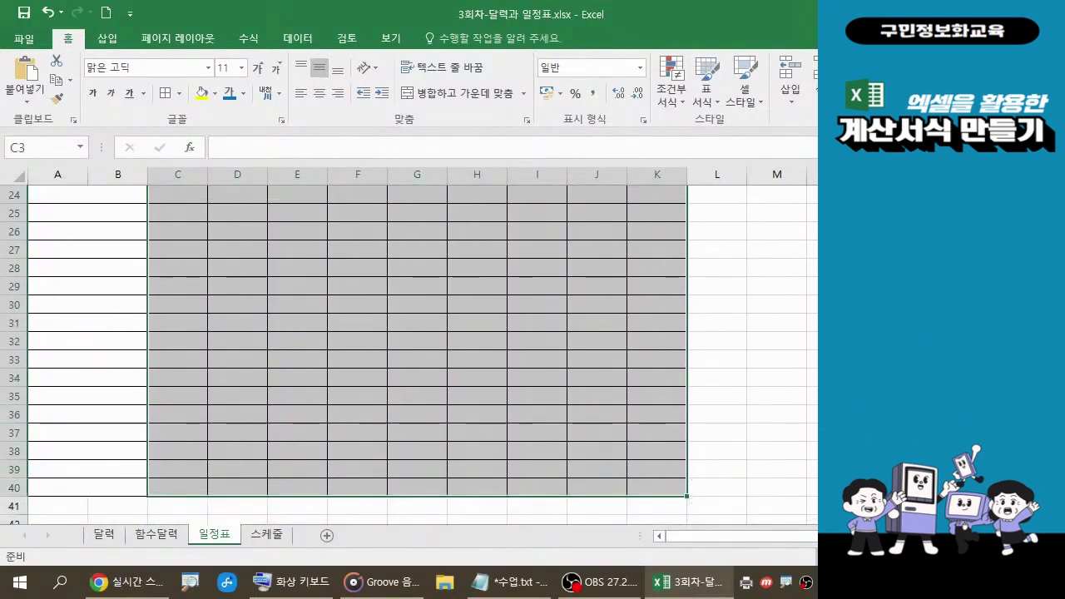
{"action": "scroll", "coordinate": [358, 349], "scroll_direction": "up", "scroll_amount": 8}
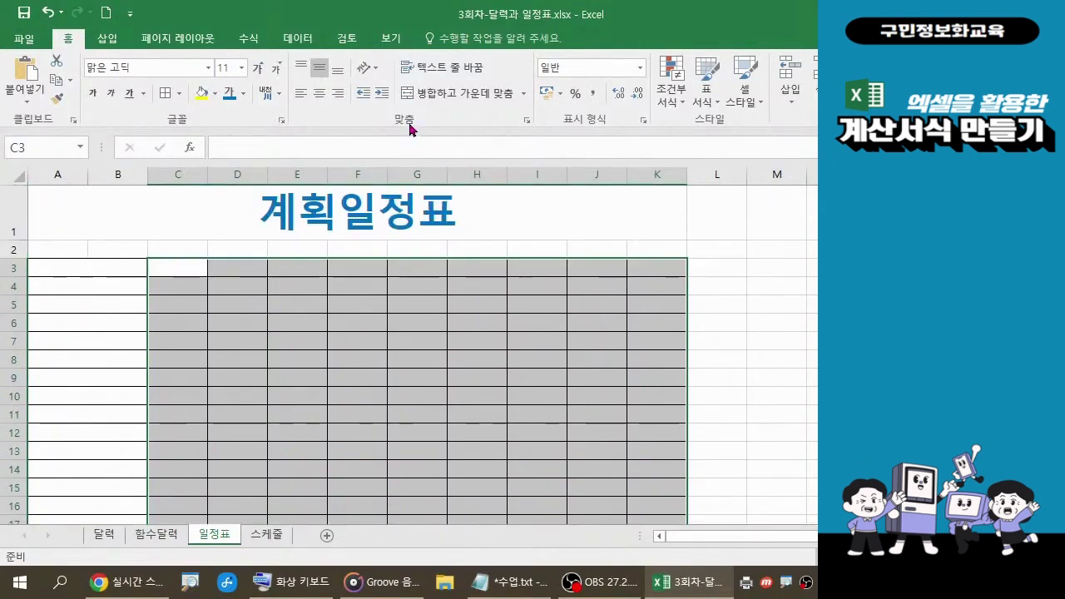
{"action": "key", "text": "ctrl"}
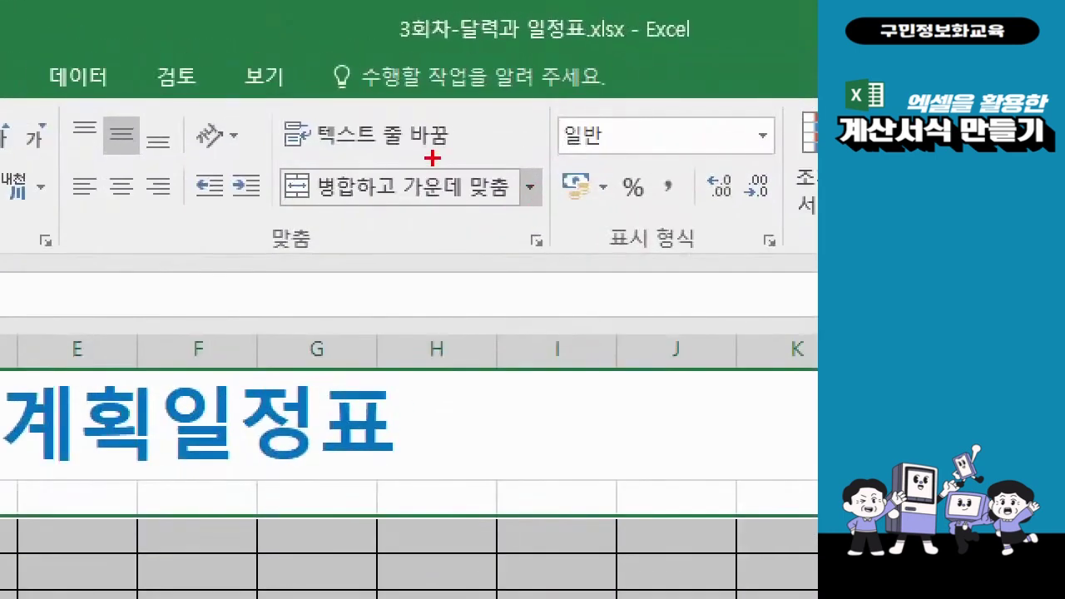
{"action": "left_click_drag", "start_coordinate": [432, 157], "coordinate": [357, 208]}
{"action": "left_click_drag", "start_coordinate": [340, 141], "coordinate": [412, 207]}
{"action": "left_click_drag", "start_coordinate": [493, 156], "coordinate": [558, 229]}
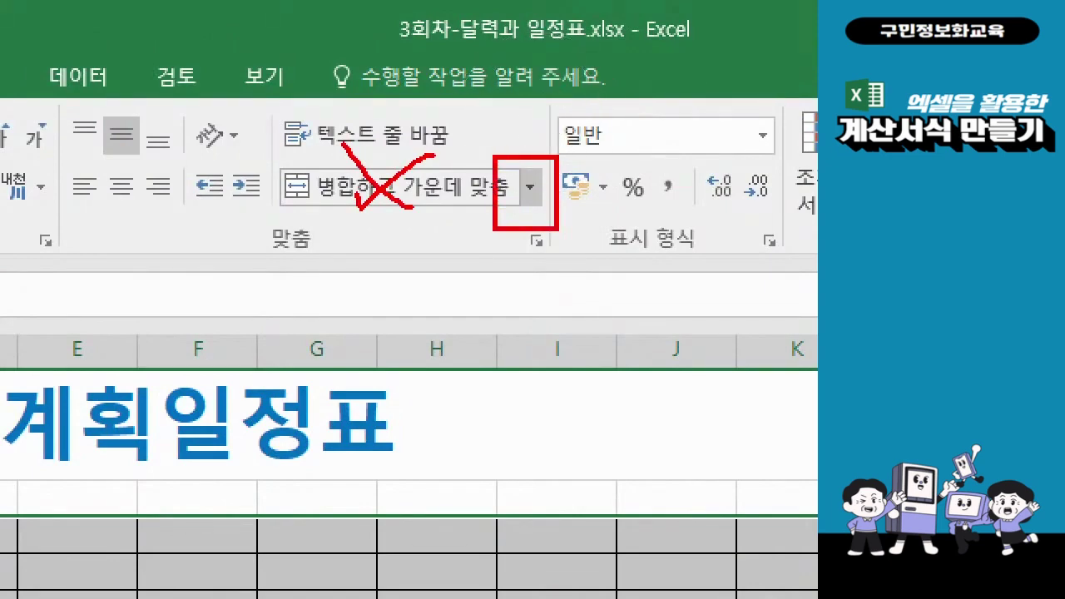
{"action": "mouse_move", "coordinate": [498, 253]}
{"action": "left_mouse_down"}
{"action": "mouse_move", "coordinate": [530, 195]}
{"action": "mouse_move", "coordinate": [447, 311]}
{"action": "left_mouse_up"}
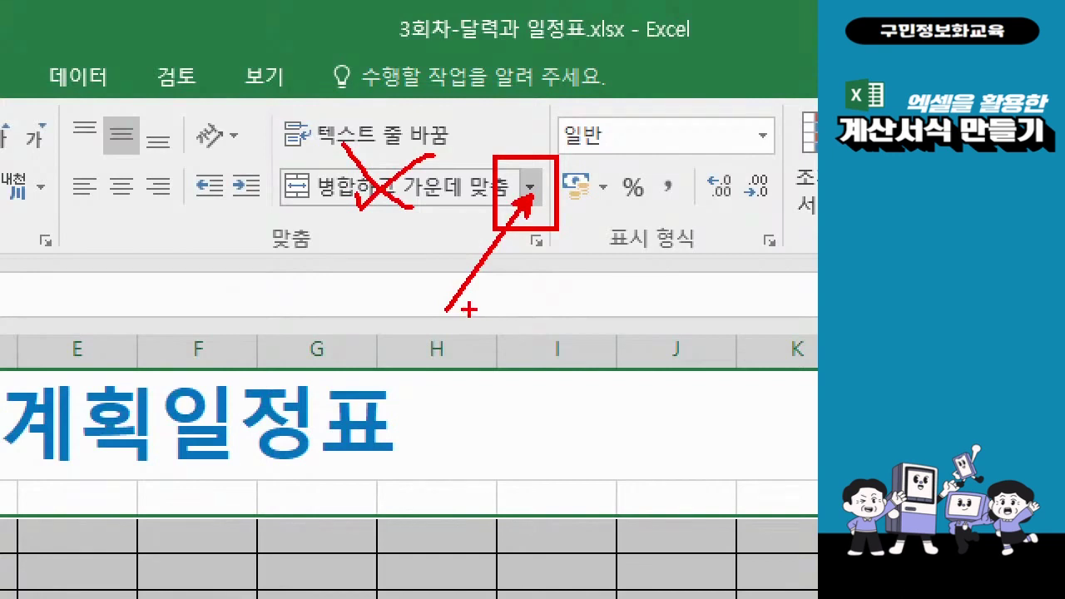
{"action": "mouse_move", "coordinate": [463, 309]}
{"action": "left_mouse_down"}
{"action": "mouse_move", "coordinate": [492, 314]}
{"action": "mouse_move", "coordinate": [457, 336]}
{"action": "mouse_move", "coordinate": [479, 339]}
{"action": "mouse_move", "coordinate": [486, 356]}
{"action": "mouse_move", "coordinate": [514, 321]}
{"action": "mouse_move", "coordinate": [504, 365]}
{"action": "left_mouse_up"}
{"action": "mouse_move", "coordinate": [464, 358]}
{"action": "left_mouse_down"}
{"action": "mouse_move", "coordinate": [471, 389]}
{"action": "mouse_move", "coordinate": [506, 392]}
{"action": "left_mouse_up"}
{"action": "mouse_move", "coordinate": [551, 314]}
{"action": "left_mouse_down"}
{"action": "mouse_move", "coordinate": [536, 356]}
{"action": "mouse_move", "coordinate": [543, 378]}
{"action": "mouse_move", "coordinate": [563, 362]}
{"action": "left_mouse_up"}
{"action": "left_click_drag", "start_coordinate": [572, 358], "coordinate": [557, 387]}
{"action": "left_click_drag", "start_coordinate": [603, 340], "coordinate": [577, 404]}
{"action": "mouse_move", "coordinate": [615, 341]}
{"action": "left_mouse_down"}
{"action": "mouse_move", "coordinate": [646, 374]}
{"action": "mouse_move", "coordinate": [652, 339]}
{"action": "mouse_move", "coordinate": [673, 372]}
{"action": "mouse_move", "coordinate": [676, 408]}
{"action": "mouse_move", "coordinate": [647, 412]}
{"action": "mouse_move", "coordinate": [669, 426]}
{"action": "mouse_move", "coordinate": [649, 408]}
{"action": "left_mouse_up"}
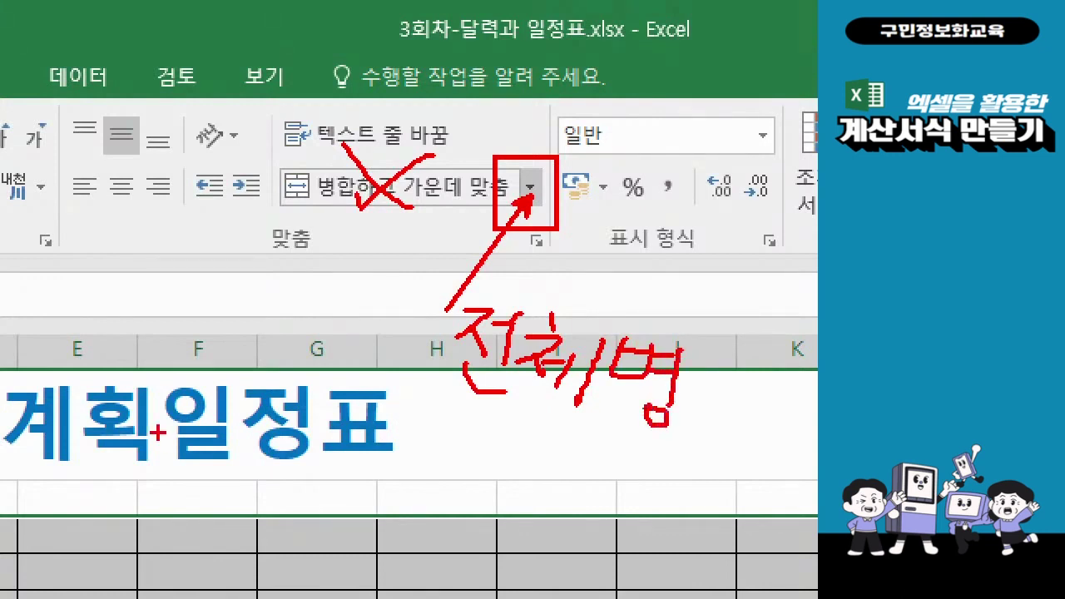
{"action": "mouse_move", "coordinate": [708, 342]}
{"action": "left_mouse_down"}
{"action": "mouse_move", "coordinate": [726, 354]}
{"action": "mouse_move", "coordinate": [705, 364]}
{"action": "mouse_move", "coordinate": [728, 364]}
{"action": "mouse_move", "coordinate": [703, 399]}
{"action": "mouse_move", "coordinate": [721, 382]}
{"action": "mouse_move", "coordinate": [741, 411]}
{"action": "mouse_move", "coordinate": [757, 405]}
{"action": "mouse_move", "coordinate": [708, 417]}
{"action": "mouse_move", "coordinate": [733, 431]}
{"action": "mouse_move", "coordinate": [728, 421]}
{"action": "left_mouse_up"}
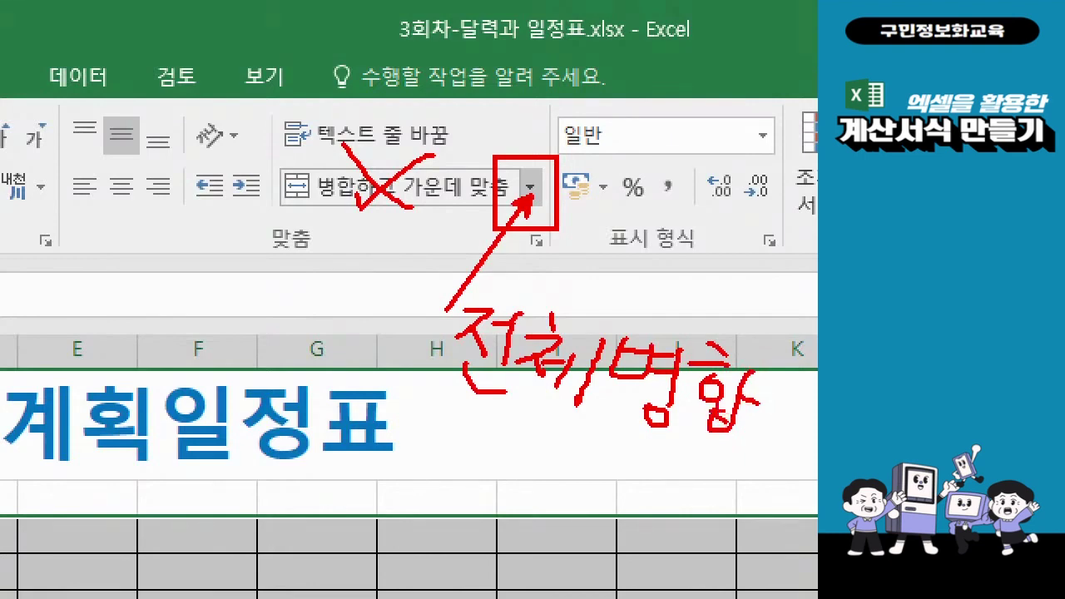
{"action": "key", "text": "Escape"}
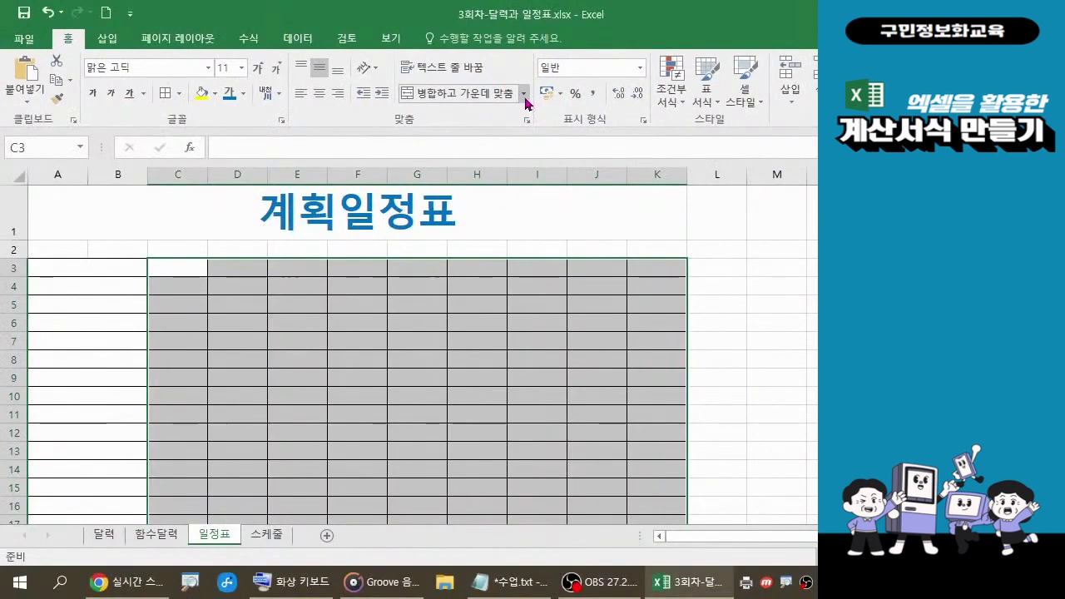
{"action": "key", "text": "ctrl"}
Merge the selected columns C through K across, keeping each row separate.
{"action": "left_click", "coordinate": [524, 94]}
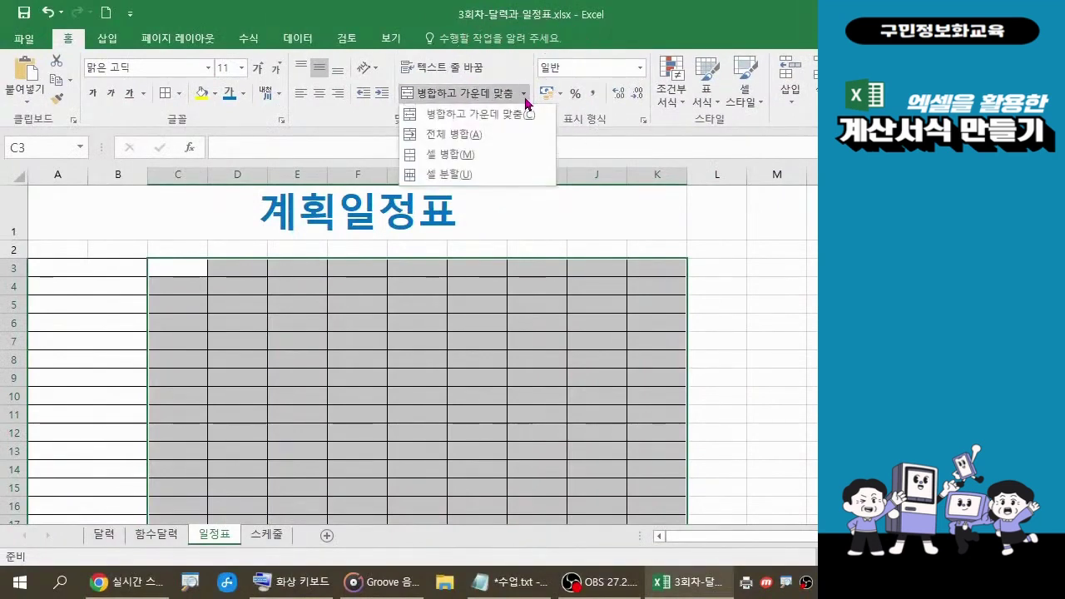
{"action": "left_click", "coordinate": [457, 135]}
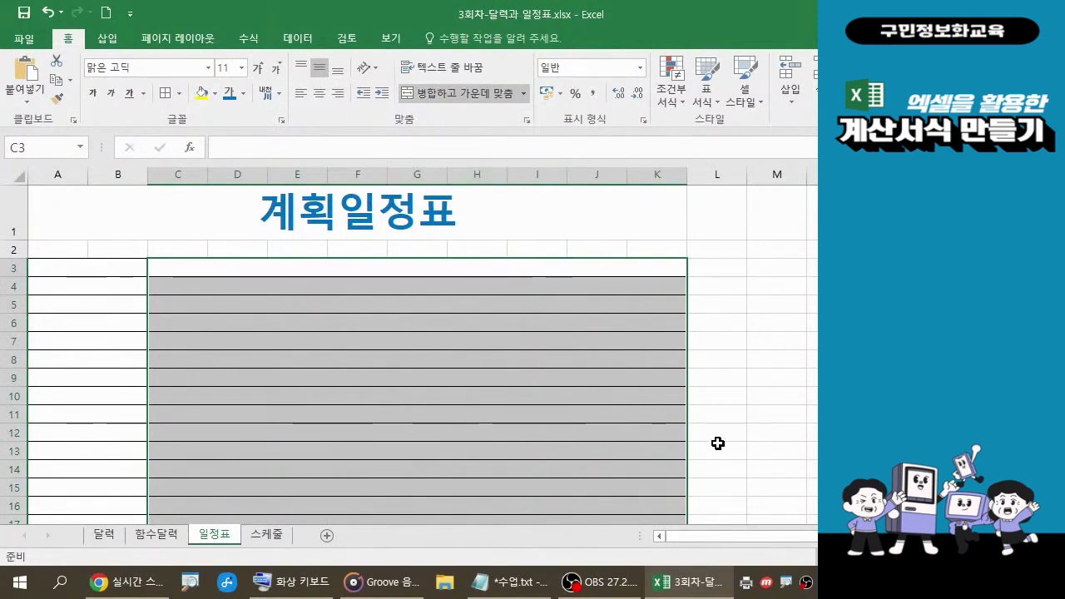
Enter the column headings 날짜 in A3 and 내용 in C3.
{"action": "left_click", "coordinate": [99, 266]}
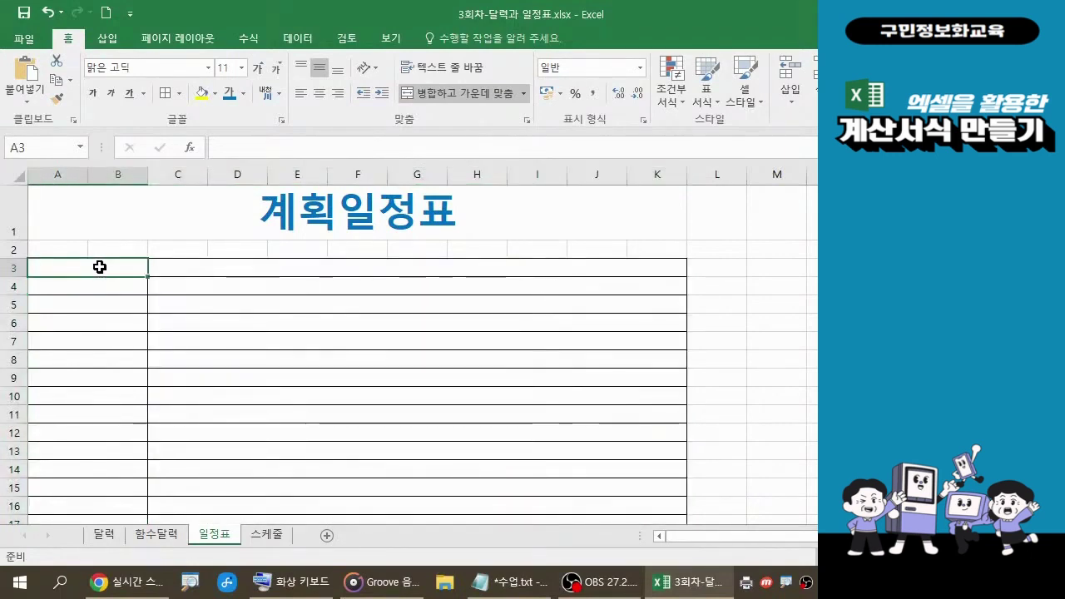
{"action": "type", "text": "날"}
{"action": "type", "text": "ㅃ"}
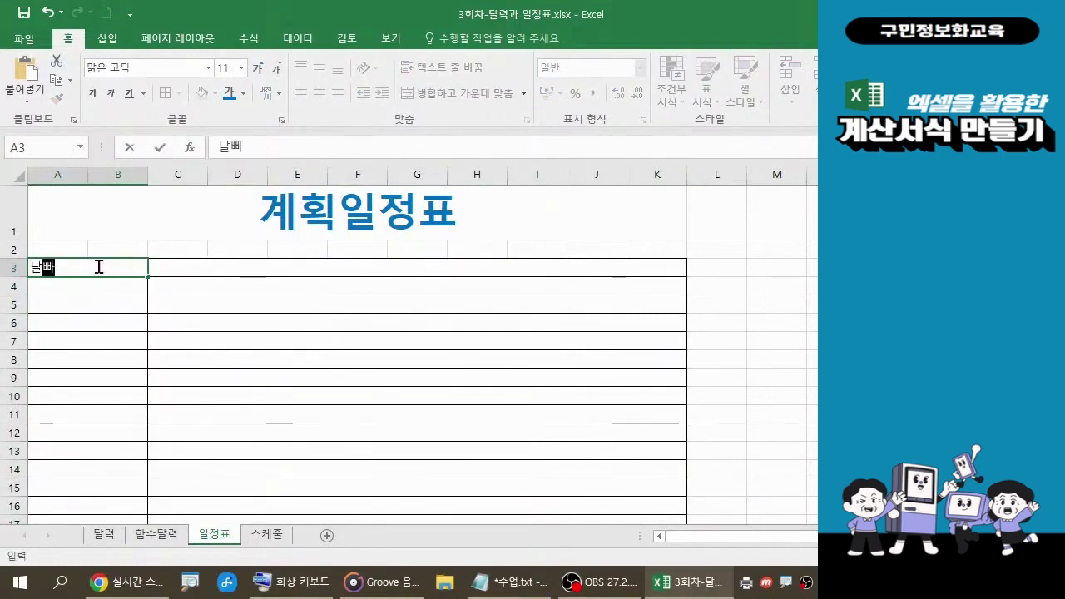
{"action": "key", "text": "BackSpace"}
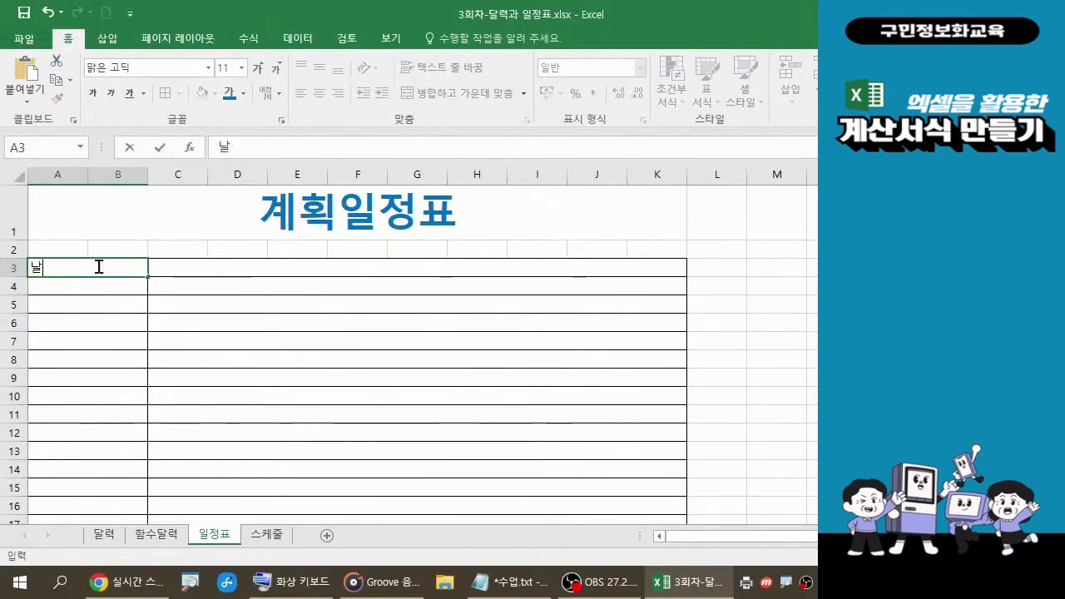
{"action": "type", "text": "짜"}
{"action": "key", "text": "Tab"}
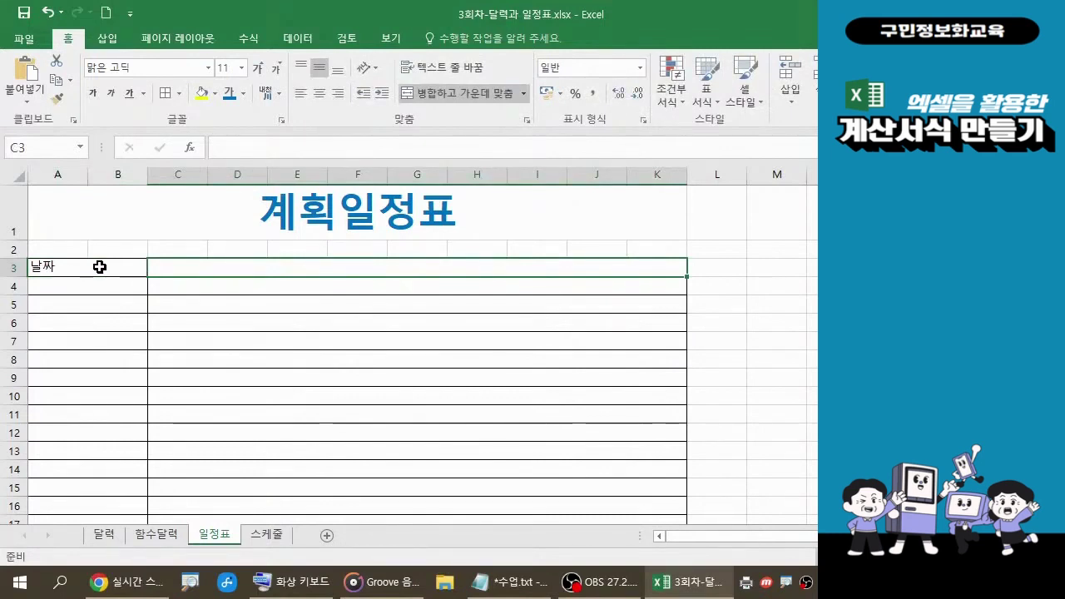
{"action": "type", "text": "내용"}
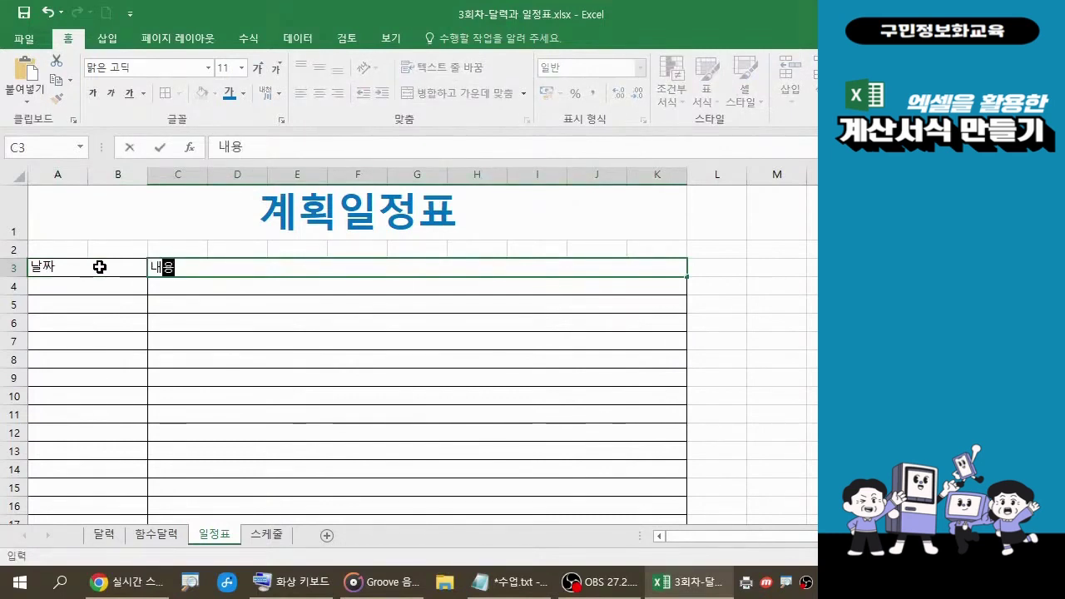
{"action": "key", "text": "Return"}
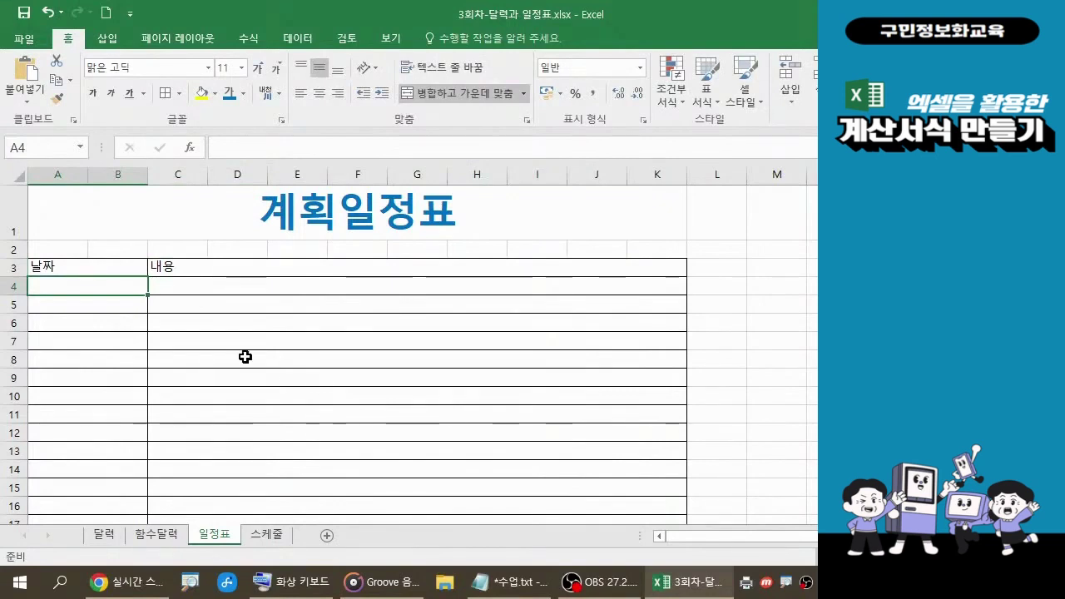
Center the contents of the whole schedule table, A3 through K40, horizontally.
{"action": "left_click", "coordinate": [93, 275]}
{"action": "left_click_drag", "start_coordinate": [93, 275], "coordinate": [357, 488]}
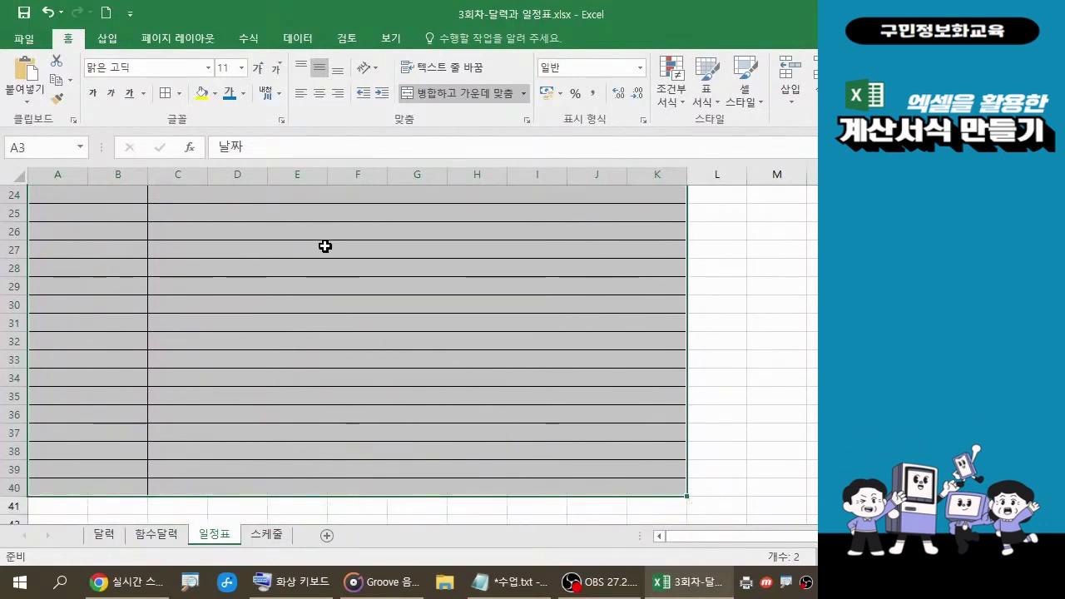
{"action": "left_click", "coordinate": [322, 95]}
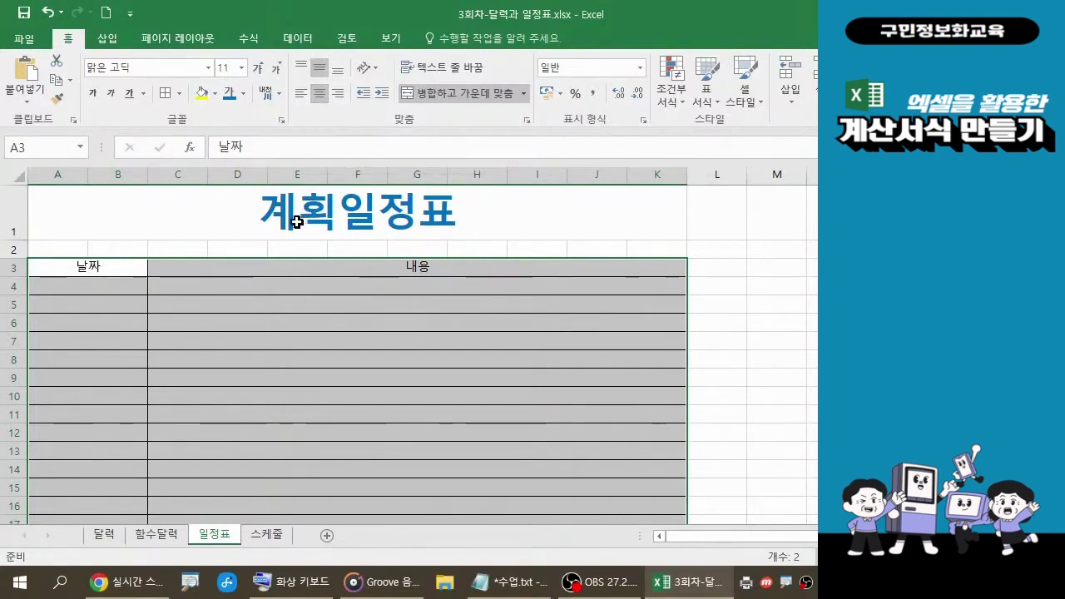
Bold the 날짜 and 내용 headings and make row 3 roughly twice as tall.
{"action": "left_click", "coordinate": [98, 269]}
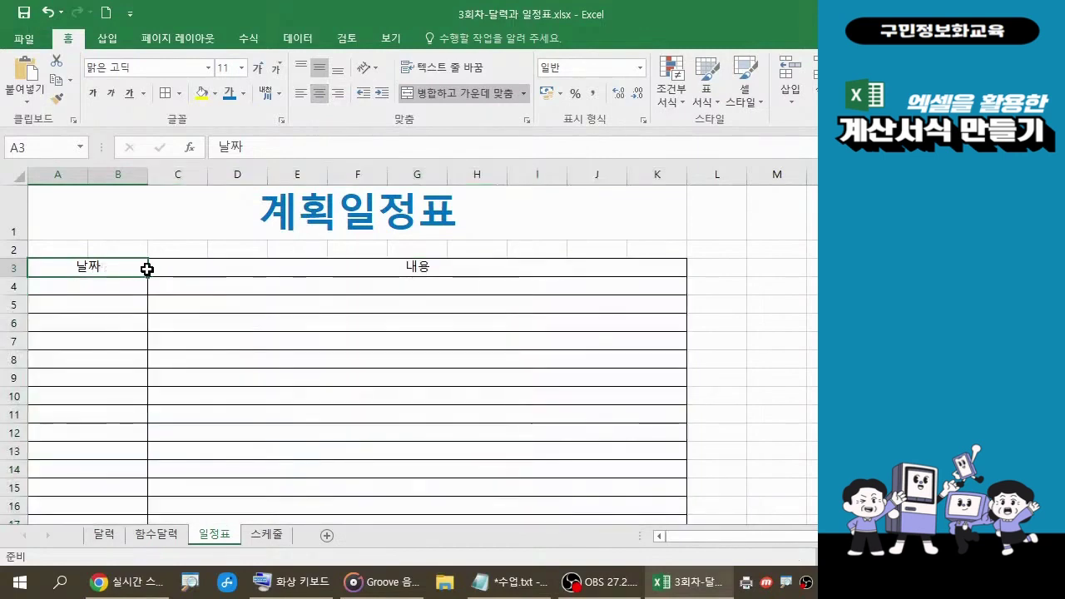
{"action": "left_click_drag", "start_coordinate": [147, 269], "coordinate": [269, 266]}
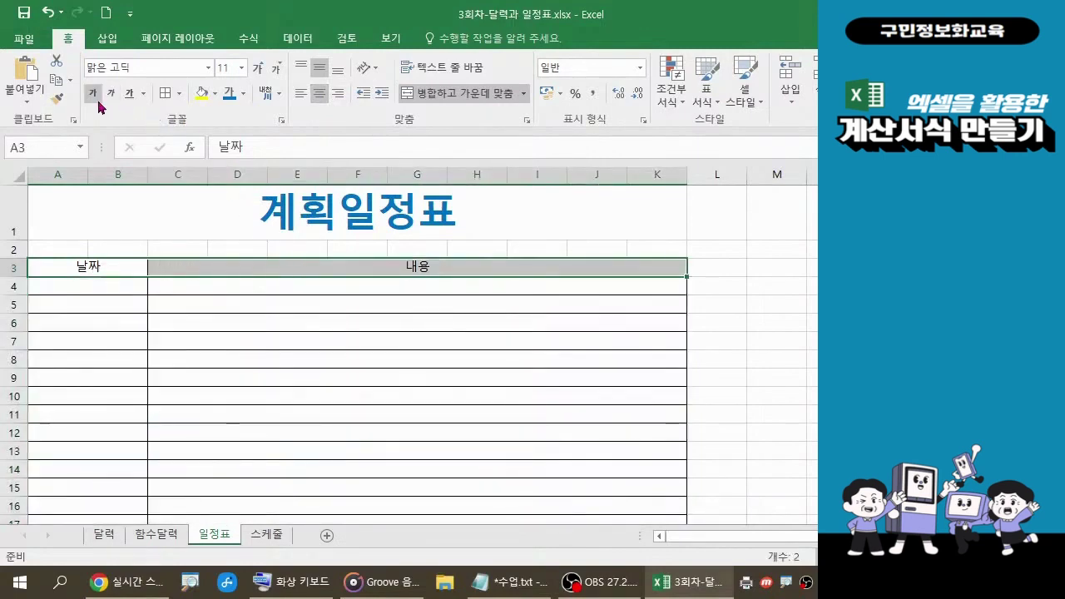
{"action": "left_click", "coordinate": [93, 93]}
{"action": "left_click_drag", "start_coordinate": [20, 277], "coordinate": [24, 299]}
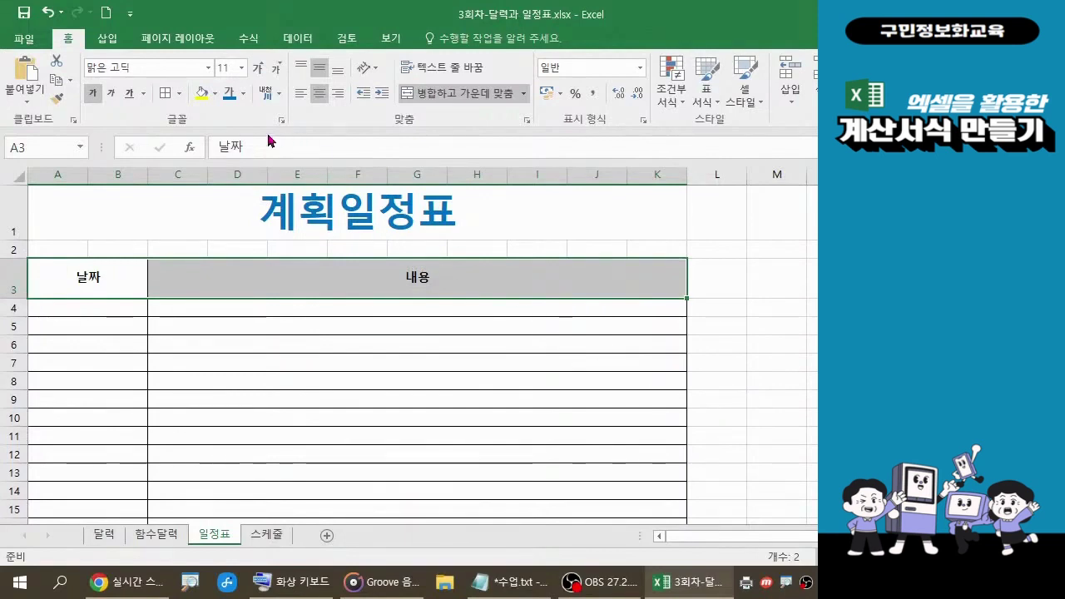
Fill the heading cells in row 3 with the standard light green color.
{"action": "left_click", "coordinate": [214, 99]}
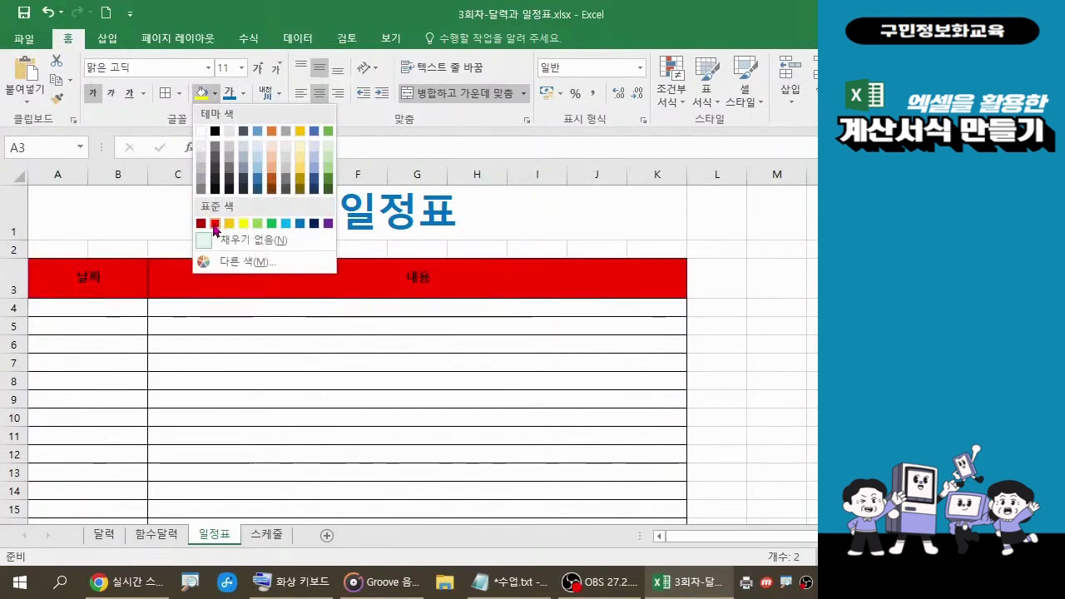
{"action": "left_click", "coordinate": [257, 223]}
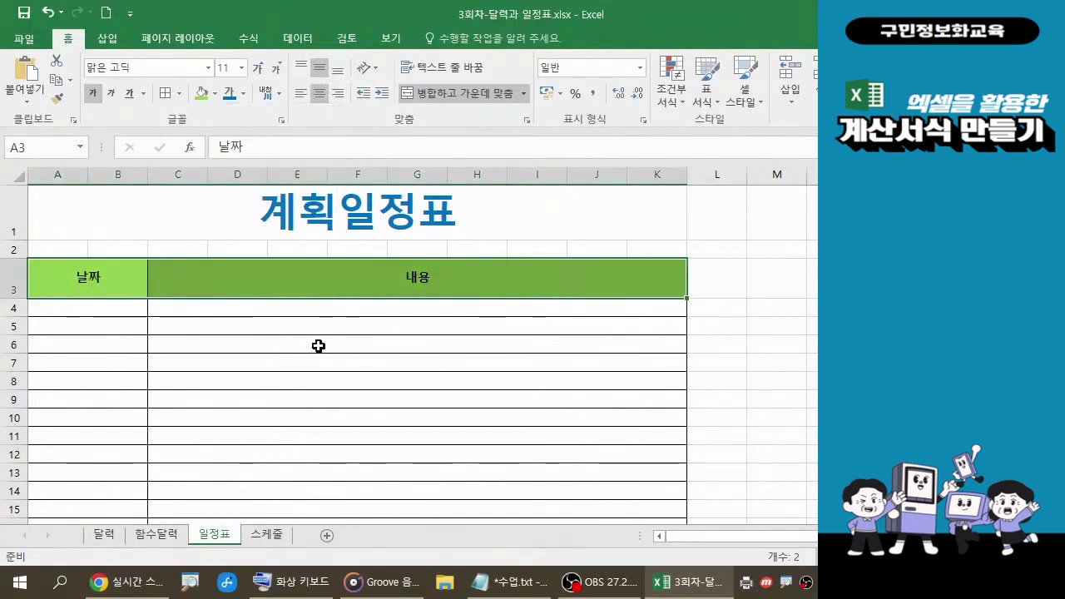
{"action": "left_click", "coordinate": [133, 312]}
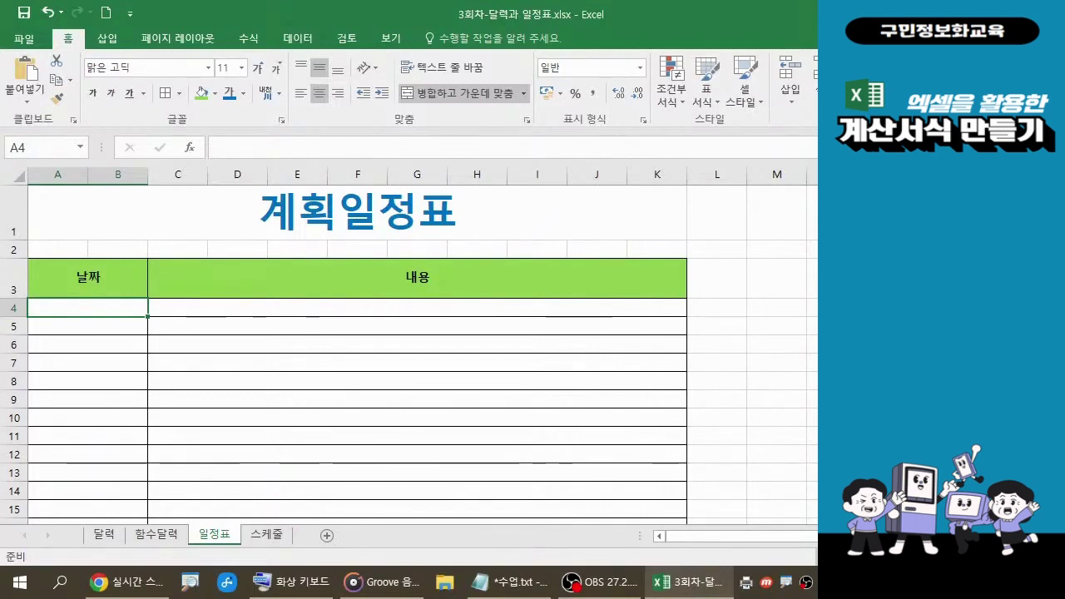
Change the font of the 계획일정표 title to 경기천년제목 Bold.
{"action": "left_click", "coordinate": [416, 221]}
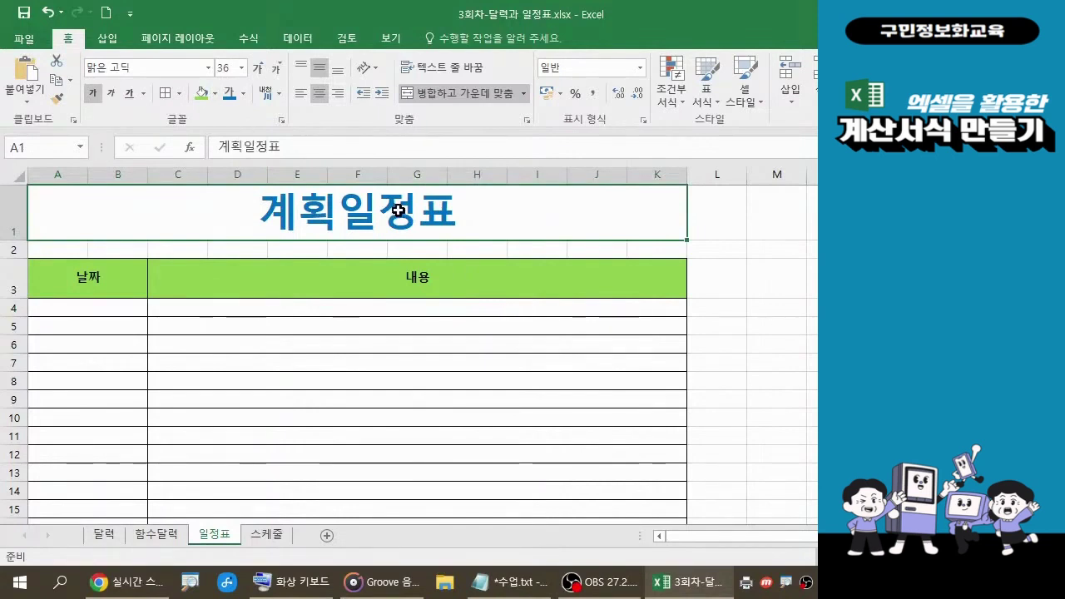
{"action": "left_click", "coordinate": [208, 70]}
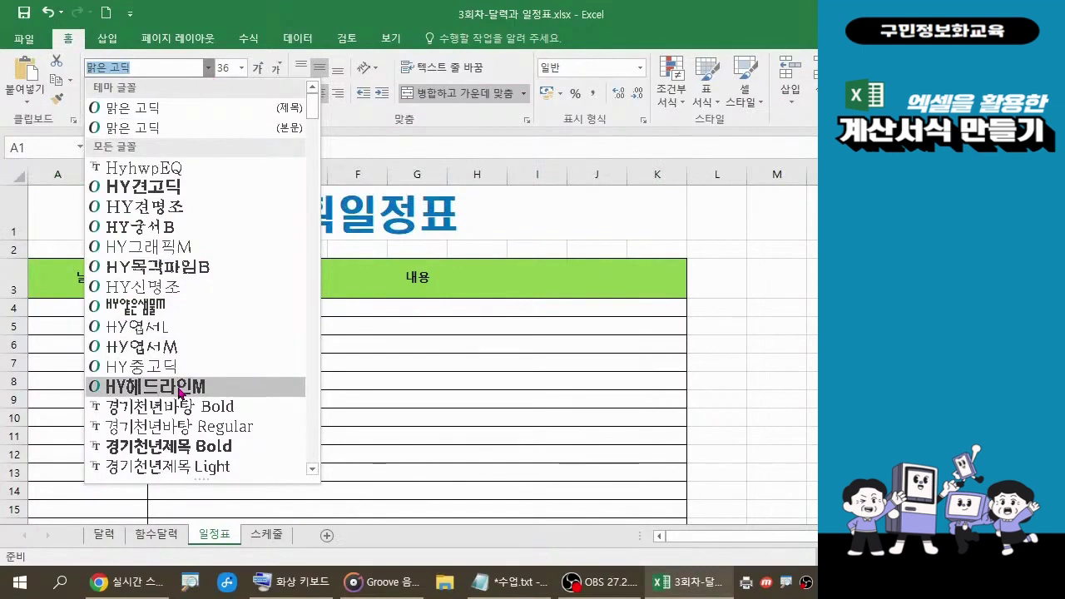
{"action": "left_click", "coordinate": [184, 447]}
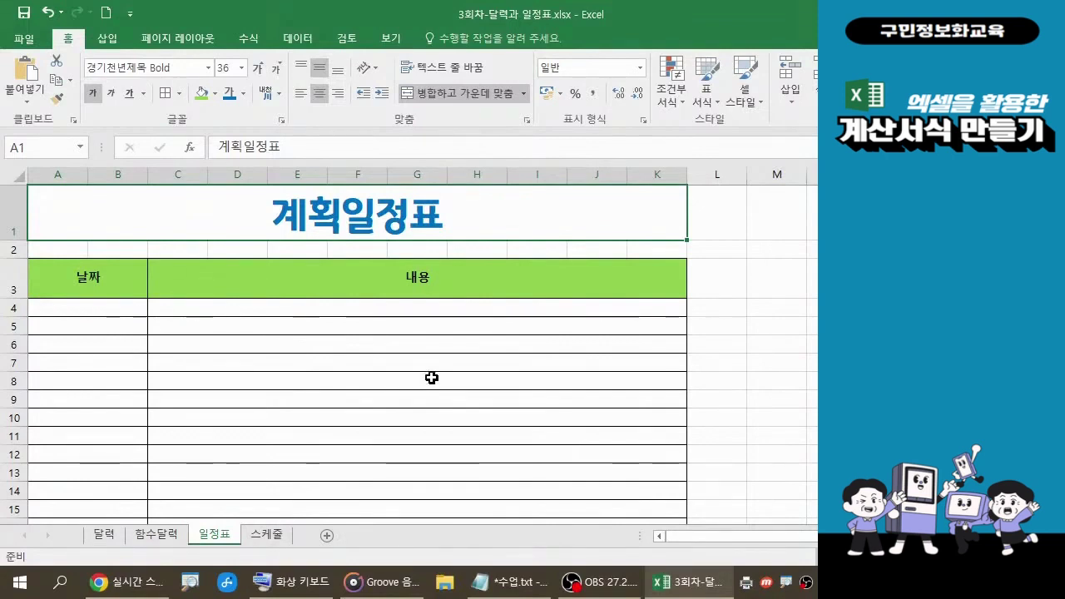
Set the height of the table's rows 4 through 40 to 25.
{"action": "scroll", "coordinate": [490, 327], "scroll_direction": "down", "scroll_amount": 1}
{"action": "scroll", "coordinate": [490, 328], "scroll_direction": "up", "scroll_amount": 1}
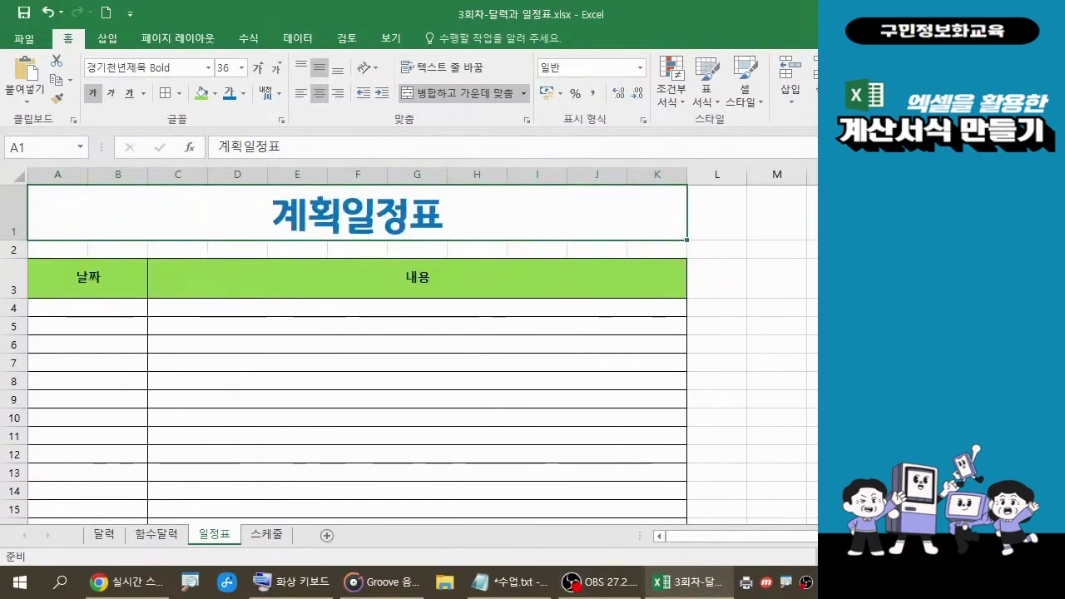
{"action": "scroll", "coordinate": [116, 380], "scroll_direction": "down", "scroll_amount": 3}
{"action": "scroll", "coordinate": [117, 379], "scroll_direction": "down", "scroll_amount": 7}
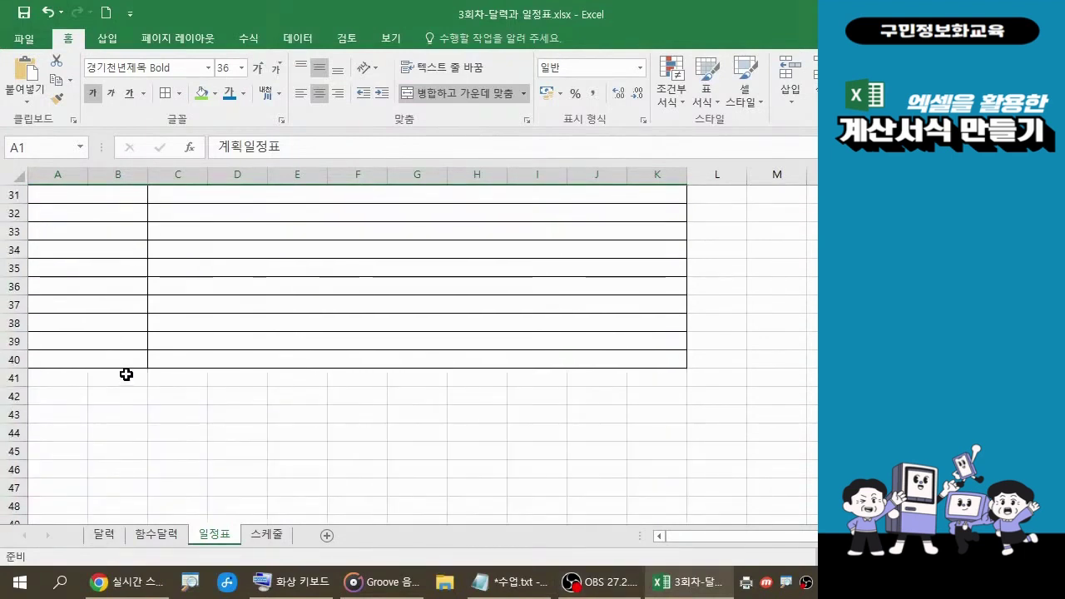
{"action": "scroll", "coordinate": [180, 355], "scroll_direction": "up", "scroll_amount": 9}
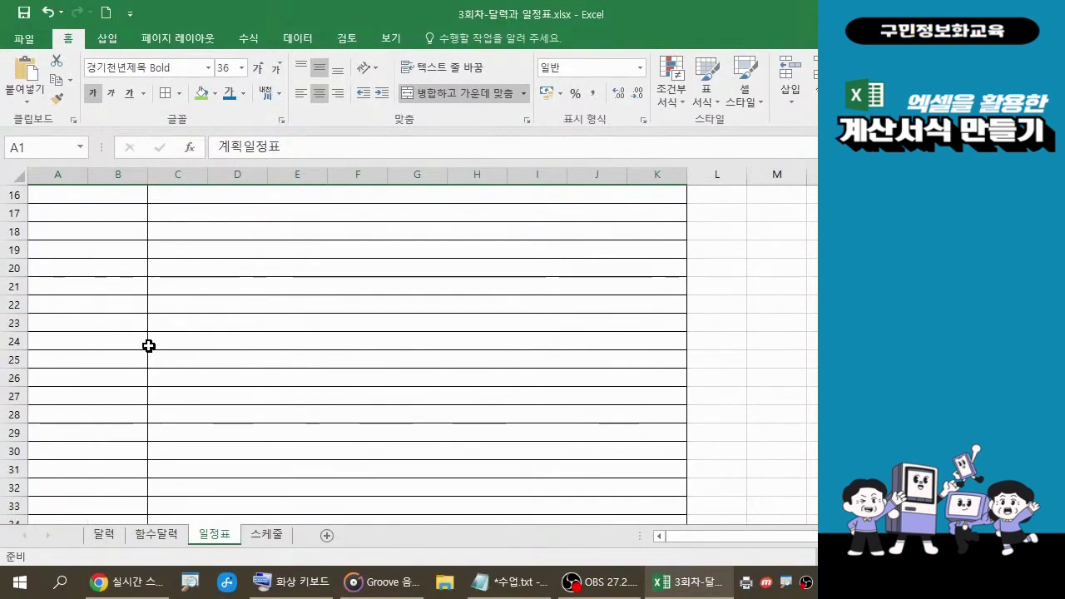
{"action": "scroll", "coordinate": [147, 346], "scroll_direction": "up", "scroll_amount": 2}
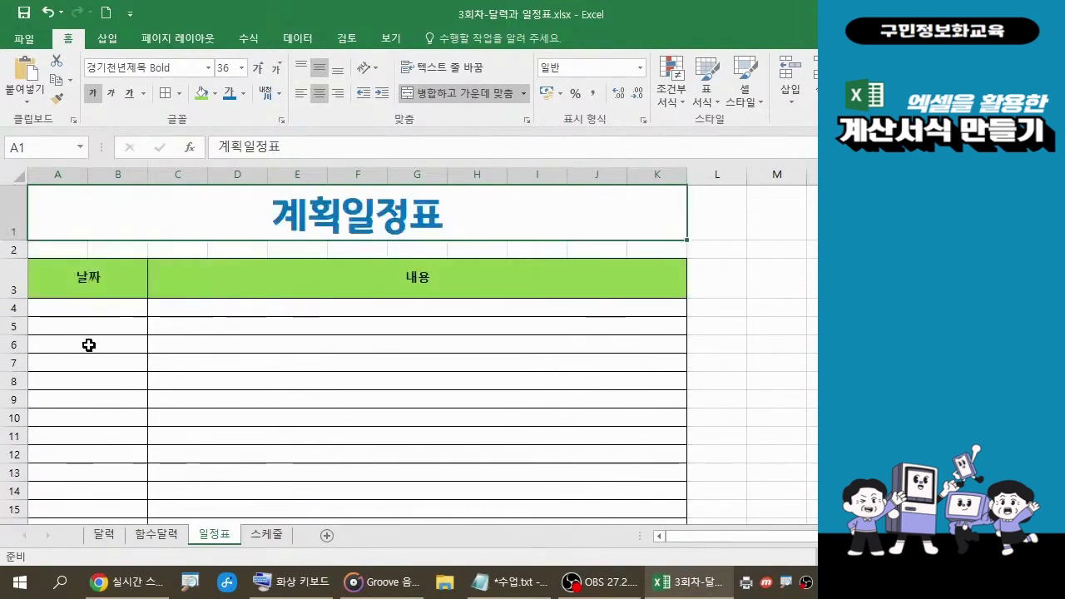
{"action": "left_click", "coordinate": [20, 309]}
{"action": "left_click_drag", "start_coordinate": [20, 309], "coordinate": [19, 482]}
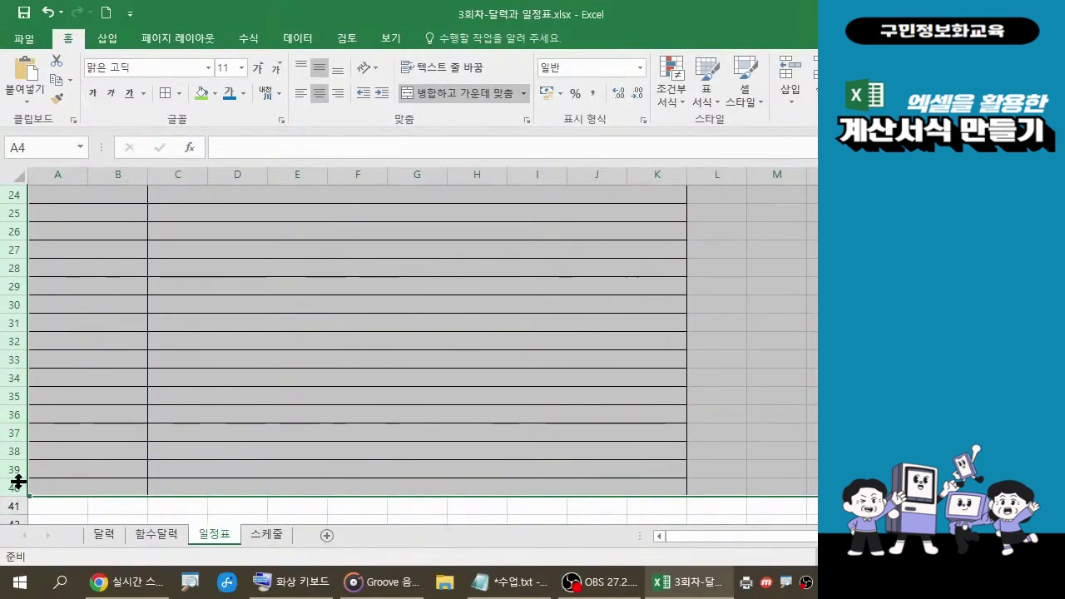
{"action": "scroll", "coordinate": [70, 425], "scroll_direction": "up", "scroll_amount": 3}
{"action": "scroll", "coordinate": [70, 425], "scroll_direction": "up", "scroll_amount": 3}
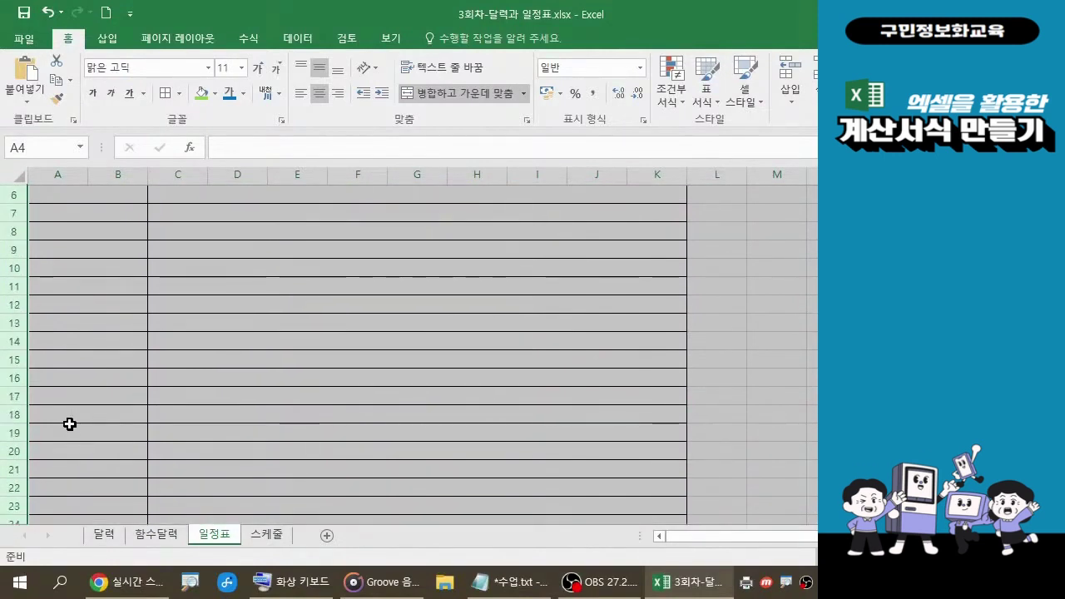
{"action": "scroll", "coordinate": [70, 425], "scroll_direction": "up", "scroll_amount": 2}
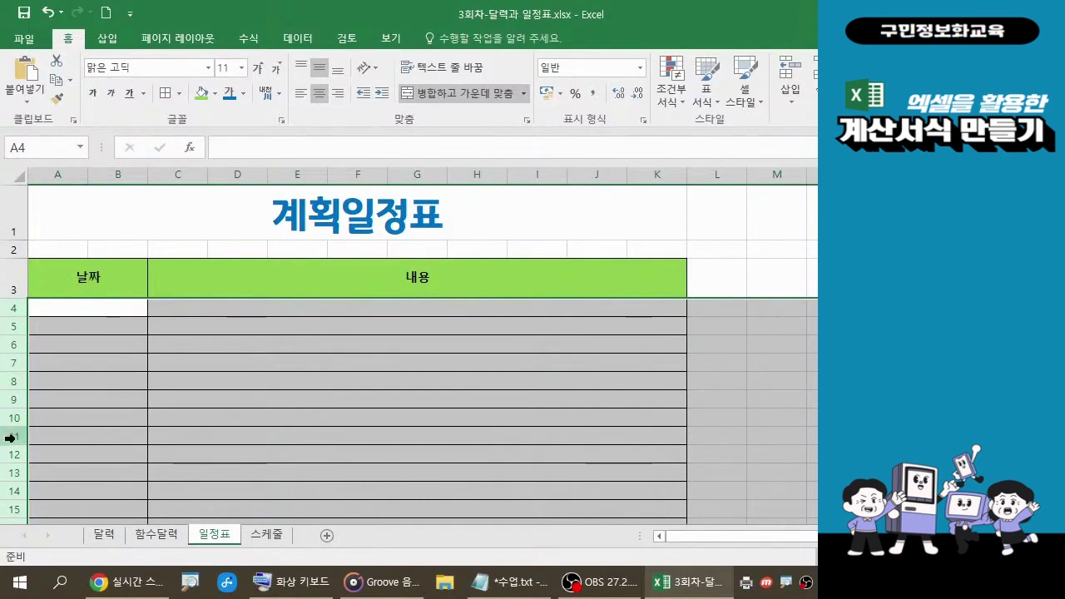
{"action": "right_click", "coordinate": [12, 363]}
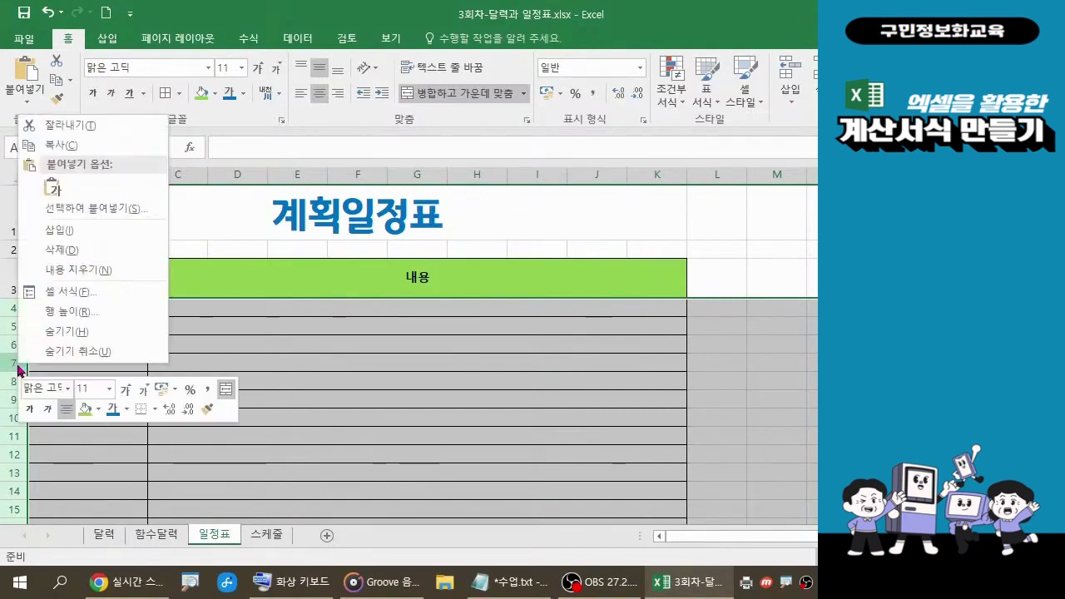
{"action": "left_click", "coordinate": [64, 323]}
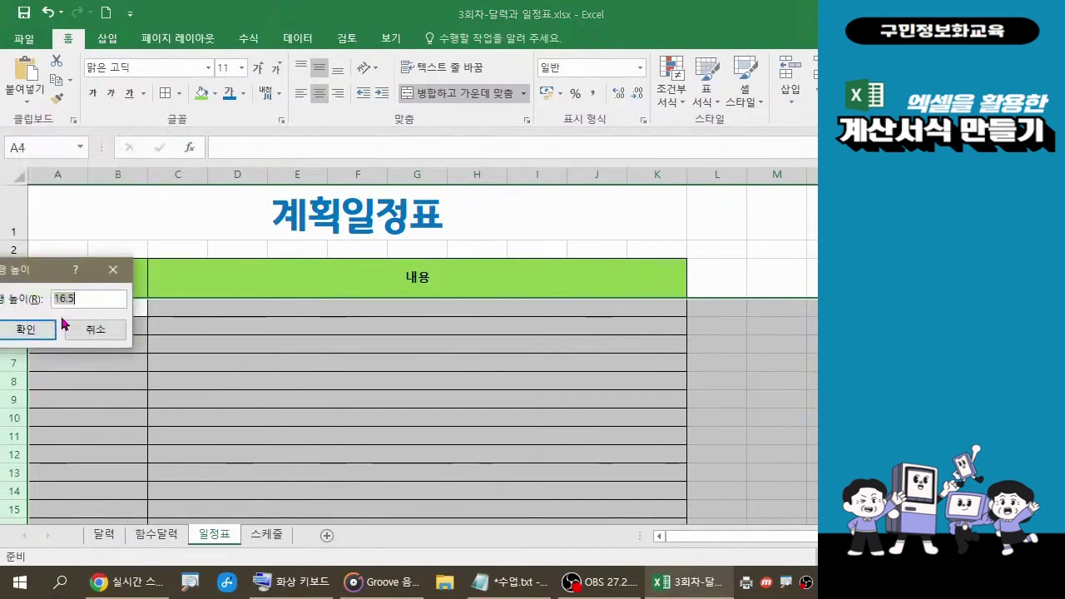
{"action": "left_click_drag", "start_coordinate": [119, 272], "coordinate": [173, 272]}
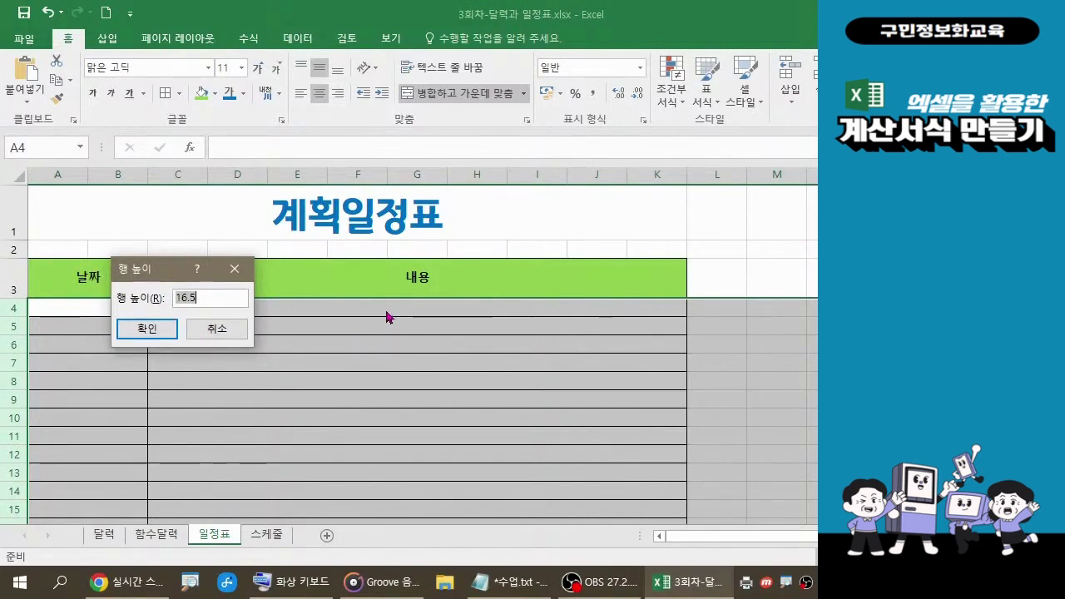
{"action": "type", "text": "25"}
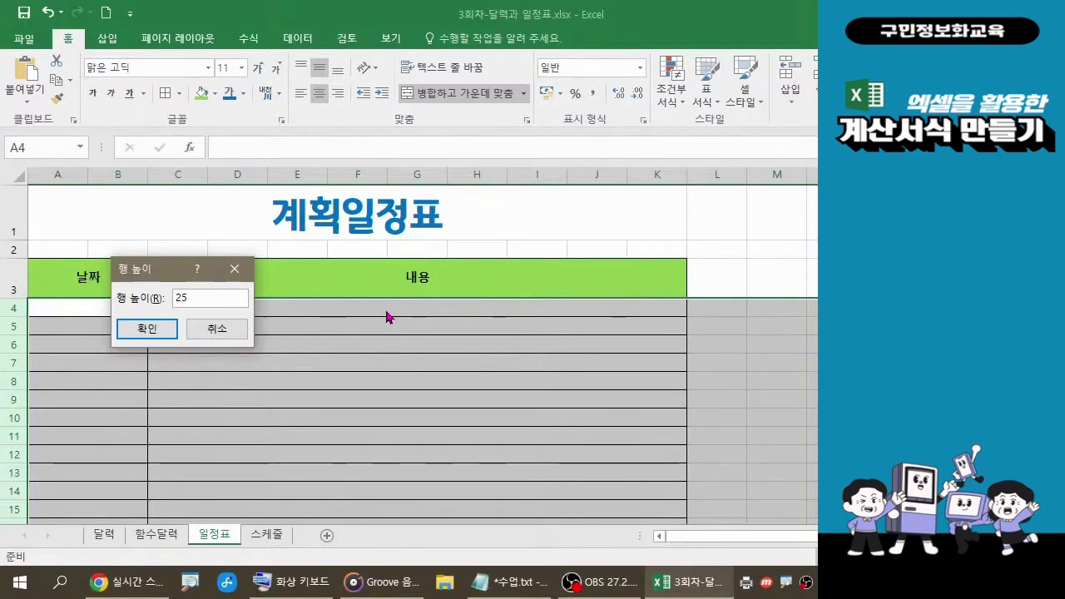
{"action": "left_click", "coordinate": [148, 329]}
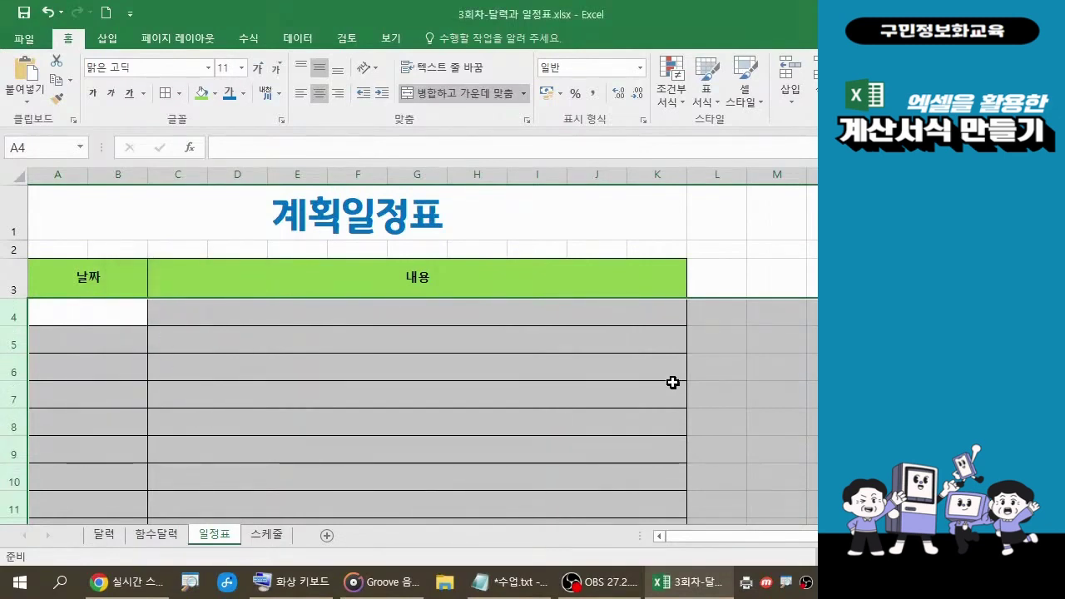
{"action": "left_click", "coordinate": [549, 274]}
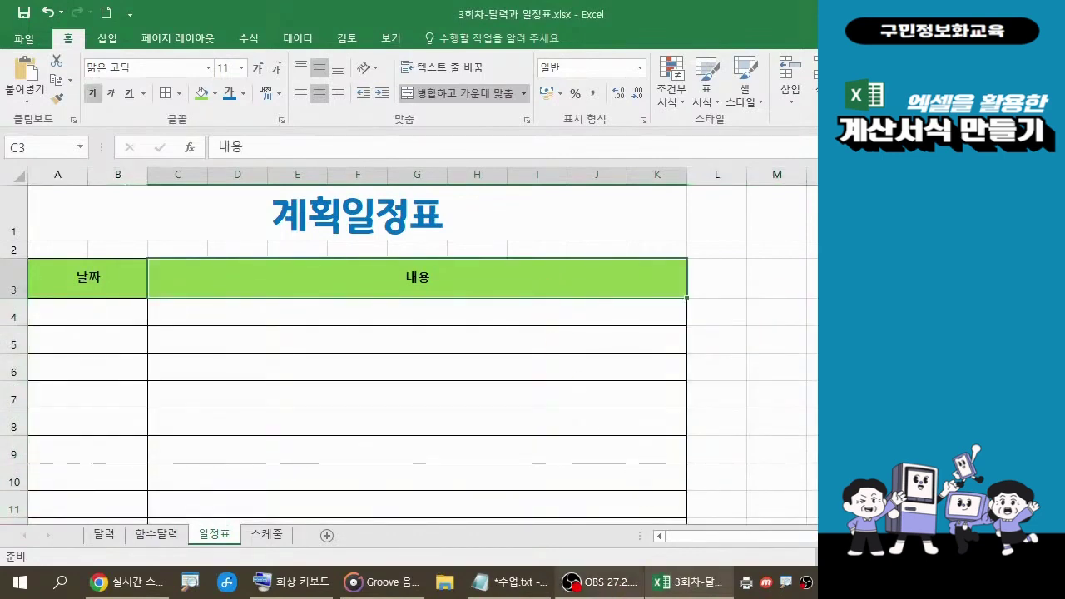
{"action": "left_click", "coordinate": [510, 584]}
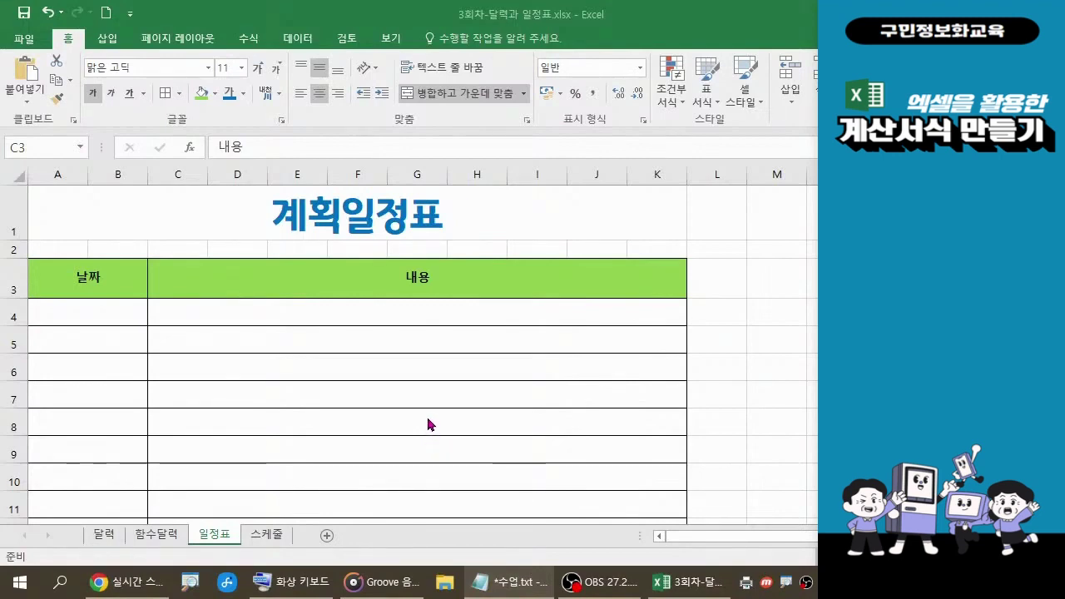
{"action": "left_click", "coordinate": [507, 392]}
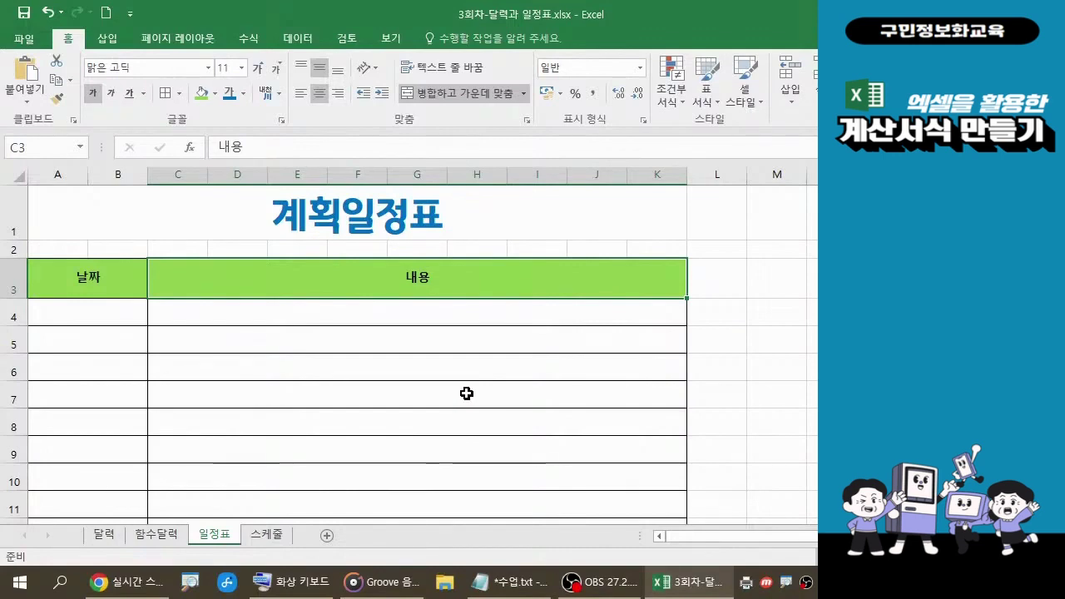
{"action": "scroll", "coordinate": [467, 393], "scroll_direction": "down", "scroll_amount": 1}
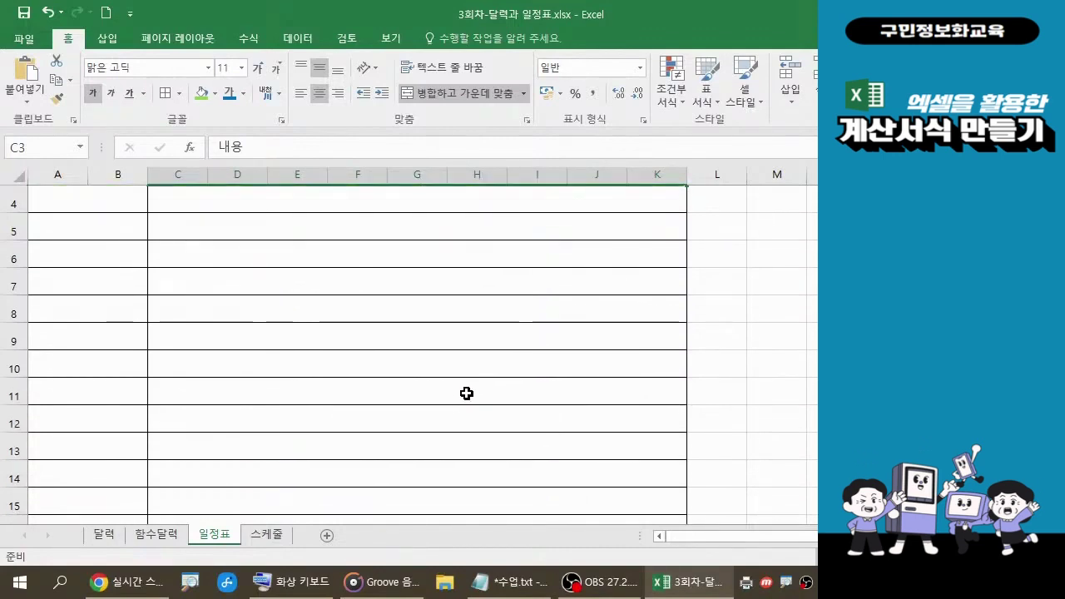
{"action": "scroll", "coordinate": [467, 393], "scroll_direction": "up", "scroll_amount": 1}
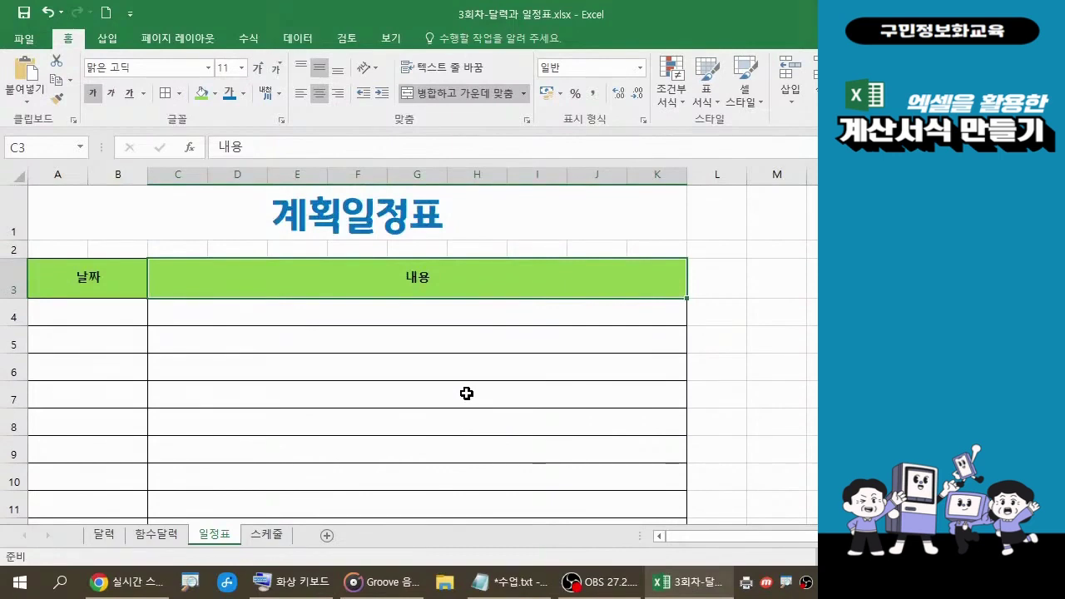
Enter the date 2022-4-1 in the first cell under the 날짜 heading and keep that cell selected.
{"action": "left_click", "coordinate": [120, 314]}
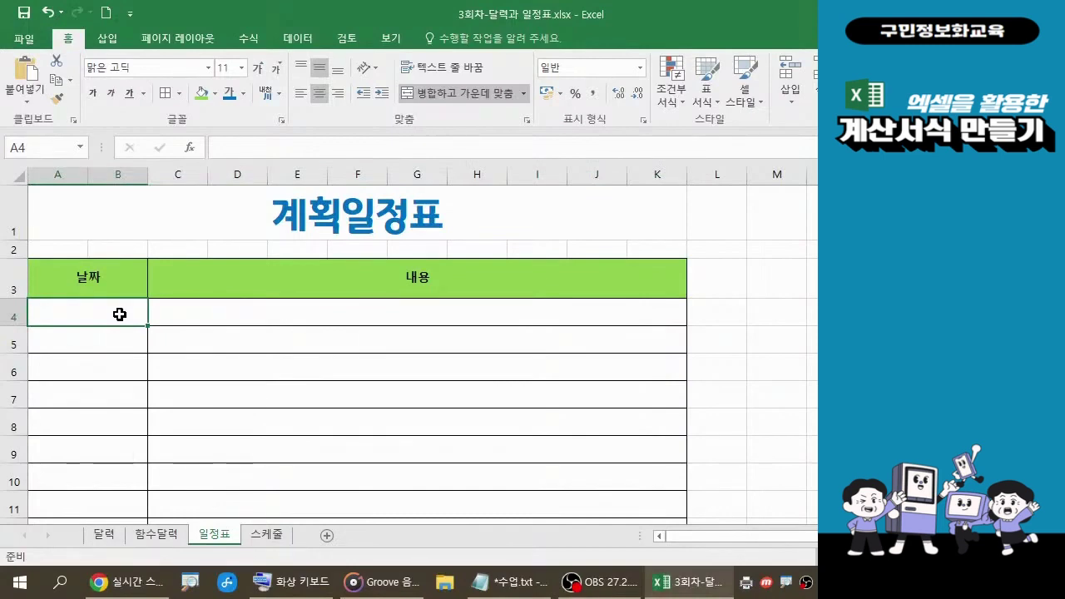
{"action": "type", "text": "2022"}
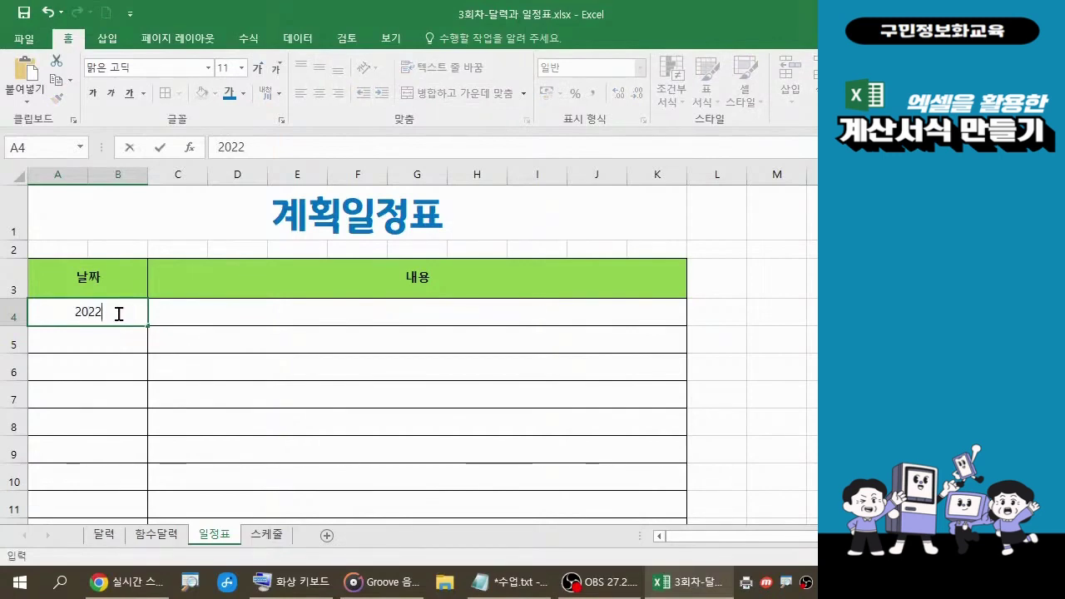
{"action": "type", "text": "-4-1"}
{"action": "key", "text": "Return"}
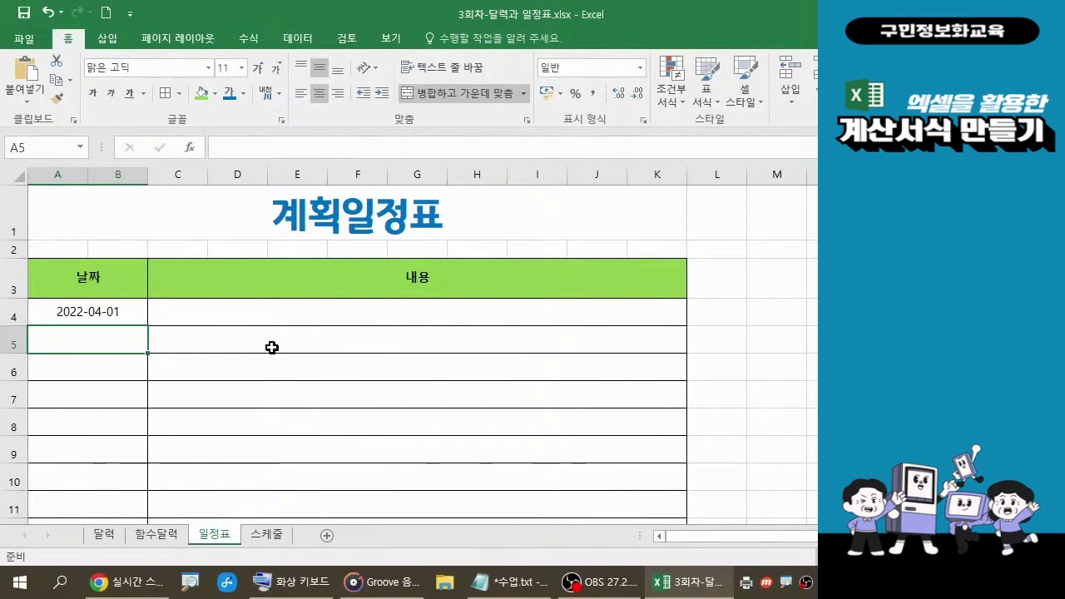
{"action": "left_click", "coordinate": [121, 315]}
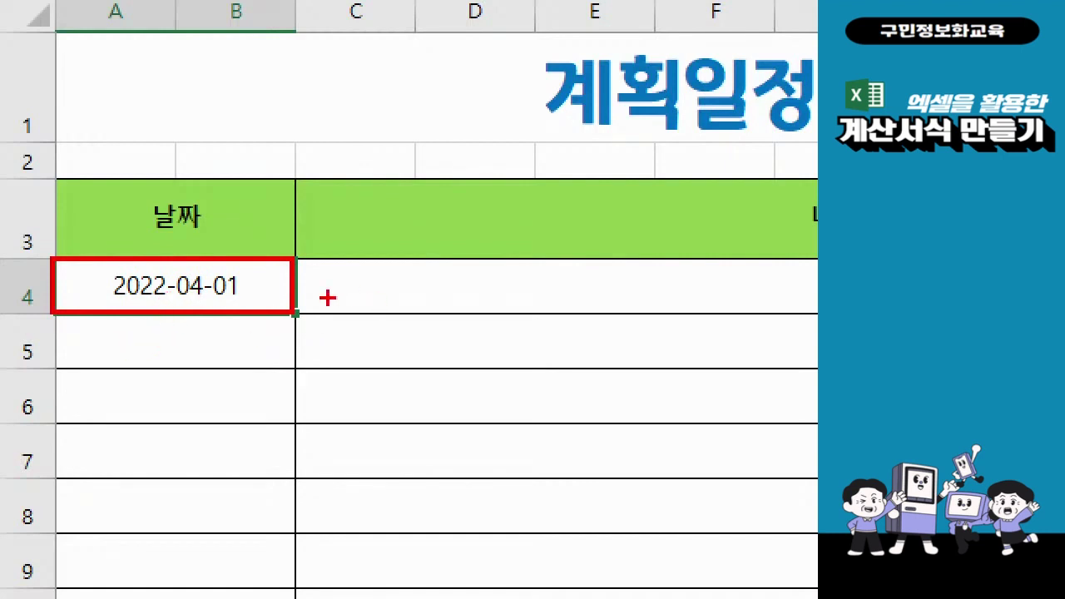
{"action": "left_click_drag", "start_coordinate": [339, 283], "coordinate": [413, 291]}
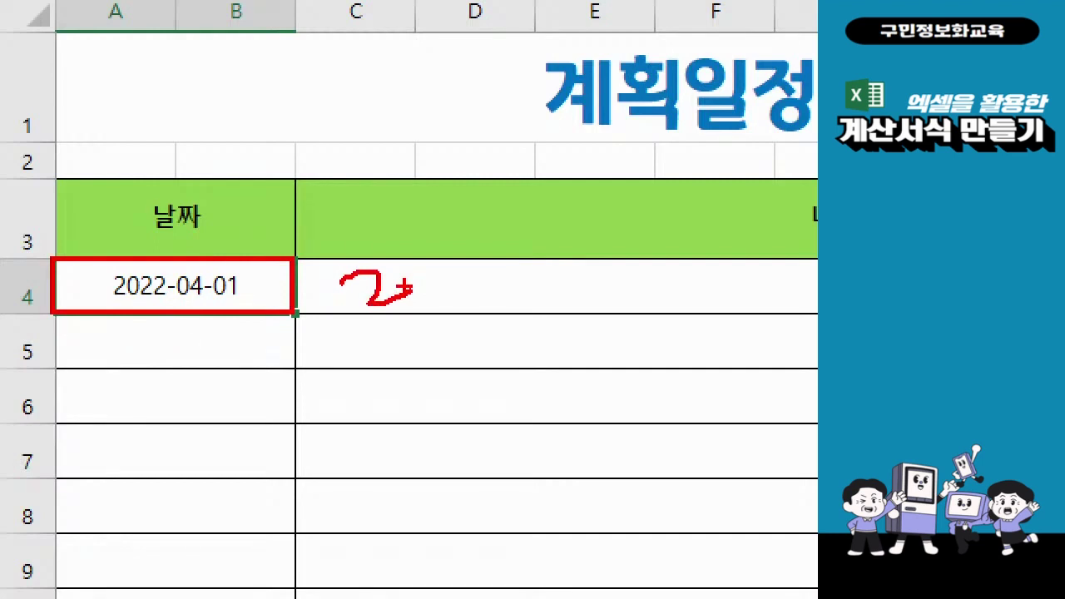
{"action": "key", "text": "e"}
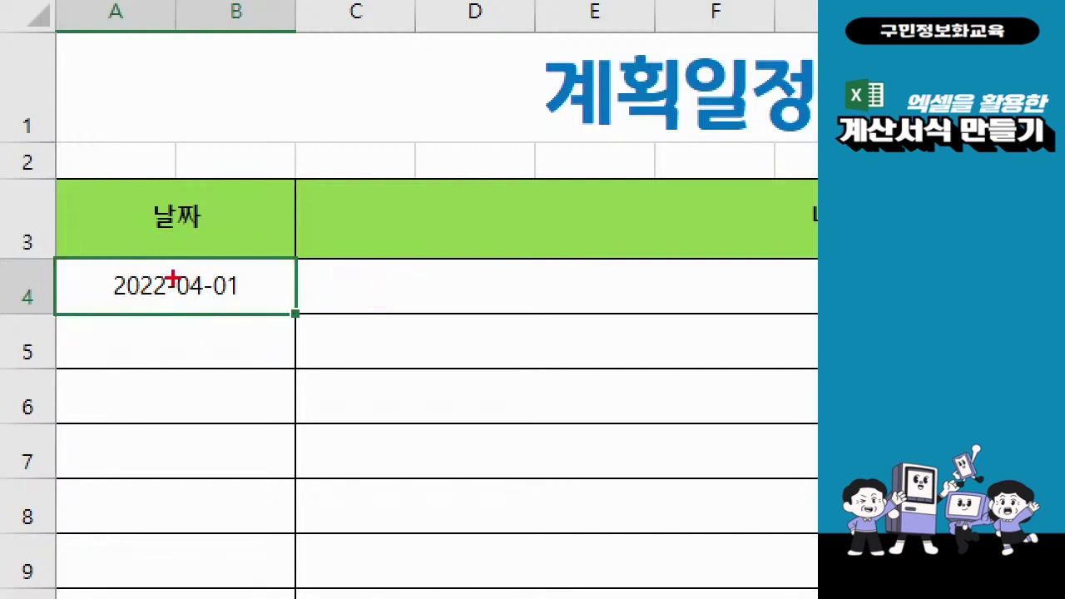
{"action": "mouse_move", "coordinate": [160, 271]}
{"action": "left_mouse_down"}
{"action": "mouse_move", "coordinate": [181, 299]}
{"action": "mouse_move", "coordinate": [201, 283]}
{"action": "mouse_move", "coordinate": [218, 298]}
{"action": "left_mouse_up"}
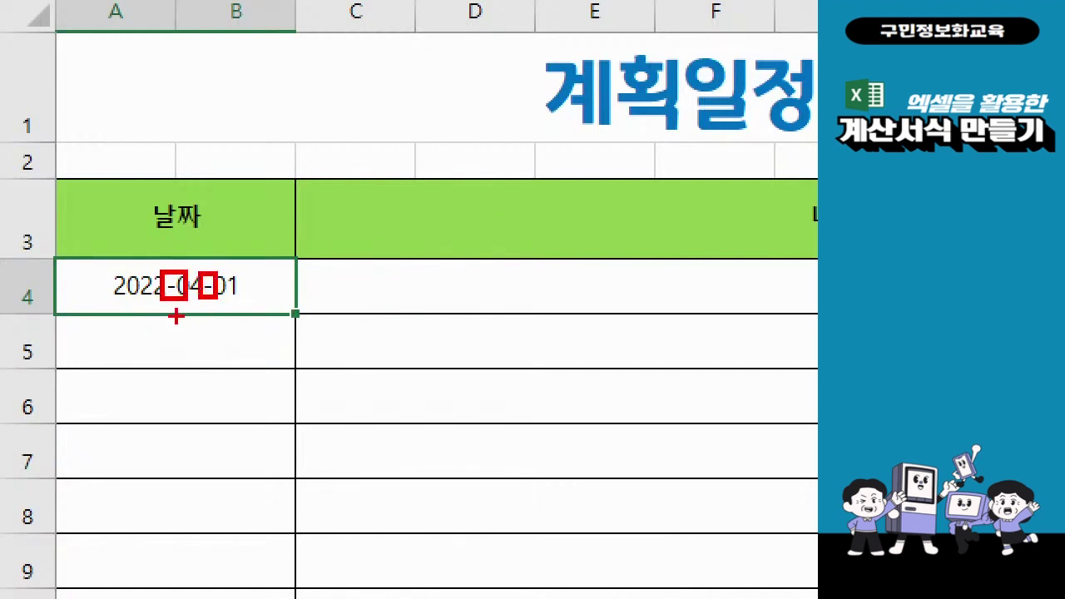
{"action": "left_click_drag", "start_coordinate": [179, 320], "coordinate": [133, 348]}
{"action": "left_click_drag", "start_coordinate": [287, 326], "coordinate": [258, 345]}
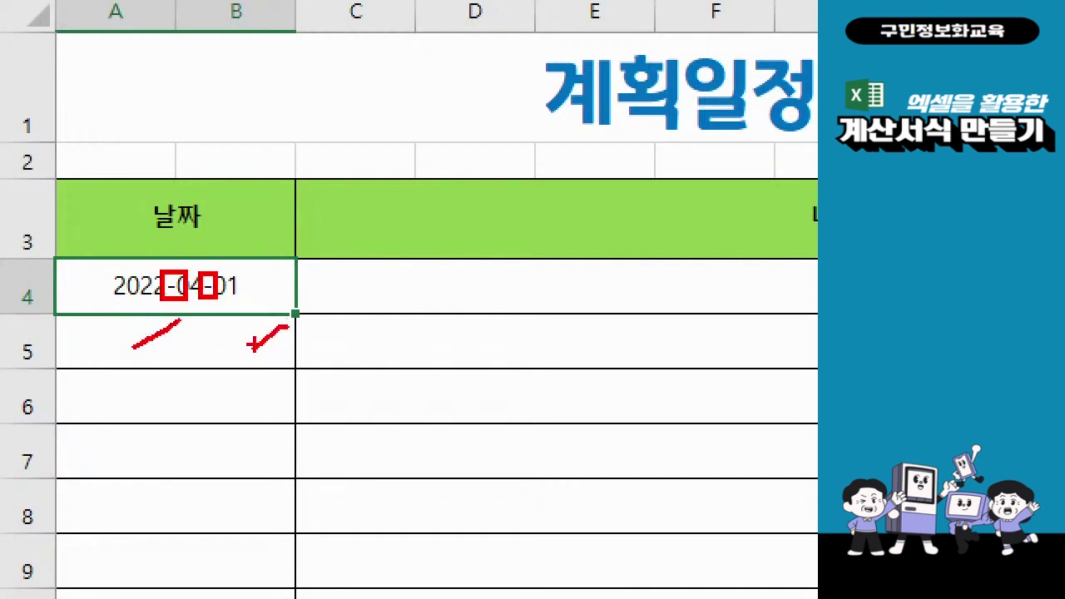
{"action": "key", "text": "e"}
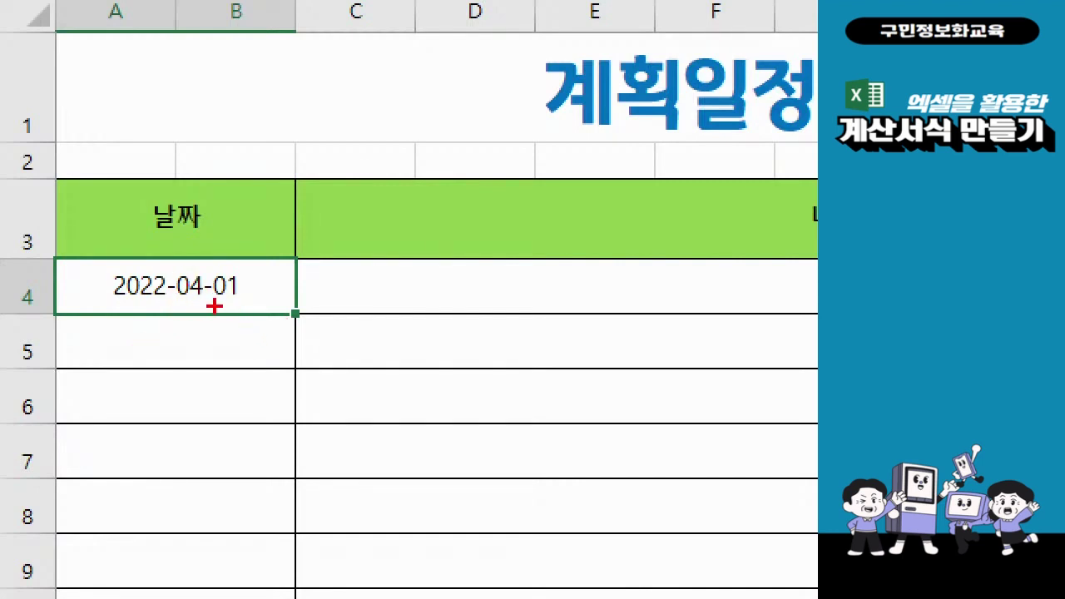
{"action": "mouse_move", "coordinate": [316, 320]}
{"action": "left_mouse_down"}
{"action": "mouse_move", "coordinate": [278, 316]}
{"action": "mouse_move", "coordinate": [291, 301]}
{"action": "mouse_move", "coordinate": [310, 319]}
{"action": "left_mouse_up"}
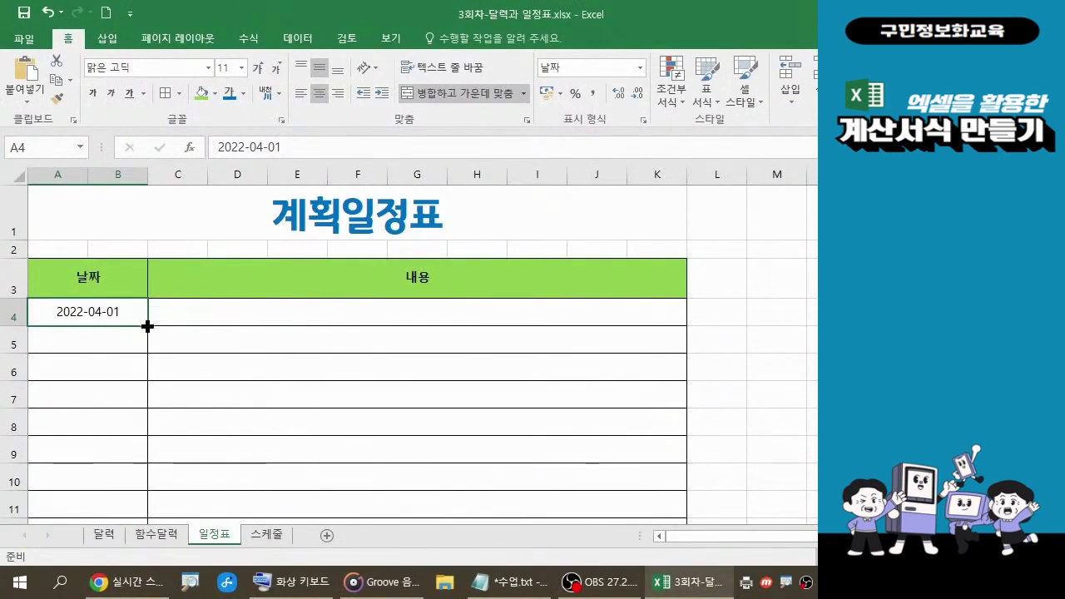
Fill the date series from the first date cell down through row 40 of the 날짜 column.
{"action": "left_click_drag", "start_coordinate": [146, 324], "coordinate": [144, 487]}
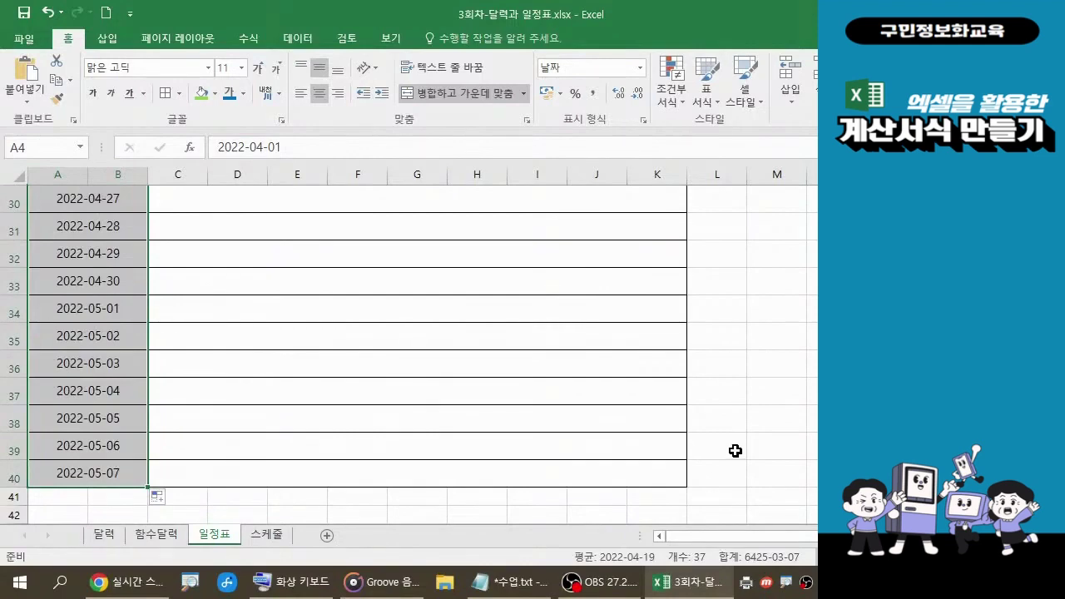
{"action": "scroll", "coordinate": [734, 451], "scroll_direction": "up", "scroll_amount": 4}
{"action": "scroll", "coordinate": [736, 450], "scroll_direction": "up", "scroll_amount": 5}
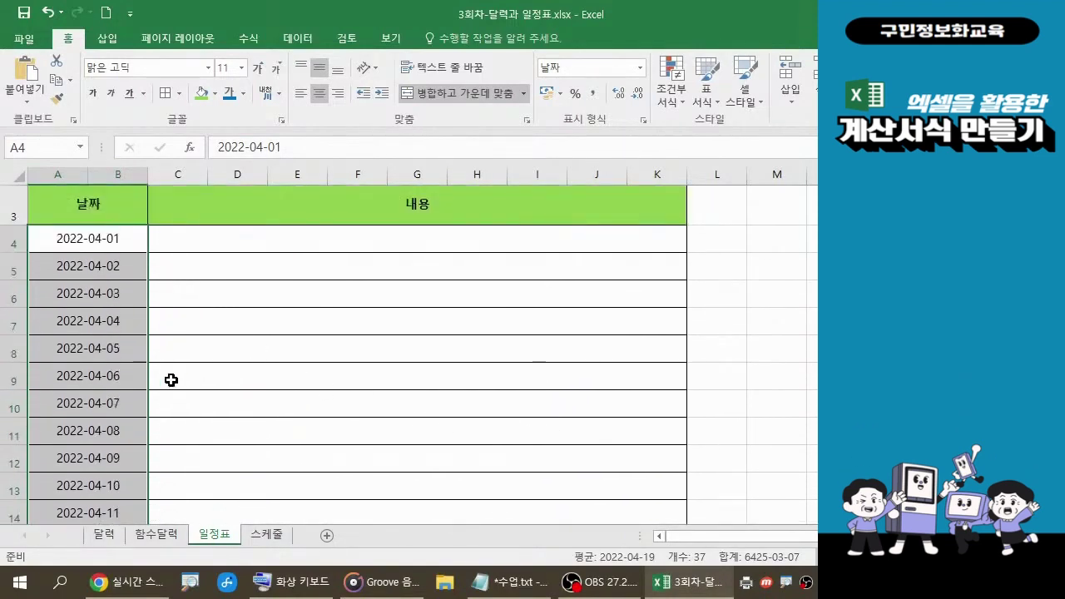
{"action": "scroll", "coordinate": [185, 361], "scroll_direction": "down", "scroll_amount": 9}
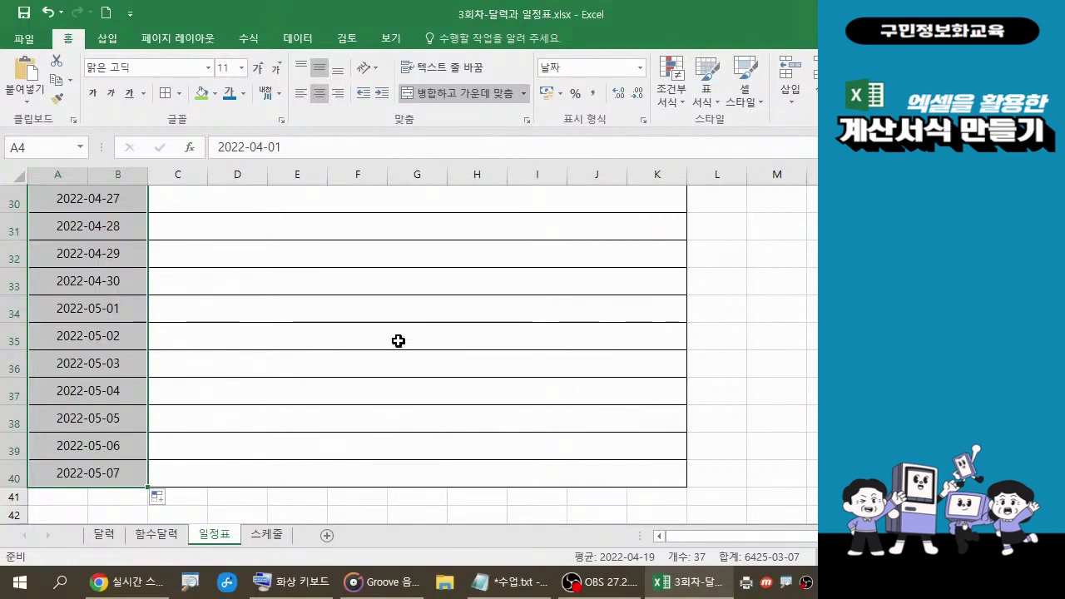
{"action": "scroll", "coordinate": [319, 378], "scroll_direction": "up", "scroll_amount": 6}
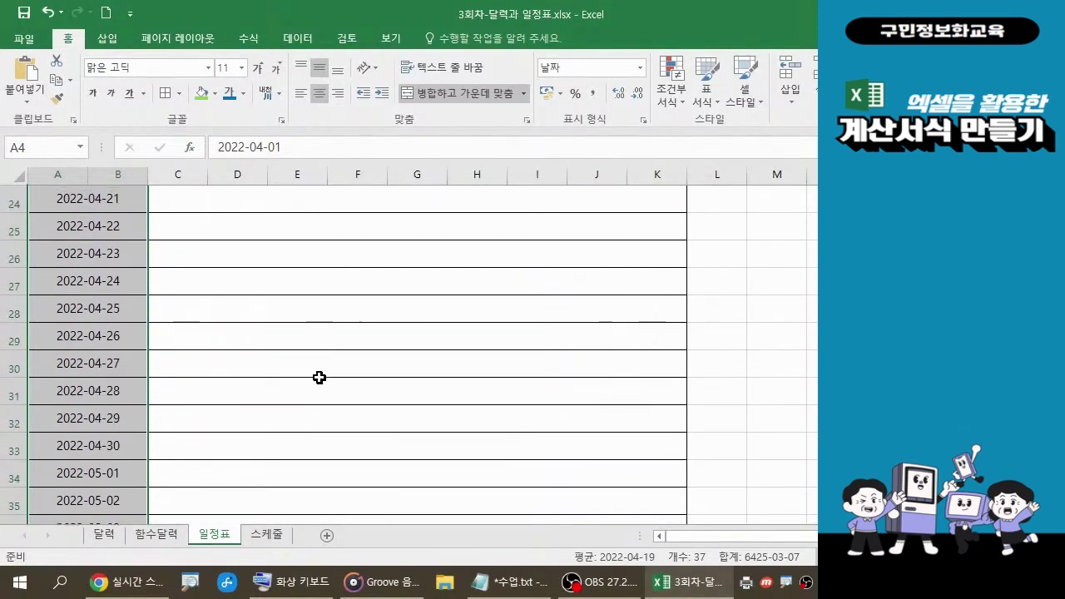
{"action": "scroll", "coordinate": [335, 379], "scroll_direction": "up", "scroll_amount": 4}
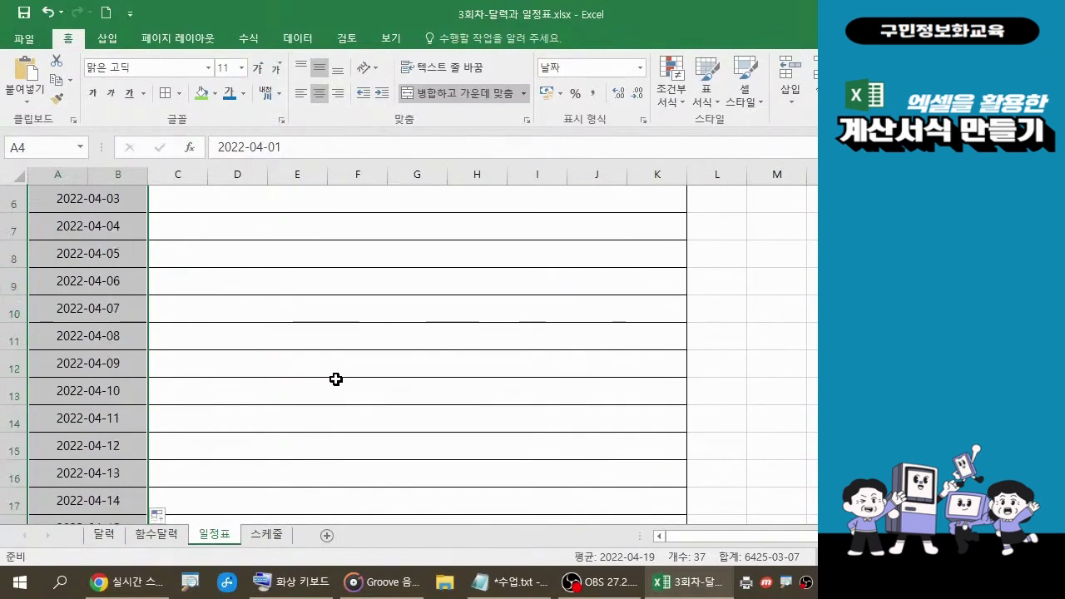
Bold all the filled dates in the 날짜 column and deselect them.
{"action": "left_click", "coordinate": [93, 93]}
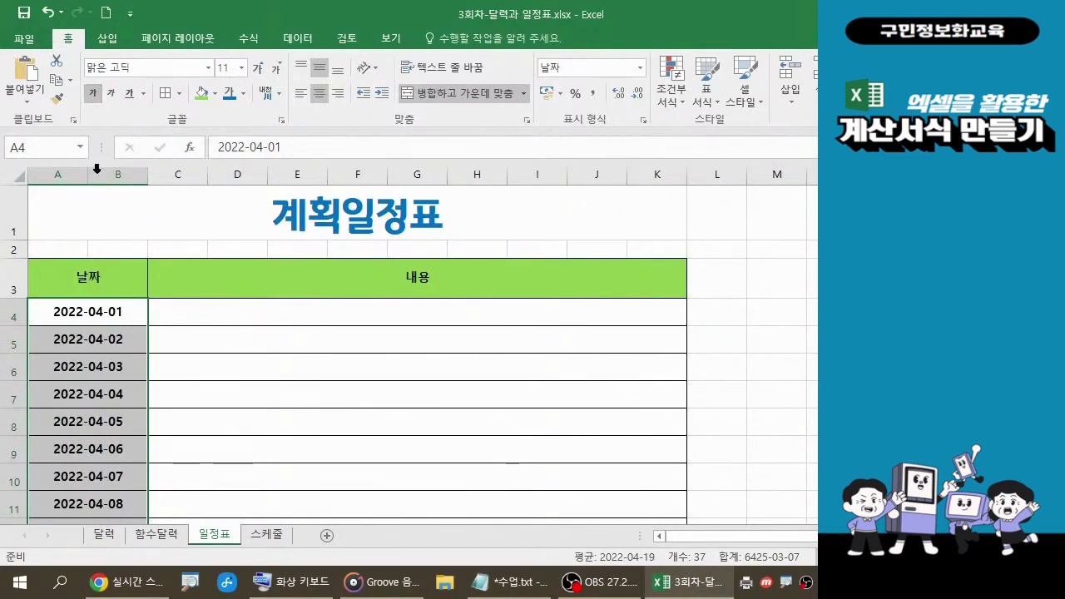
{"action": "left_click", "coordinate": [104, 281]}
{"action": "left_click", "coordinate": [354, 283]}
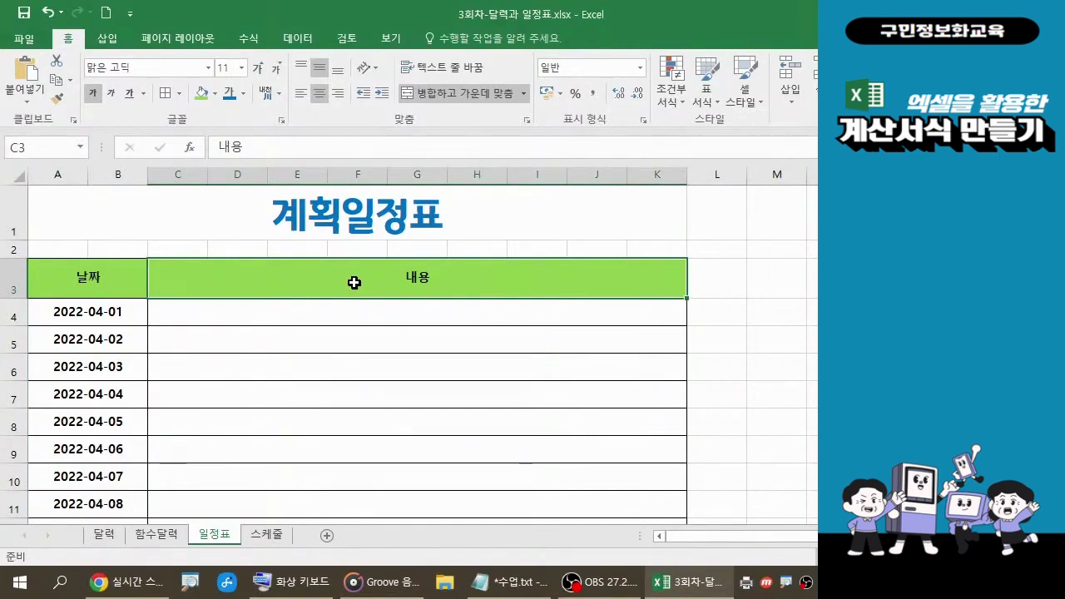
Select the dates in rows 4 through 40 and open their cell formatting at the date codes of the 사용자 지정 number category.
{"action": "scroll", "coordinate": [184, 384], "scroll_direction": "down", "scroll_amount": 2}
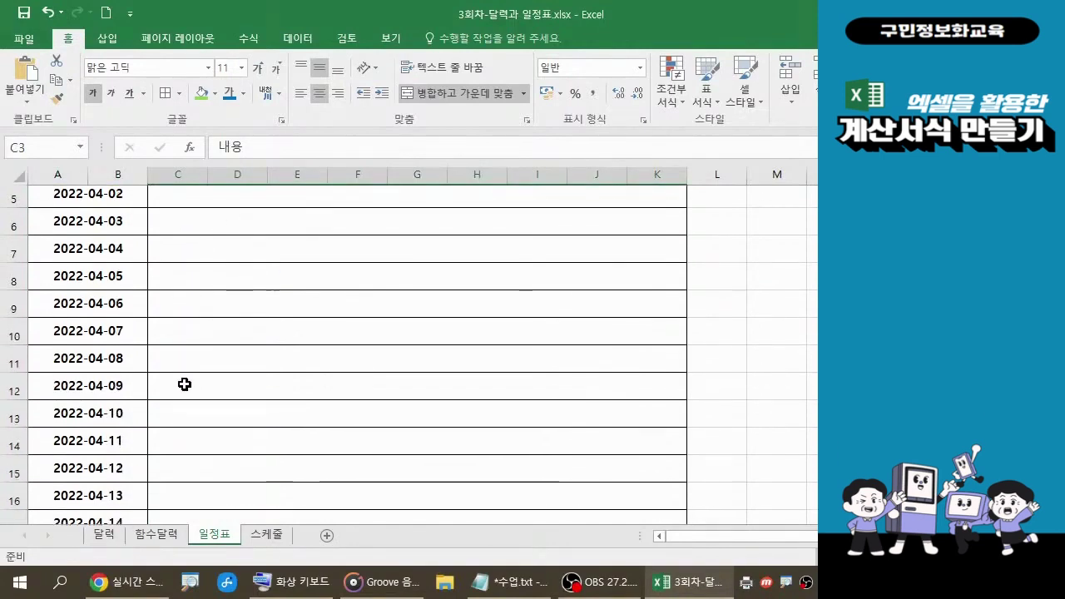
{"action": "scroll", "coordinate": [184, 383], "scroll_direction": "down", "scroll_amount": 10}
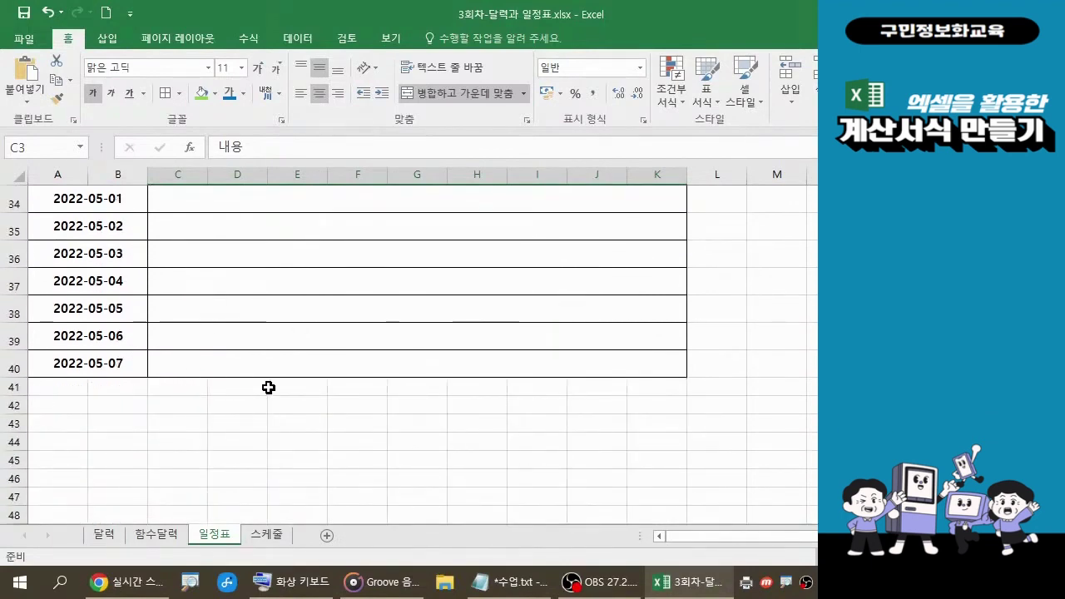
{"action": "scroll", "coordinate": [267, 389], "scroll_direction": "up", "scroll_amount": 2}
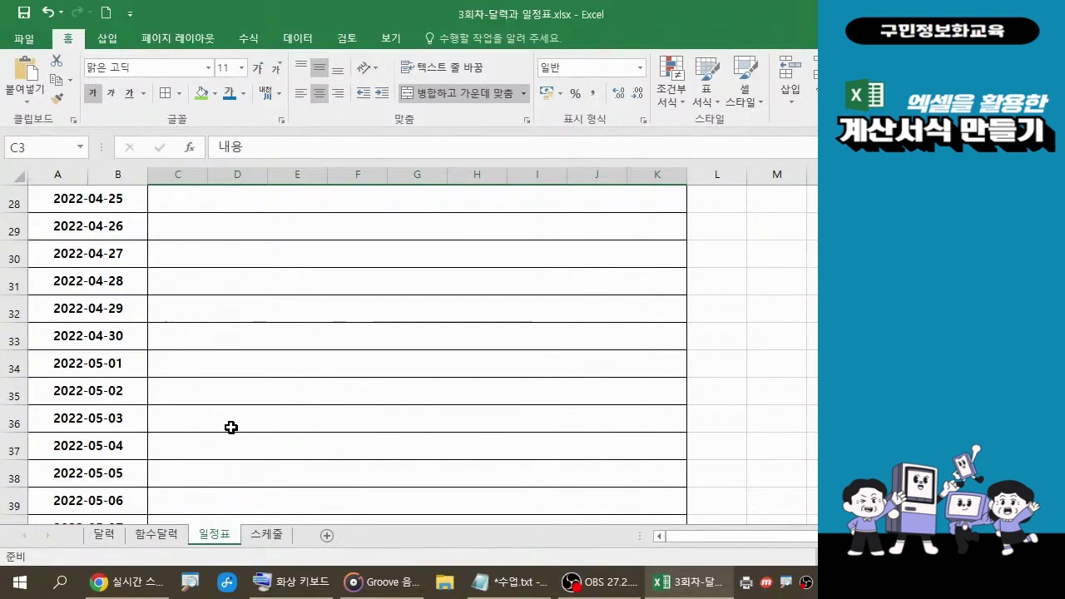
{"action": "scroll", "coordinate": [232, 427], "scroll_direction": "up", "scroll_amount": 5}
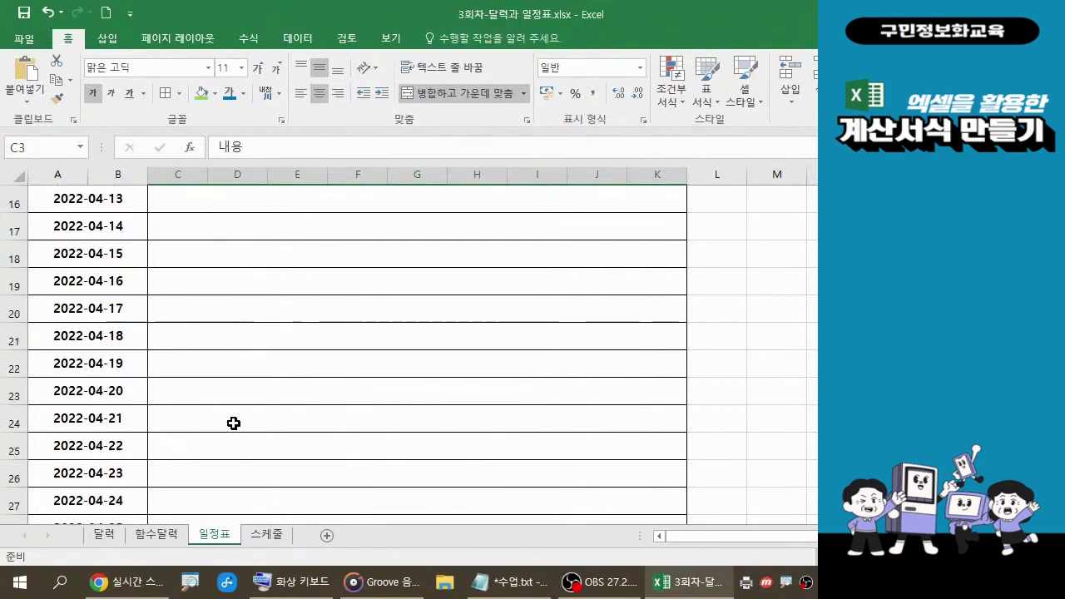
{"action": "scroll", "coordinate": [233, 424], "scroll_direction": "up", "scroll_amount": 4}
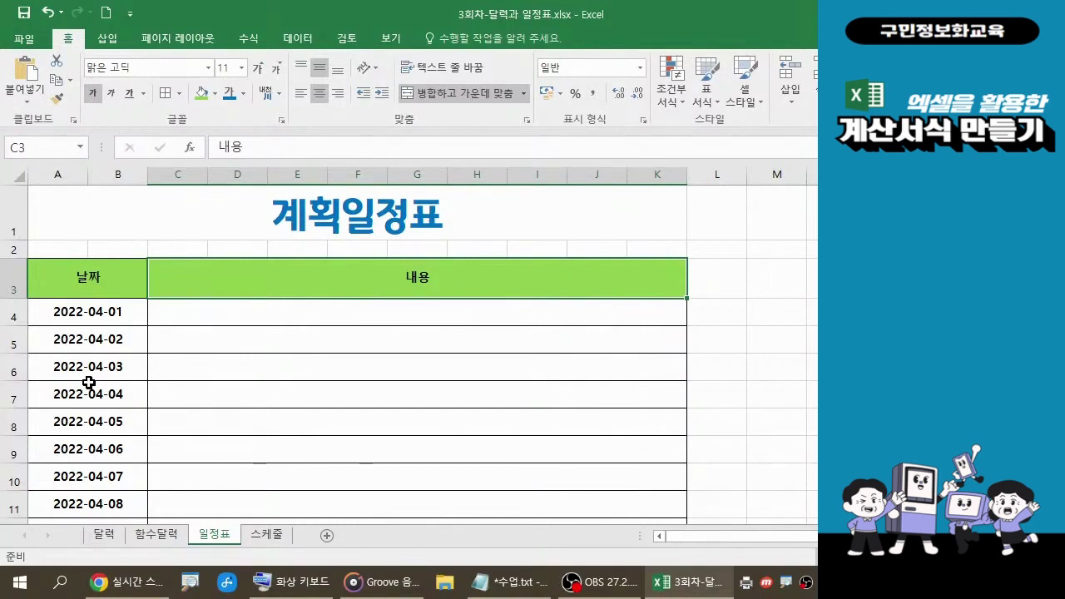
{"action": "left_click", "coordinate": [106, 315]}
{"action": "left_click_drag", "start_coordinate": [106, 315], "coordinate": [106, 468]}
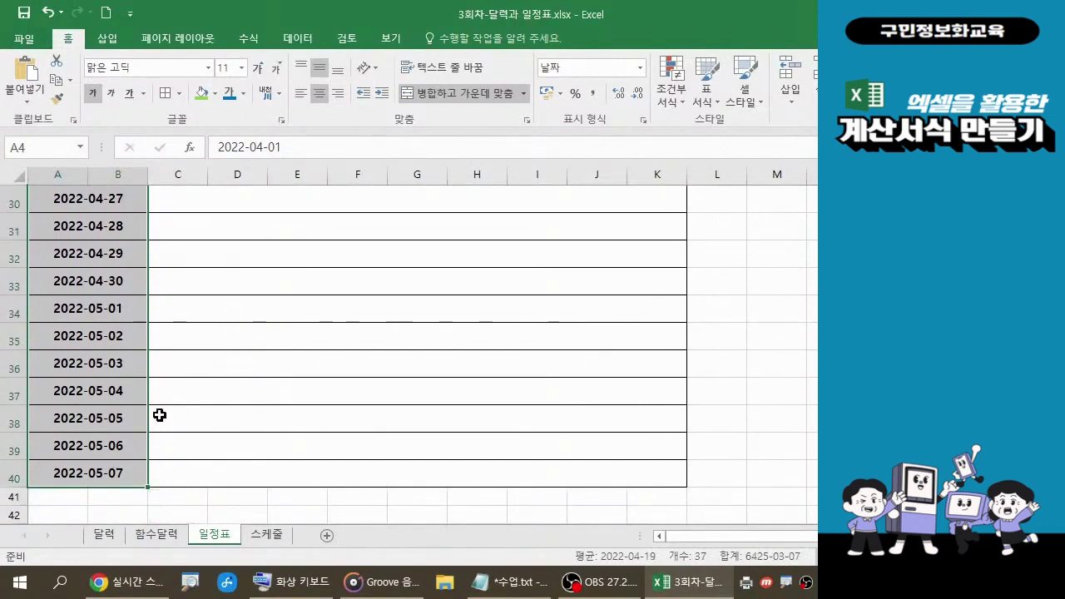
{"action": "right_click", "coordinate": [100, 303]}
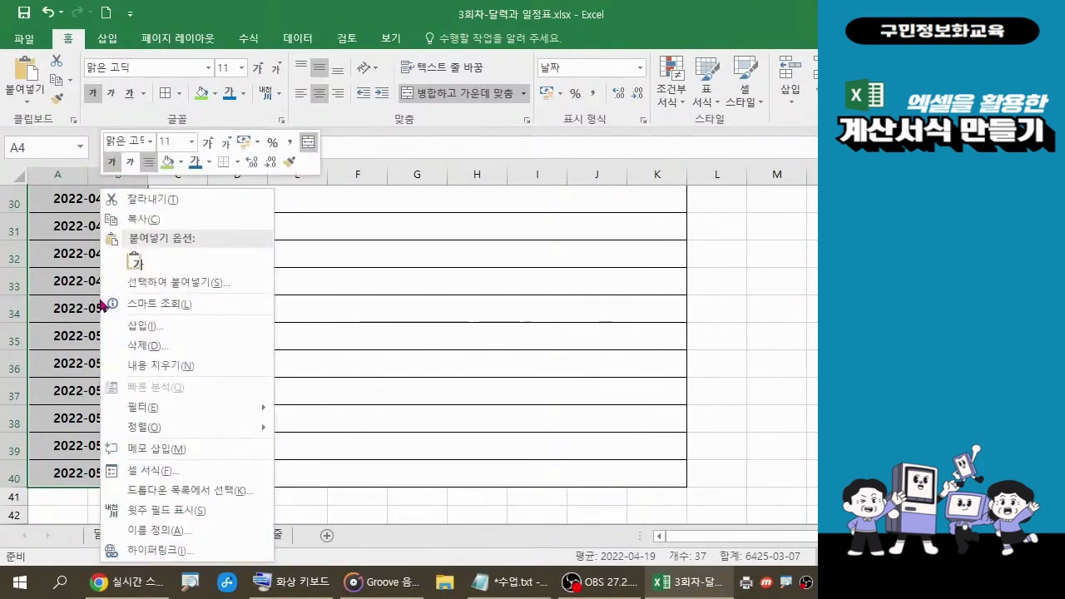
{"action": "left_click", "coordinate": [156, 471]}
{"action": "left_click_drag", "start_coordinate": [231, 133], "coordinate": [578, 198]}
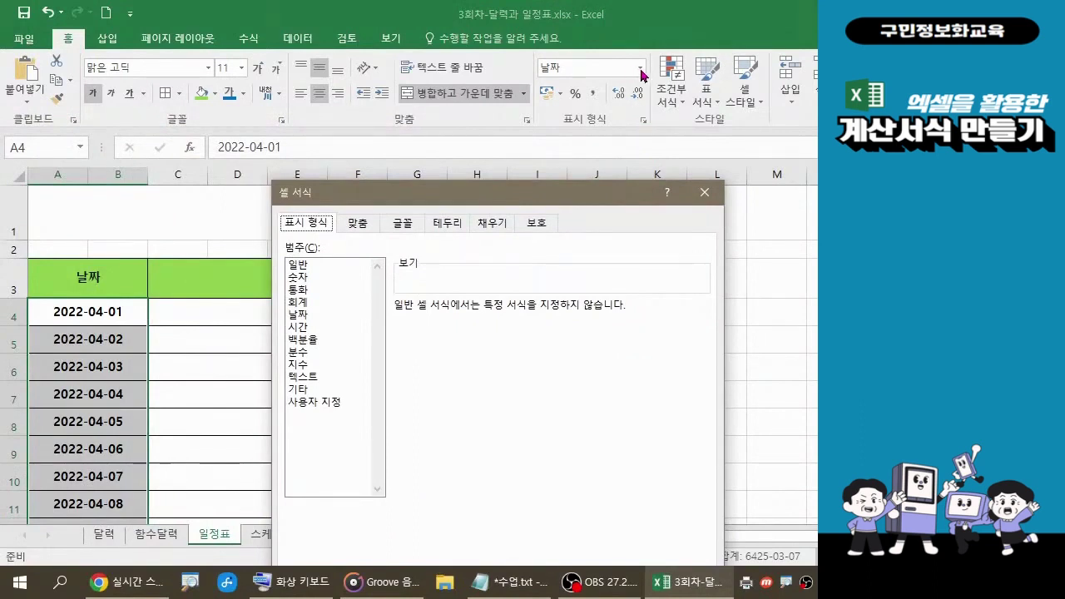
{"action": "left_click", "coordinate": [329, 406]}
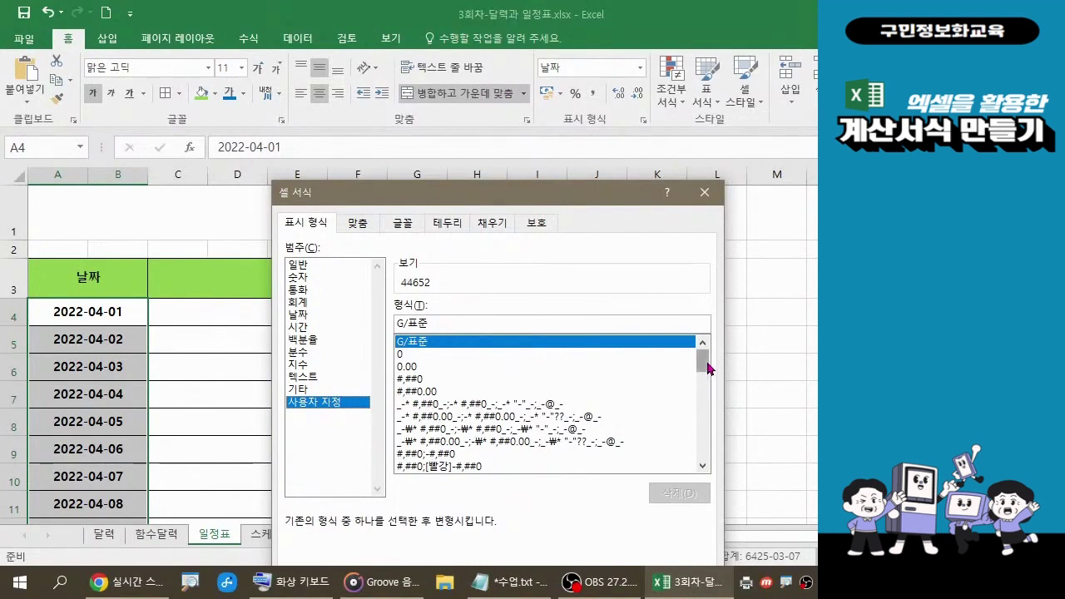
{"action": "left_click_drag", "start_coordinate": [707, 365], "coordinate": [701, 415]}
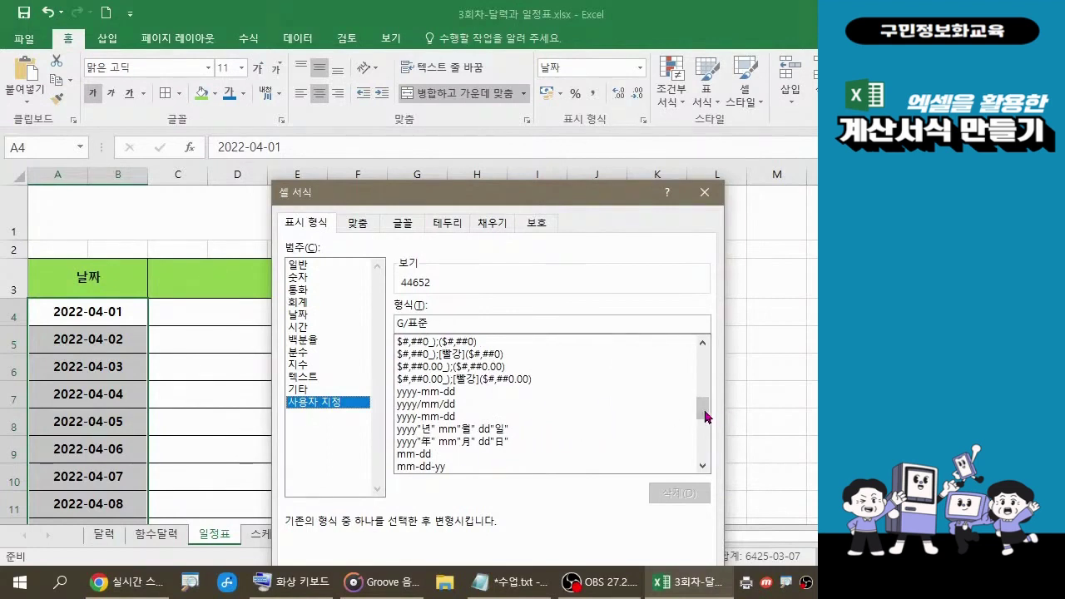
{"action": "left_click_drag", "start_coordinate": [704, 414], "coordinate": [705, 417]}
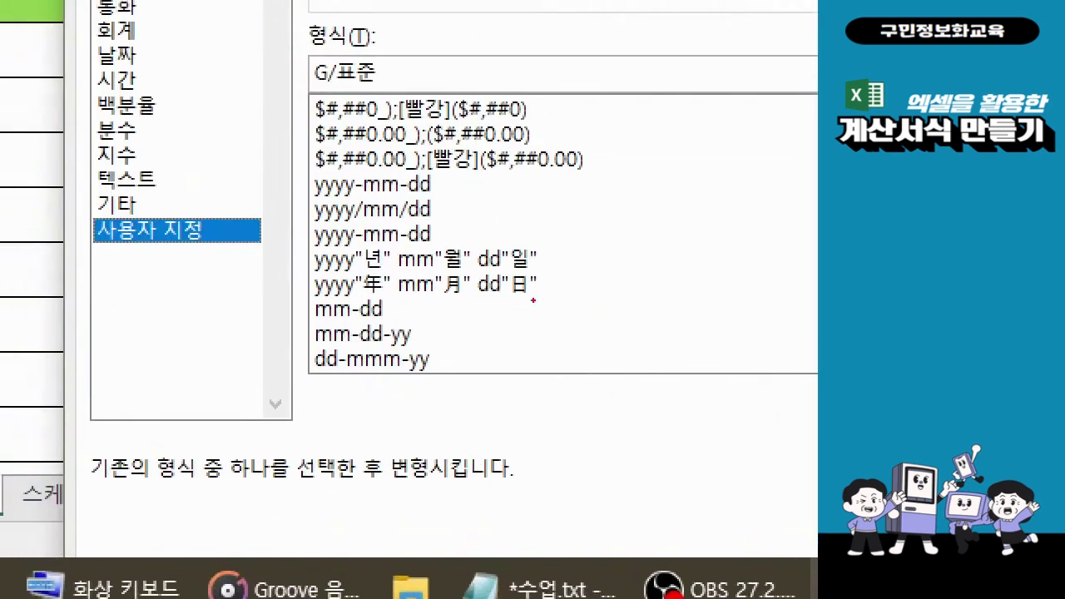
{"action": "left_click_drag", "start_coordinate": [288, 294], "coordinate": [416, 332]}
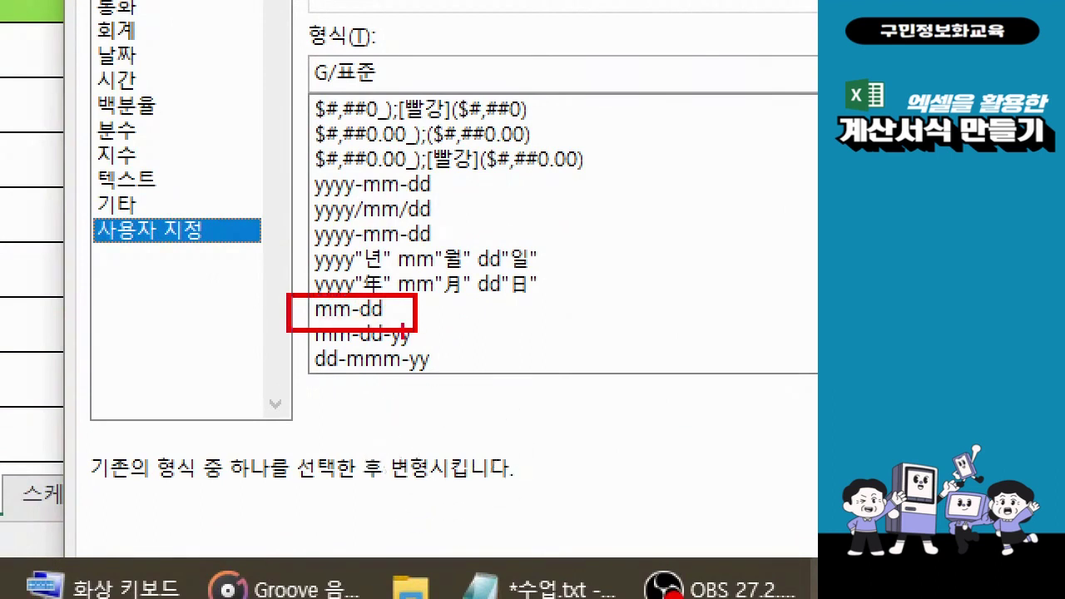
{"action": "mouse_move", "coordinate": [227, 359]}
{"action": "left_mouse_down"}
{"action": "mouse_move", "coordinate": [293, 325]}
{"action": "mouse_move", "coordinate": [220, 360]}
{"action": "left_mouse_up"}
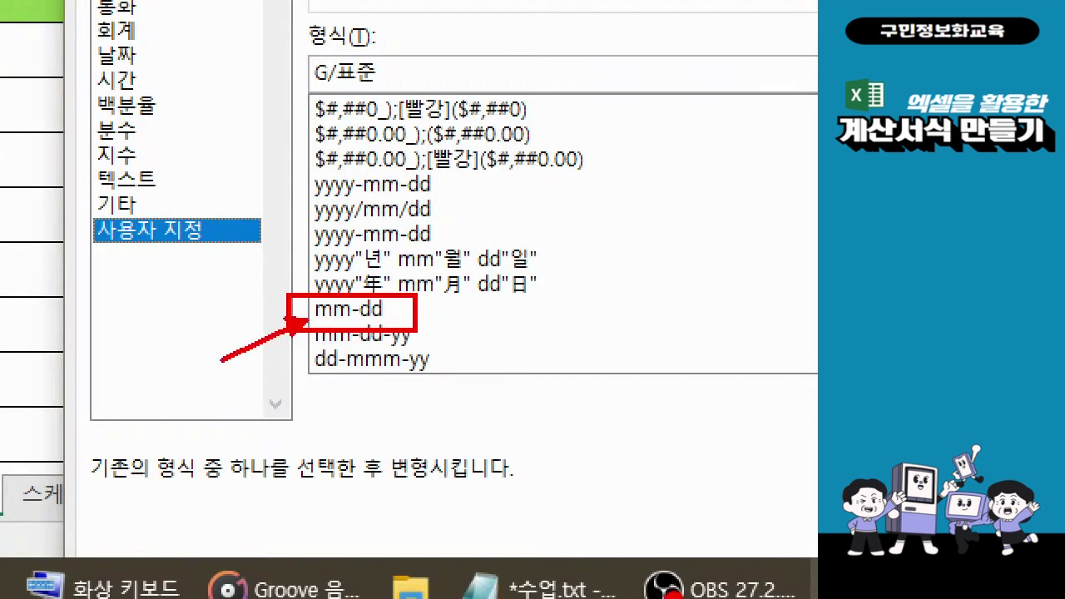
{"action": "mouse_move", "coordinate": [108, 301]}
{"action": "left_mouse_down"}
{"action": "mouse_move", "coordinate": [163, 318]}
{"action": "mouse_move", "coordinate": [167, 290]}
{"action": "mouse_move", "coordinate": [158, 326]}
{"action": "mouse_move", "coordinate": [183, 308]}
{"action": "mouse_move", "coordinate": [210, 323]}
{"action": "mouse_move", "coordinate": [217, 306]}
{"action": "mouse_move", "coordinate": [237, 320]}
{"action": "mouse_move", "coordinate": [221, 335]}
{"action": "left_mouse_up"}
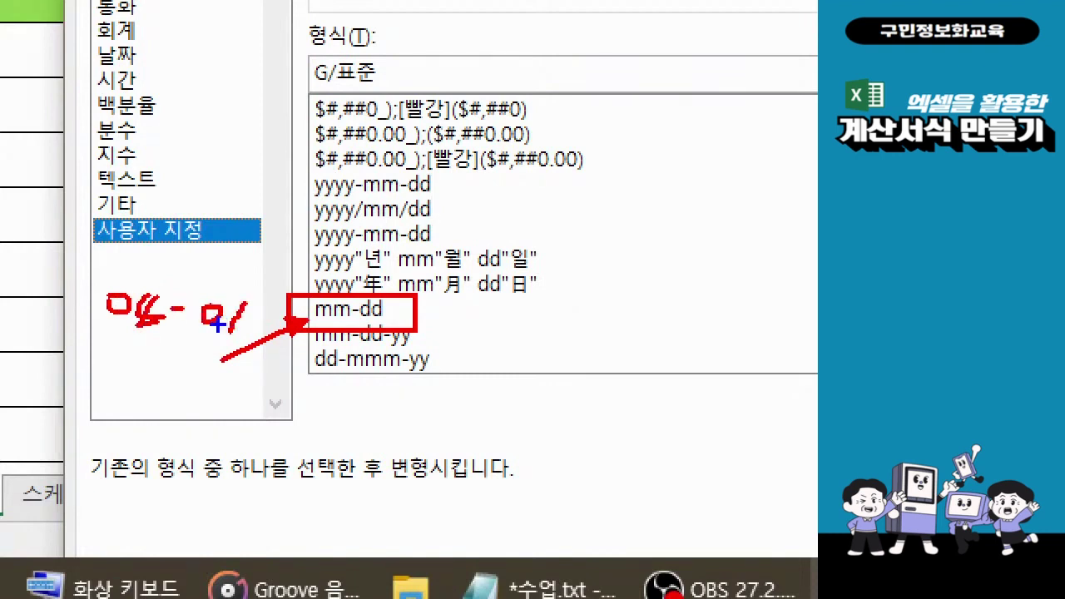
{"action": "mouse_move", "coordinate": [280, 239]}
{"action": "left_mouse_down"}
{"action": "mouse_move", "coordinate": [562, 280]}
{"action": "mouse_move", "coordinate": [564, 244]}
{"action": "mouse_move", "coordinate": [641, 215]}
{"action": "left_mouse_up"}
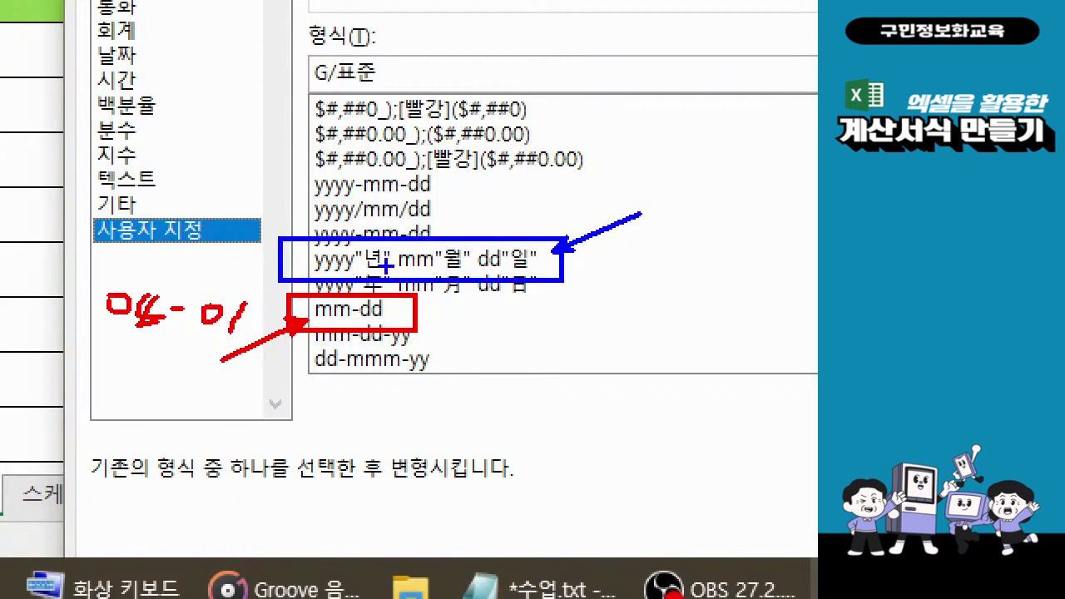
{"action": "key", "text": "e"}
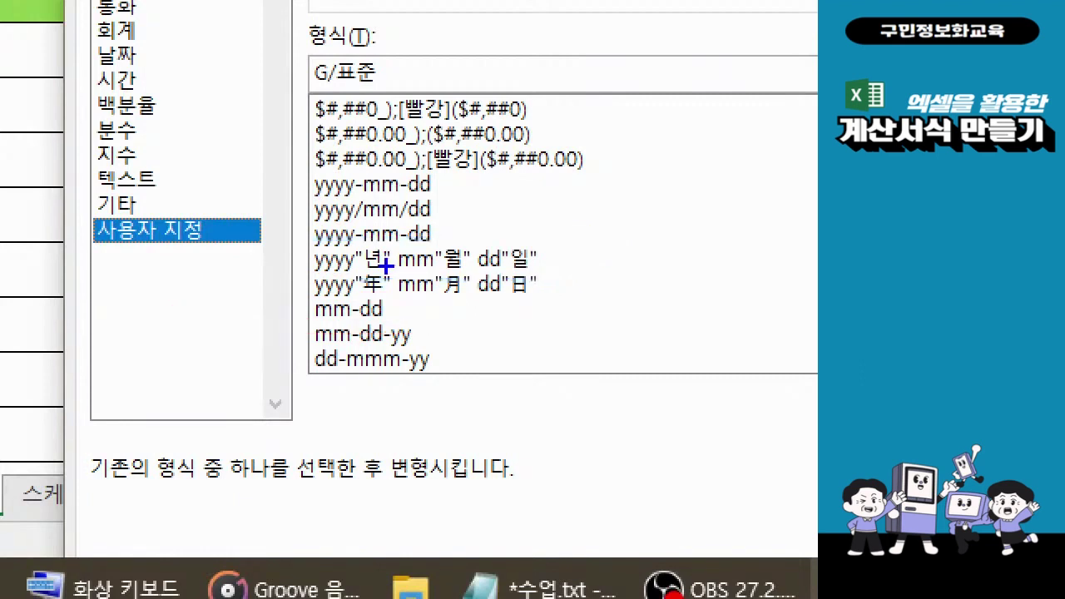
{"action": "left_click_drag", "start_coordinate": [287, 271], "coordinate": [568, 306]}
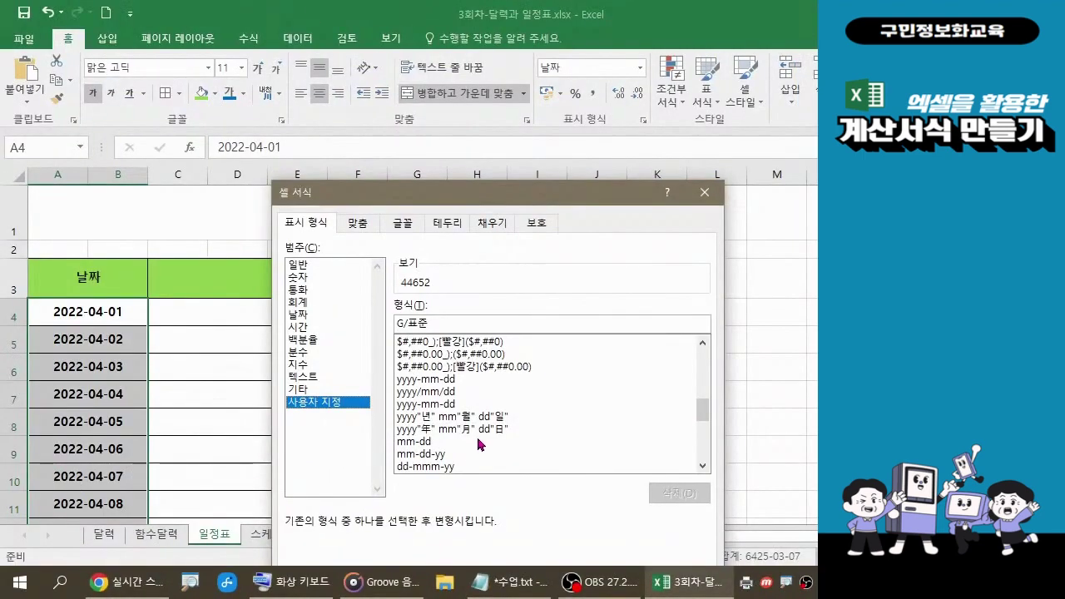
Apply the custom date format yyyy"年" mm"月" dd"日" to the selected dates in the 날짜 column.
{"action": "left_click", "coordinate": [480, 431]}
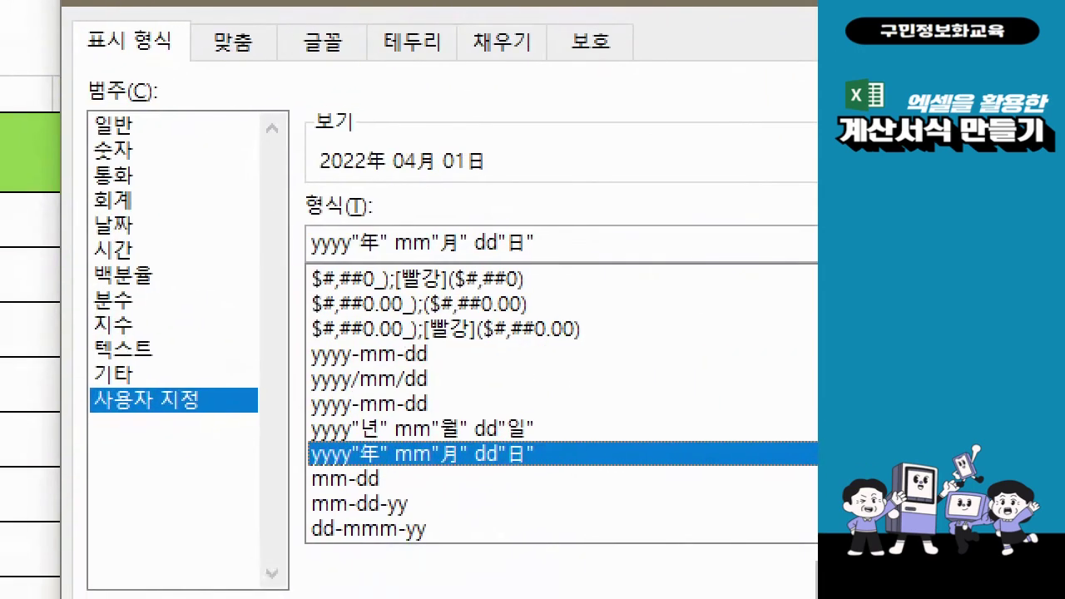
{"action": "left_click_drag", "start_coordinate": [285, 135], "coordinate": [518, 196]}
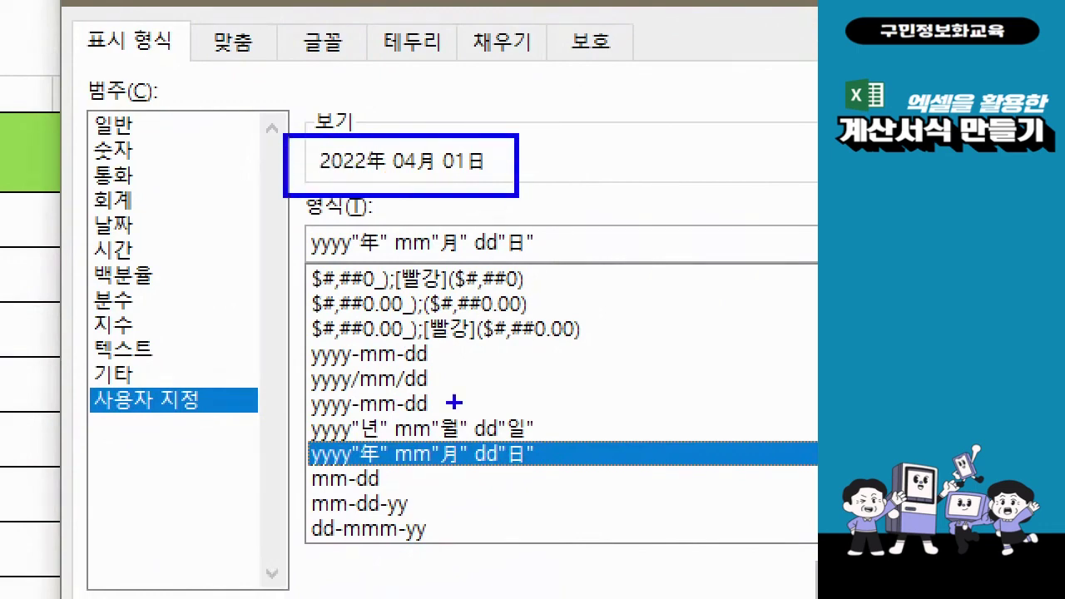
{"action": "mouse_move", "coordinate": [287, 434]}
{"action": "left_mouse_down"}
{"action": "mouse_move", "coordinate": [494, 483]}
{"action": "mouse_move", "coordinate": [574, 482]}
{"action": "left_mouse_up"}
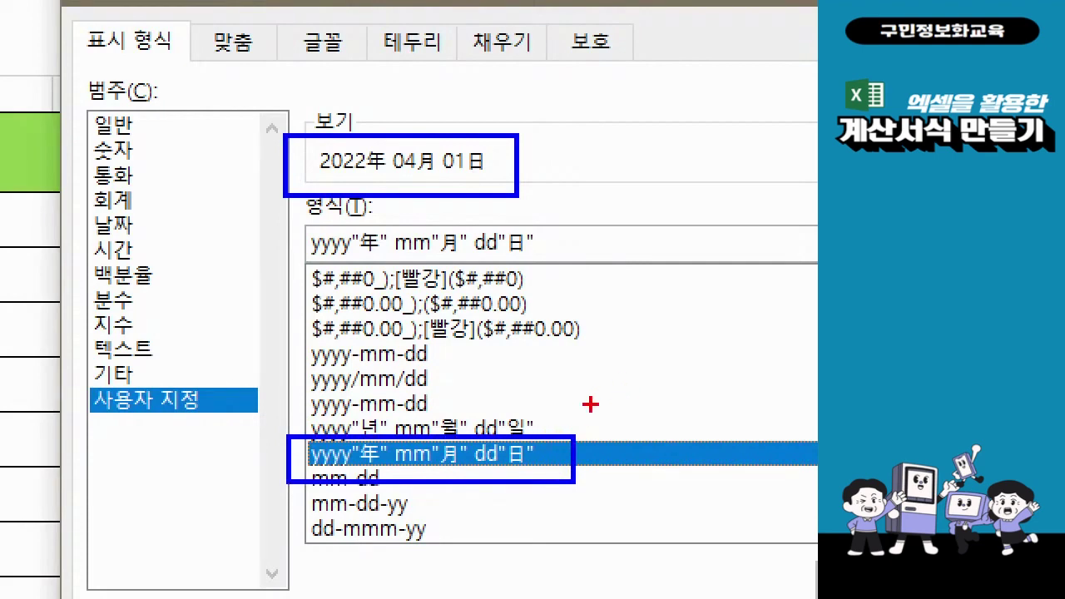
{"action": "mouse_move", "coordinate": [533, 172]}
{"action": "left_mouse_down"}
{"action": "mouse_move", "coordinate": [578, 181]}
{"action": "mouse_move", "coordinate": [624, 374]}
{"action": "mouse_move", "coordinate": [599, 441]}
{"action": "left_mouse_up"}
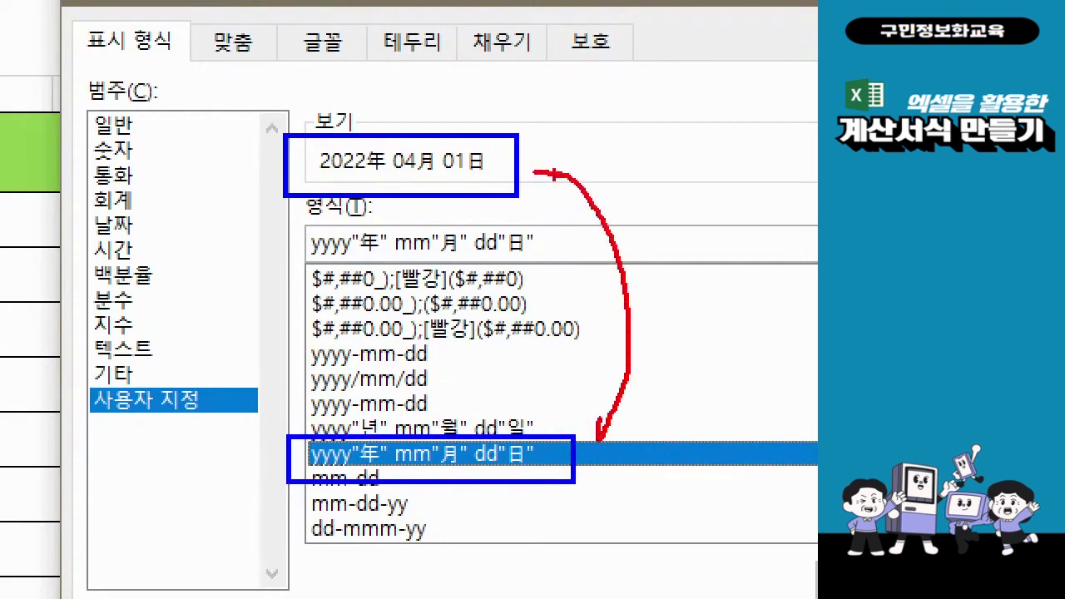
{"action": "mouse_move", "coordinate": [556, 157]}
{"action": "left_mouse_down"}
{"action": "mouse_move", "coordinate": [520, 166]}
{"action": "mouse_move", "coordinate": [544, 193]}
{"action": "mouse_move", "coordinate": [552, 183]}
{"action": "left_mouse_up"}
{"action": "key", "text": "Escape"}
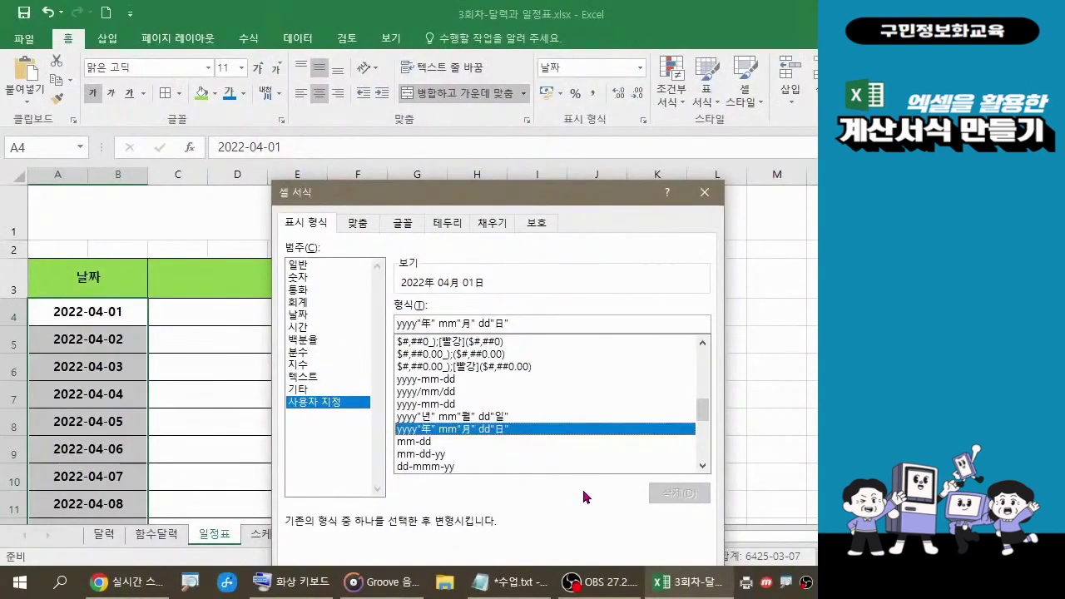
{"action": "left_click_drag", "start_coordinate": [570, 204], "coordinate": [581, 111]}
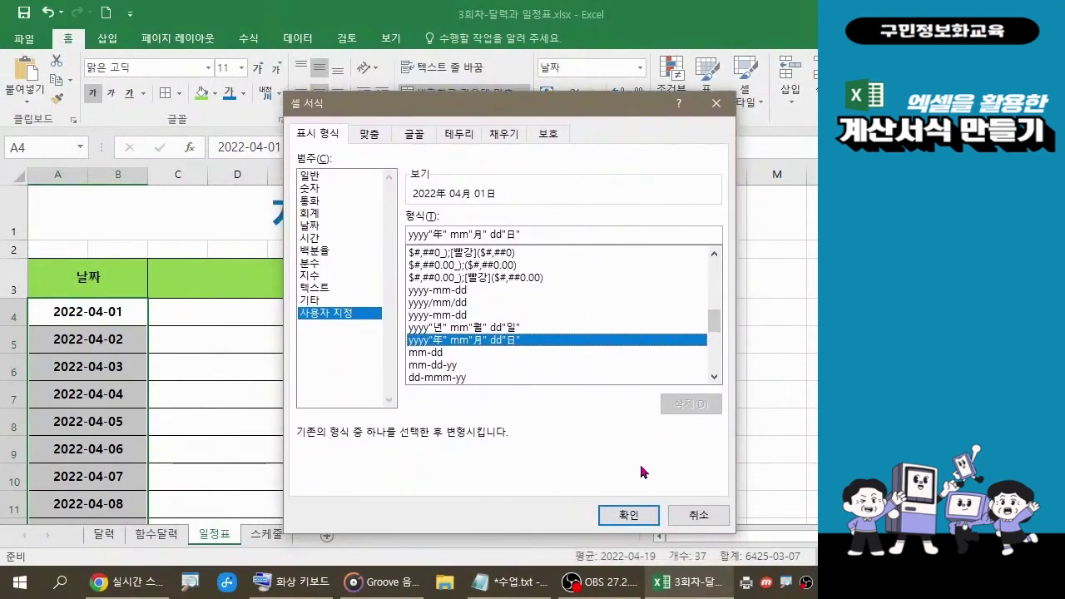
{"action": "left_click", "coordinate": [626, 518]}
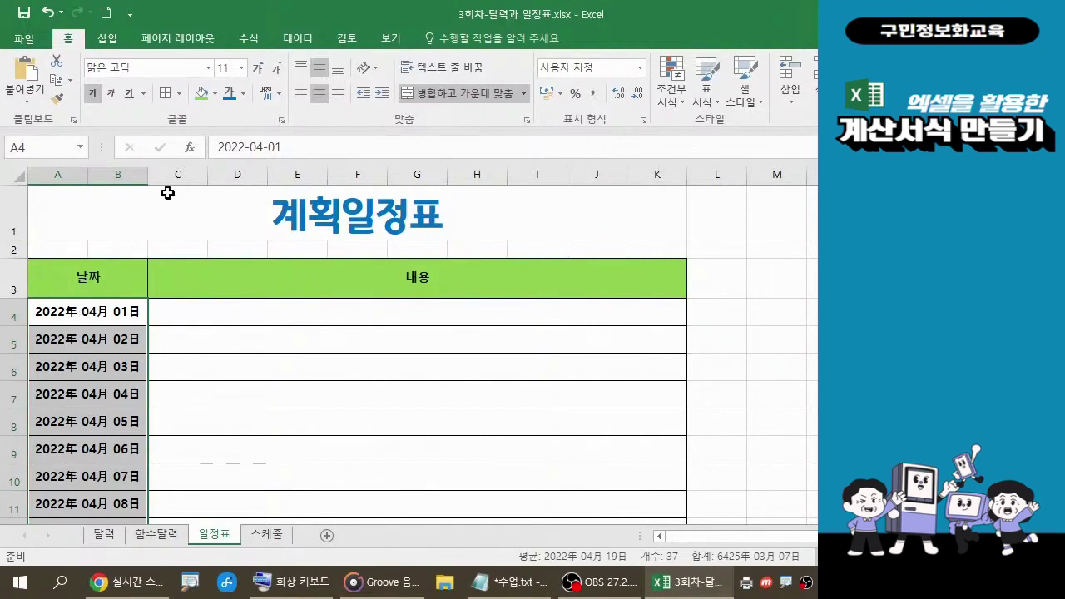
Widen column B and format the selected dates first as 간단한 날짜, finally as 자세한 날짜.
{"action": "left_click_drag", "start_coordinate": [147, 174], "coordinate": [203, 176]}
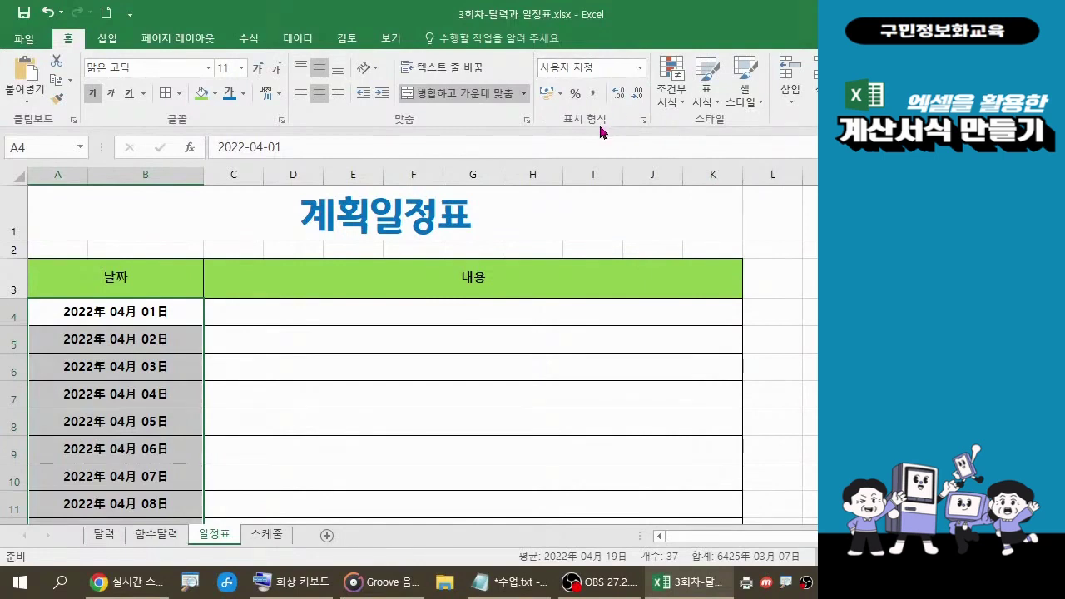
{"action": "key", "text": "ctrl"}
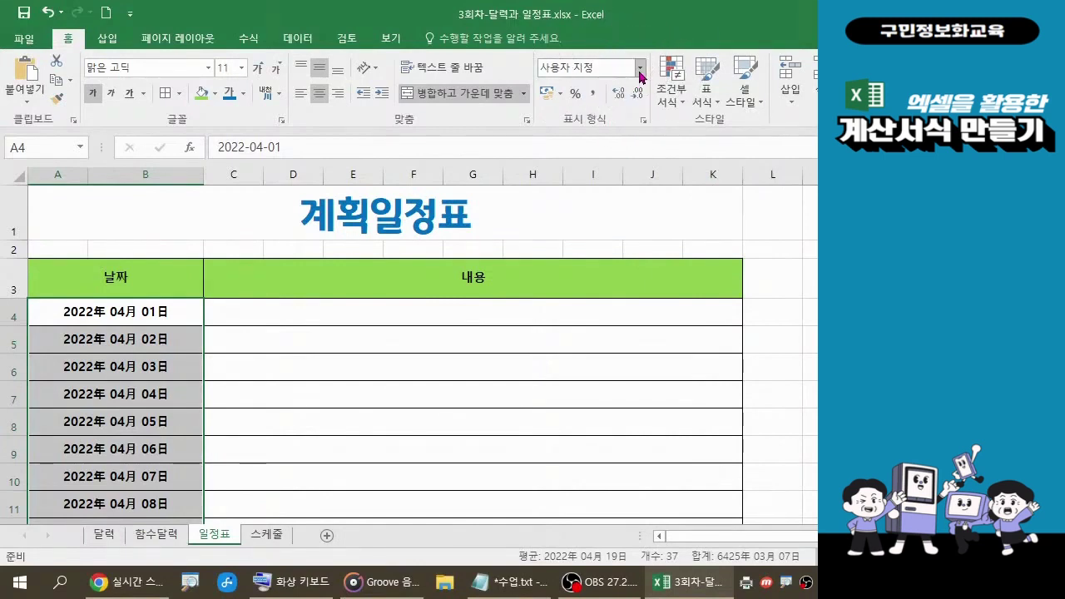
{"action": "left_click", "coordinate": [640, 73]}
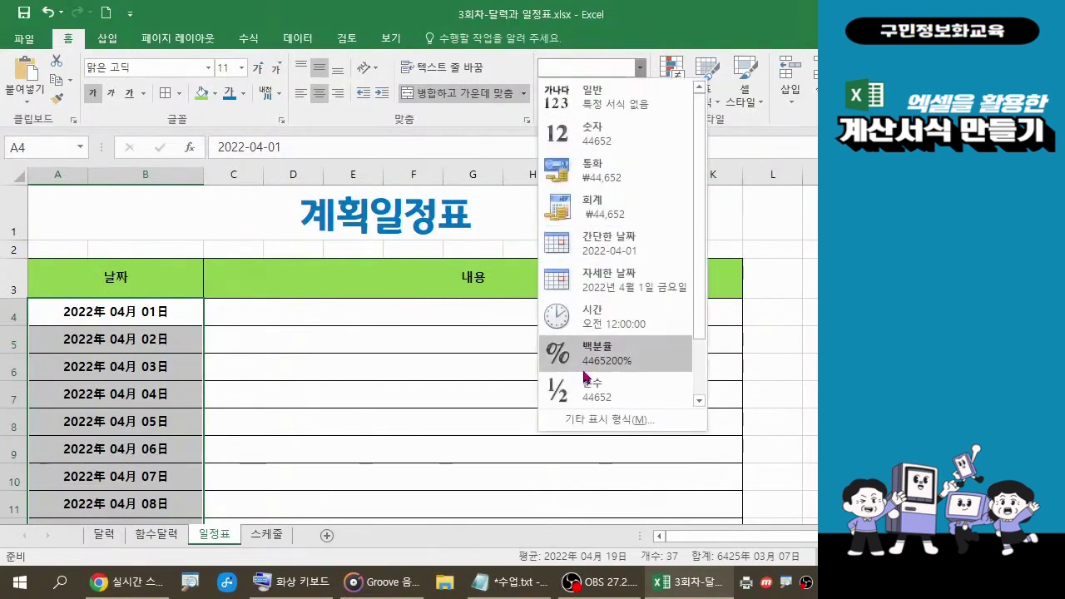
{"action": "key", "text": "ctrl"}
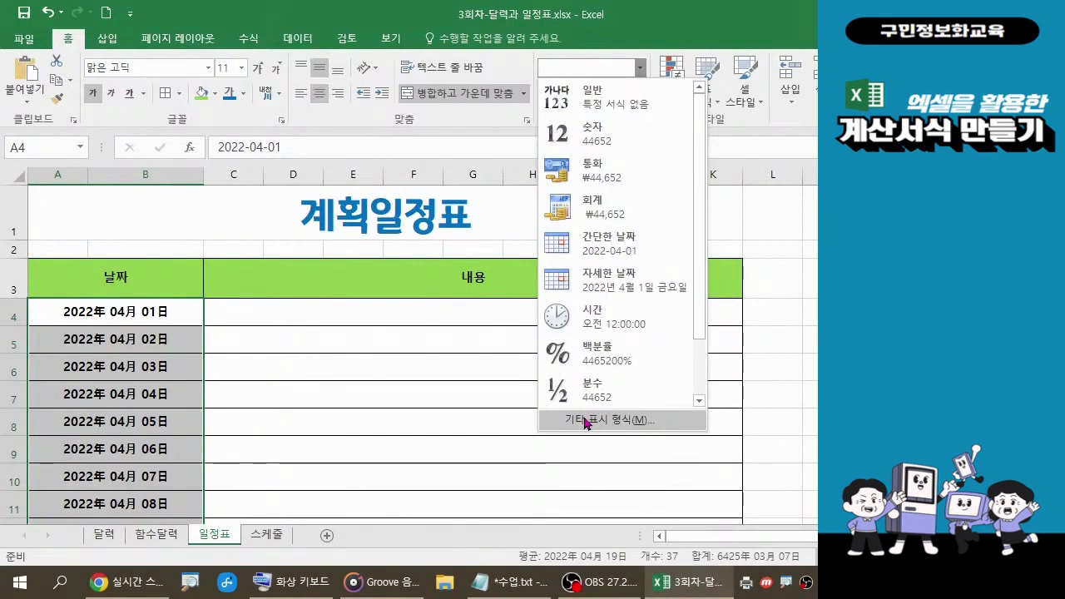
{"action": "left_click", "coordinate": [600, 252]}
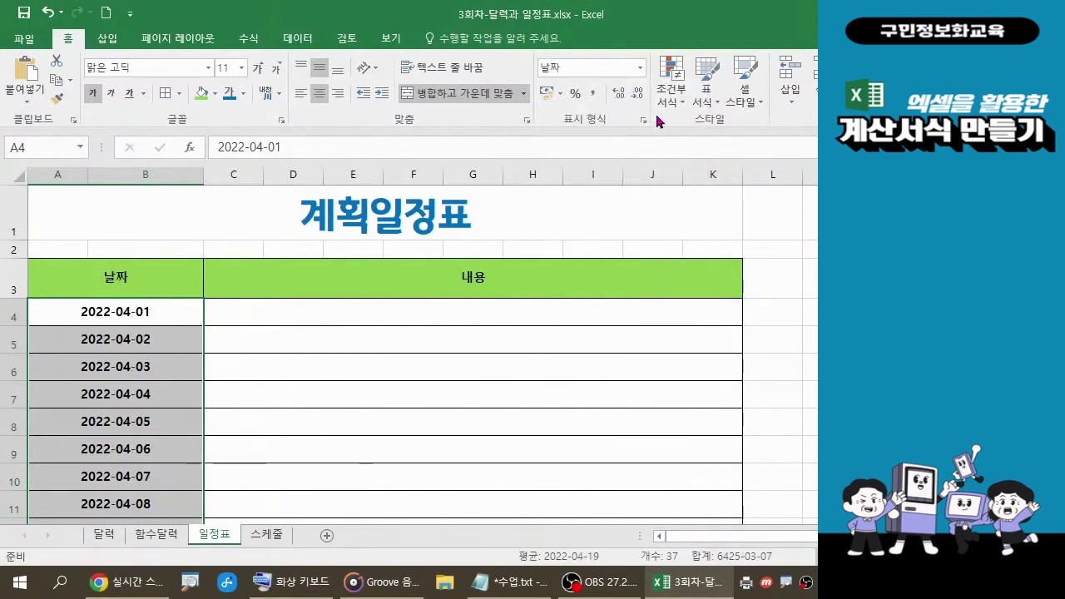
{"action": "left_click", "coordinate": [641, 70]}
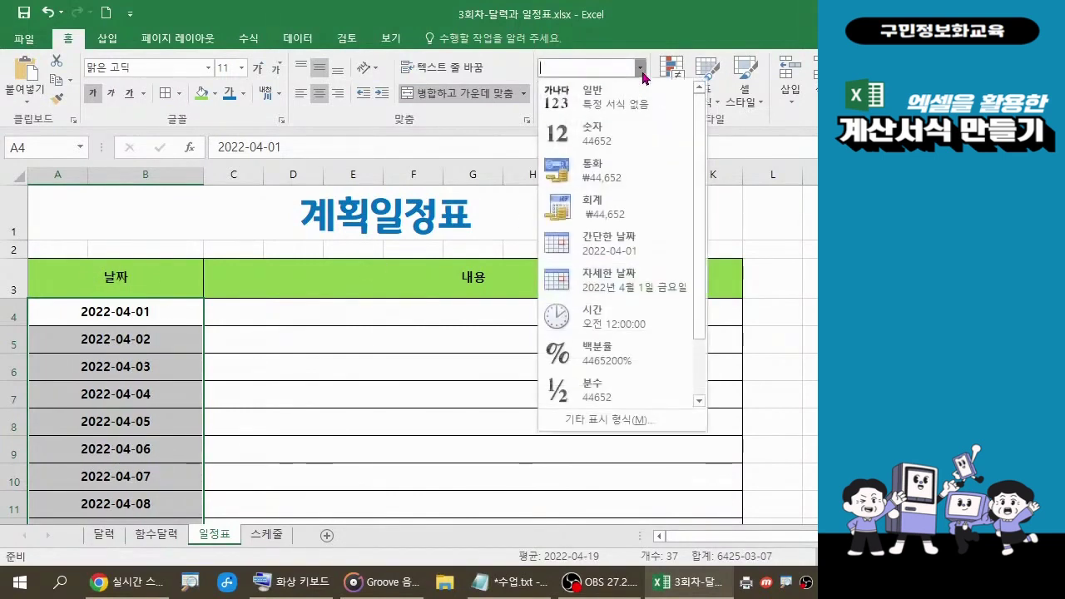
{"action": "left_click", "coordinate": [618, 287]}
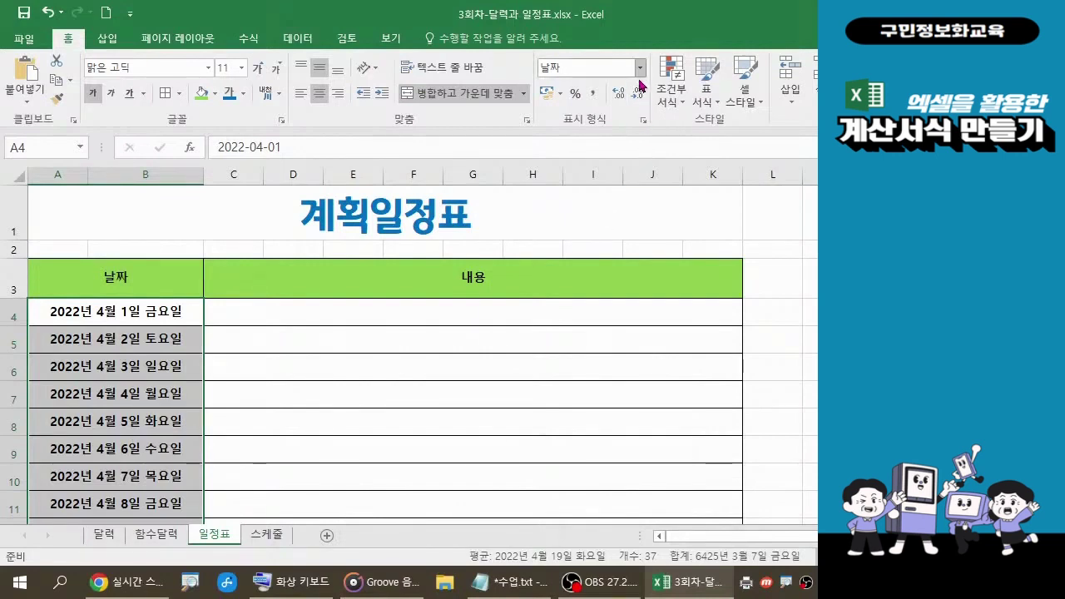
Apply the custom number format mm-dd to the selected dates in the 날짜 column.
{"action": "left_click", "coordinate": [643, 121]}
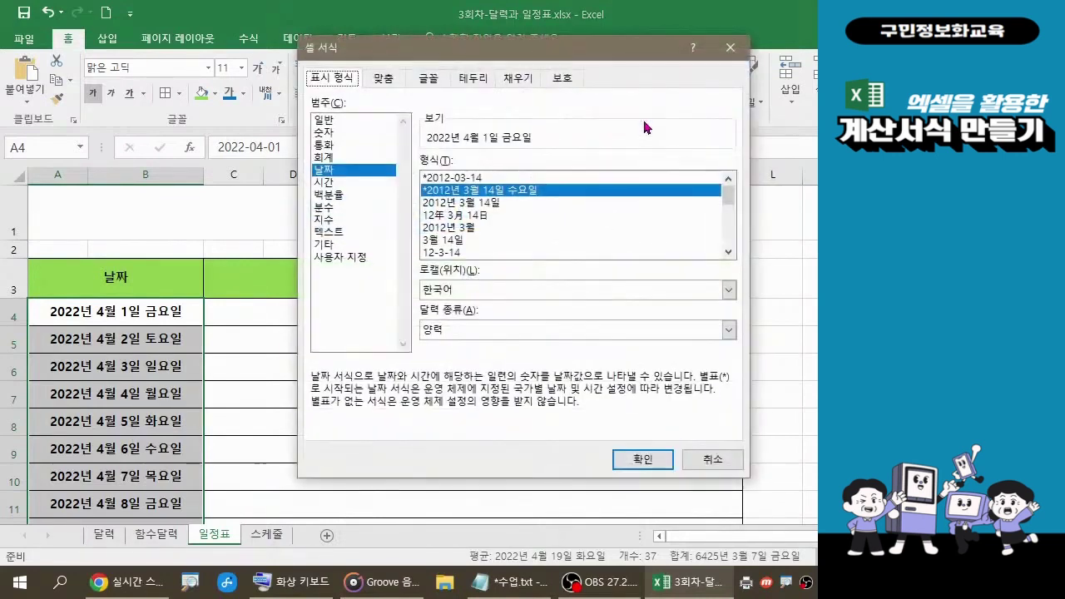
{"action": "left_click", "coordinate": [368, 260]}
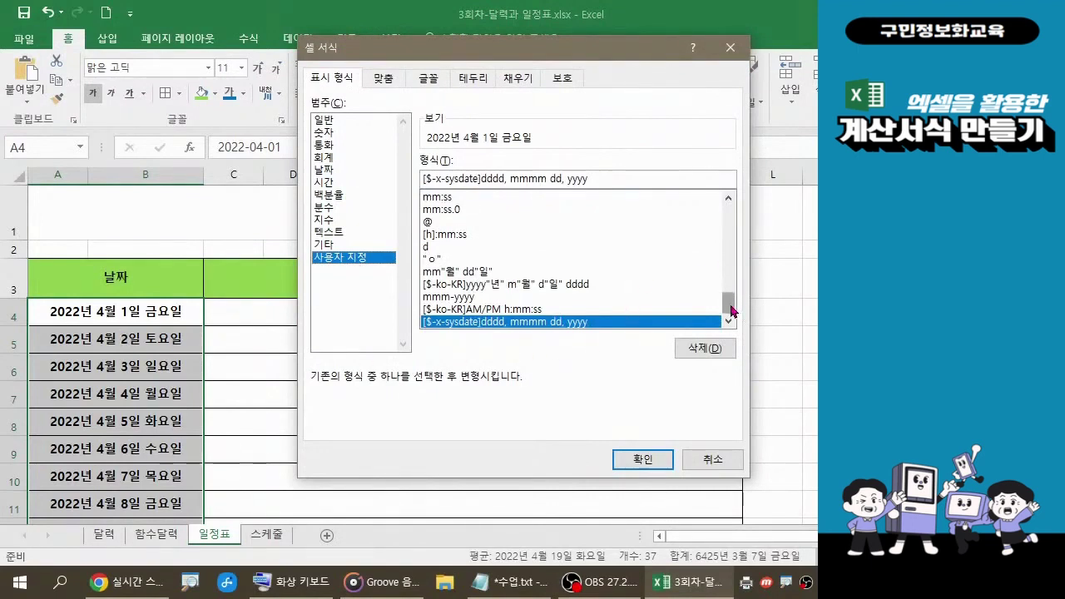
{"action": "left_click_drag", "start_coordinate": [731, 311], "coordinate": [730, 277]}
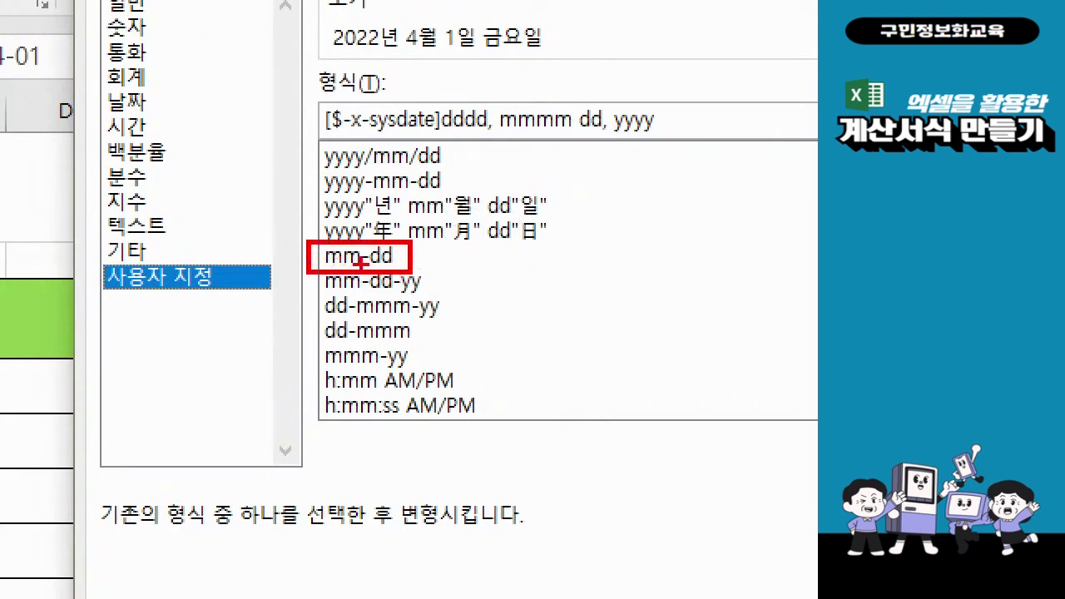
{"action": "left_click_drag", "start_coordinate": [400, 258], "coordinate": [511, 301]}
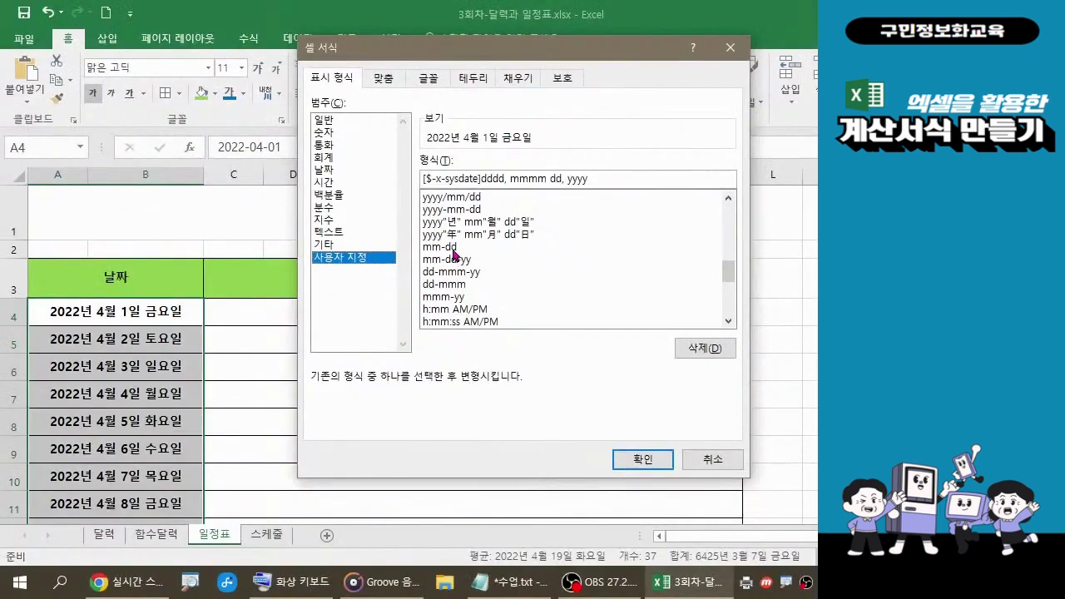
{"action": "left_click", "coordinate": [384, 263]}
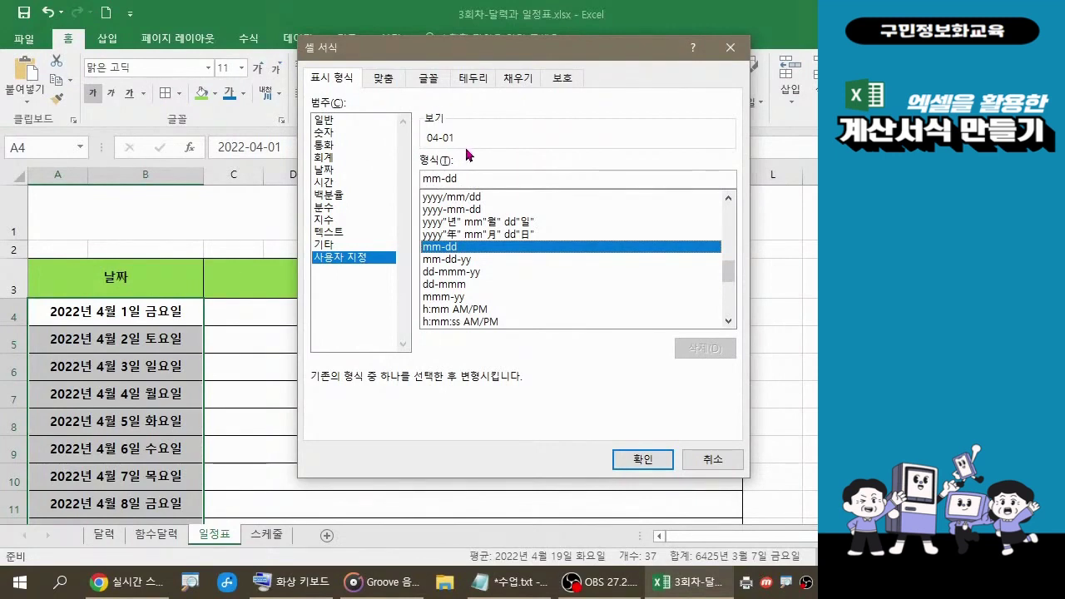
{"action": "left_click", "coordinate": [630, 462]}
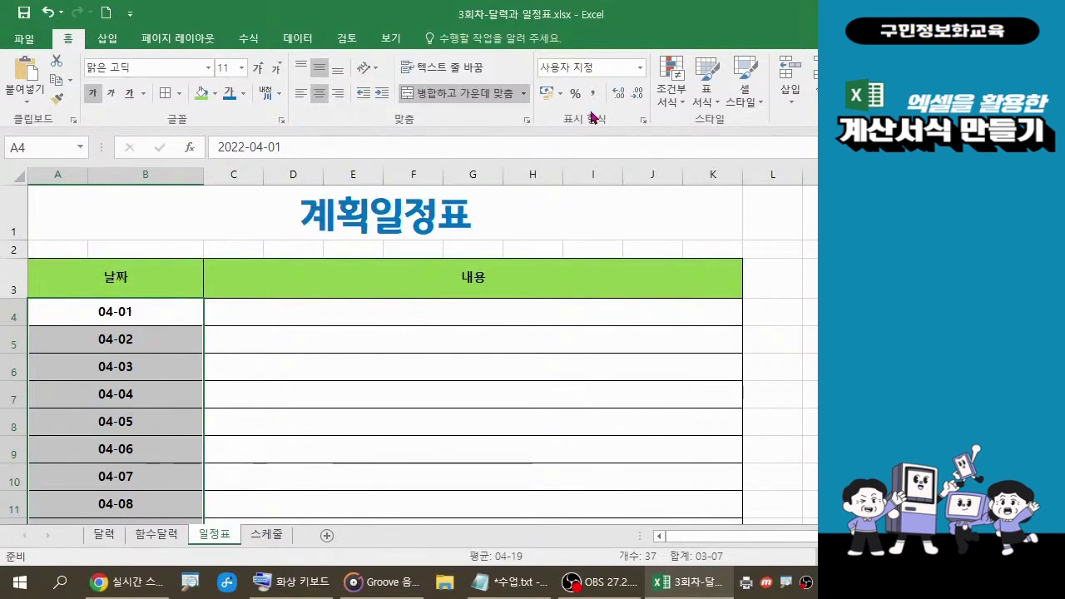
Set the selected dates back to the 자세한 날짜 format, deselect them and save the workbook.
{"action": "left_click", "coordinate": [640, 72]}
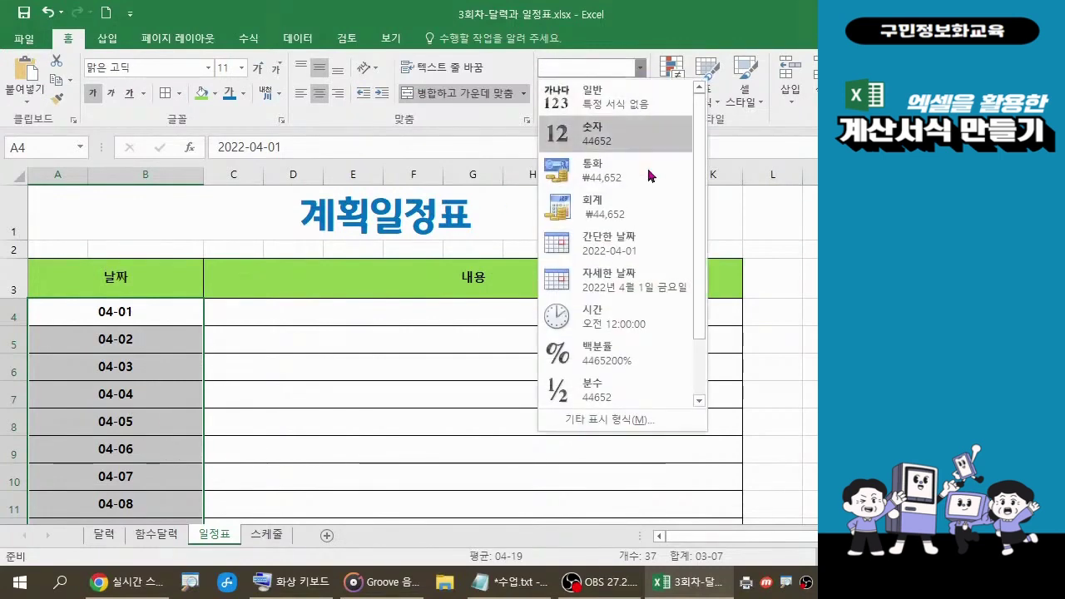
{"action": "left_click", "coordinate": [631, 289]}
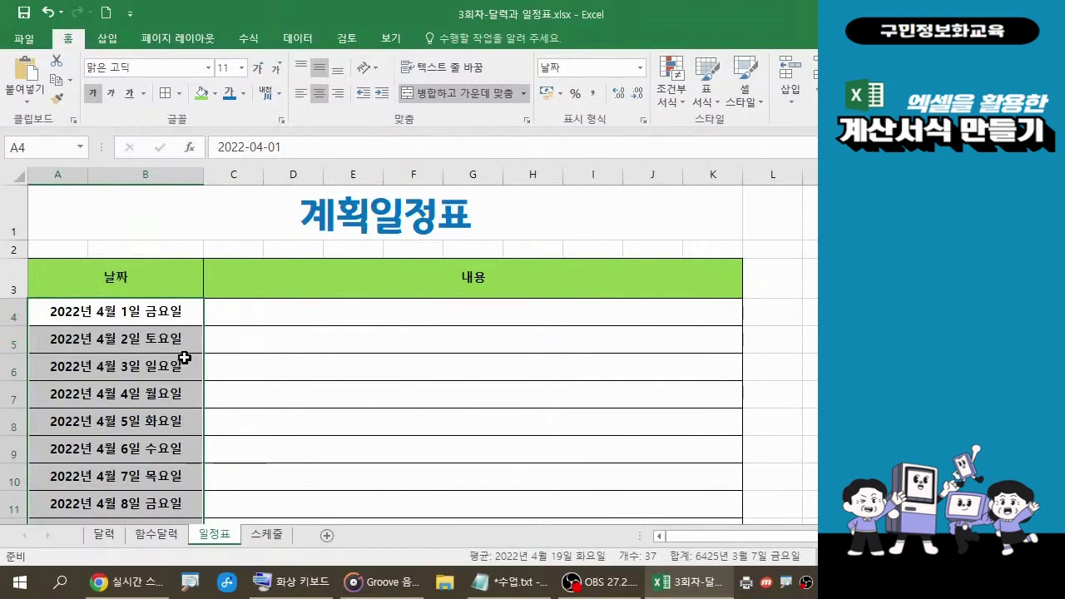
{"action": "left_click", "coordinate": [659, 224]}
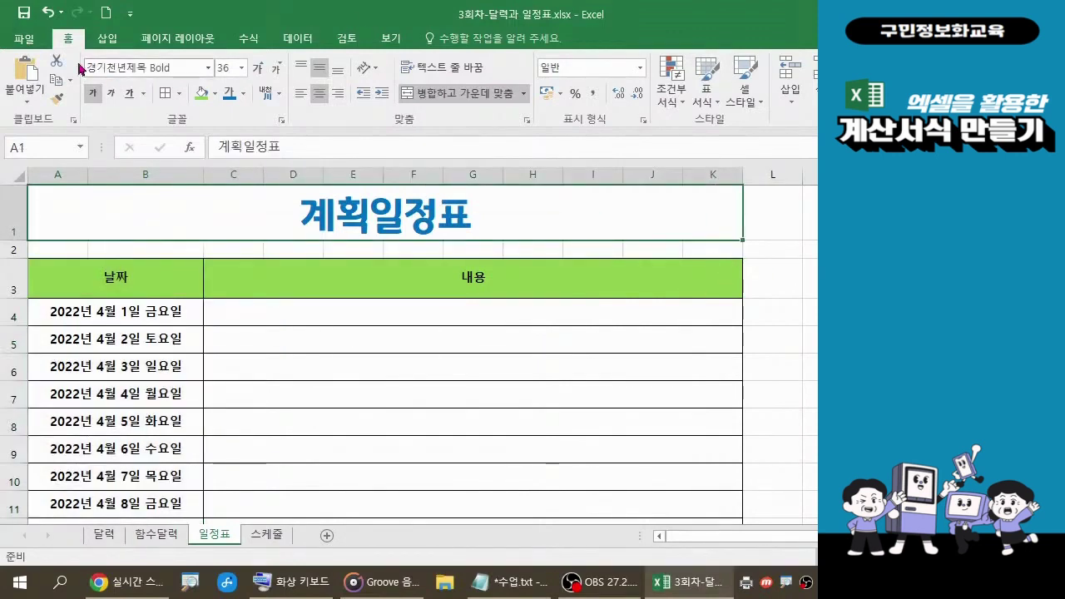
{"action": "key", "text": "ctrl"}
{"action": "key", "text": "ctrl"}
{"action": "left_click", "coordinate": [24, 13]}
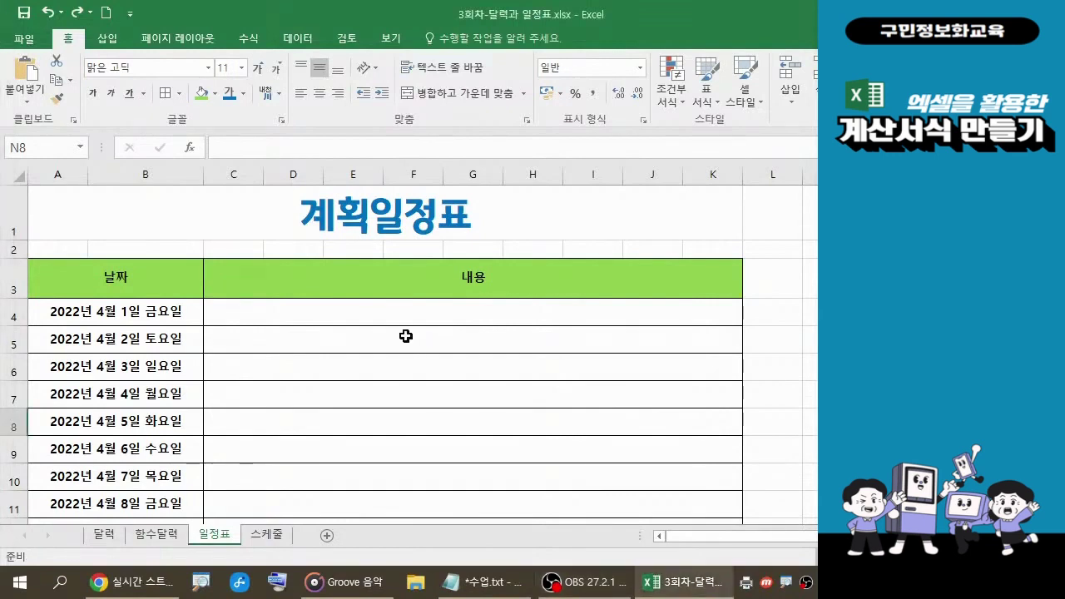
Select the dates in rows 4 through 40 and start a new conditional formatting rule of type 수식을 사용하여 서식을 지정할 셀 결정.
{"action": "left_click", "coordinate": [148, 316]}
{"action": "left_click_drag", "start_coordinate": [148, 316], "coordinate": [147, 479]}
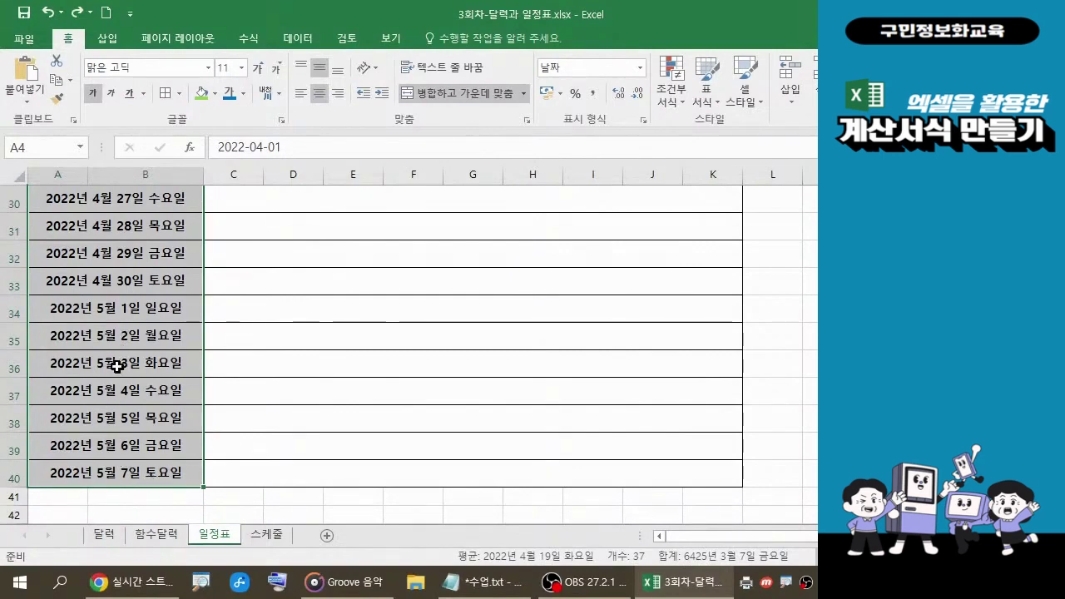
{"action": "scroll", "coordinate": [116, 366], "scroll_direction": "up", "scroll_amount": 10}
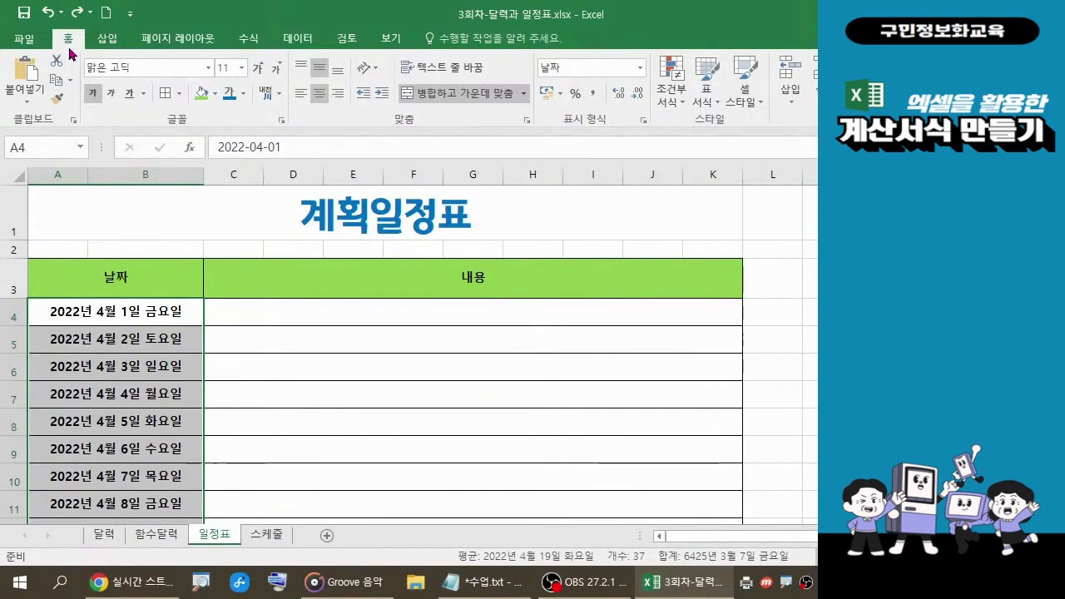
{"action": "left_click", "coordinate": [686, 109]}
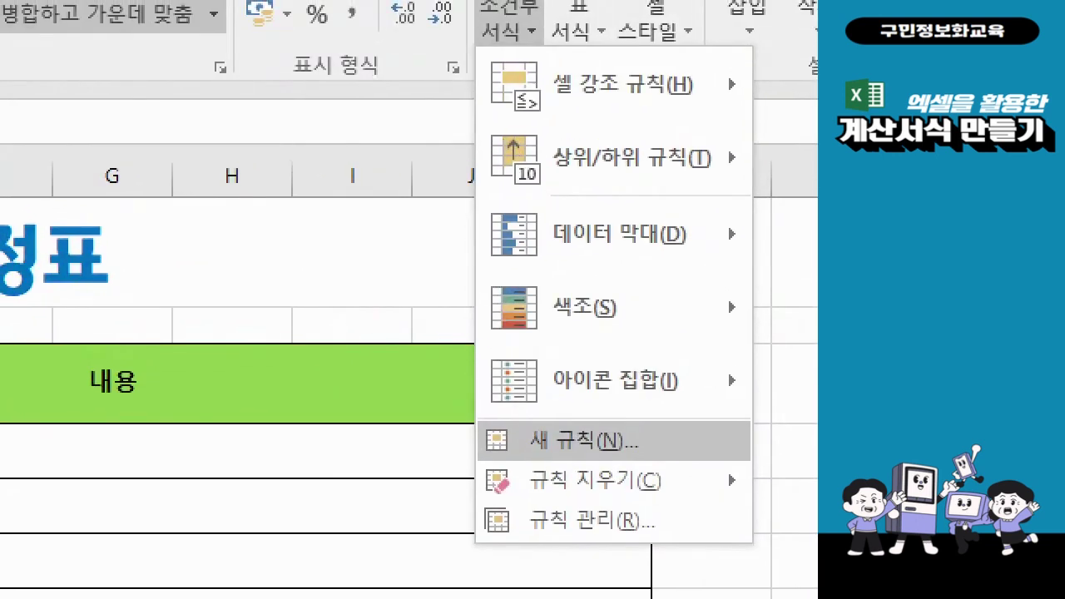
{"action": "key", "text": "Escape"}
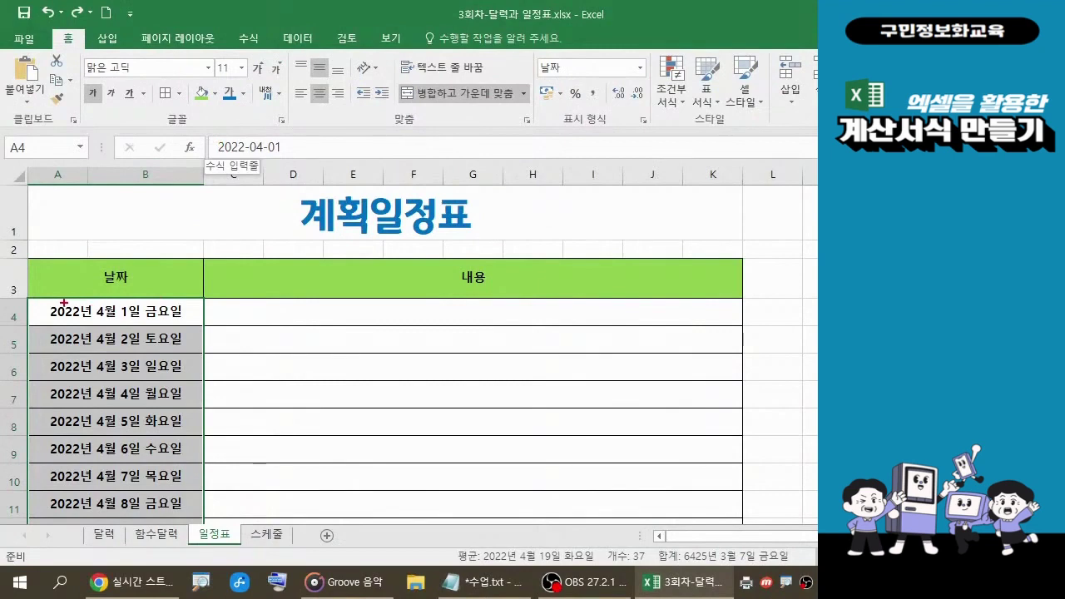
{"action": "mouse_move", "coordinate": [29, 291]}
{"action": "left_mouse_down"}
{"action": "mouse_move", "coordinate": [147, 328]}
{"action": "mouse_move", "coordinate": [211, 517]}
{"action": "mouse_move", "coordinate": [206, 571]}
{"action": "left_mouse_up"}
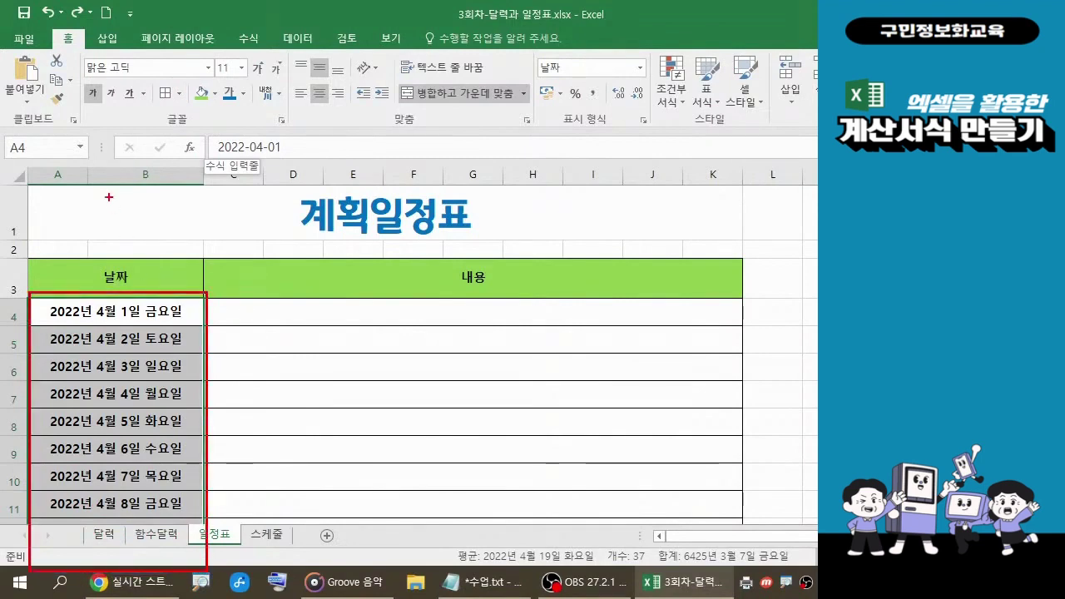
{"action": "mouse_move", "coordinate": [641, 46]}
{"action": "left_mouse_down"}
{"action": "mouse_move", "coordinate": [678, 65]}
{"action": "mouse_move", "coordinate": [699, 129]}
{"action": "mouse_move", "coordinate": [671, 95]}
{"action": "mouse_move", "coordinate": [688, 104]}
{"action": "mouse_move", "coordinate": [636, 192]}
{"action": "left_mouse_up"}
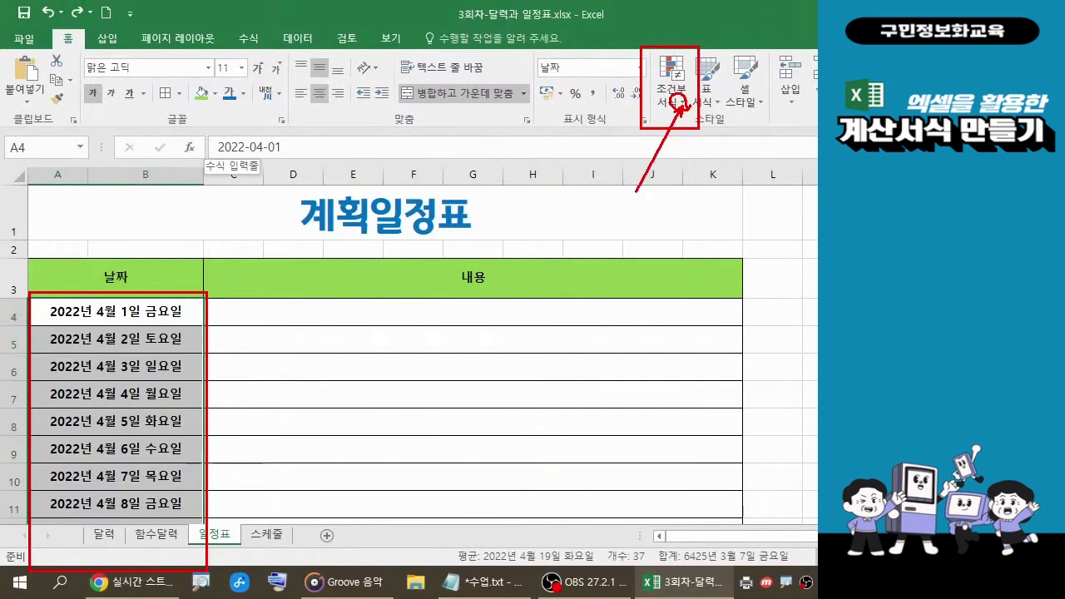
{"action": "key", "text": "Escape"}
{"action": "left_click", "coordinate": [681, 107]}
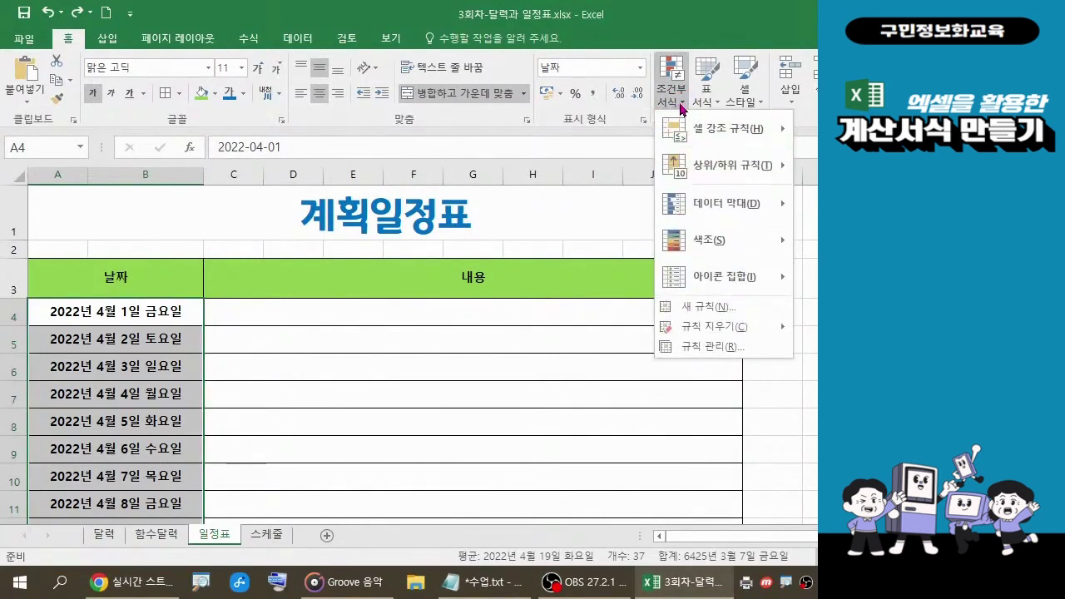
{"action": "left_click", "coordinate": [708, 307]}
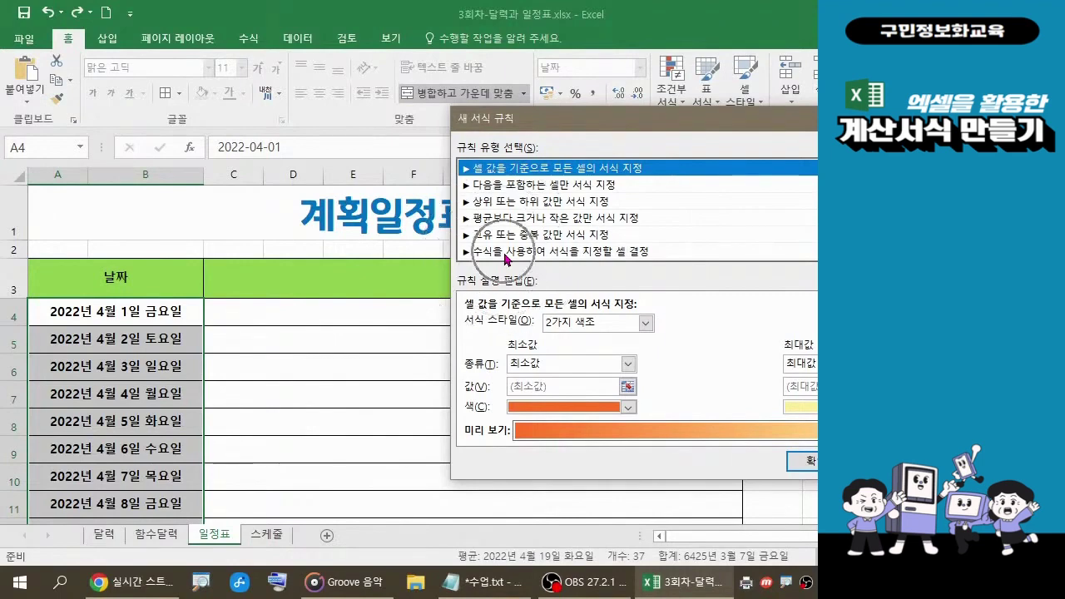
{"action": "left_click", "coordinate": [572, 256]}
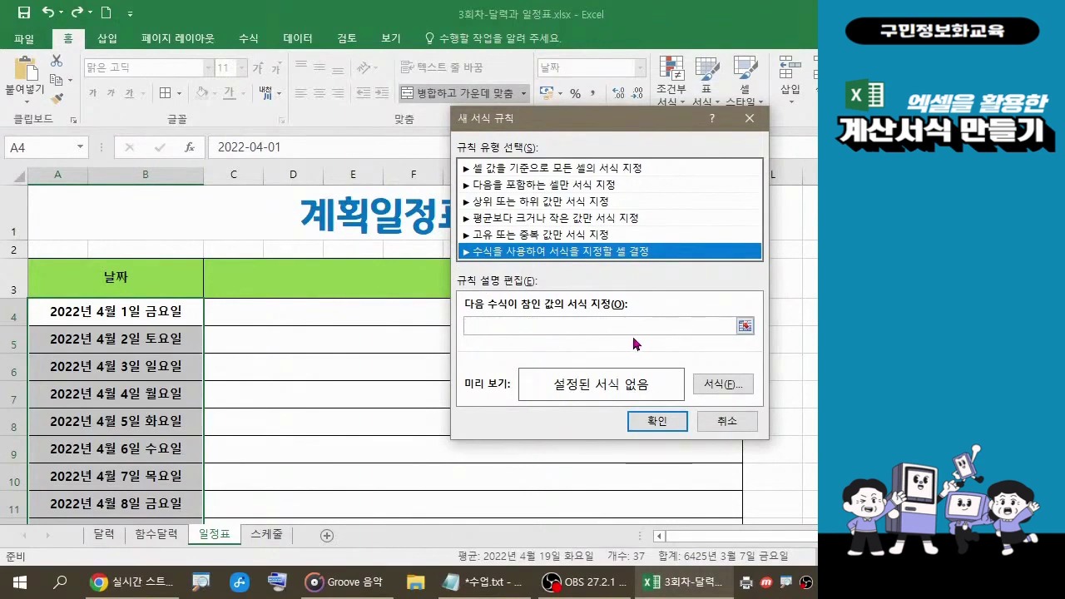
Begin the rule's formula with =MONTH(A4), using a relative reference to the first date cell.
{"action": "left_click", "coordinate": [507, 322]}
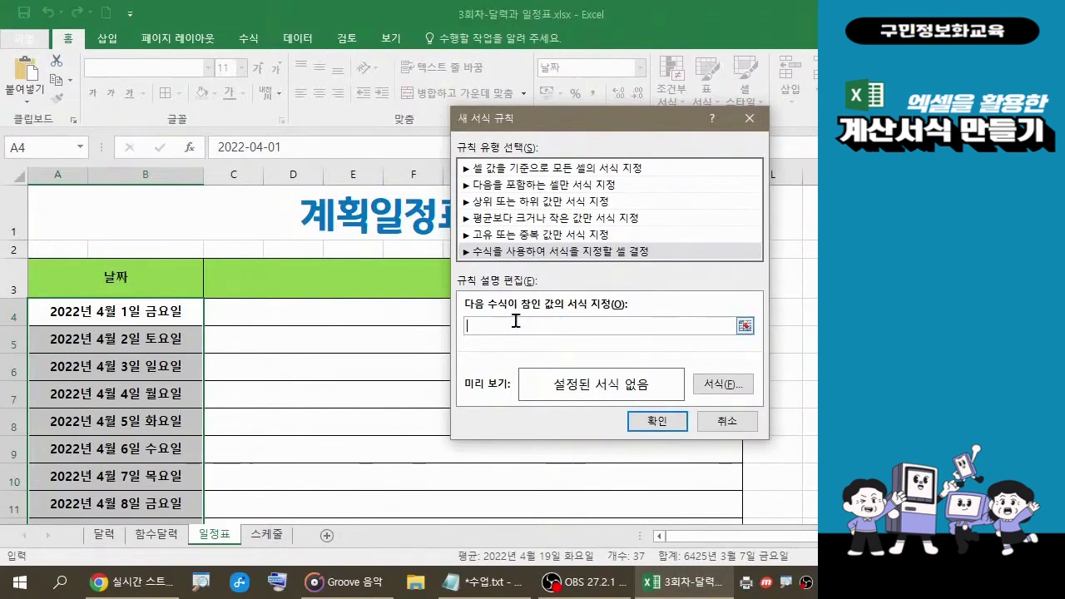
{"action": "type", "text": "="}
{"action": "type", "text": "MONTH"}
{"action": "type", "text": "("}
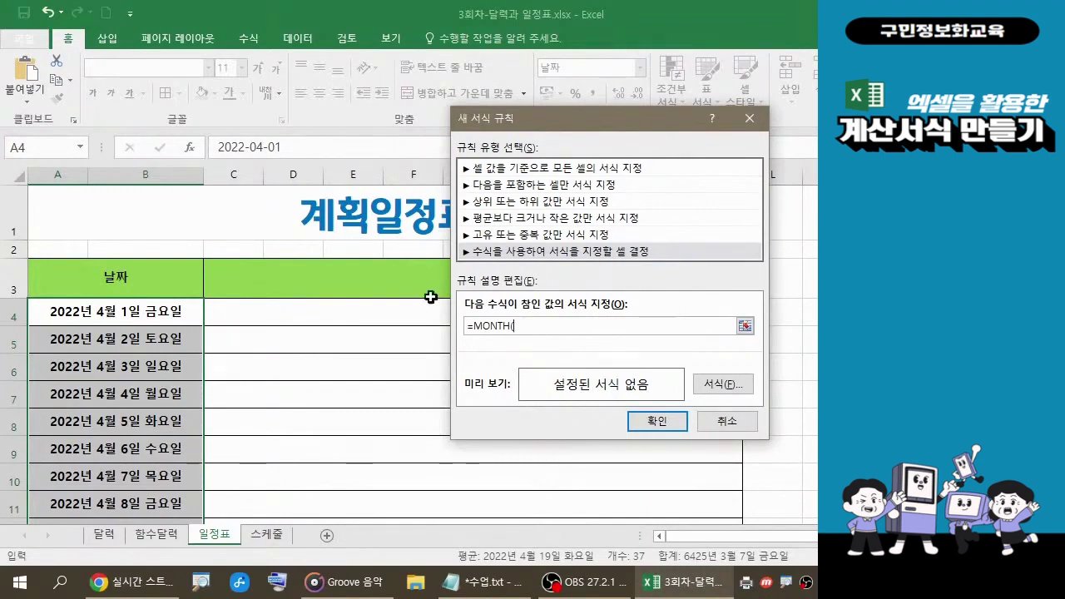
{"action": "left_click", "coordinate": [134, 317]}
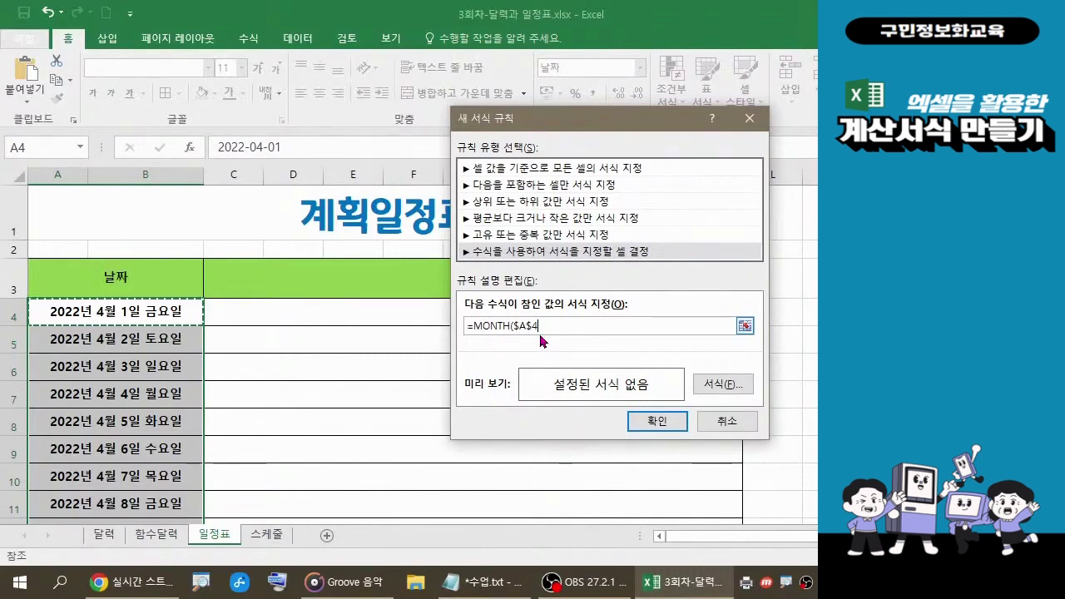
{"action": "key", "text": "F4"}
{"action": "key", "text": "F4"}
{"action": "key", "text": "F4"}
{"action": "type", "text": ")"}
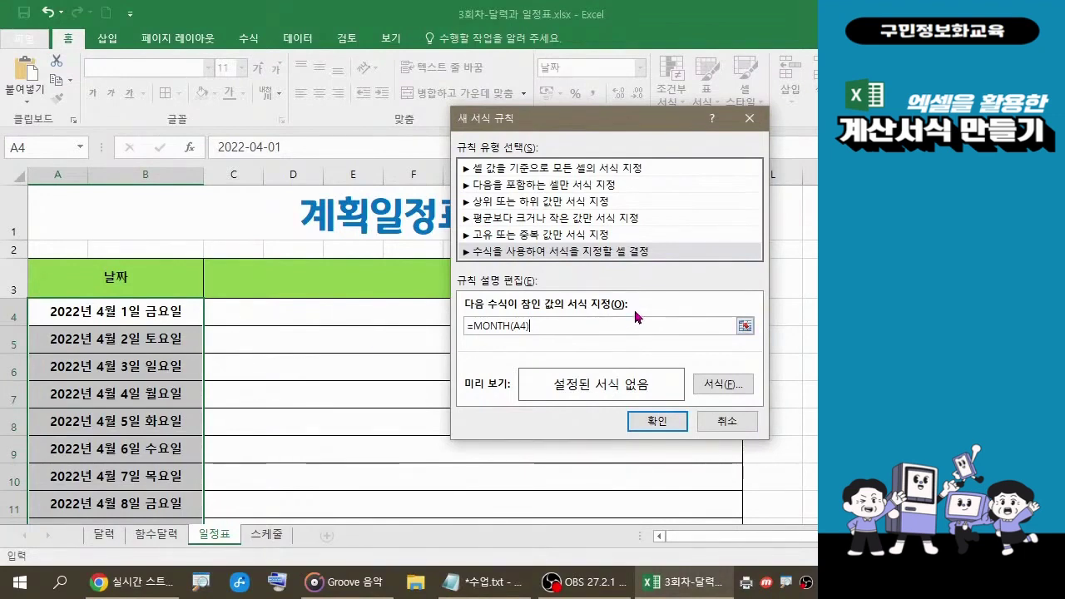
Extend the rule's formula with <>MONTH(A4) and make the first reference absolute, giving =MONTH($A$4)<>MONTH(A4).
{"action": "type", "text": "<>MONTH"}
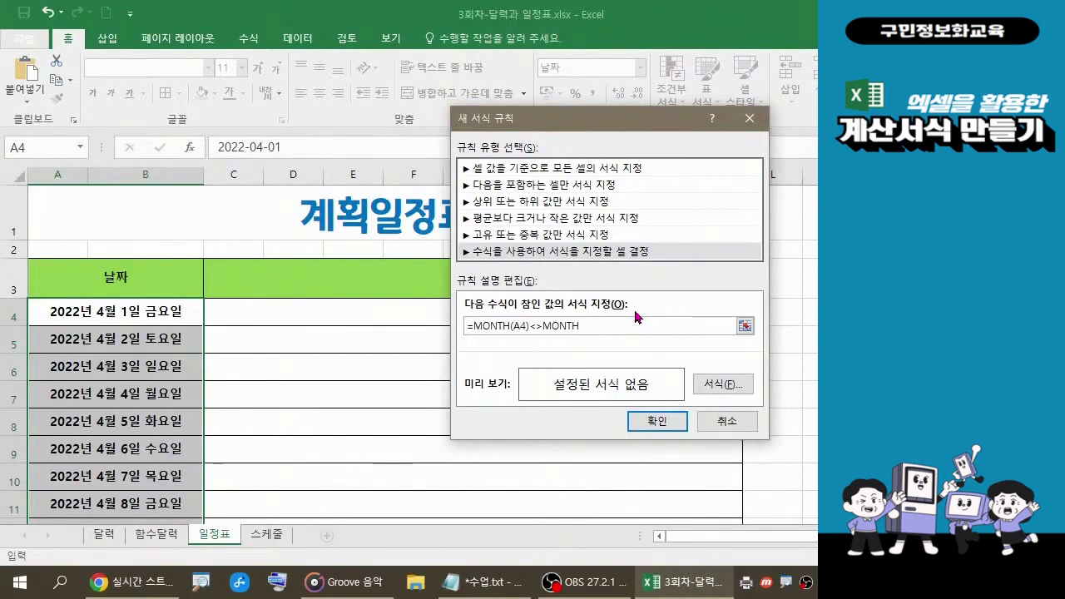
{"action": "type", "text": "("}
{"action": "left_click", "coordinate": [139, 314]}
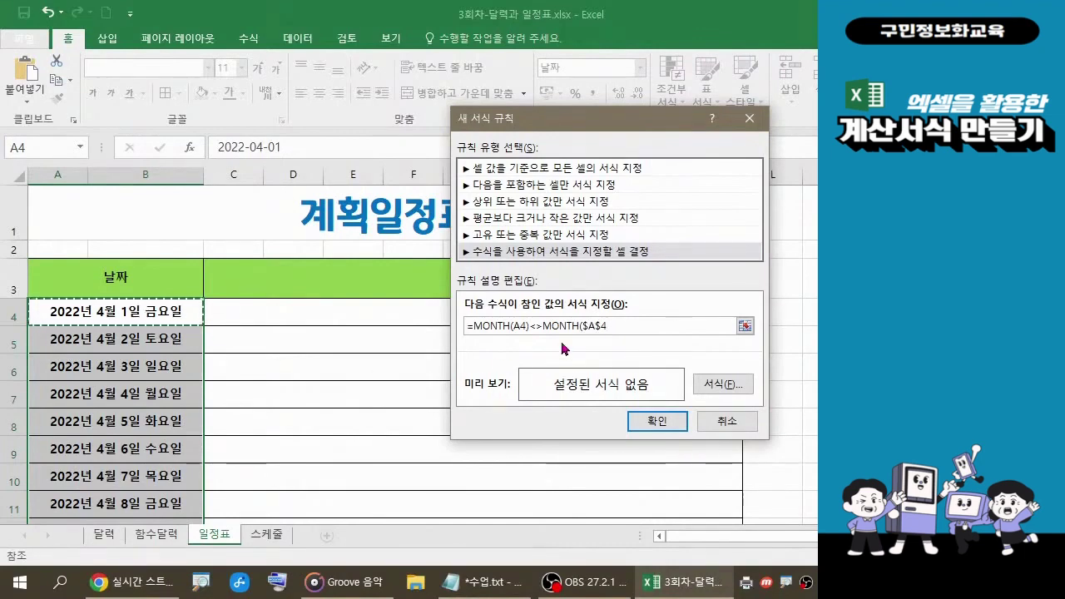
{"action": "key", "text": "F4"}
{"action": "key", "text": "F4"}
{"action": "key", "text": "F4"}
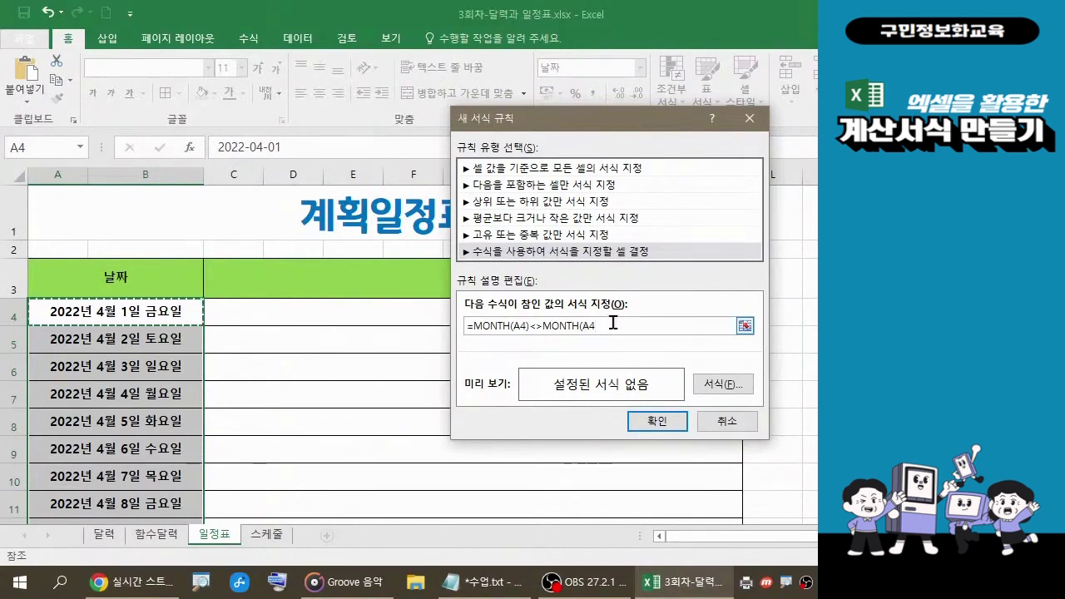
{"action": "type", "text": ")"}
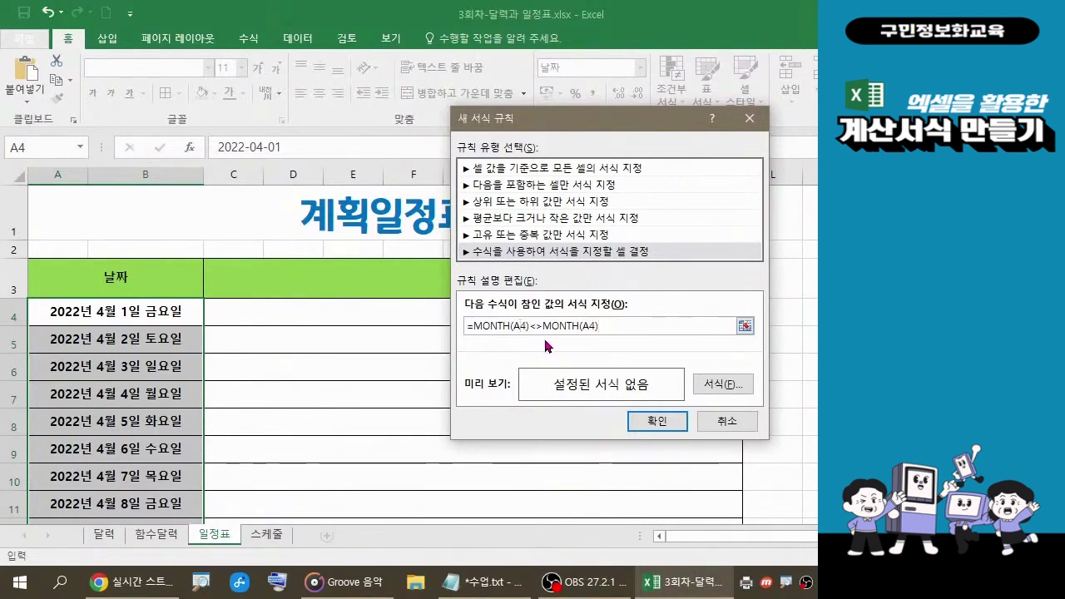
{"action": "key", "text": "F4"}
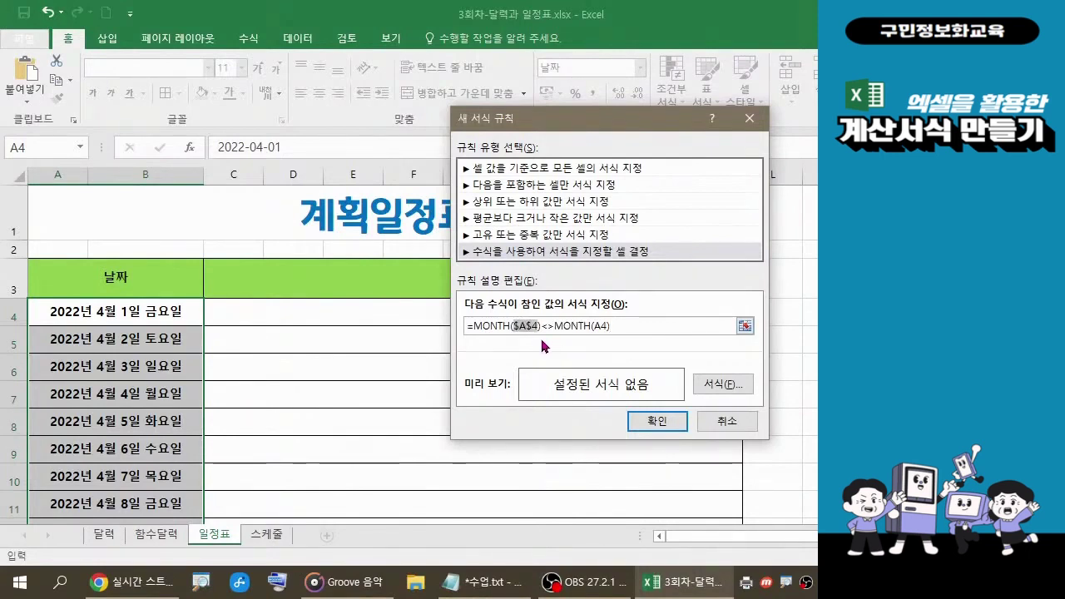
{"action": "left_click", "coordinate": [628, 325]}
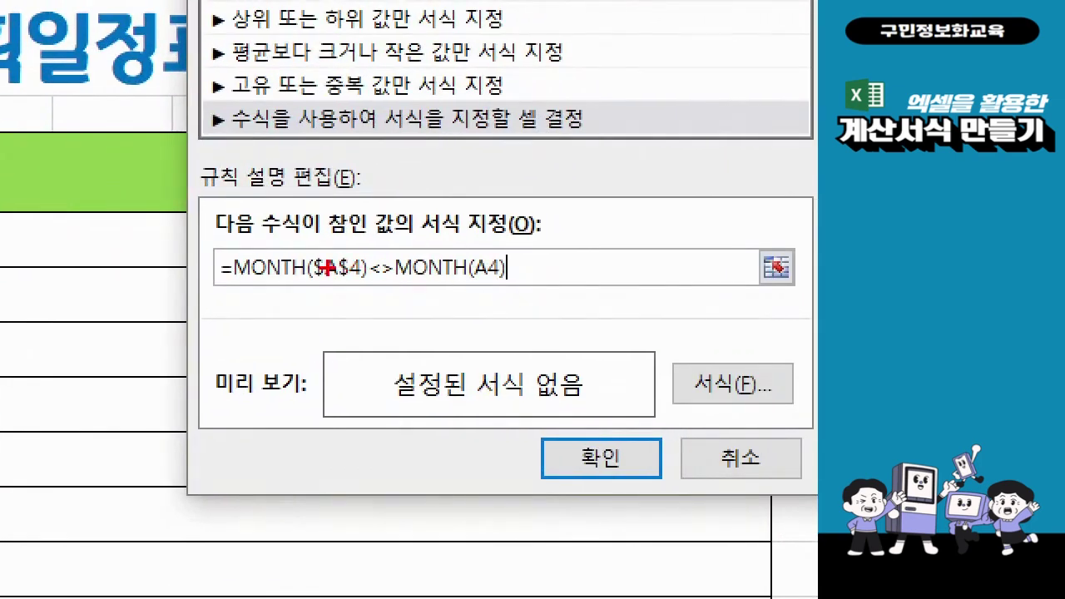
{"action": "mouse_move", "coordinate": [202, 236]}
{"action": "left_mouse_down"}
{"action": "mouse_move", "coordinate": [540, 292]}
{"action": "mouse_move", "coordinate": [556, 313]}
{"action": "left_mouse_up"}
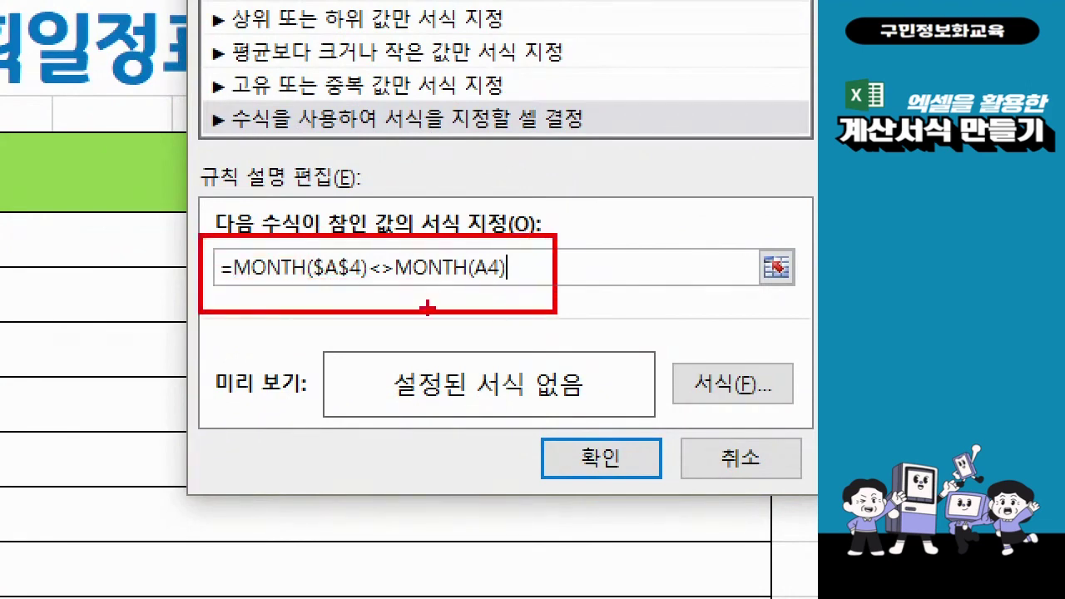
{"action": "left_click_drag", "start_coordinate": [229, 295], "coordinate": [87, 400]}
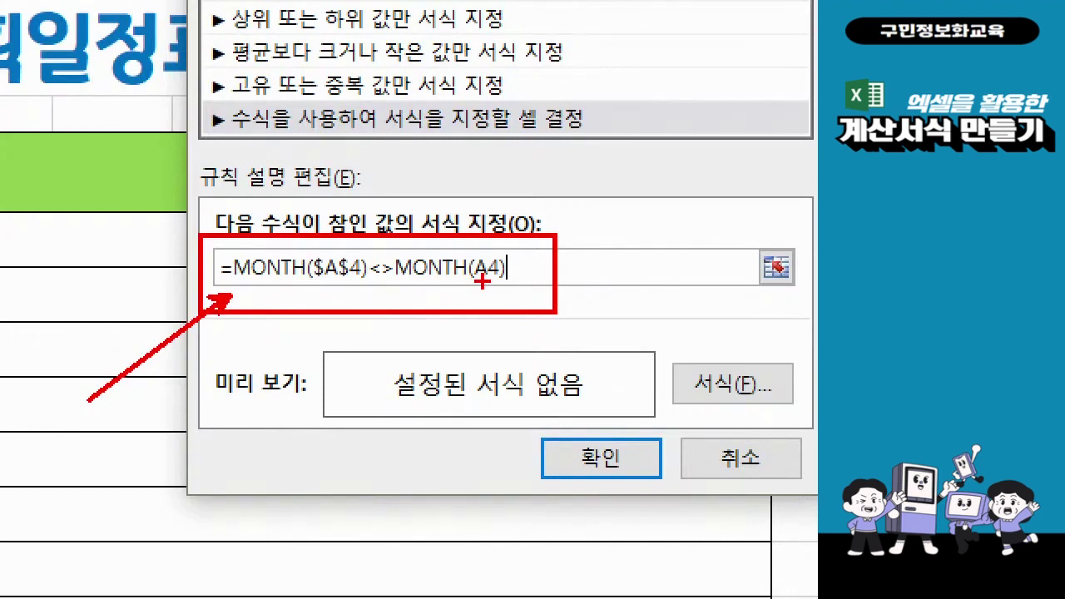
{"action": "mouse_move", "coordinate": [759, 406]}
{"action": "left_mouse_down"}
{"action": "mouse_move", "coordinate": [676, 408]}
{"action": "mouse_move", "coordinate": [683, 332]}
{"action": "mouse_move", "coordinate": [741, 363]}
{"action": "mouse_move", "coordinate": [726, 408]}
{"action": "left_mouse_up"}
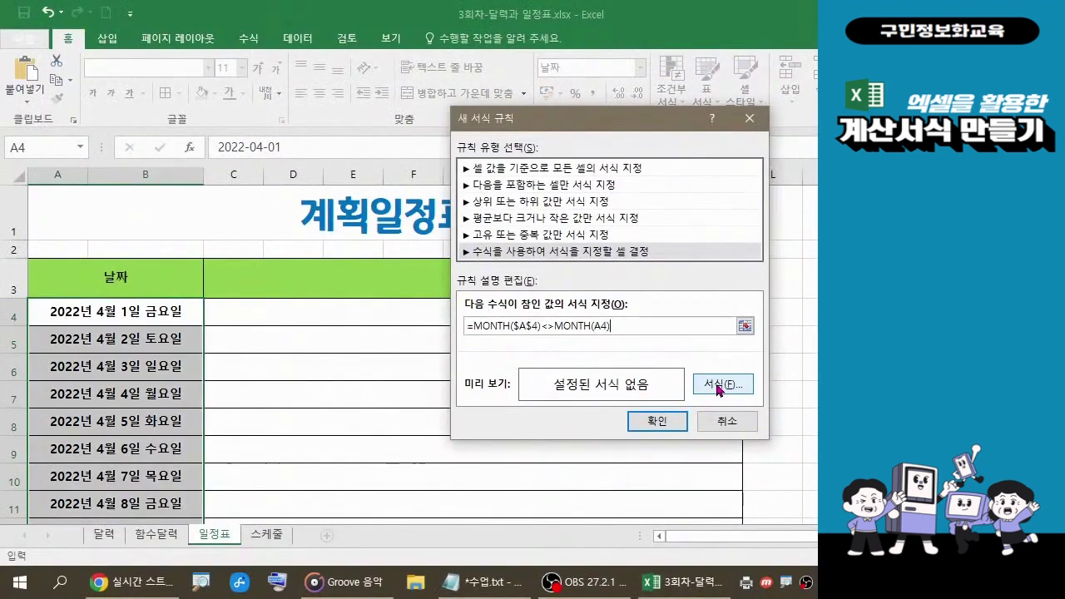
Set the font colour of the rule's format to a light grey theme colour and accept the format.
{"action": "left_click", "coordinate": [721, 384]}
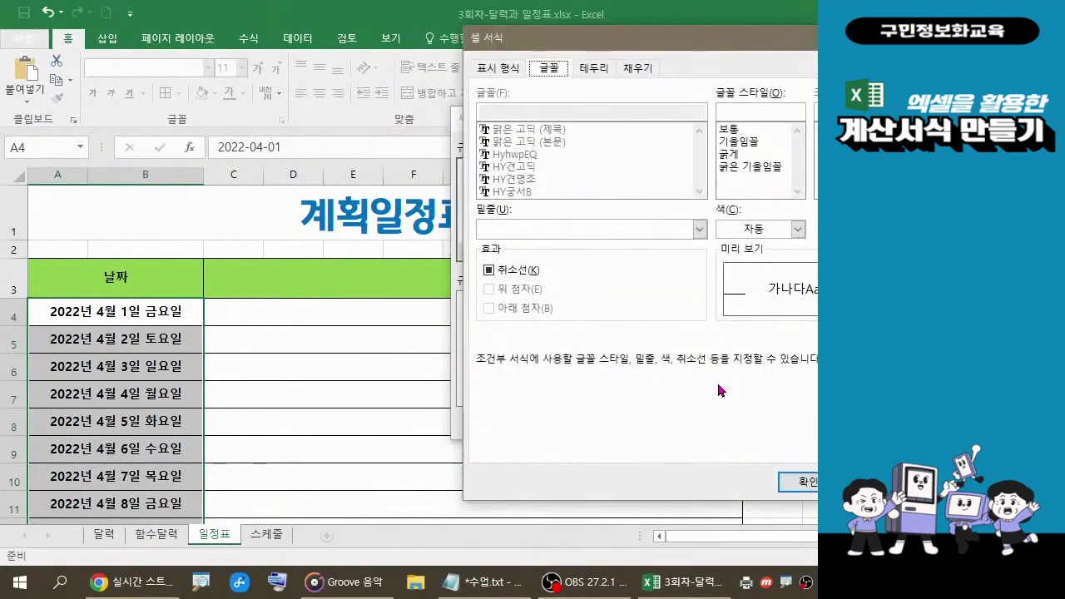
{"action": "left_click_drag", "start_coordinate": [691, 40], "coordinate": [518, 48]}
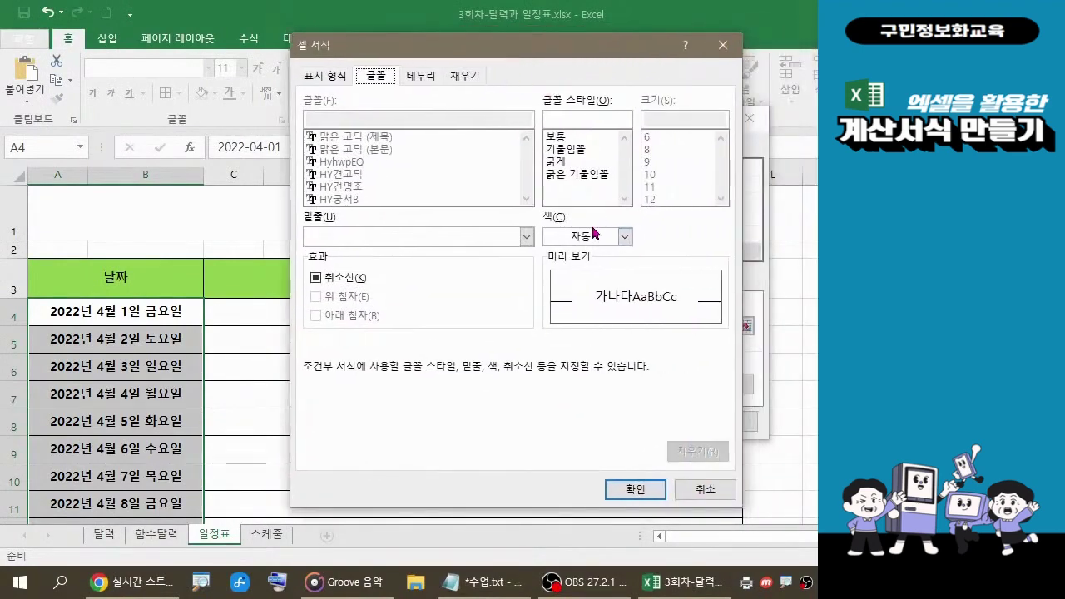
{"action": "left_click", "coordinate": [624, 237]}
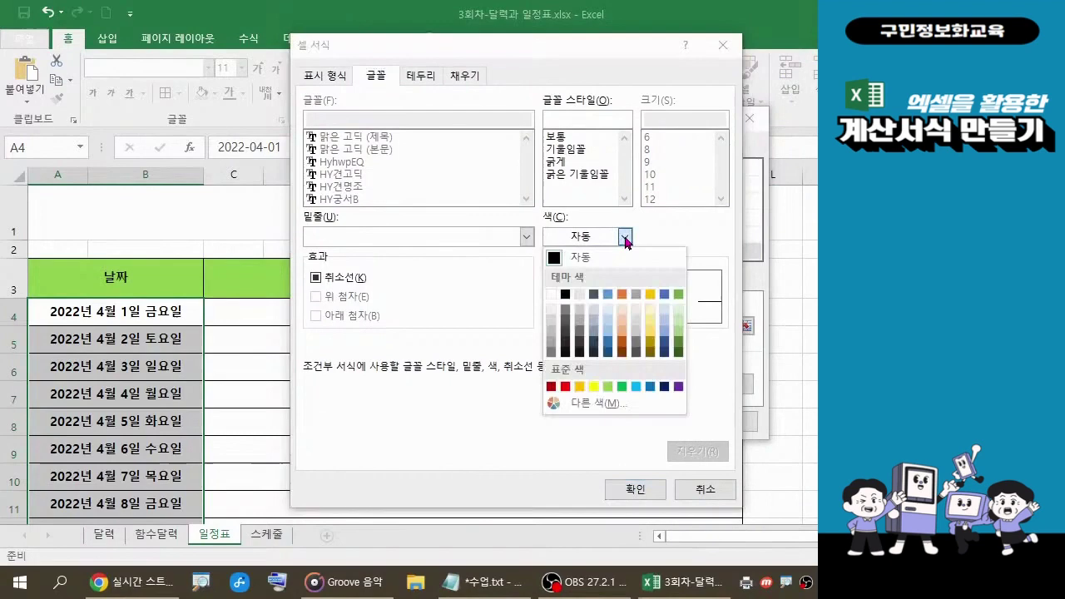
{"action": "left_click", "coordinate": [553, 324]}
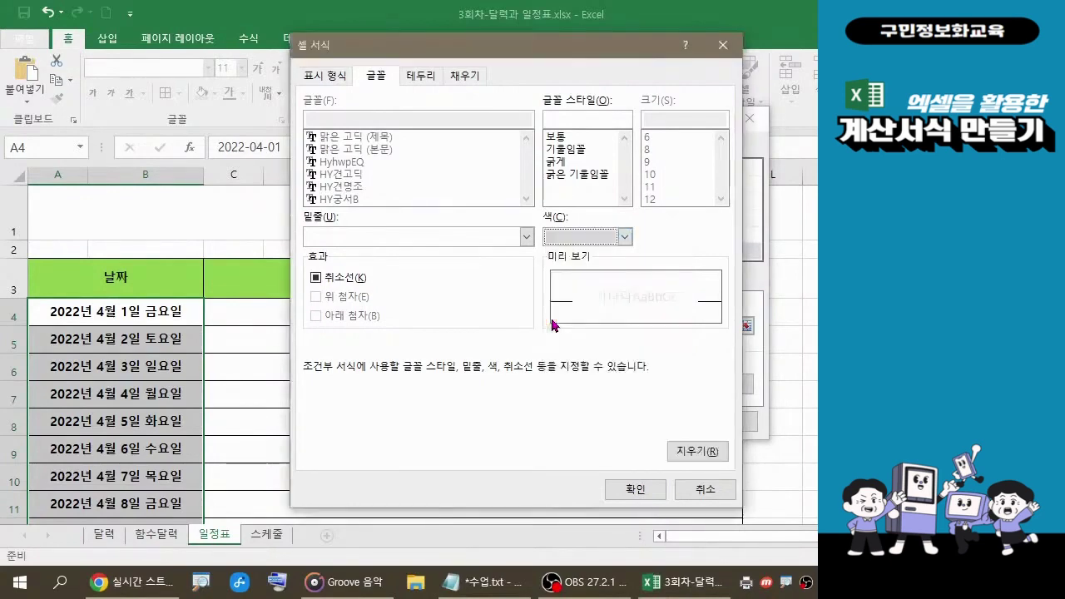
{"action": "left_click", "coordinate": [620, 307]}
{"action": "left_click", "coordinate": [619, 307]}
{"action": "left_click", "coordinate": [620, 491]}
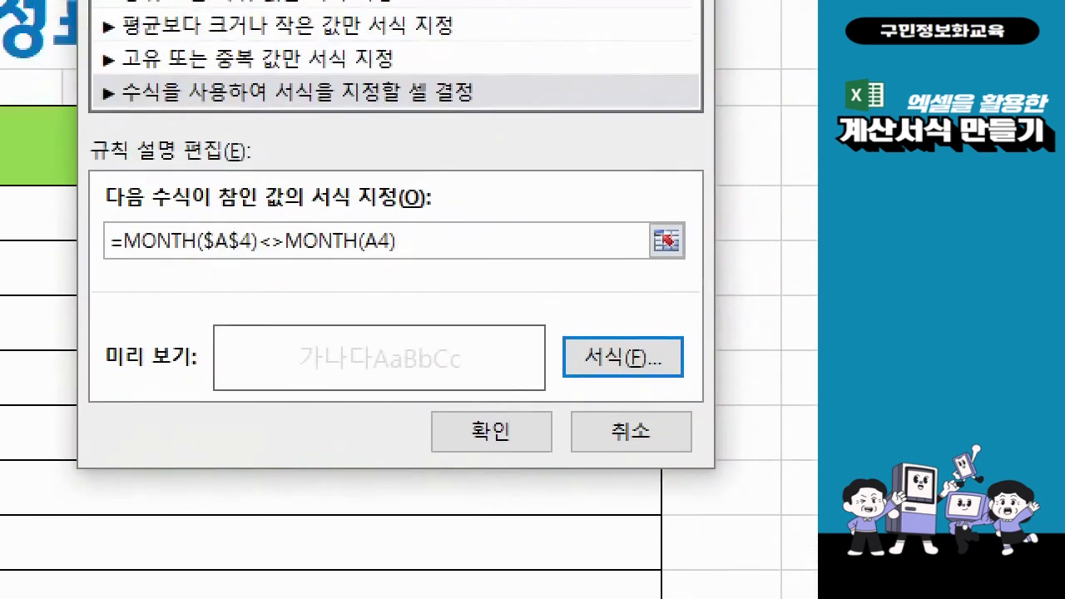
{"action": "left_click", "coordinate": [533, 299]}
{"action": "left_click_drag", "start_coordinate": [64, 218], "coordinate": [429, 277]}
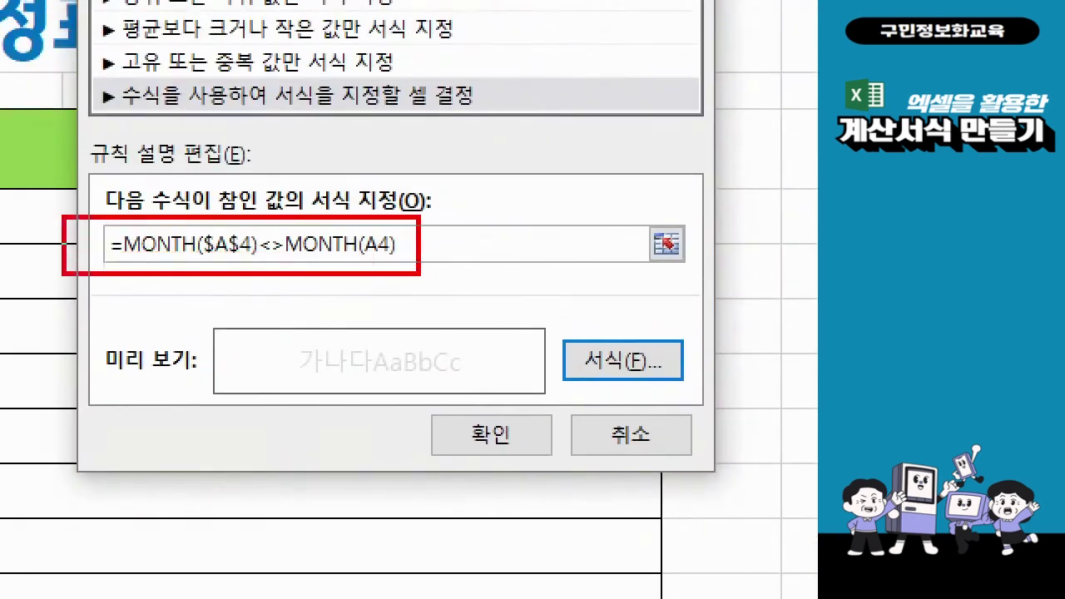
{"action": "left_click_drag", "start_coordinate": [266, 338], "coordinate": [490, 386]}
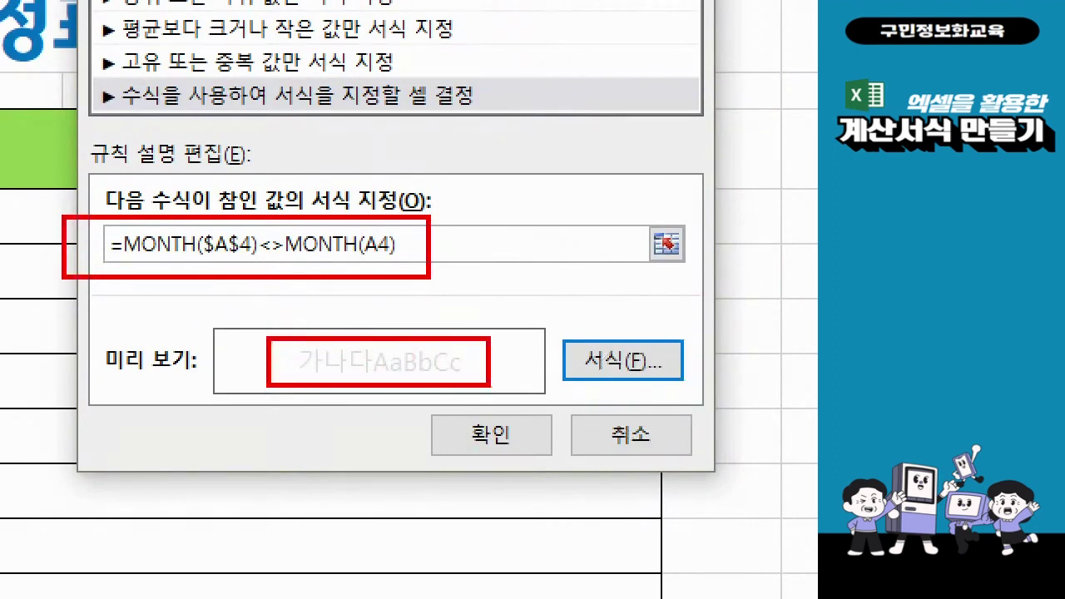
{"action": "mouse_move", "coordinate": [520, 463]}
{"action": "left_mouse_down"}
{"action": "mouse_move", "coordinate": [452, 454]}
{"action": "mouse_move", "coordinate": [479, 398]}
{"action": "mouse_move", "coordinate": [521, 421]}
{"action": "mouse_move", "coordinate": [517, 463]}
{"action": "left_mouse_up"}
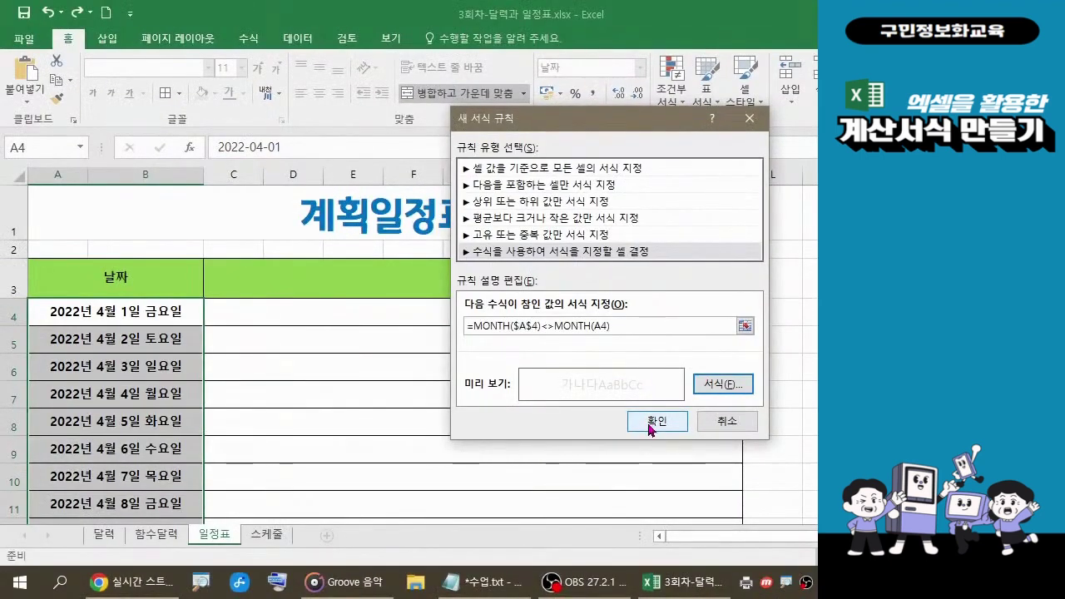
Apply the new formatting rule to the dates, deselect them and check the May dates in the 날짜 column.
{"action": "left_click", "coordinate": [651, 423]}
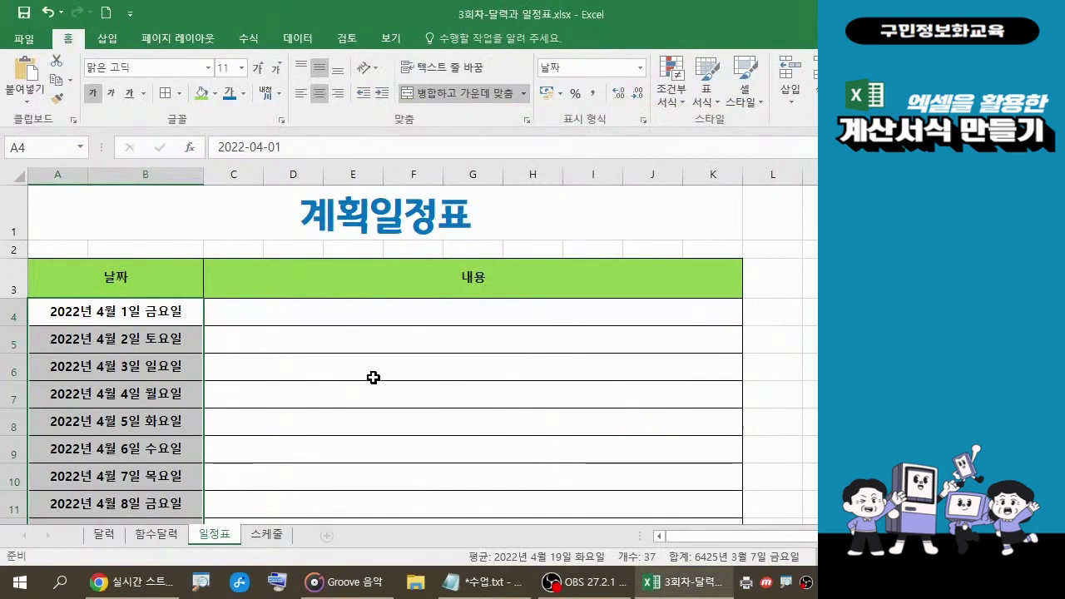
{"action": "scroll", "coordinate": [373, 378], "scroll_direction": "down", "scroll_amount": 5}
{"action": "scroll", "coordinate": [373, 378], "scroll_direction": "down", "scroll_amount": 5}
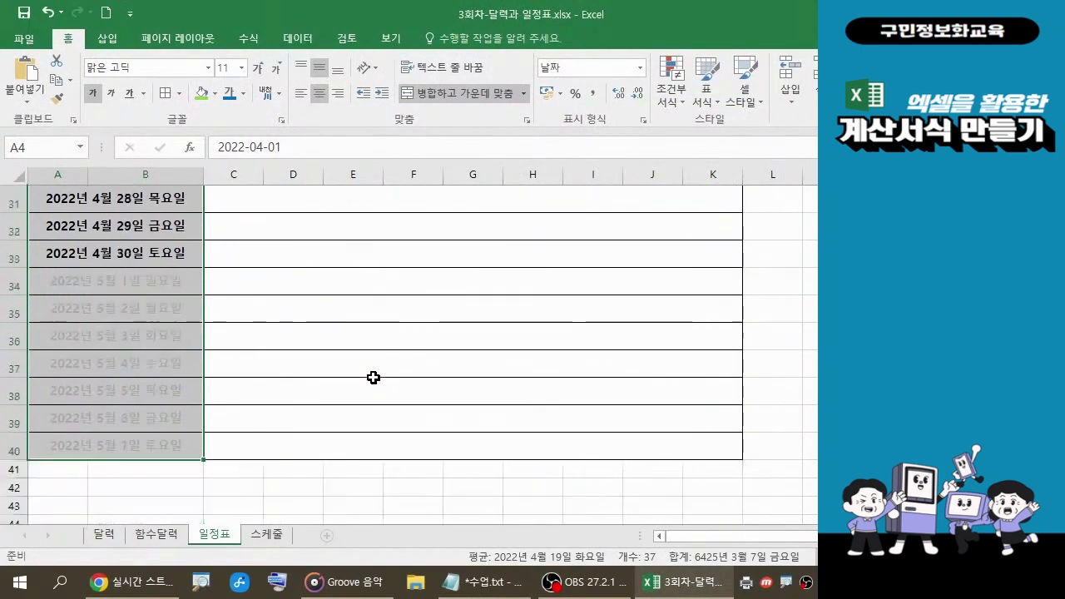
{"action": "scroll", "coordinate": [330, 366], "scroll_direction": "up", "scroll_amount": 1}
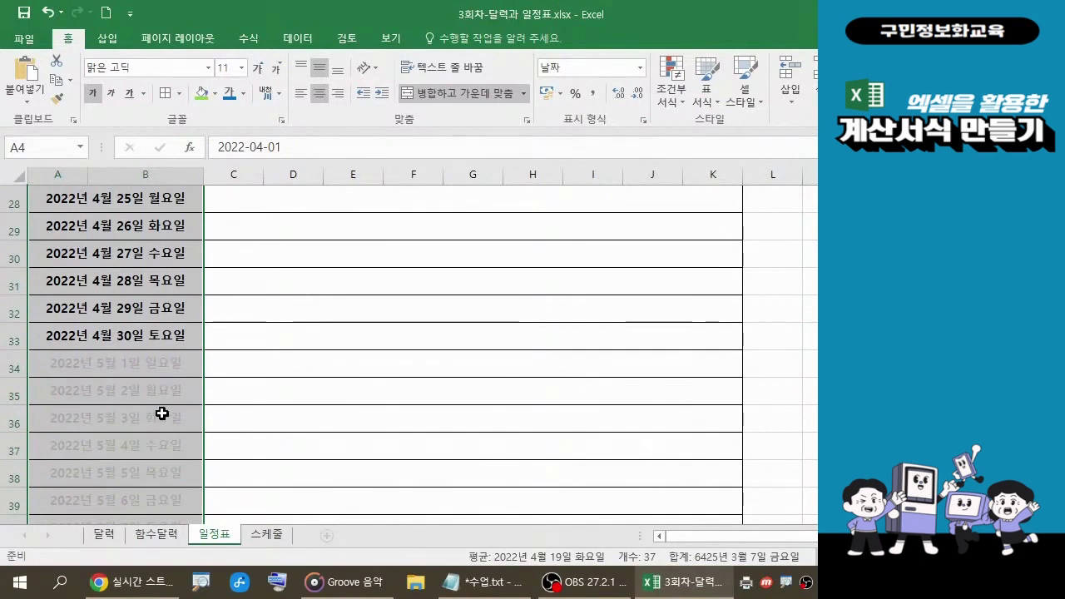
{"action": "left_click", "coordinate": [397, 451]}
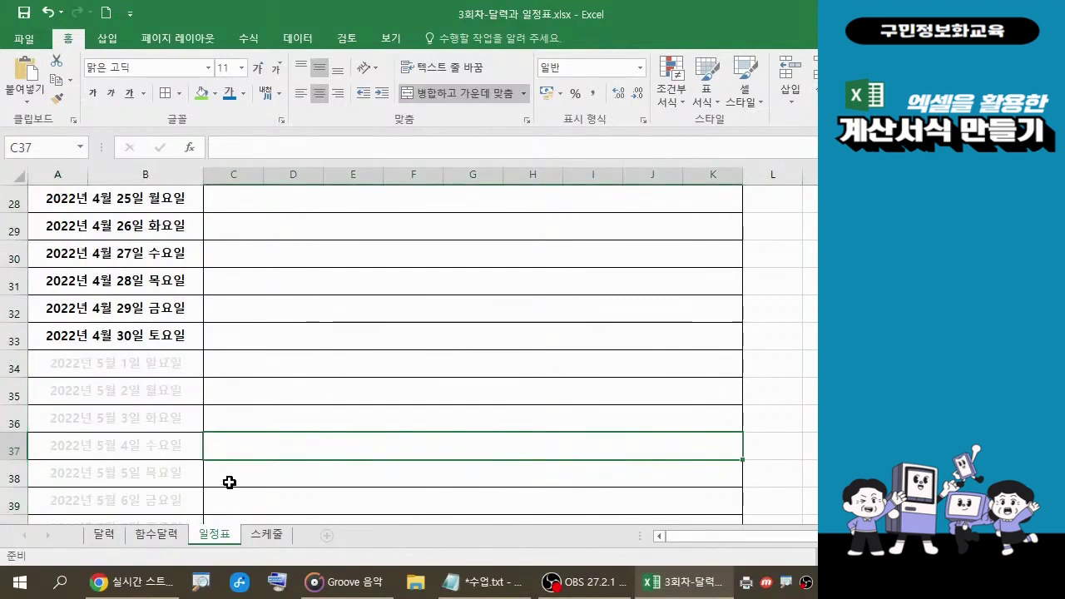
{"action": "scroll", "coordinate": [229, 483], "scroll_direction": "up", "scroll_amount": 9}
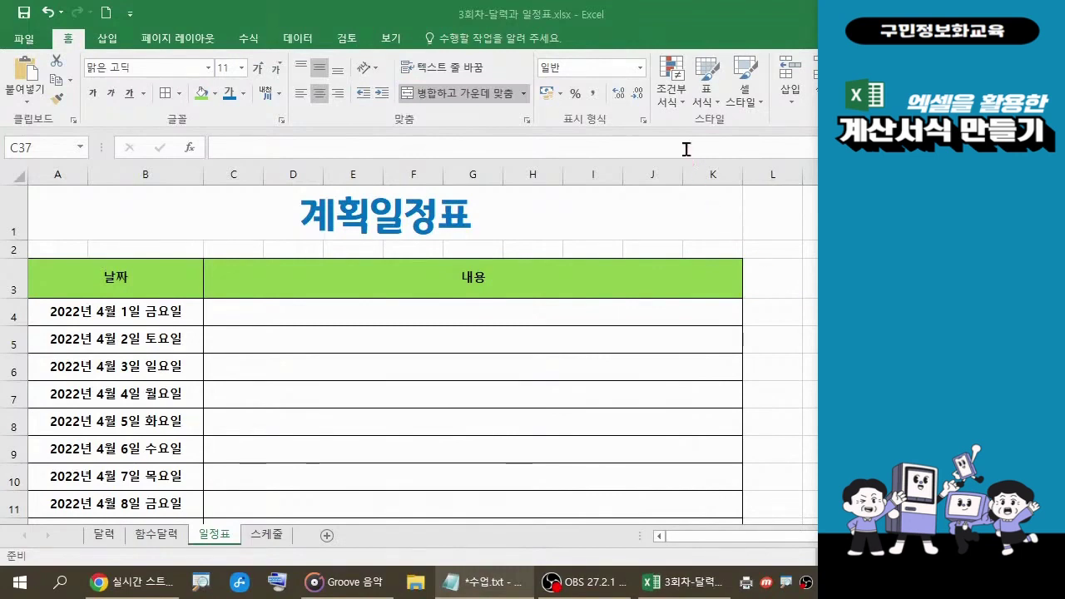
{"action": "left_click", "coordinate": [532, 277]}
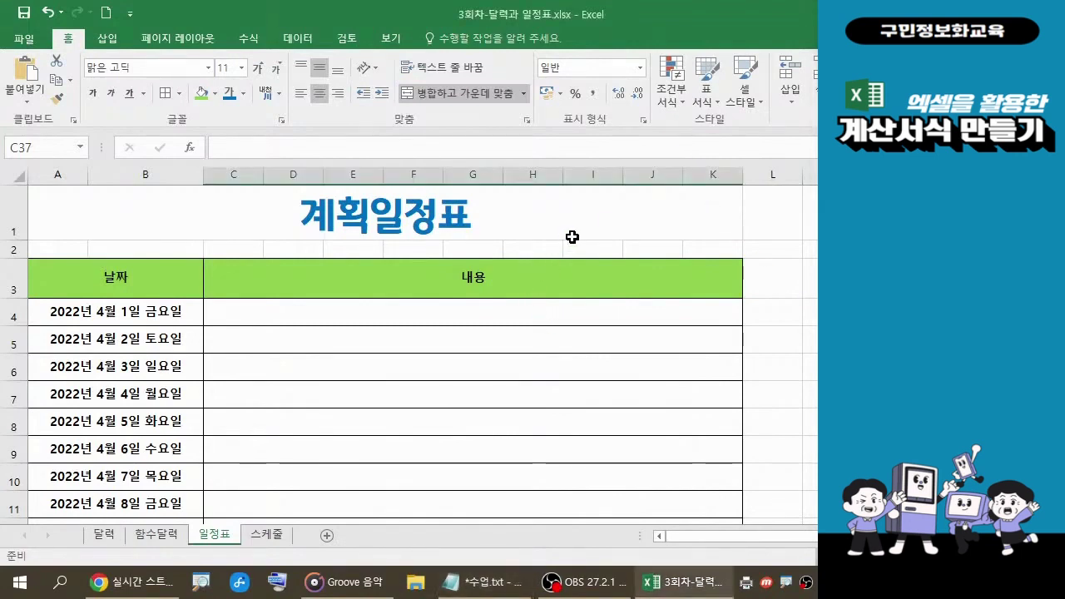
{"action": "left_click", "coordinate": [683, 108]}
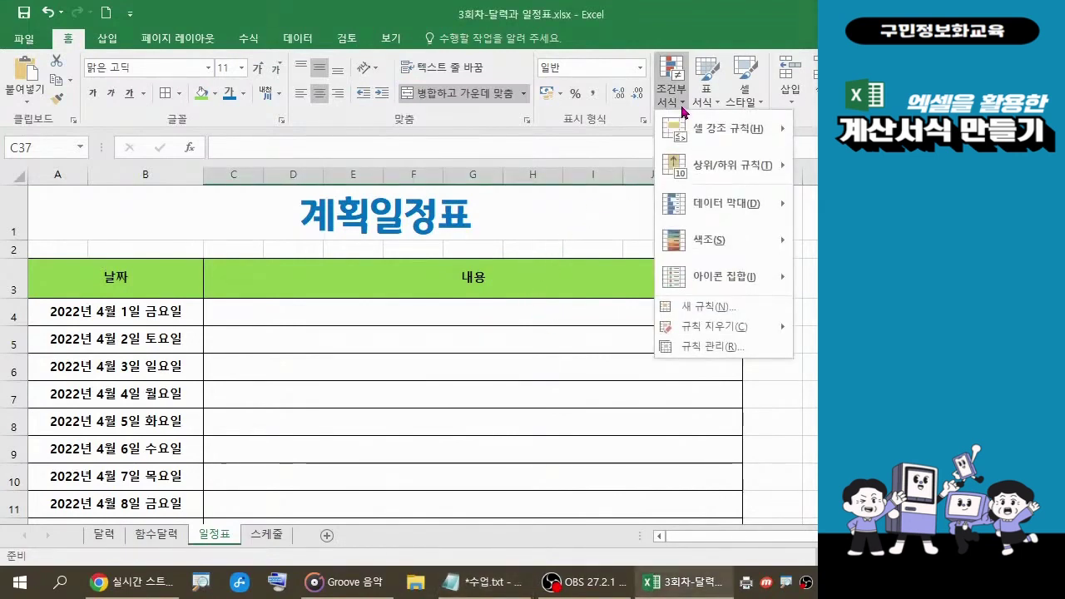
{"action": "left_click", "coordinate": [709, 348]}
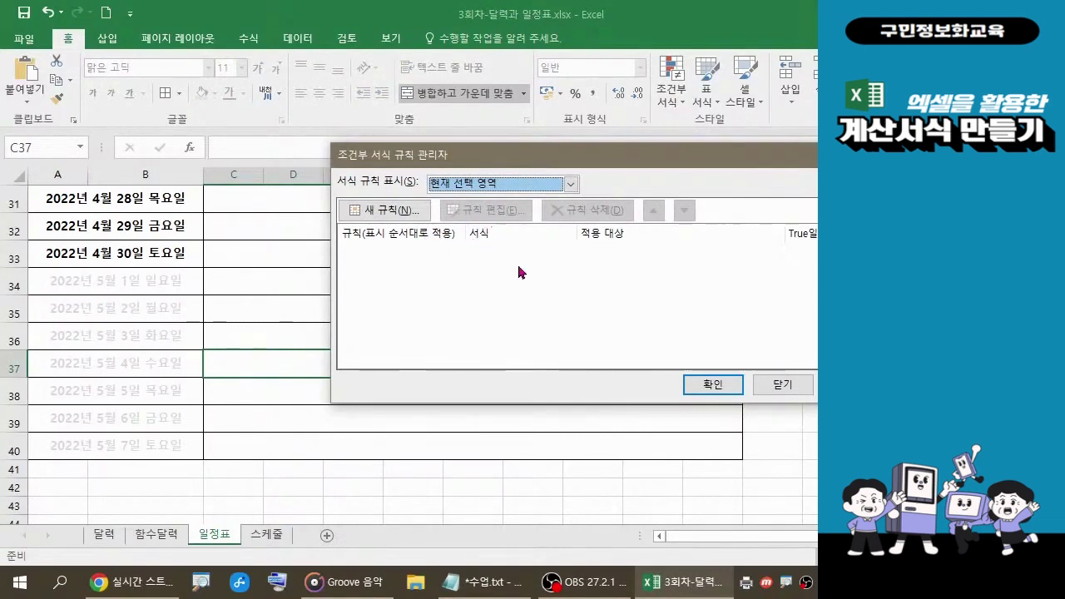
{"action": "left_click", "coordinate": [714, 385]}
Select the dates in rows 4 through 40 and open their MONTH rule for editing from the conditional formatting rule manager.
{"action": "scroll", "coordinate": [549, 408], "scroll_direction": "up", "scroll_amount": 3}
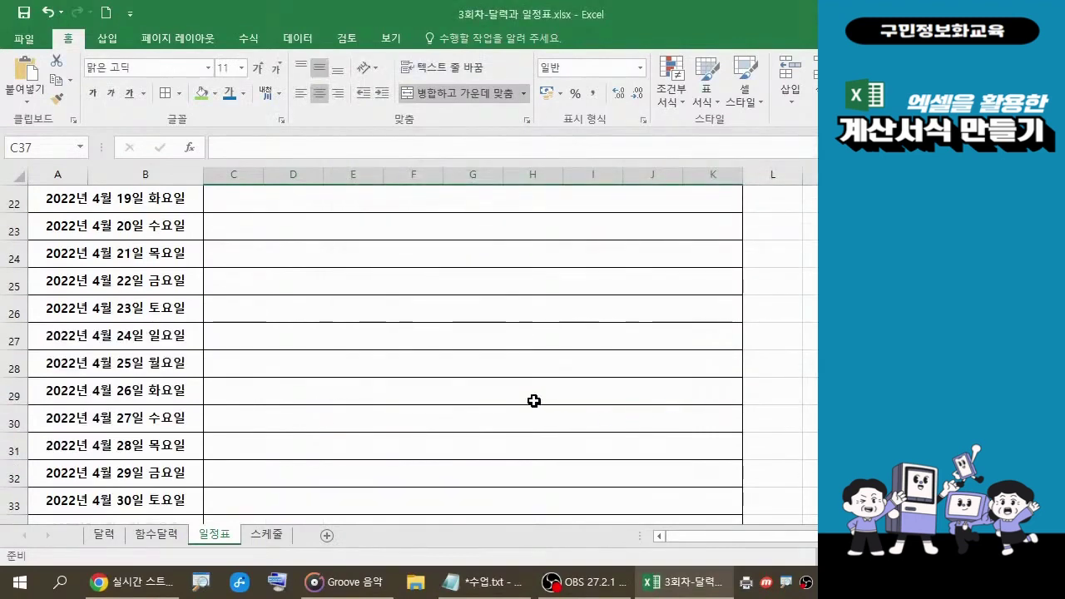
{"action": "scroll", "coordinate": [133, 337], "scroll_direction": "up", "scroll_amount": 6}
{"action": "scroll", "coordinate": [119, 339], "scroll_direction": "up", "scroll_amount": 1}
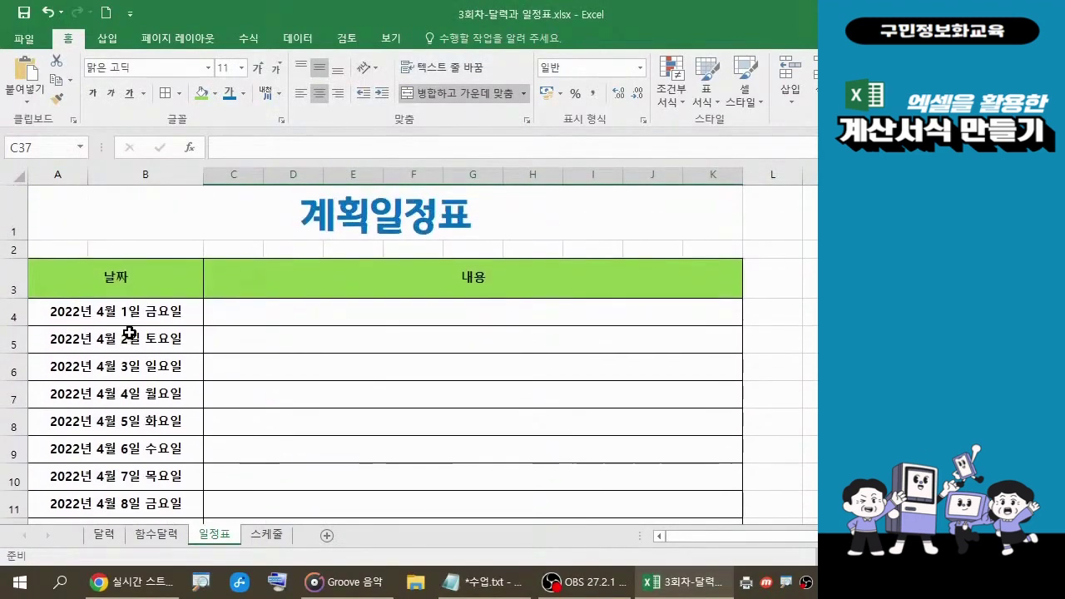
{"action": "left_click_drag", "start_coordinate": [125, 312], "coordinate": [114, 479]}
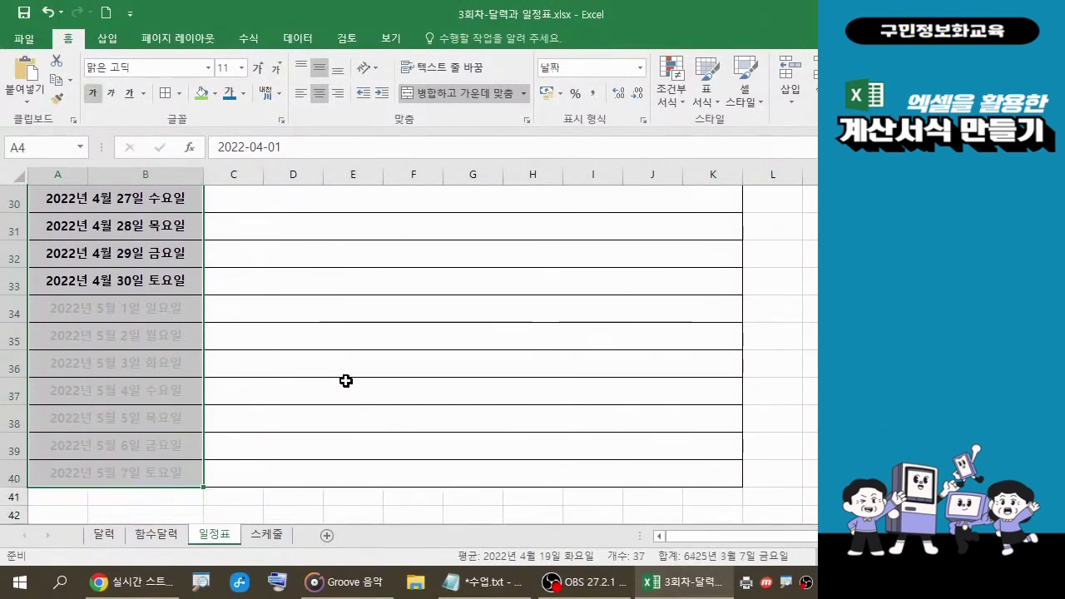
{"action": "left_click", "coordinate": [684, 103]}
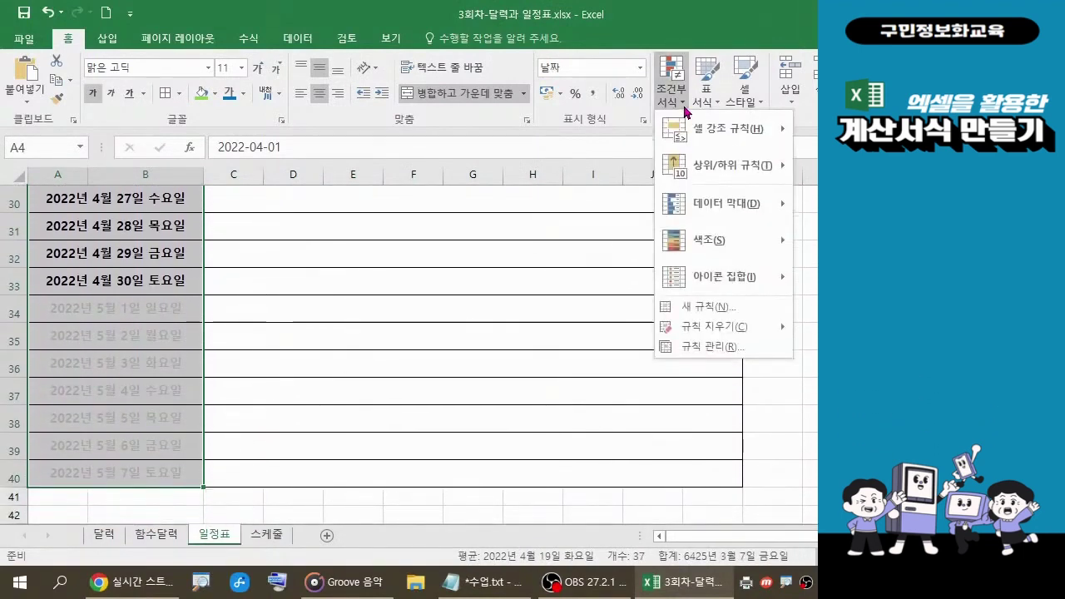
{"action": "left_click", "coordinate": [706, 349]}
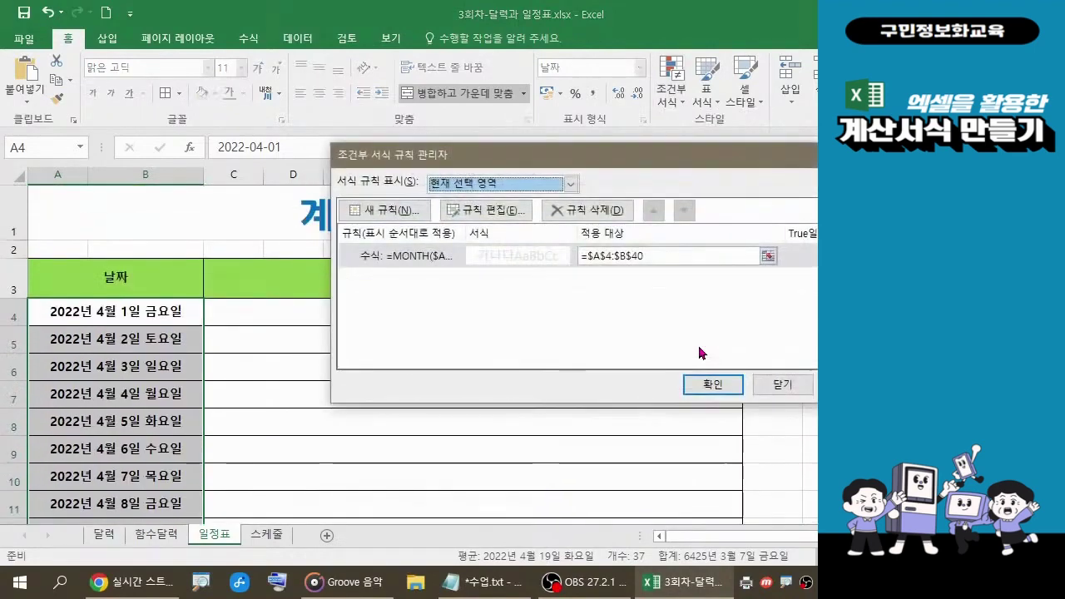
{"action": "left_click", "coordinate": [490, 210]}
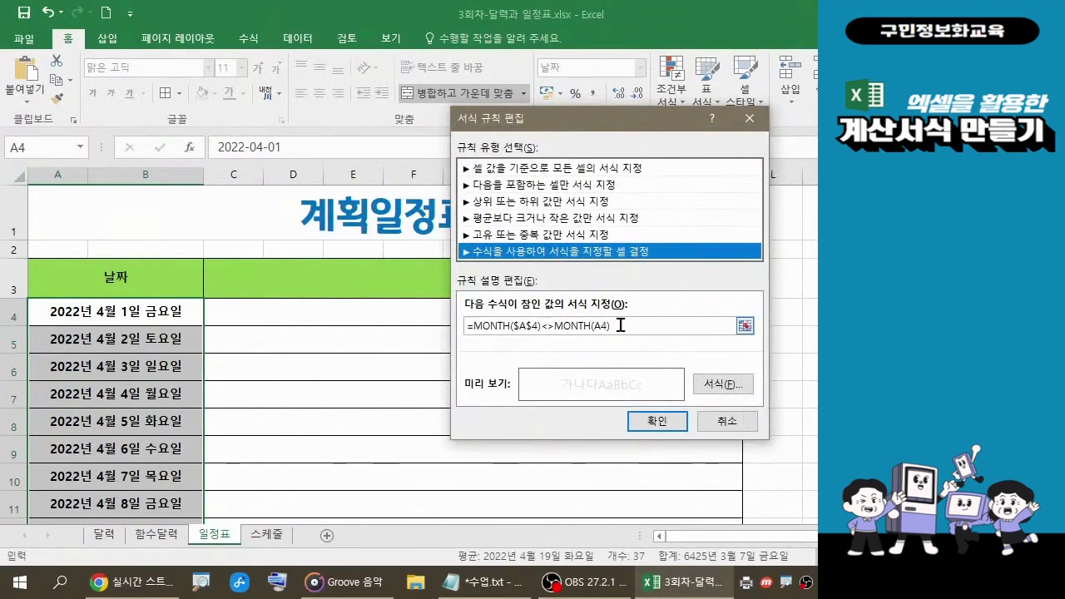
Review the MONTH rule's formula, then close the rule editor and the rule manager, accepting both.
{"action": "left_click_drag", "start_coordinate": [621, 325], "coordinate": [460, 325]}
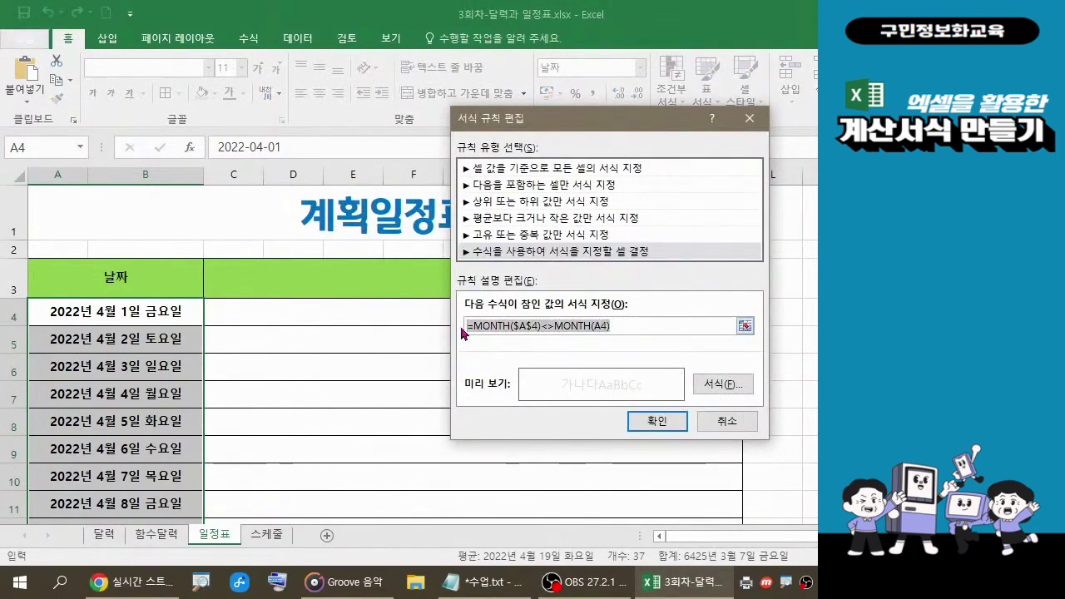
{"action": "left_click", "coordinate": [657, 421]}
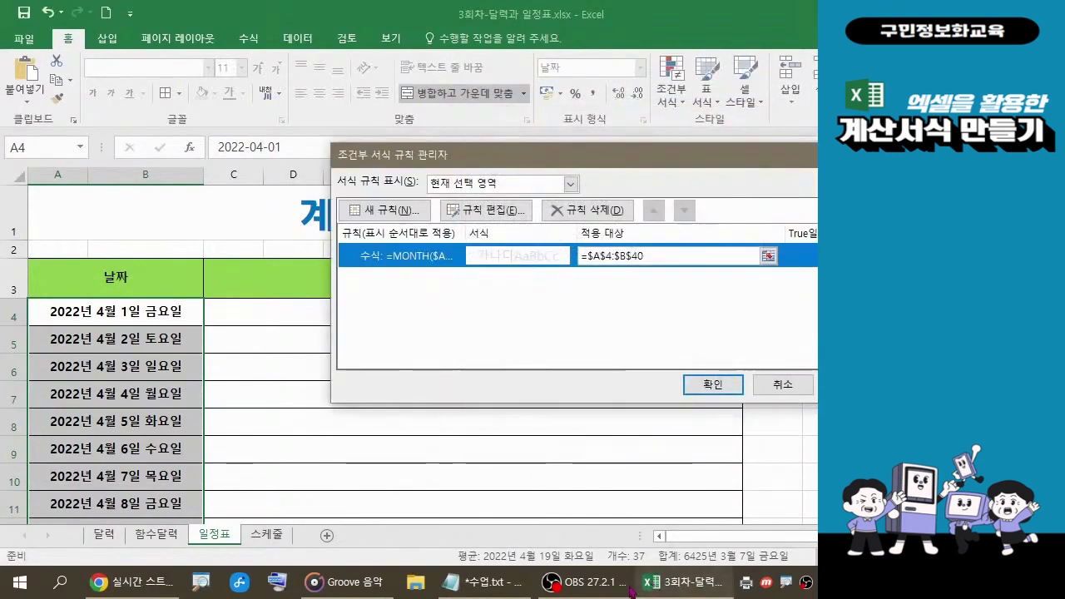
{"action": "left_click", "coordinate": [716, 387]}
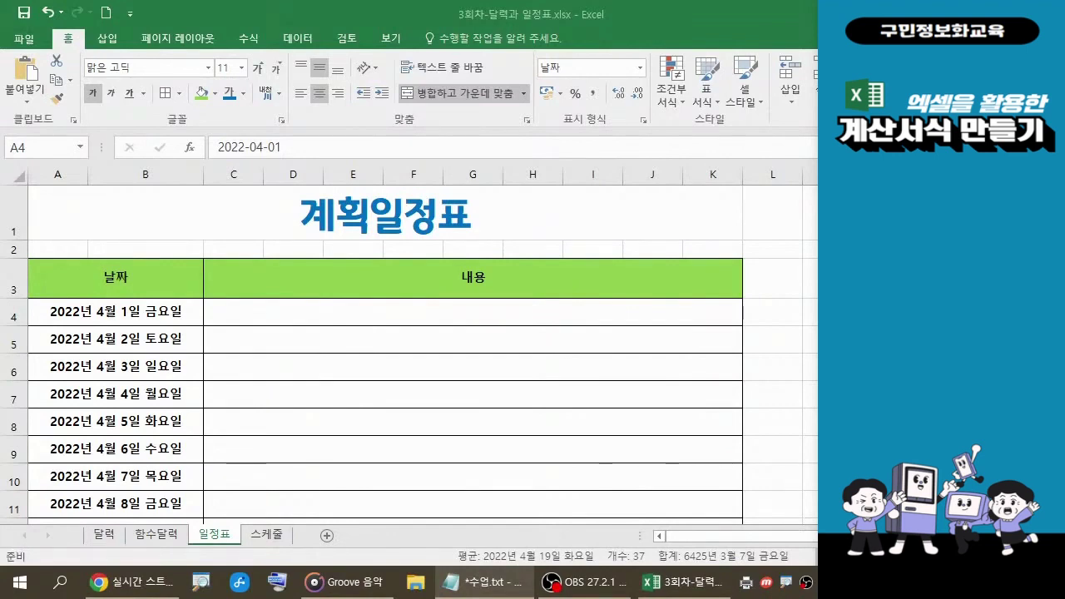
Examine the April and May dates in the 날짜 column to compare how the MONTH rule formats each month.
{"action": "left_click", "coordinate": [134, 313]}
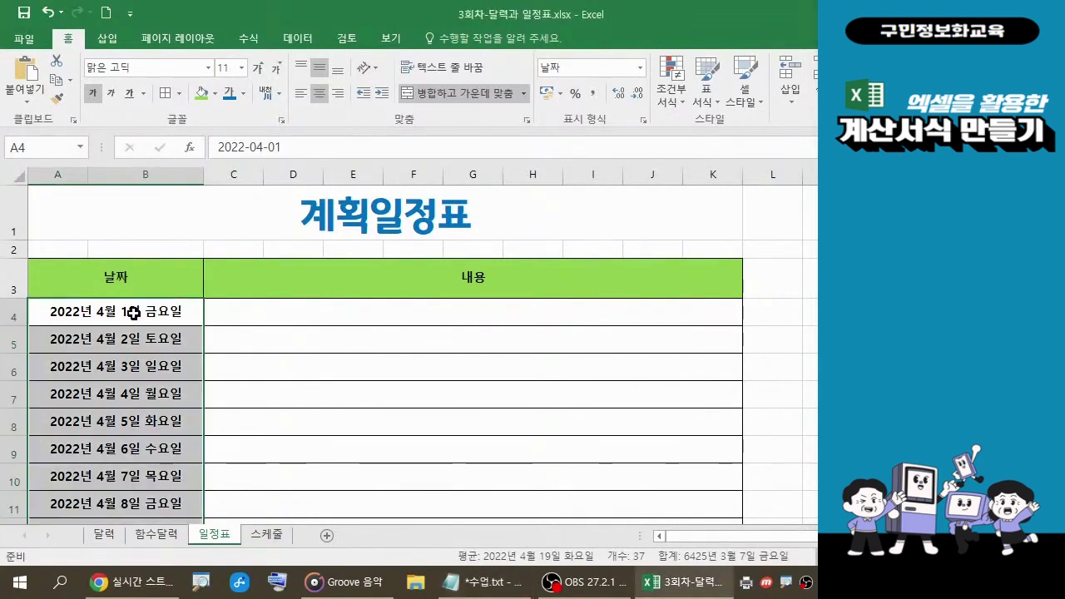
{"action": "scroll", "coordinate": [133, 341], "scroll_direction": "down", "scroll_amount": 7}
{"action": "scroll", "coordinate": [134, 350], "scroll_direction": "down", "scroll_amount": 4}
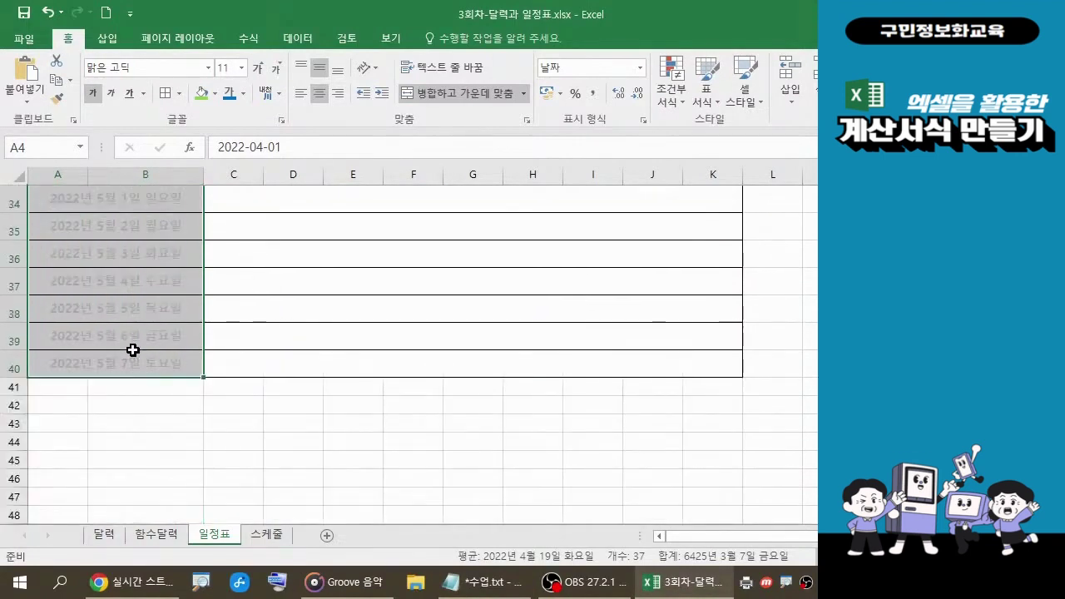
{"action": "scroll", "coordinate": [133, 350], "scroll_direction": "up", "scroll_amount": 8}
{"action": "scroll", "coordinate": [133, 353], "scroll_direction": "up", "scroll_amount": 3}
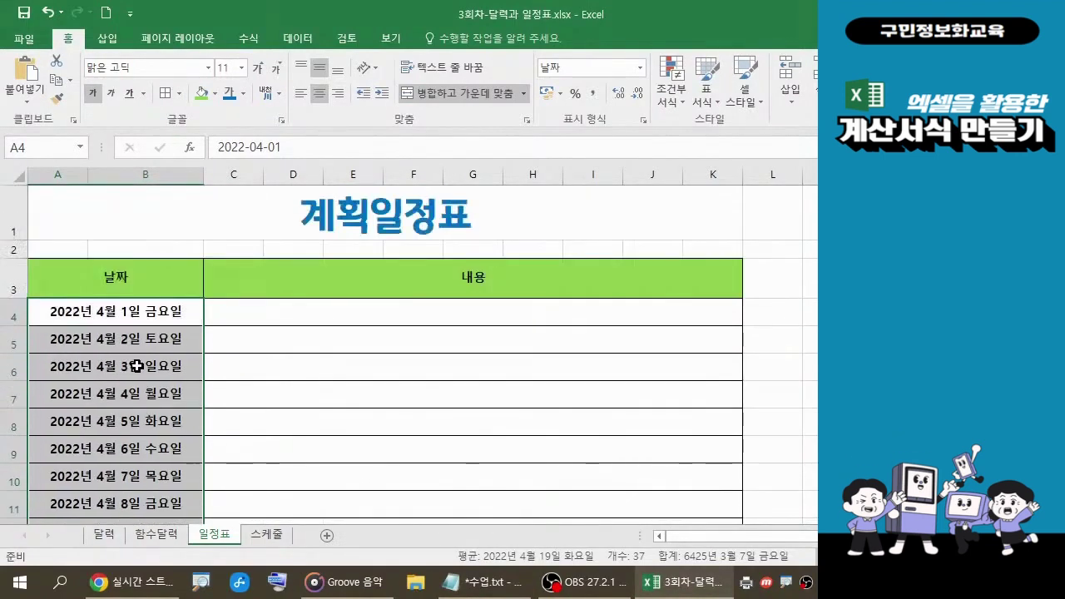
{"action": "scroll", "coordinate": [139, 370], "scroll_direction": "down", "scroll_amount": 3}
{"action": "scroll", "coordinate": [139, 371], "scroll_direction": "down", "scroll_amount": 5}
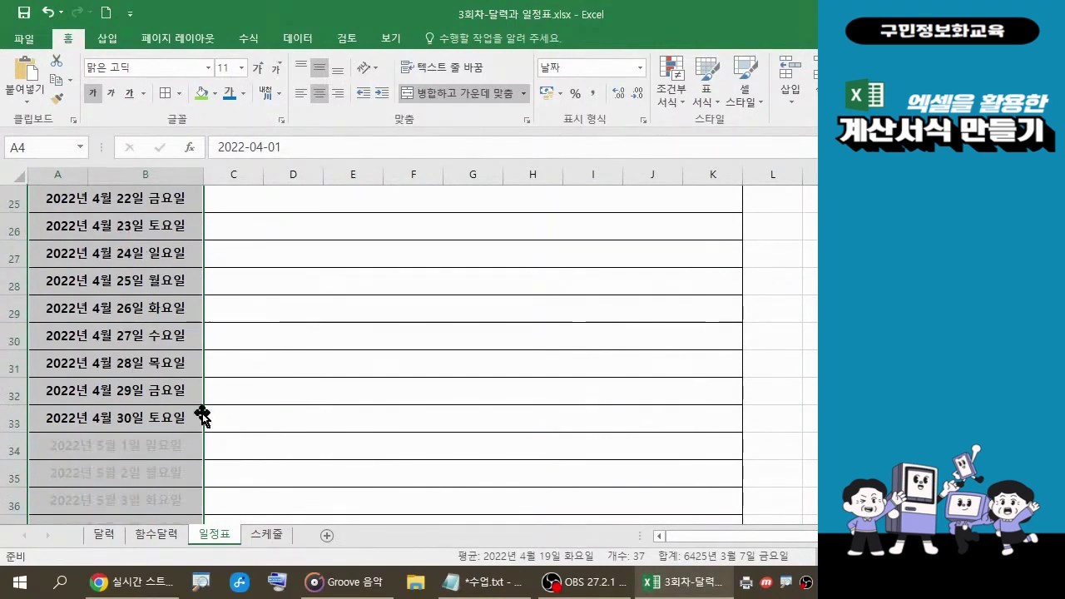
{"action": "scroll", "coordinate": [177, 426], "scroll_direction": "up", "scroll_amount": 3}
{"action": "scroll", "coordinate": [171, 344], "scroll_direction": "up", "scroll_amount": 3}
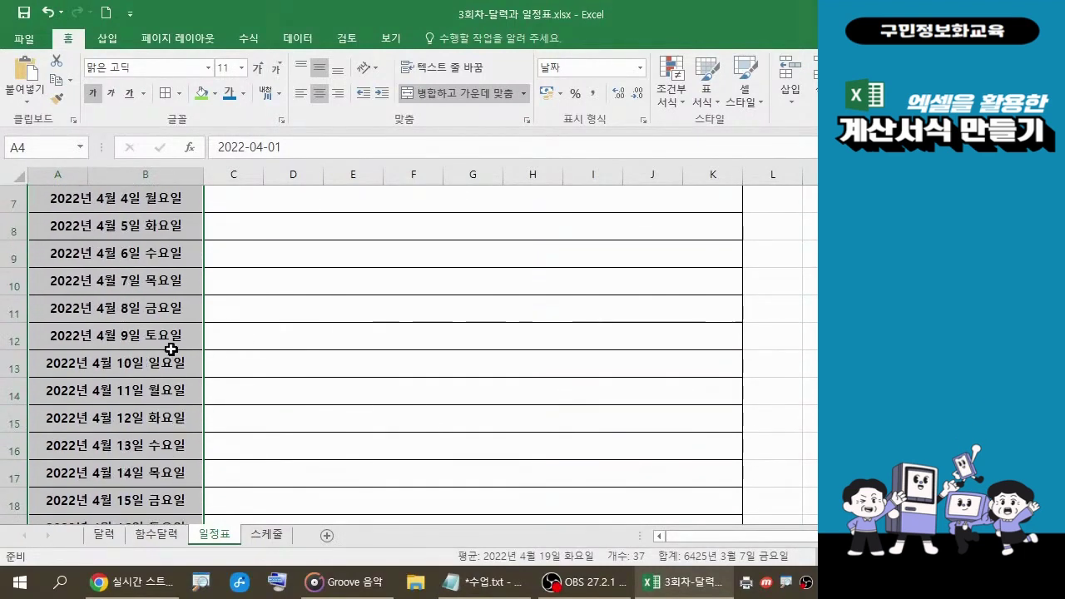
{"action": "scroll", "coordinate": [171, 348], "scroll_direction": "down", "scroll_amount": 5}
{"action": "scroll", "coordinate": [170, 348], "scroll_direction": "down", "scroll_amount": 1}
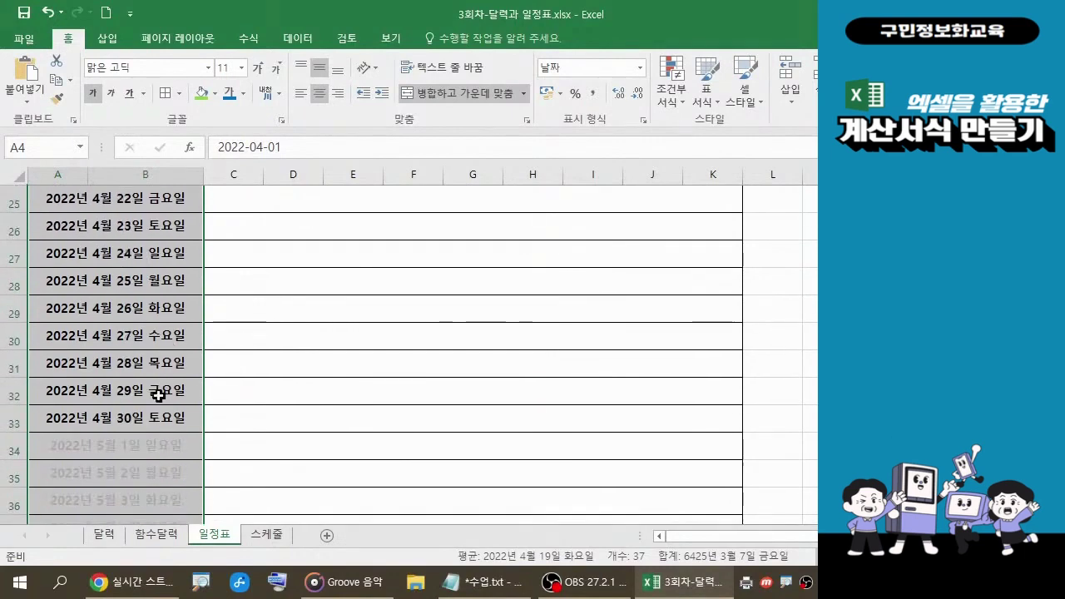
Select the April dates in rows 4 through 33 and start a new conditional formatting rule that uses a formula.
{"action": "left_click_drag", "start_coordinate": [154, 417], "coordinate": [152, 269]}
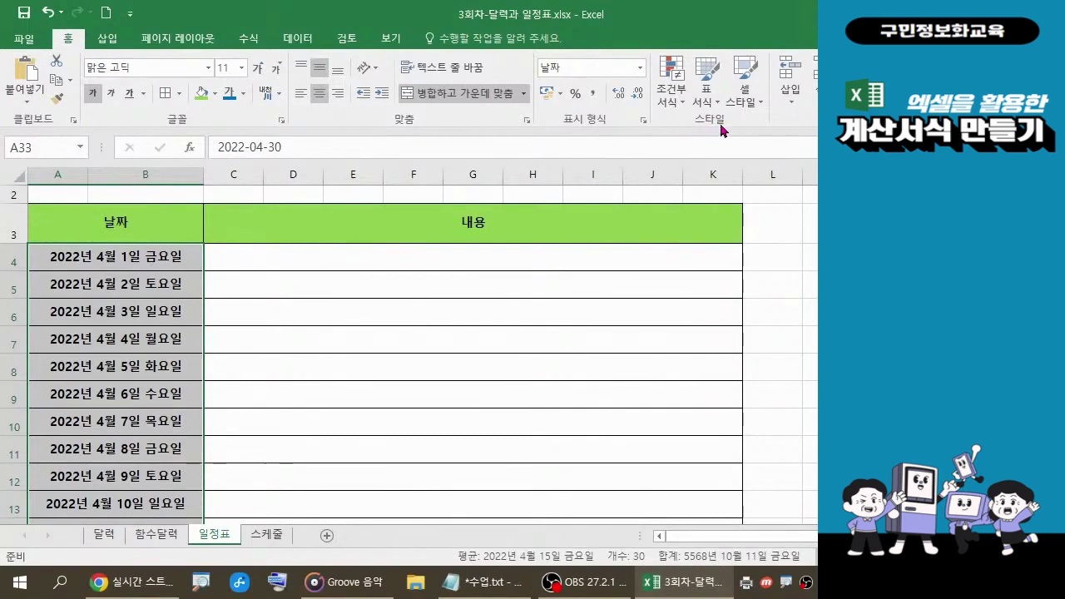
{"action": "left_click", "coordinate": [681, 103]}
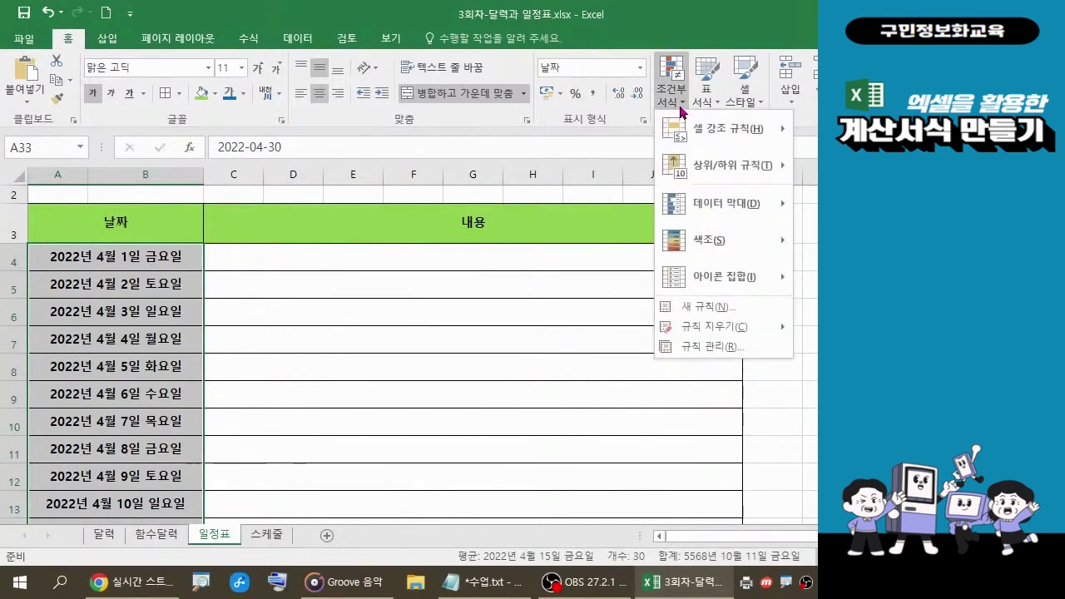
{"action": "left_click", "coordinate": [700, 309]}
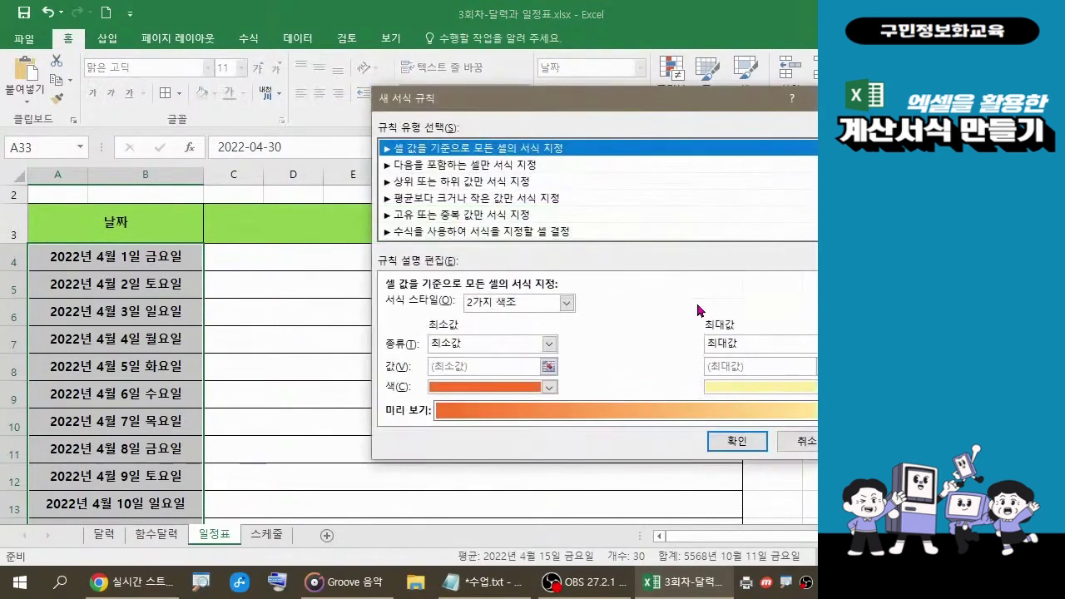
{"action": "left_click", "coordinate": [462, 231]}
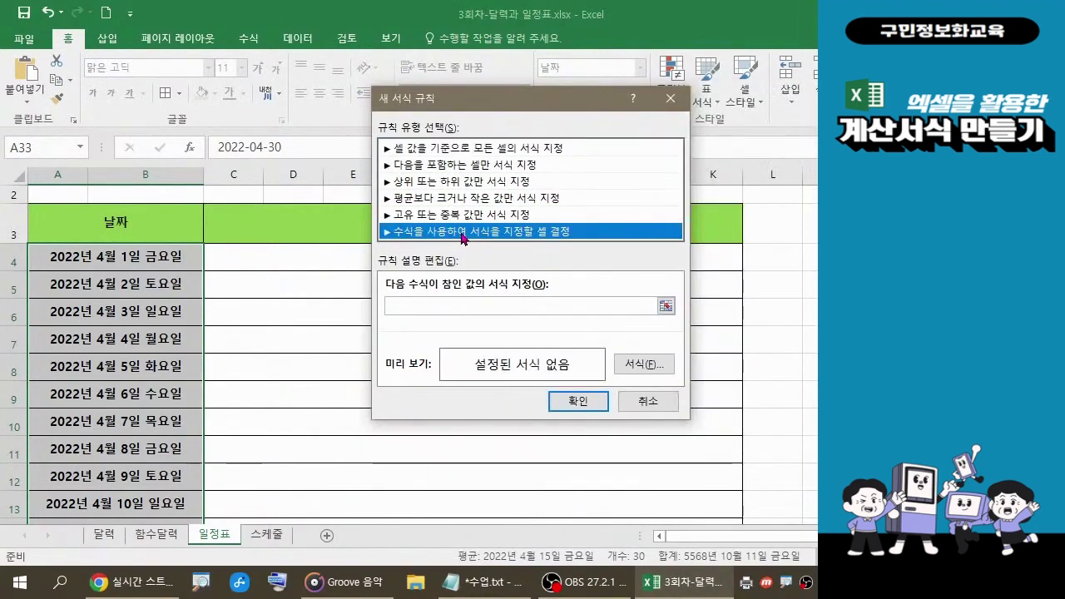
Enter =WEEKDAY(A4)=1 as the new rule's formula, with a relative reference to the first date.
{"action": "left_click", "coordinate": [412, 307]}
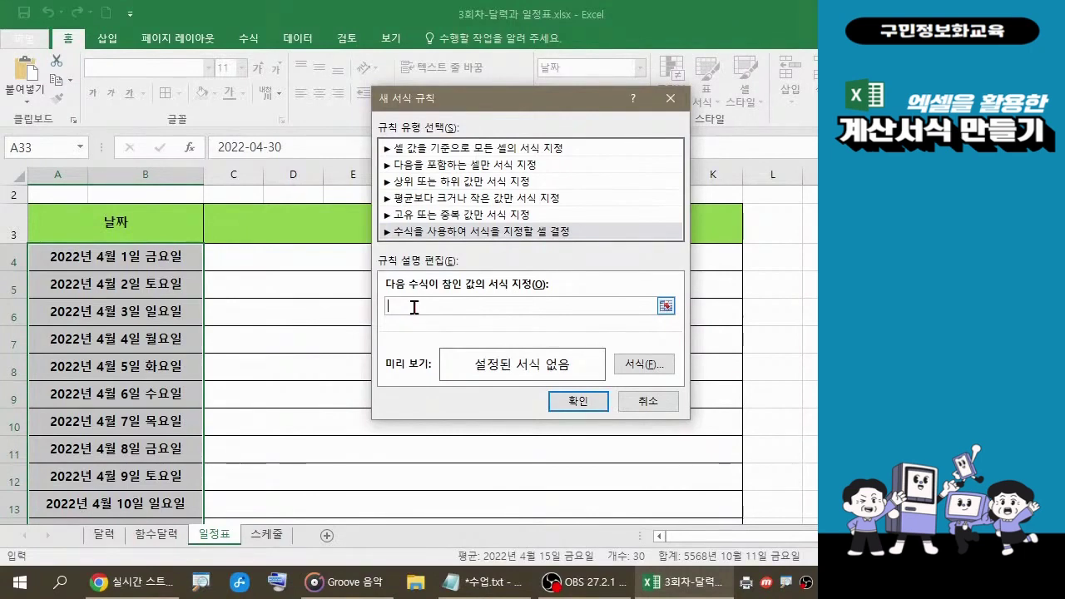
{"action": "type", "text": "=WEEKDAY("}
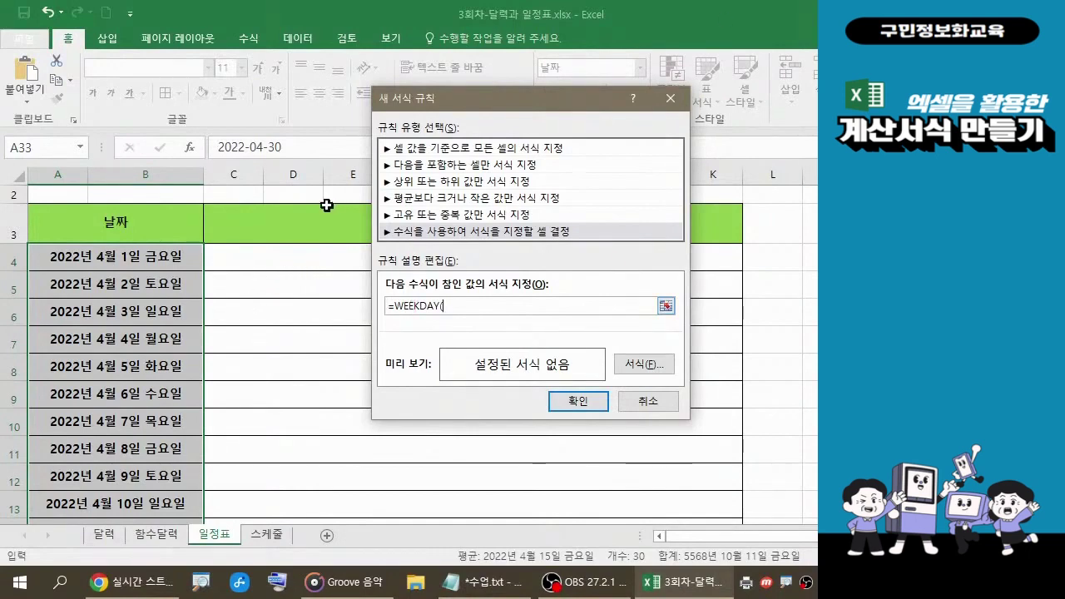
{"action": "left_click", "coordinate": [149, 262]}
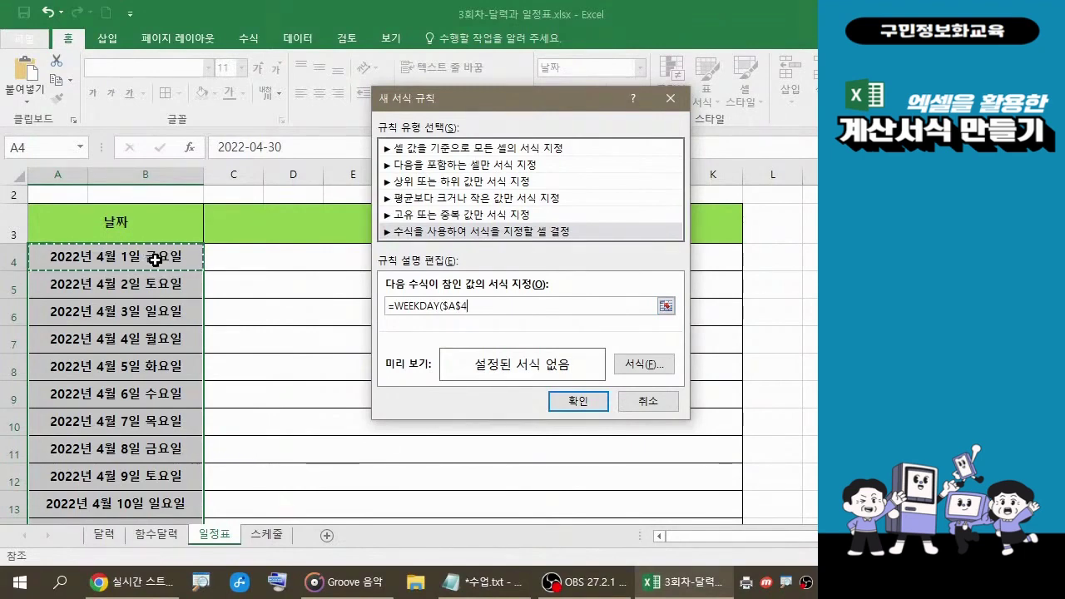
{"action": "scroll", "coordinate": [158, 260], "scroll_direction": "down", "scroll_amount": 8}
{"action": "key", "text": "F4"}
{"action": "key", "text": "F4"}
{"action": "key", "text": "F4"}
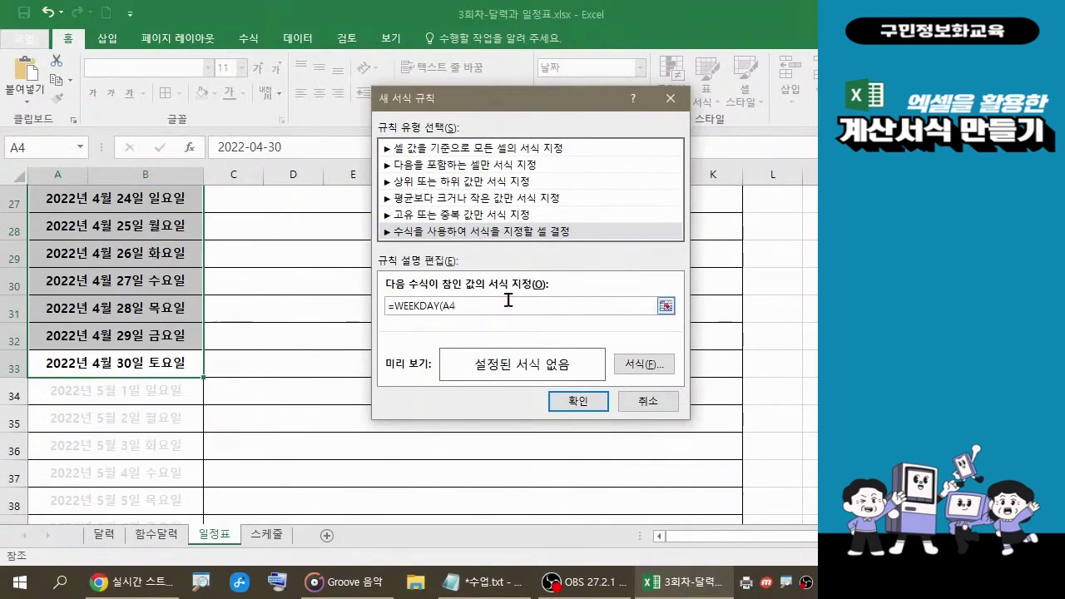
{"action": "type", "text": ")"}
{"action": "scroll", "coordinate": [507, 300], "scroll_direction": "up", "scroll_amount": 8}
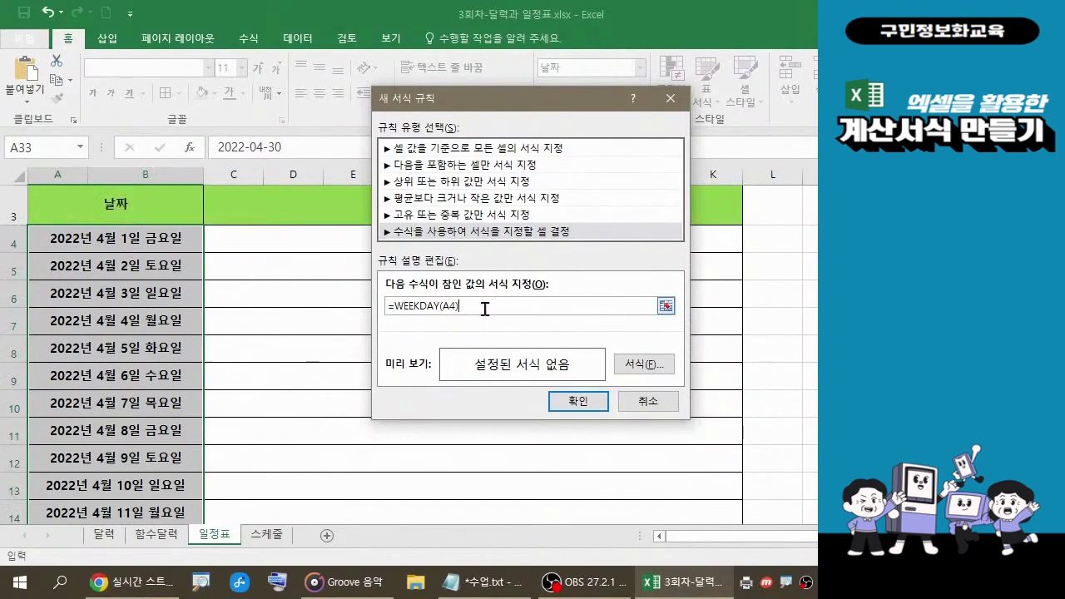
{"action": "scroll", "coordinate": [500, 307], "scroll_direction": "up", "scroll_amount": 1}
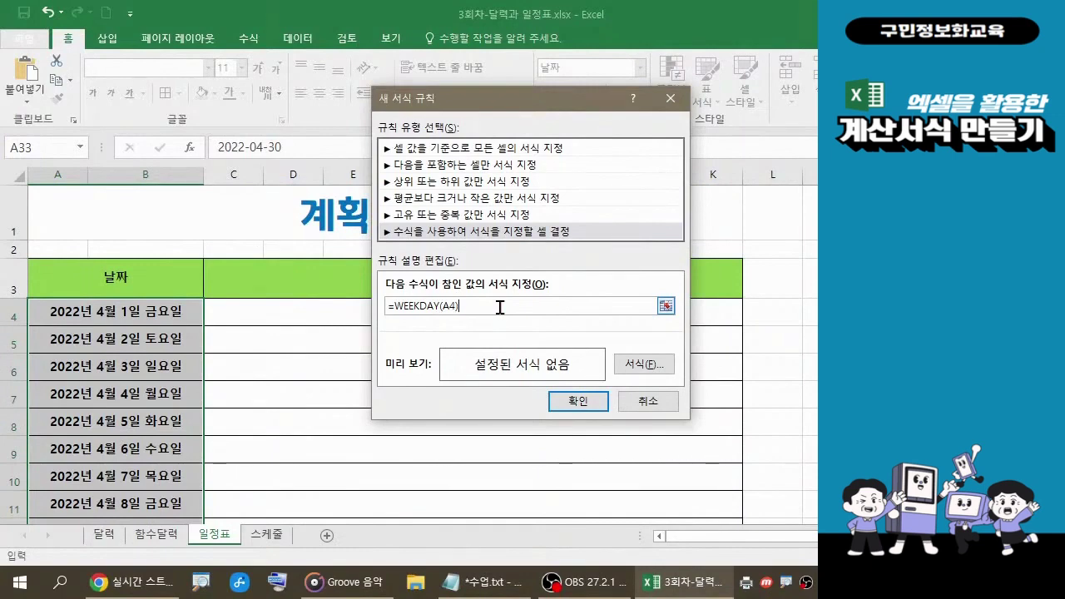
{"action": "type", "text": "=1"}
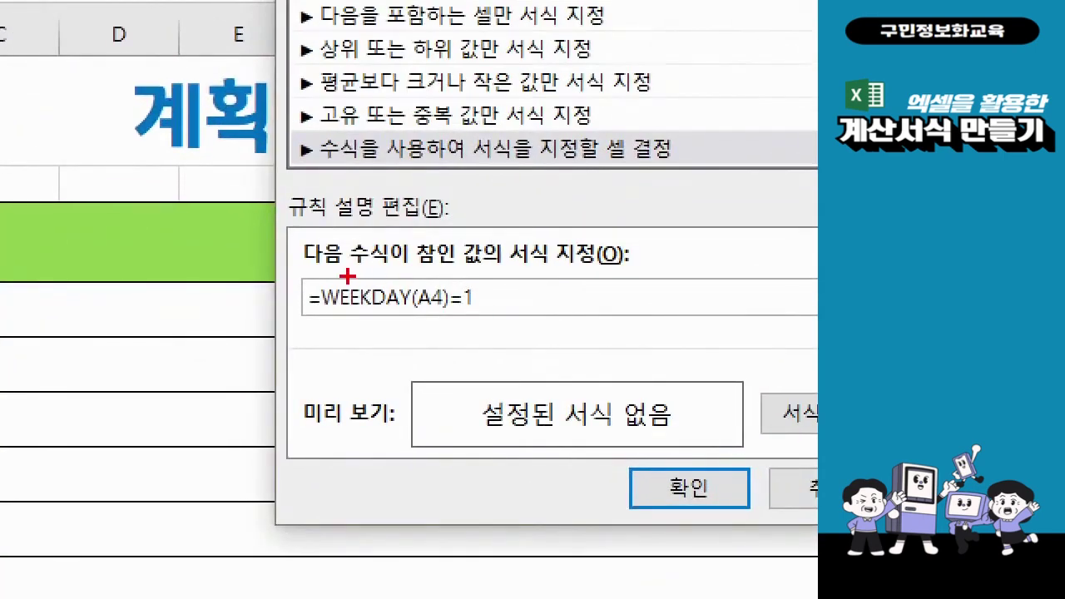
{"action": "left_click_drag", "start_coordinate": [307, 272], "coordinate": [490, 324]}
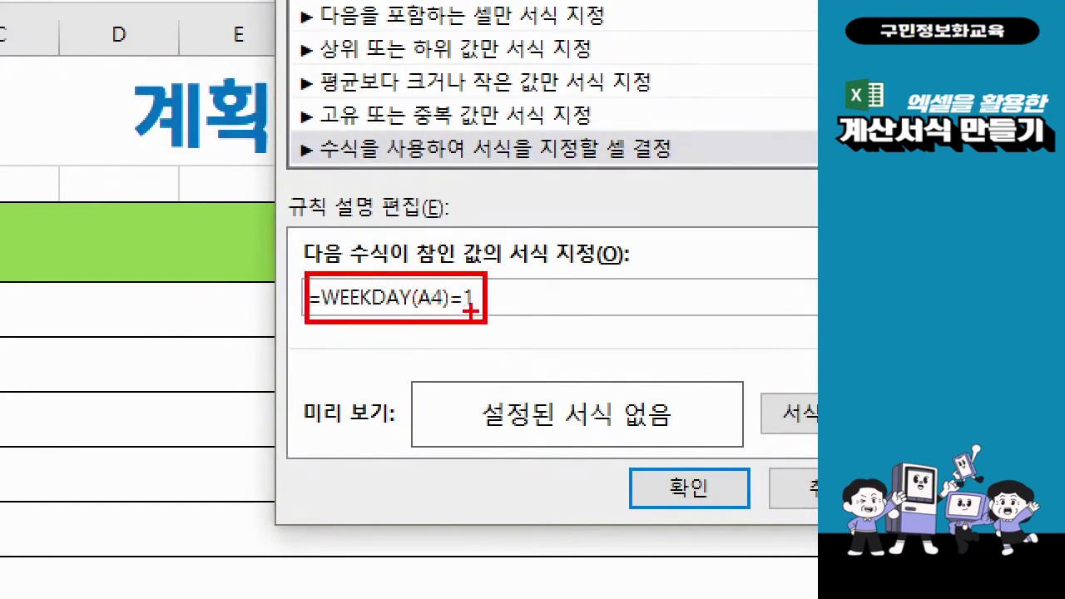
{"action": "mouse_move", "coordinate": [498, 341]}
{"action": "left_mouse_down"}
{"action": "mouse_move", "coordinate": [530, 338]}
{"action": "mouse_move", "coordinate": [544, 319]}
{"action": "mouse_move", "coordinate": [526, 319]}
{"action": "mouse_move", "coordinate": [566, 350]}
{"action": "mouse_move", "coordinate": [549, 370]}
{"action": "mouse_move", "coordinate": [574, 377]}
{"action": "left_mouse_up"}
{"action": "mouse_move", "coordinate": [585, 325]}
{"action": "left_mouse_down"}
{"action": "mouse_move", "coordinate": [586, 348]}
{"action": "mouse_move", "coordinate": [601, 348]}
{"action": "mouse_move", "coordinate": [599, 336]}
{"action": "mouse_move", "coordinate": [595, 366]}
{"action": "mouse_move", "coordinate": [612, 363]}
{"action": "mouse_move", "coordinate": [640, 331]}
{"action": "mouse_move", "coordinate": [636, 343]}
{"action": "mouse_move", "coordinate": [658, 358]}
{"action": "left_mouse_up"}
{"action": "mouse_move", "coordinate": [628, 356]}
{"action": "left_mouse_down"}
{"action": "mouse_move", "coordinate": [652, 358]}
{"action": "mouse_move", "coordinate": [651, 376]}
{"action": "mouse_move", "coordinate": [677, 376]}
{"action": "left_mouse_up"}
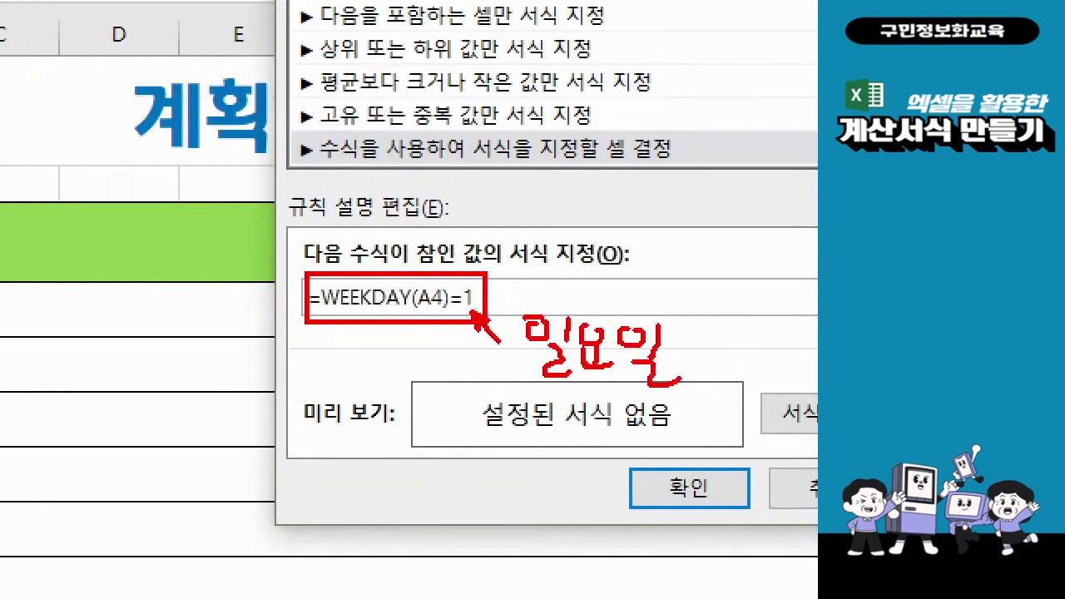
{"action": "mouse_move", "coordinate": [817, 443]}
{"action": "left_mouse_down"}
{"action": "mouse_move", "coordinate": [782, 441]}
{"action": "mouse_move", "coordinate": [786, 354]}
{"action": "mouse_move", "coordinate": [819, 355]}
{"action": "left_mouse_up"}
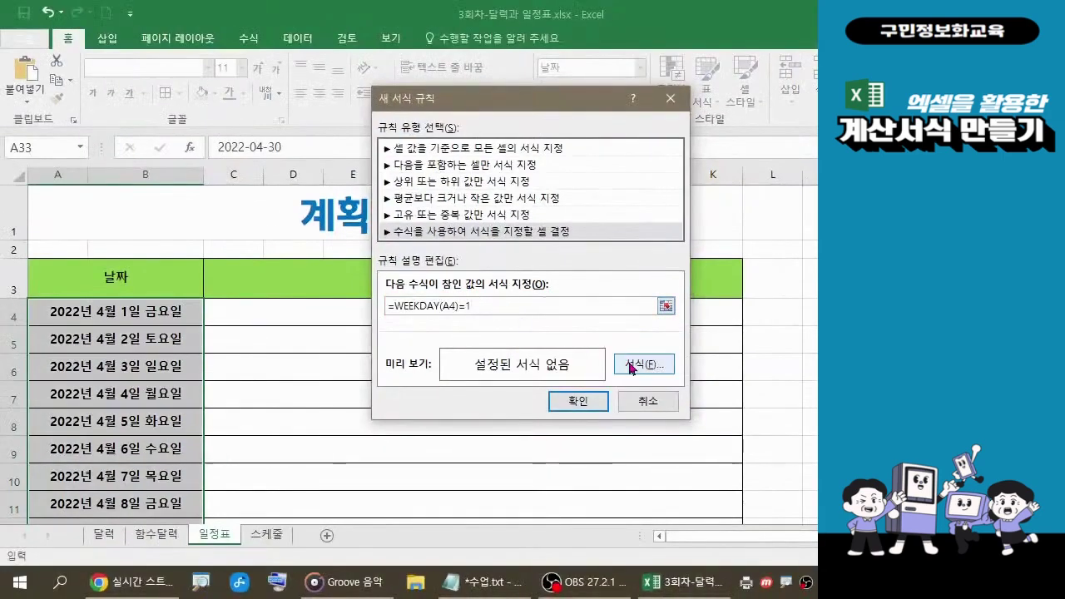
Set the font colour of the WEEKDAY rule's format to the standard dark red and accept the format.
{"action": "left_click", "coordinate": [799, 414]}
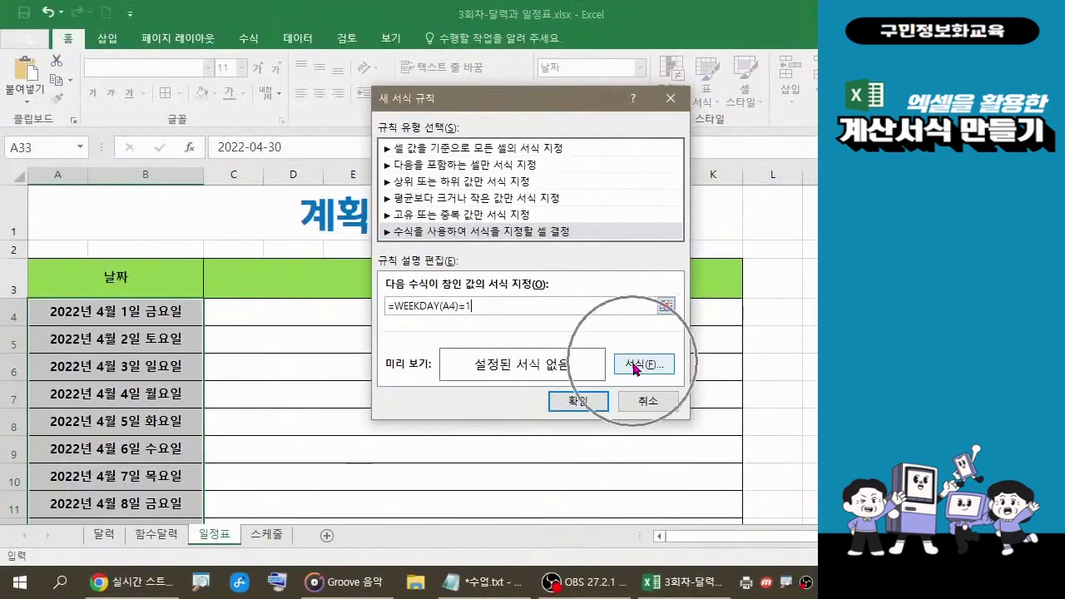
{"action": "left_click", "coordinate": [634, 366]}
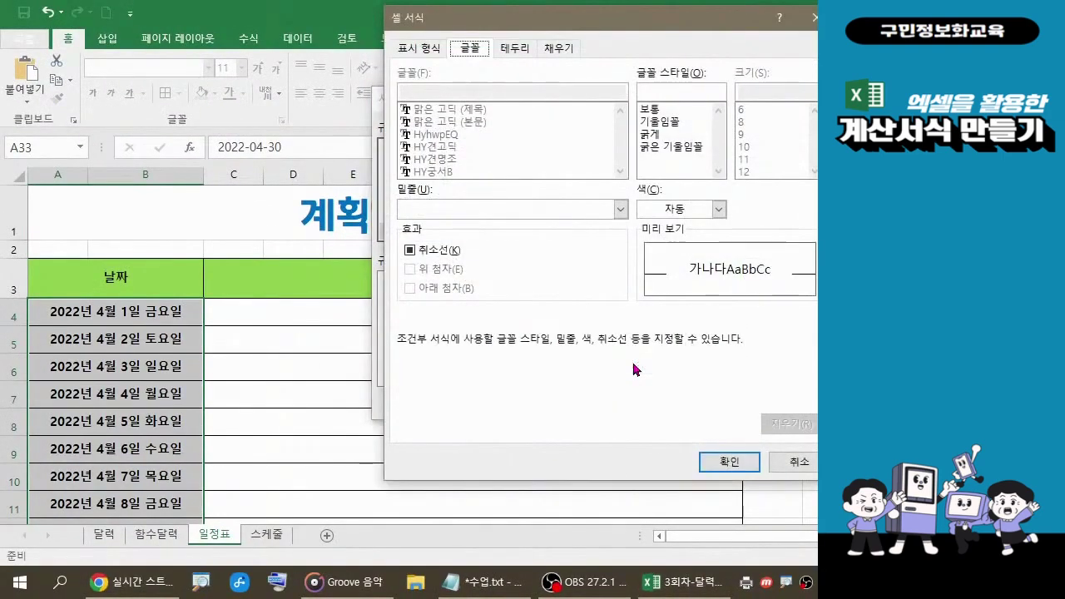
{"action": "left_click_drag", "start_coordinate": [554, 23], "coordinate": [448, 23]}
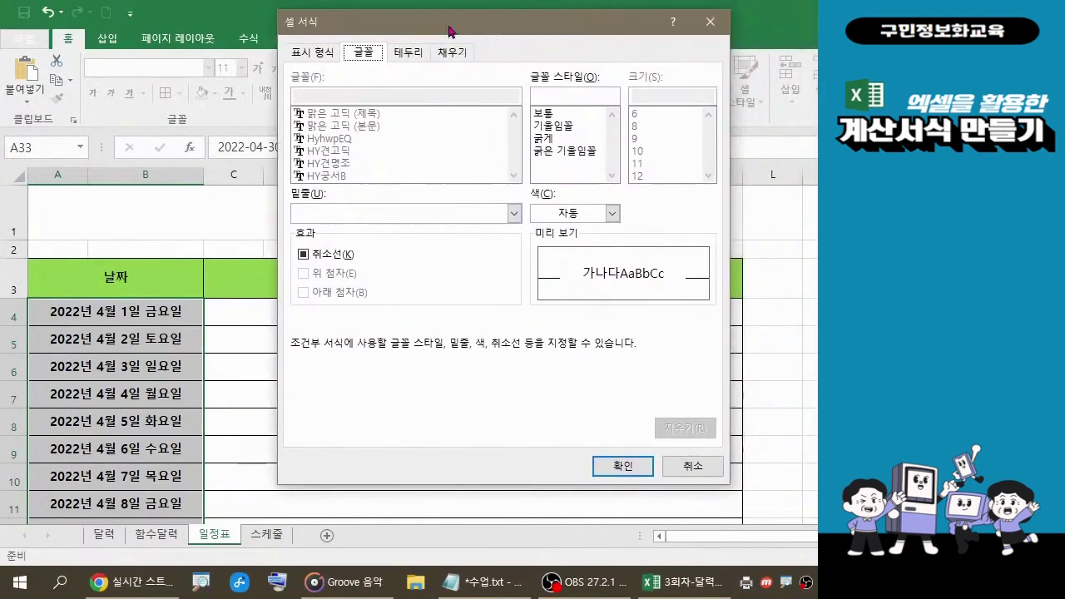
{"action": "left_click", "coordinate": [613, 217]}
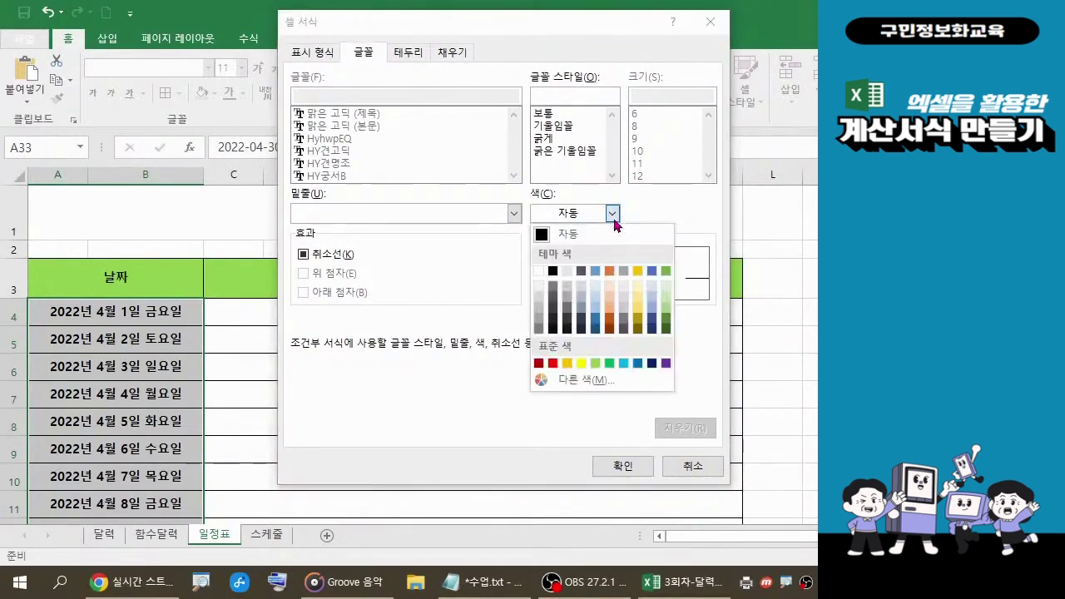
{"action": "left_click", "coordinate": [539, 364]}
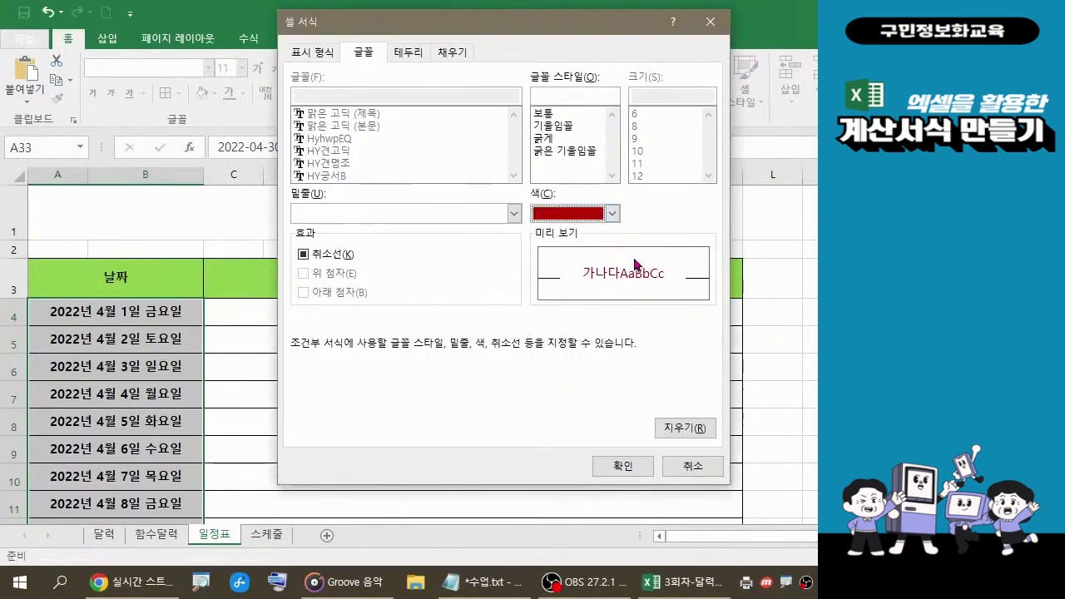
{"action": "left_click", "coordinate": [624, 466]}
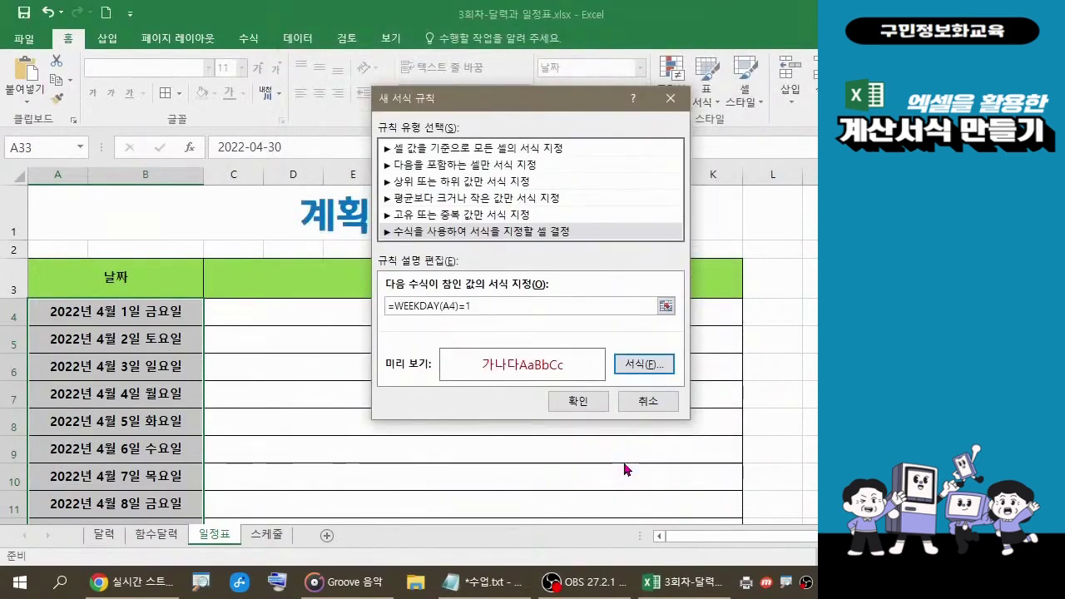
{"action": "left_click_drag", "start_coordinate": [538, 99], "coordinate": [432, 98]}
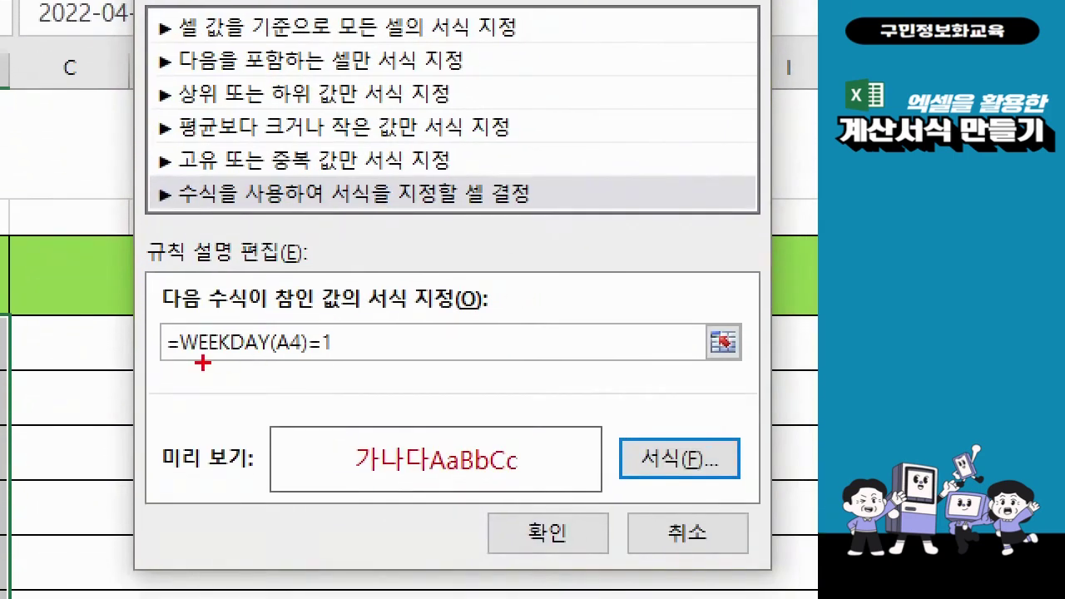
{"action": "mouse_move", "coordinate": [140, 308]}
{"action": "left_mouse_down"}
{"action": "mouse_move", "coordinate": [250, 338]}
{"action": "mouse_move", "coordinate": [356, 387]}
{"action": "mouse_move", "coordinate": [362, 378]}
{"action": "left_mouse_up"}
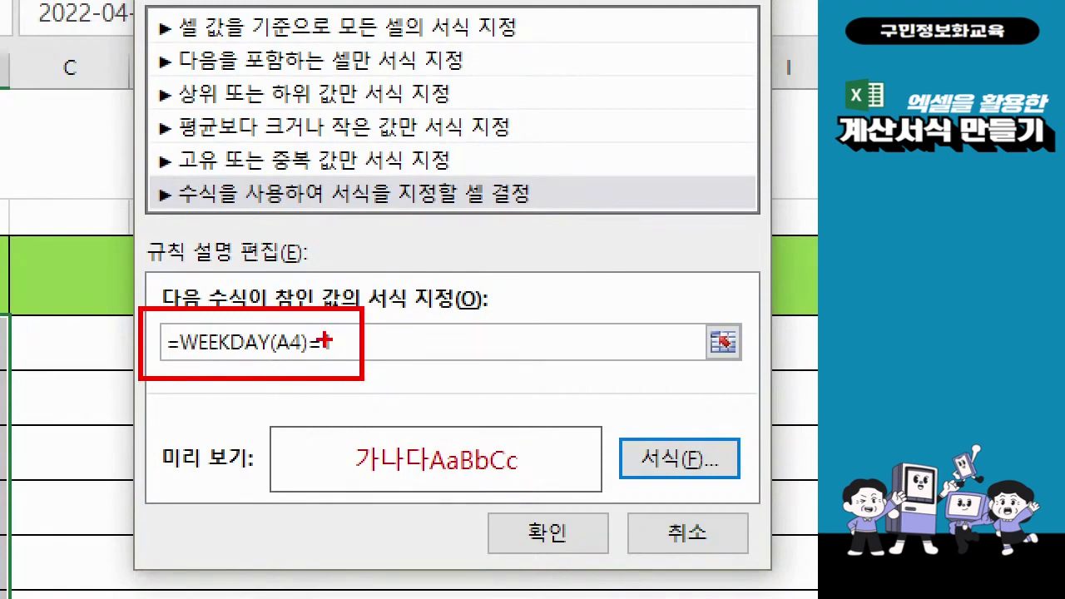
{"action": "left_click_drag", "start_coordinate": [323, 437], "coordinate": [538, 486]}
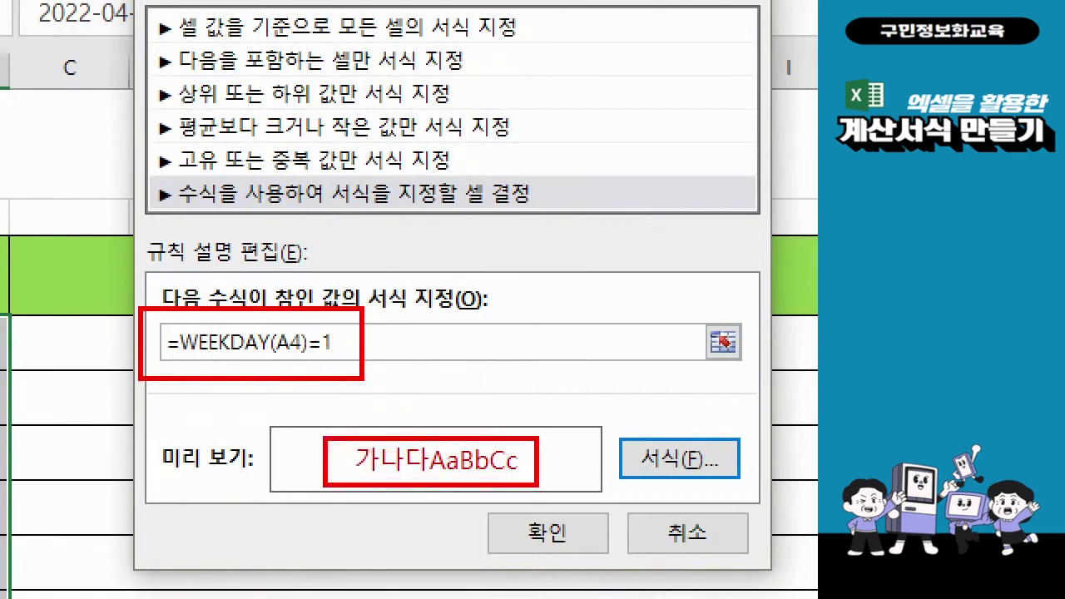
{"action": "mouse_move", "coordinate": [616, 571]}
{"action": "left_mouse_down"}
{"action": "mouse_move", "coordinate": [536, 572]}
{"action": "mouse_move", "coordinate": [514, 509]}
{"action": "mouse_move", "coordinate": [586, 518]}
{"action": "mouse_move", "coordinate": [562, 573]}
{"action": "left_mouse_up"}
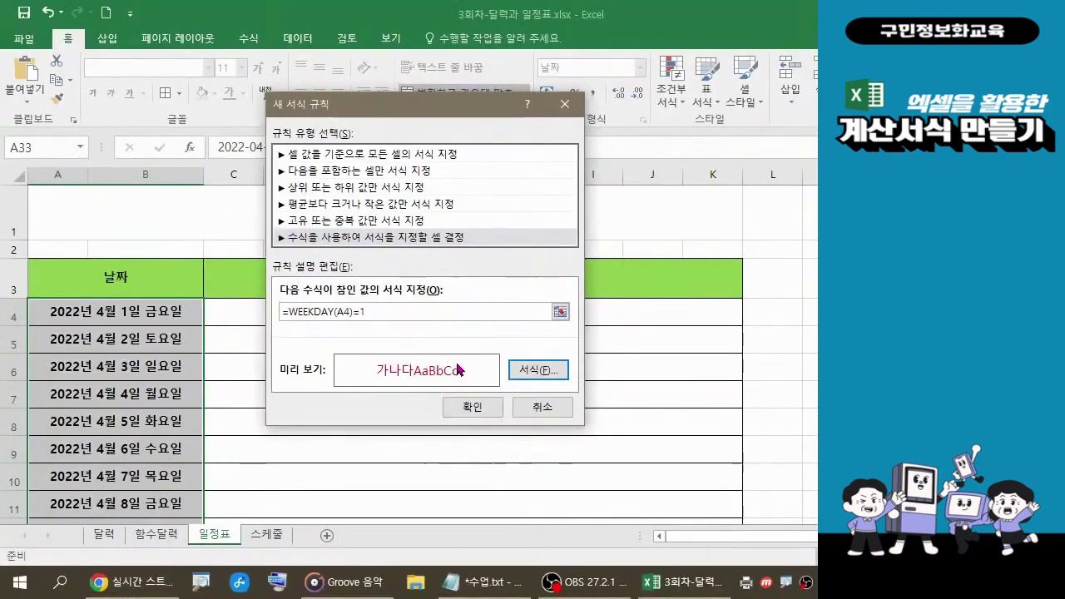
Apply the WEEKDAY rule to the selected April dates and check the 날짜 column down to the month's end.
{"action": "left_click", "coordinate": [457, 407]}
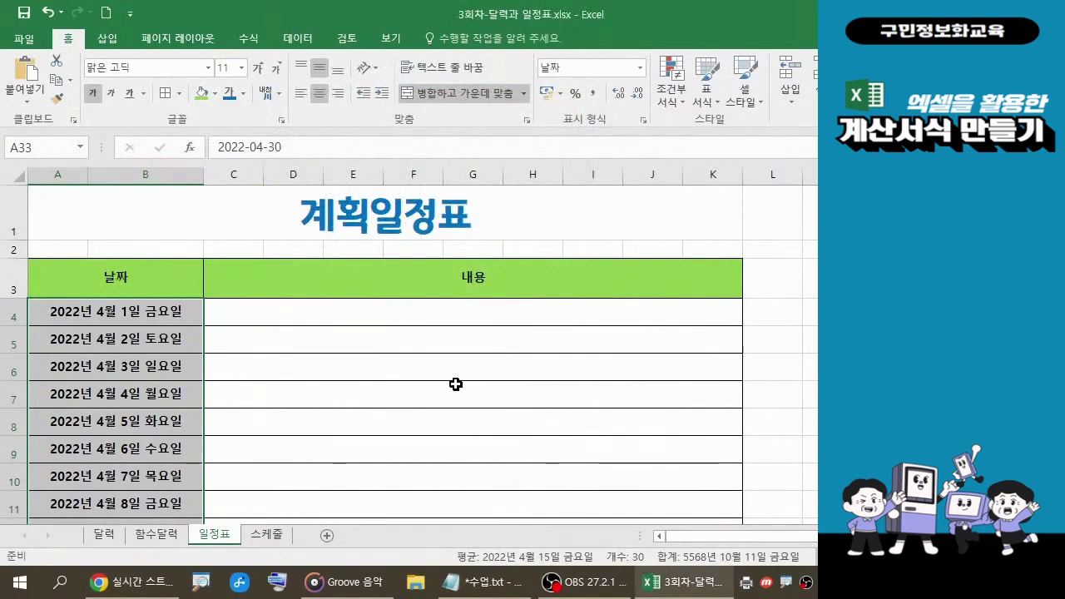
{"action": "scroll", "coordinate": [457, 385], "scroll_direction": "down", "scroll_amount": 5}
{"action": "scroll", "coordinate": [344, 362], "scroll_direction": "down", "scroll_amount": 3}
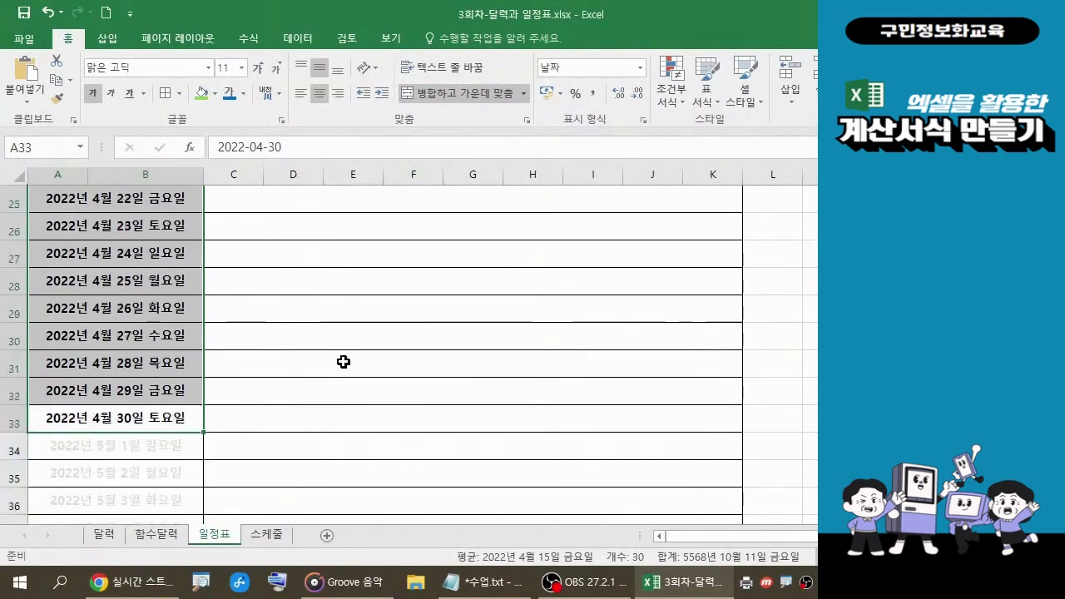
Select all dates in the 날짜 column from row 4 through row 40, including the greyed-out May dates.
{"action": "scroll", "coordinate": [343, 362], "scroll_direction": "down", "scroll_amount": 2}
{"action": "scroll", "coordinate": [342, 361], "scroll_direction": "up", "scroll_amount": 8}
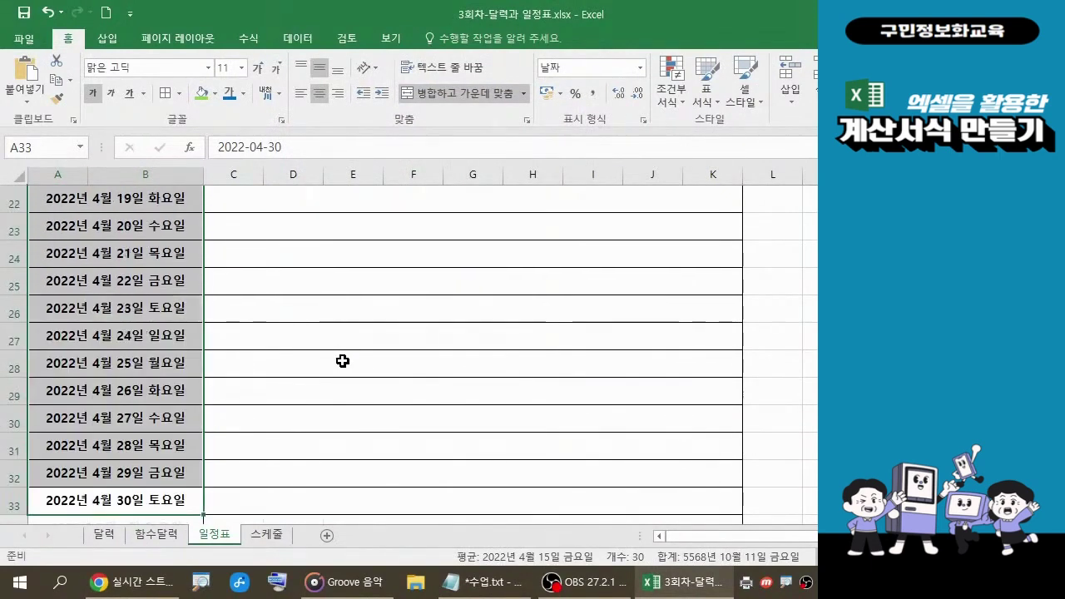
{"action": "scroll", "coordinate": [343, 361], "scroll_direction": "up", "scroll_amount": 2}
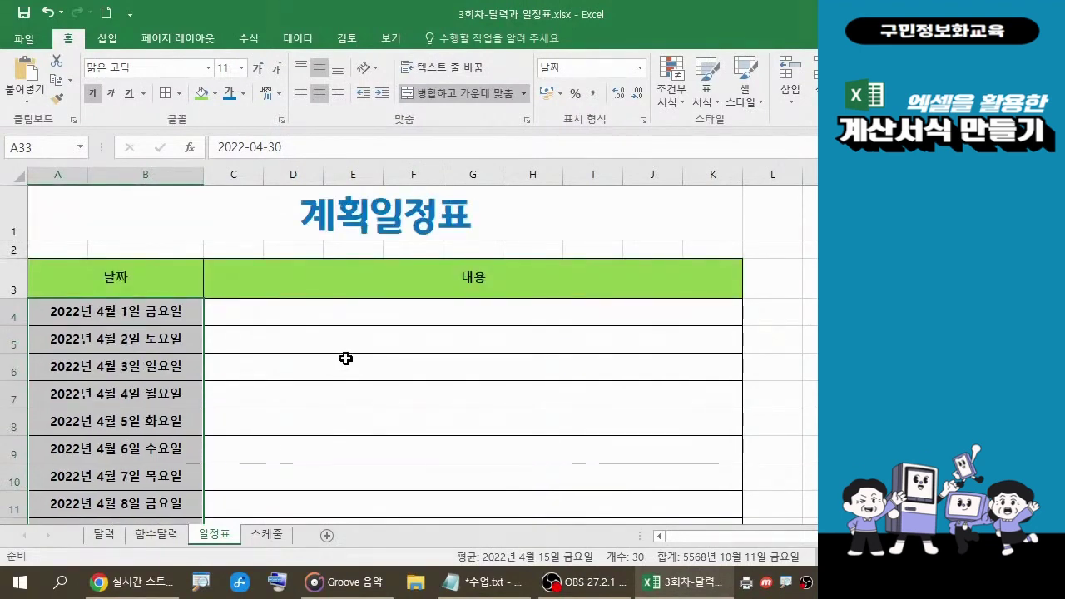
{"action": "left_click", "coordinate": [797, 379]}
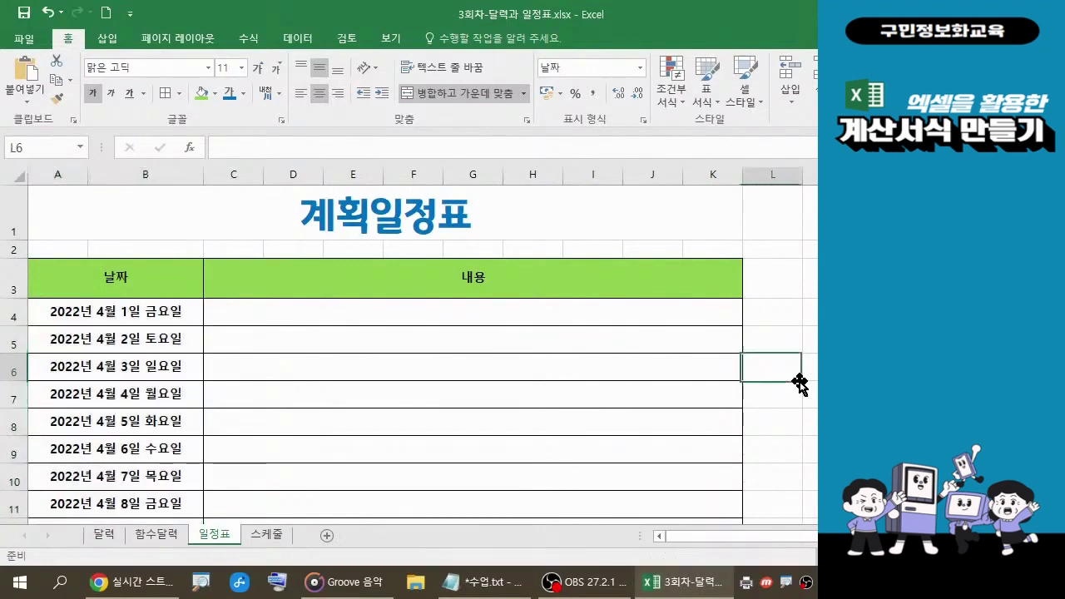
{"action": "left_click_drag", "start_coordinate": [164, 310], "coordinate": [152, 467]}
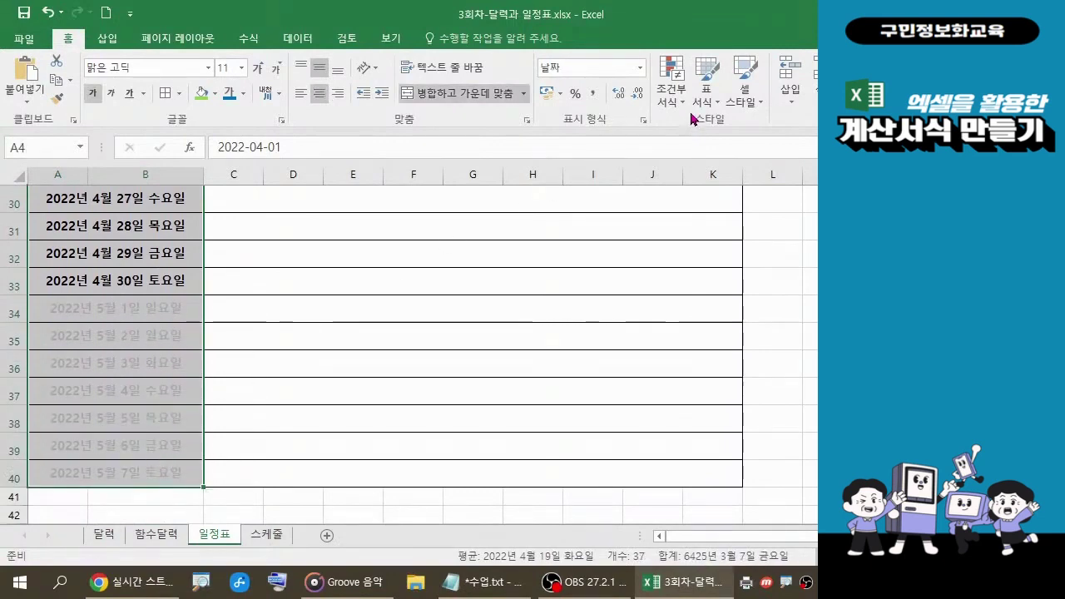
{"action": "left_click", "coordinate": [674, 92]}
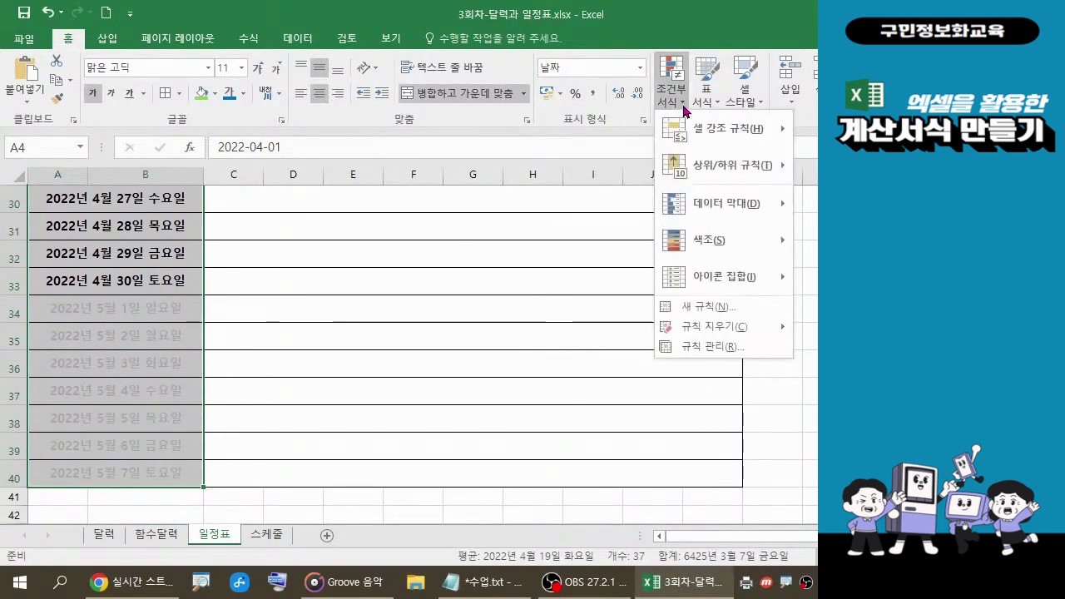
{"action": "left_click", "coordinate": [709, 307]}
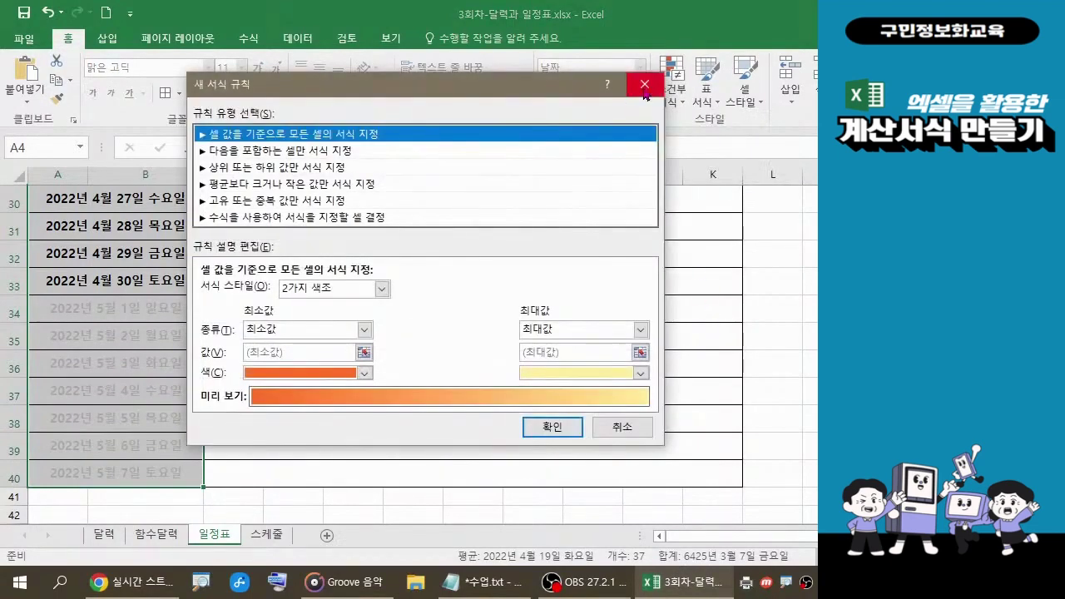
{"action": "left_click", "coordinate": [645, 87]}
Examine the WEEKDAY rule's formula and range in the conditional formatting rules manager, and close it without editing.
{"action": "left_click", "coordinate": [674, 98]}
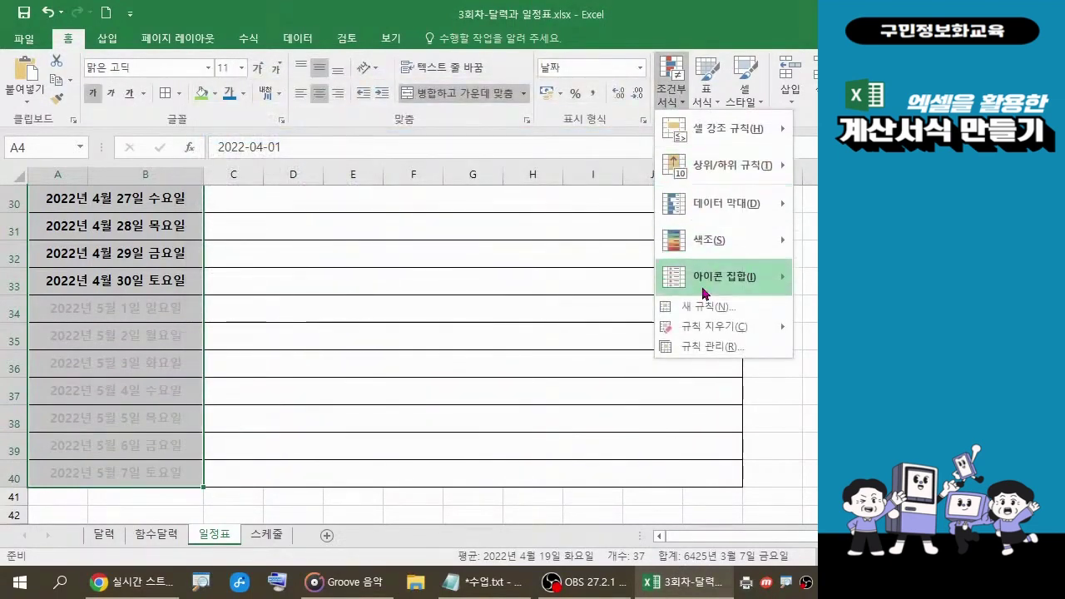
{"action": "left_click", "coordinate": [703, 346]}
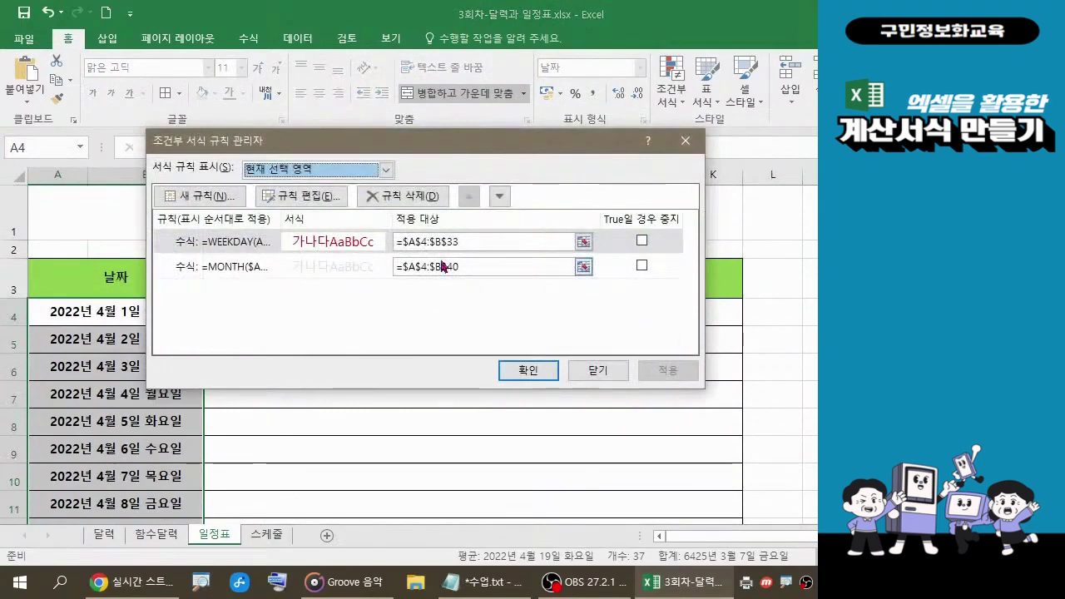
{"action": "left_click", "coordinate": [306, 196]}
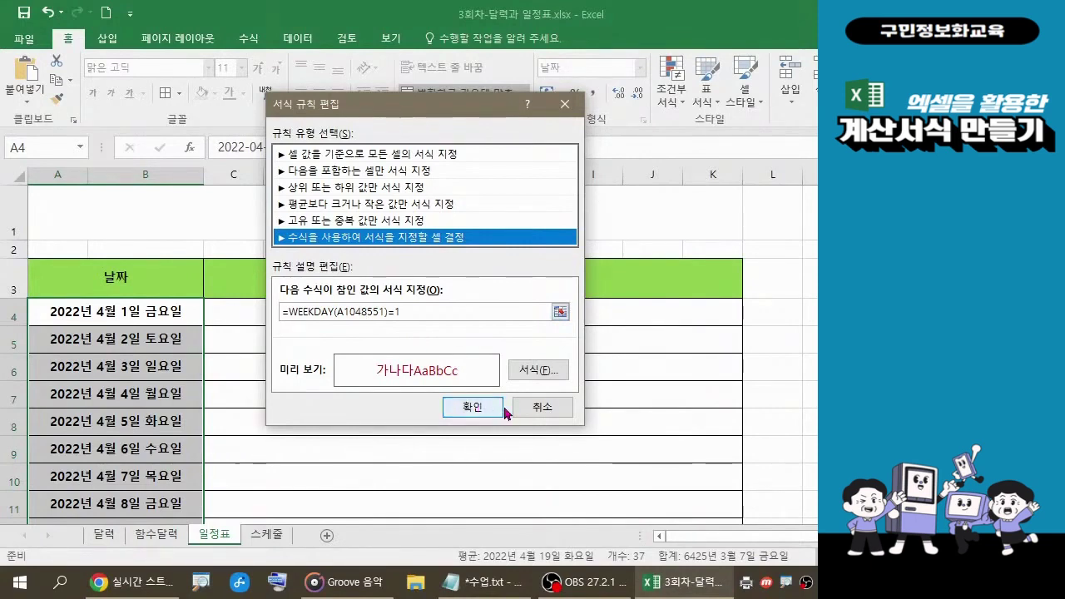
{"action": "left_click", "coordinate": [535, 414]}
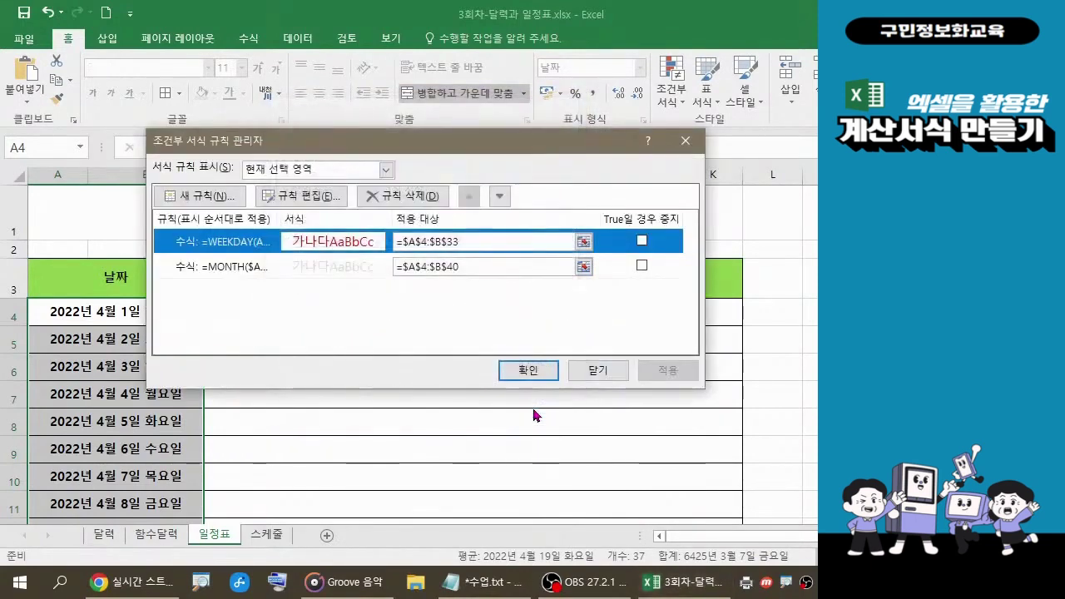
{"action": "left_click", "coordinate": [531, 372]}
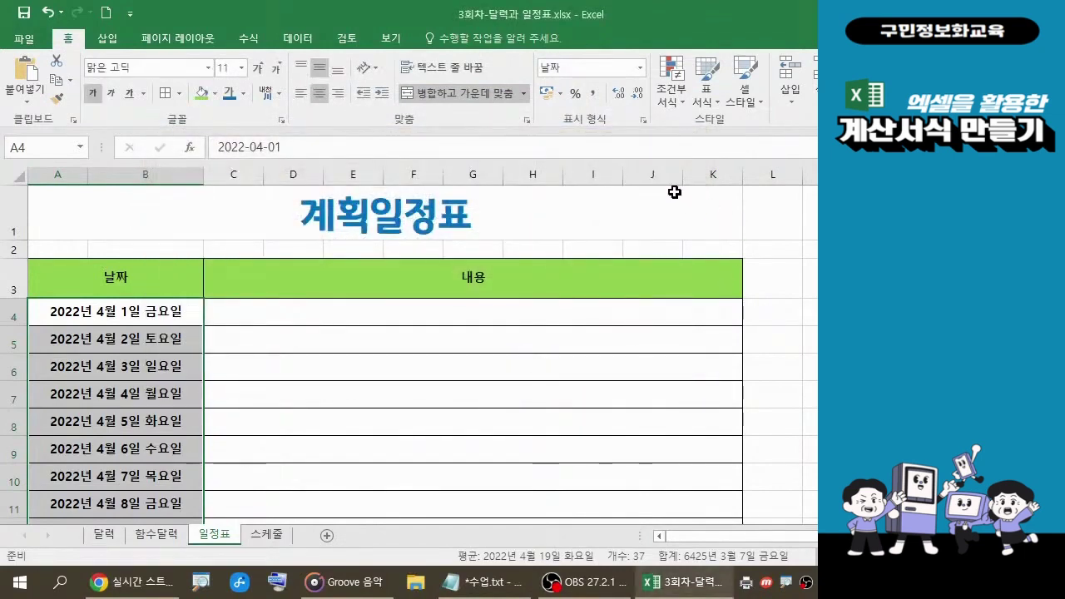
Start a formula-based conditional formatting rule for the selected dates with =WEEKDAY(A4)=1, using a relative reference to the first date.
{"action": "left_click", "coordinate": [679, 101]}
{"action": "left_click", "coordinate": [689, 308]}
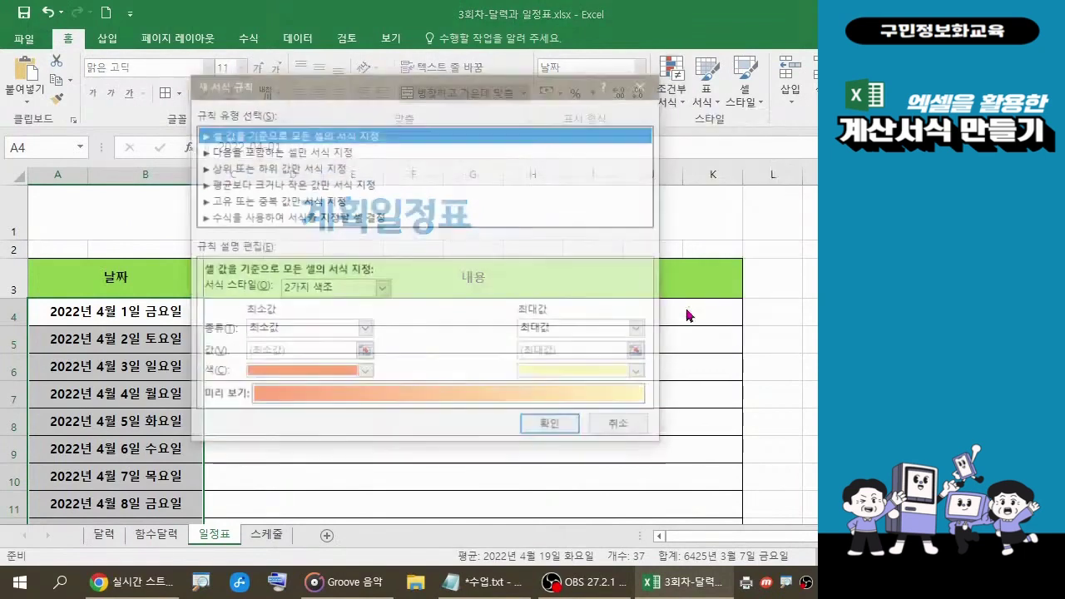
{"action": "left_click", "coordinate": [395, 220]}
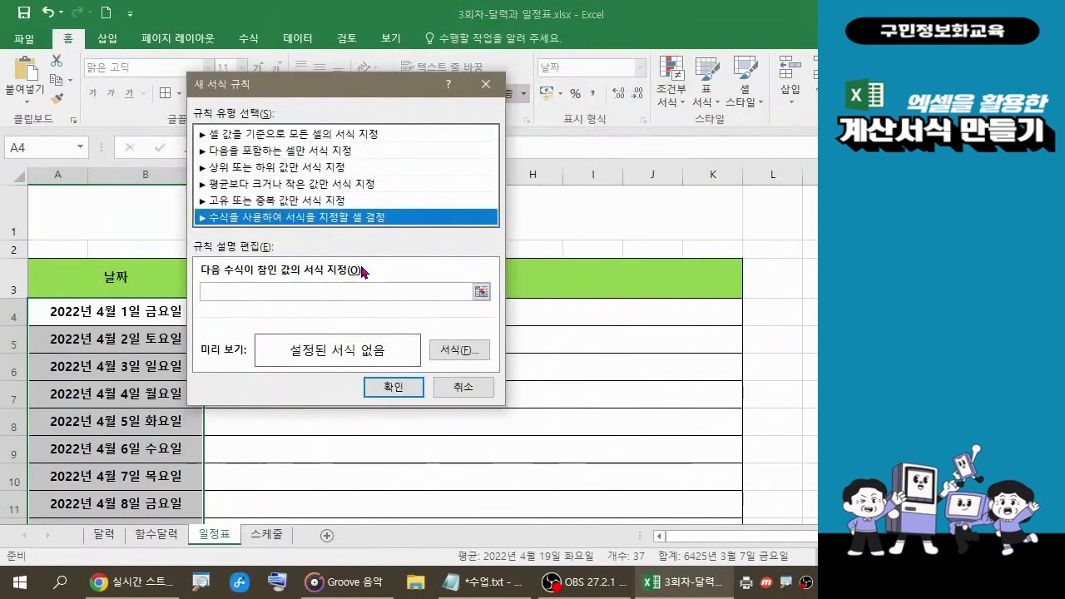
{"action": "left_click", "coordinate": [327, 293]}
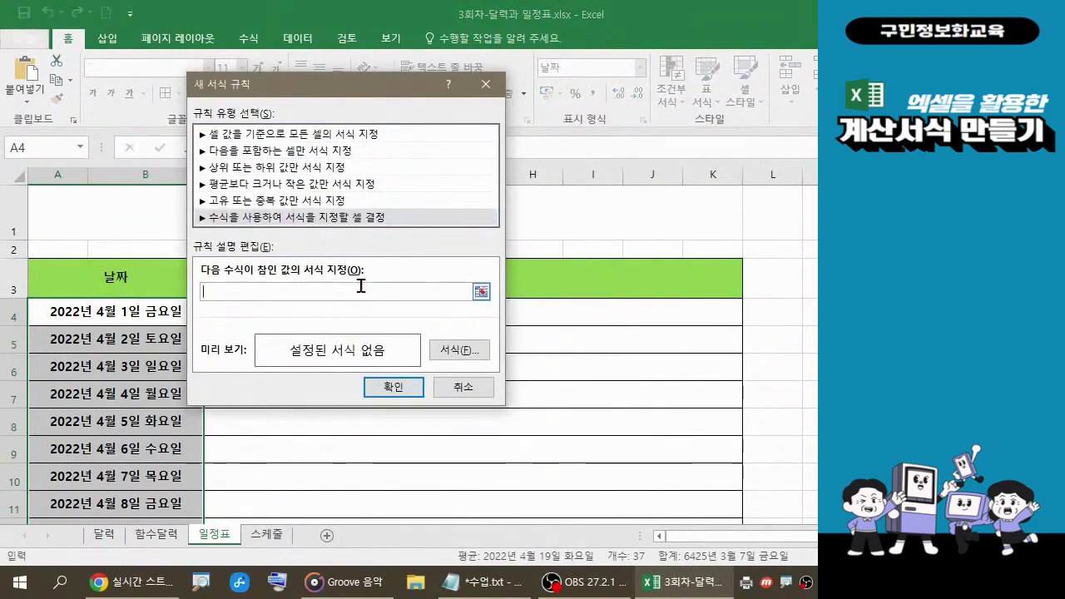
{"action": "type", "text": "="}
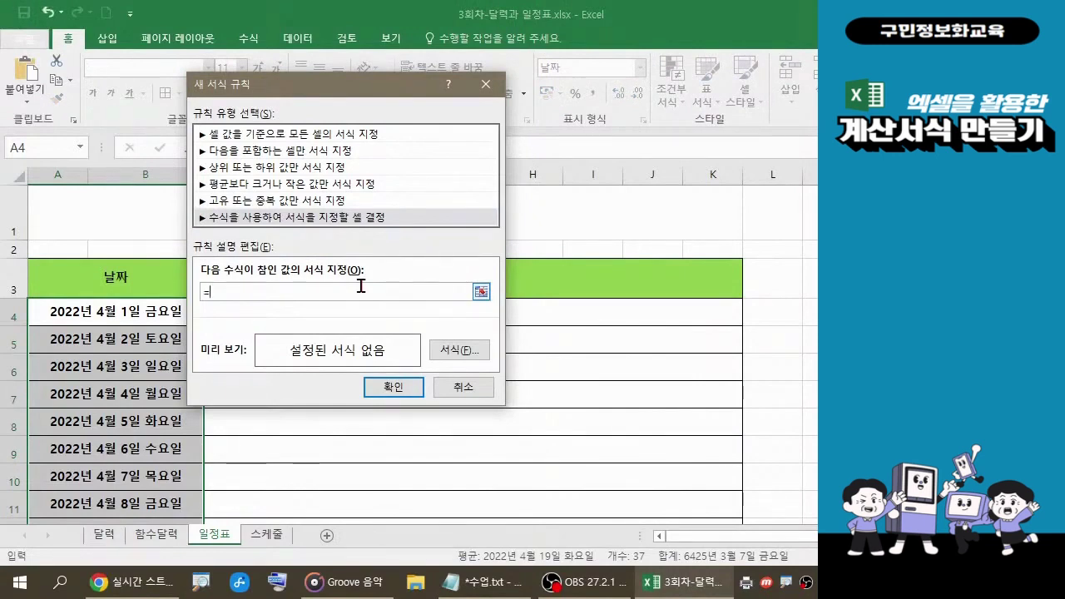
{"action": "type", "text": "WEEKDAY("}
{"action": "left_click", "coordinate": [136, 314]}
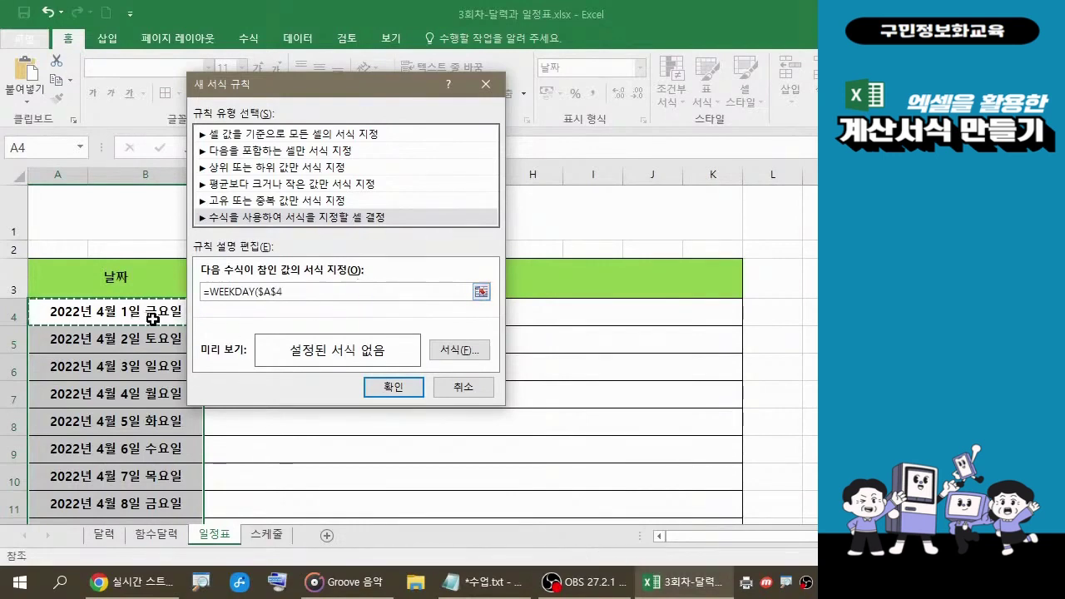
{"action": "key", "text": "F4"}
{"action": "key", "text": "F4"}
{"action": "key", "text": "F4"}
{"action": "type", "text": ")"}
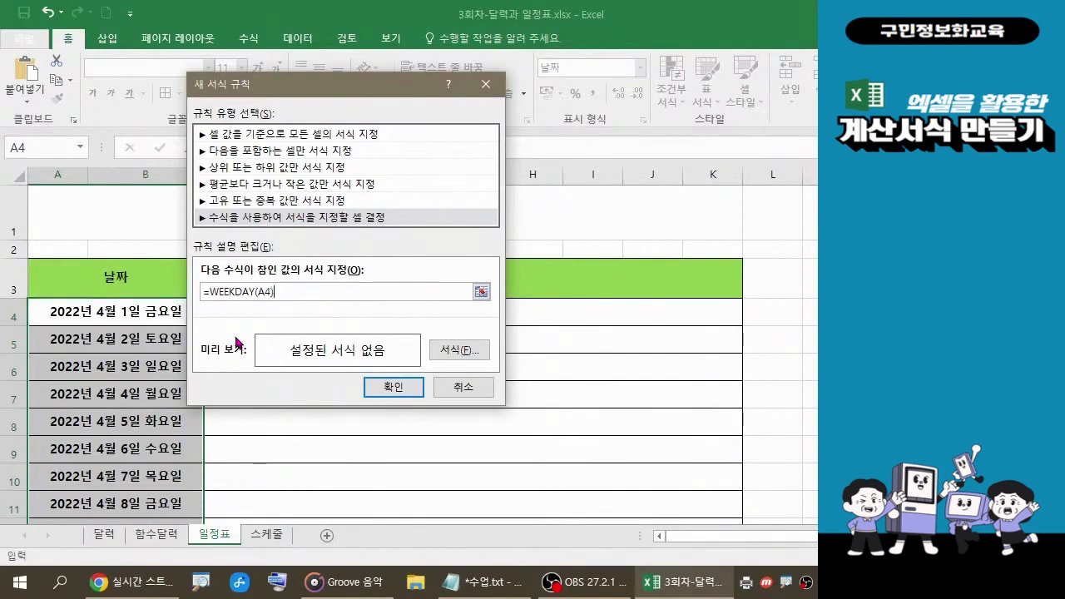
{"action": "type", "text": "=1"}
Set the Sunday rule's font colour to the standard dark red, apply the rule, and check the 날짜 column down to row 40.
{"action": "left_click", "coordinate": [447, 353]}
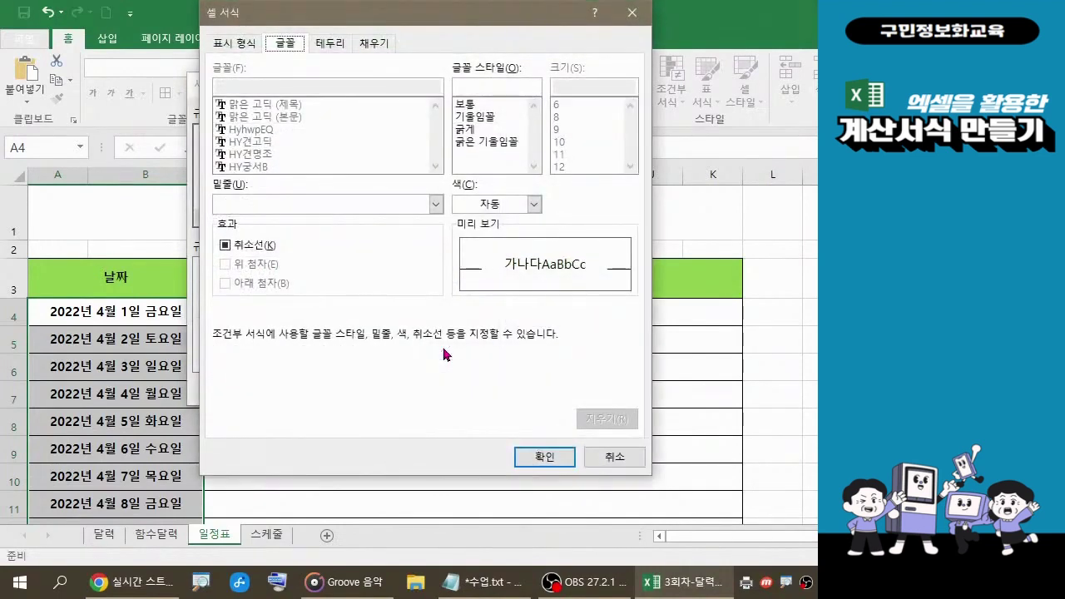
{"action": "left_click", "coordinate": [534, 205]}
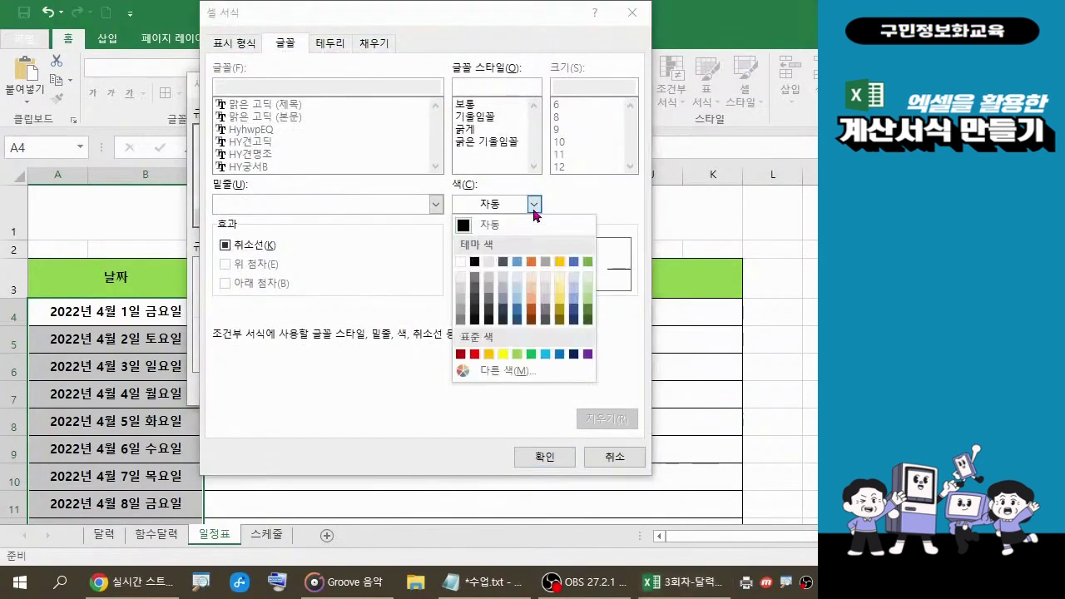
{"action": "left_click", "coordinate": [460, 356]}
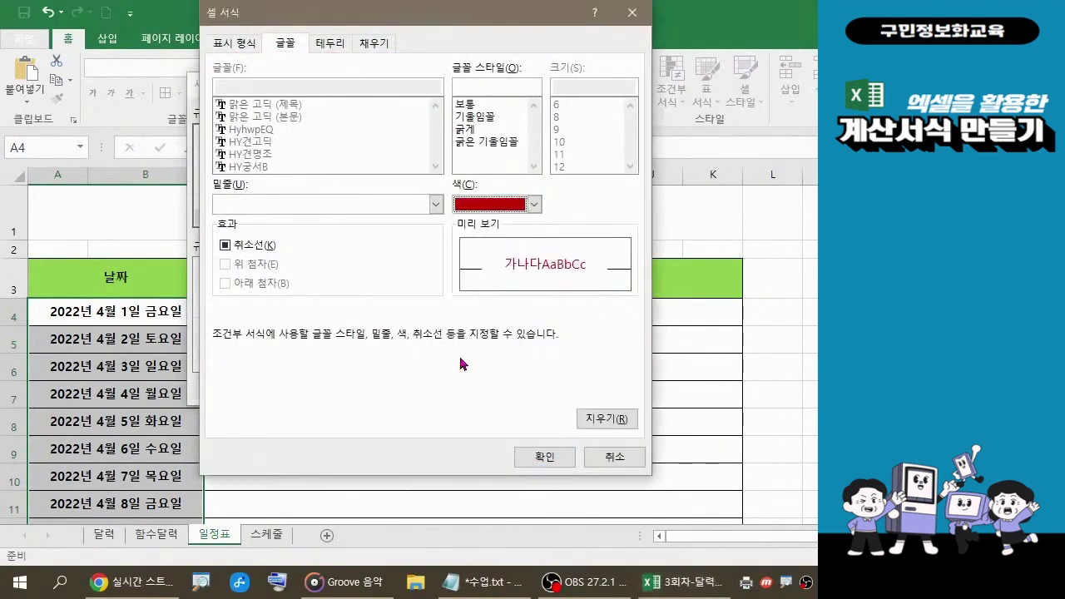
{"action": "left_click", "coordinate": [545, 459]}
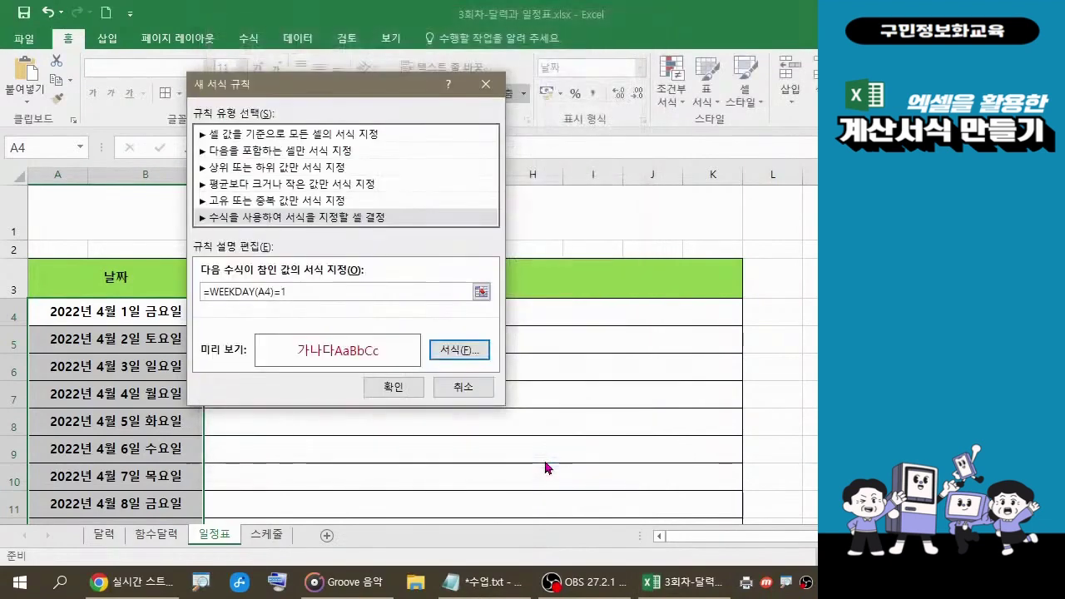
{"action": "left_click", "coordinate": [394, 388]}
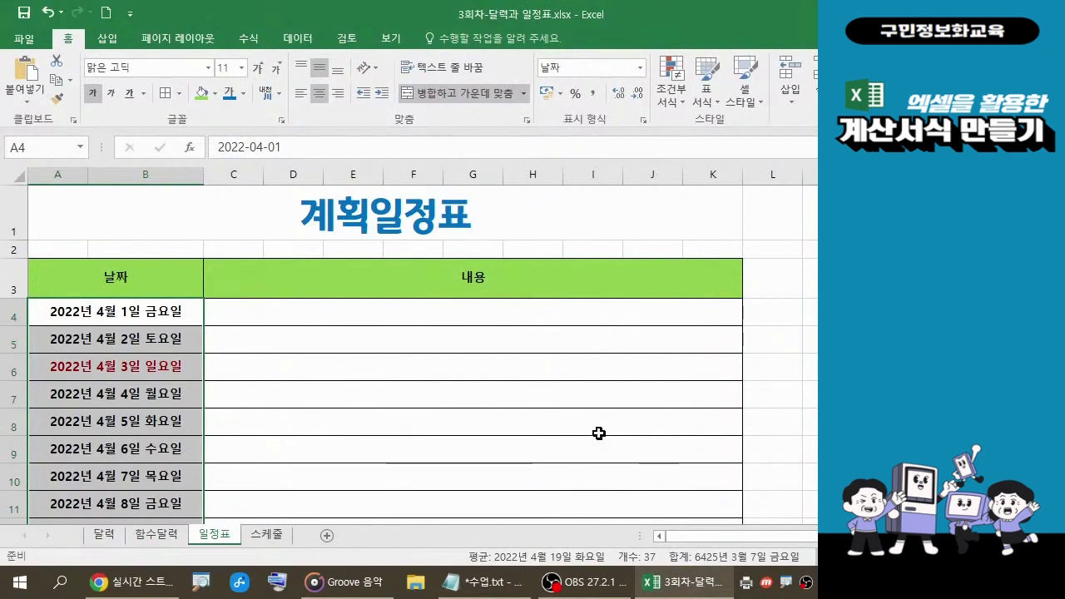
{"action": "scroll", "coordinate": [599, 433], "scroll_direction": "down", "scroll_amount": 3}
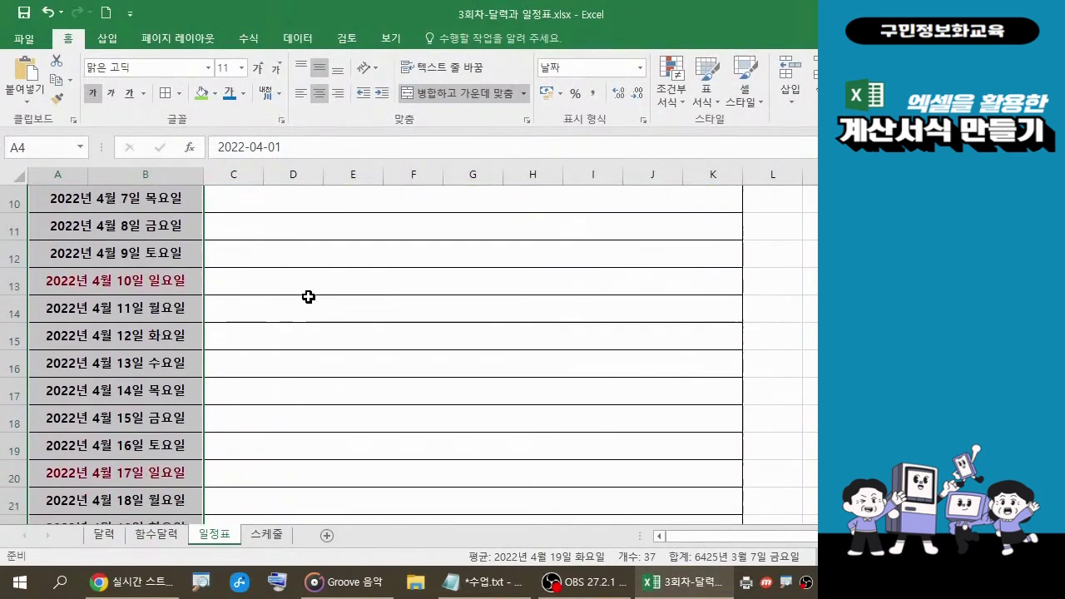
{"action": "scroll", "coordinate": [310, 316], "scroll_direction": "down", "scroll_amount": 5}
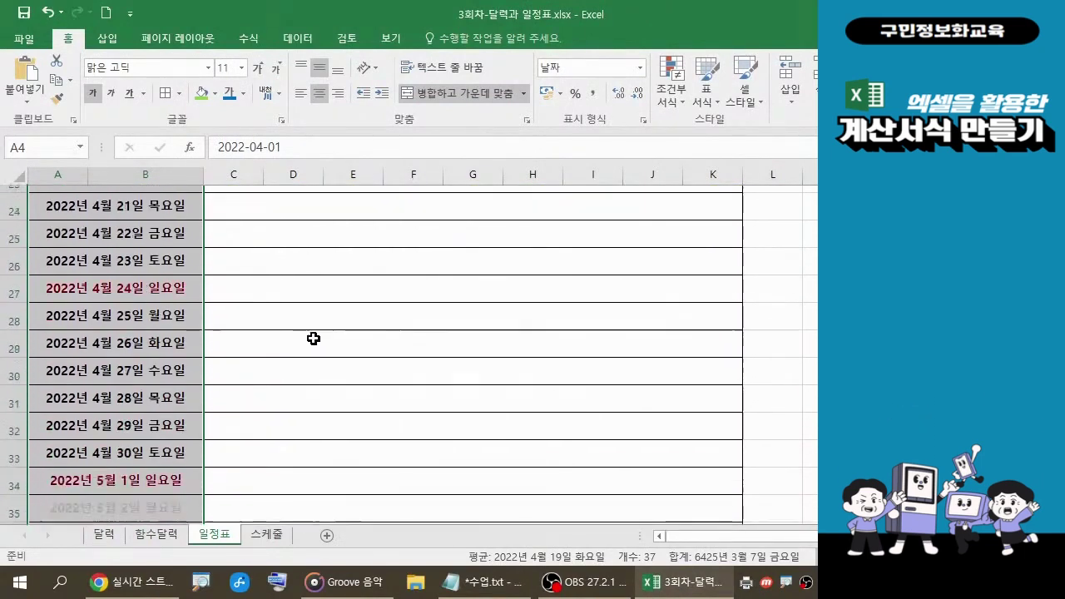
{"action": "scroll", "coordinate": [314, 339], "scroll_direction": "down", "scroll_amount": 2}
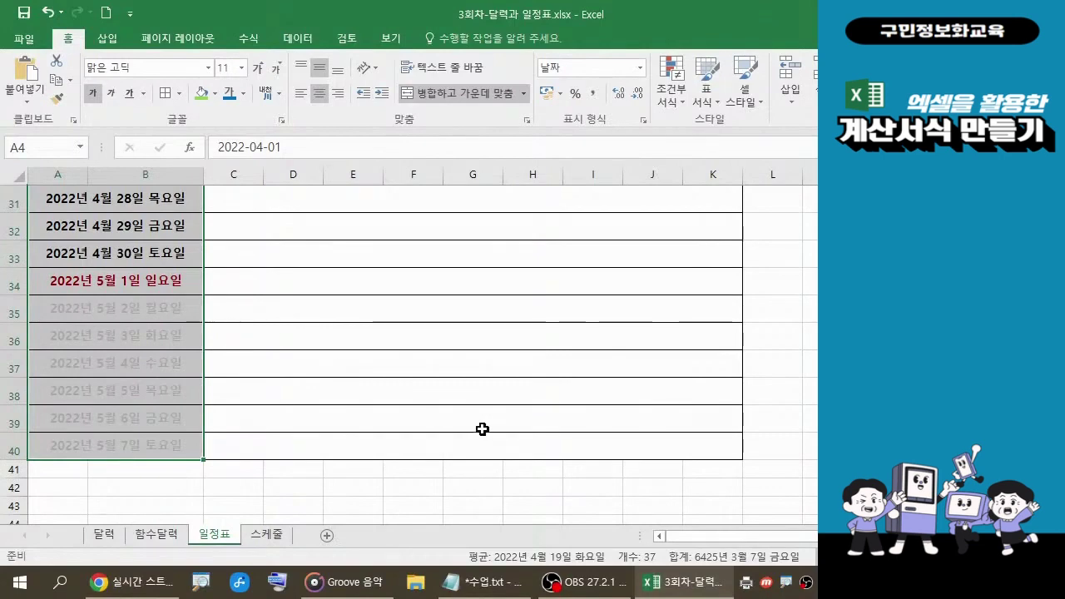
{"action": "scroll", "coordinate": [472, 424], "scroll_direction": "up", "scroll_amount": 8}
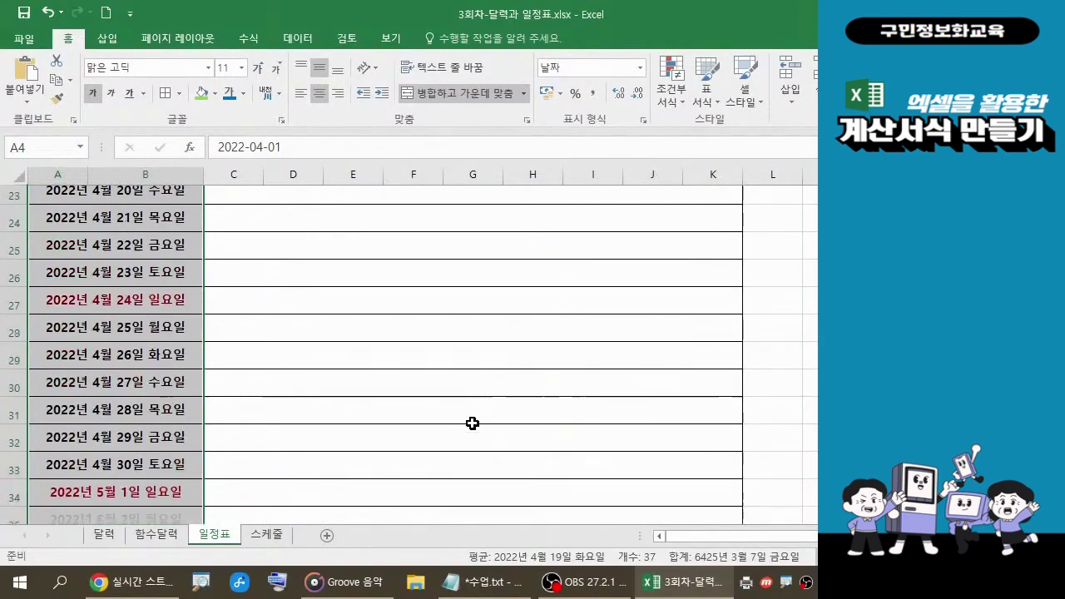
{"action": "scroll", "coordinate": [472, 423], "scroll_direction": "up", "scroll_amount": 4}
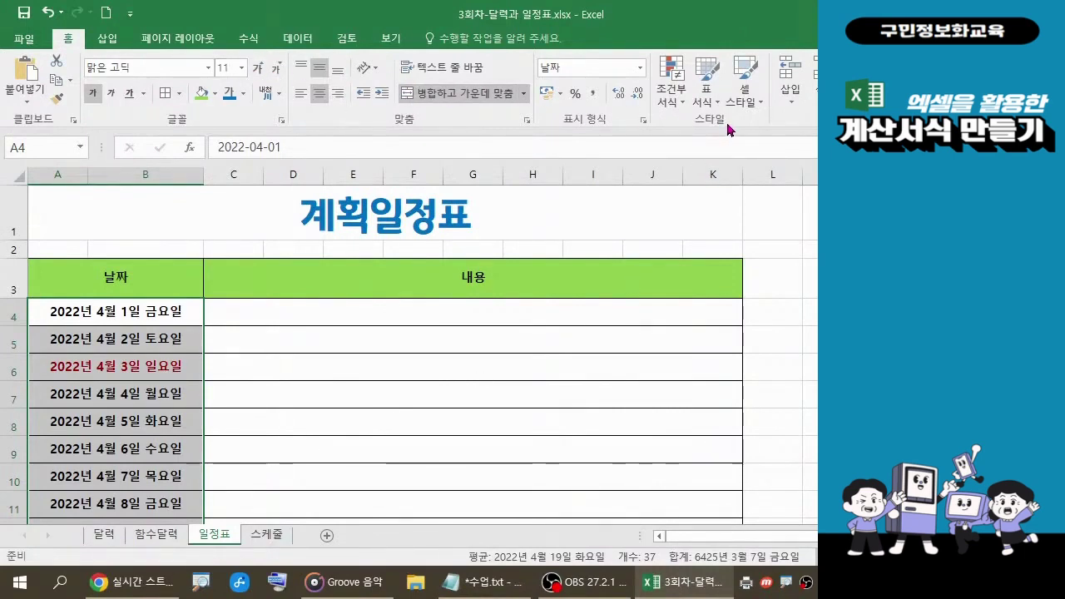
Start another formula-based rule for the same dates with =WEEKDAY(A4)=7, using a relative reference to the first date.
{"action": "left_click", "coordinate": [680, 102]}
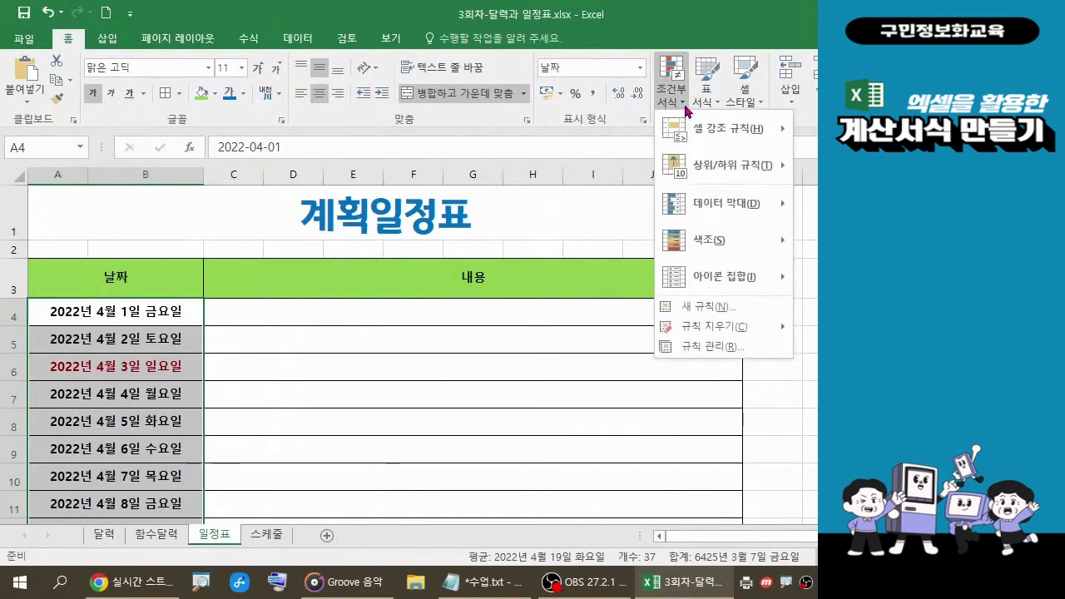
{"action": "left_click", "coordinate": [700, 307]}
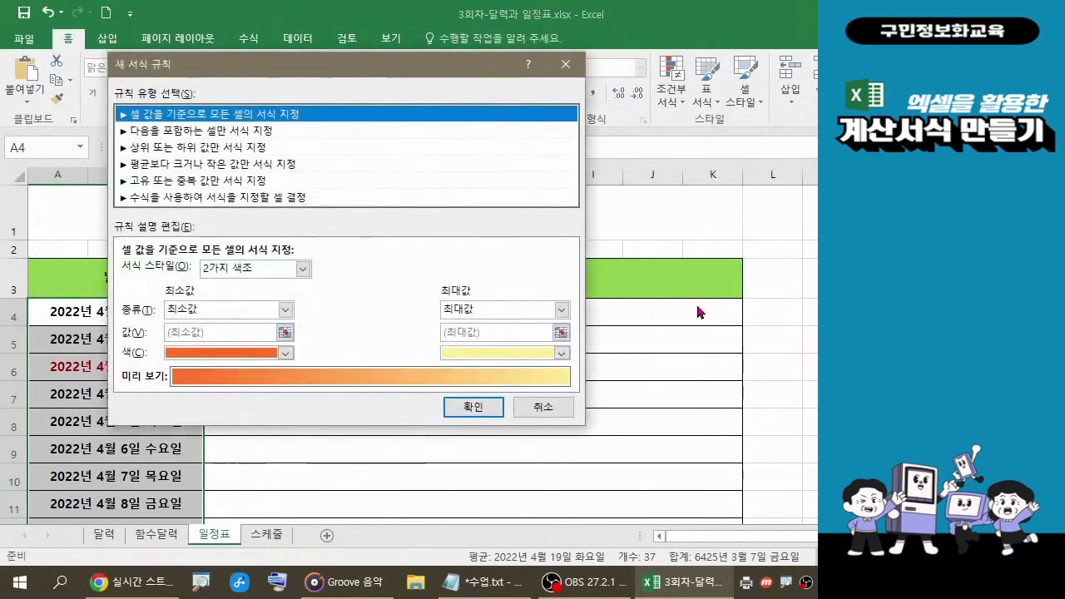
{"action": "left_click", "coordinate": [343, 198]}
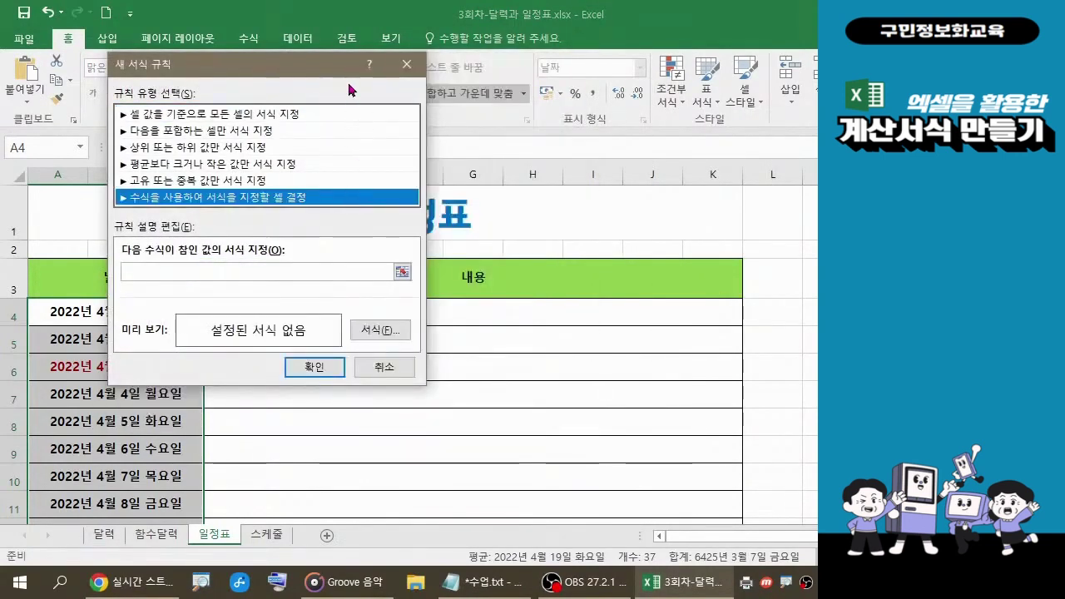
{"action": "left_click_drag", "start_coordinate": [334, 68], "coordinate": [579, 110]}
{"action": "left_click", "coordinate": [450, 309]}
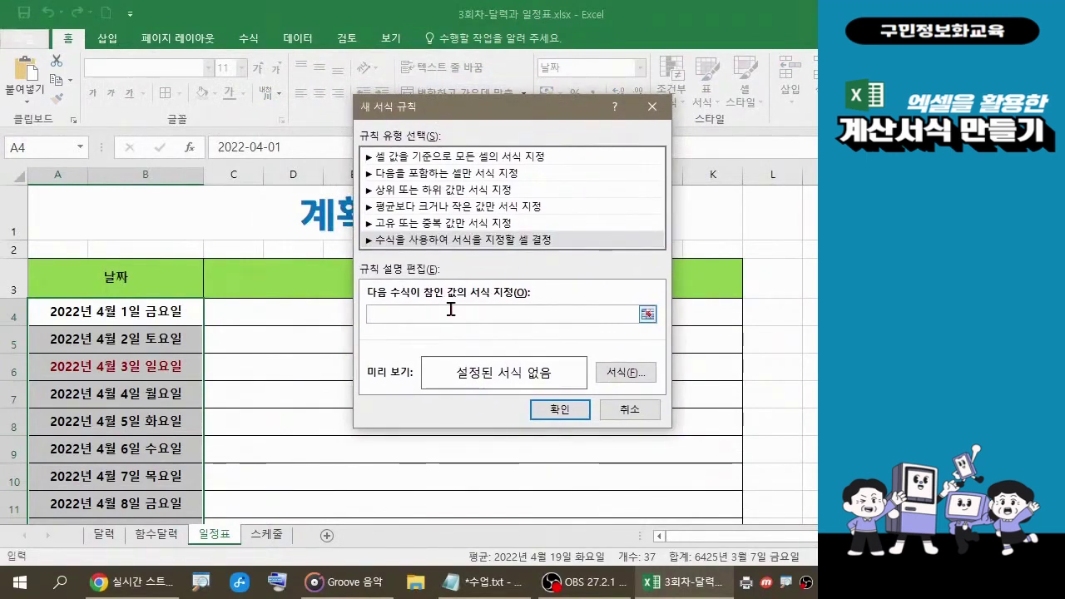
{"action": "type", "text": "=WEEKD"}
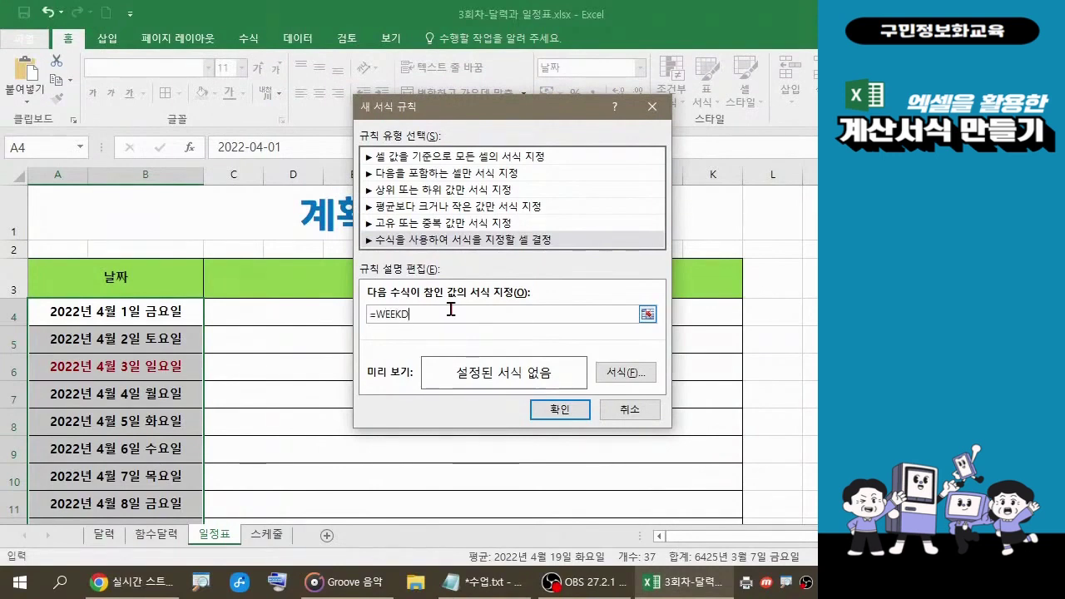
{"action": "type", "text": "AY("}
{"action": "left_click", "coordinate": [170, 314]}
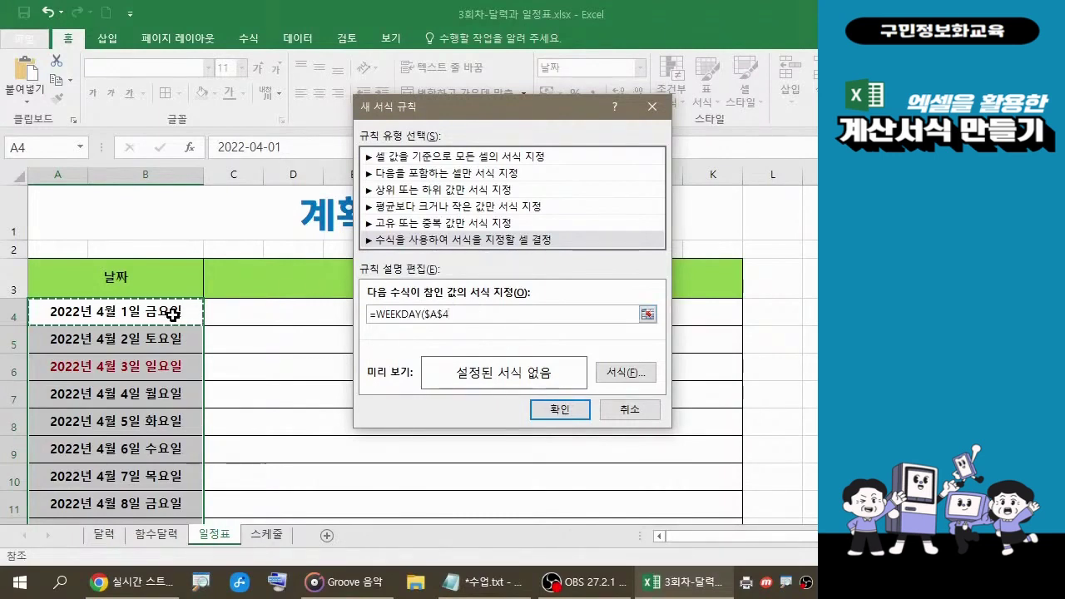
{"action": "key", "text": "F4"}
{"action": "key", "text": "F4"}
{"action": "key", "text": "F4"}
{"action": "type", "text": ")=7"}
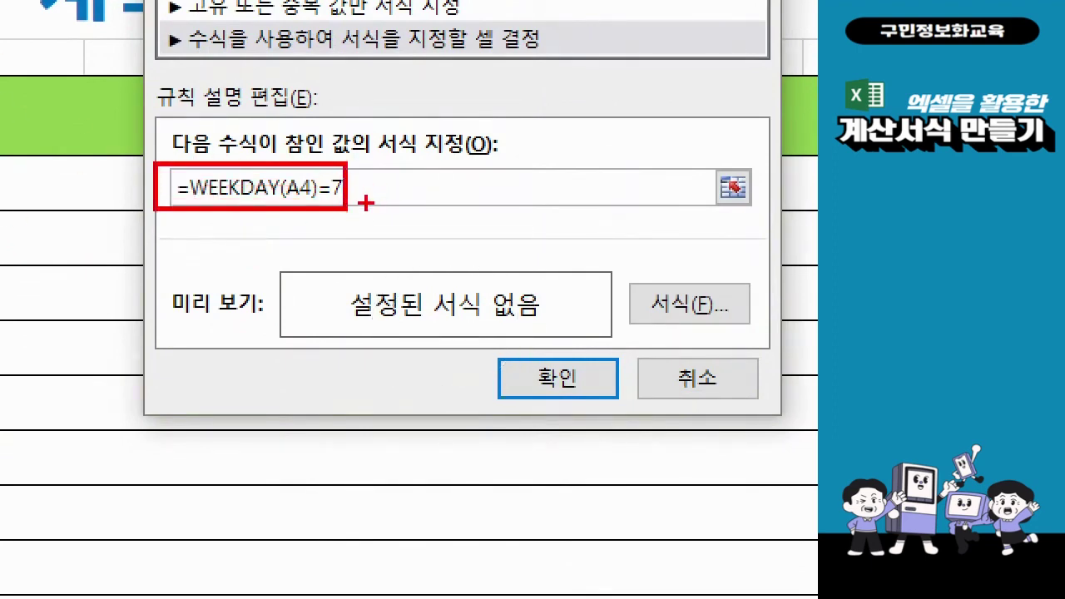
{"action": "left_click_drag", "start_coordinate": [359, 196], "coordinate": [398, 221]}
{"action": "mouse_move", "coordinate": [469, 197]}
{"action": "left_mouse_down"}
{"action": "mouse_move", "coordinate": [426, 200]}
{"action": "mouse_move", "coordinate": [431, 243]}
{"action": "mouse_move", "coordinate": [474, 241]}
{"action": "mouse_move", "coordinate": [467, 220]}
{"action": "mouse_move", "coordinate": [448, 263]}
{"action": "left_mouse_up"}
{"action": "mouse_move", "coordinate": [487, 201]}
{"action": "left_mouse_down"}
{"action": "mouse_move", "coordinate": [491, 233]}
{"action": "mouse_move", "coordinate": [520, 203]}
{"action": "left_mouse_up"}
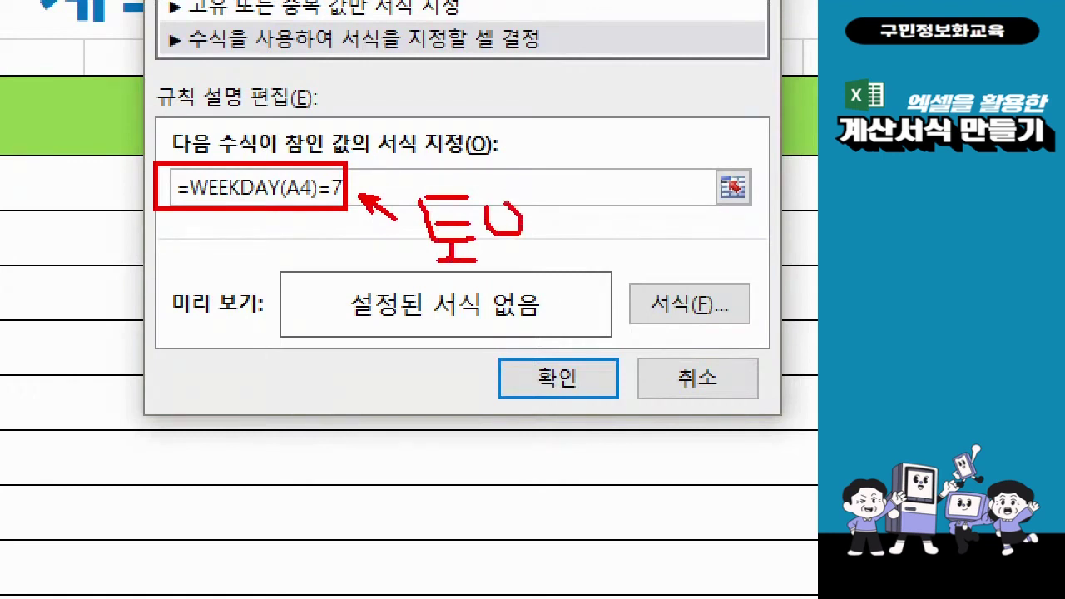
{"action": "left_click_drag", "start_coordinate": [491, 237], "coordinate": [516, 238]}
{"action": "mouse_move", "coordinate": [503, 238]}
{"action": "left_mouse_down"}
{"action": "mouse_move", "coordinate": [502, 256]}
{"action": "mouse_move", "coordinate": [522, 257]}
{"action": "left_mouse_up"}
{"action": "mouse_move", "coordinate": [529, 211]}
{"action": "left_mouse_down"}
{"action": "mouse_move", "coordinate": [548, 236]}
{"action": "mouse_move", "coordinate": [527, 208]}
{"action": "mouse_move", "coordinate": [576, 238]}
{"action": "mouse_move", "coordinate": [549, 256]}
{"action": "mouse_move", "coordinate": [579, 270]}
{"action": "left_mouse_up"}
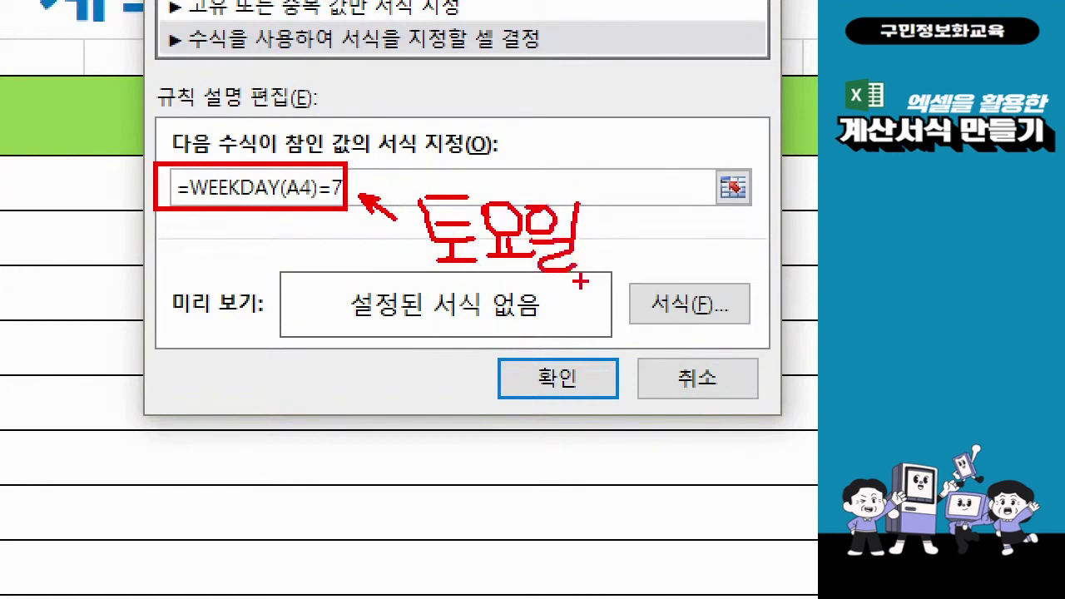
{"action": "mouse_move", "coordinate": [689, 327]}
{"action": "left_mouse_down"}
{"action": "mouse_move", "coordinate": [606, 272]}
{"action": "mouse_move", "coordinate": [691, 291]}
{"action": "mouse_move", "coordinate": [686, 318]}
{"action": "left_mouse_up"}
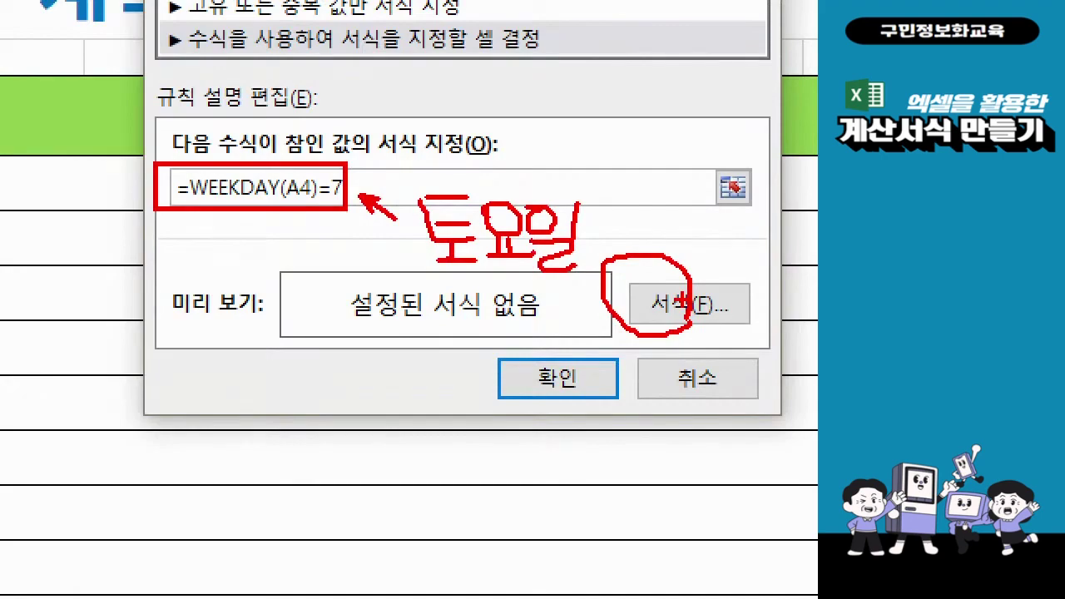
{"action": "key", "text": "Escape"}
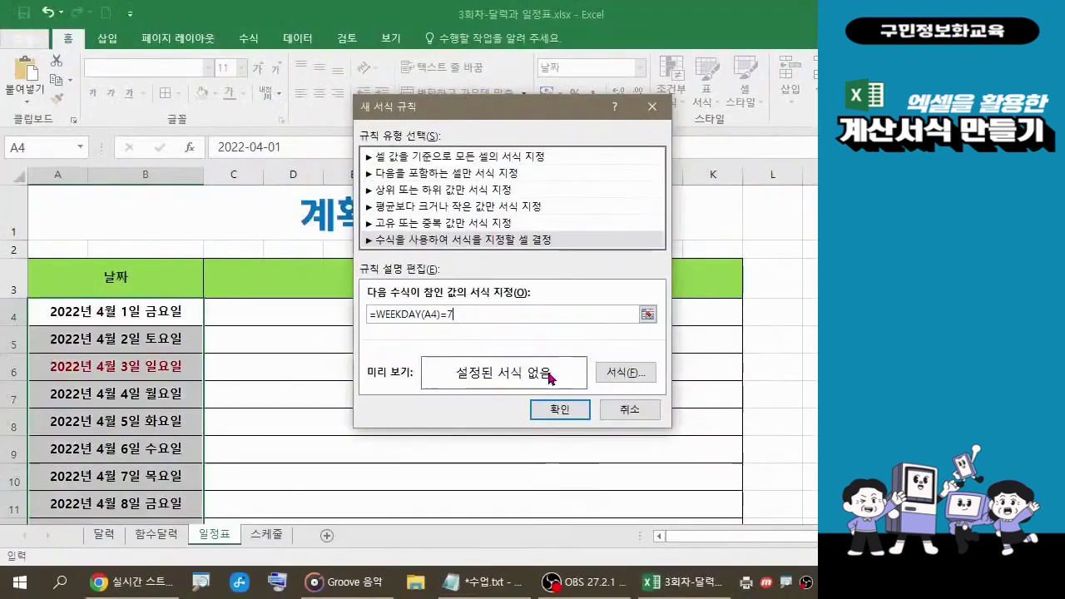
Set the font colour of the =WEEKDAY(A4)=7 rule to the standard green.
{"action": "left_click", "coordinate": [616, 374]}
{"action": "left_click", "coordinate": [456, 205]}
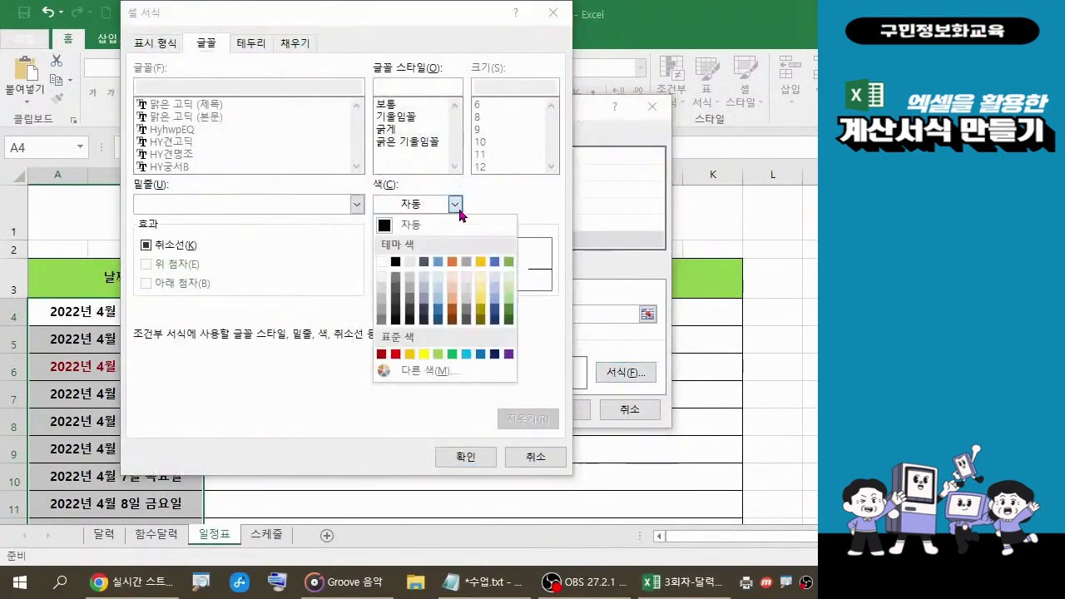
{"action": "left_click", "coordinate": [452, 353]}
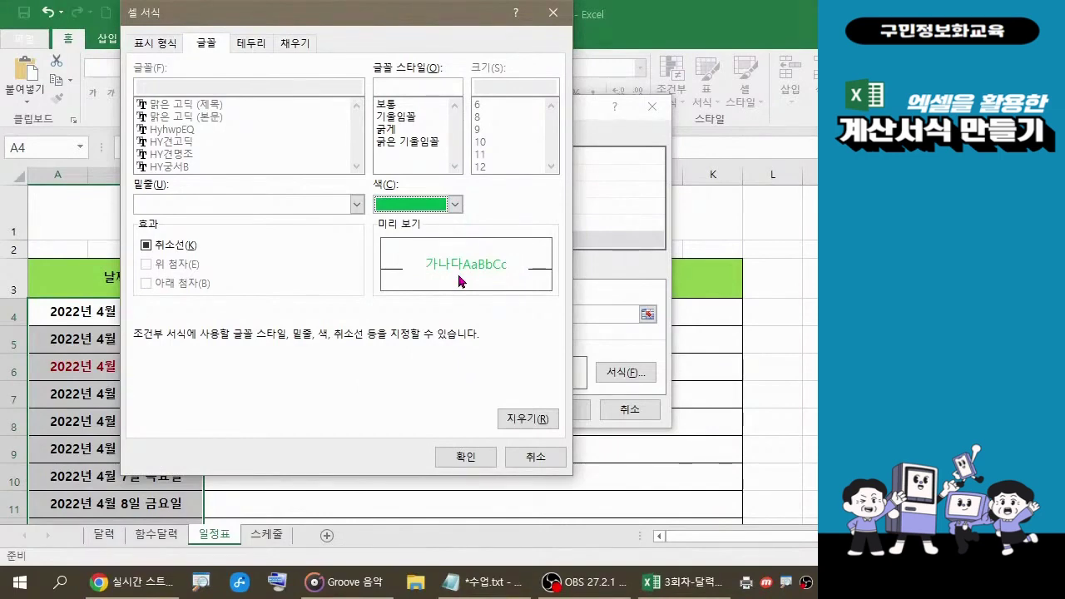
{"action": "left_click", "coordinate": [474, 457]}
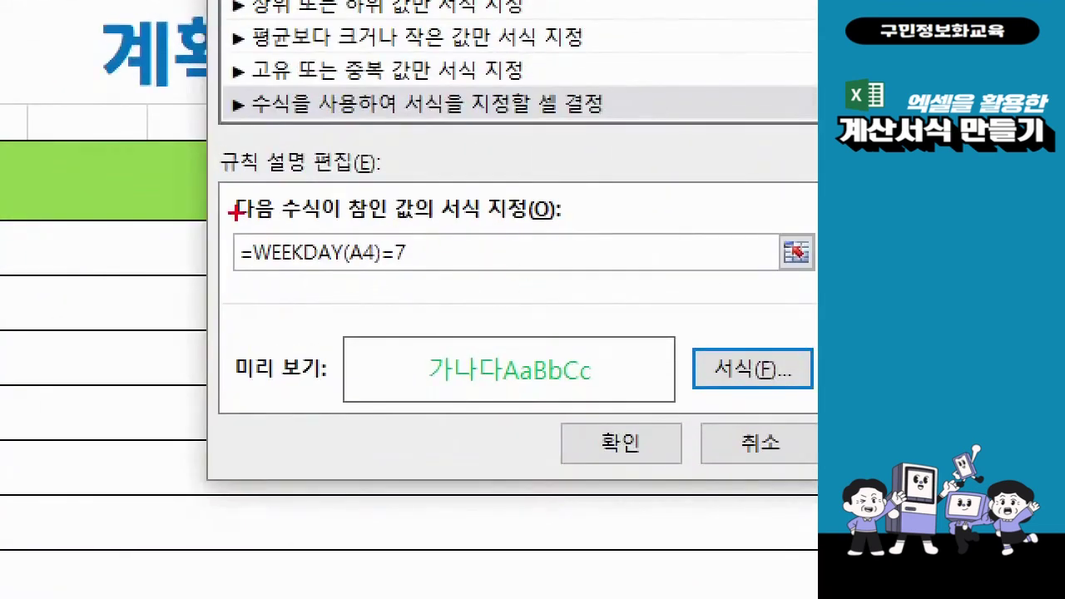
{"action": "left_click_drag", "start_coordinate": [202, 218], "coordinate": [420, 277]}
{"action": "left_click_drag", "start_coordinate": [397, 340], "coordinate": [597, 388]}
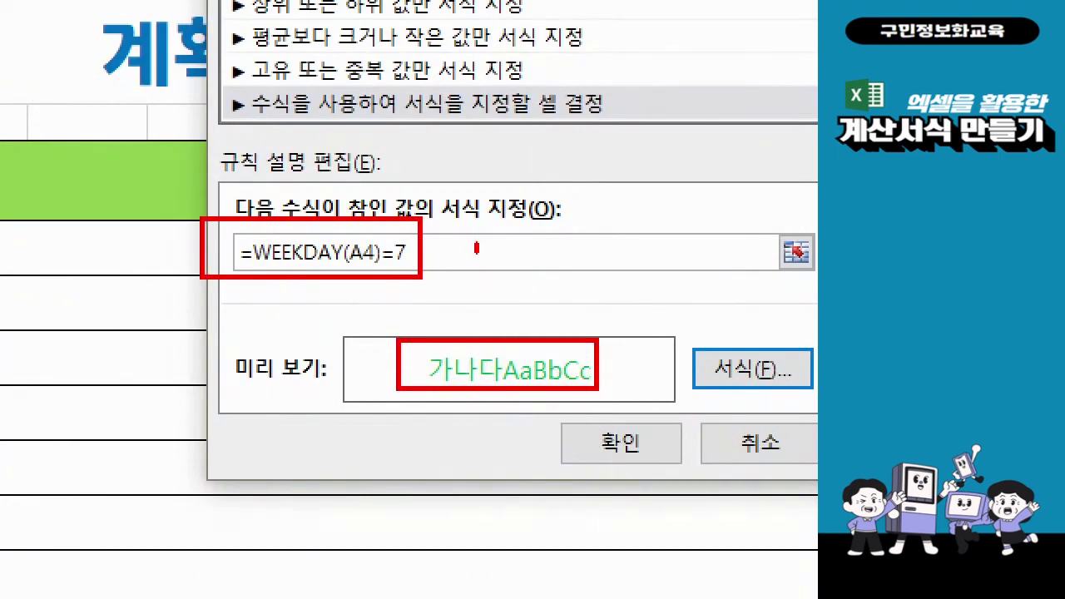
{"action": "left_click_drag", "start_coordinate": [474, 284], "coordinate": [515, 287]}
{"action": "mouse_move", "coordinate": [639, 360]}
{"action": "left_mouse_down"}
{"action": "mouse_move", "coordinate": [625, 384]}
{"action": "mouse_move", "coordinate": [669, 372]}
{"action": "left_mouse_up"}
{"action": "left_click_drag", "start_coordinate": [661, 376], "coordinate": [666, 397]}
{"action": "mouse_move", "coordinate": [644, 459]}
{"action": "left_mouse_down"}
{"action": "mouse_move", "coordinate": [634, 466]}
{"action": "mouse_move", "coordinate": [641, 426]}
{"action": "mouse_move", "coordinate": [647, 472]}
{"action": "left_mouse_up"}
{"action": "key", "text": "Escape"}
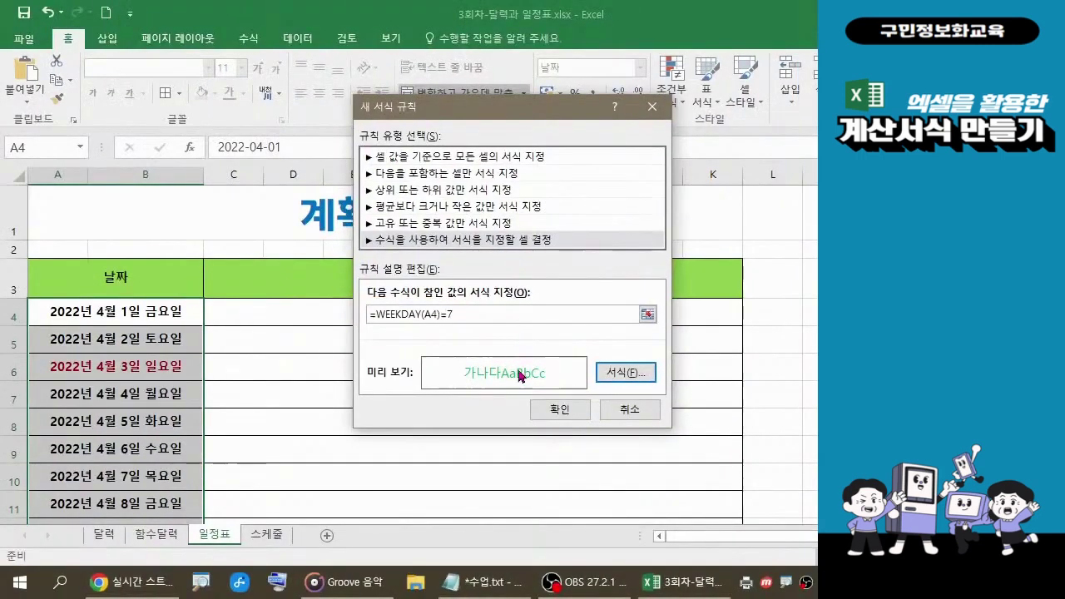
Apply the finished Saturday rule to the selected dates.
{"action": "key", "text": "ctrl"}
{"action": "left_click", "coordinate": [558, 412]}
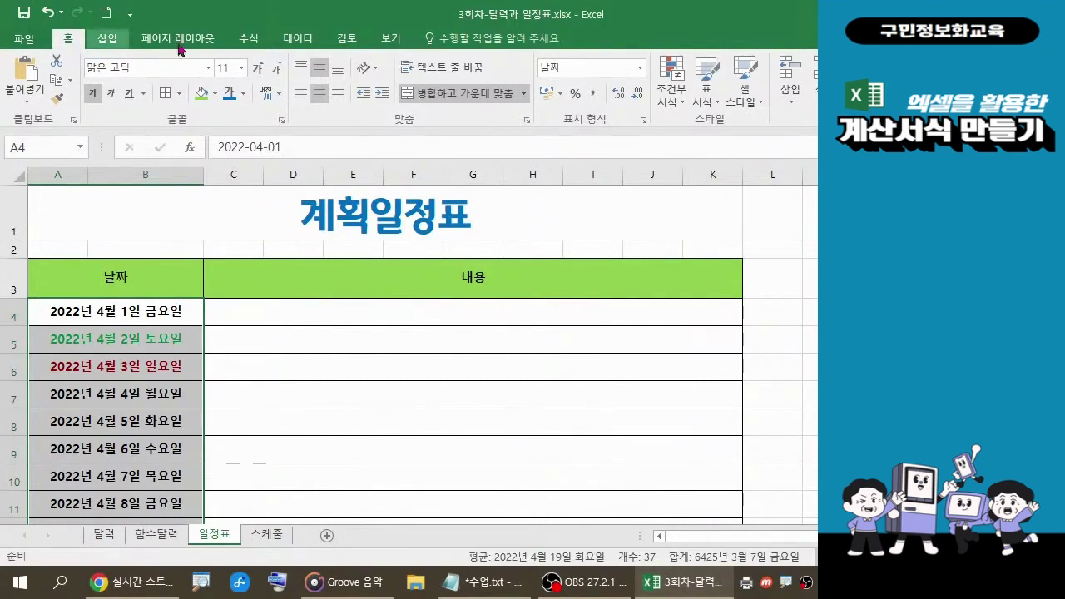
Start a formula-based conditional formatting rule for the same dates with =WEEKDAY(A4)=4, using a relative reference to the first date.
{"action": "left_click", "coordinate": [683, 110]}
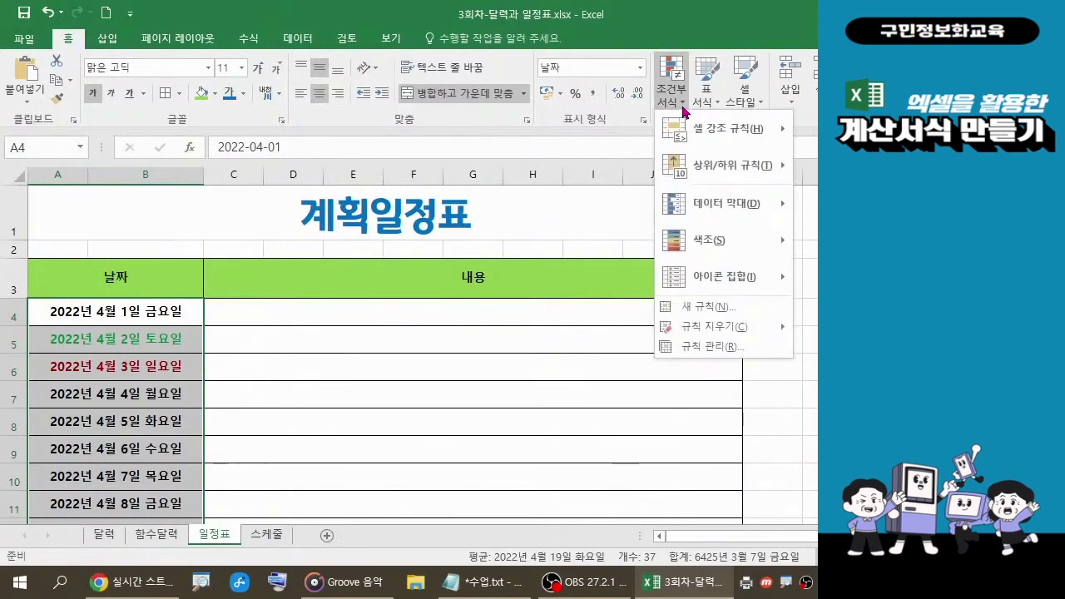
{"action": "left_click", "coordinate": [699, 308]}
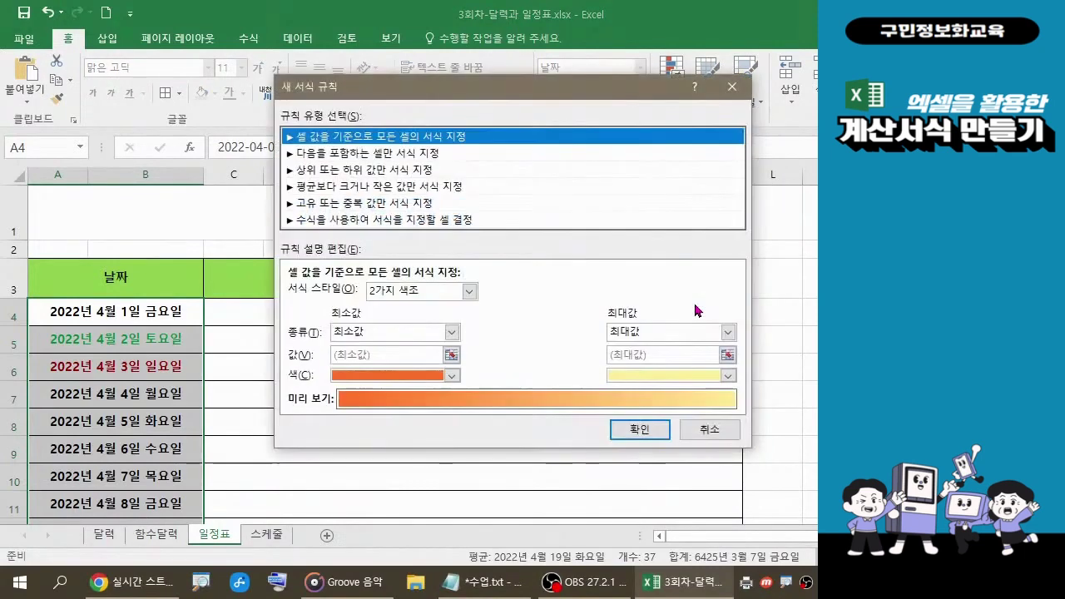
{"action": "left_click", "coordinate": [441, 222]}
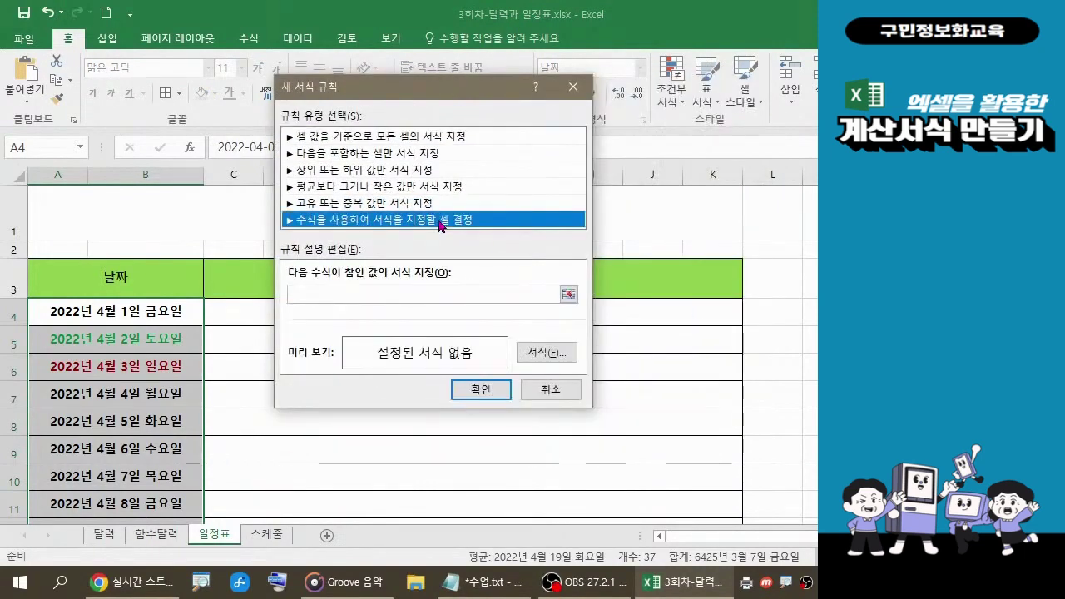
{"action": "left_click", "coordinate": [339, 293]}
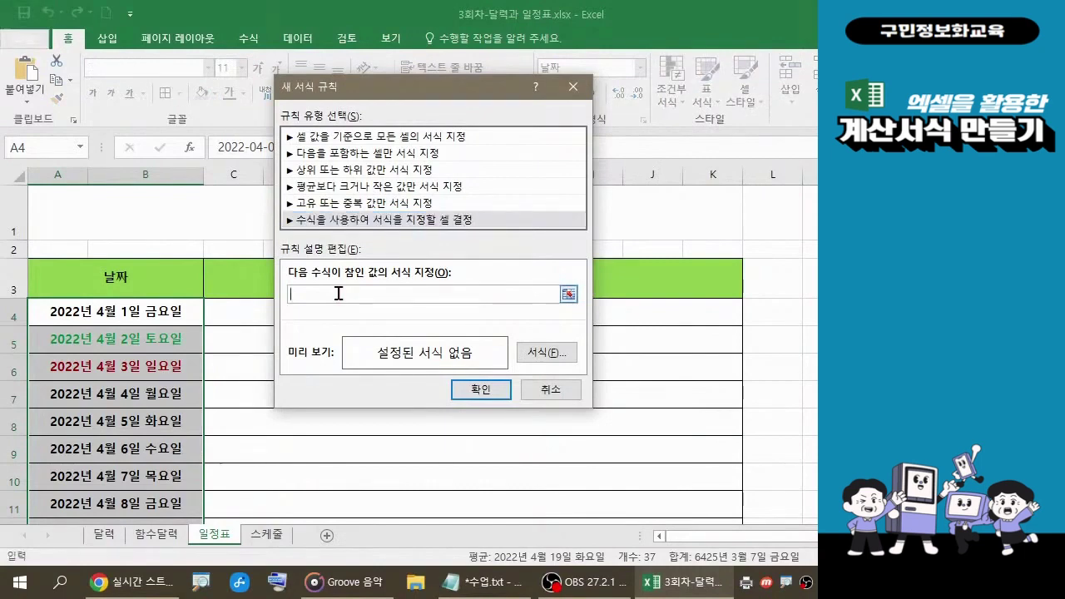
{"action": "type", "text": "=WEEKDAY("}
{"action": "left_click", "coordinate": [159, 309]}
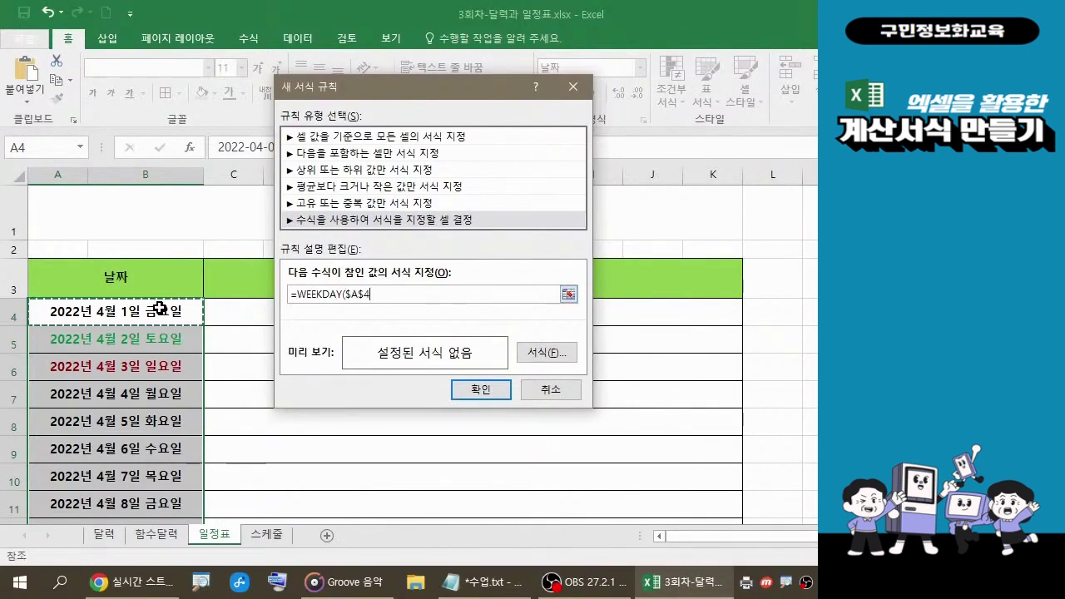
{"action": "key", "text": "F4"}
{"action": "key", "text": "F4"}
{"action": "key", "text": "F4"}
{"action": "type", "text": ")="}
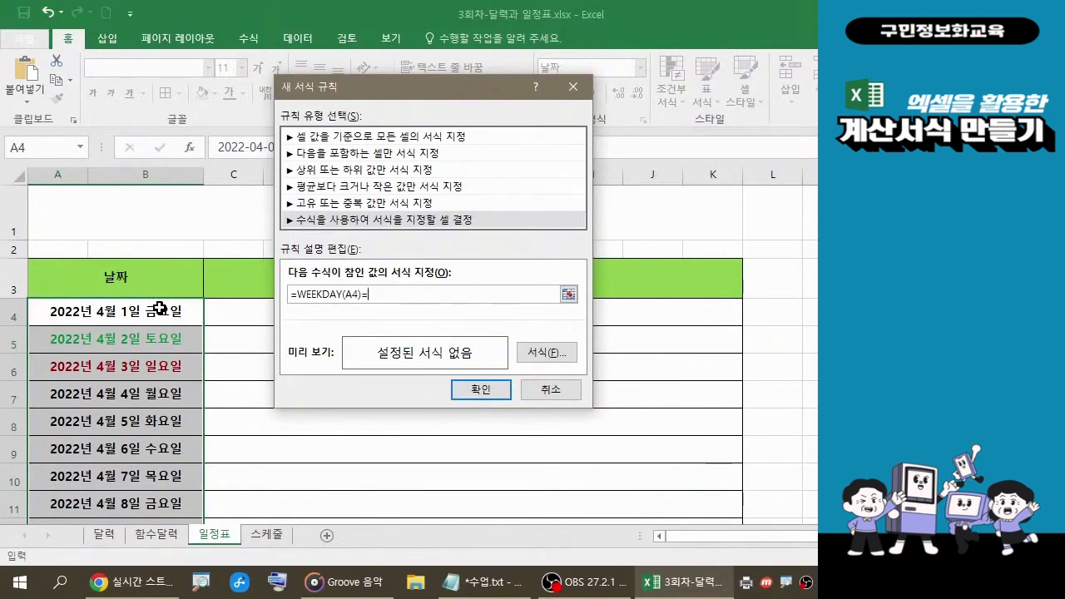
{"action": "type", "text": "4"}
Set the Wednesday rule's font colour to the standard yellow.
{"action": "left_click", "coordinate": [542, 359]}
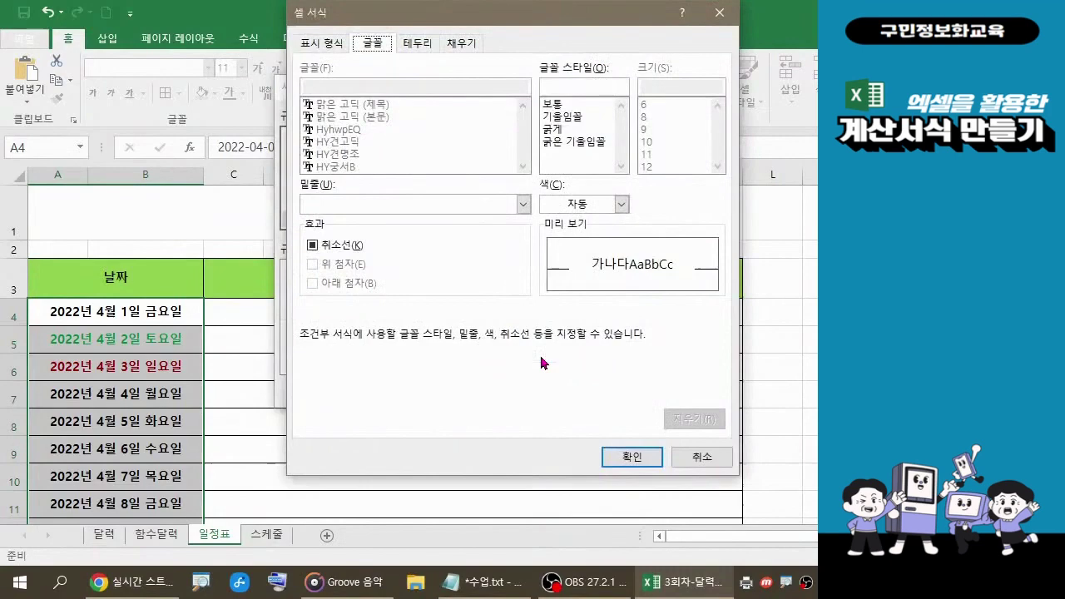
{"action": "left_click", "coordinate": [621, 204]}
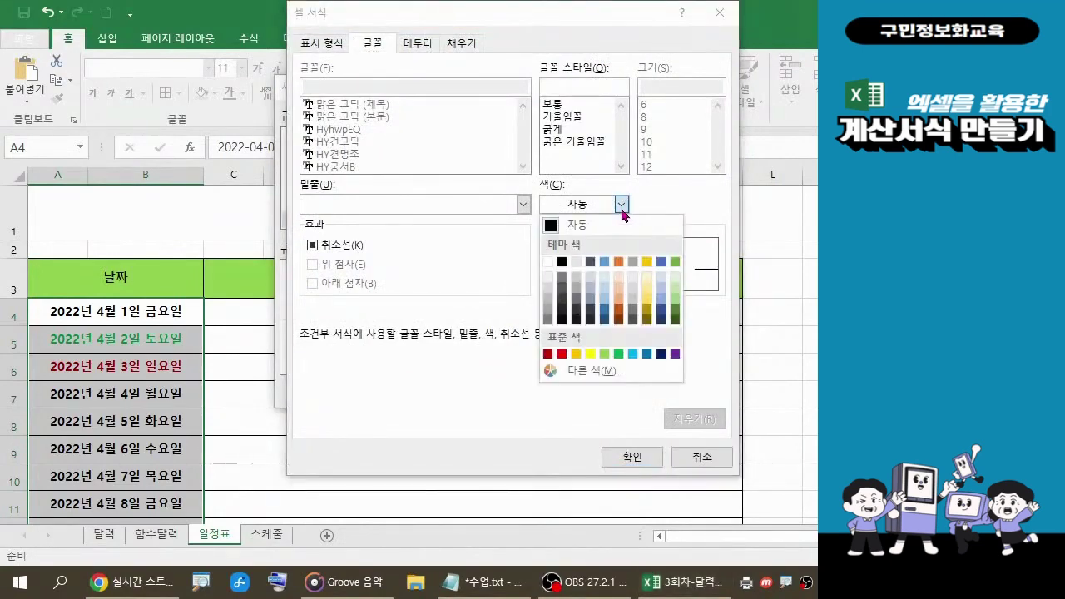
{"action": "left_click", "coordinate": [591, 355]}
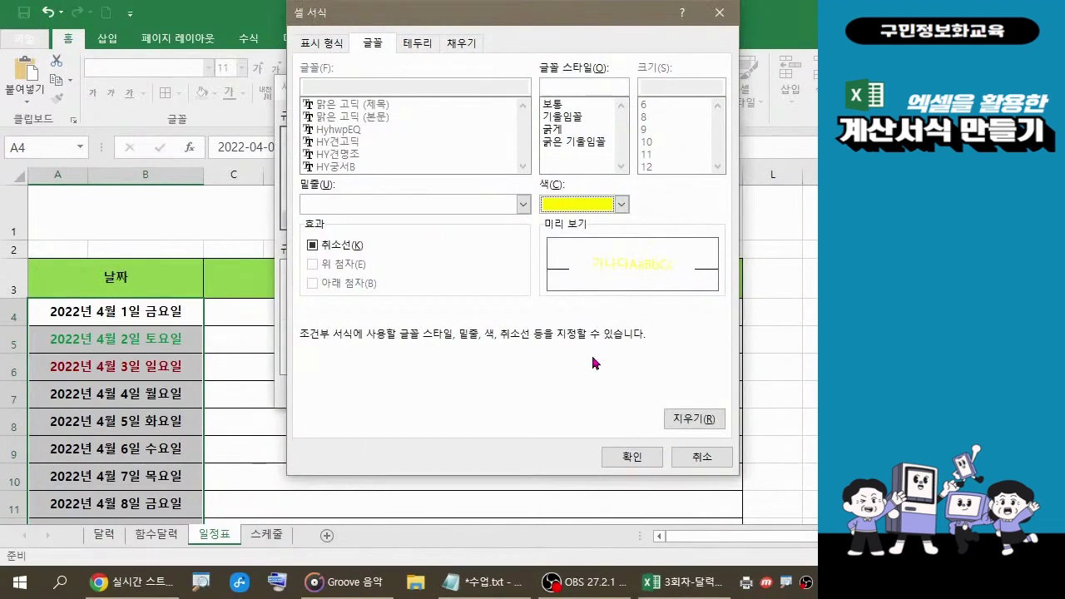
{"action": "left_click", "coordinate": [647, 459]}
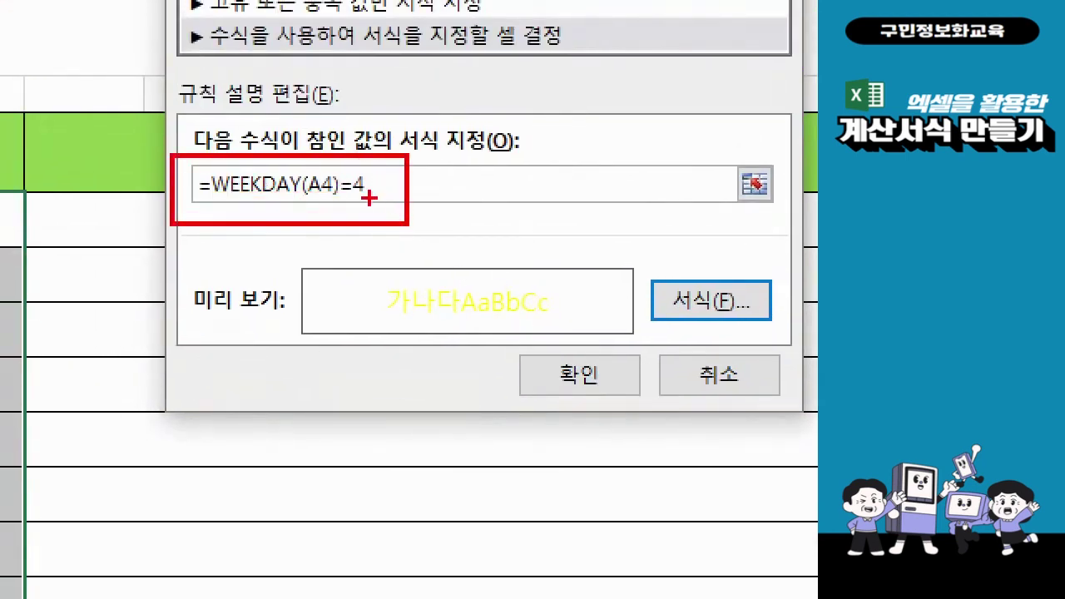
{"action": "left_click_drag", "start_coordinate": [369, 199], "coordinate": [426, 256]}
{"action": "mouse_move", "coordinate": [488, 210]}
{"action": "left_mouse_down"}
{"action": "mouse_move", "coordinate": [476, 232]}
{"action": "mouse_move", "coordinate": [506, 224]}
{"action": "mouse_move", "coordinate": [521, 244]}
{"action": "mouse_move", "coordinate": [502, 266]}
{"action": "left_mouse_up"}
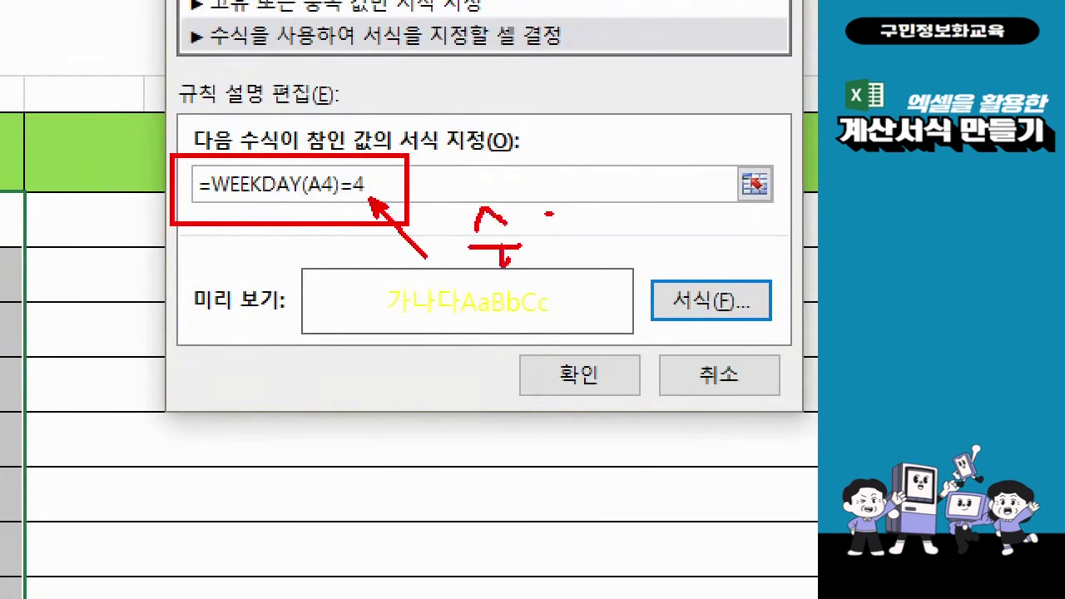
{"action": "mouse_move", "coordinate": [549, 214]}
{"action": "left_mouse_down"}
{"action": "mouse_move", "coordinate": [562, 223]}
{"action": "mouse_move", "coordinate": [549, 215]}
{"action": "left_mouse_up"}
{"action": "mouse_move", "coordinate": [548, 216]}
{"action": "left_mouse_down"}
{"action": "mouse_move", "coordinate": [535, 258]}
{"action": "mouse_move", "coordinate": [553, 244]}
{"action": "mouse_move", "coordinate": [553, 253]}
{"action": "left_mouse_up"}
{"action": "left_click_drag", "start_coordinate": [527, 253], "coordinate": [574, 252]}
{"action": "mouse_move", "coordinate": [588, 216]}
{"action": "left_mouse_down"}
{"action": "mouse_move", "coordinate": [588, 231]}
{"action": "mouse_move", "coordinate": [588, 218]}
{"action": "mouse_move", "coordinate": [616, 245]}
{"action": "mouse_move", "coordinate": [596, 267]}
{"action": "mouse_move", "coordinate": [630, 267]}
{"action": "left_mouse_up"}
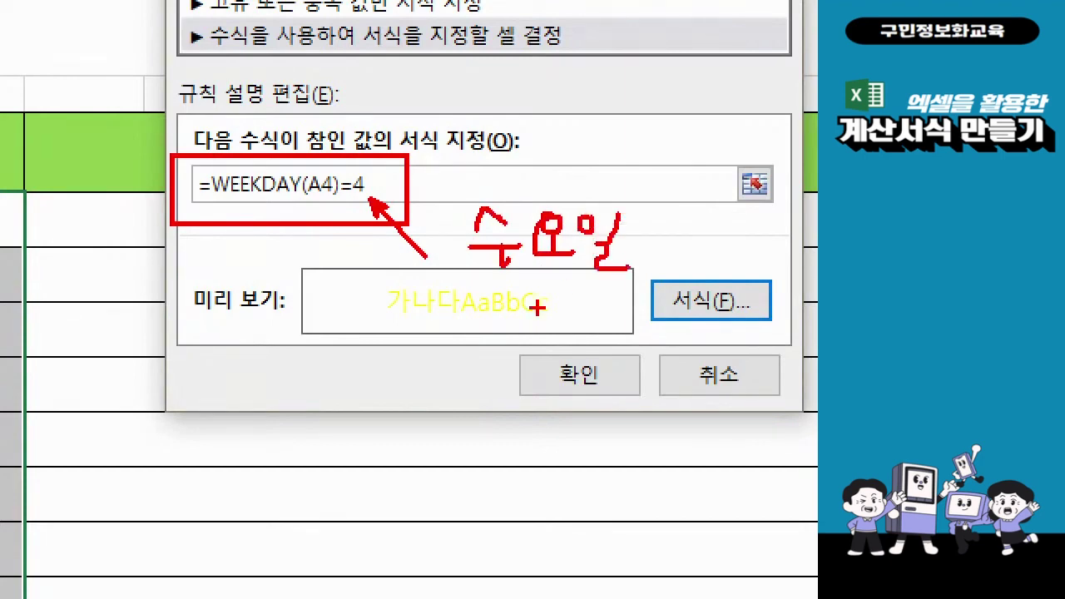
{"action": "mouse_move", "coordinate": [527, 323]}
{"action": "left_mouse_down"}
{"action": "mouse_move", "coordinate": [499, 324]}
{"action": "mouse_move", "coordinate": [423, 283]}
{"action": "mouse_move", "coordinate": [459, 317]}
{"action": "mouse_move", "coordinate": [449, 316]}
{"action": "left_mouse_up"}
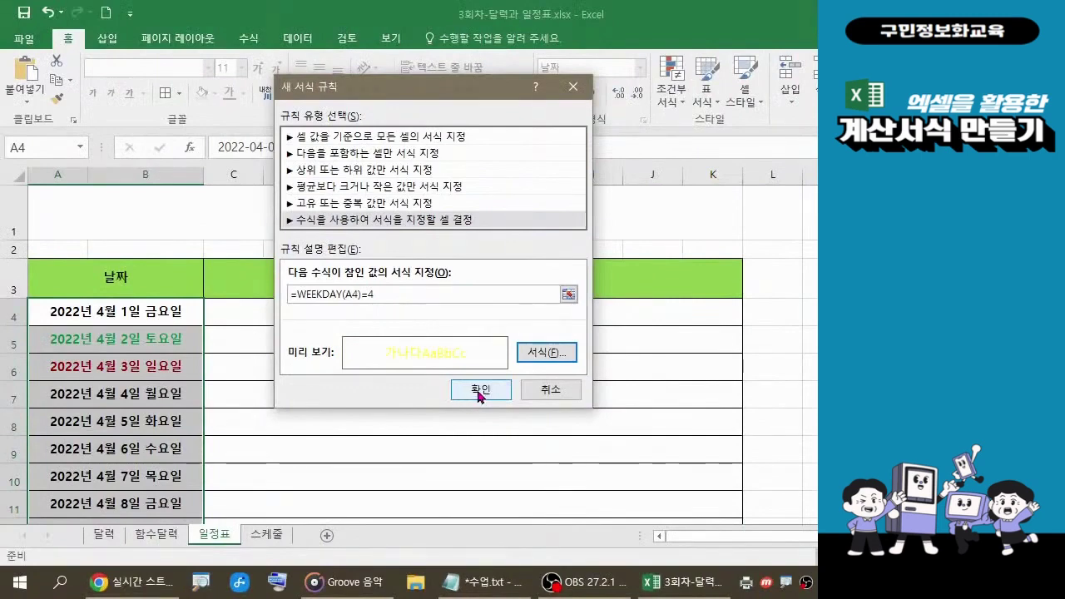
Apply the Wednesday rule to the selected dates and check the colours down the 날짜 column.
{"action": "left_click", "coordinate": [479, 389]}
{"action": "scroll", "coordinate": [474, 389], "scroll_direction": "down", "scroll_amount": 1}
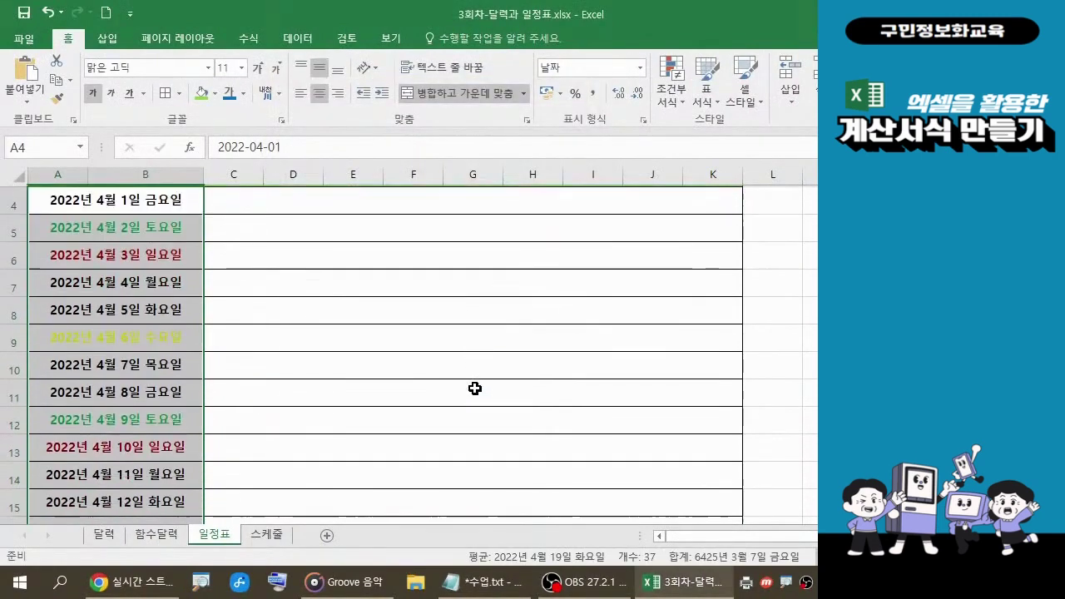
{"action": "scroll", "coordinate": [200, 351], "scroll_direction": "down", "scroll_amount": 2}
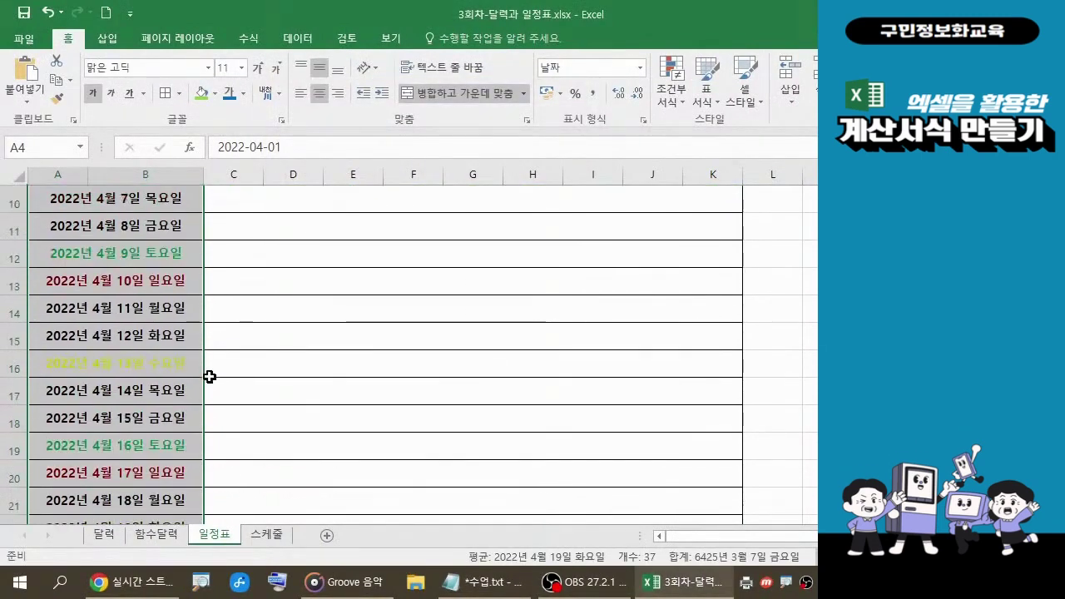
{"action": "scroll", "coordinate": [210, 377], "scroll_direction": "down", "scroll_amount": 2}
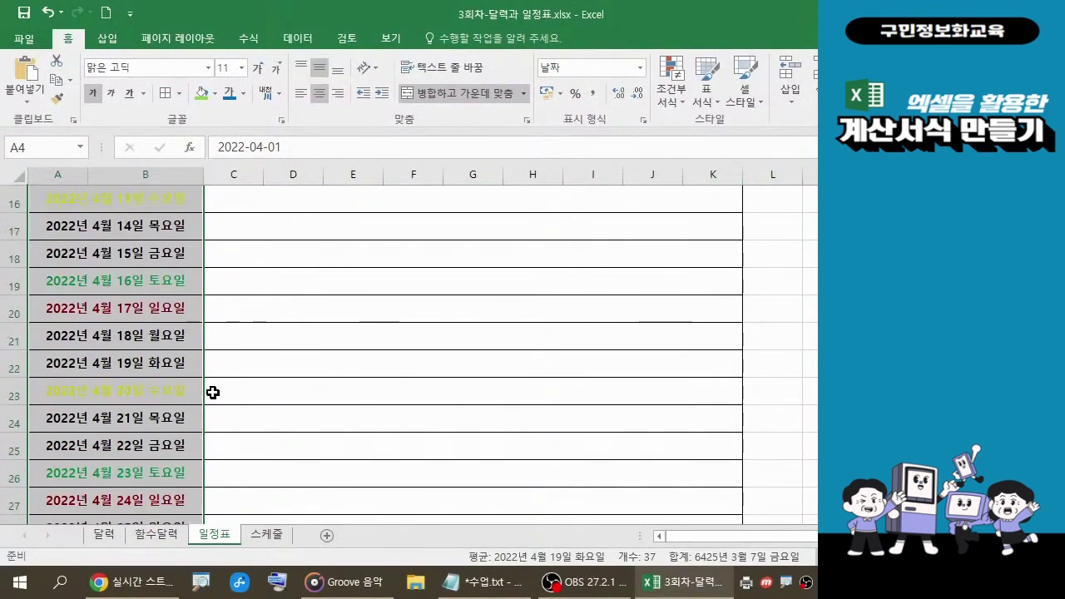
{"action": "scroll", "coordinate": [212, 392], "scroll_direction": "up", "scroll_amount": 5}
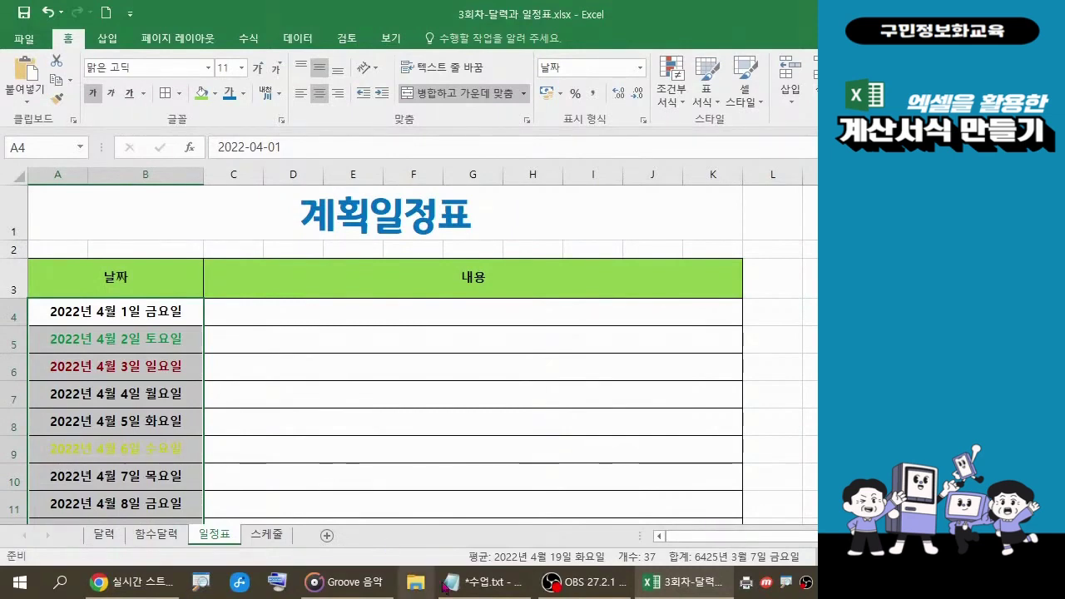
Examine the Wednesday rule's WEEKDAY formula through the conditional formatting rules manager, select its text, and close the rule without changing it.
{"action": "left_click", "coordinate": [470, 592]}
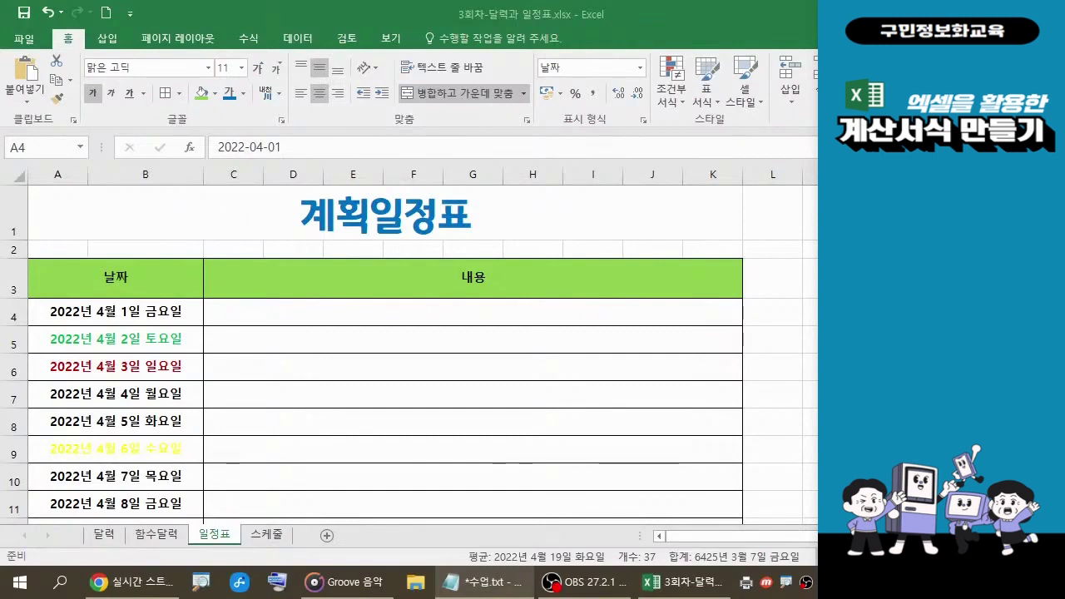
{"action": "left_click", "coordinate": [152, 311]}
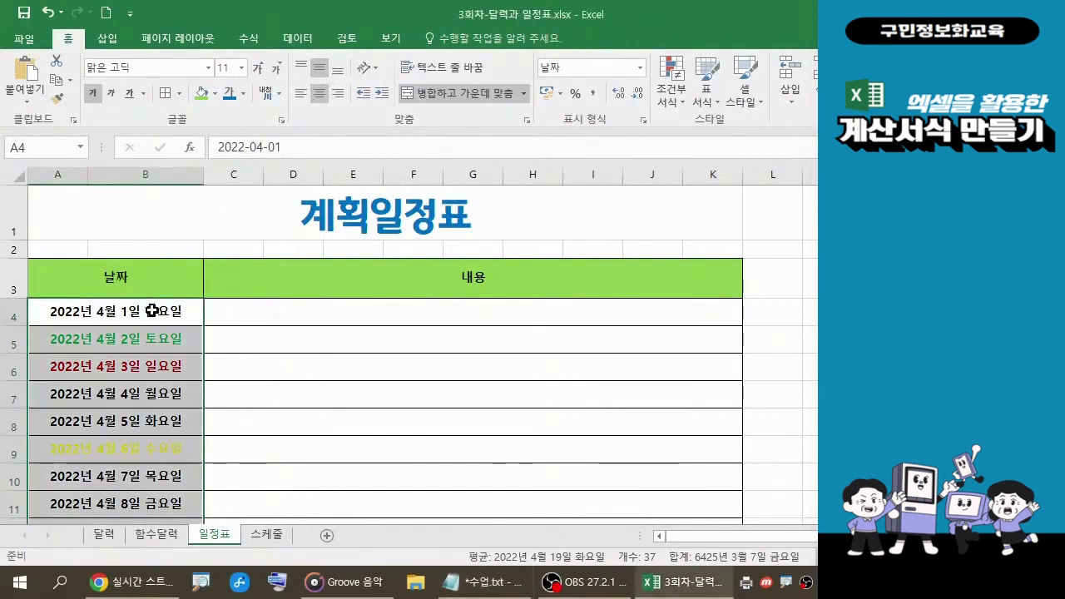
{"action": "left_click", "coordinate": [671, 84]}
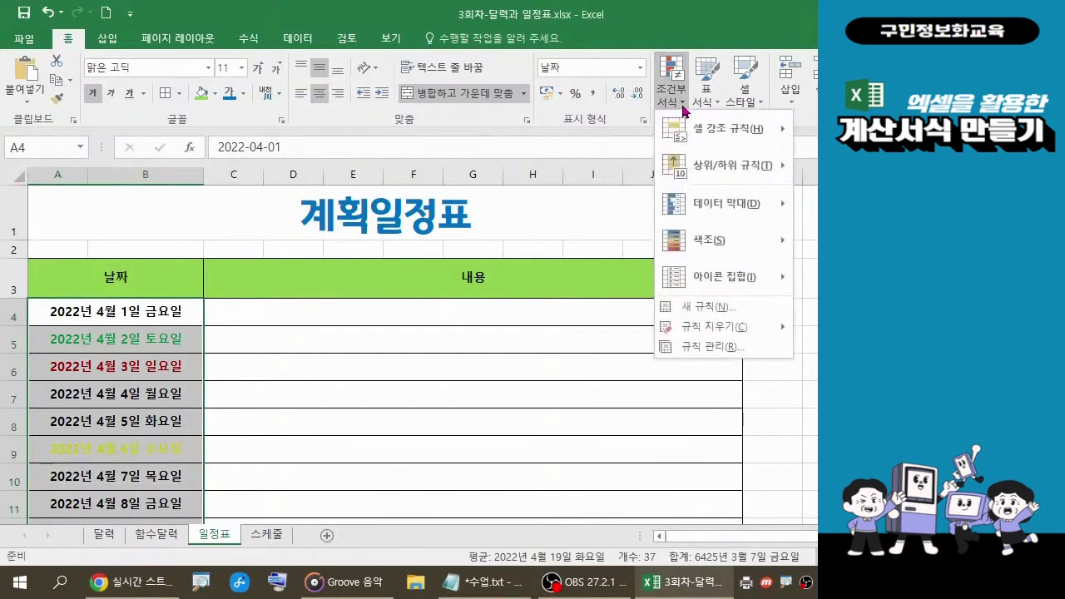
{"action": "left_click", "coordinate": [696, 346]}
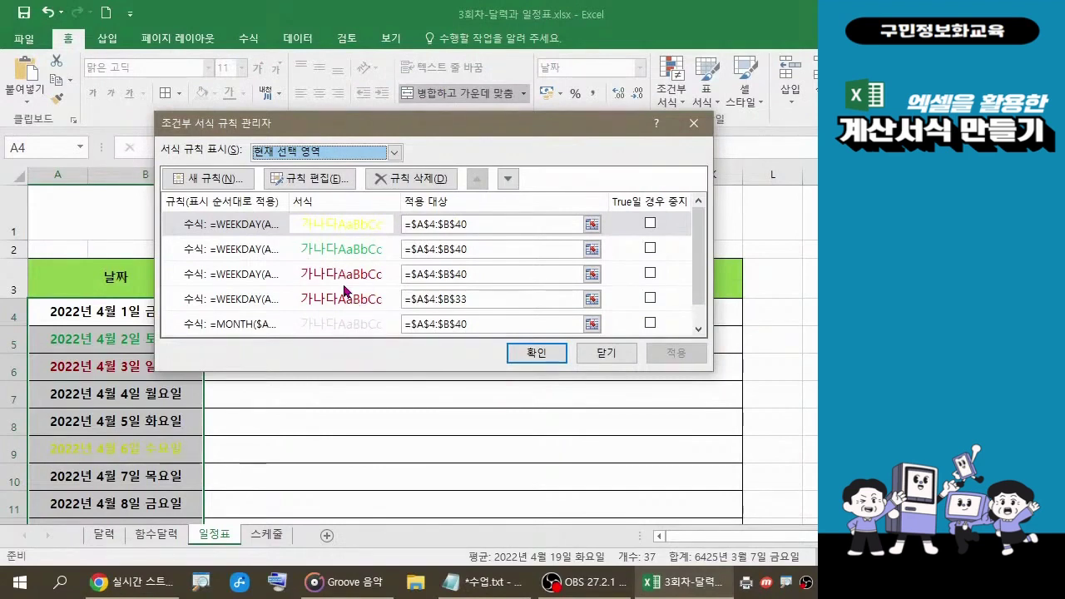
{"action": "left_click", "coordinate": [309, 179]}
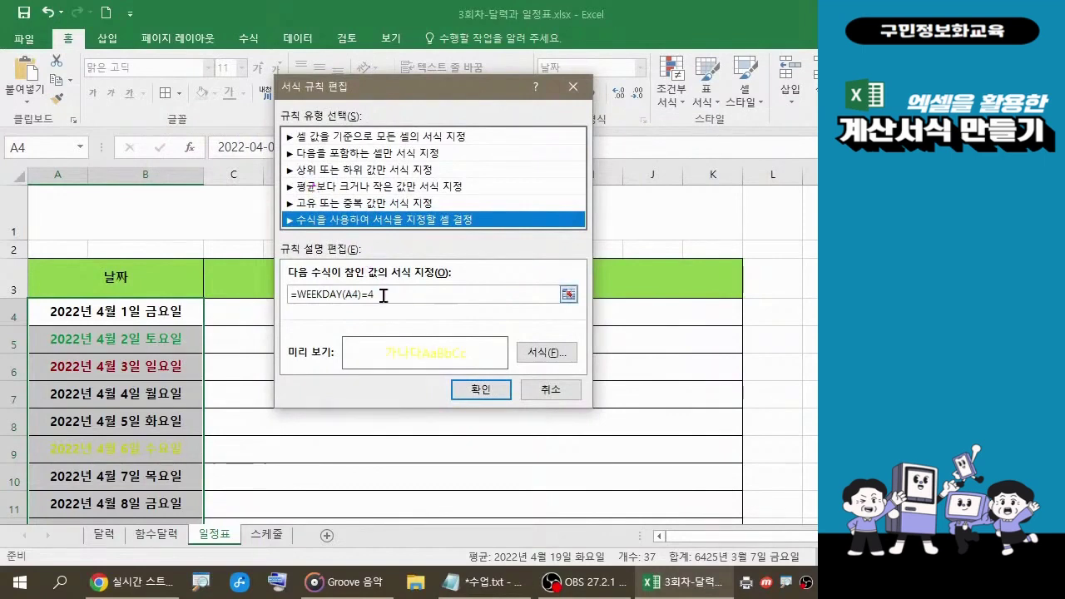
{"action": "left_click_drag", "start_coordinate": [383, 295], "coordinate": [289, 299]}
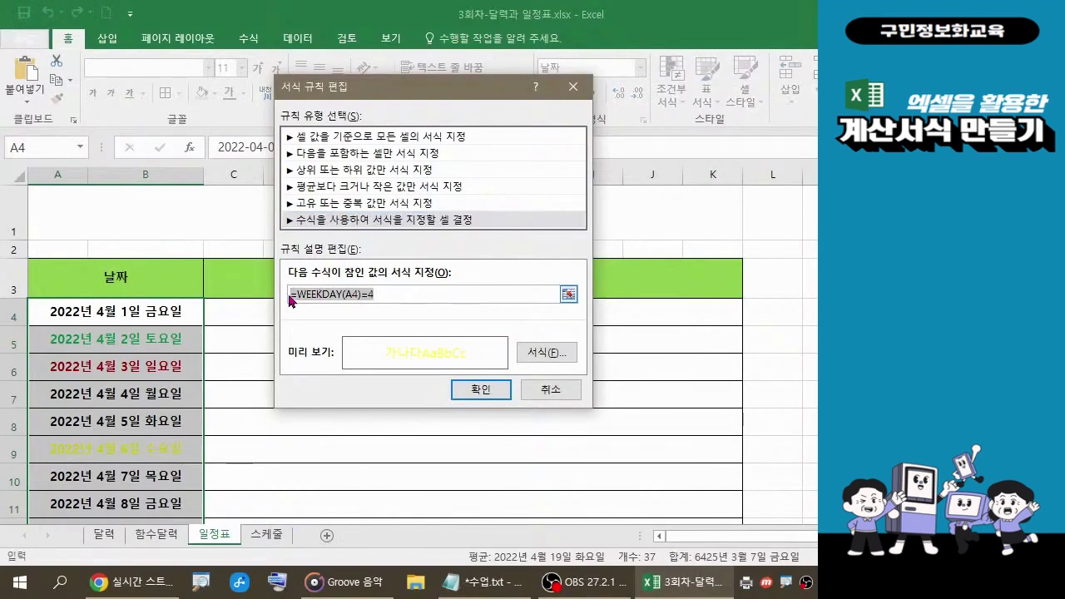
{"action": "left_click", "coordinate": [525, 586]}
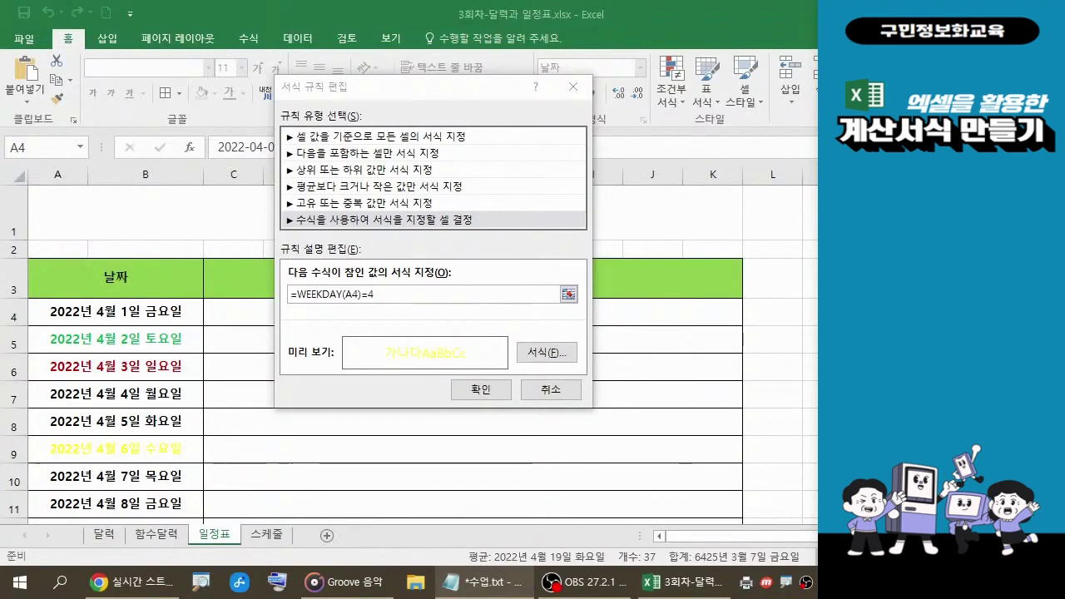
{"action": "left_click", "coordinate": [482, 390]}
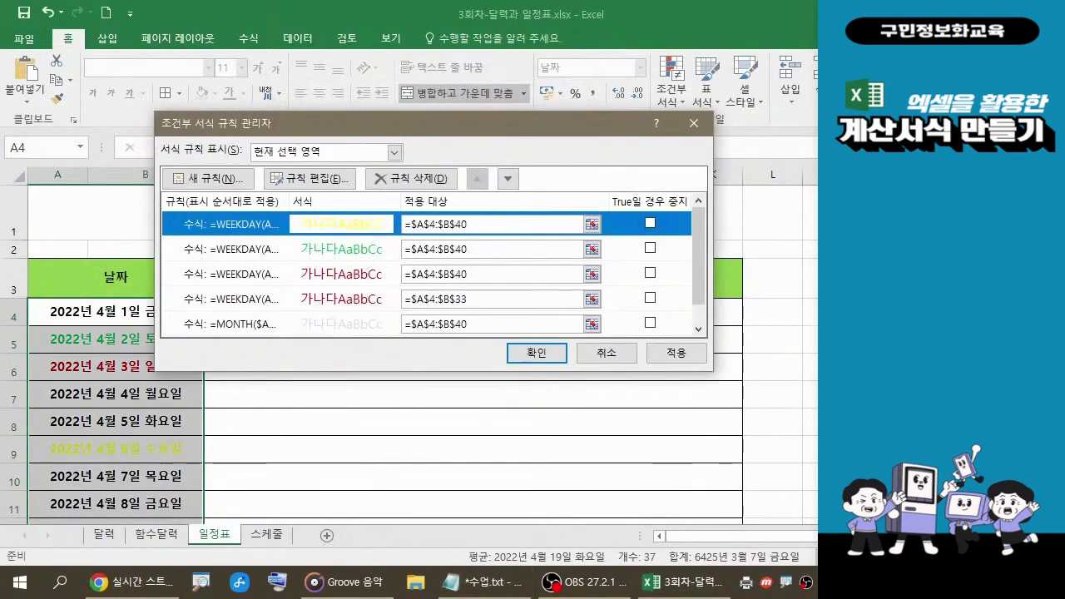
{"action": "left_click", "coordinate": [541, 351]}
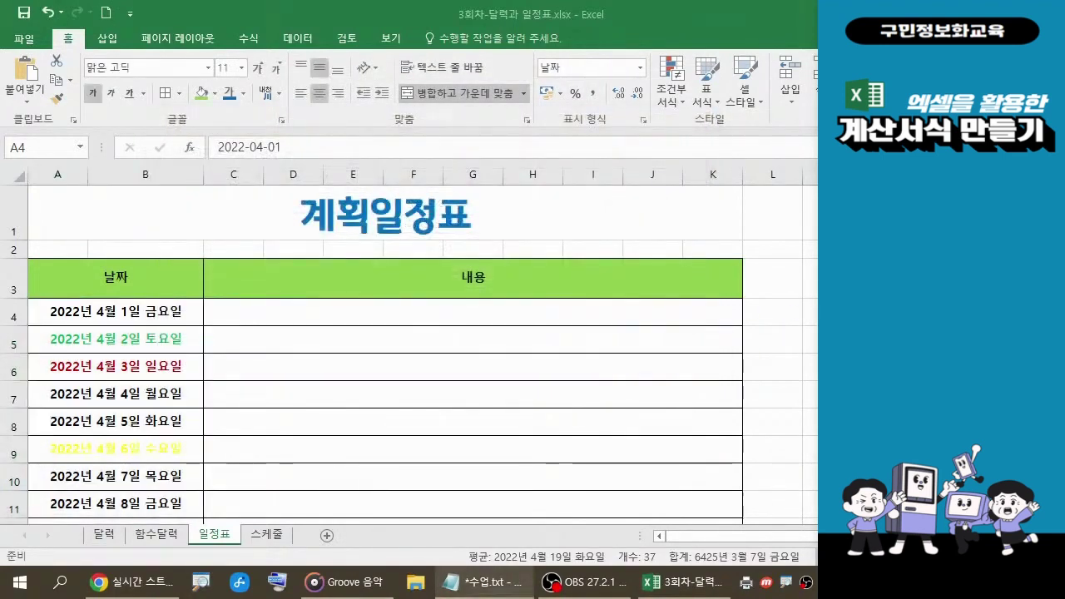